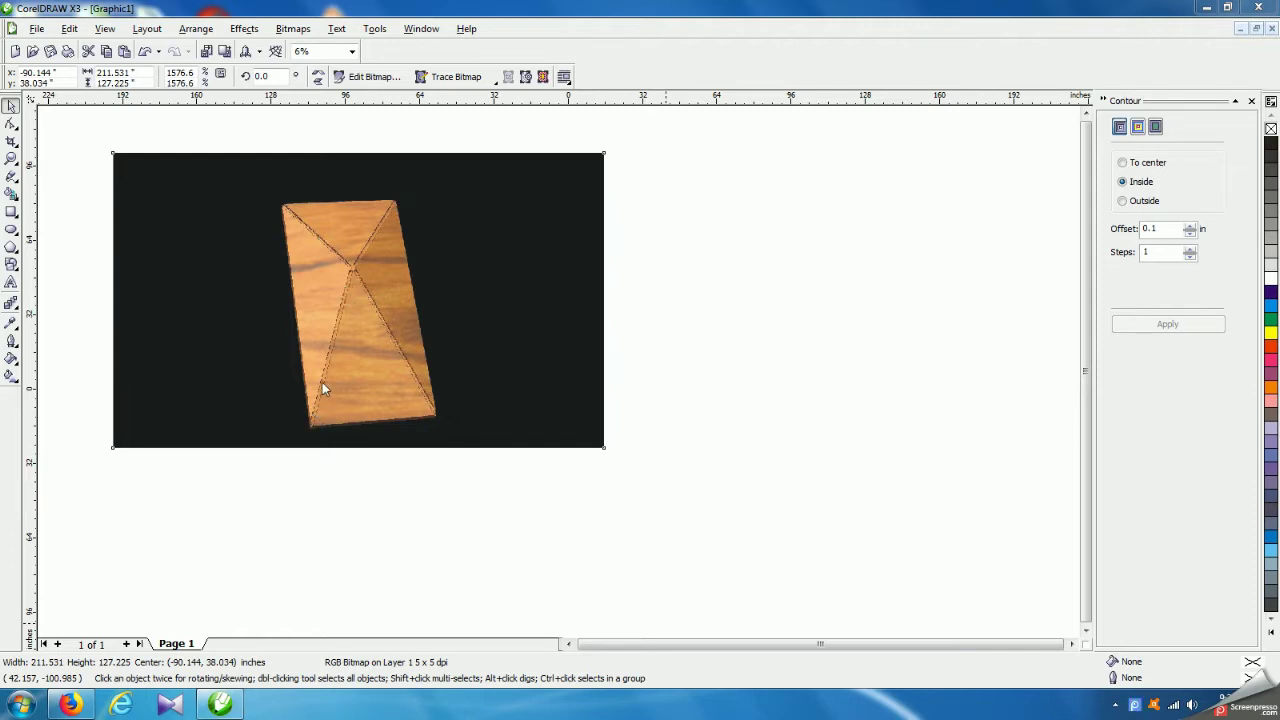
# - Draw a rectangle on the empty area beside the wood image and set its size to 24 by 36 inches
pyautogui.click(12, 212)
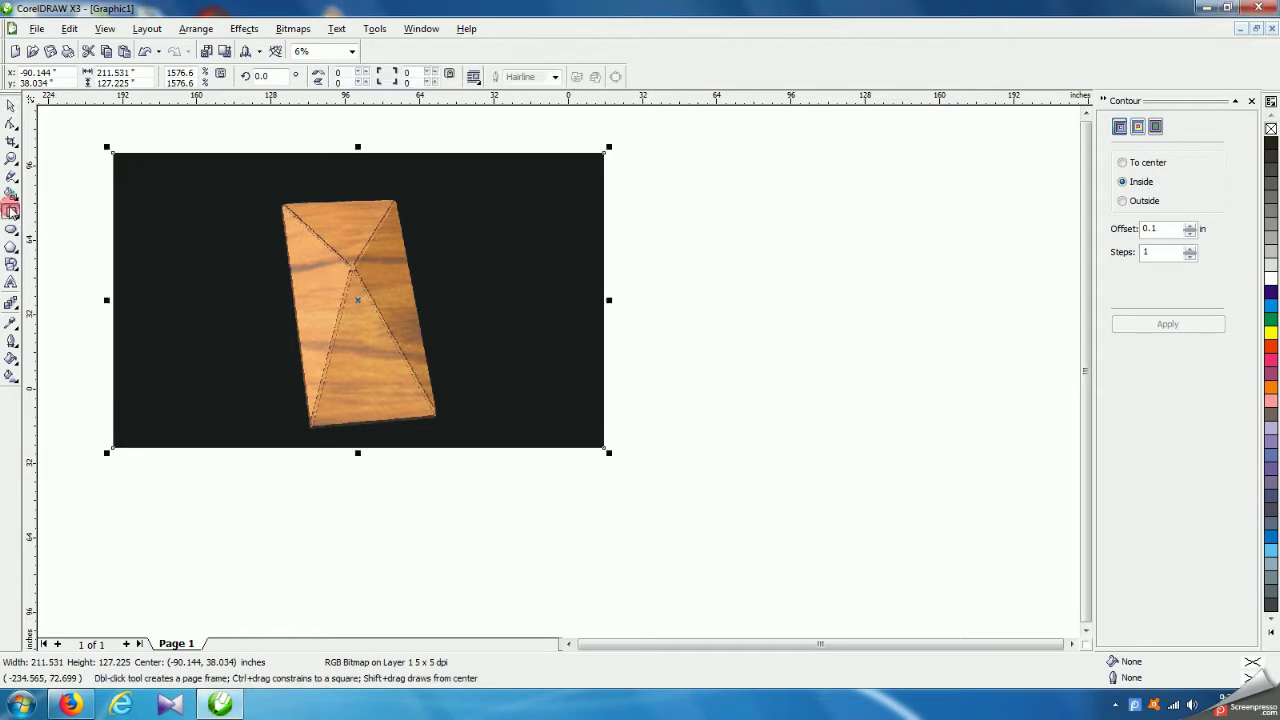
pyautogui.moveTo(703, 181); pyautogui.dragTo(874, 494)
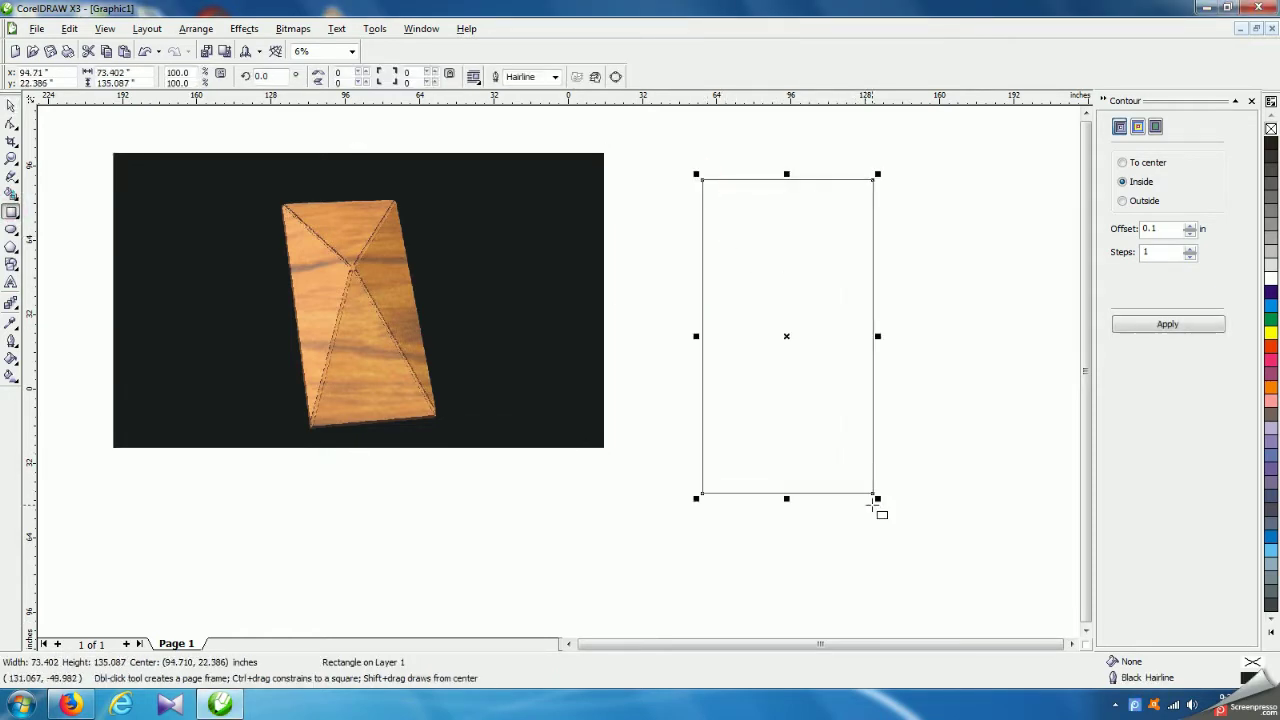
pyautogui.doubleClick(136, 73)
pyautogui.write('24')
pyautogui.press('Tab')
pyautogui.write('6')
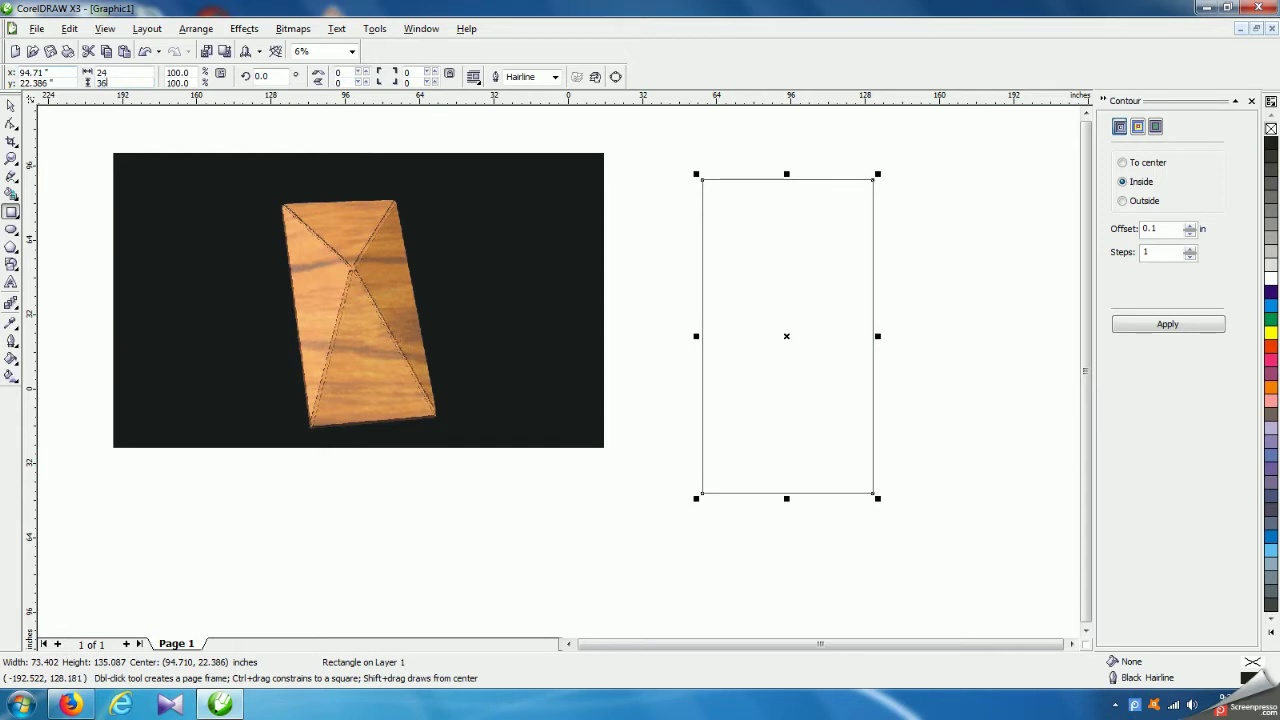
pyautogui.press('Return')
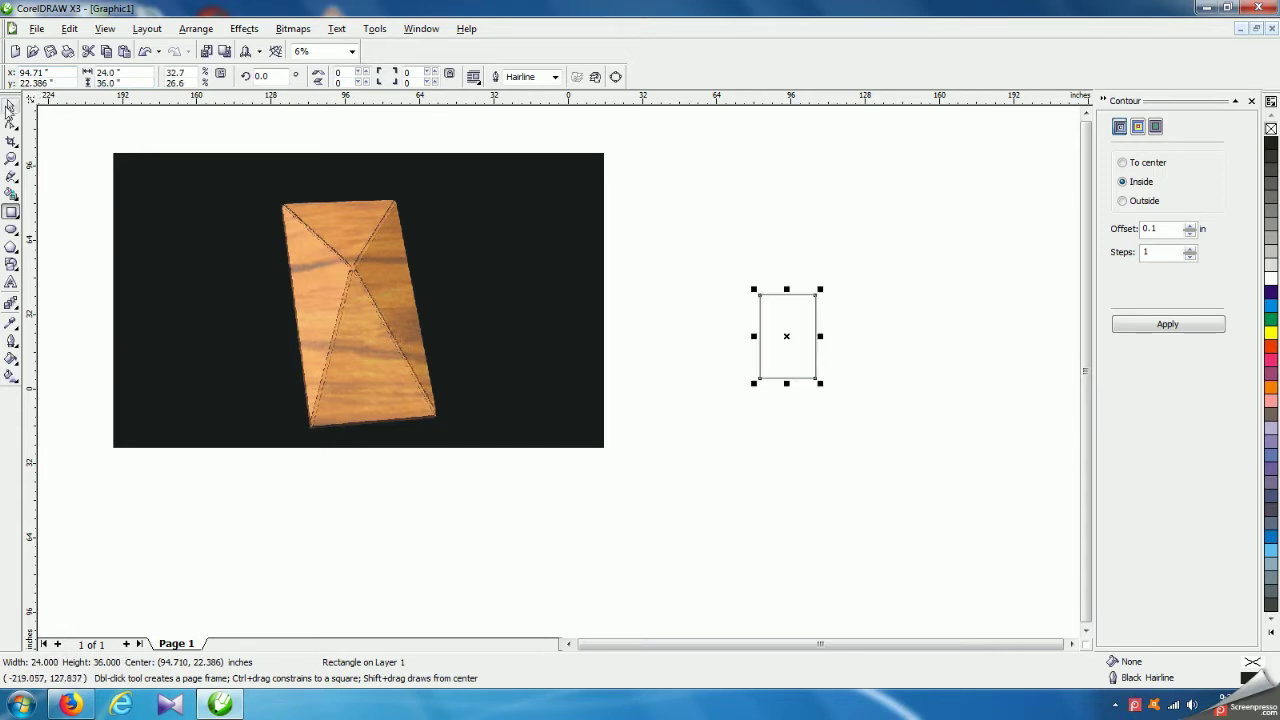
# - Round all corners of the 24 by 36 inch rectangle with the Shape tool to a roundness of 10
pyautogui.click(11, 105)
pyautogui.scroll(1, 559, 378)
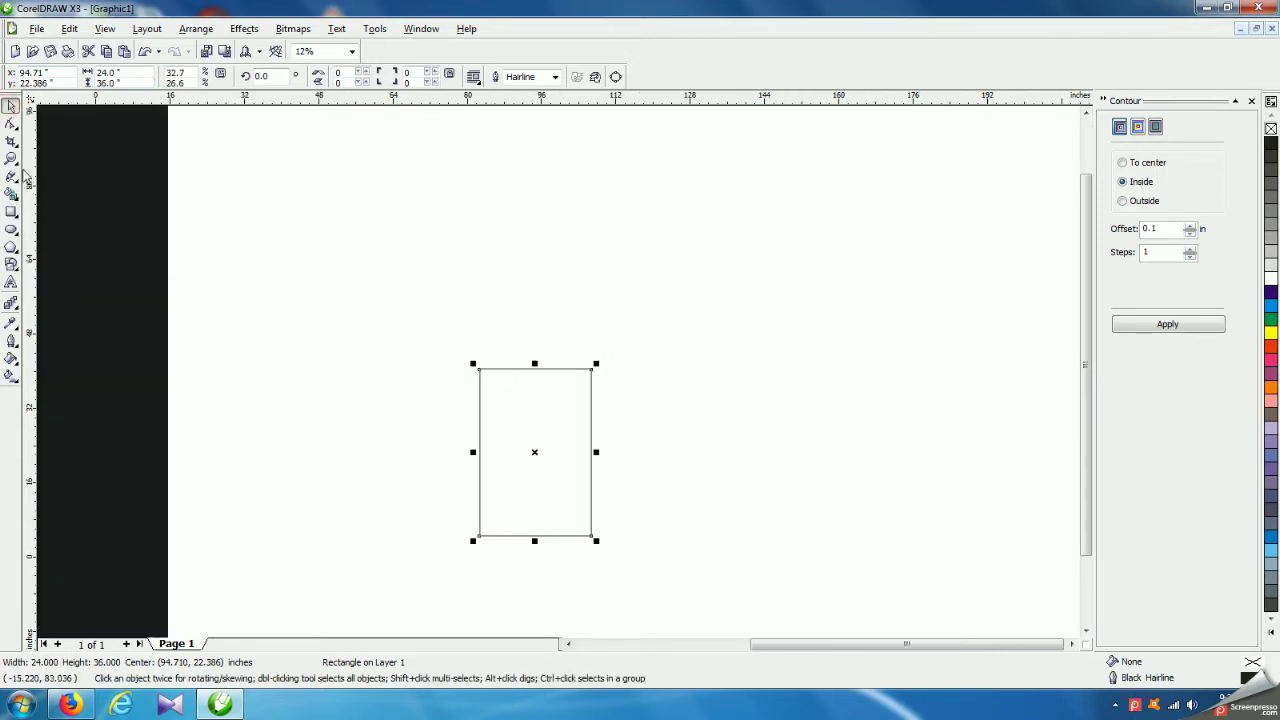
pyautogui.click(11, 123)
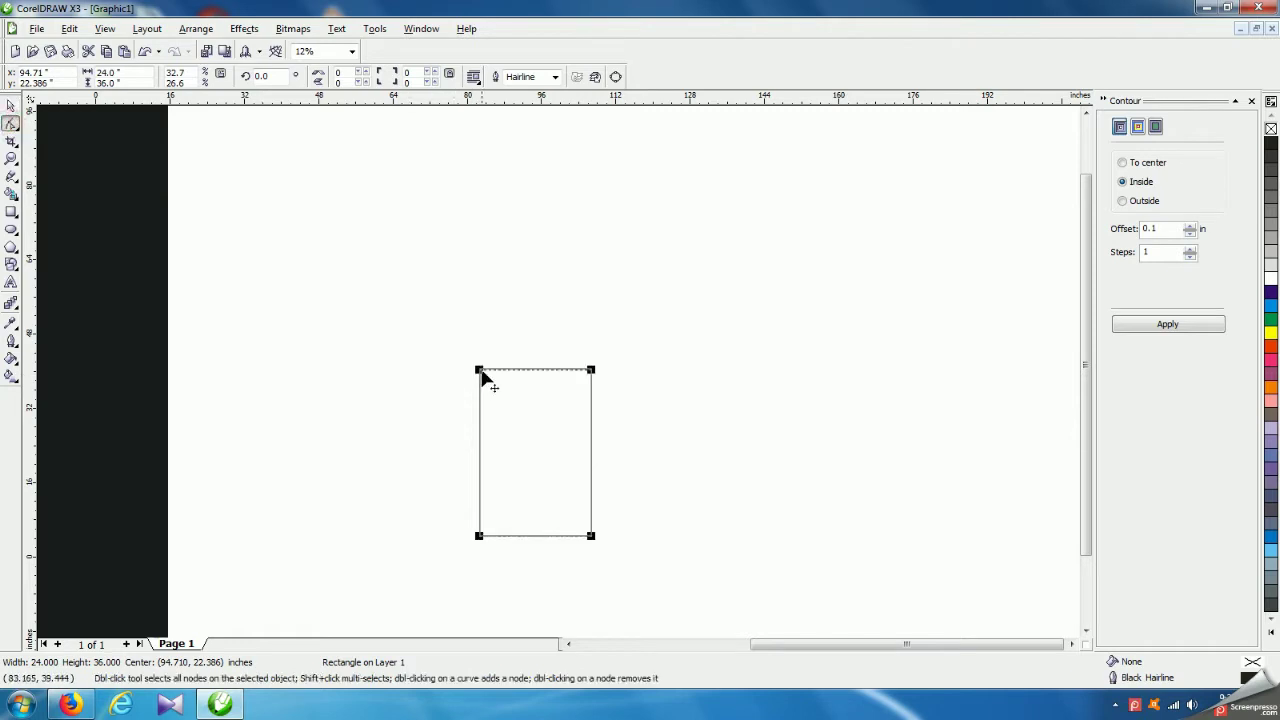
pyautogui.moveTo(480, 371); pyautogui.dragTo(484, 382)
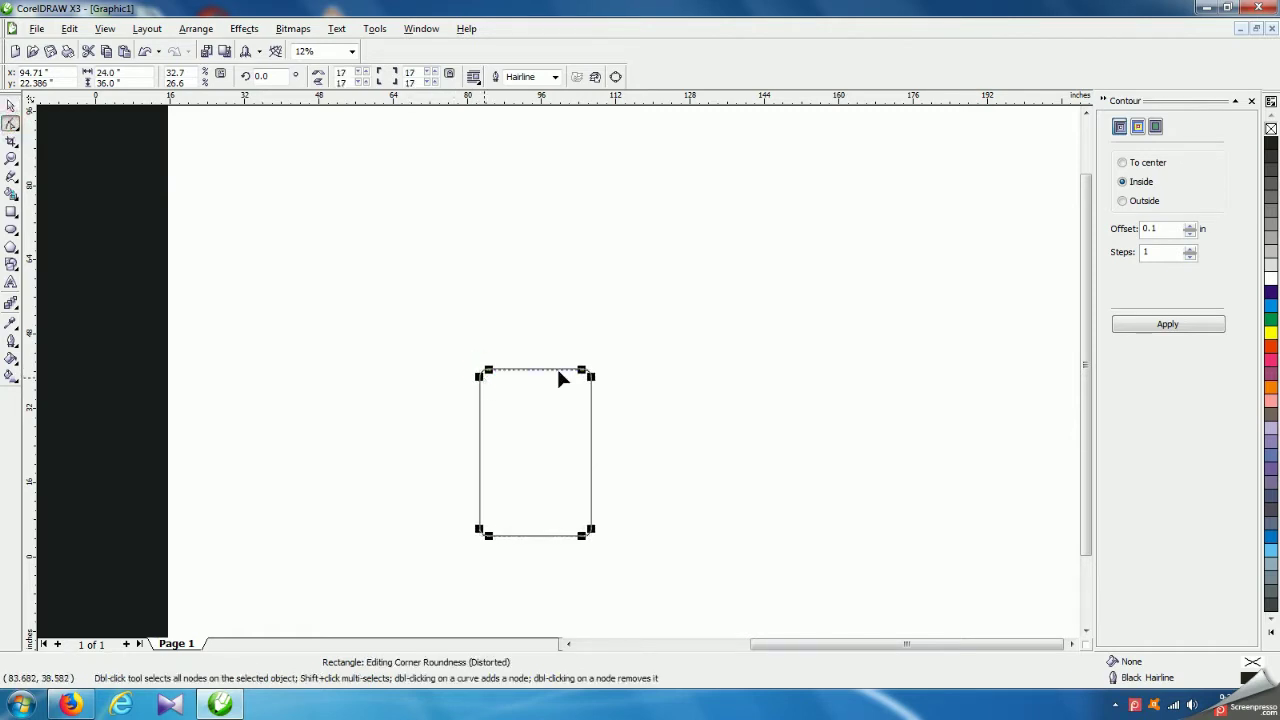
pyautogui.scroll(3, 560, 378)
pyautogui.moveTo(490, 348); pyautogui.dragTo(482, 318)
pyautogui.scroll(-6, 600, 370)
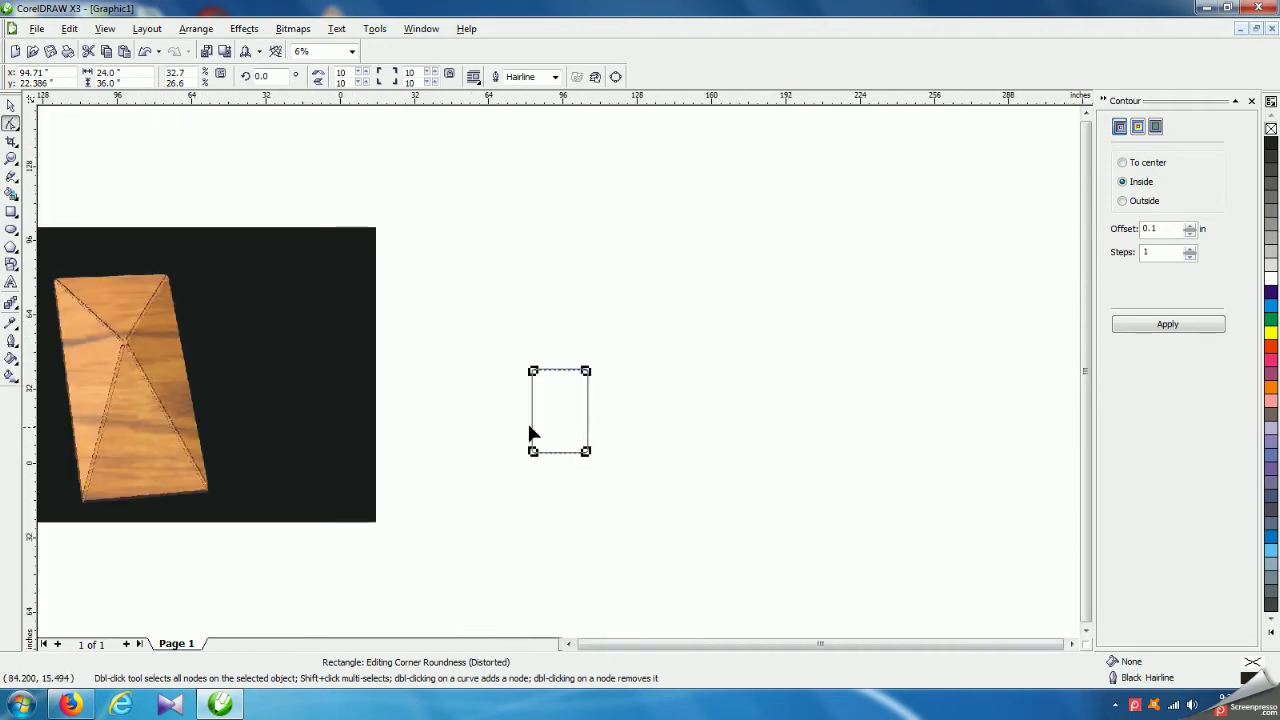
pyautogui.press('space')
pyautogui.click(629, 266)
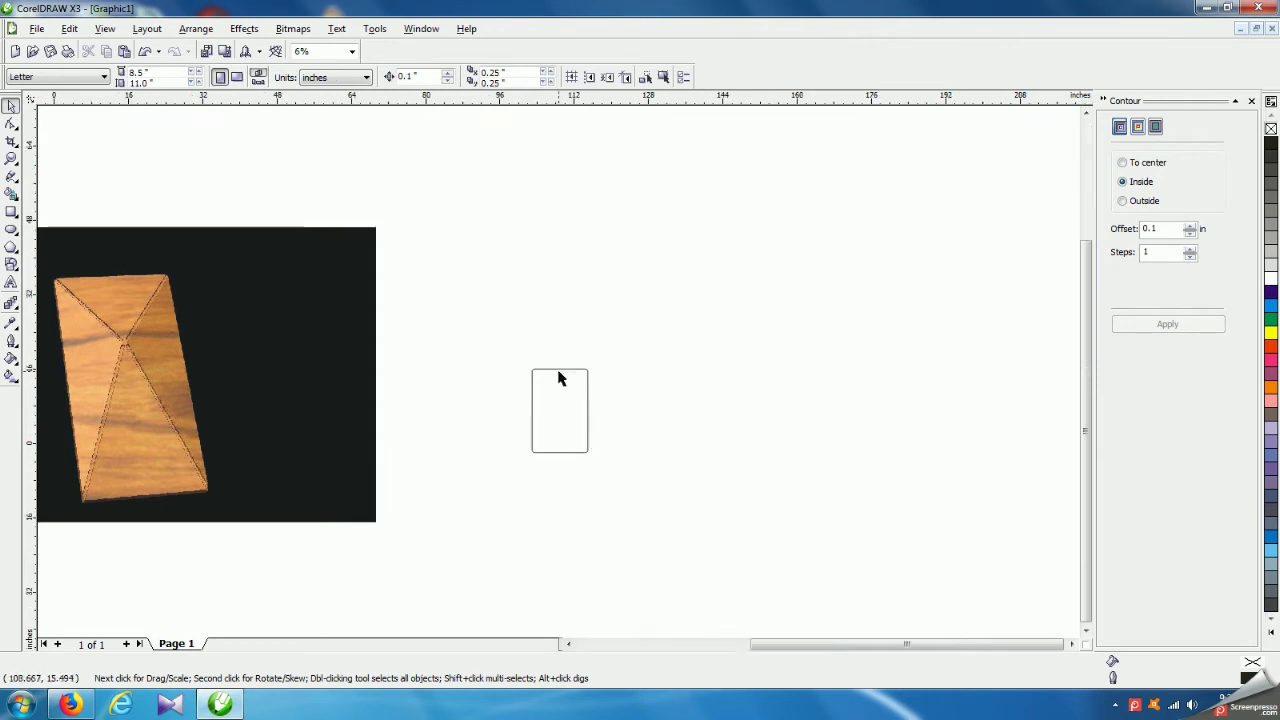
# - Reduce the corner roundness of the 24 by 36 inch rectangle to 8 and move the rectangle closer to the wood image
pyautogui.scroll(2, 558, 378)
pyautogui.scroll(1, 557, 377)
pyautogui.scroll(-1, 557, 377)
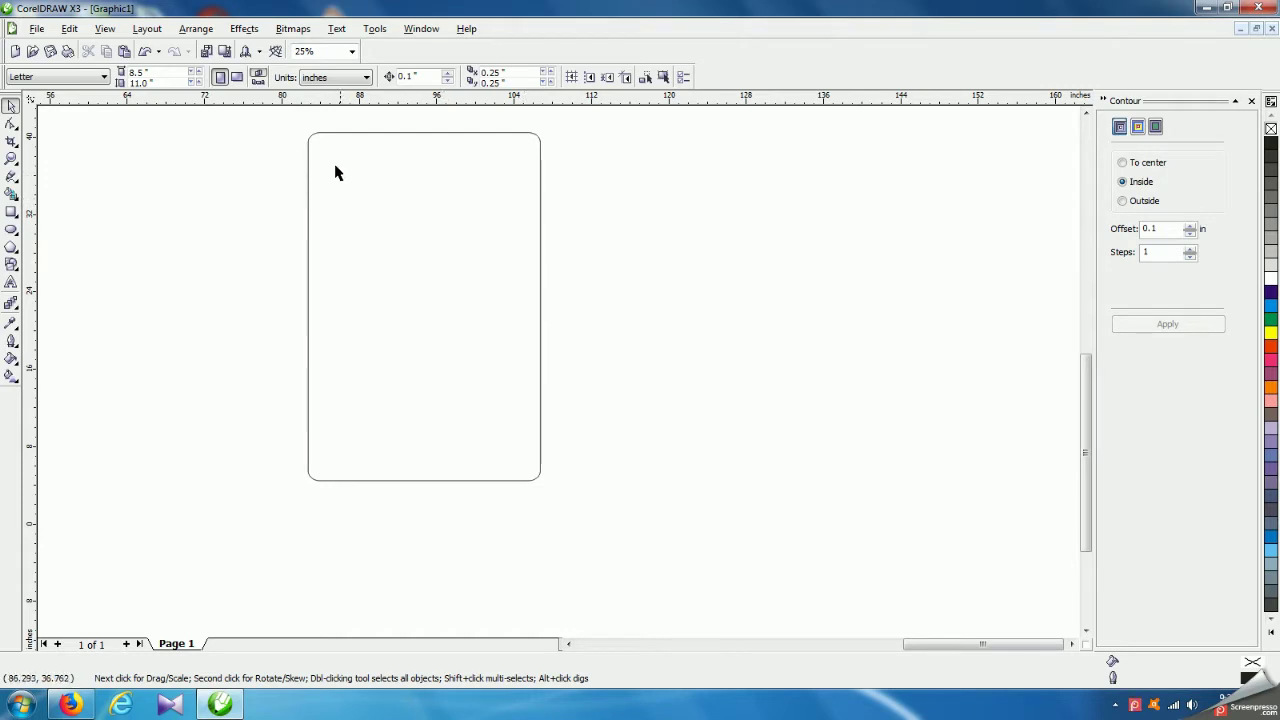
pyautogui.click(309, 186)
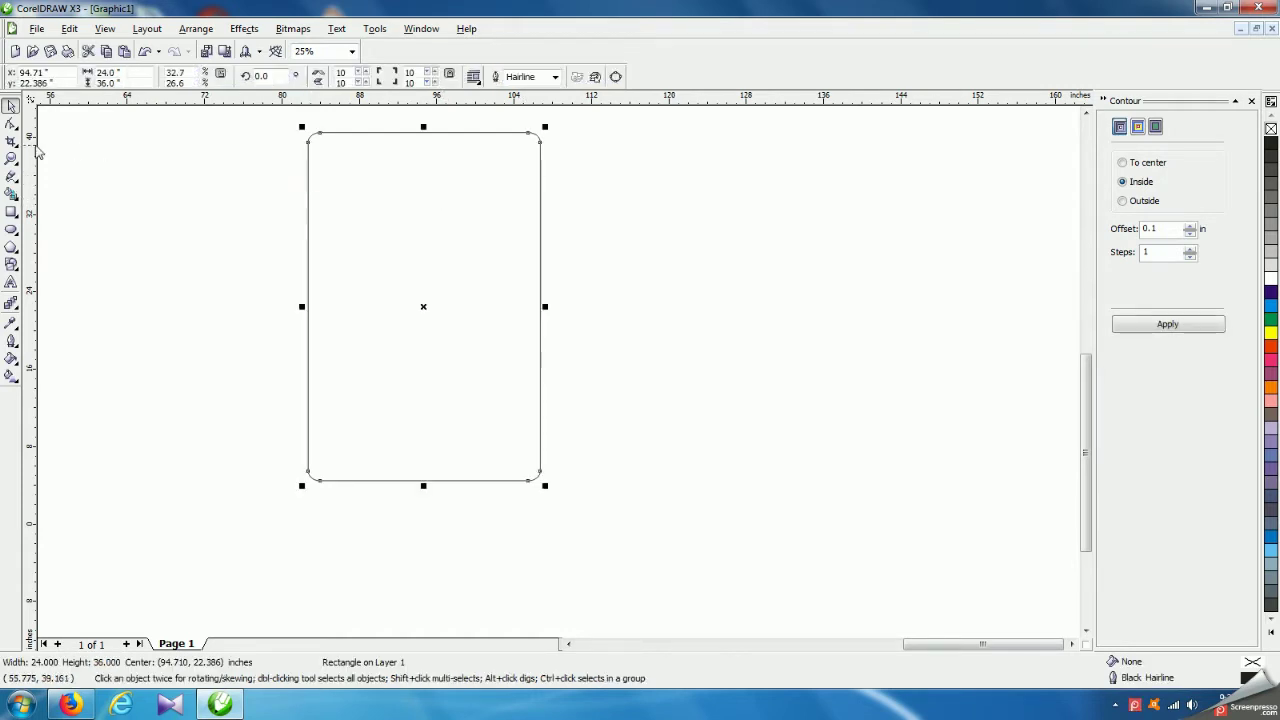
pyautogui.click(12, 123)
pyautogui.scroll(2, 556, 366)
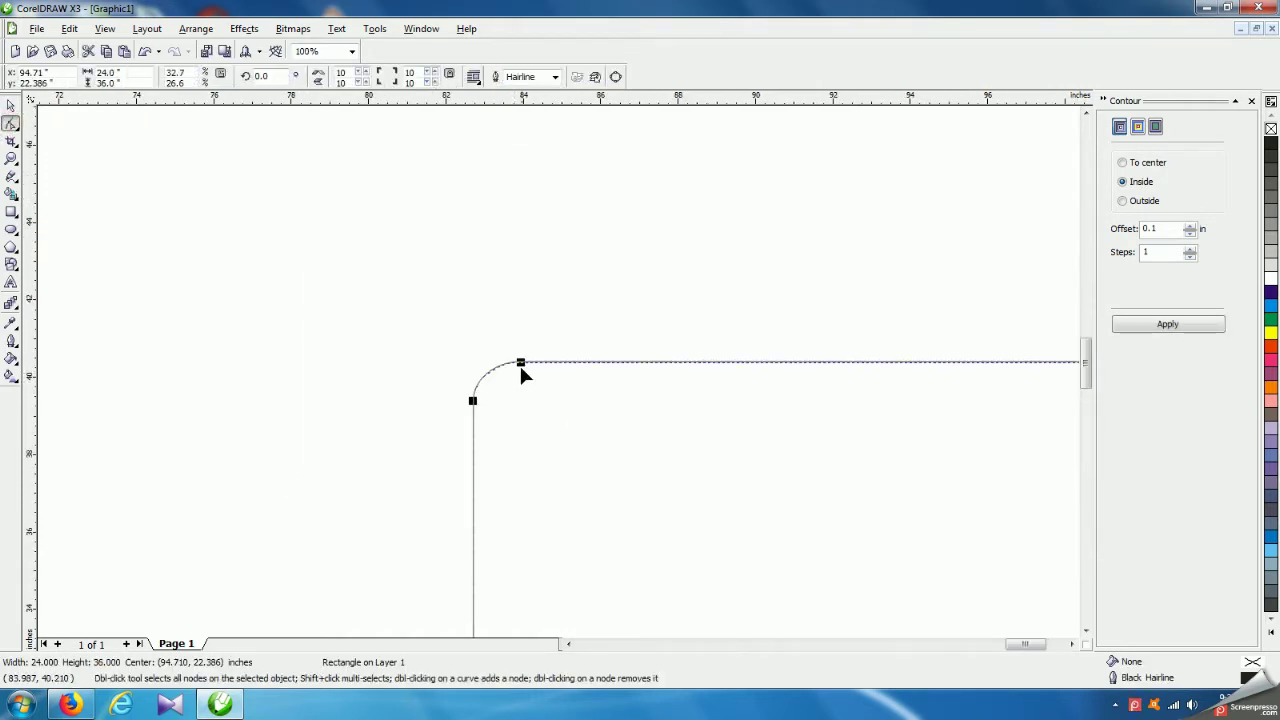
pyautogui.moveTo(521, 367); pyautogui.dragTo(497, 395)
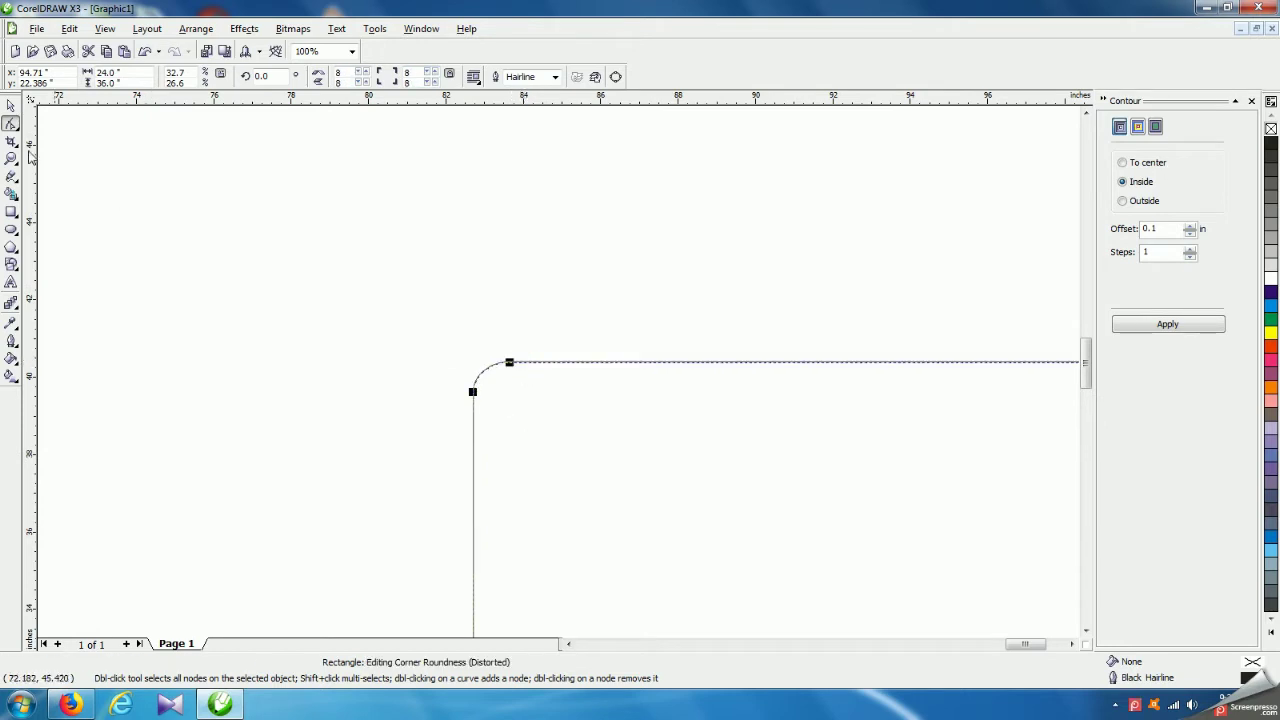
pyautogui.click(11, 105)
pyautogui.scroll(-2, 560, 374)
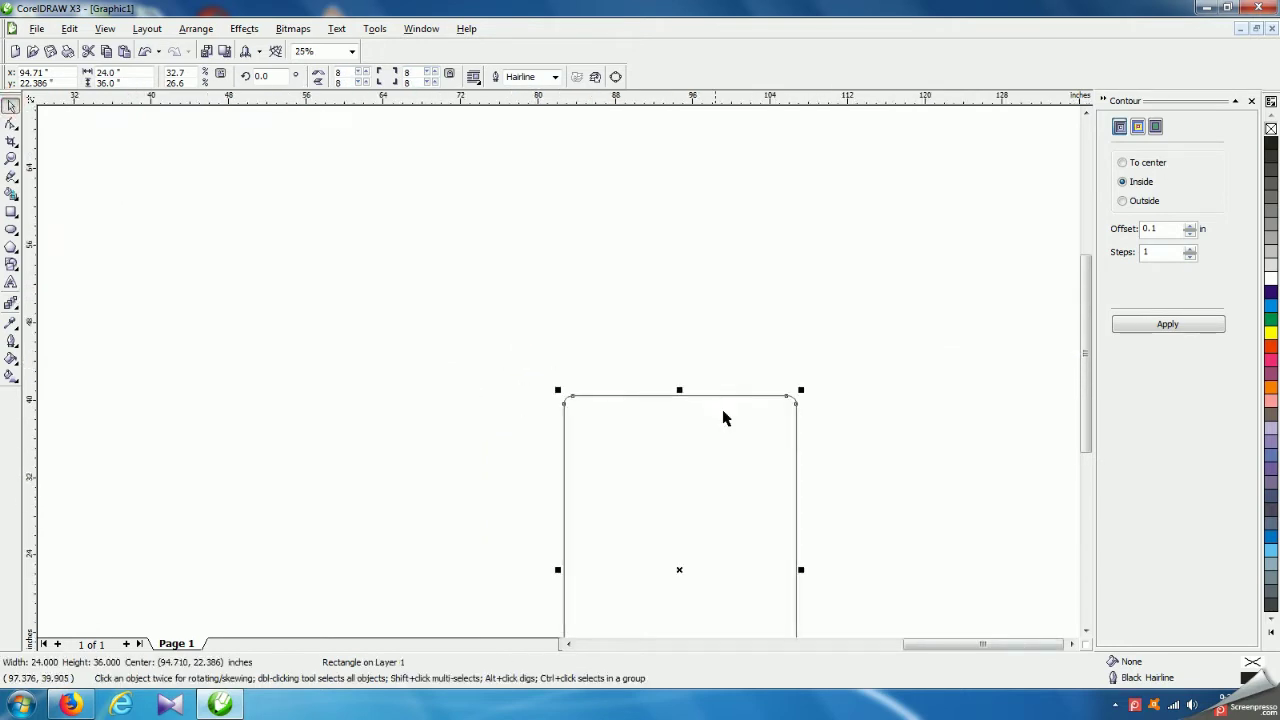
pyautogui.moveTo(540, 431); pyautogui.dragTo(414, 388)
pyautogui.click(565, 408)
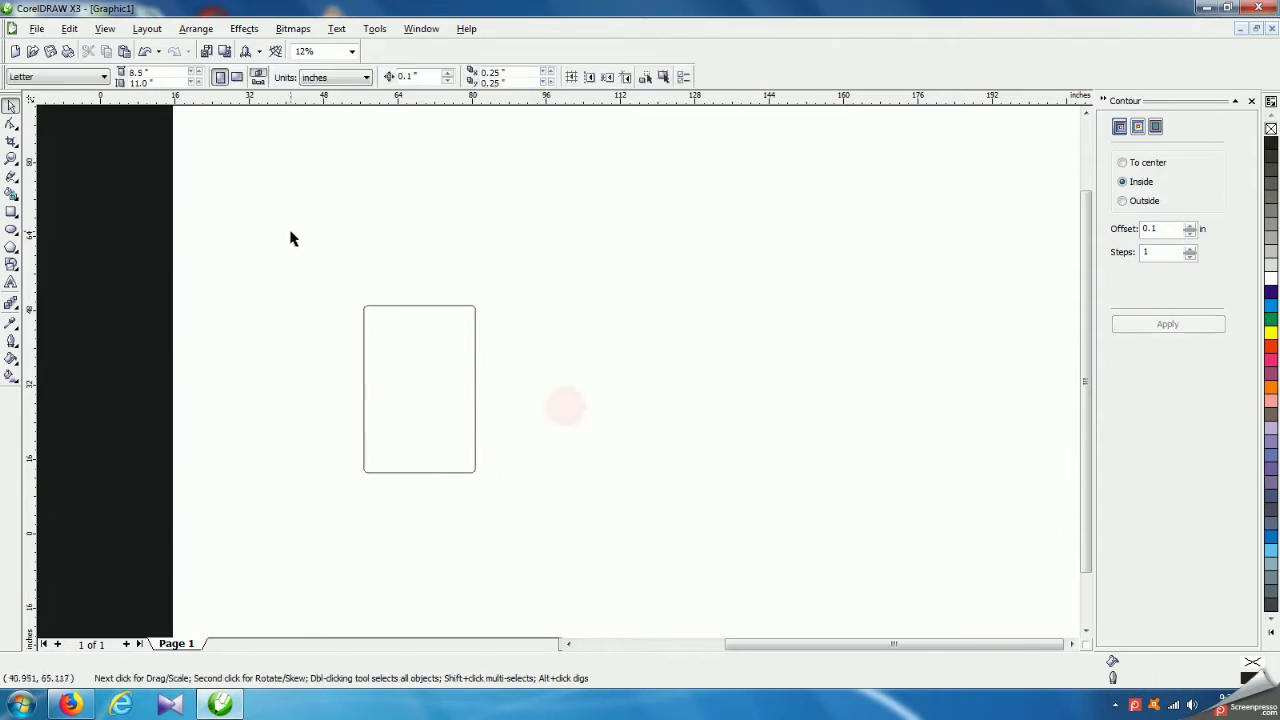
# - Draw a second, narrower rectangle about 18 by 36 inches beside the rounded one
pyautogui.click(11, 211)
pyautogui.moveTo(519, 305); pyautogui.dragTo(604, 472)
pyautogui.click(10, 106)
pyautogui.click(272, 154)
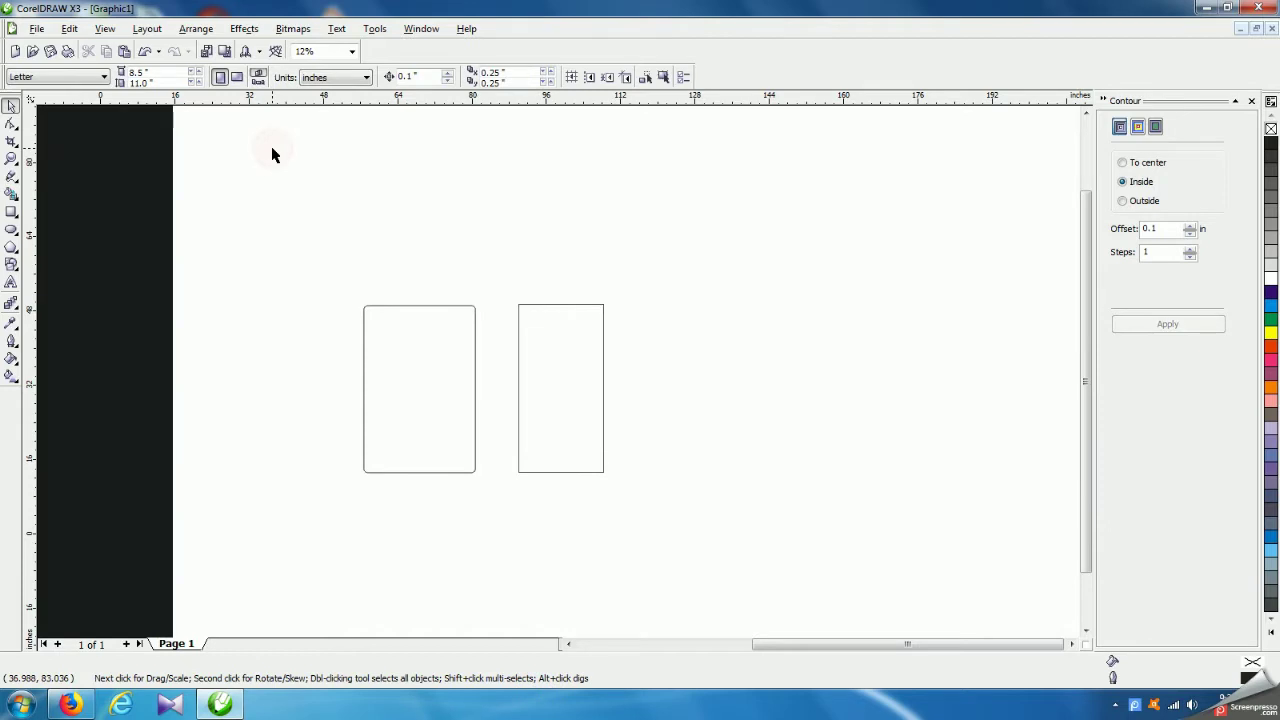
# - Set the size of the second, square-cornered rectangle to 12 by 36 inches
pyautogui.click(524, 310)
pyautogui.click(388, 306)
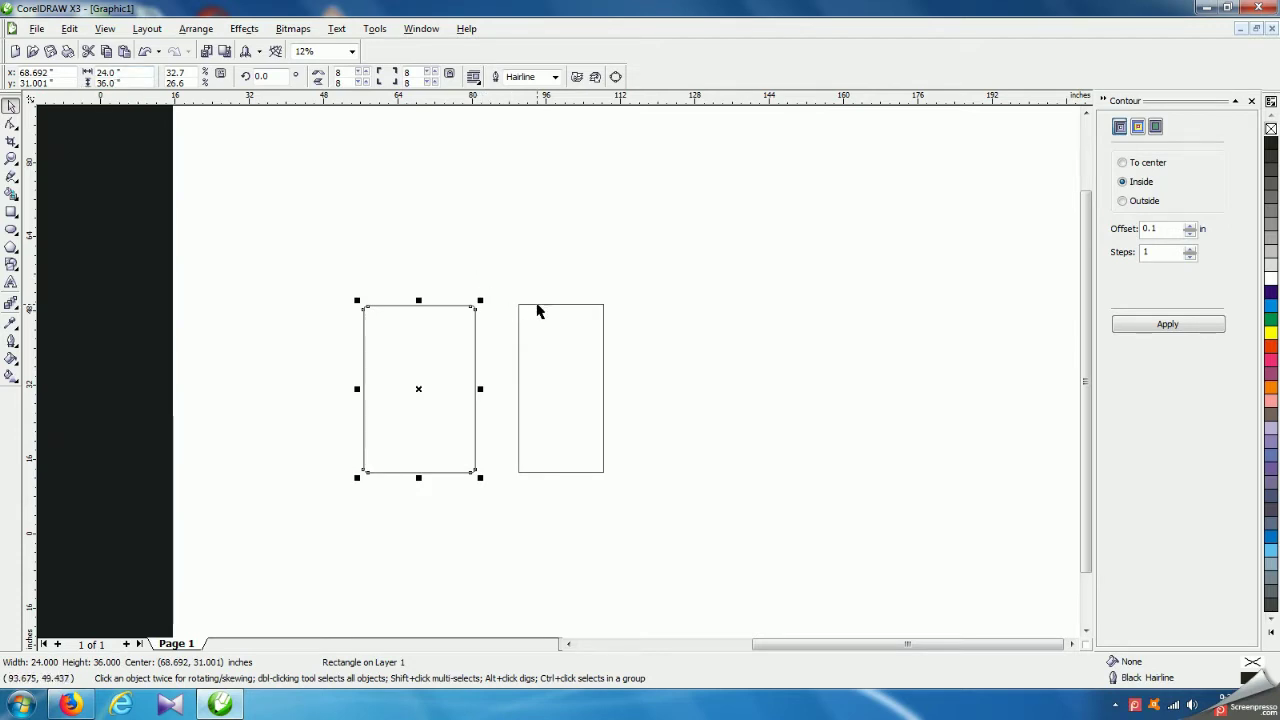
pyautogui.click(540, 305)
pyautogui.moveTo(139, 72); pyautogui.dragTo(55, 75)
pyautogui.write('12')
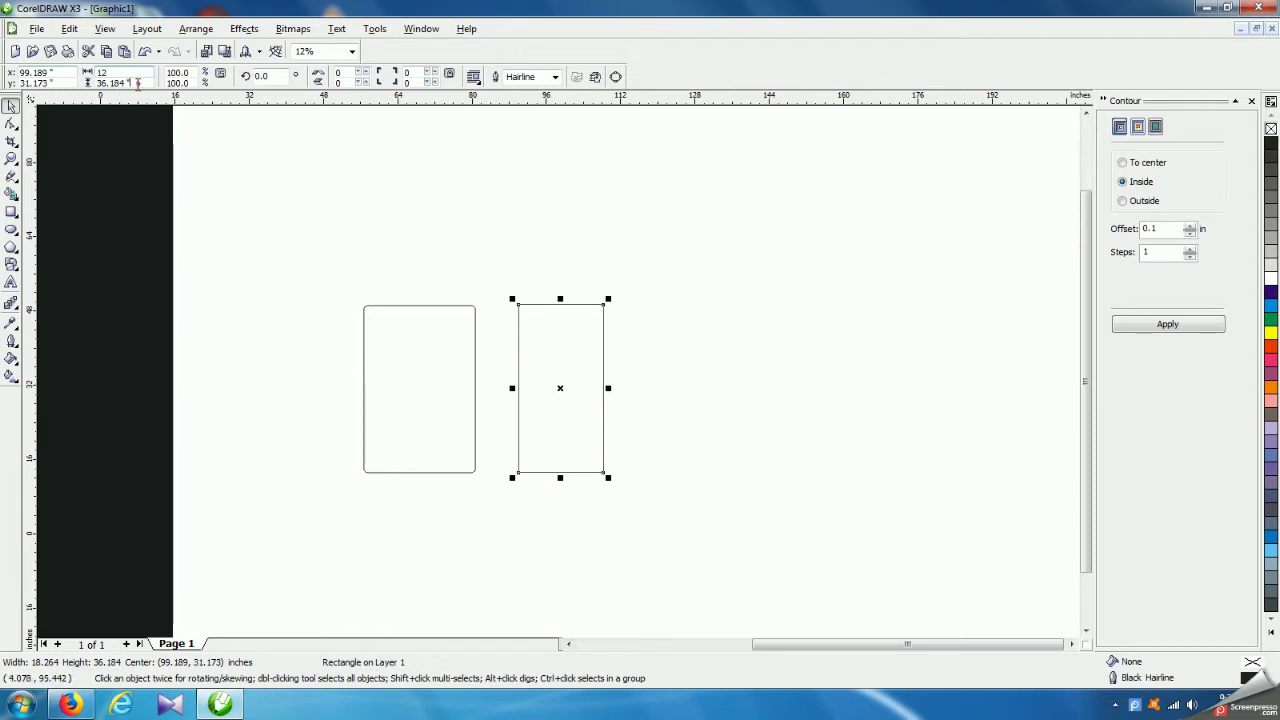
pyautogui.press('Tab')
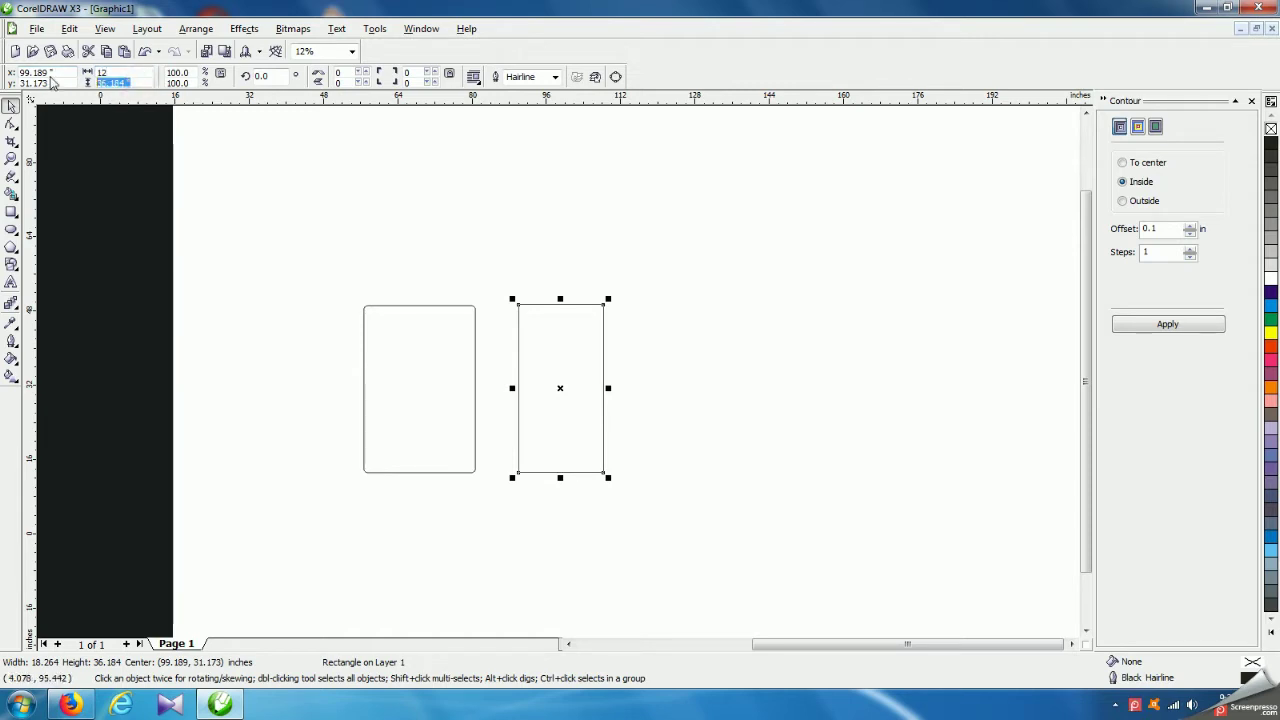
pyautogui.write('36')
pyautogui.press('Return')
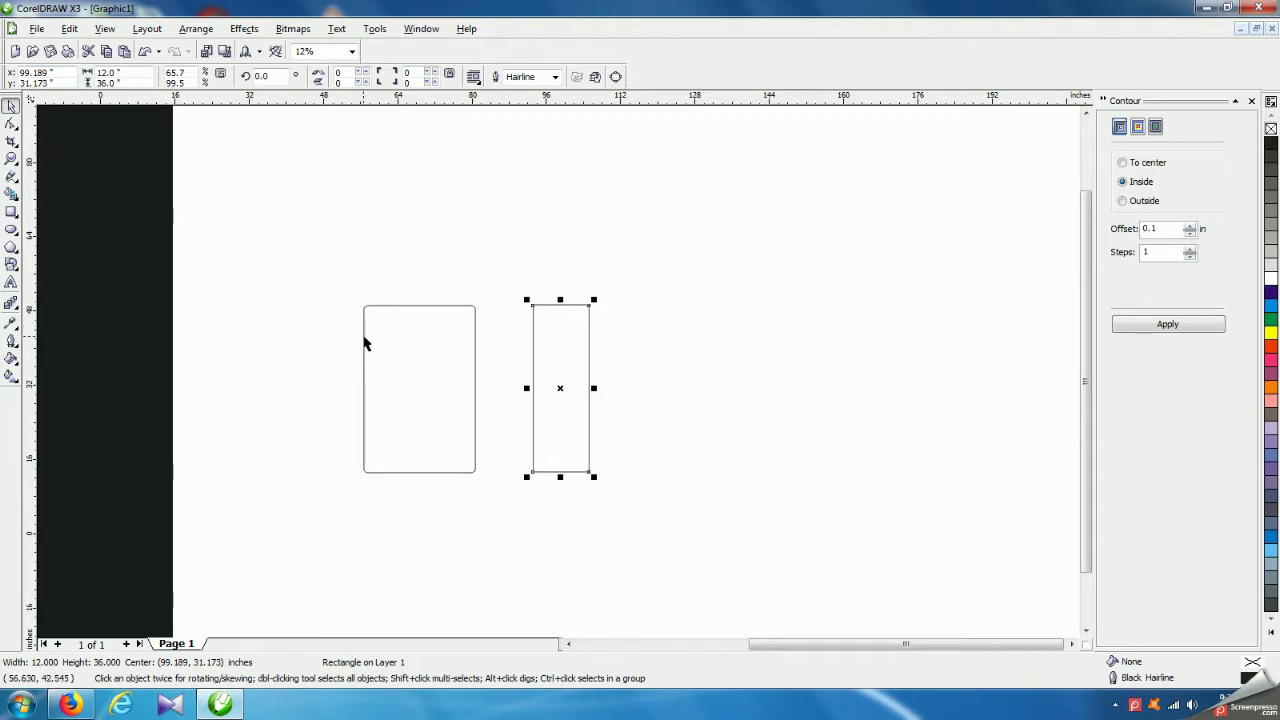
# - Convert the 12 by 36 inch rectangle to curves
pyautogui.scroll(3, 580, 383)
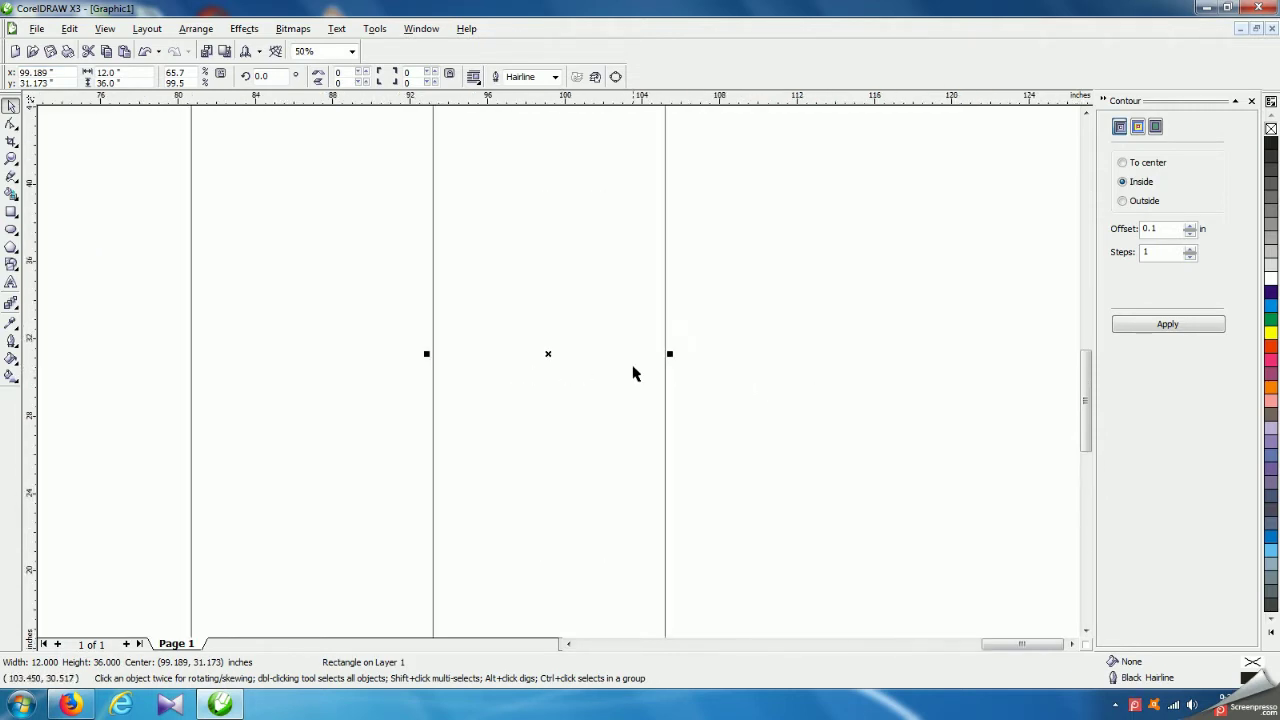
pyautogui.scroll(-3, 560, 375)
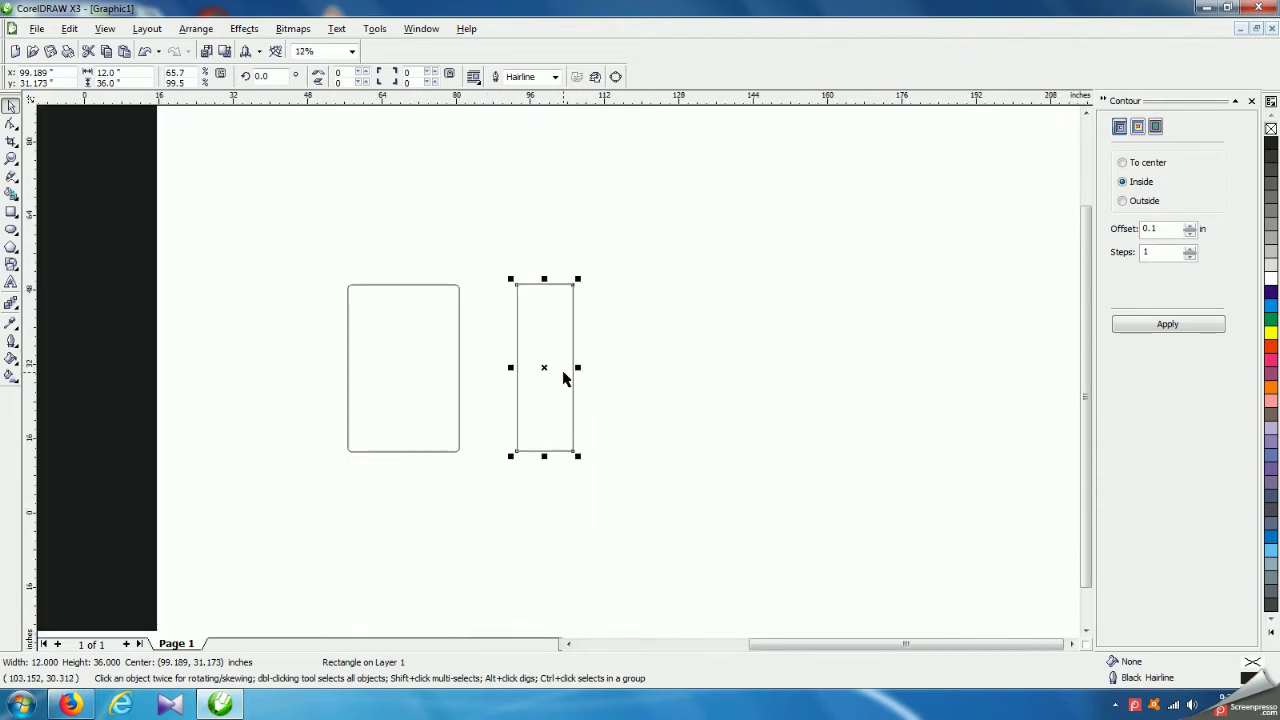
pyautogui.hotkey('ctrl', 'q')
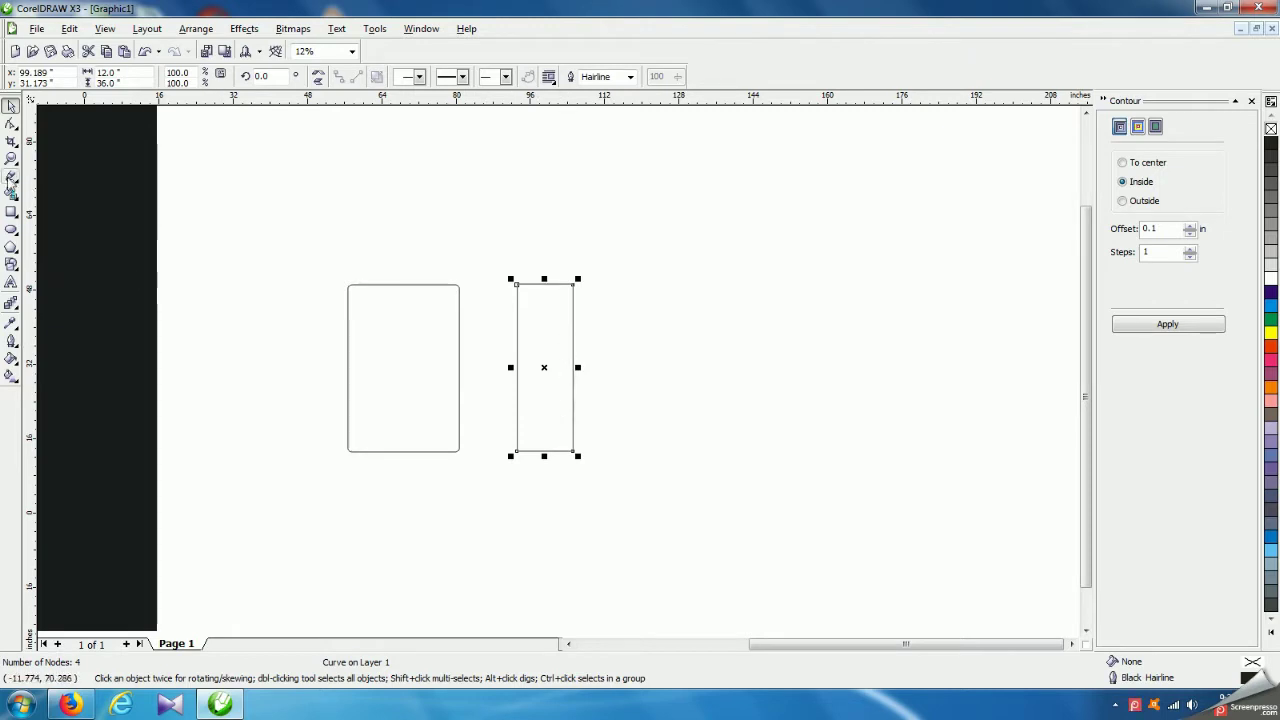
# - Duplicate the 12 by 36 inch rectangle to its right, and align the original and copy by their top and left edges
pyautogui.scroll(2, 559, 376)
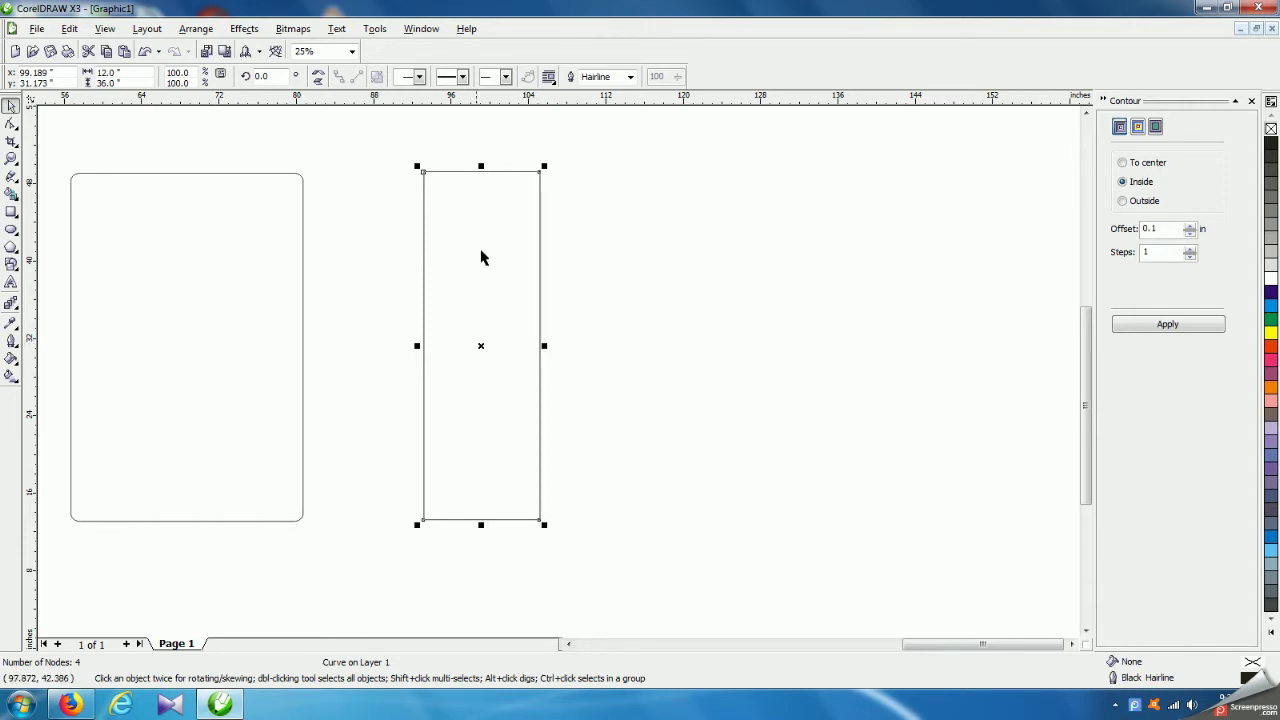
pyautogui.moveTo(480, 346); pyautogui.dragTo(672, 349)
pyautogui.moveTo(390, 136); pyautogui.dragTo(817, 577)
pyautogui.press('t')
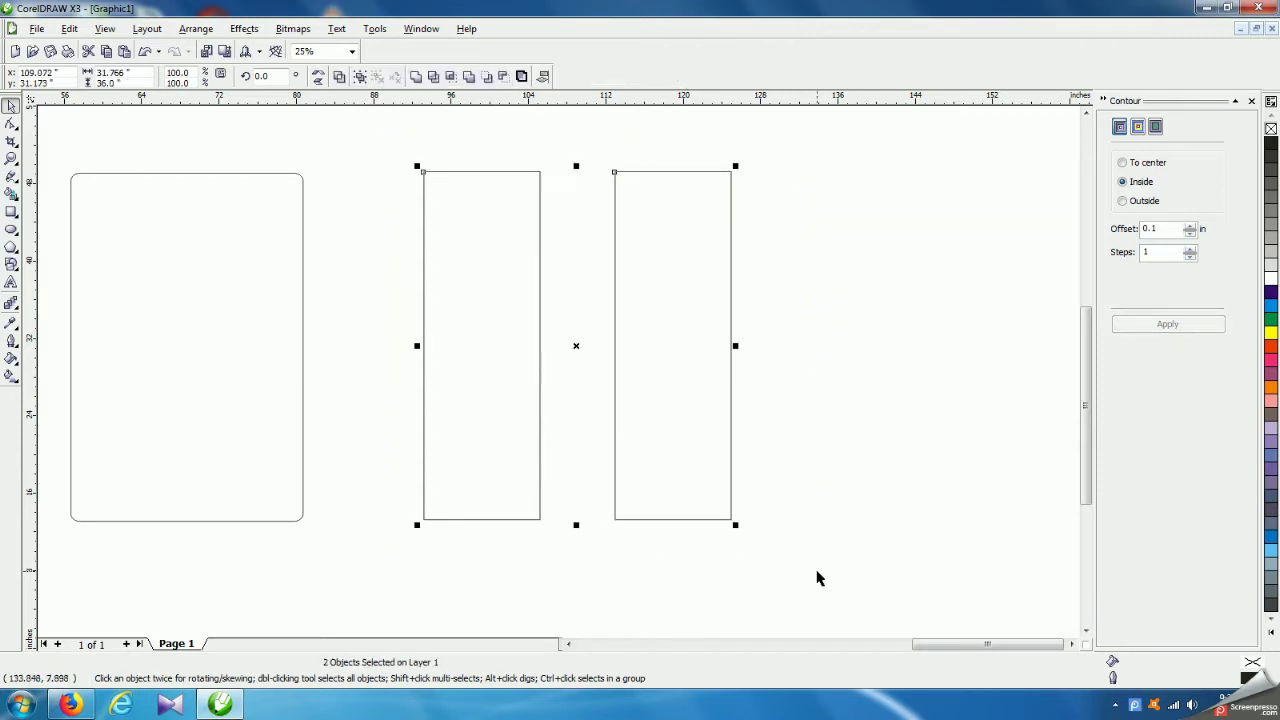
pyautogui.press('l')
pyautogui.click(783, 412)
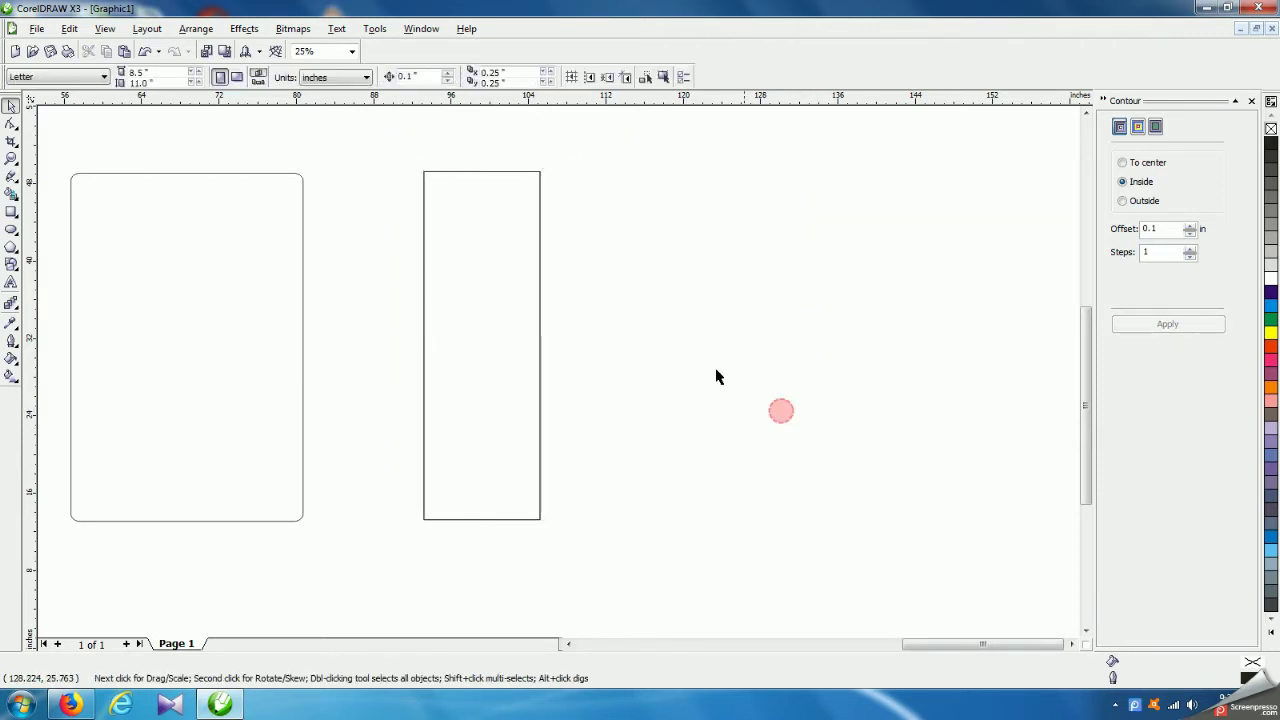
# - Halve the height of one of the stacked rectangles to 18 inches and align it with the other's bottom edge
pyautogui.click(540, 218)
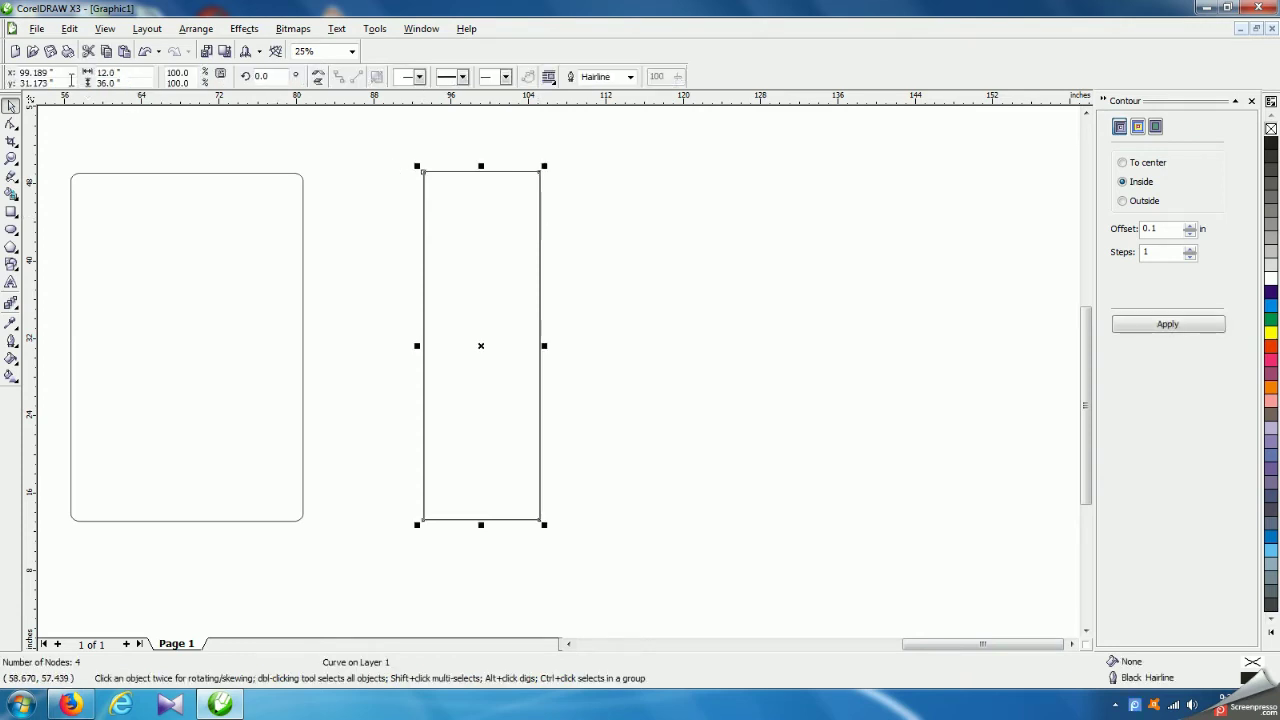
pyautogui.click(135, 77)
pyautogui.write('/2')
pyautogui.press('Return')
pyautogui.moveTo(396, 148); pyautogui.dragTo(615, 553)
pyautogui.press('t')
pyautogui.click(683, 432)
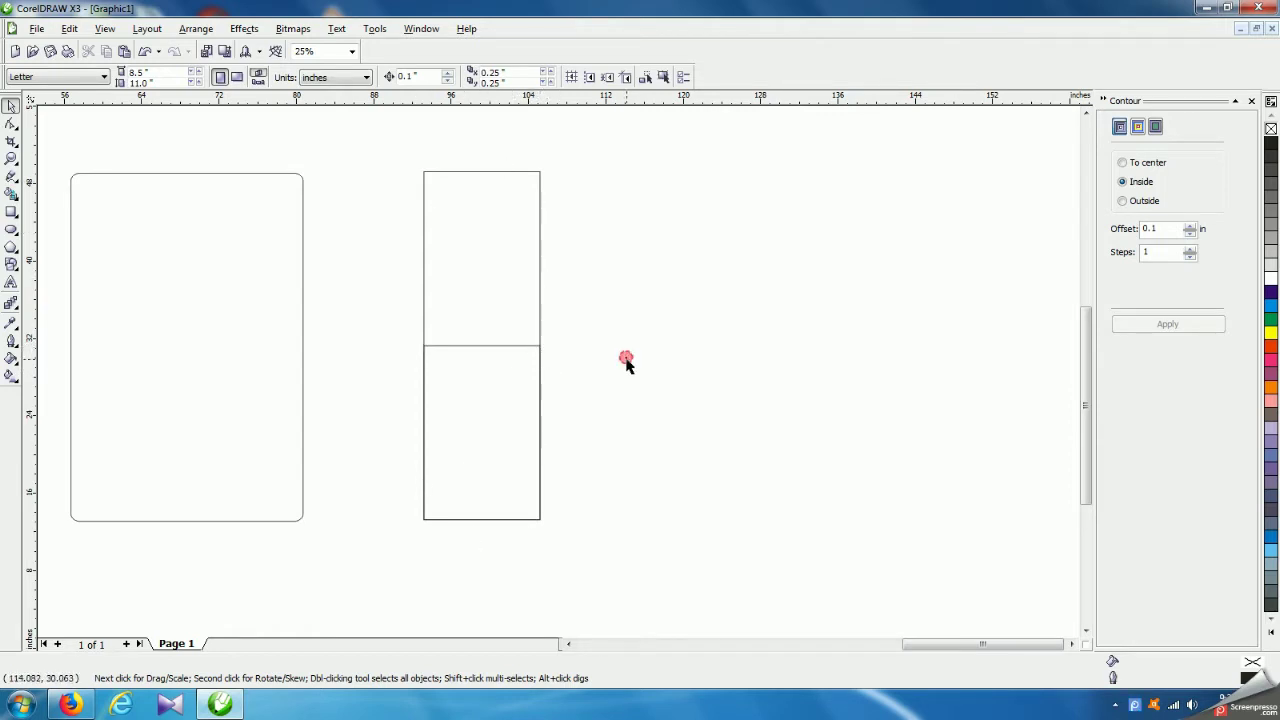
# - Give the full-height 12 by 36 inch rectangle a red outline
pyautogui.click(540, 332)
pyautogui.scroll(5, 555, 375)
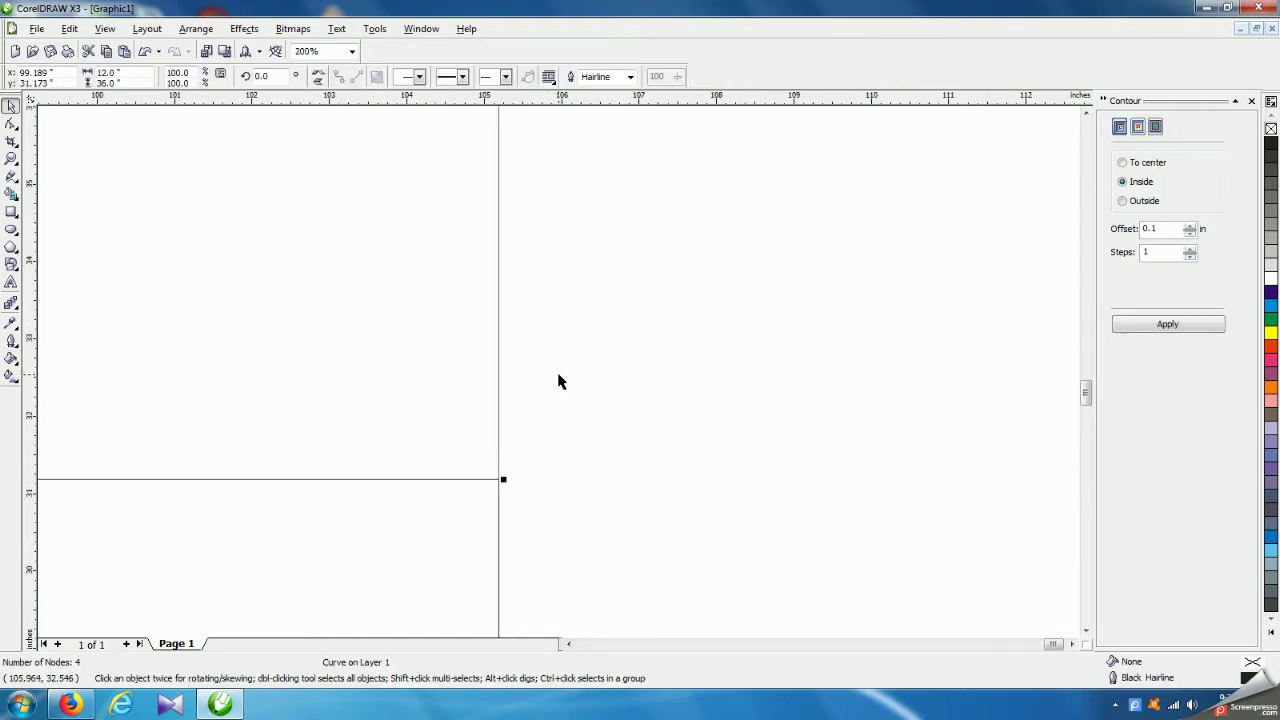
pyautogui.scroll(8, 551, 409)
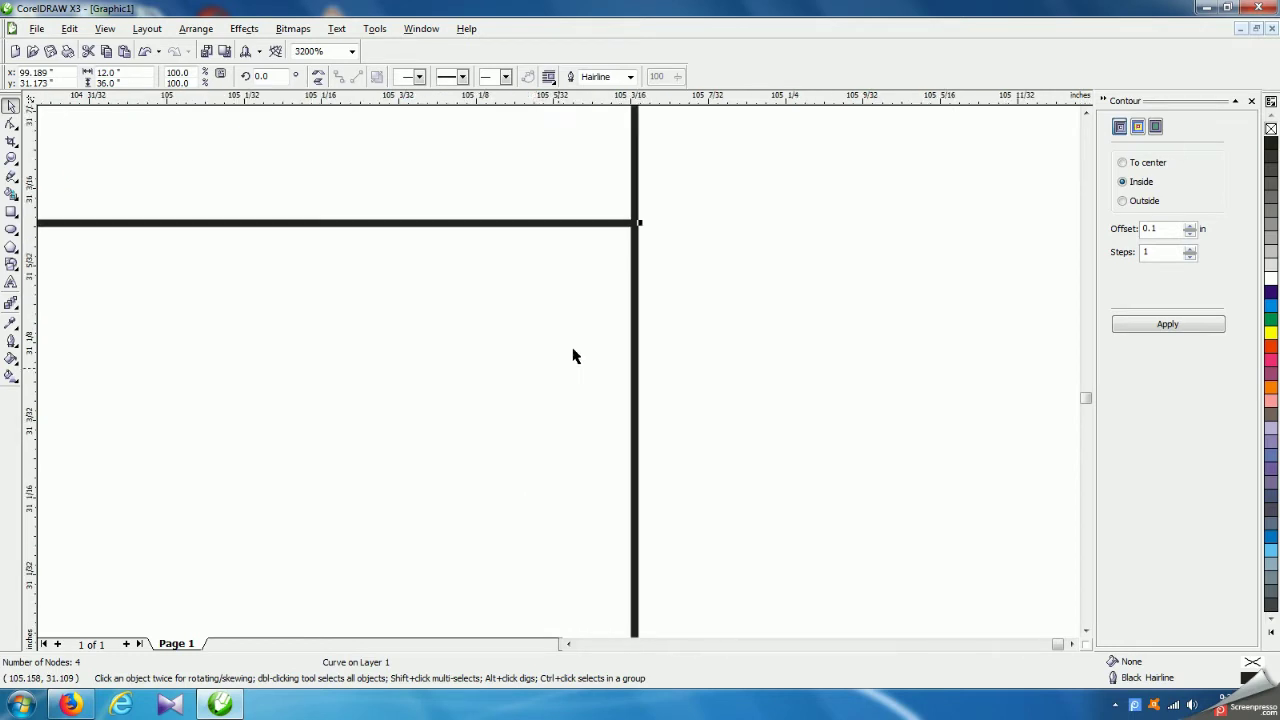
pyautogui.scroll(3, 569, 360)
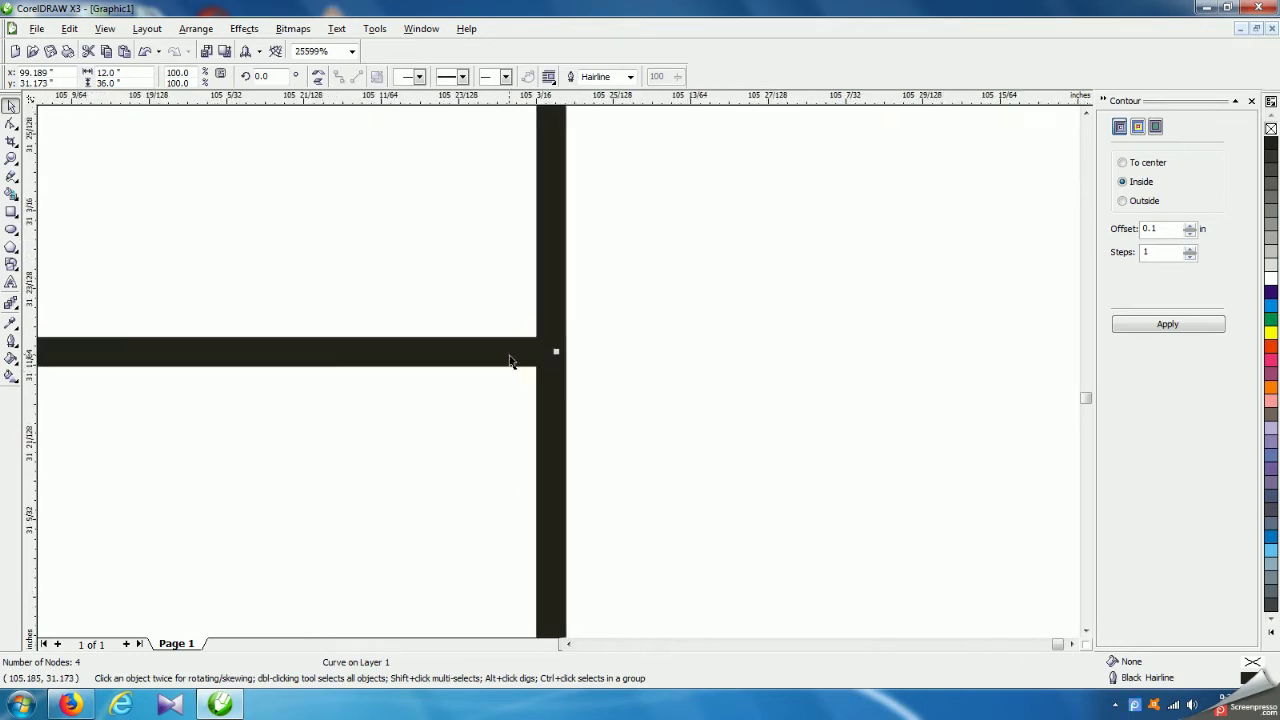
pyautogui.rightClick(1270, 346)
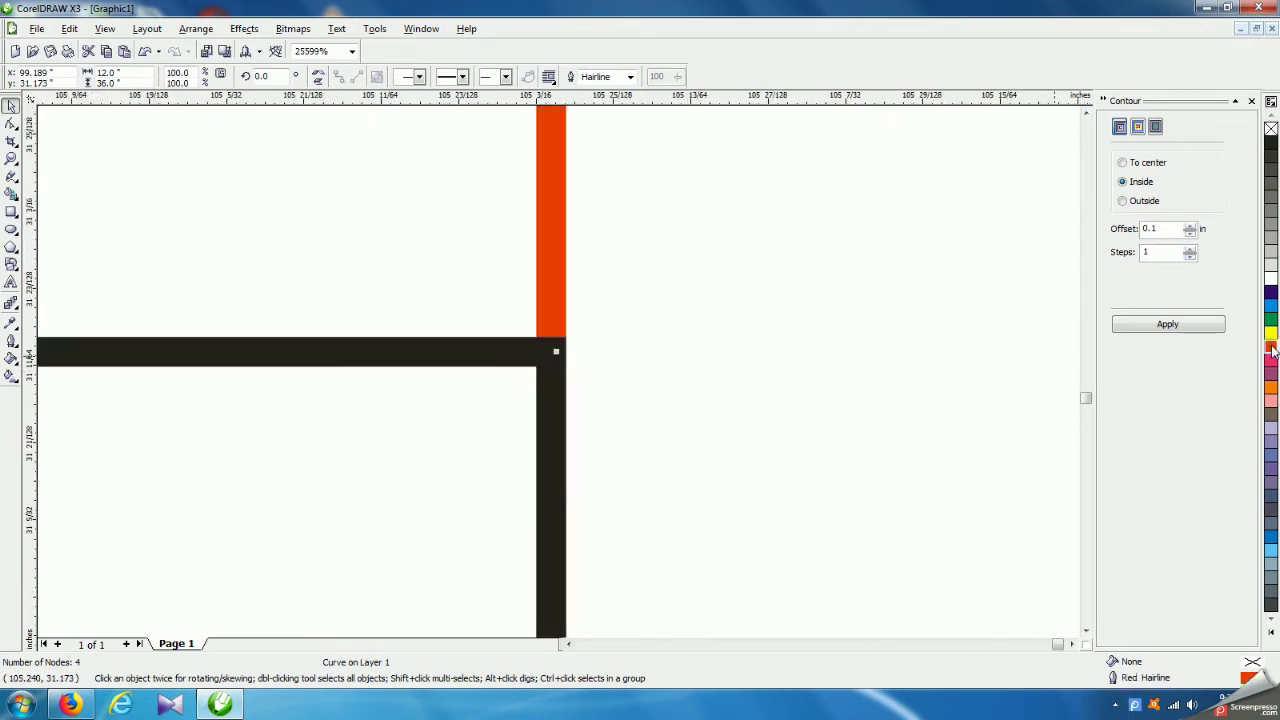
pyautogui.click(785, 328)
# - Give the half-height 12 by 18 inch rectangle a cyan outline
pyautogui.click(548, 352)
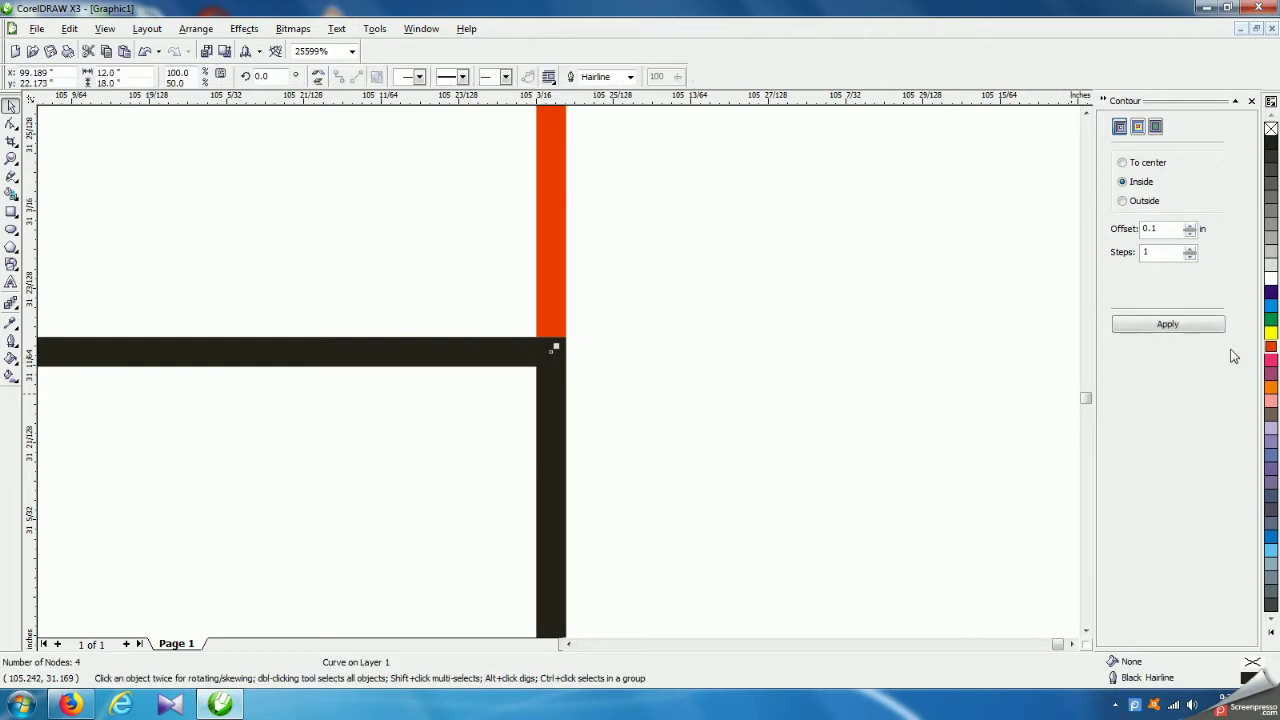
pyautogui.click(1270, 306)
pyautogui.click(863, 423)
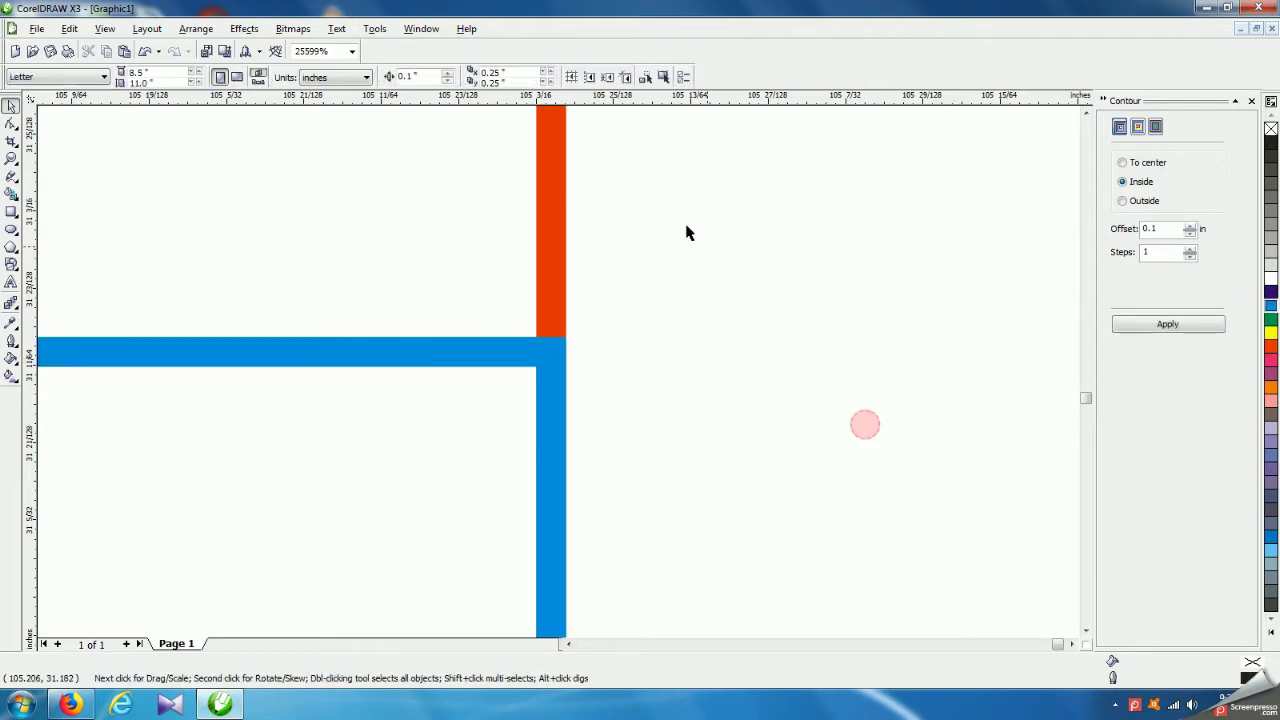
# - Place a horizontal and a vertical guideline crossing at the cyan rectangle's top-right corner, and delete the cyan rectangle
pyautogui.scroll(2, 506, 377)
pyautogui.click(557, 356)
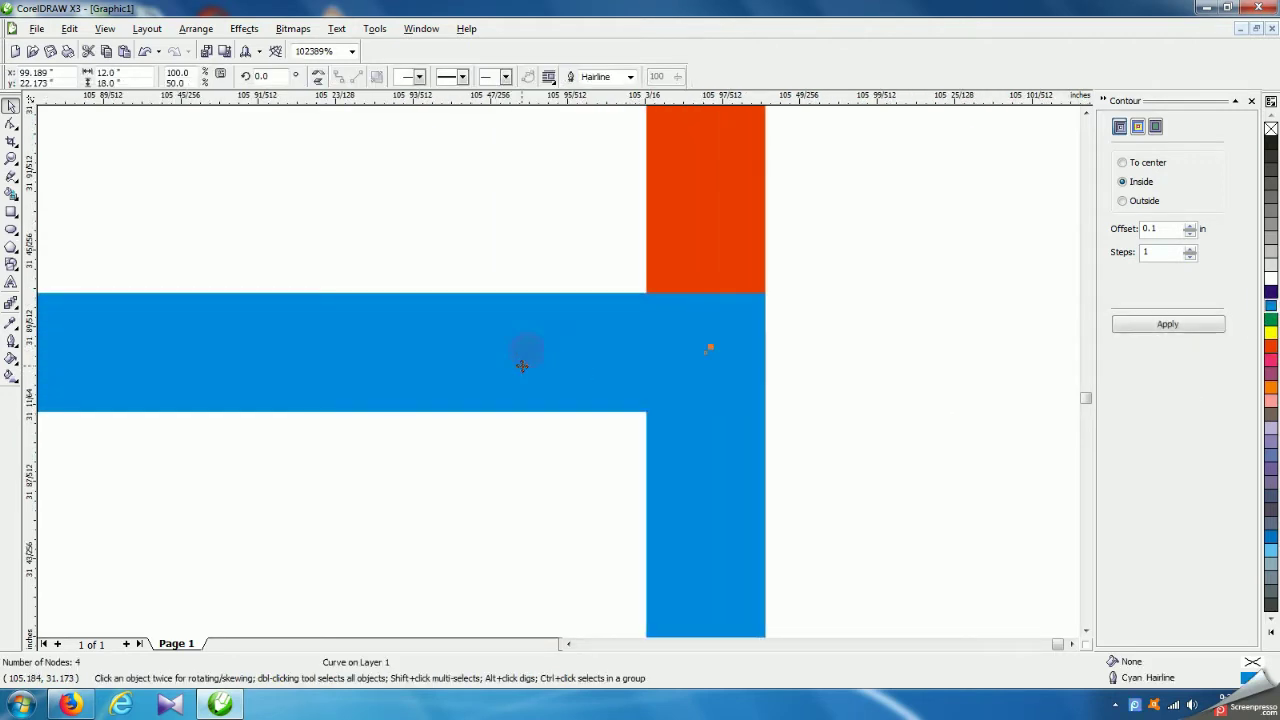
pyautogui.click(11, 124)
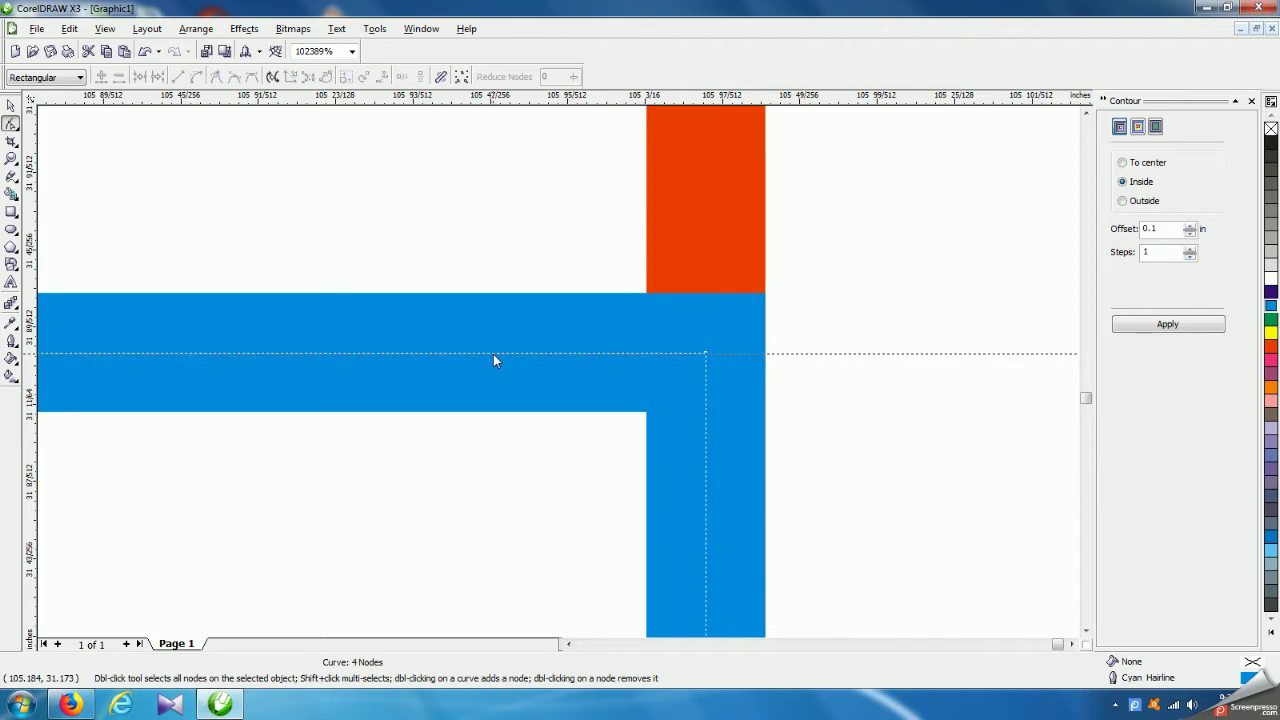
pyautogui.moveTo(493, 360); pyautogui.dragTo(706, 354)
pyautogui.click(713, 225)
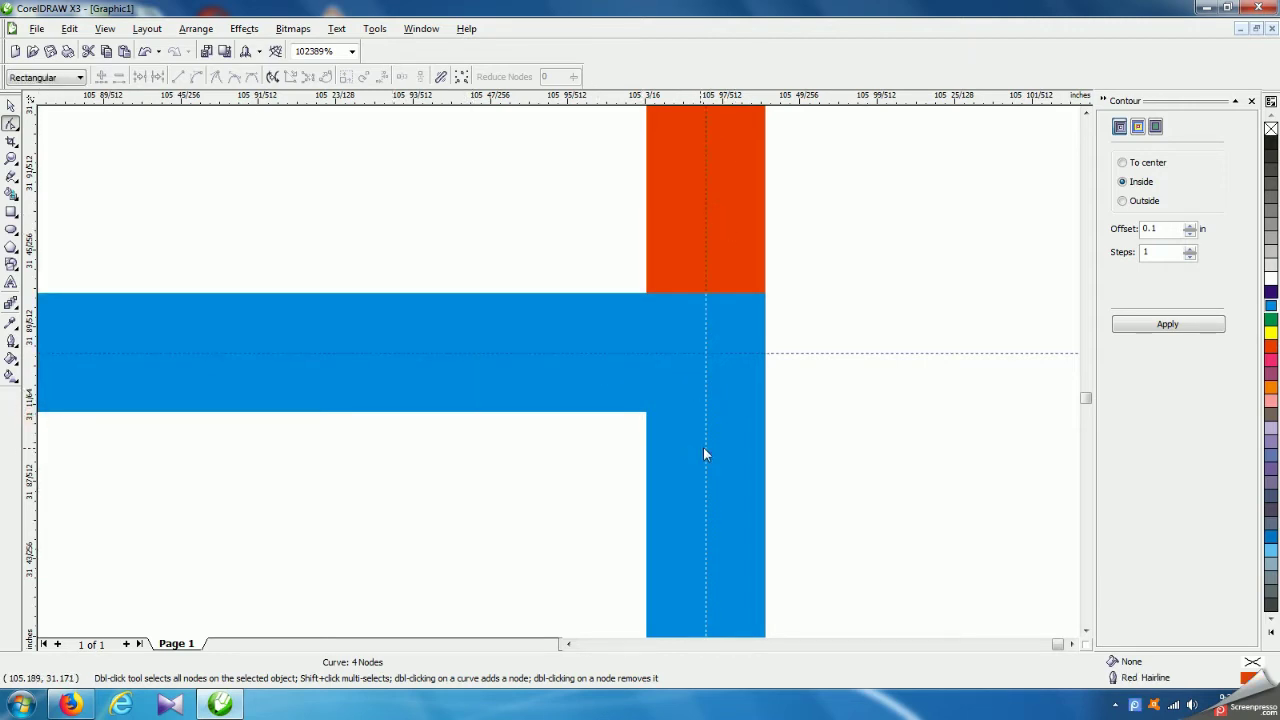
pyautogui.click(706, 369)
pyautogui.click(10, 105)
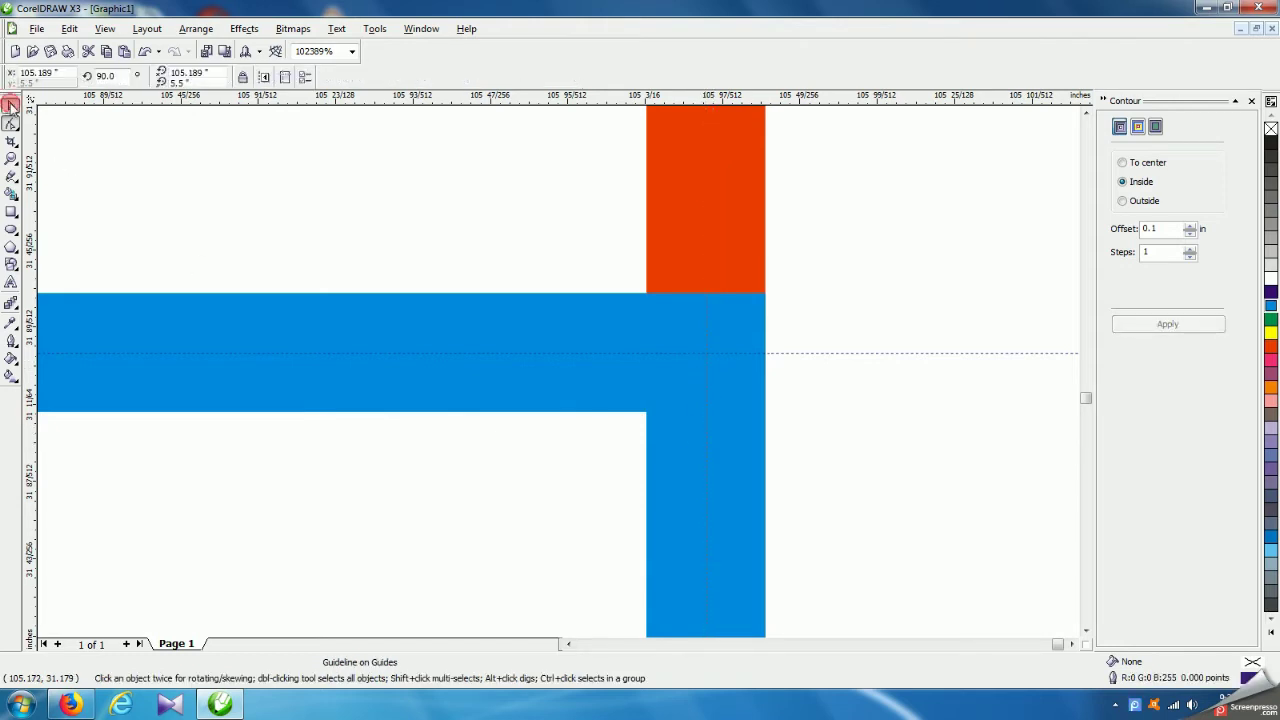
pyautogui.click(865, 535)
pyautogui.click(730, 510)
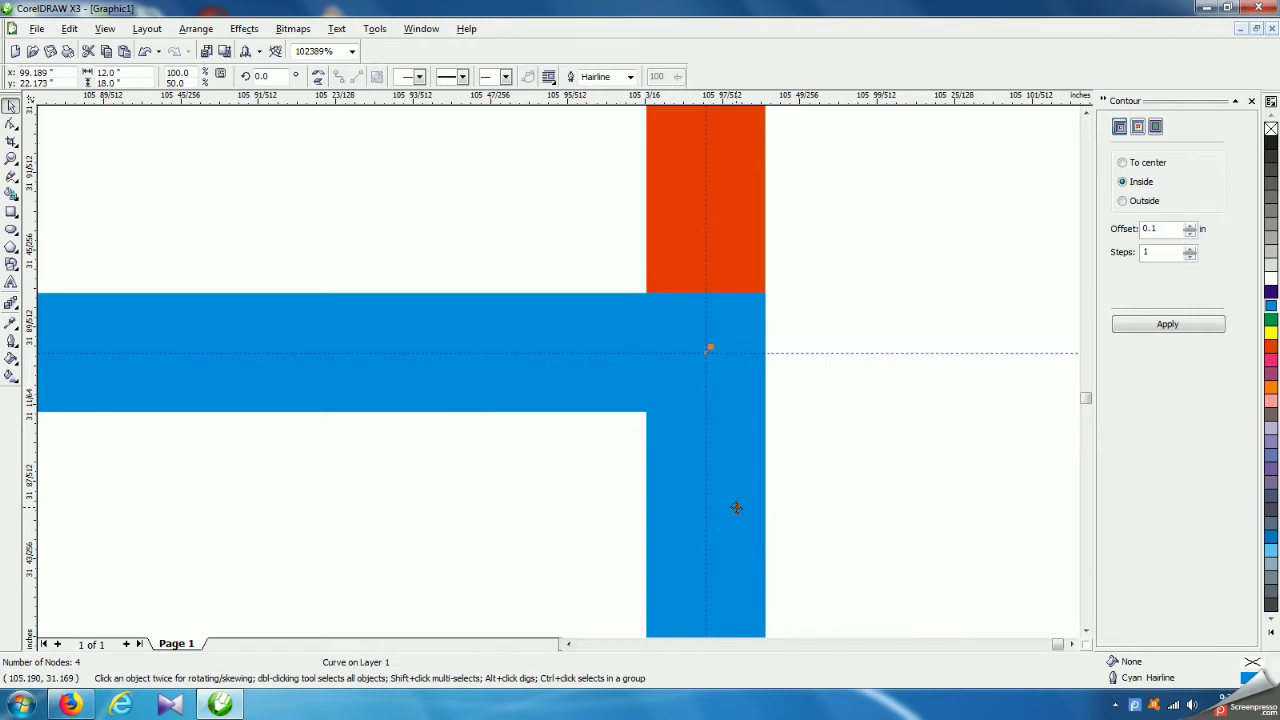
pyautogui.press('Delete')
# - Add a node on the red rectangle's right edge exactly where the two guidelines cross
pyautogui.click(731, 394)
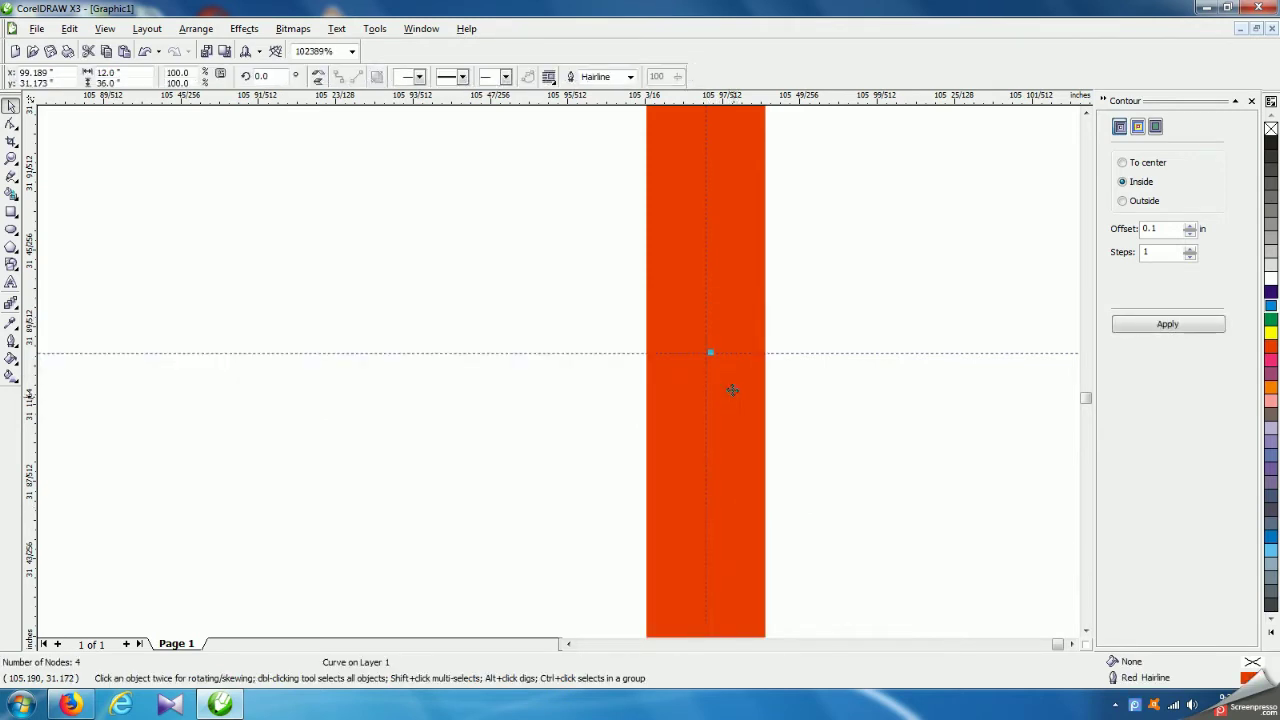
pyautogui.scroll(3, 567, 382)
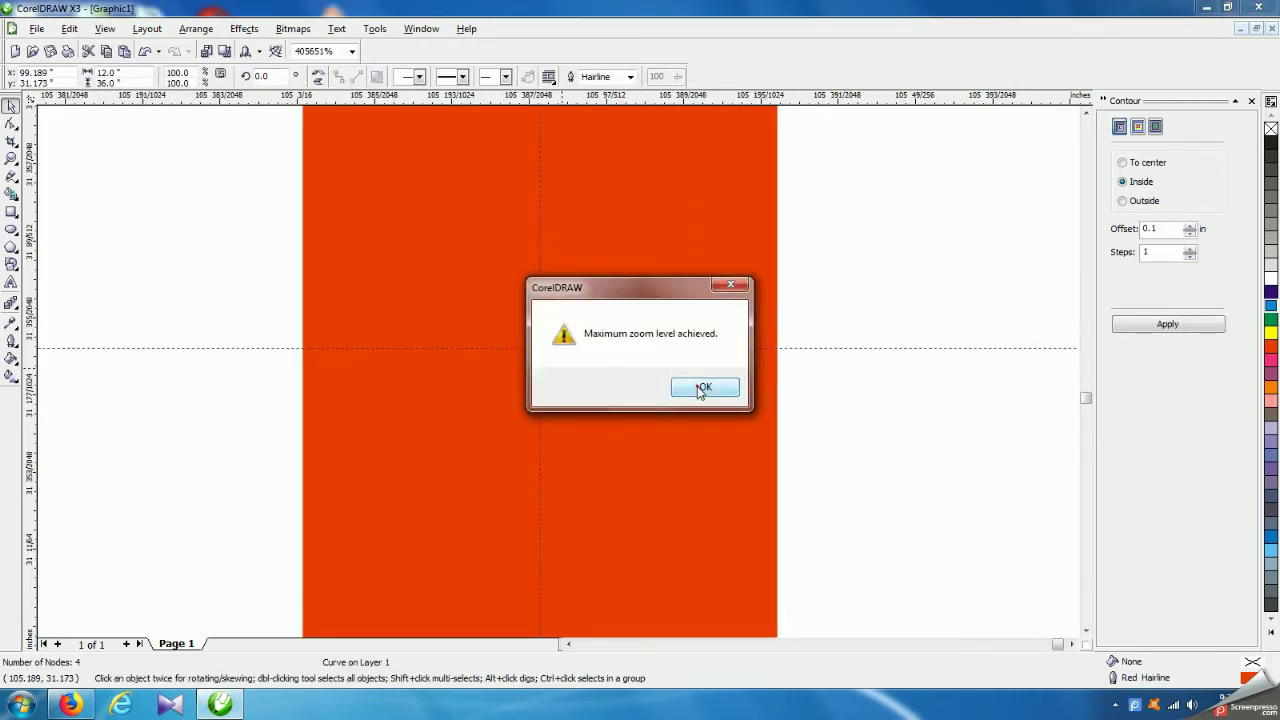
pyautogui.click(706, 387)
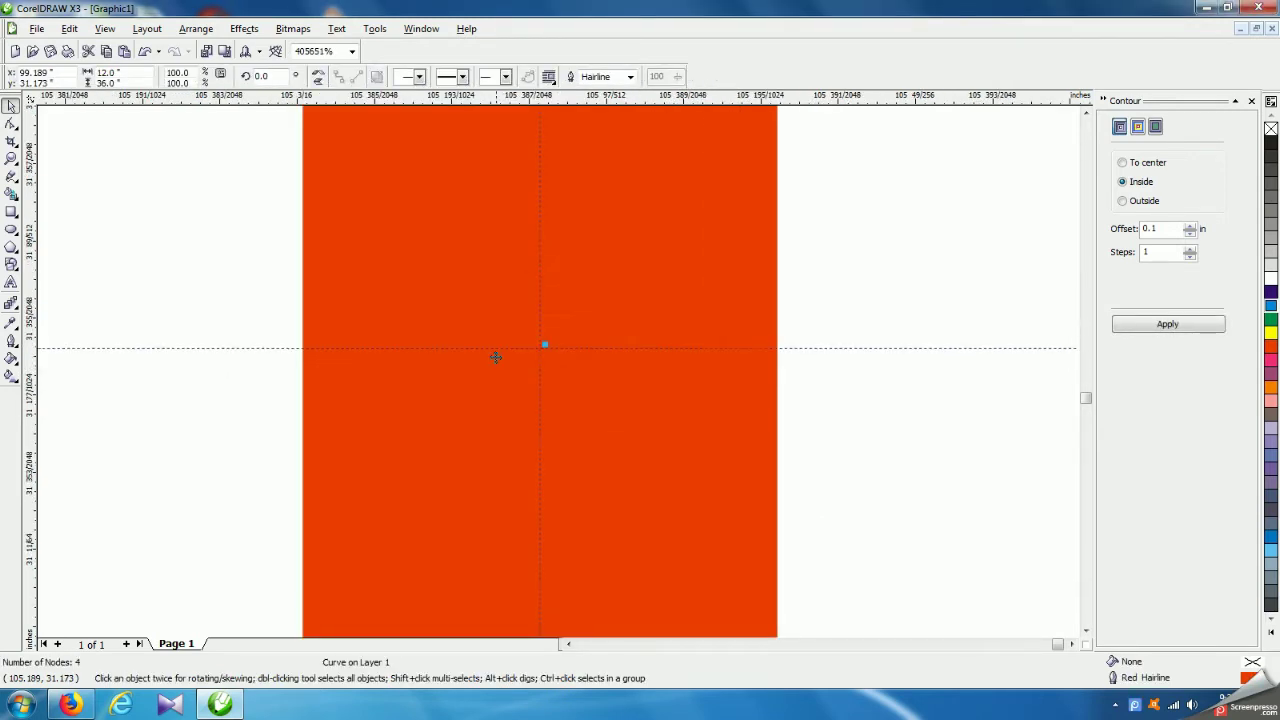
pyautogui.click(11, 123)
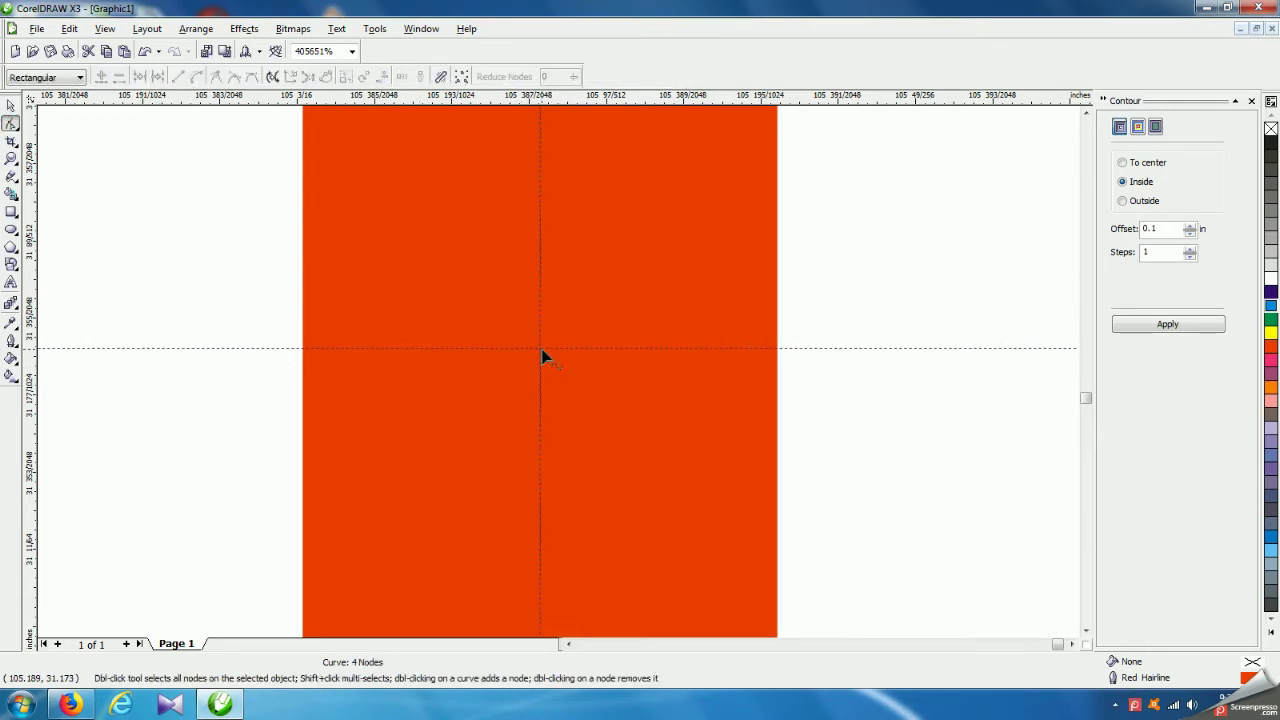
pyautogui.click(539, 348)
pyautogui.click(101, 77)
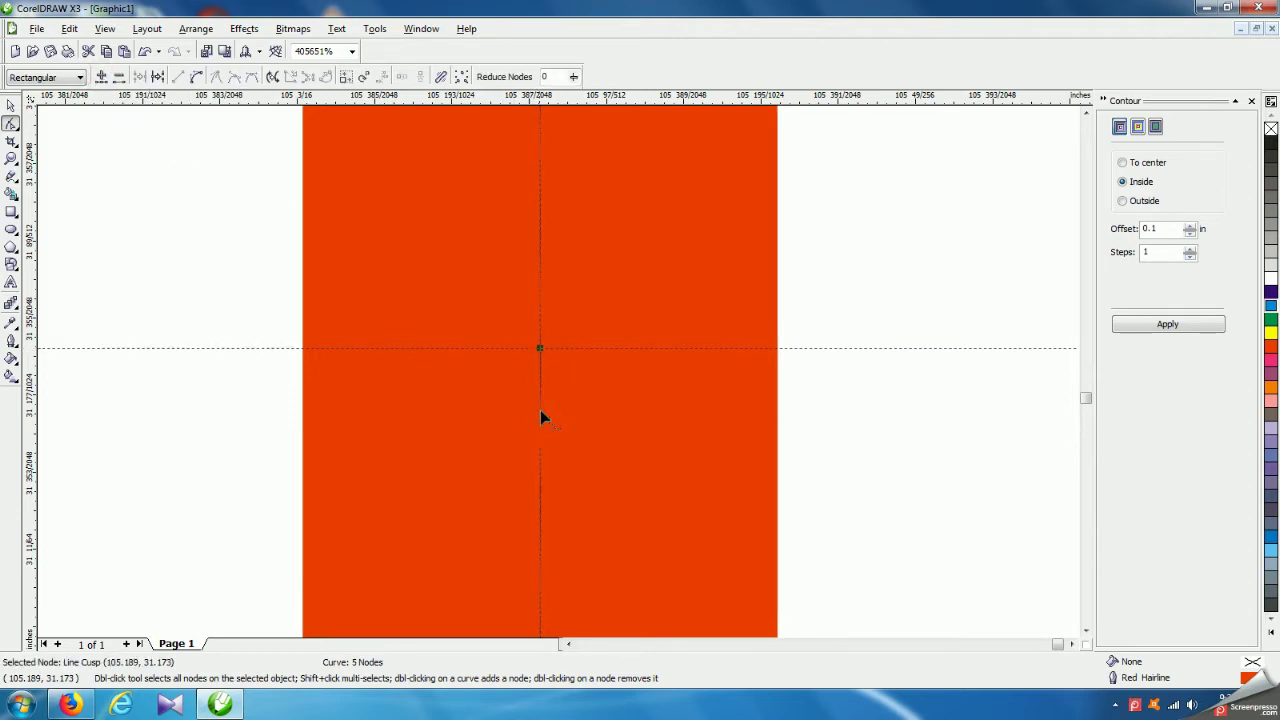
pyautogui.scroll(-10, 540, 418)
pyautogui.scroll(-8, 559, 375)
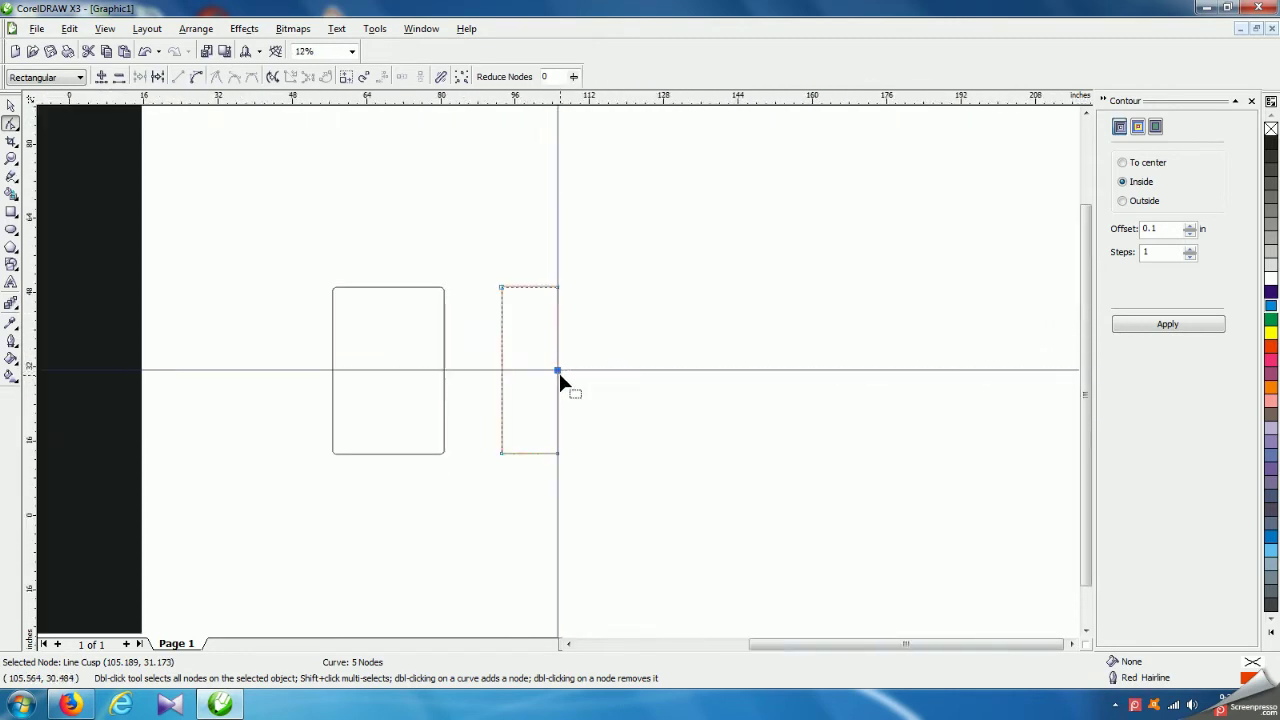
# - Delete the vertical and the horizontal guideline
pyautogui.click(9, 107)
pyautogui.click(557, 194)
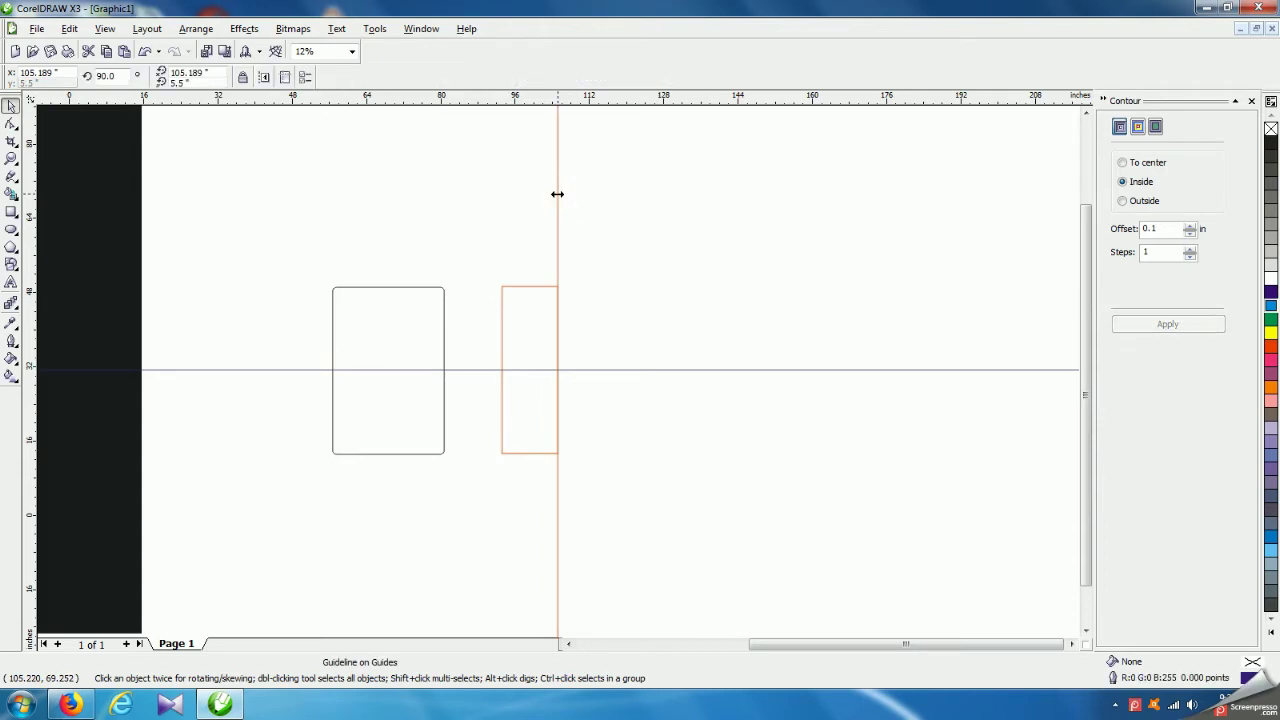
pyautogui.press('Delete')
pyautogui.click(640, 370)
pyautogui.press('Delete')
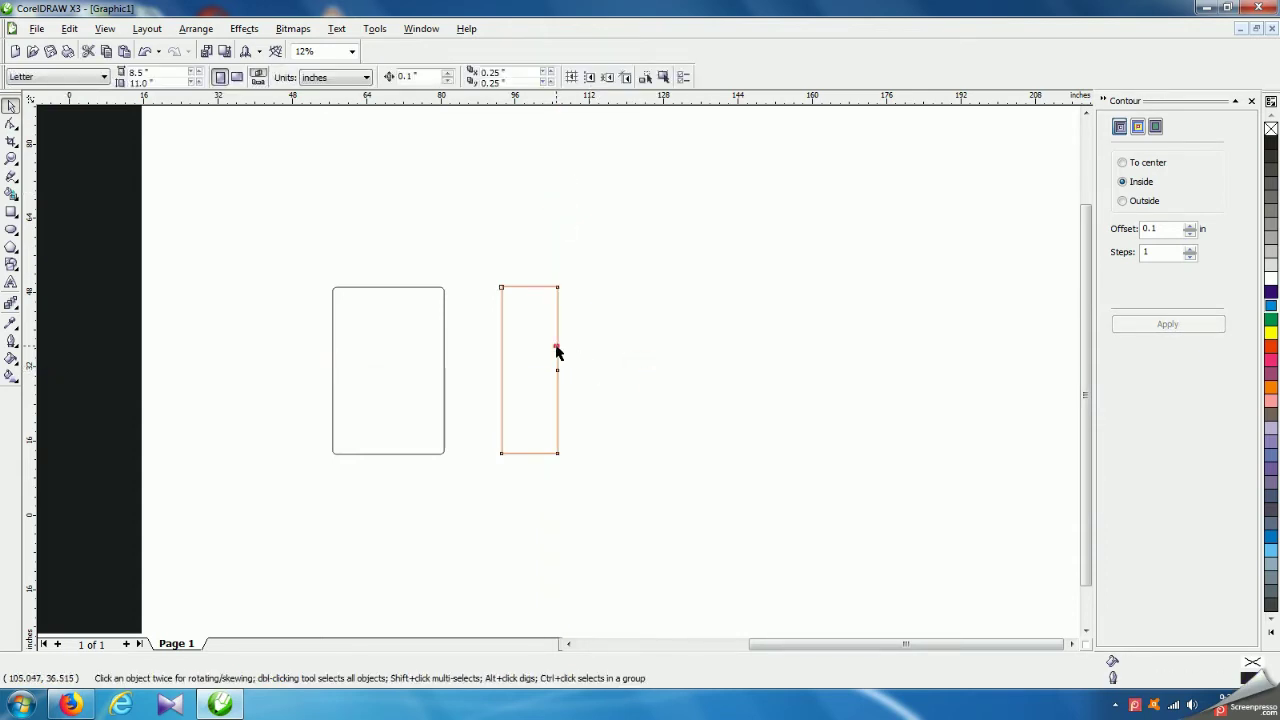
# - Turn the red rectangle into a triangle by deleting its top-right and bottom-right corner nodes
pyautogui.click(558, 352)
pyautogui.click(11, 123)
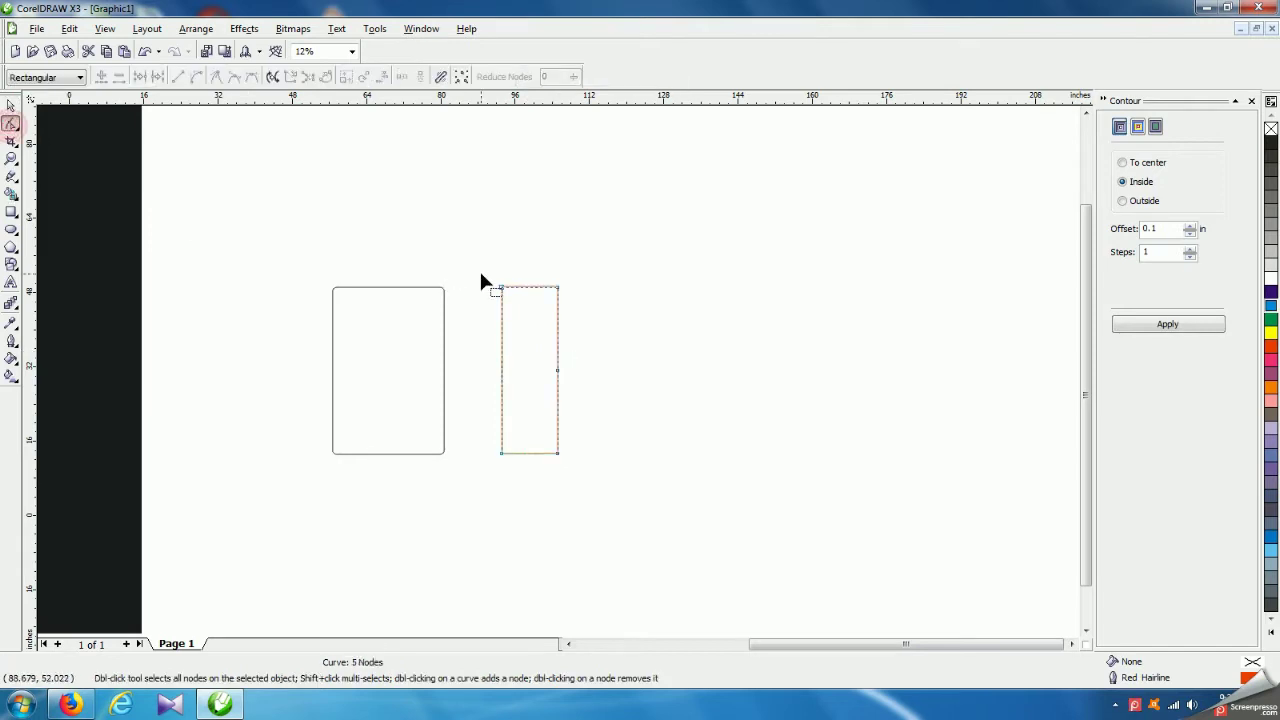
pyautogui.moveTo(536, 270); pyautogui.dragTo(577, 310)
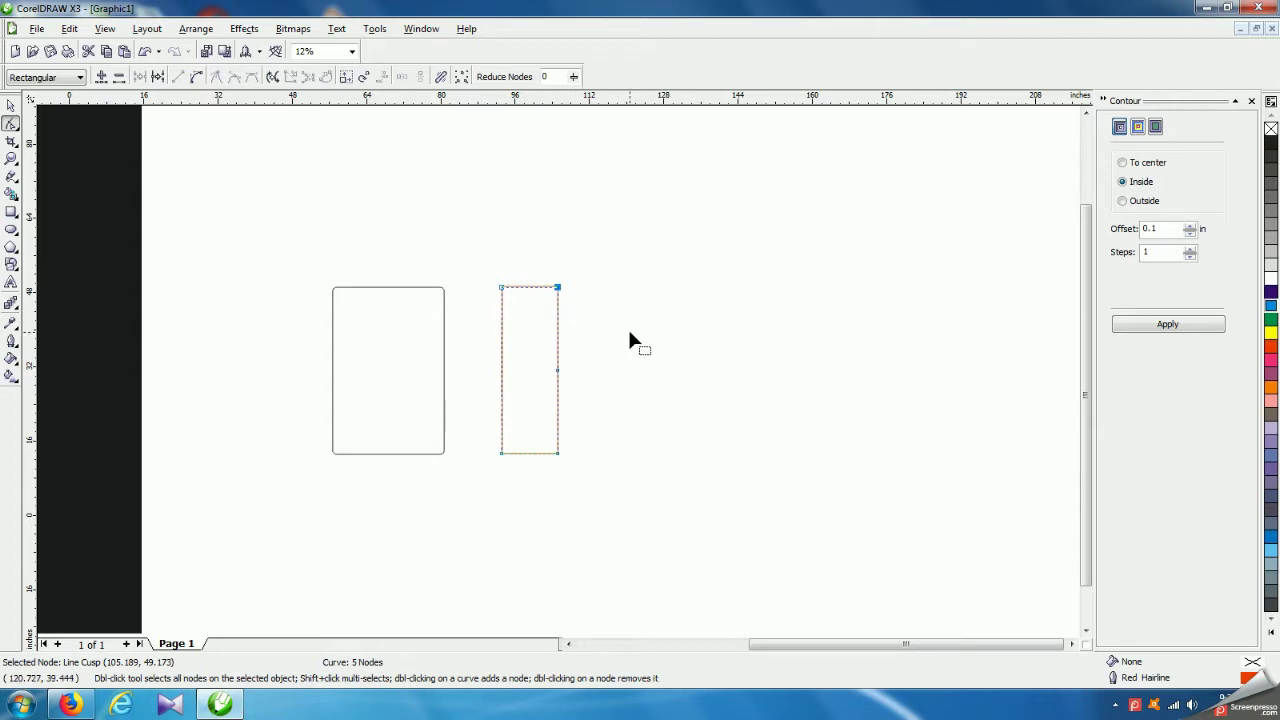
pyautogui.press('Delete')
pyautogui.moveTo(598, 432); pyautogui.dragTo(531, 498)
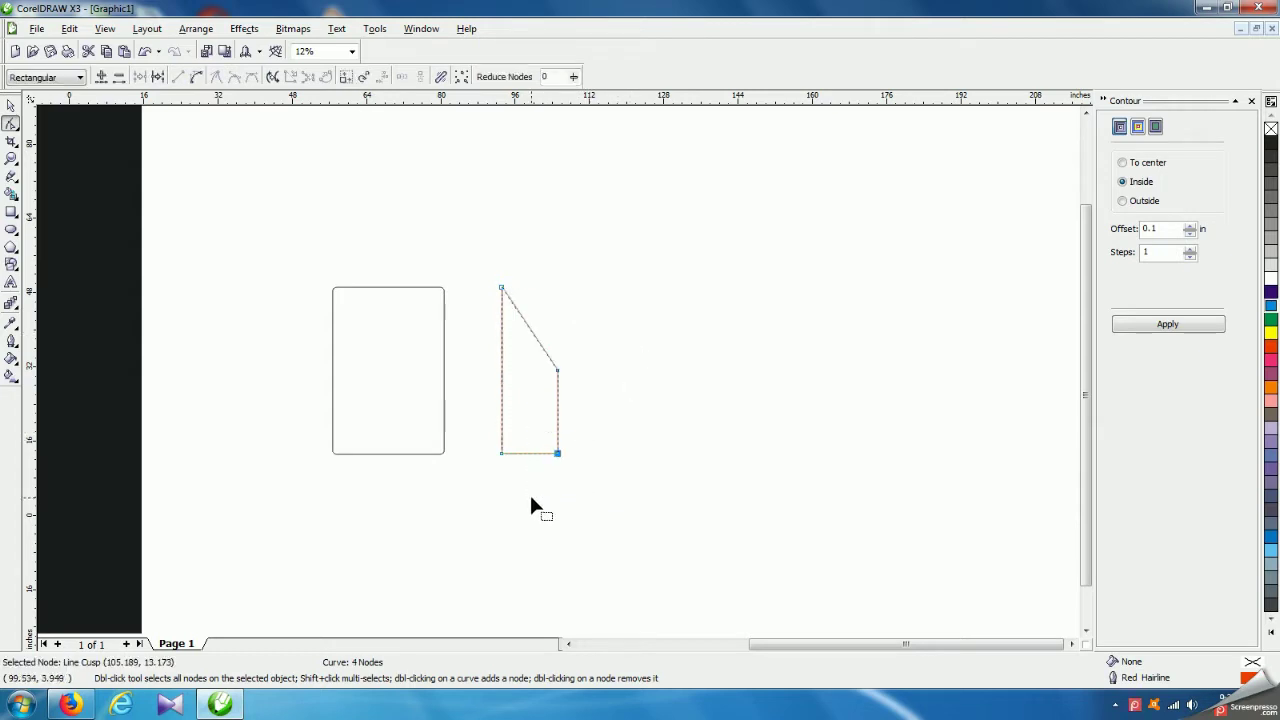
pyautogui.press('Delete')
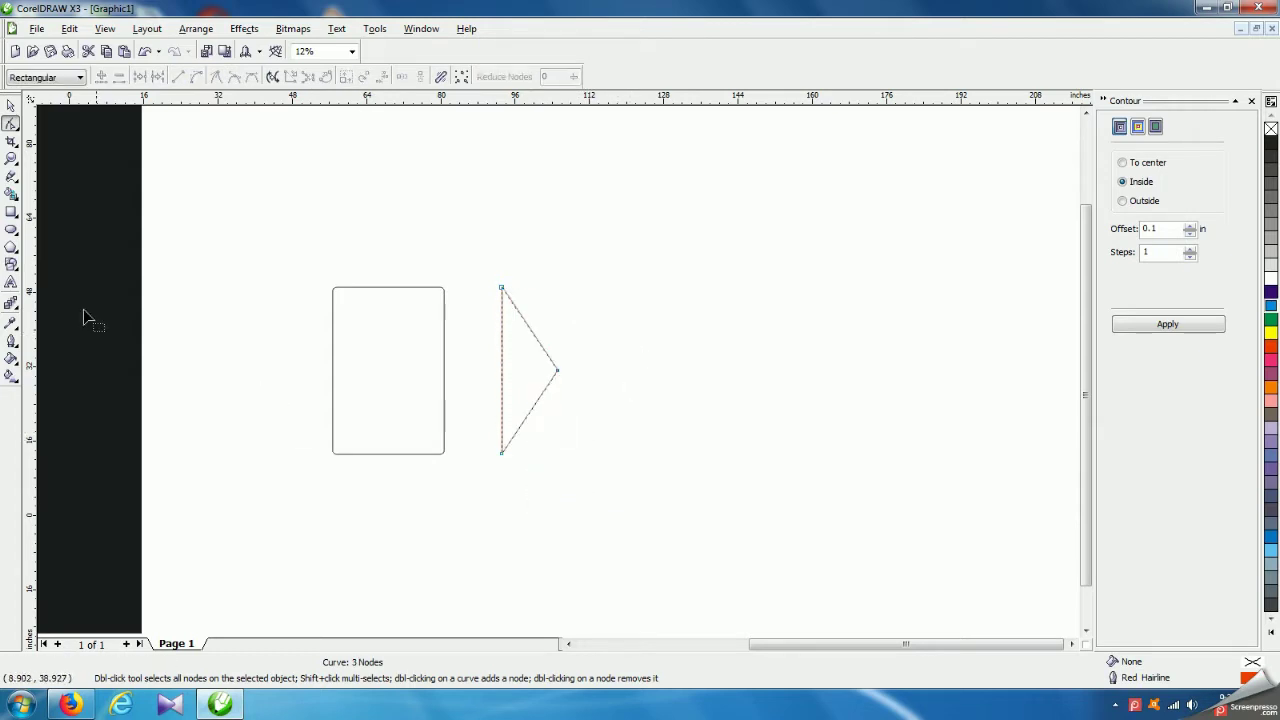
pyautogui.click(11, 105)
pyautogui.click(626, 341)
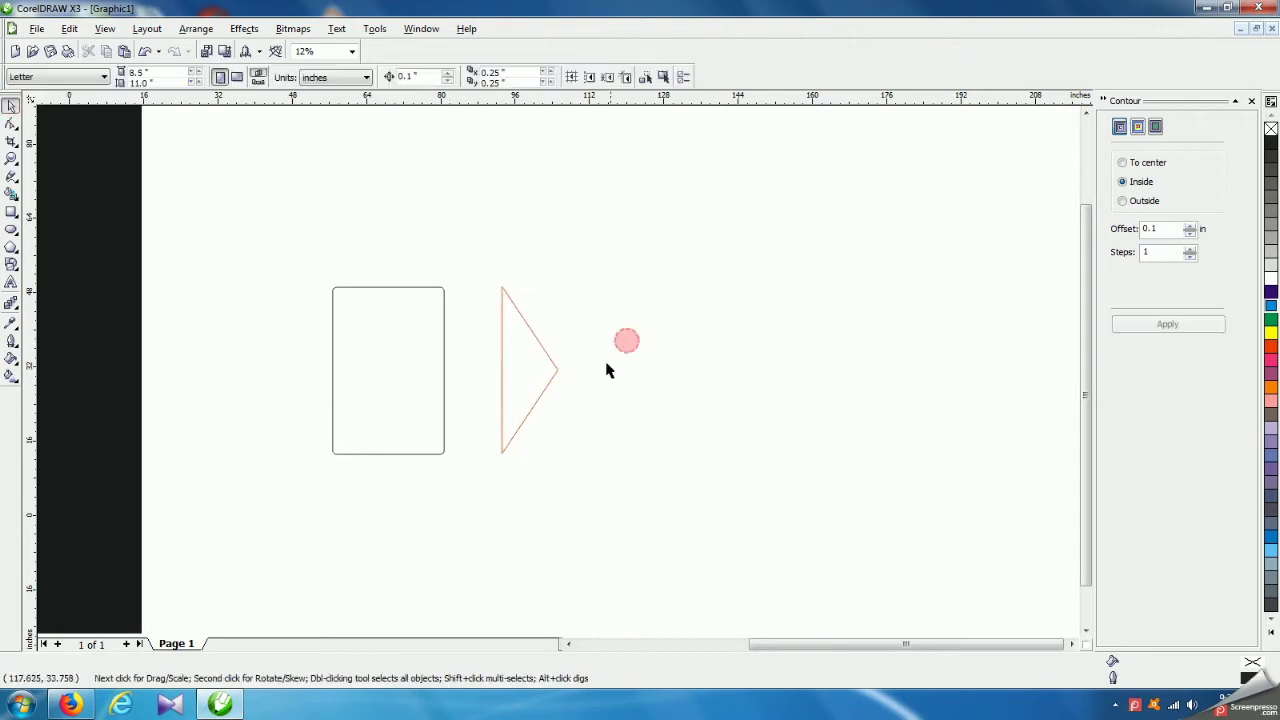
# - Examine the point where the grooves meet in the wood reference image
pyautogui.scroll(-3, 554, 391)
pyautogui.scroll(5, 481, 360)
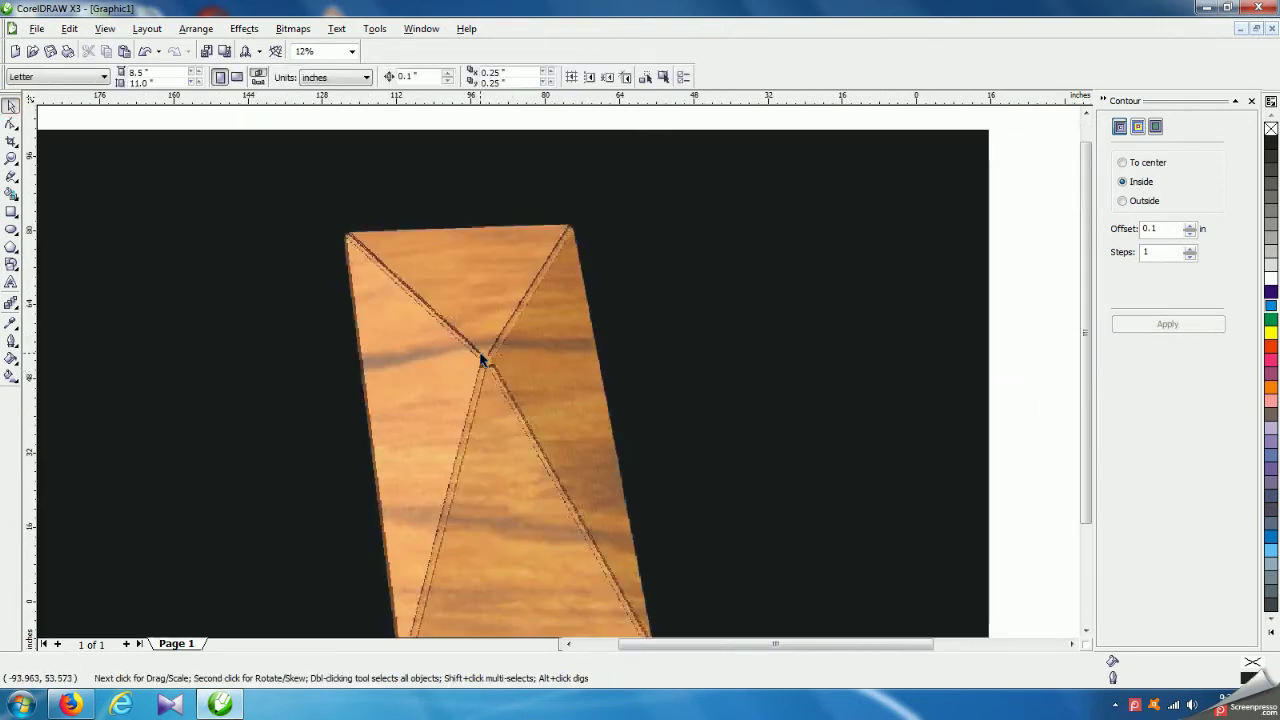
pyautogui.scroll(4, 530, 372)
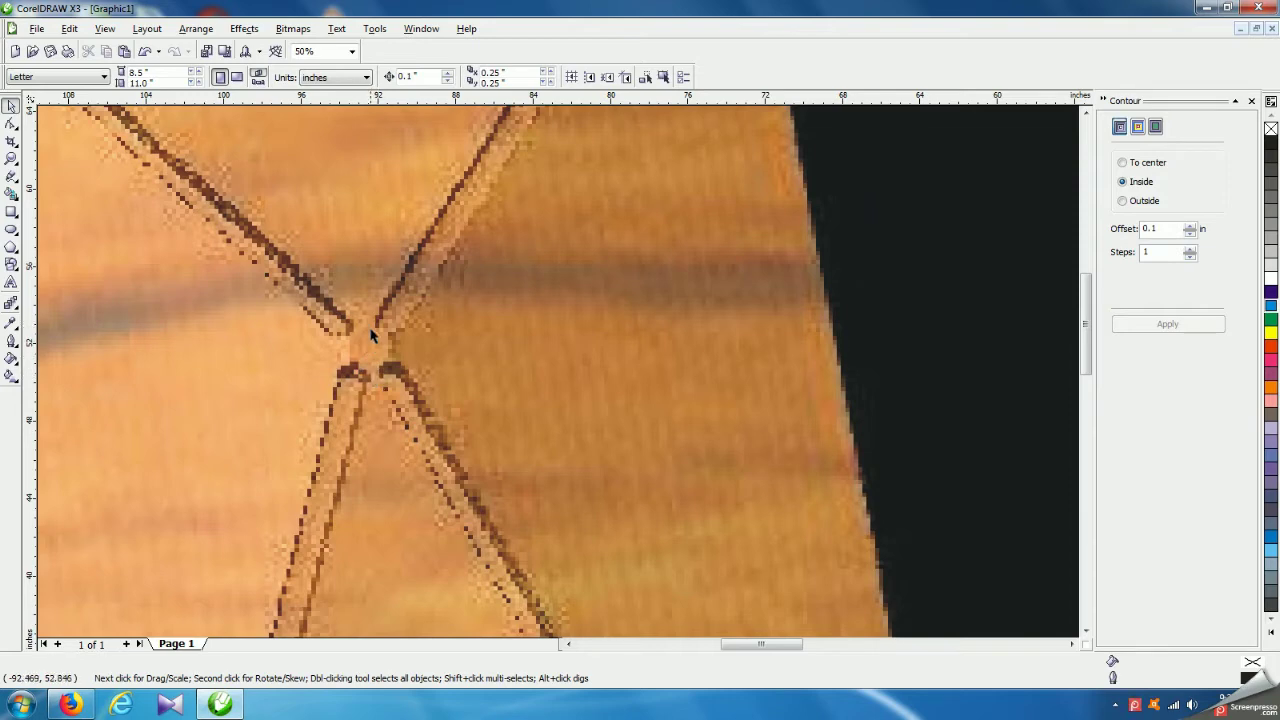
pyautogui.scroll(-6, 560, 374)
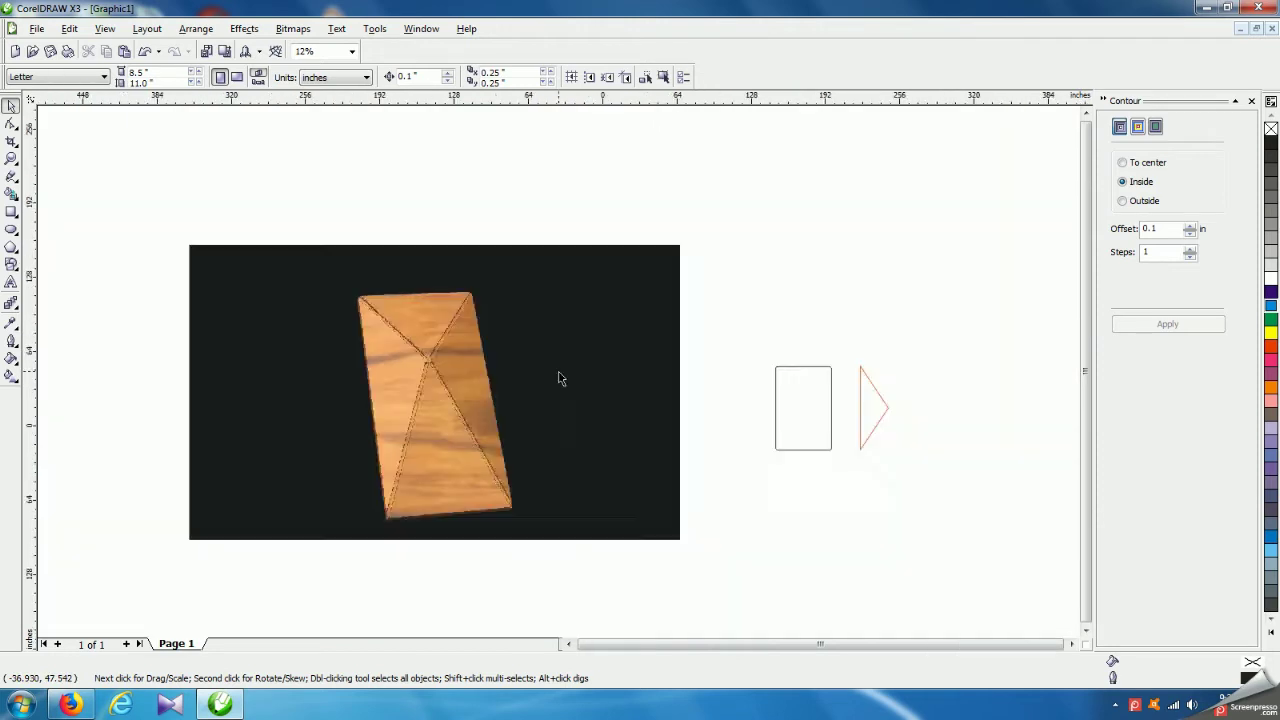
pyautogui.scroll(3, 560, 377)
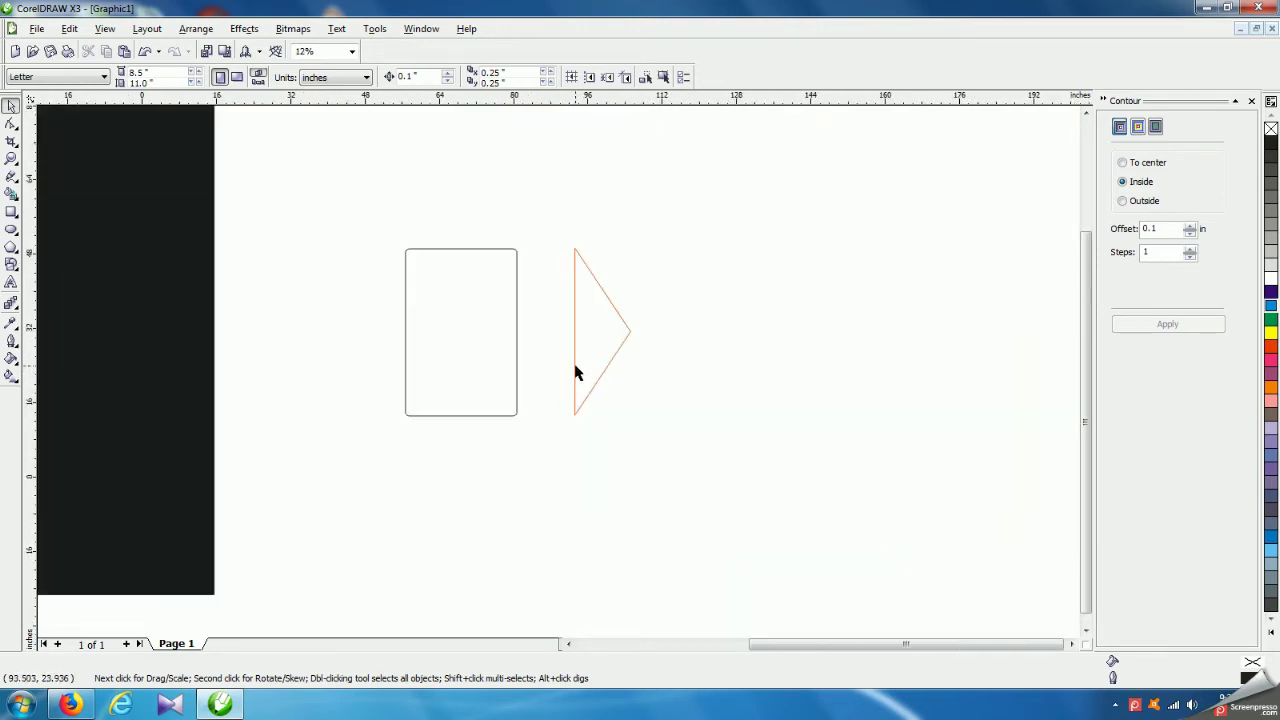
pyautogui.click(575, 366)
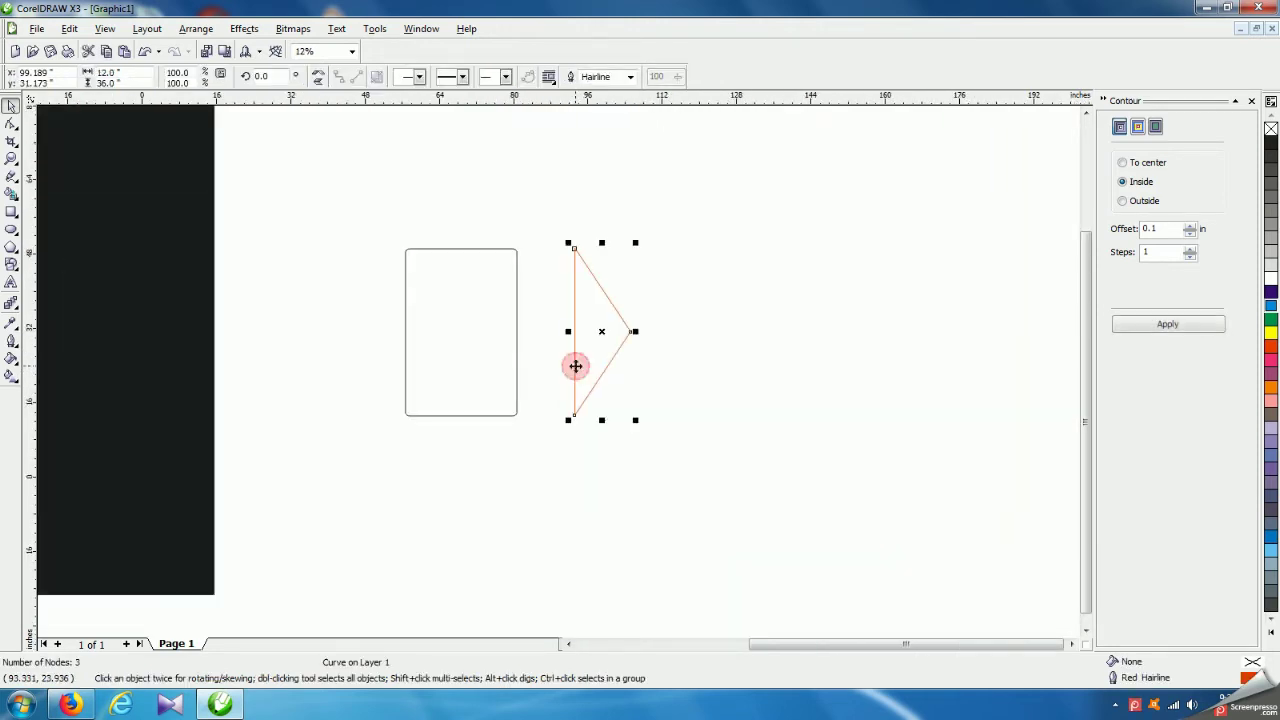
pyautogui.keyDown('shift'); pyautogui.click(516, 370); pyautogui.keyUp('shift')
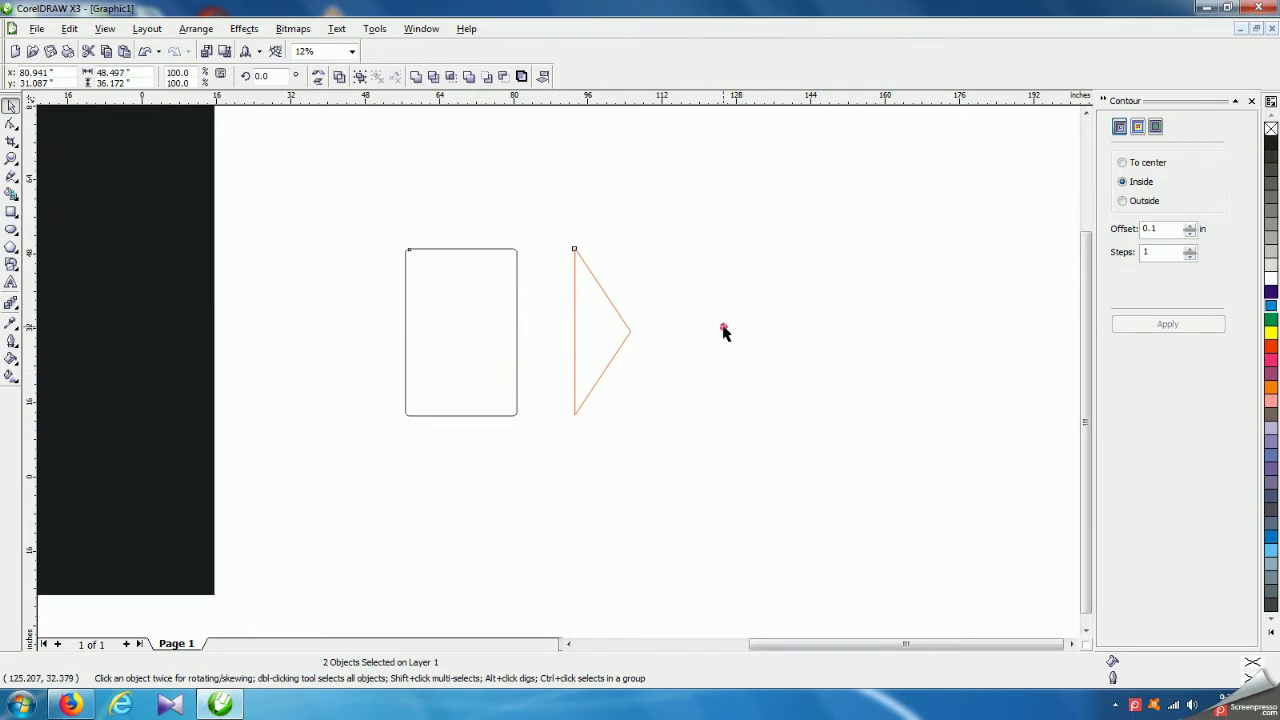
pyautogui.click(722, 332)
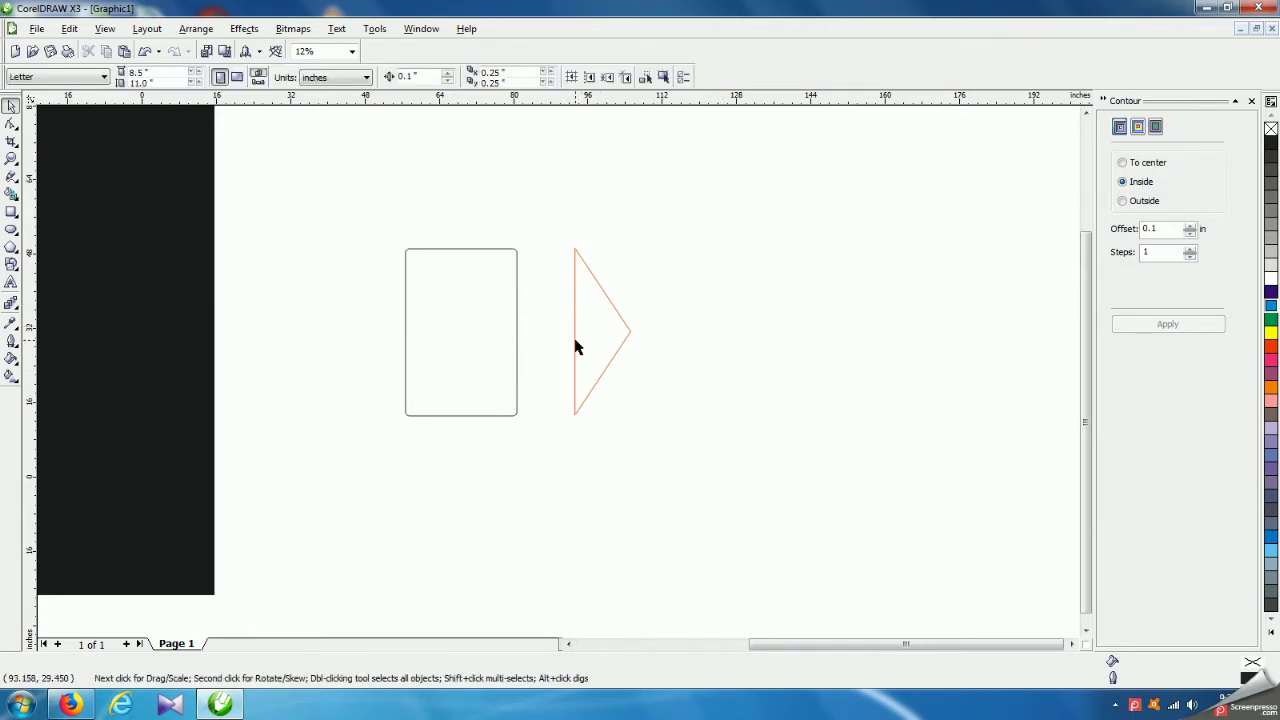
# - Align the red triangle with the top and left edges of the rounded rectangle
pyautogui.click(574, 347)
pyautogui.keyDown('shift'); pyautogui.click(517, 352); pyautogui.keyUp('shift')
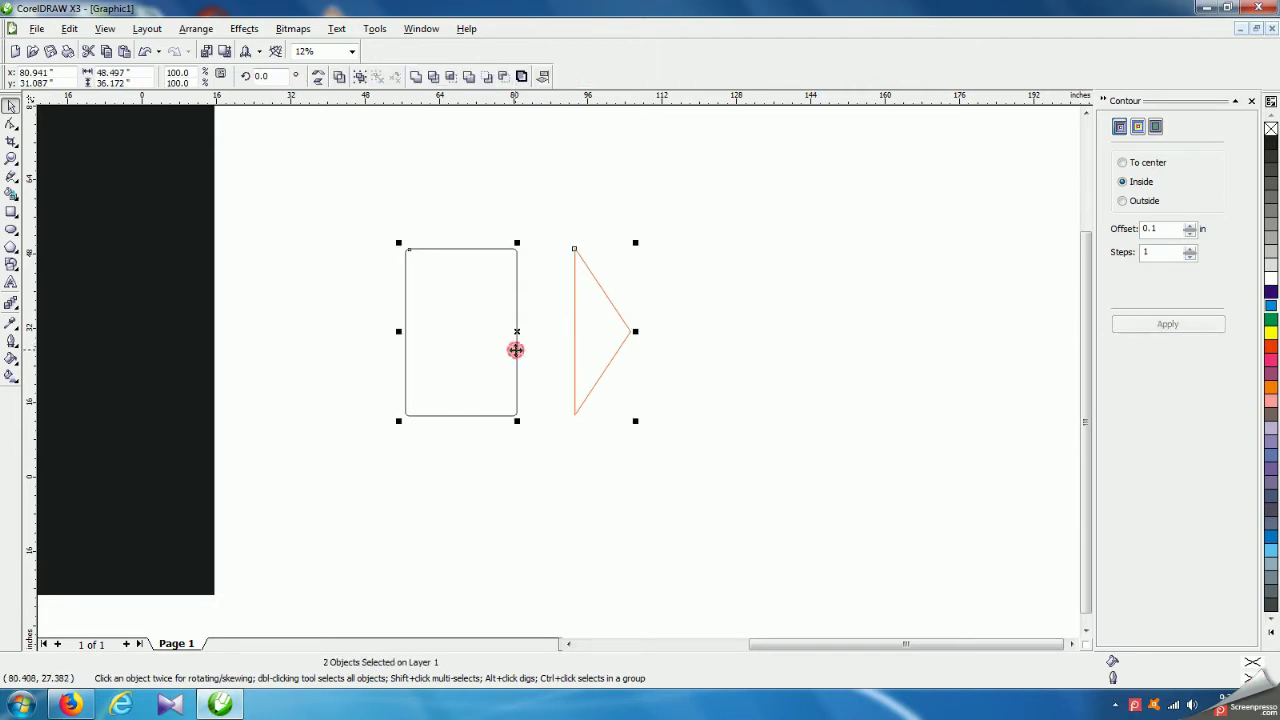
pyautogui.press('t')
pyautogui.press('l')
pyautogui.click(647, 325)
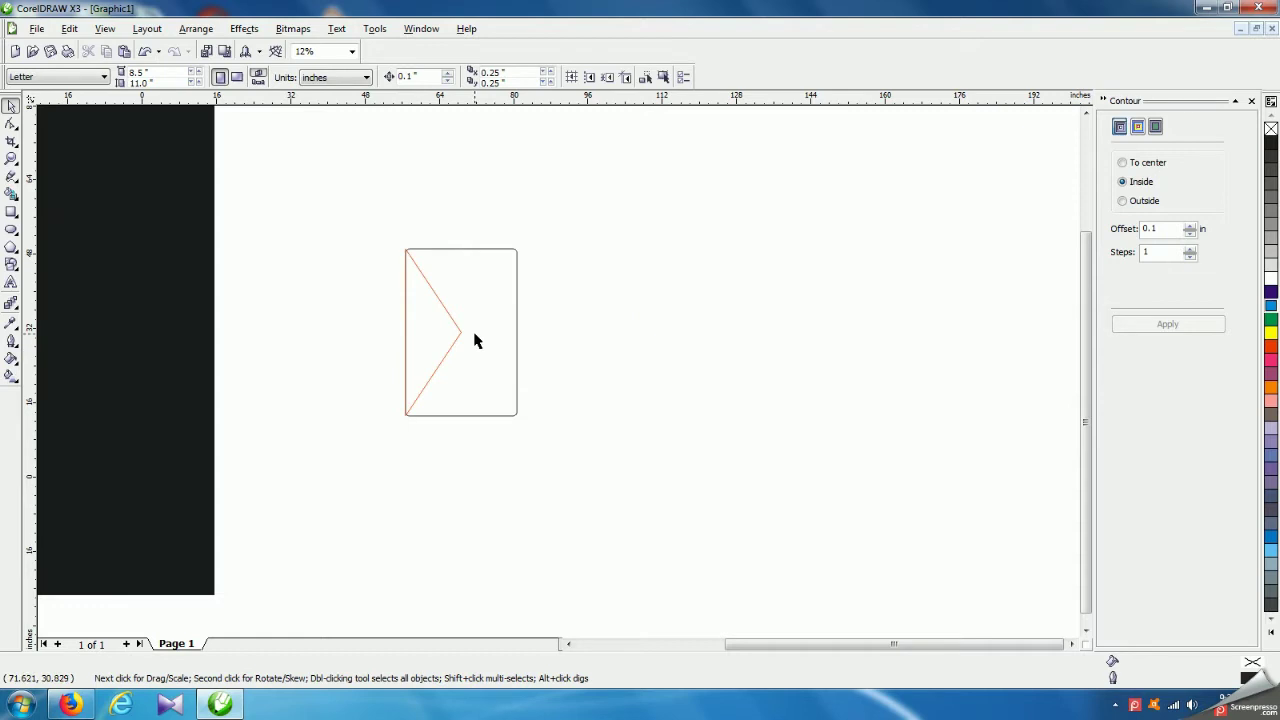
# - Mirror a copy of the red triangle horizontally so it fills the right side of the rounded rectangle, tip to tip
pyautogui.scroll(1, 558, 378)
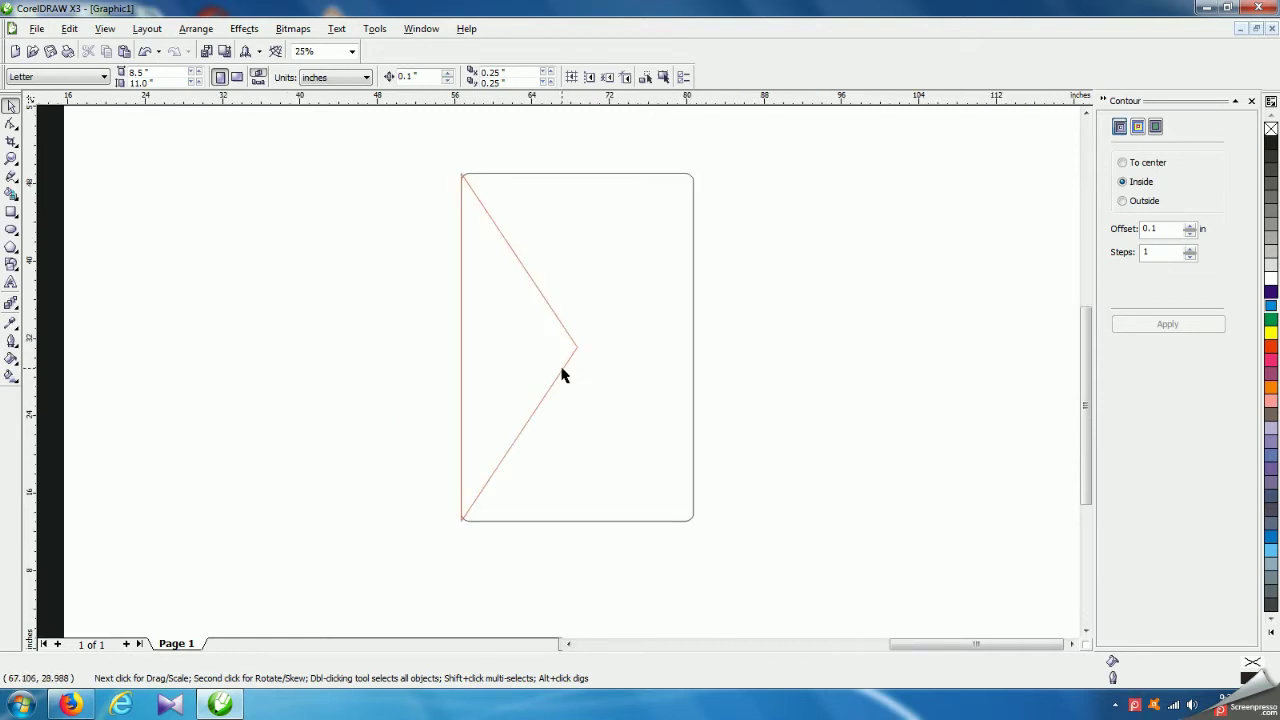
pyautogui.click(561, 374)
pyautogui.keyDown('ctrl'); pyautogui.moveTo(452, 347); pyautogui.dragTo(623, 366); pyautogui.keyUp('ctrl')
pyautogui.click(785, 360)
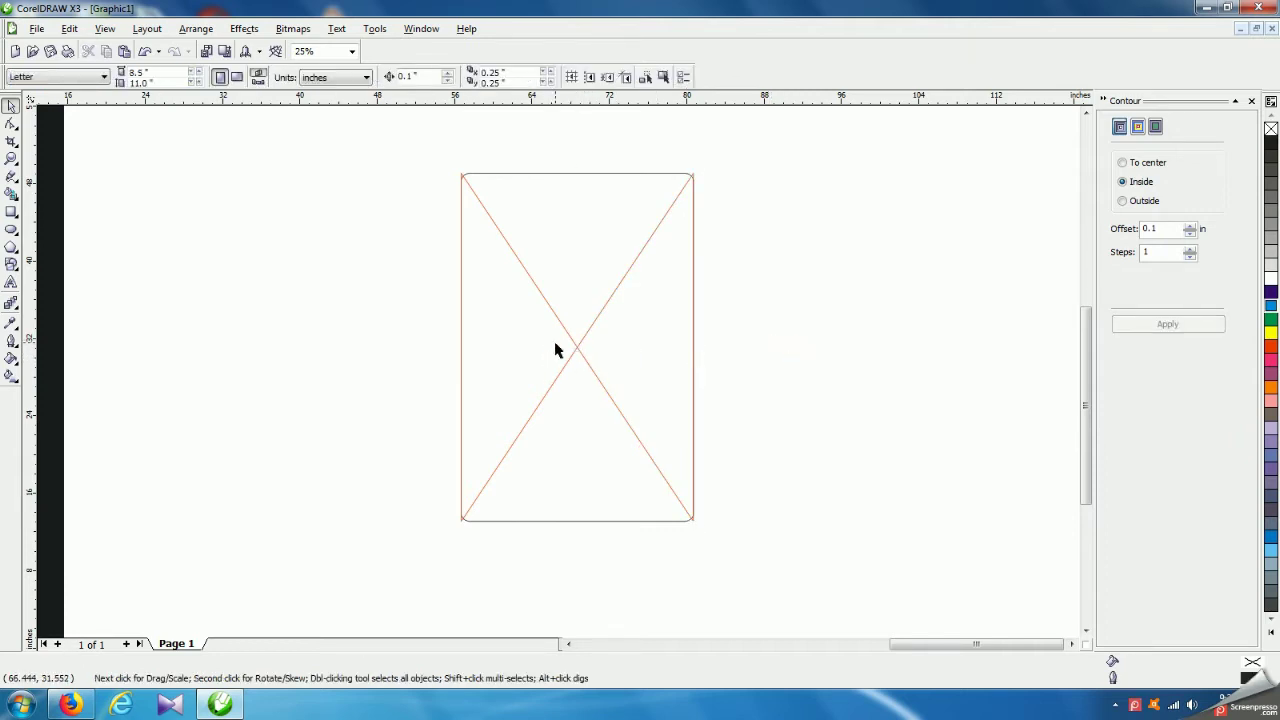
# - Draw a circle about 1.28 inches across where the tips of the two red triangles meet
pyautogui.scroll(-2, 557, 377)
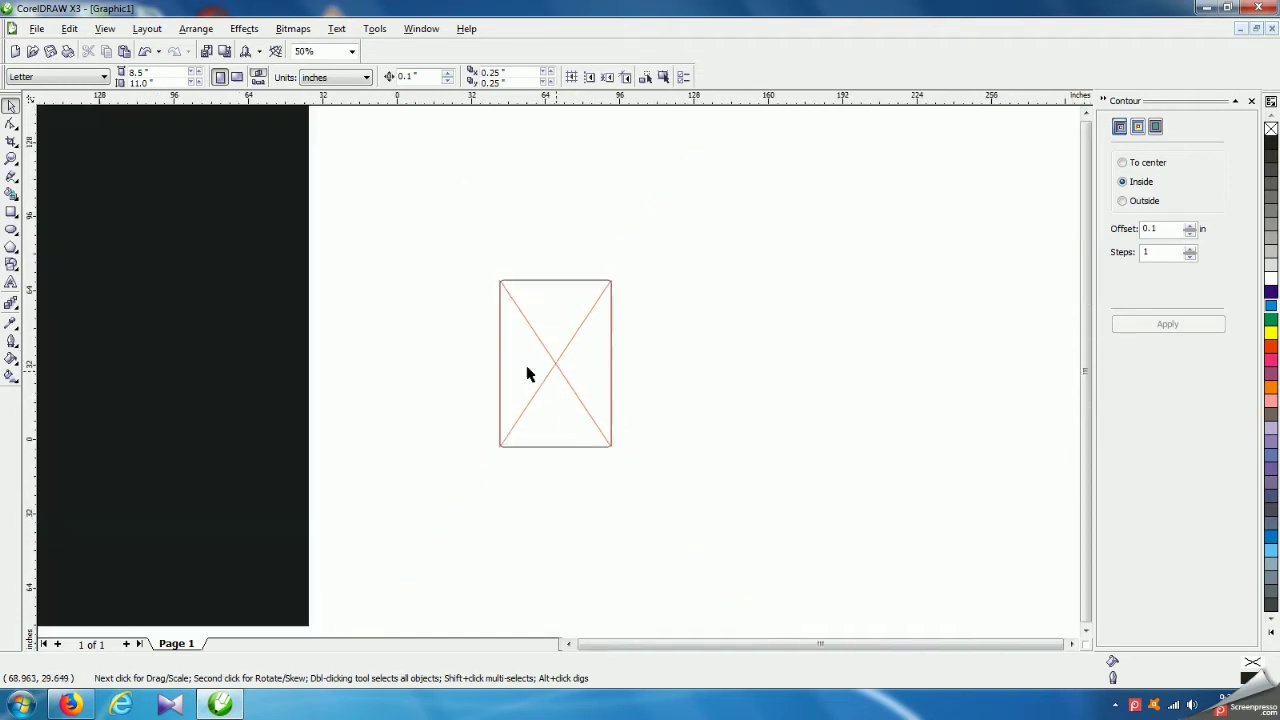
pyautogui.scroll(-4, 527, 374)
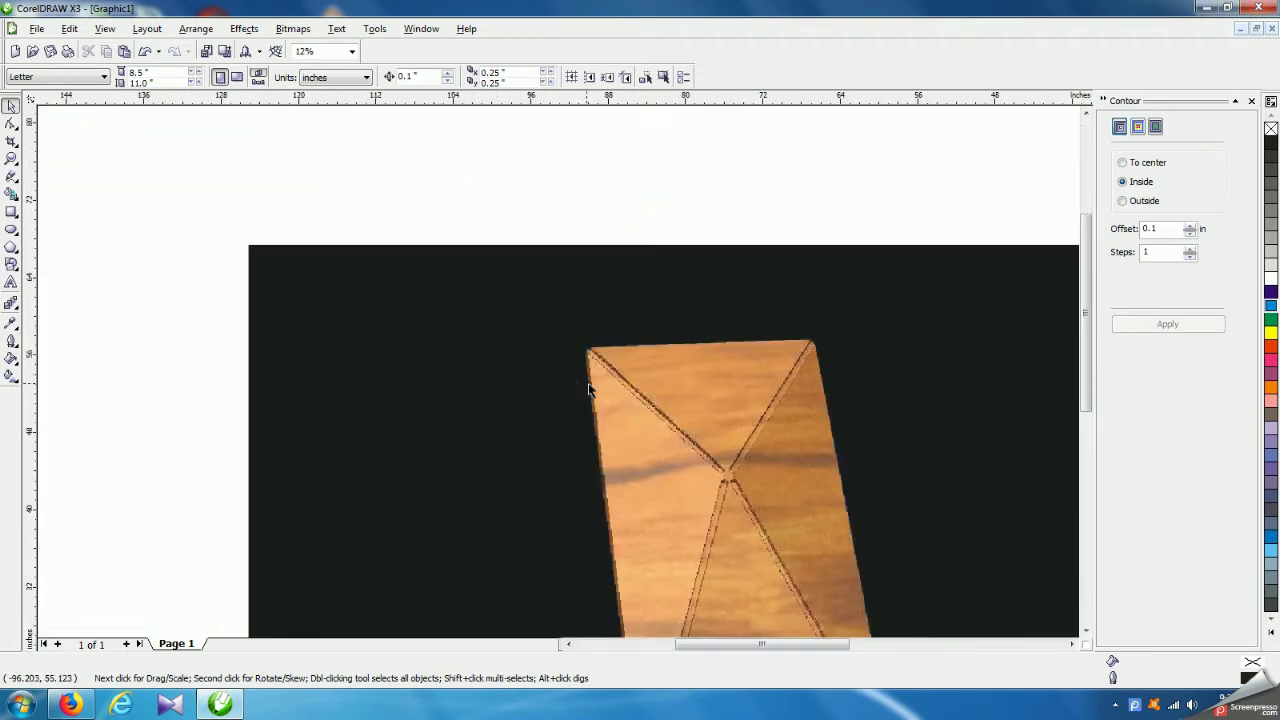
pyautogui.scroll(4, 588, 388)
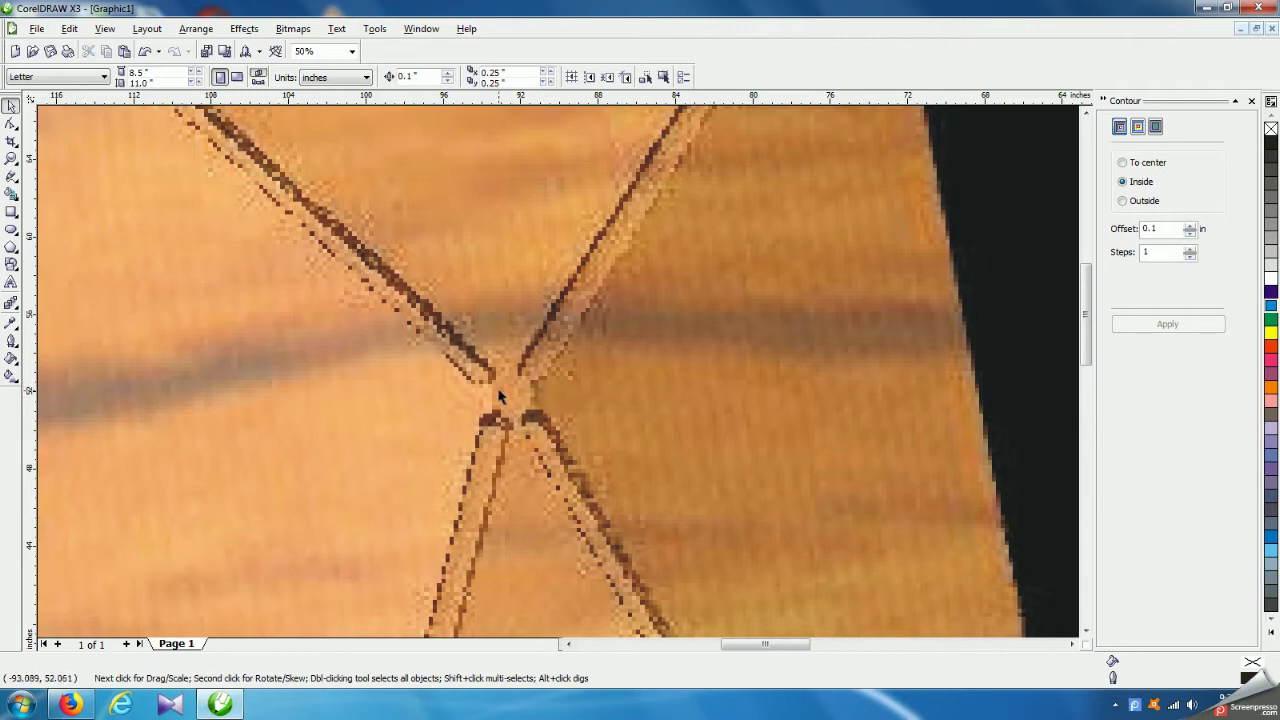
pyautogui.scroll(-1, 558, 380)
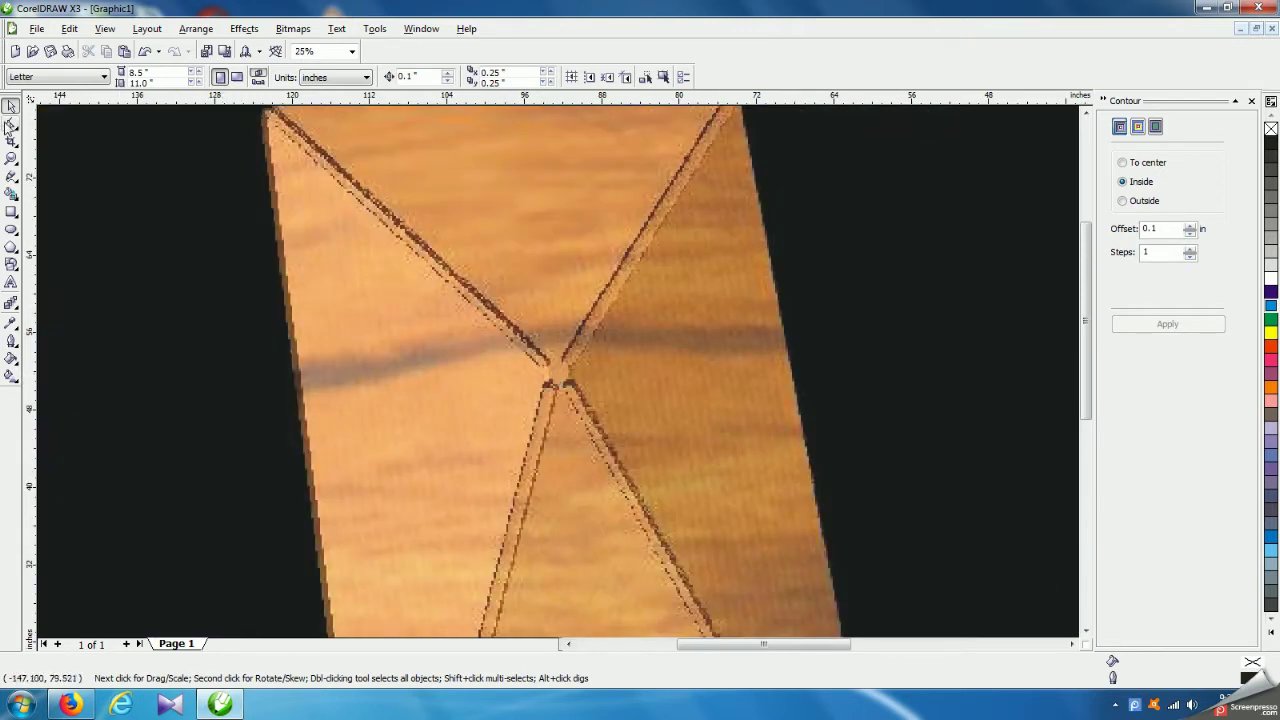
pyautogui.click(11, 229)
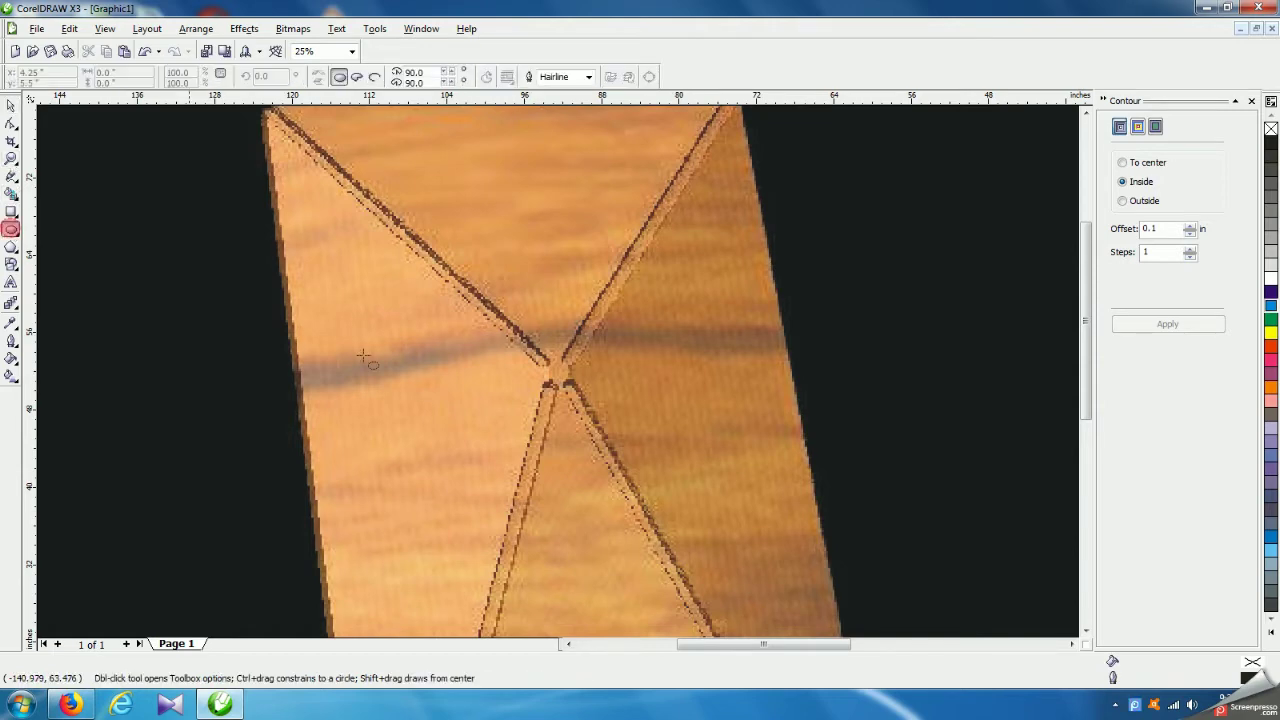
pyautogui.scroll(-2, 797, 425)
pyautogui.scroll(4, 797, 425)
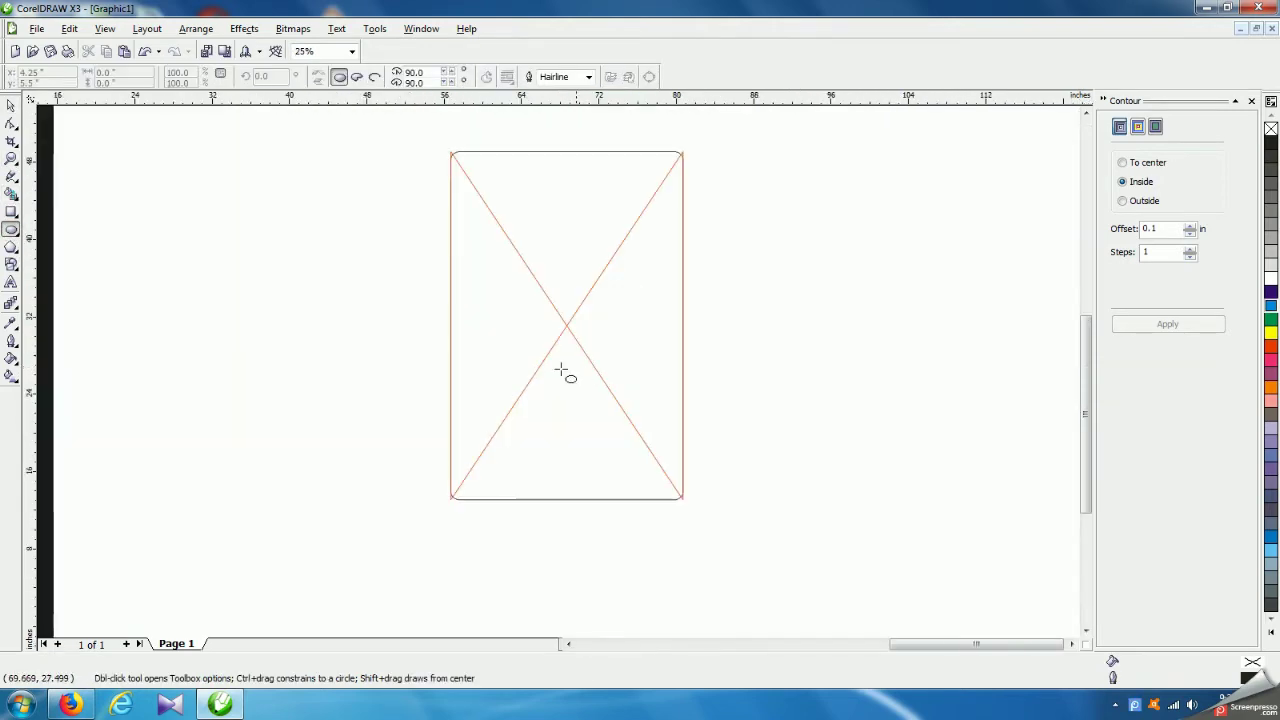
pyautogui.keyDown('ctrl'); pyautogui.moveTo(488, 270); pyautogui.dragTo(549, 331); pyautogui.keyUp('ctrl')
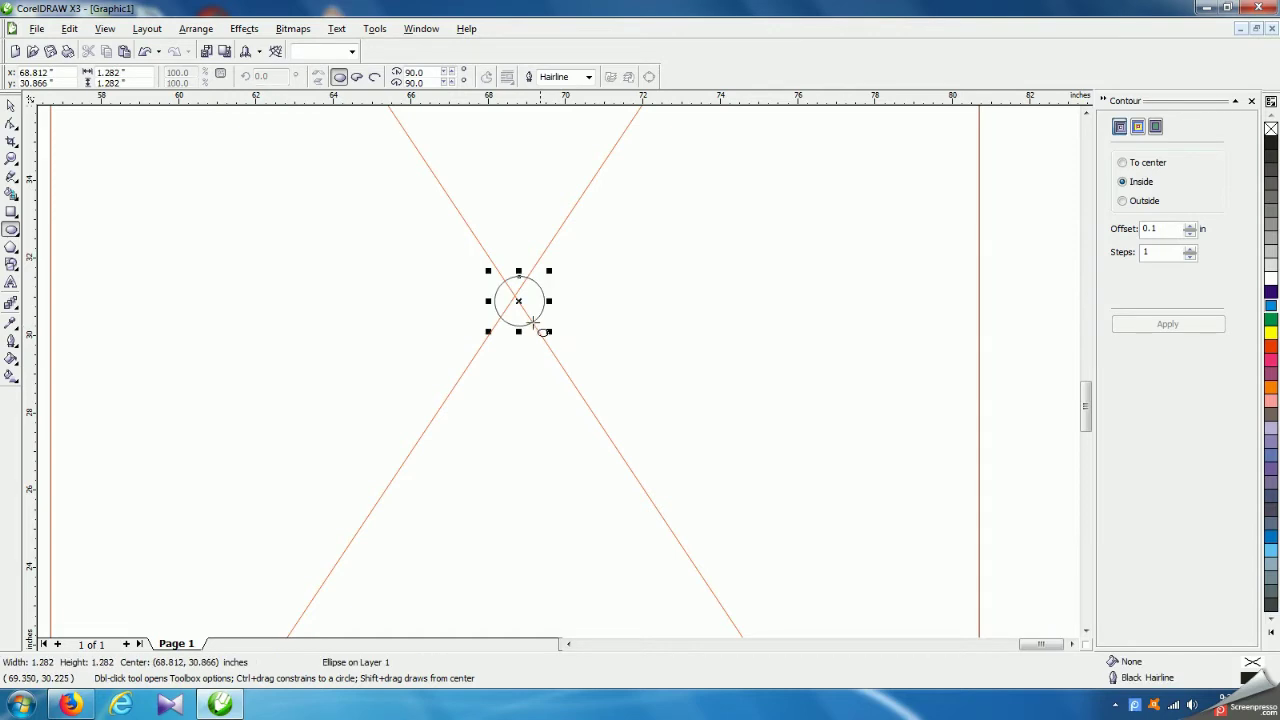
# - Switch the drawing units to millimeters and set the circle's diameter to 25 mm
pyautogui.click(11, 105)
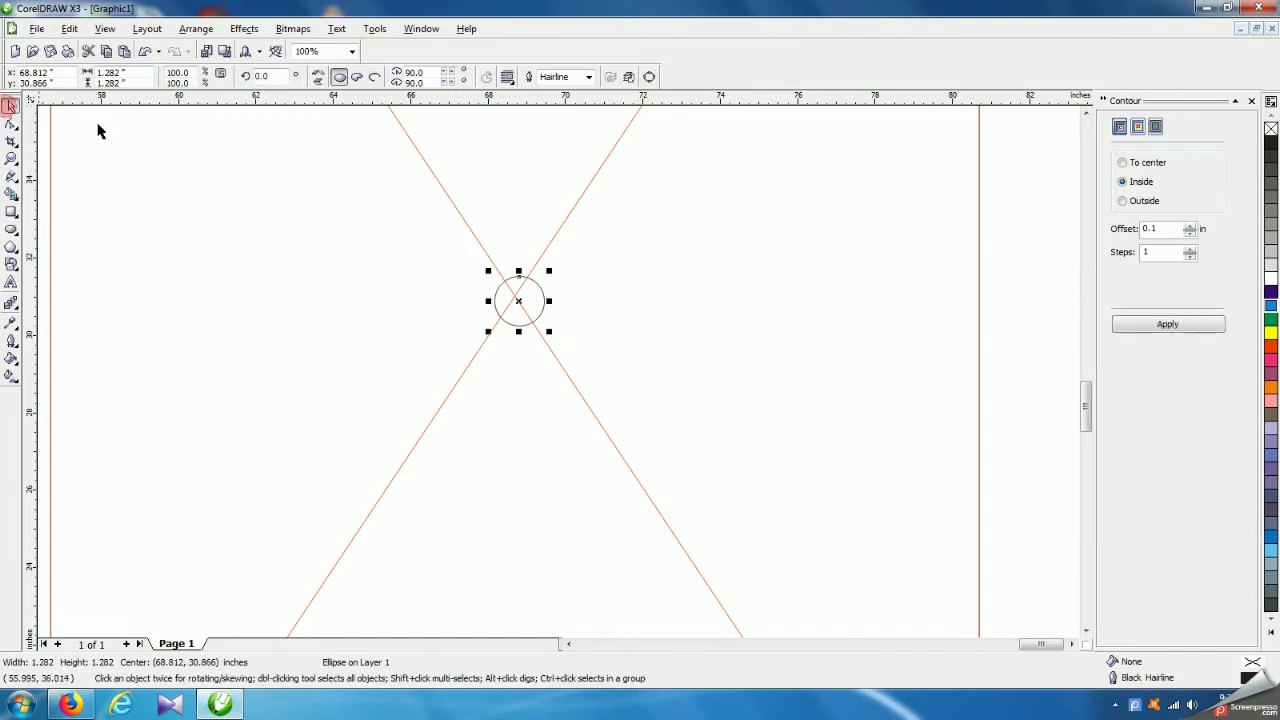
pyautogui.click(1015, 220)
pyautogui.click(344, 82)
pyautogui.click(333, 100)
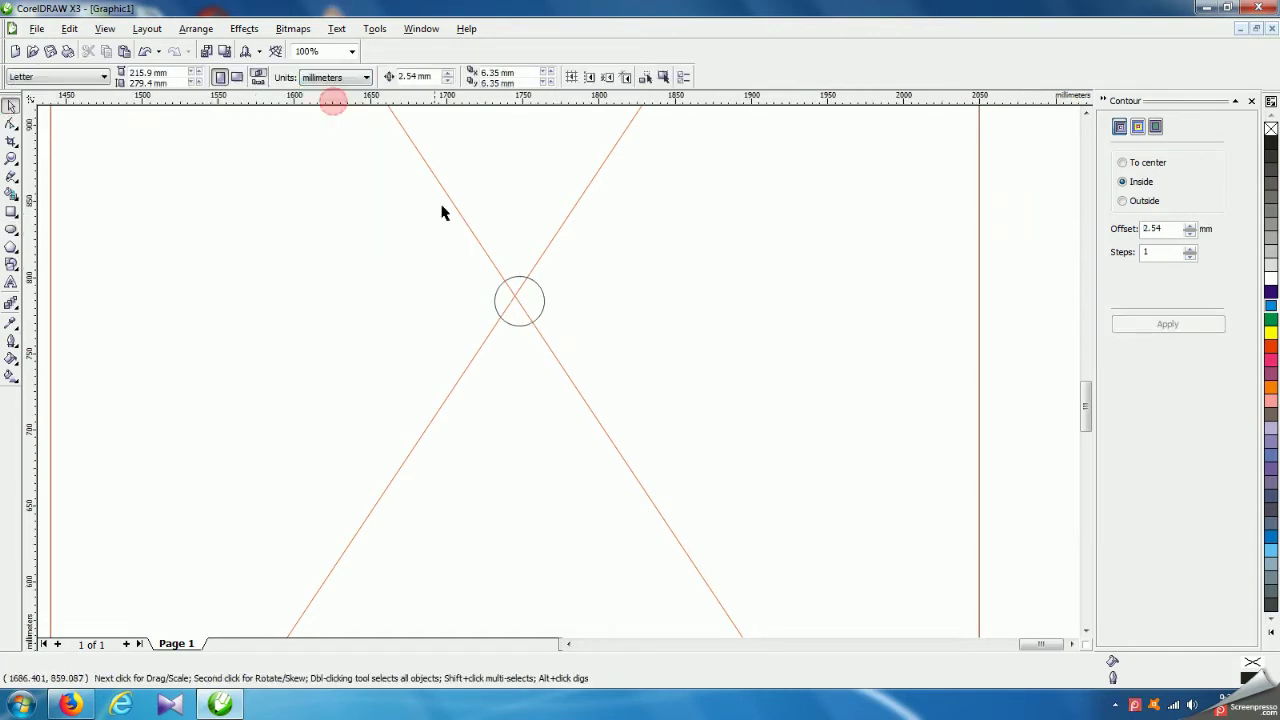
pyautogui.click(505, 286)
pyautogui.doubleClick(150, 72)
pyautogui.write('25')
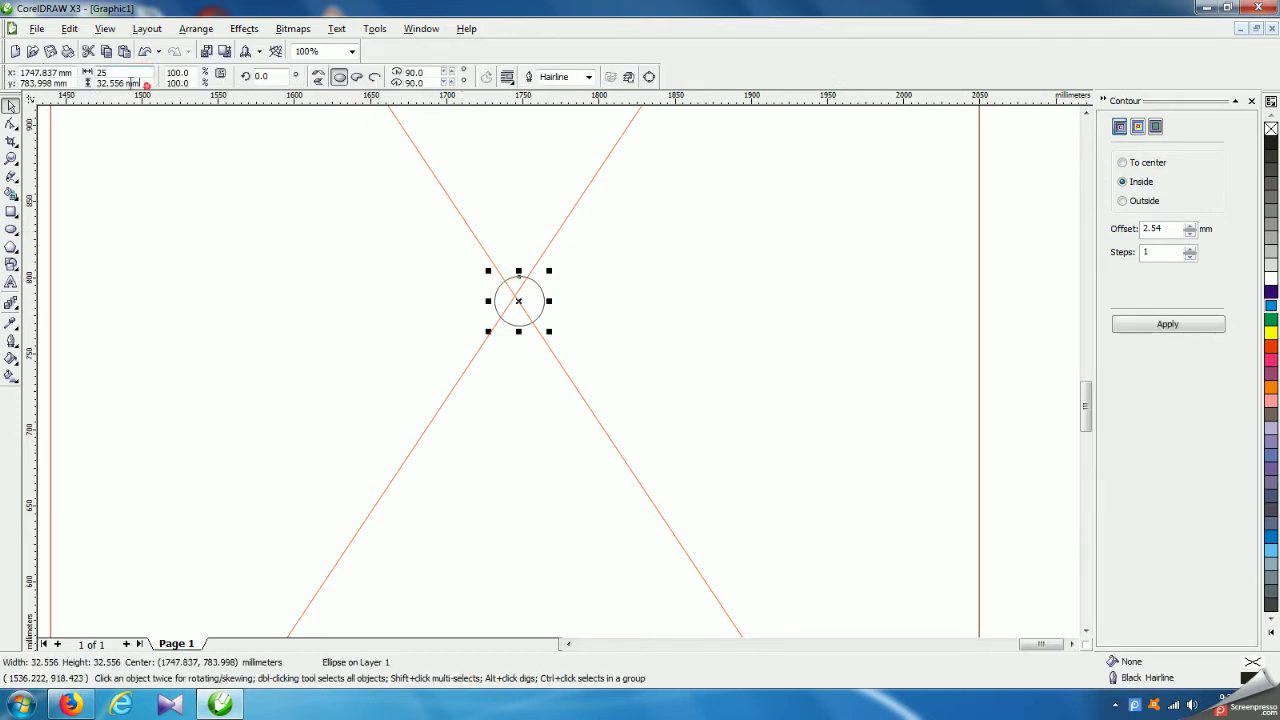
pyautogui.press('Return')
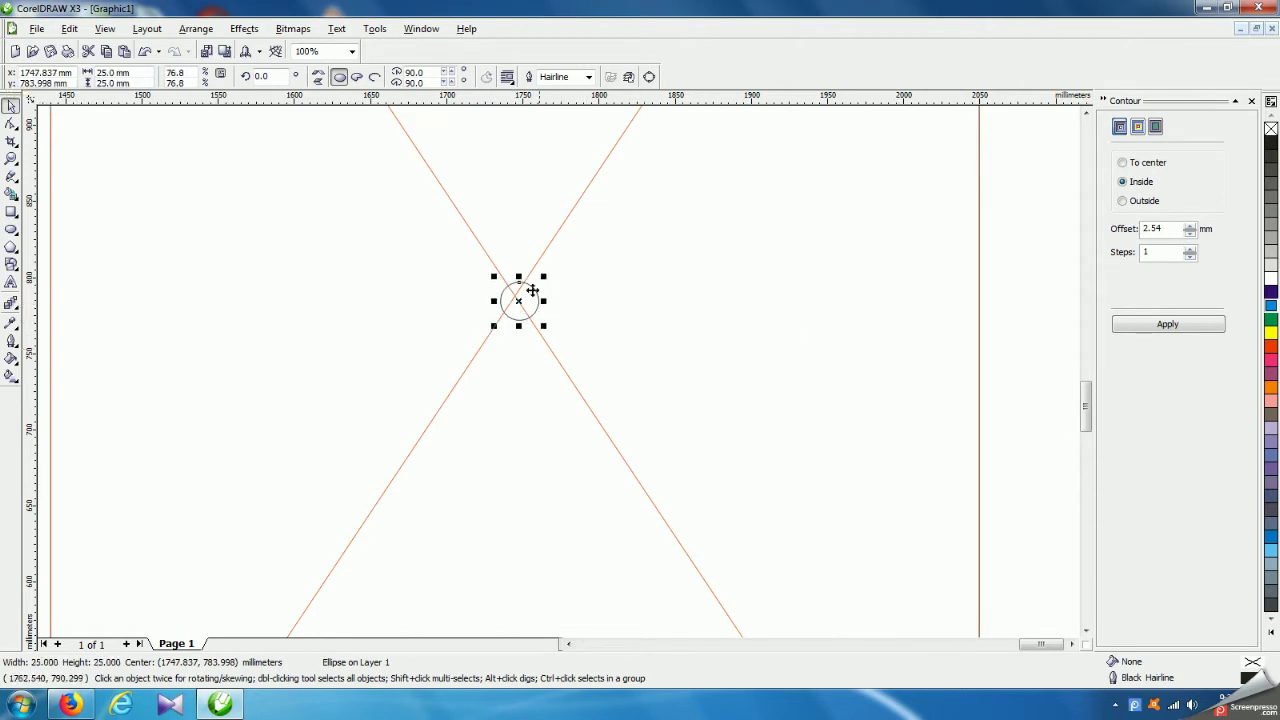
# - Move the circle so its centre sits exactly on the crossing point of the red triangle lines
pyautogui.scroll(4, 532, 290)
pyautogui.moveTo(635, 461); pyautogui.dragTo(561, 376)
pyautogui.scroll(2, 563, 374)
pyautogui.scroll(2, 537, 380)
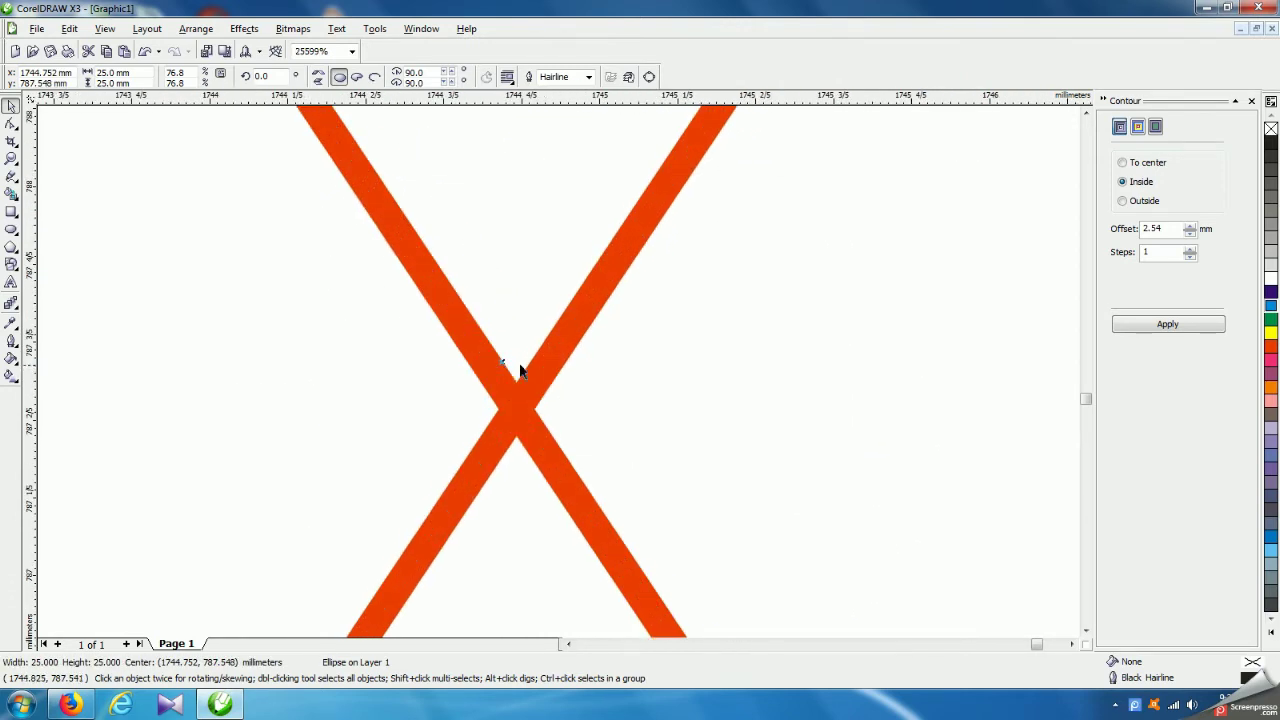
pyautogui.moveTo(502, 362); pyautogui.dragTo(522, 406)
pyautogui.scroll(-3, 558, 373)
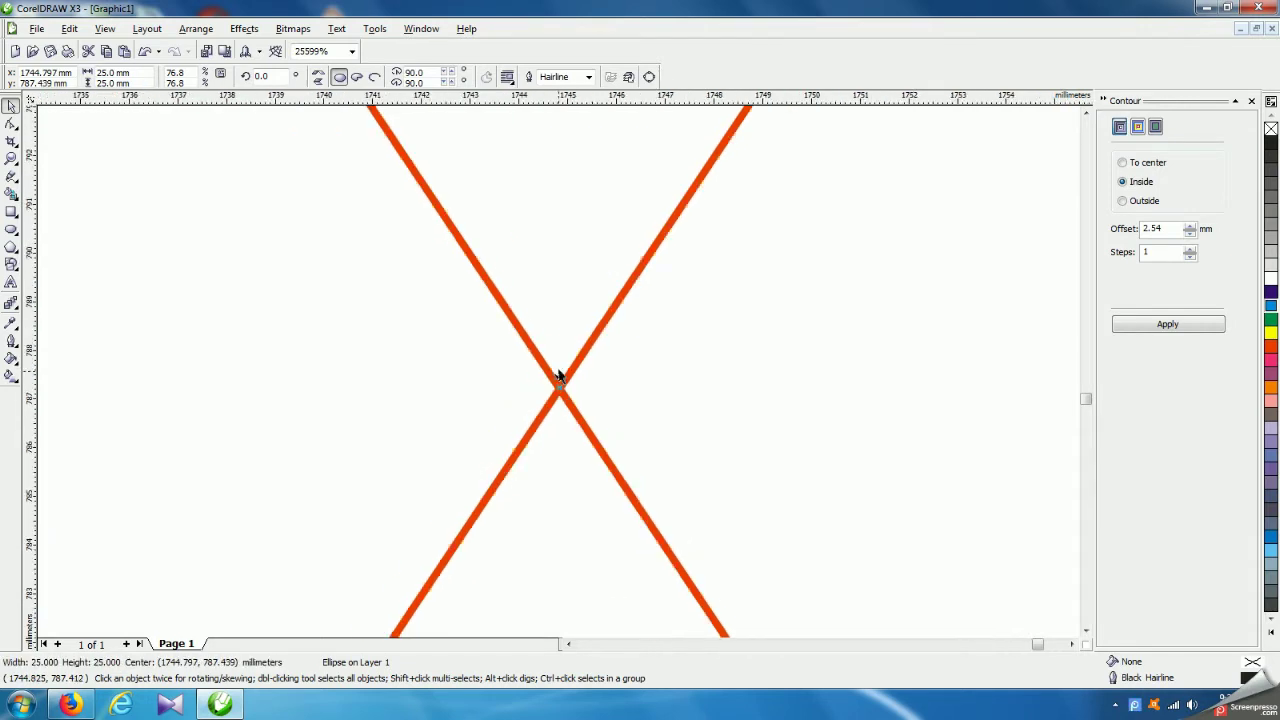
pyautogui.scroll(-8, 558, 373)
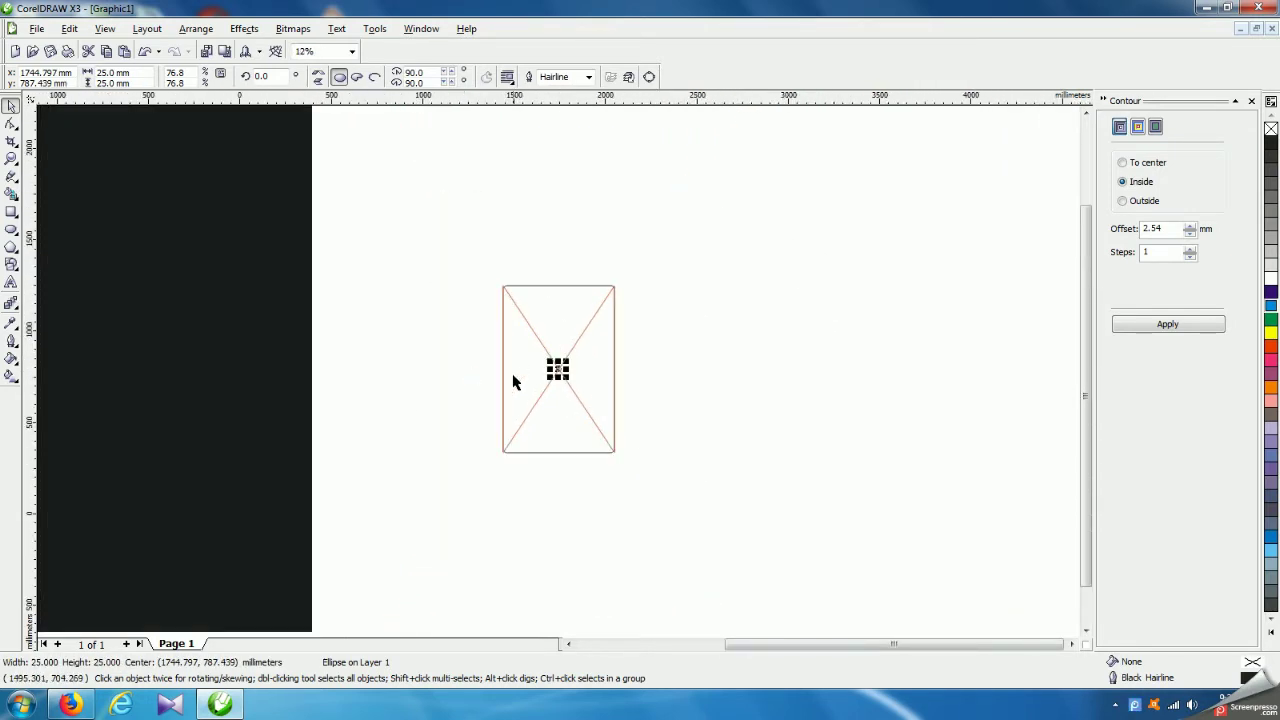
pyautogui.click(725, 367)
# - Check the circle's position at the panel's centre, selecting it together with the rounded rectangle
pyautogui.scroll(2, 580, 363)
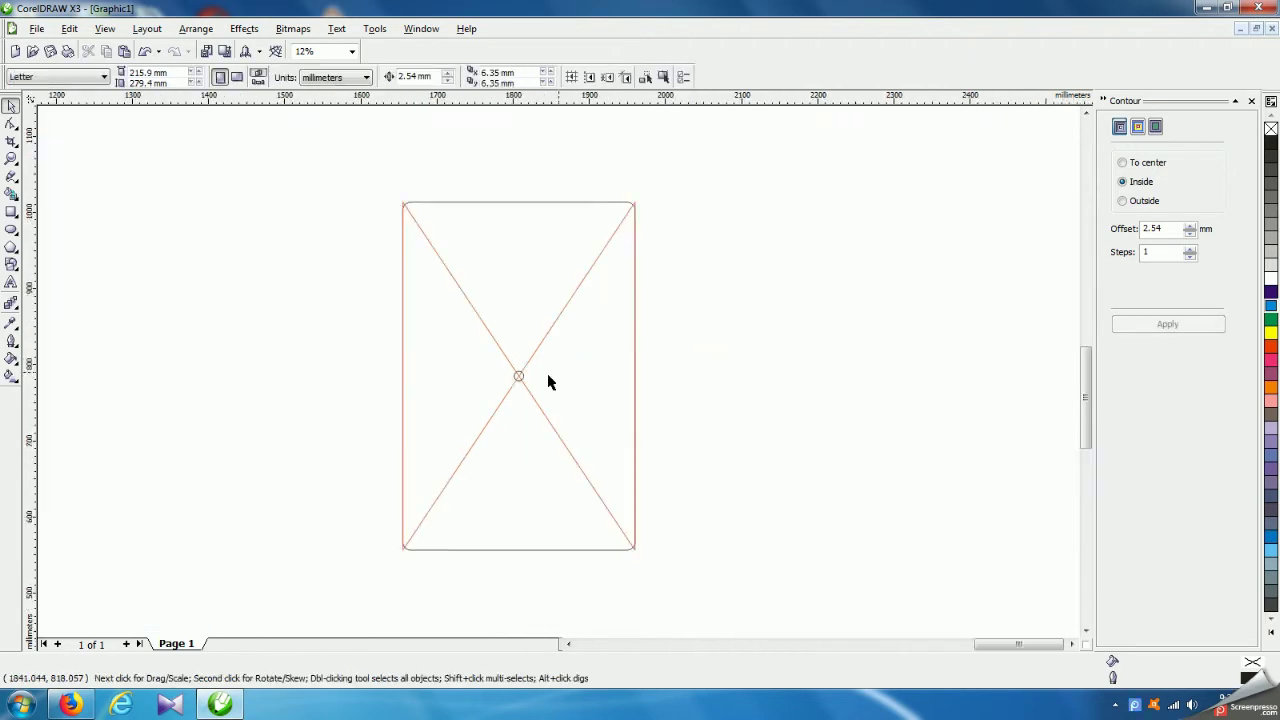
pyautogui.scroll(1, 520, 378)
pyautogui.scroll(-3, 620, 372)
pyautogui.moveTo(820, 303)
pyautogui.mouseDown()
pyautogui.moveTo(726, 392)
pyautogui.moveTo(494, 437)
pyautogui.moveTo(537, 429)
pyautogui.mouseUp()
pyautogui.scroll(-2, 543, 363)
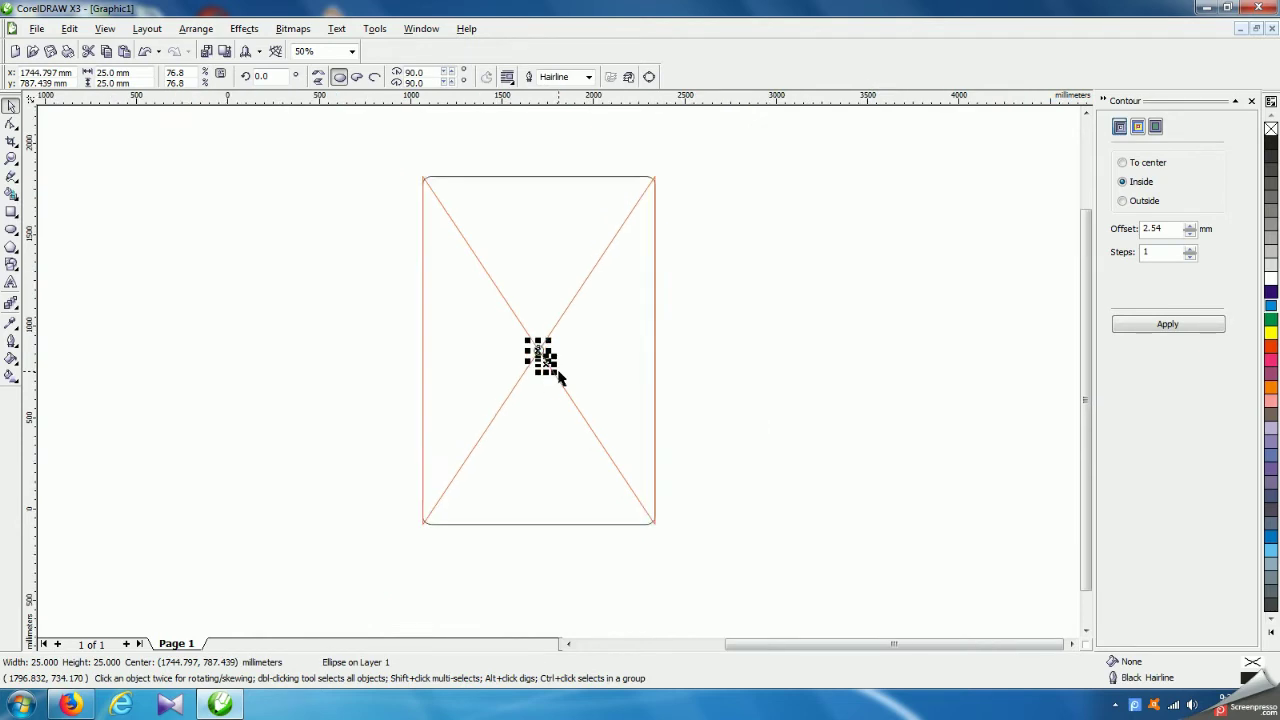
pyautogui.scroll(2, 570, 371)
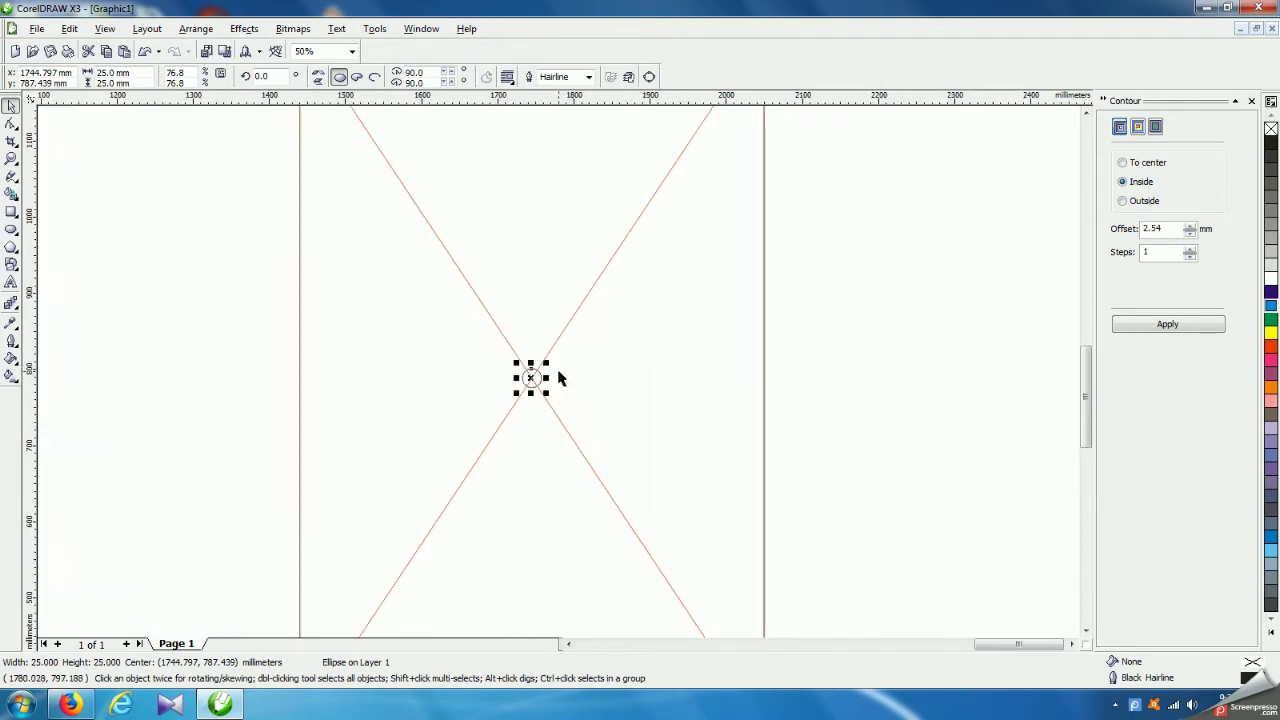
pyautogui.scroll(-2, 558, 378)
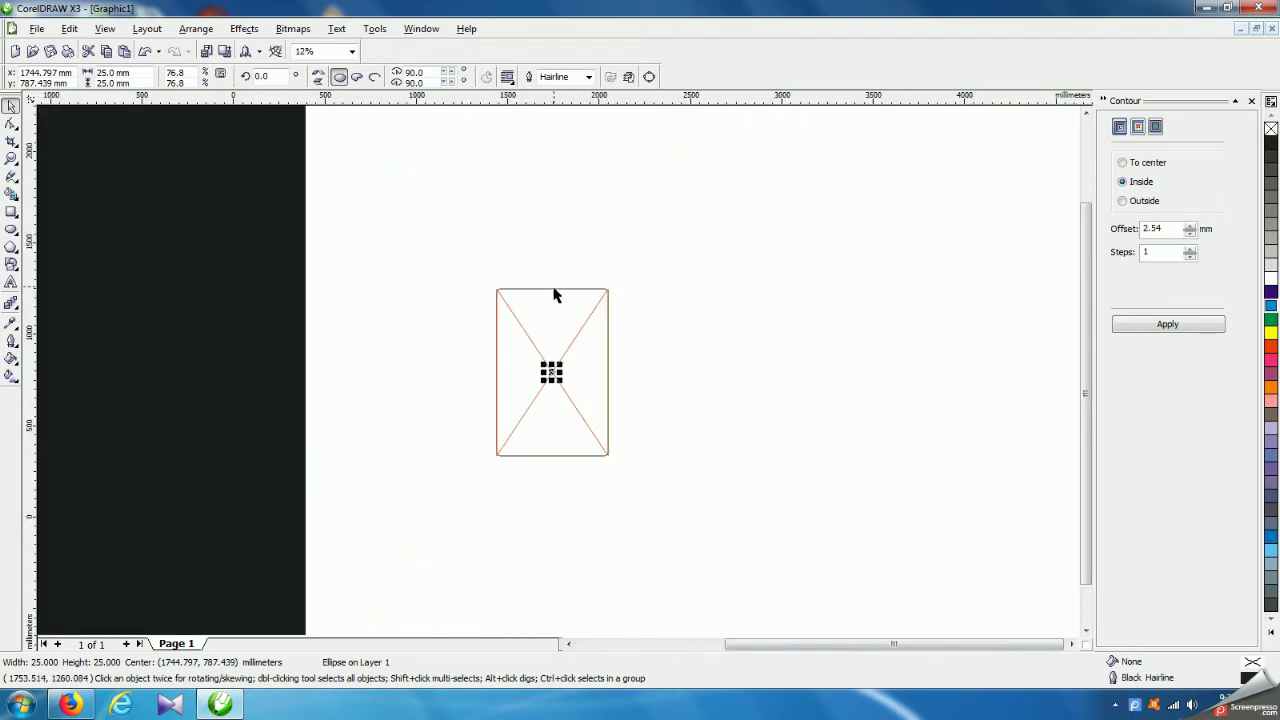
pyautogui.keyDown('shift'); pyautogui.click(554, 289); pyautogui.keyUp('shift')
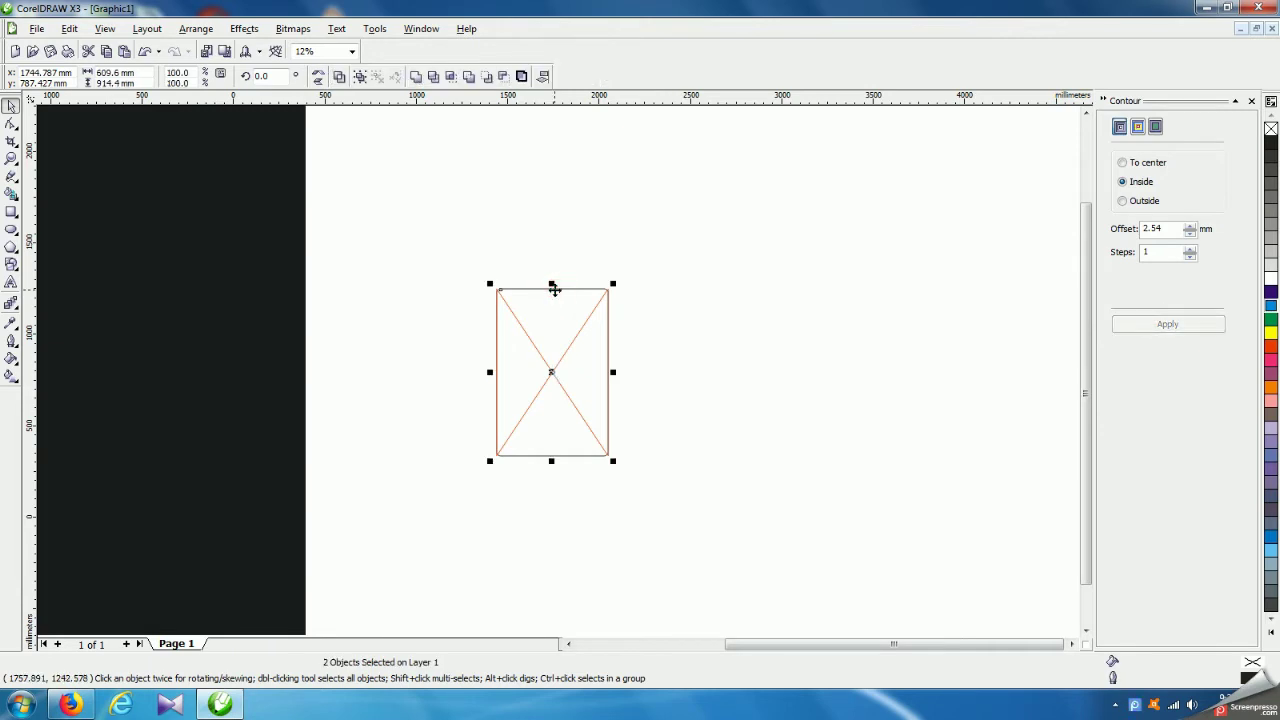
pyautogui.click(696, 330)
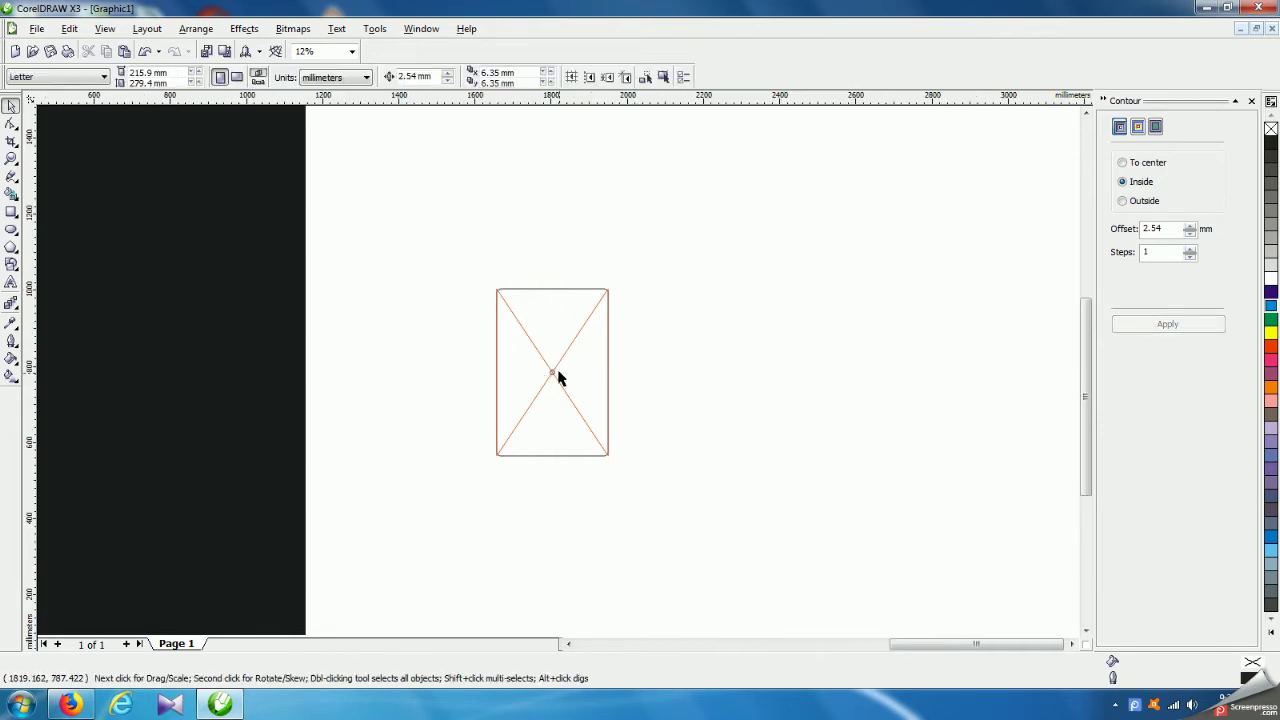
pyautogui.scroll(2, 558, 376)
pyautogui.scroll(-2, 560, 374)
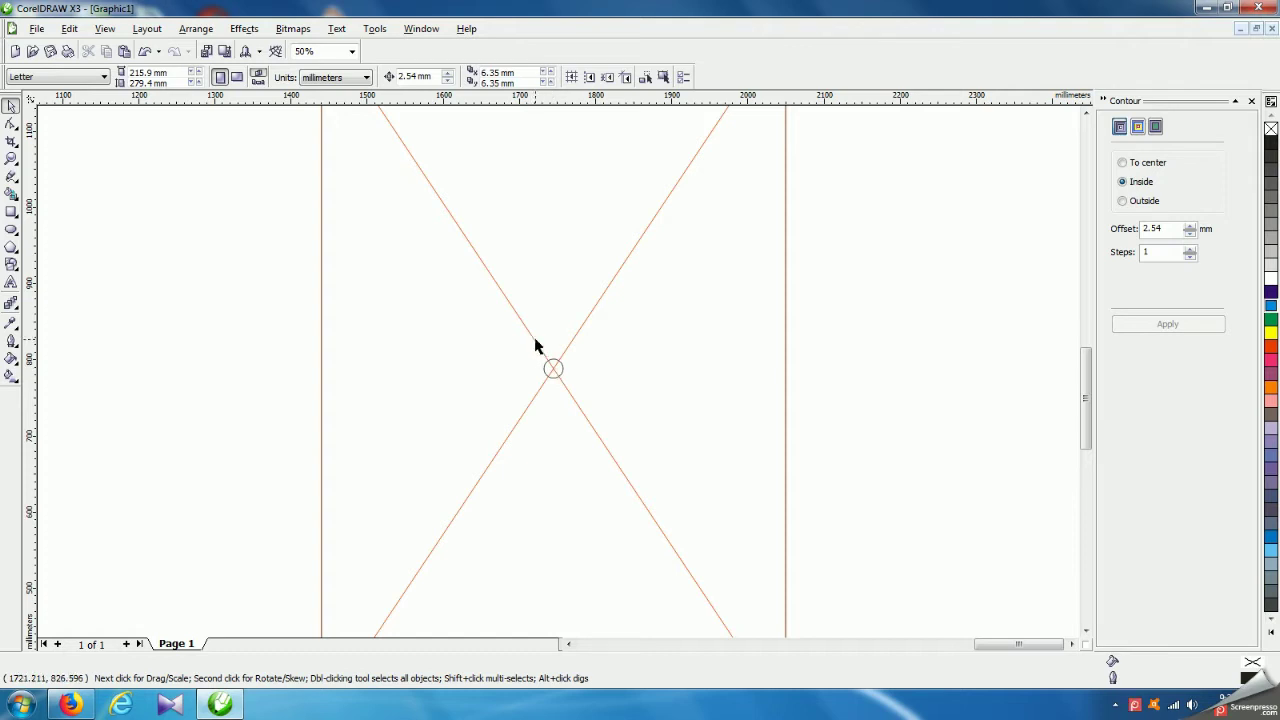
# - Draw a small rectangle about 30 by 64 mm in the empty area to the right of the panel
pyautogui.click(535, 345)
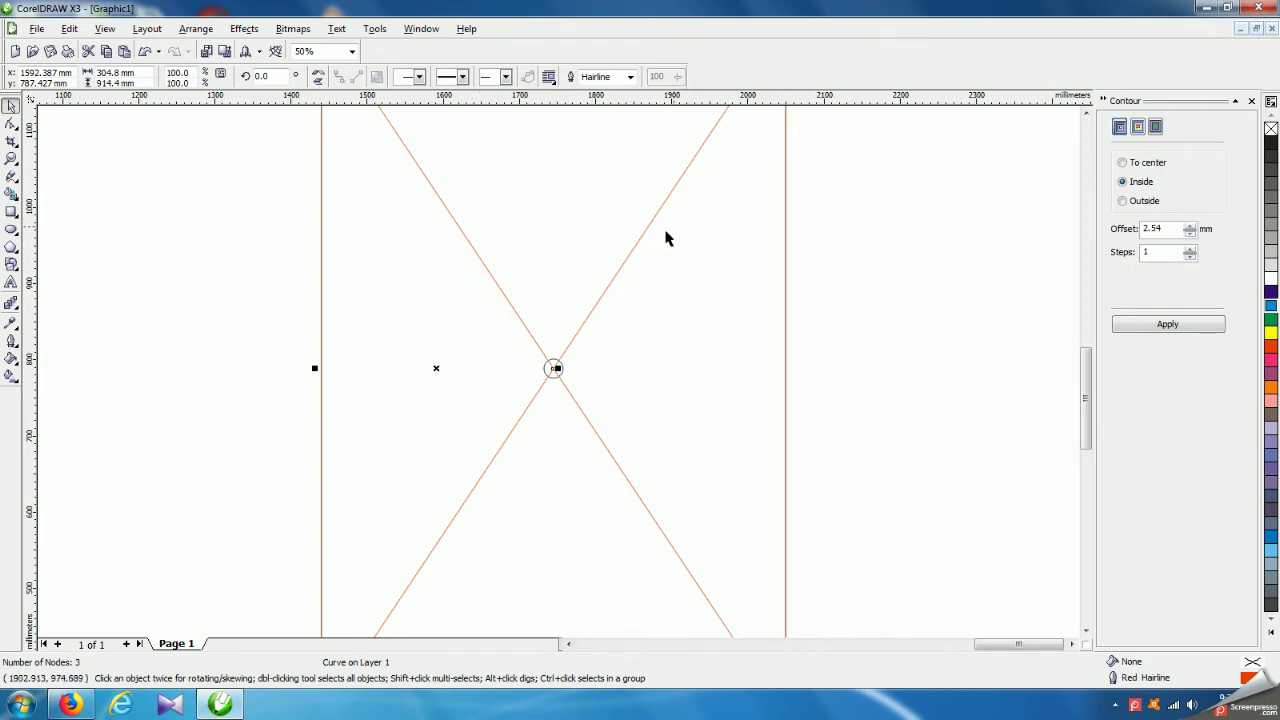
pyautogui.click(11, 211)
pyautogui.moveTo(855, 304); pyautogui.dragTo(890, 364)
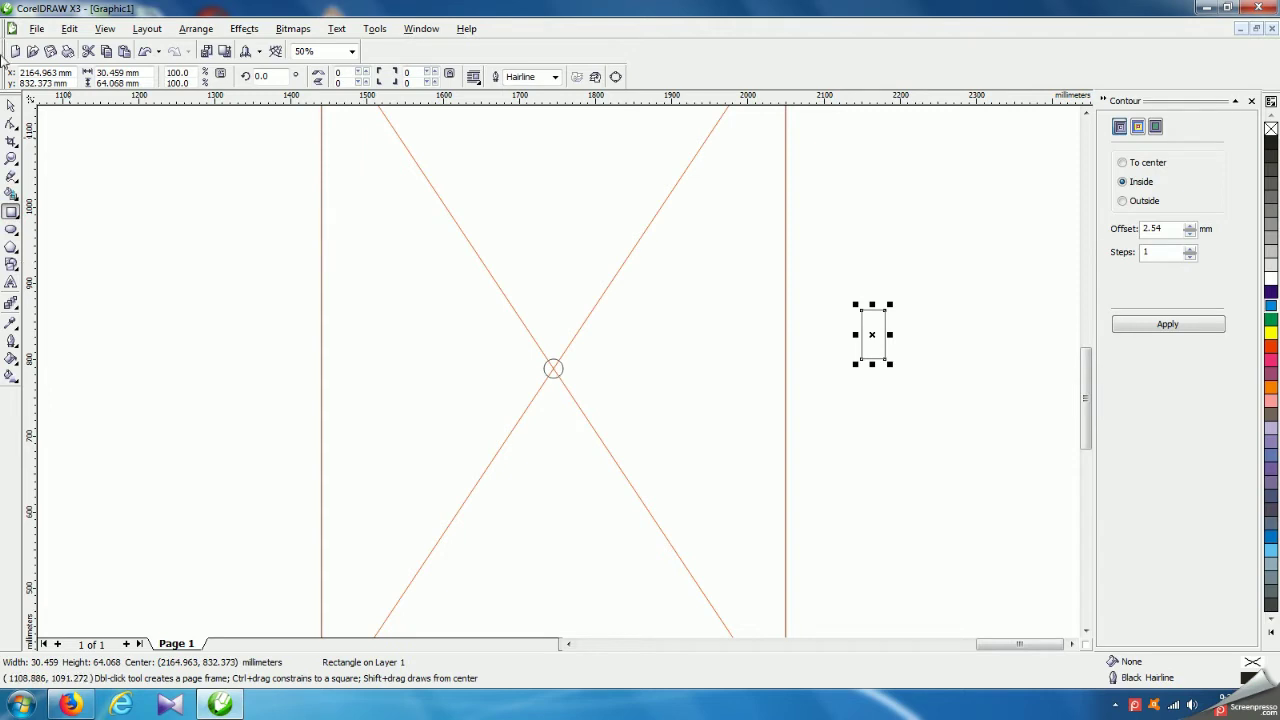
# - Set the small rectangle's width to 12 mm and its height to 10 mm
pyautogui.moveTo(146, 75); pyautogui.dragTo(74, 72)
pyautogui.write('12')
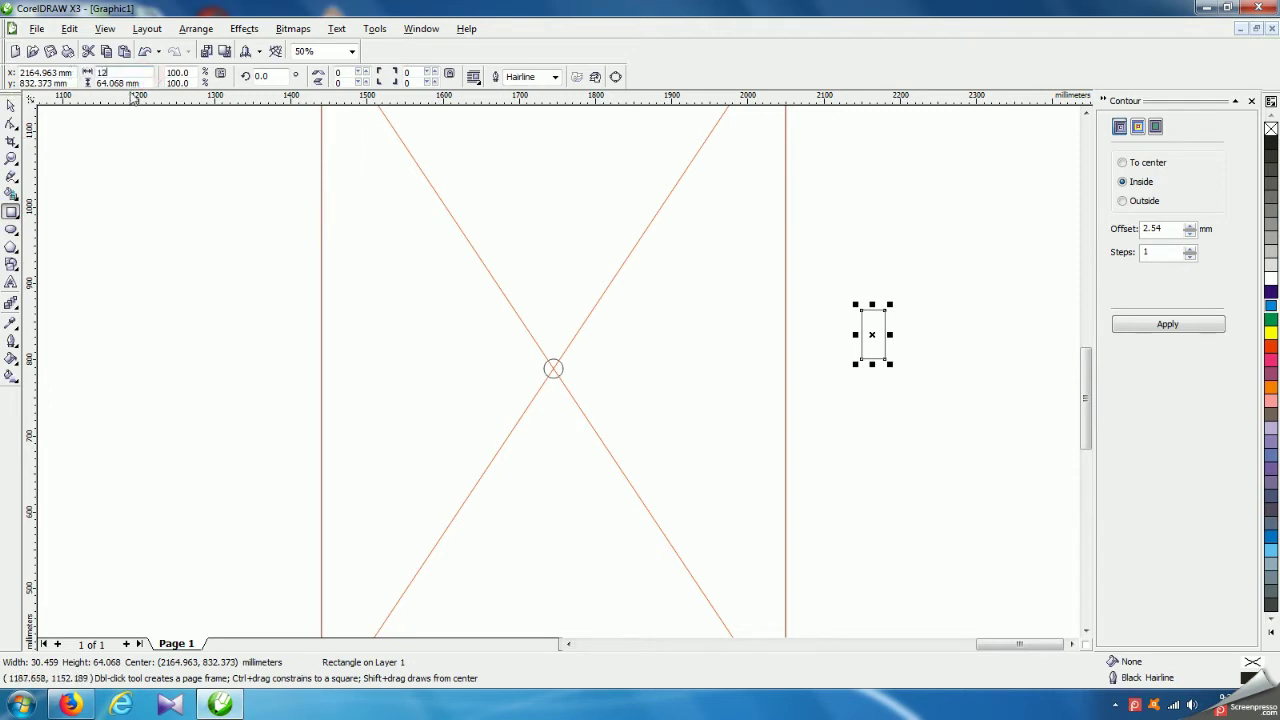
pyautogui.moveTo(146, 80); pyautogui.dragTo(100, 82)
pyautogui.write('10')
pyautogui.press('Return')
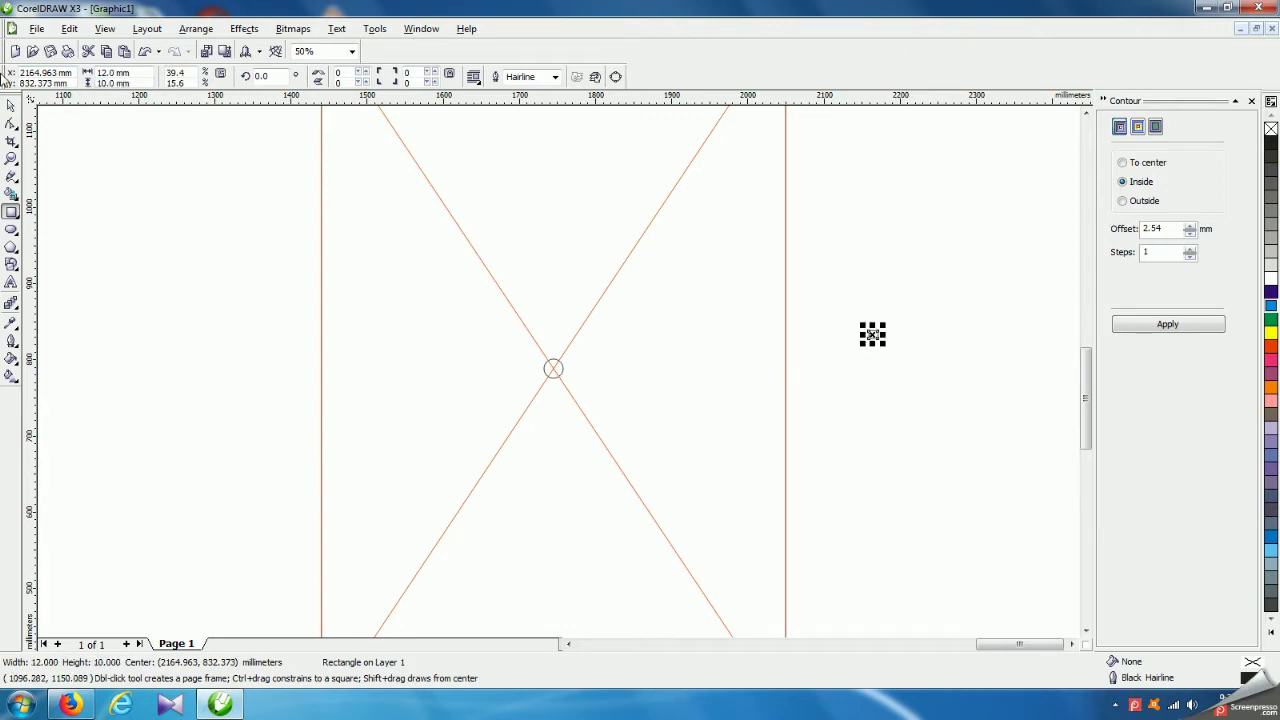
pyautogui.click(11, 105)
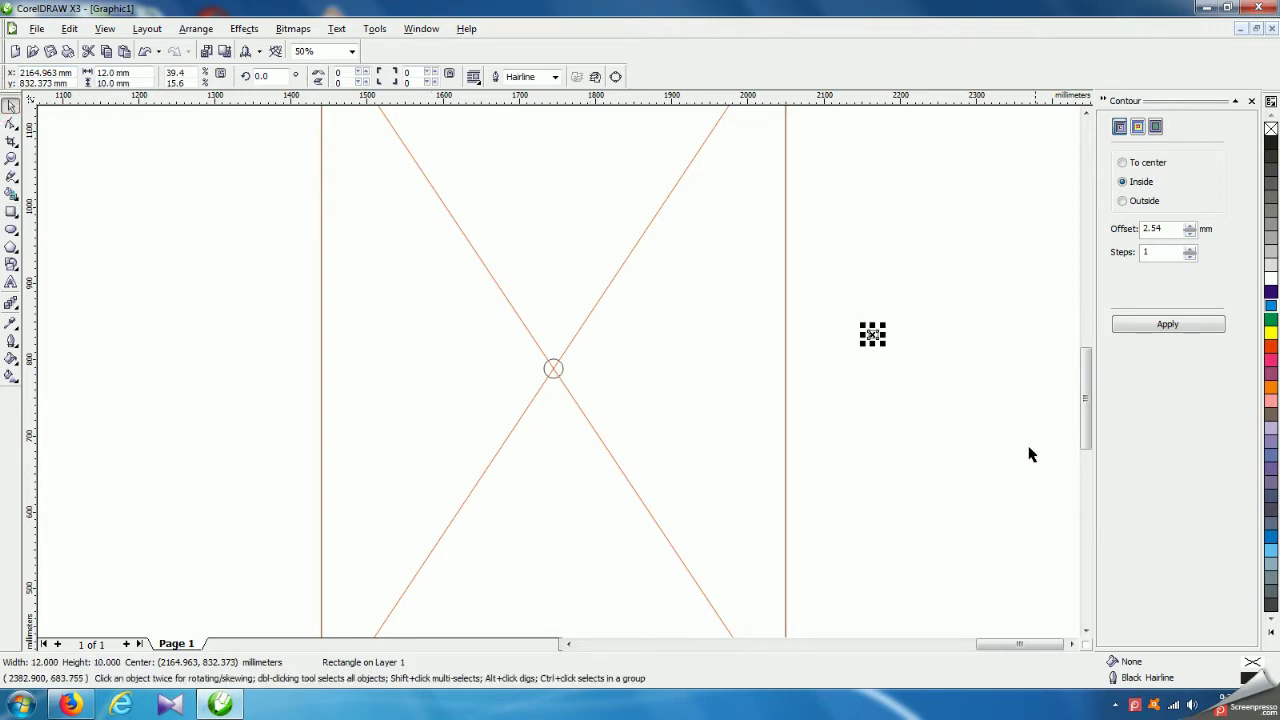
pyautogui.click(955, 451)
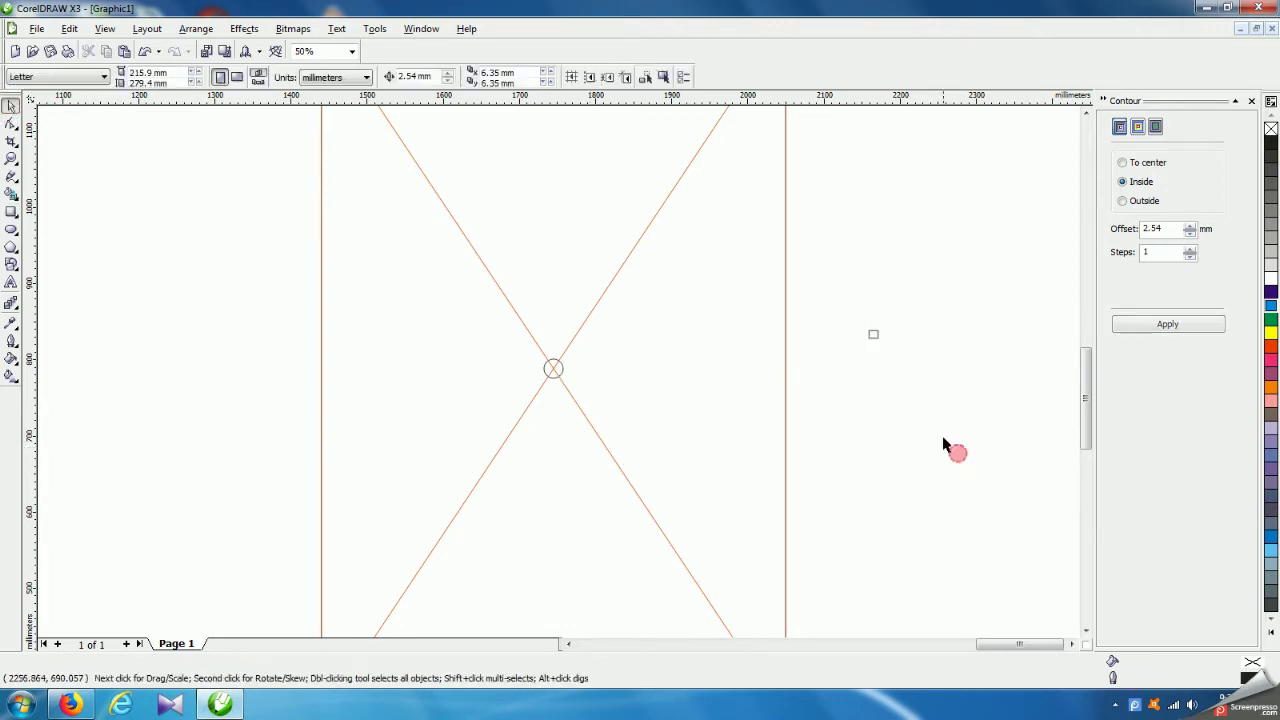
pyautogui.click(875, 340)
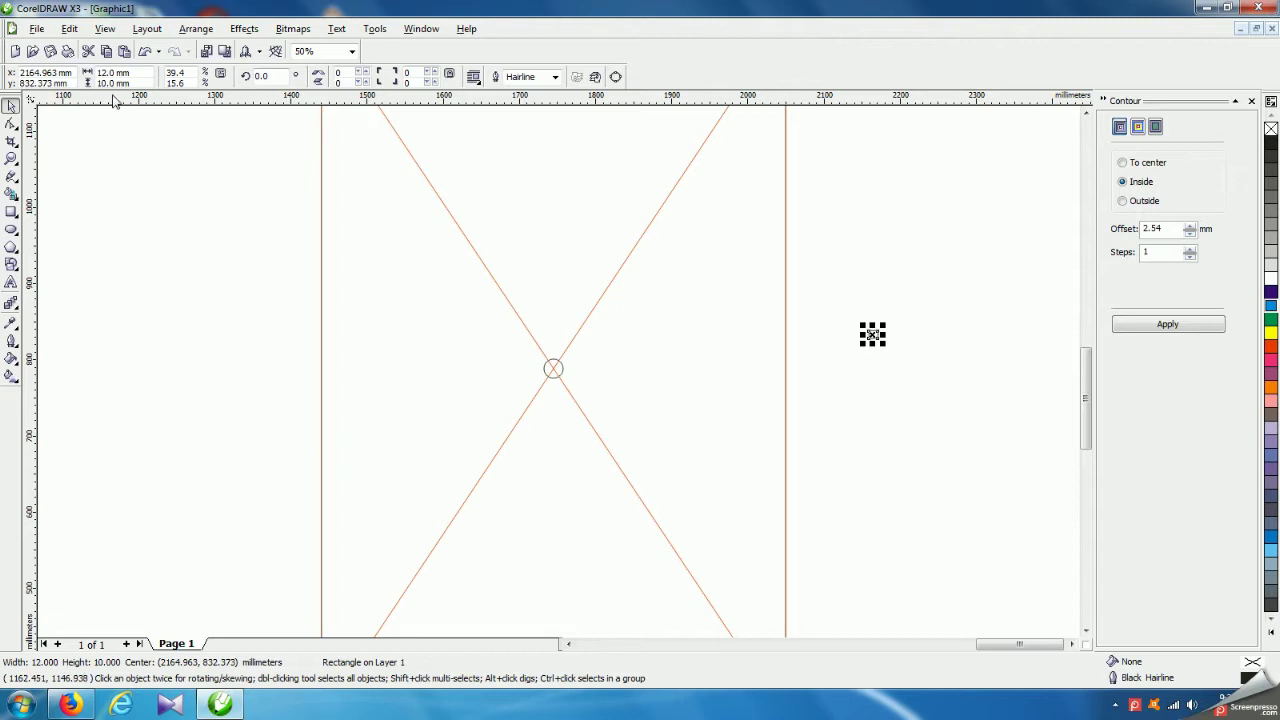
pyautogui.click(900, 386)
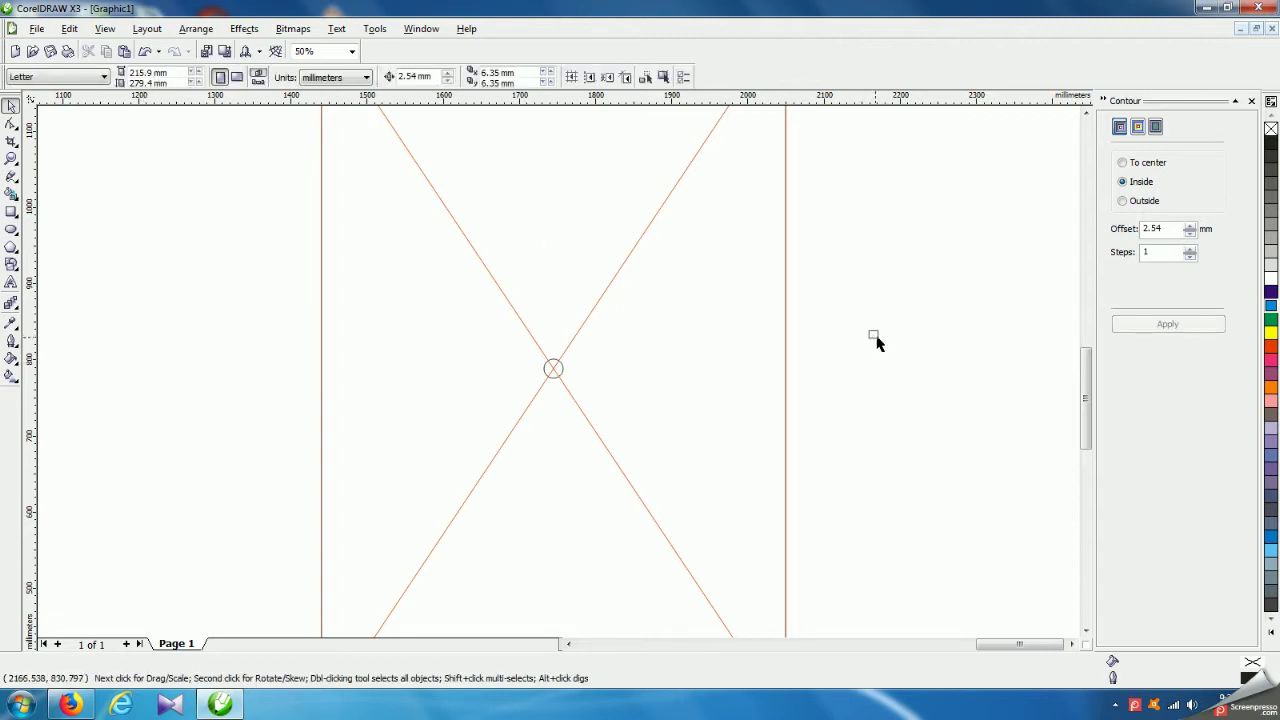
pyautogui.click(522, 320)
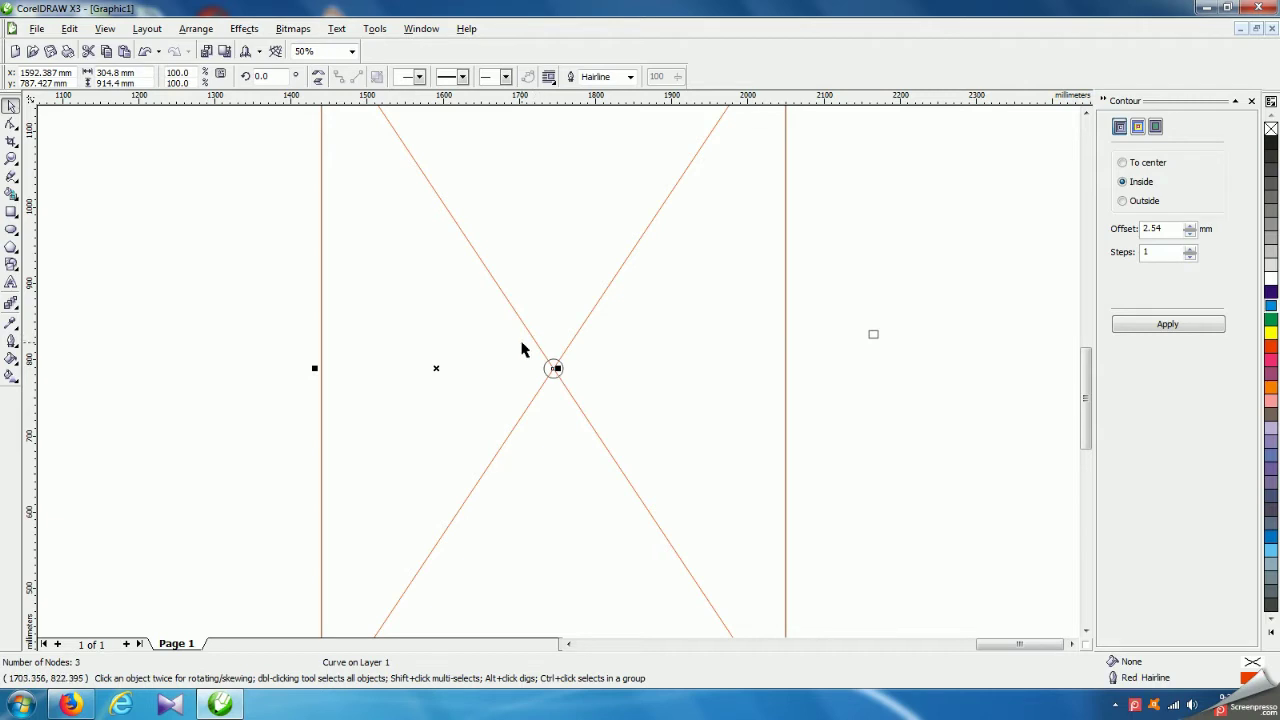
pyautogui.click(850, 266)
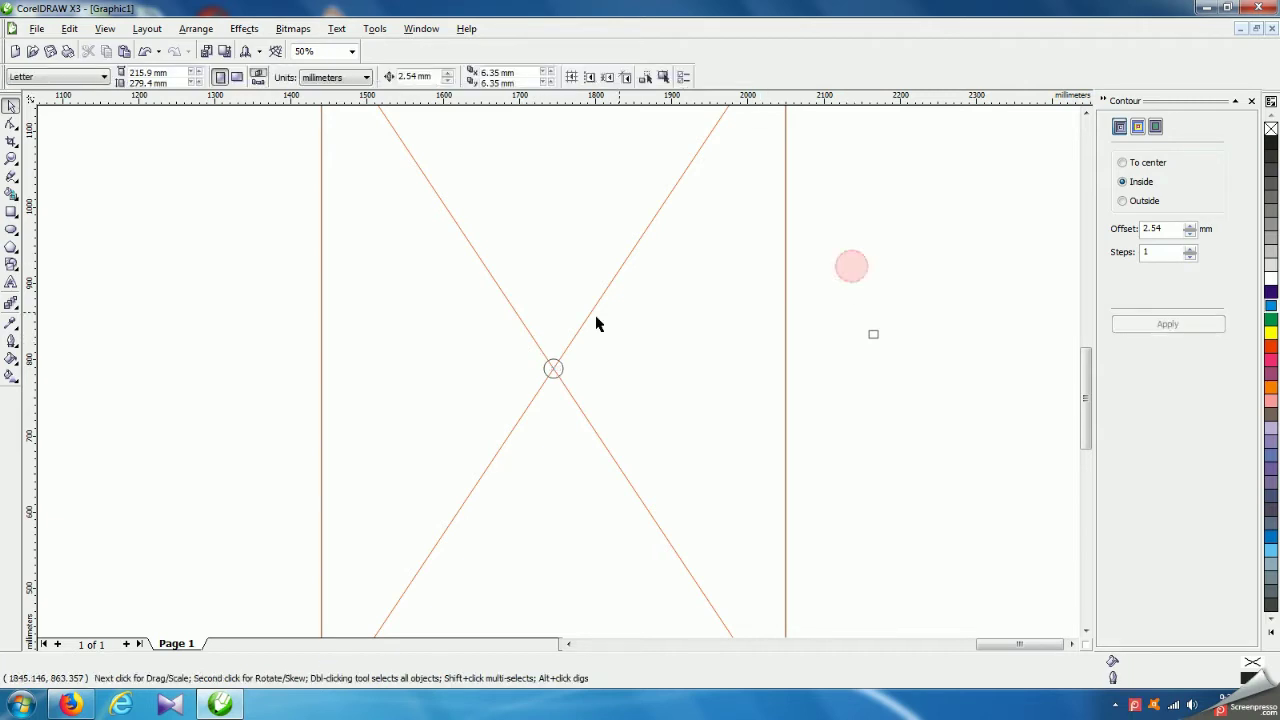
pyautogui.click(532, 344)
pyautogui.scroll(-2, 563, 374)
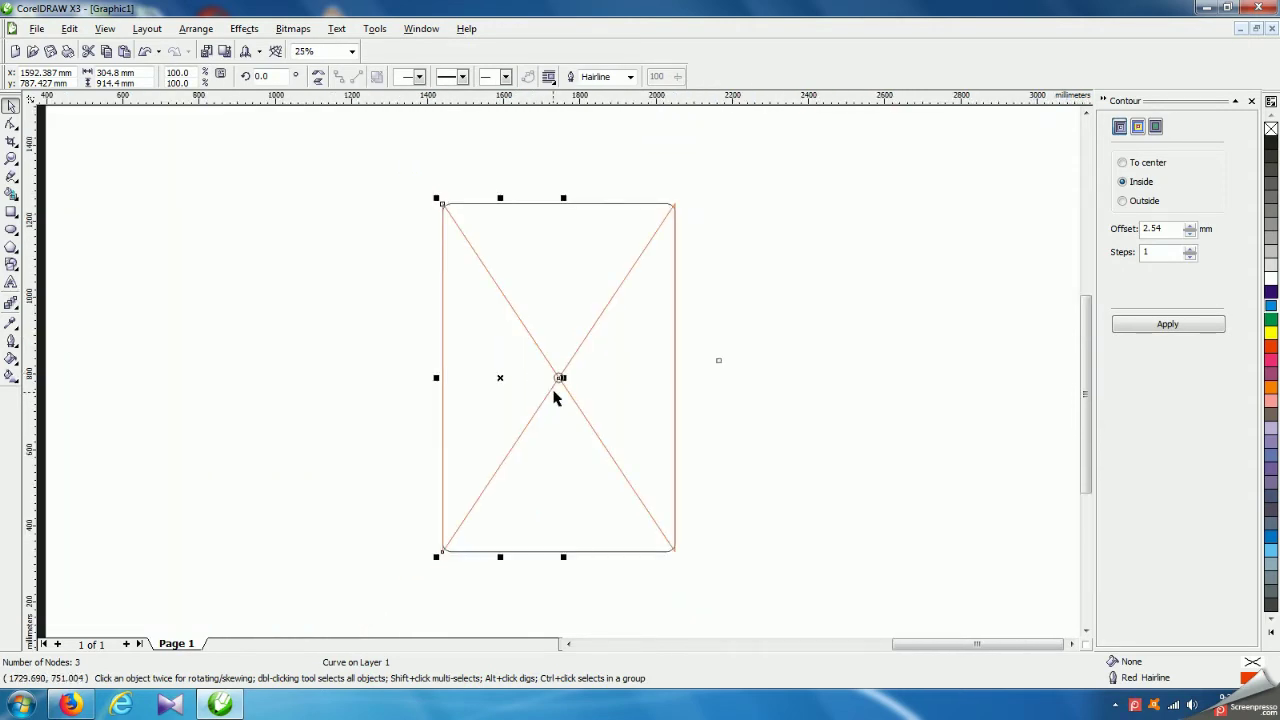
pyautogui.scroll(4, 557, 388)
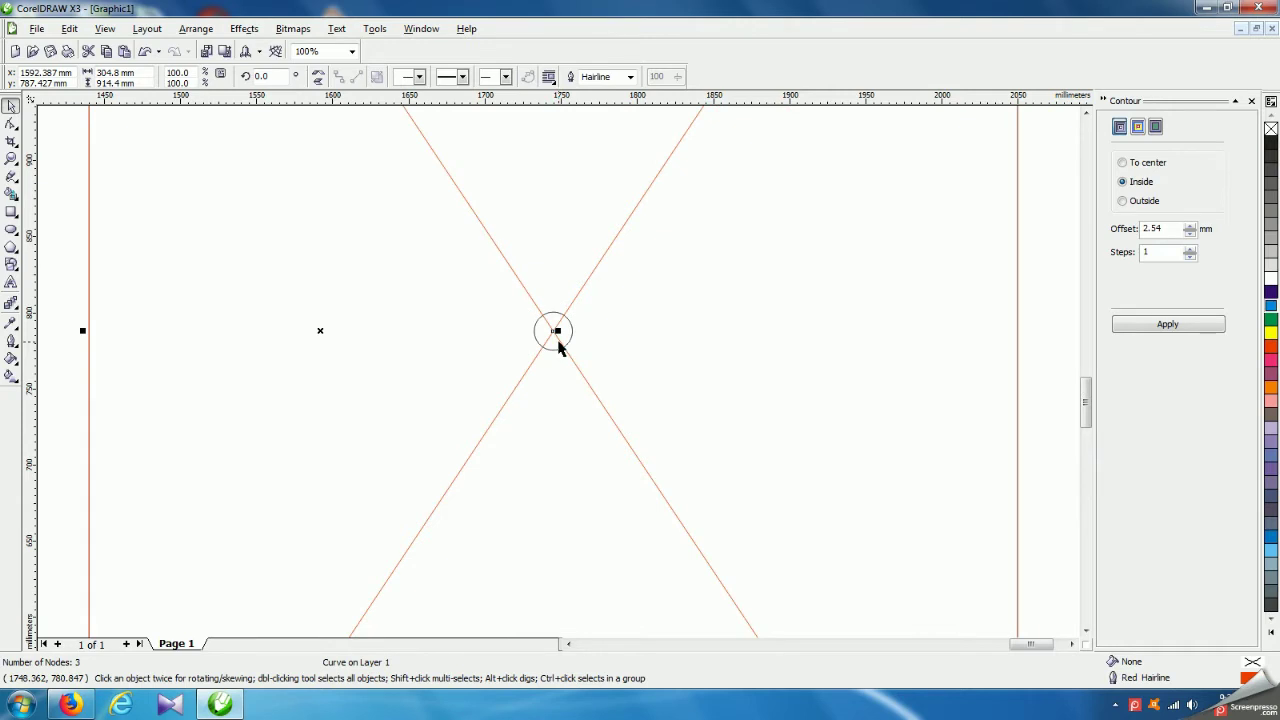
# - Set the document's nudge distance to 10 mm with nothing selected
pyautogui.click(1040, 250)
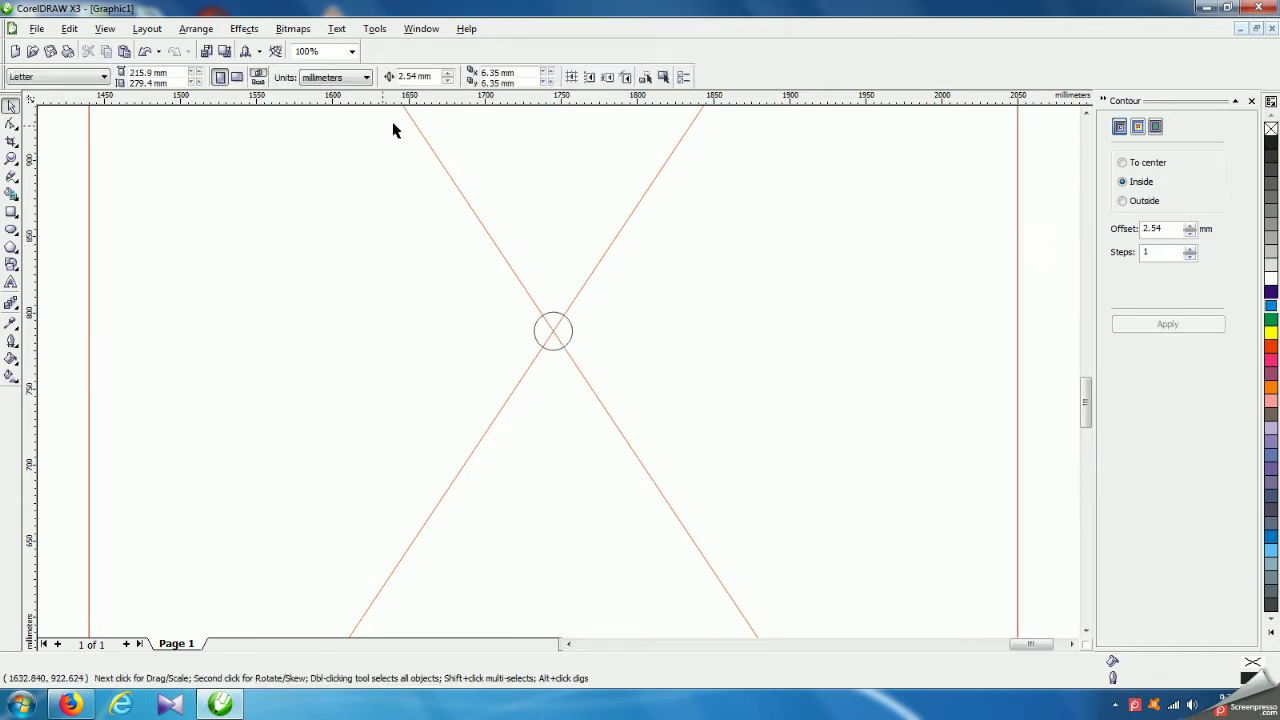
pyautogui.click(420, 76)
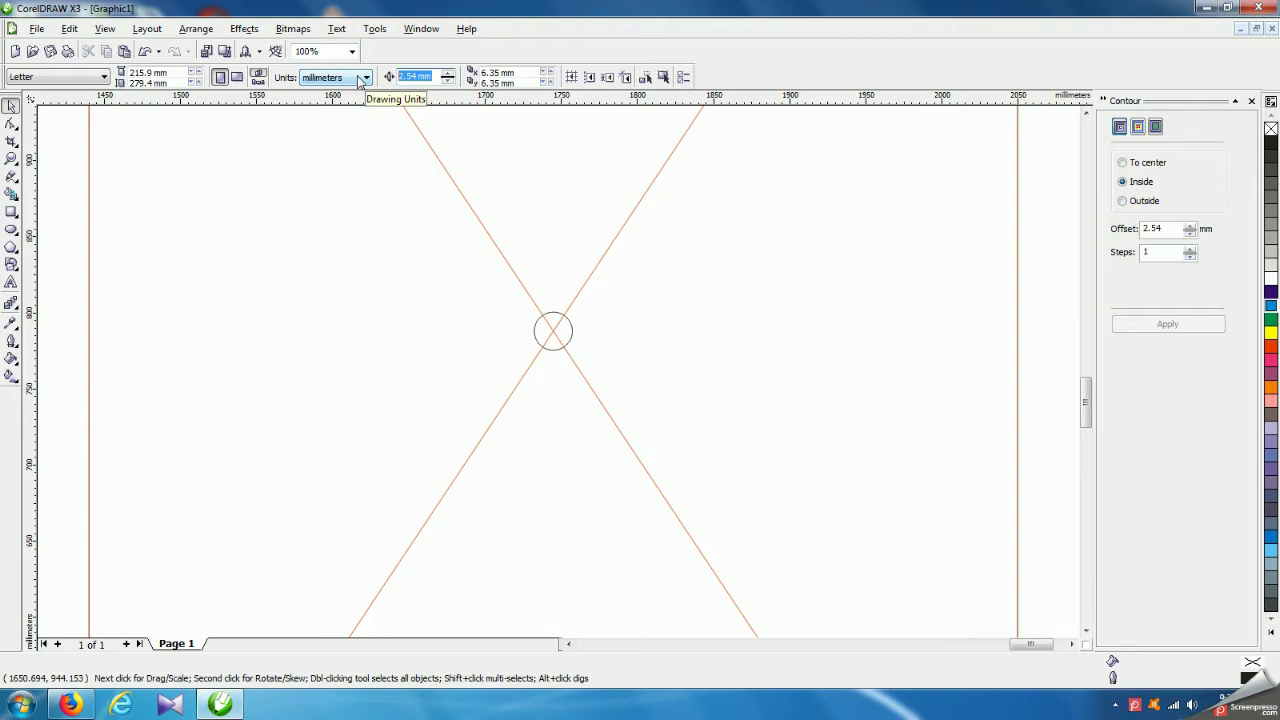
pyautogui.write('10')
pyautogui.press('Return')
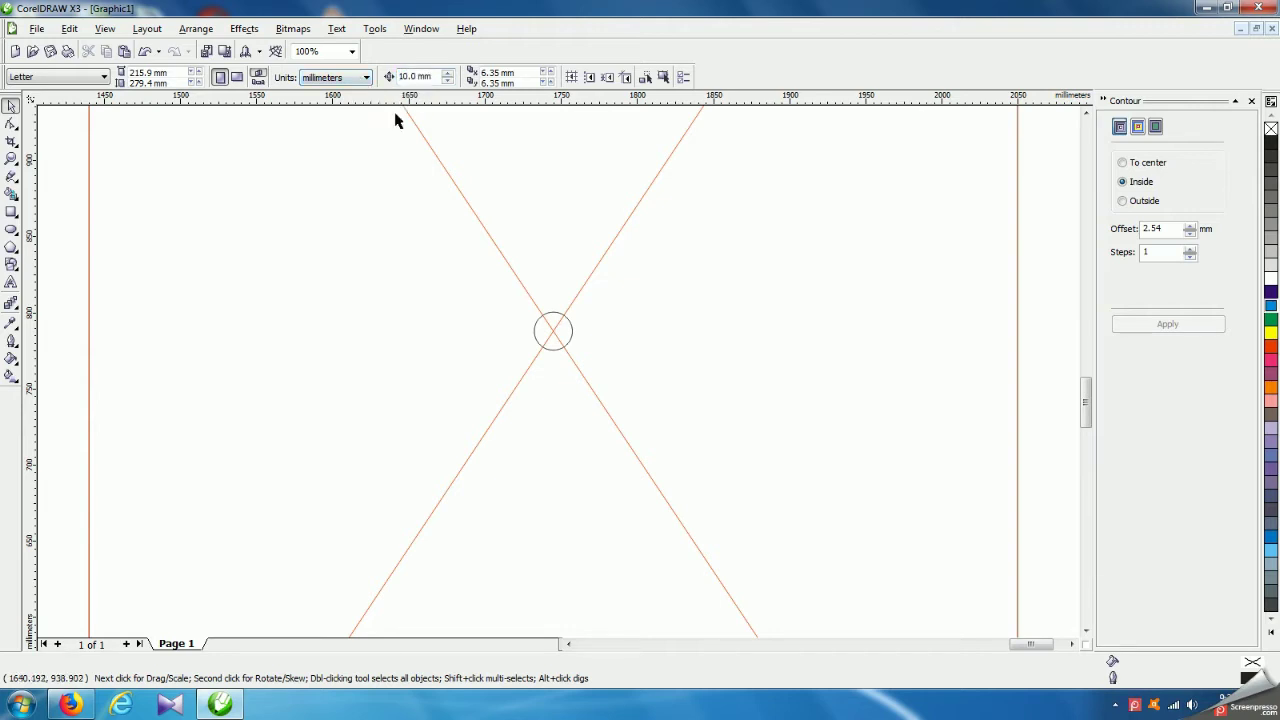
# - Nudge the left red triangle 10 mm outward to the left and the right red triangle 10 mm outward to the right
pyautogui.scroll(-2, 558, 388)
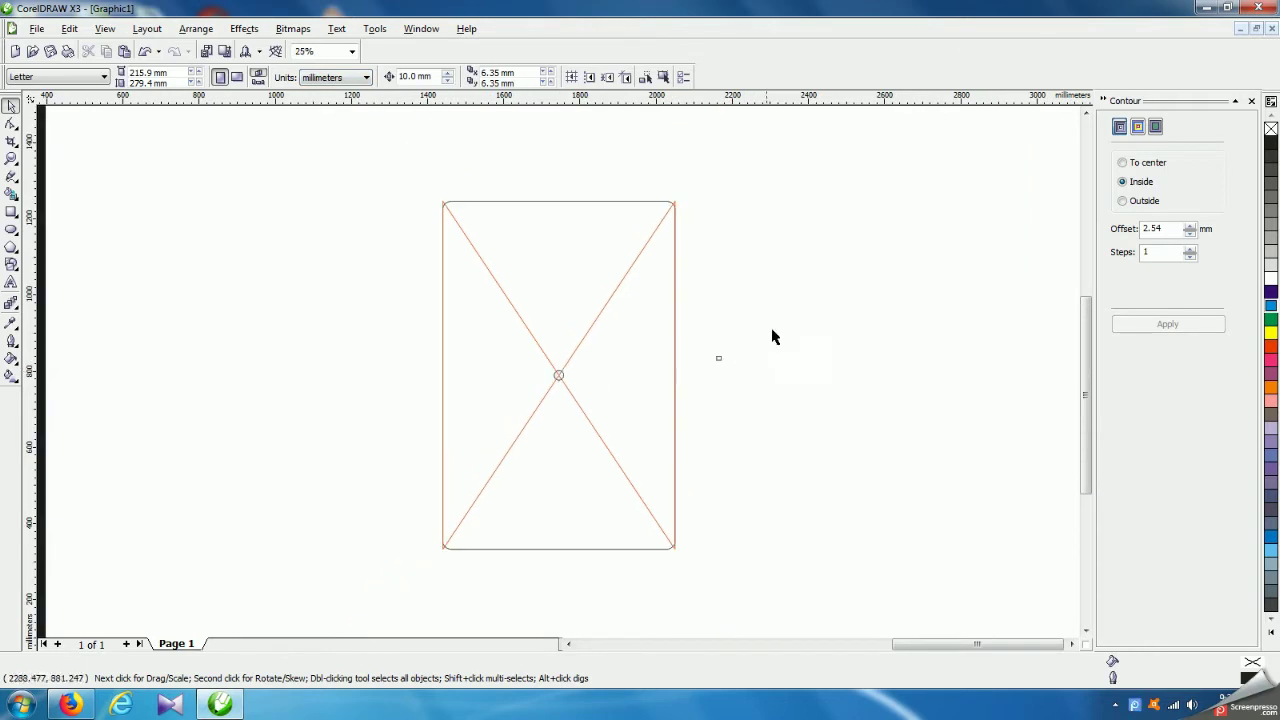
pyautogui.click(522, 321)
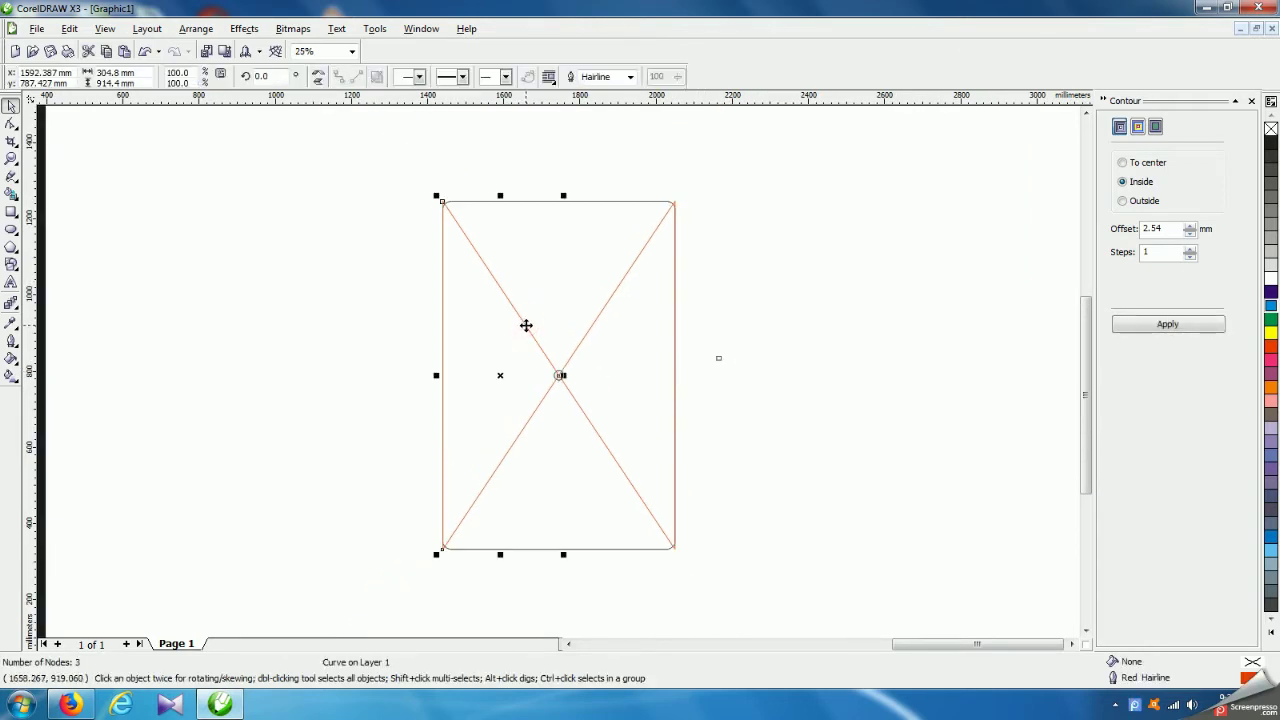
pyautogui.press('Left')
pyautogui.click(574, 351)
pyautogui.press('Right')
pyautogui.click(749, 318)
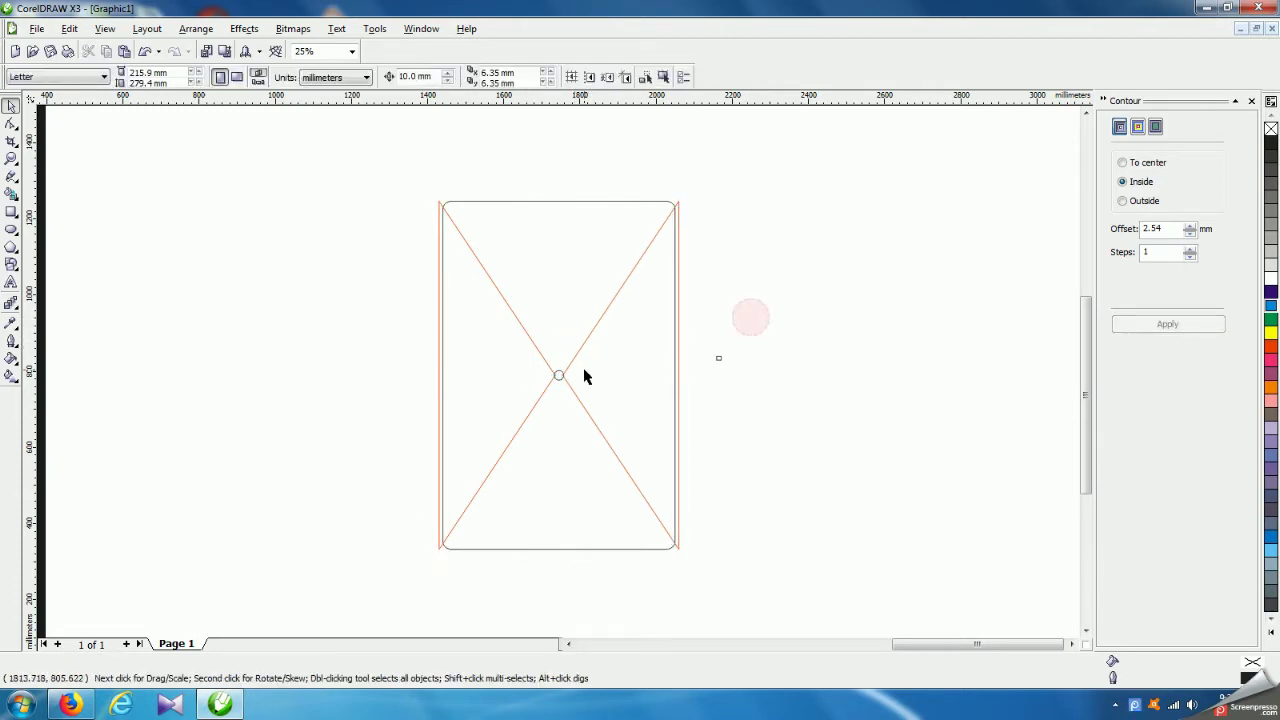
# - Compare the centre gap with the wood reference image and enlarge the circle about its centre to about 48 mm in diameter
pyautogui.scroll(3, 582, 372)
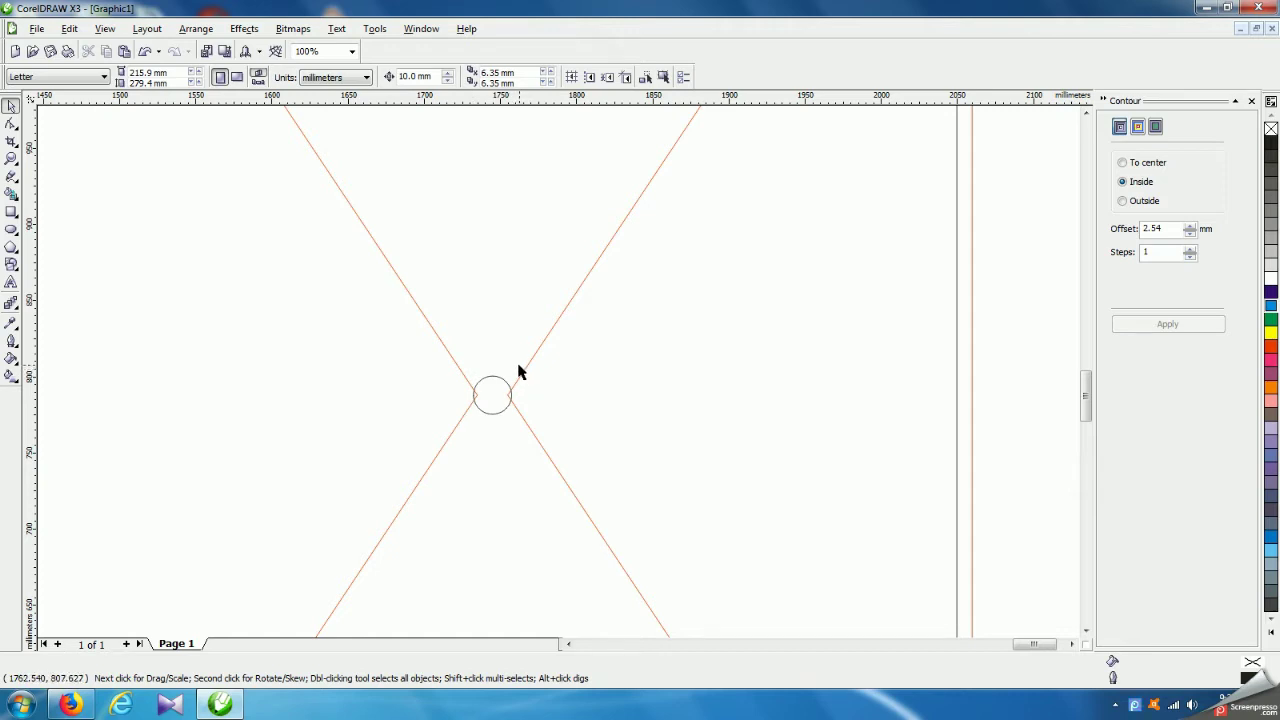
pyautogui.click(491, 414)
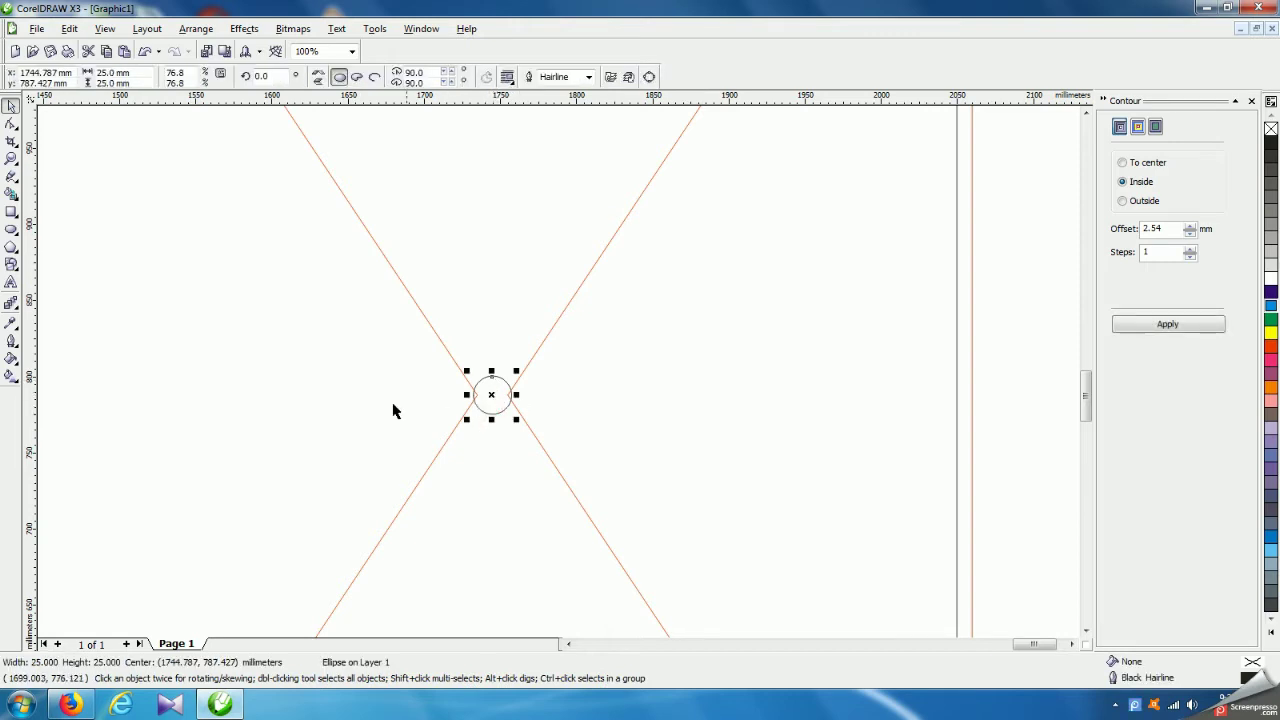
pyautogui.scroll(-6, 537, 377)
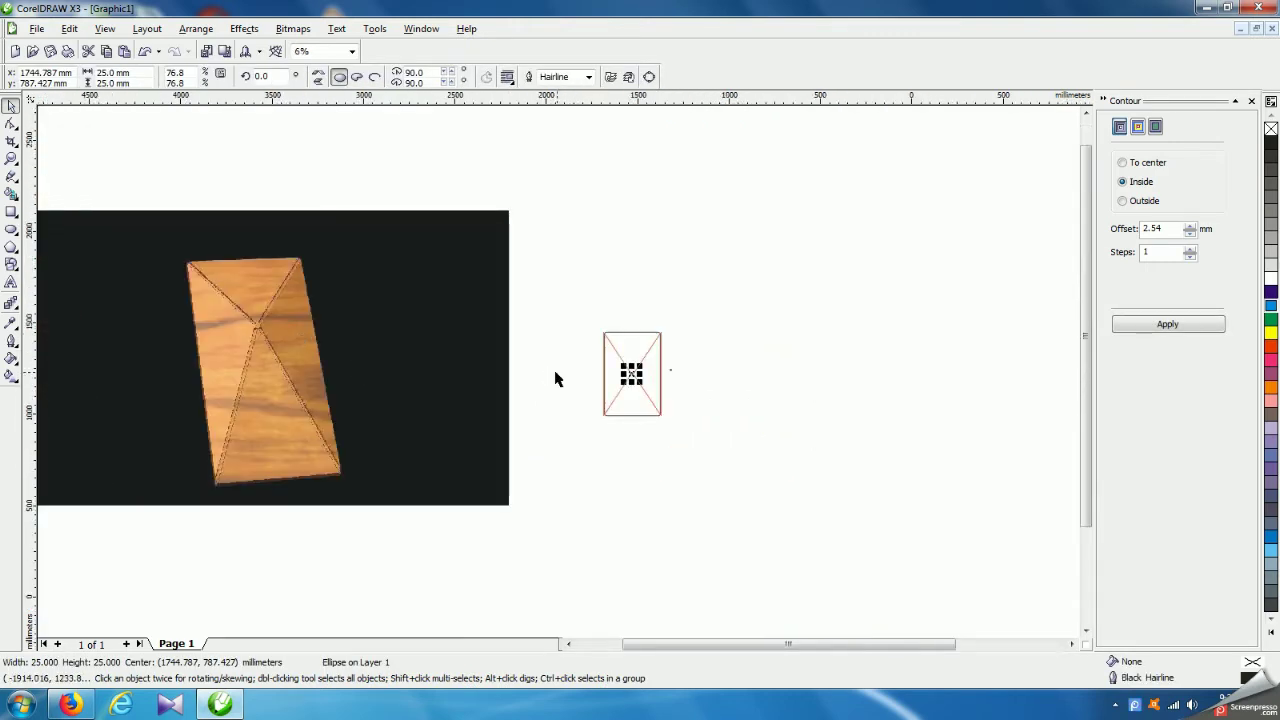
pyautogui.scroll(6, 557, 378)
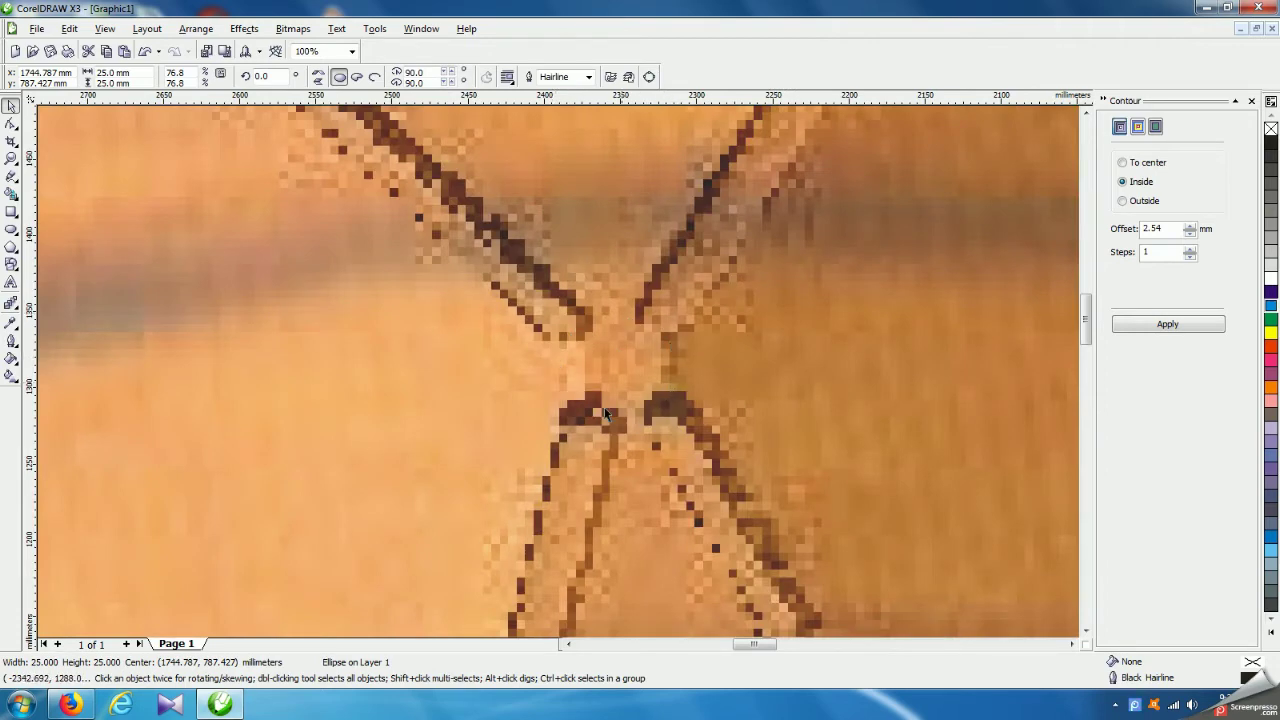
pyautogui.scroll(-7, 605, 412)
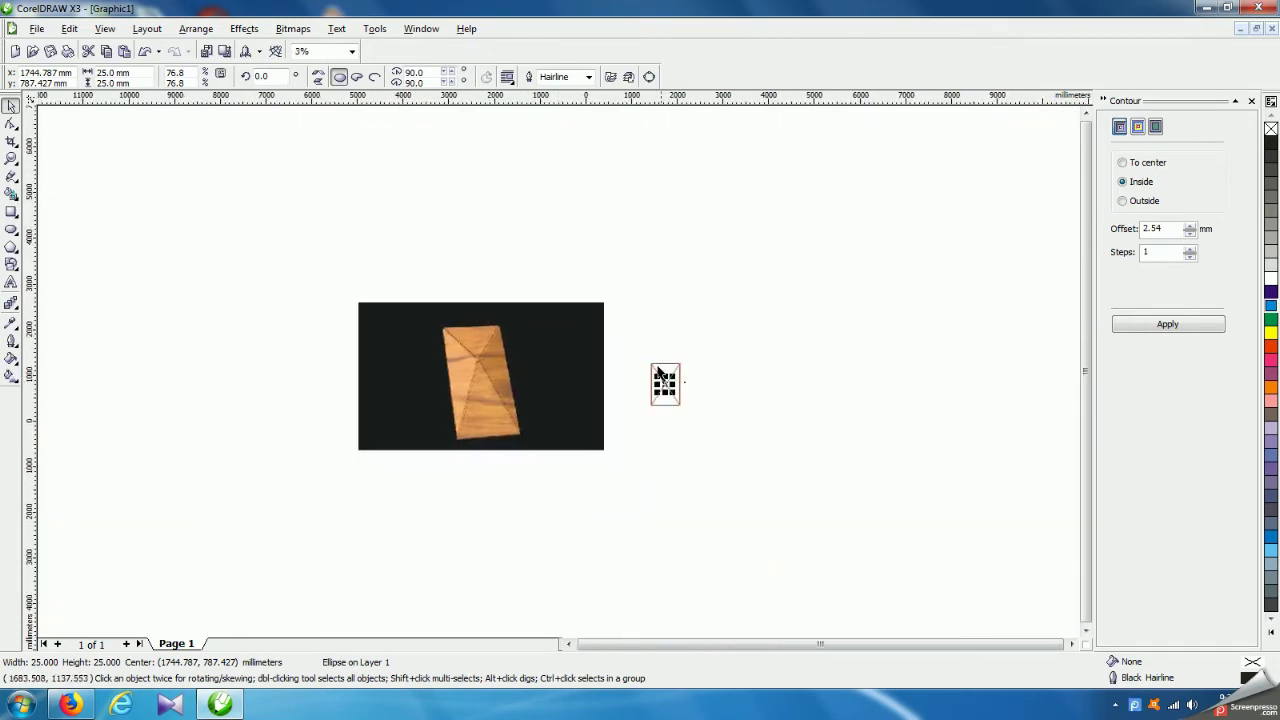
pyautogui.scroll(7, 658, 375)
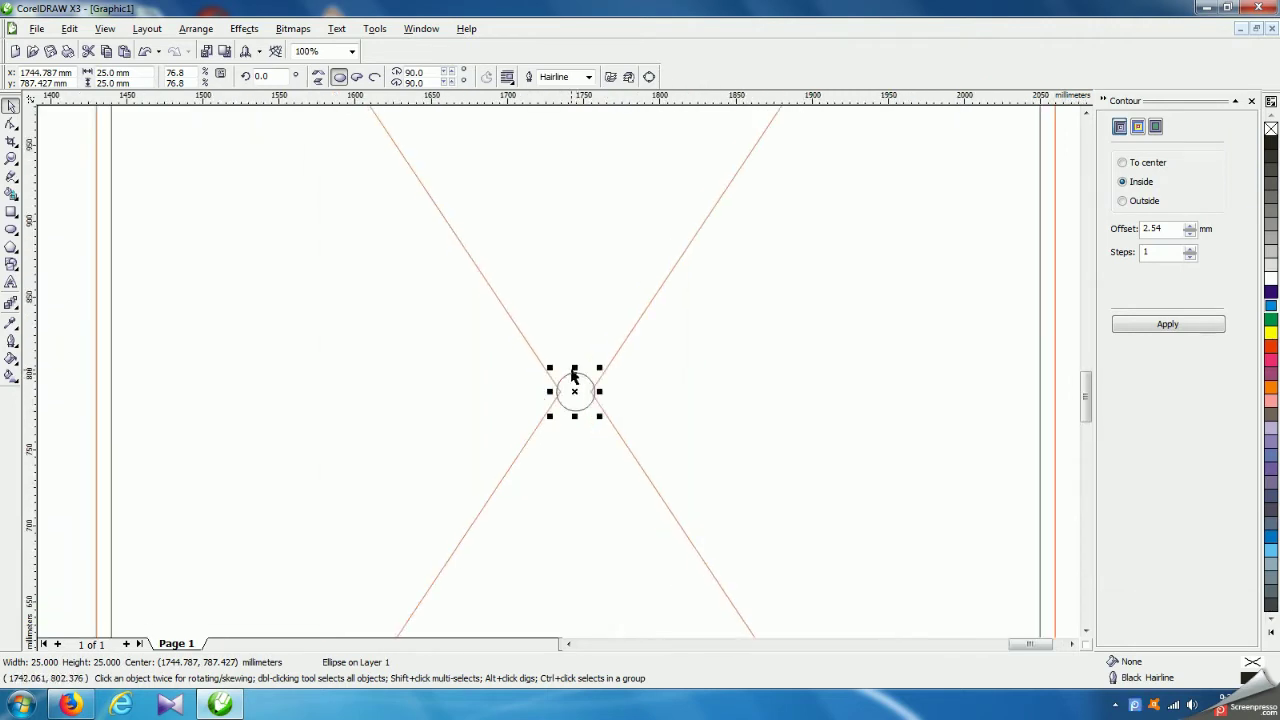
pyautogui.keyDown('shift'); pyautogui.moveTo(601, 370); pyautogui.dragTo(619, 352); pyautogui.keyUp('shift')
pyautogui.scroll(-3, 640, 409)
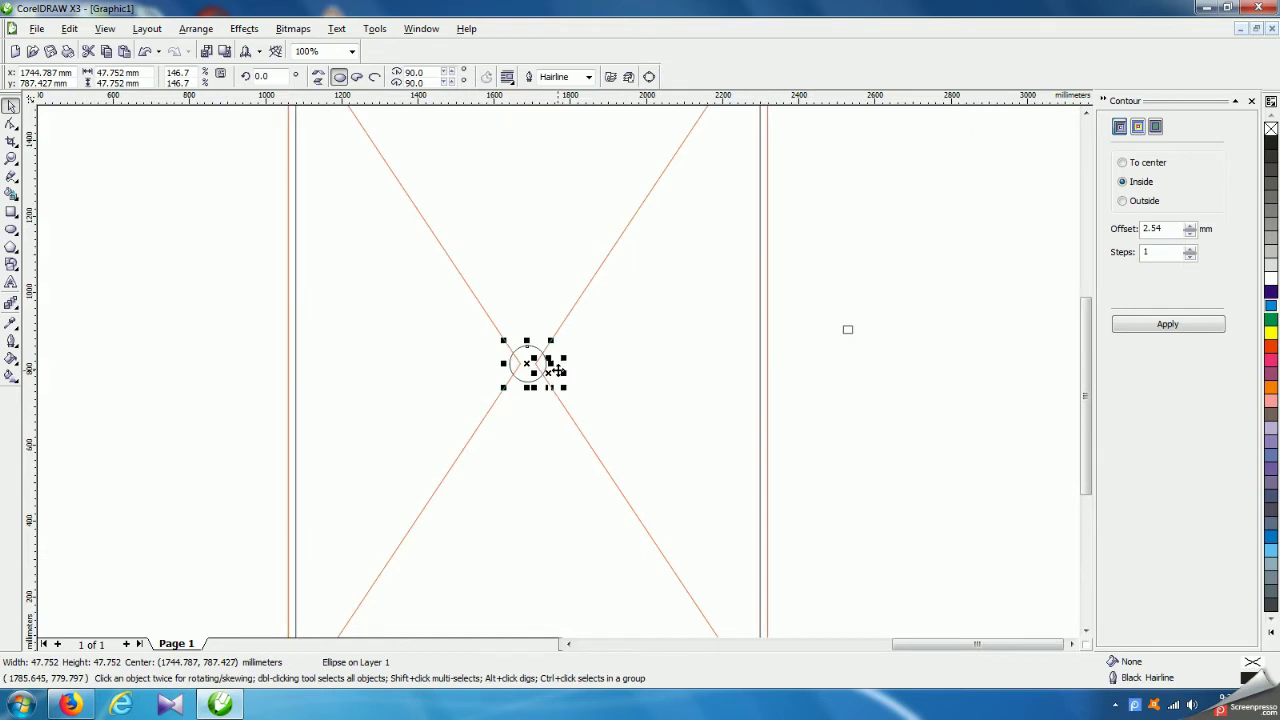
pyautogui.click(849, 283)
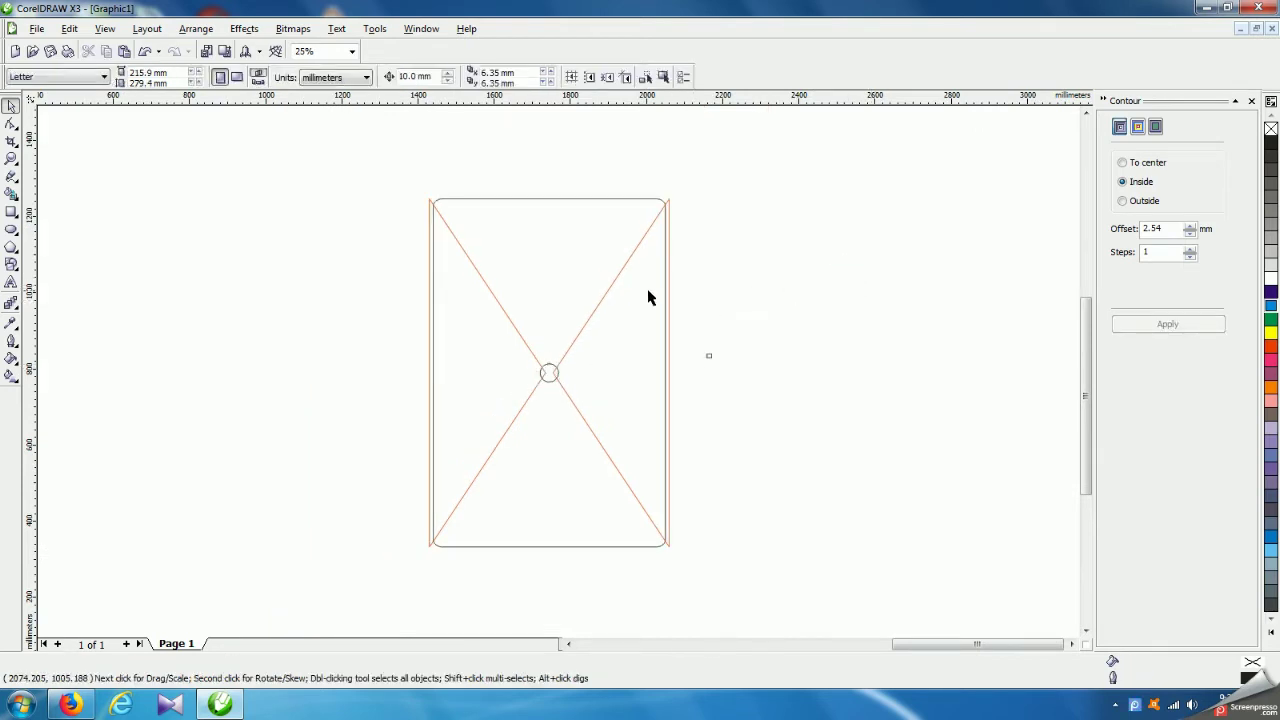
# - Group the two red triangles together
pyautogui.click(590, 314)
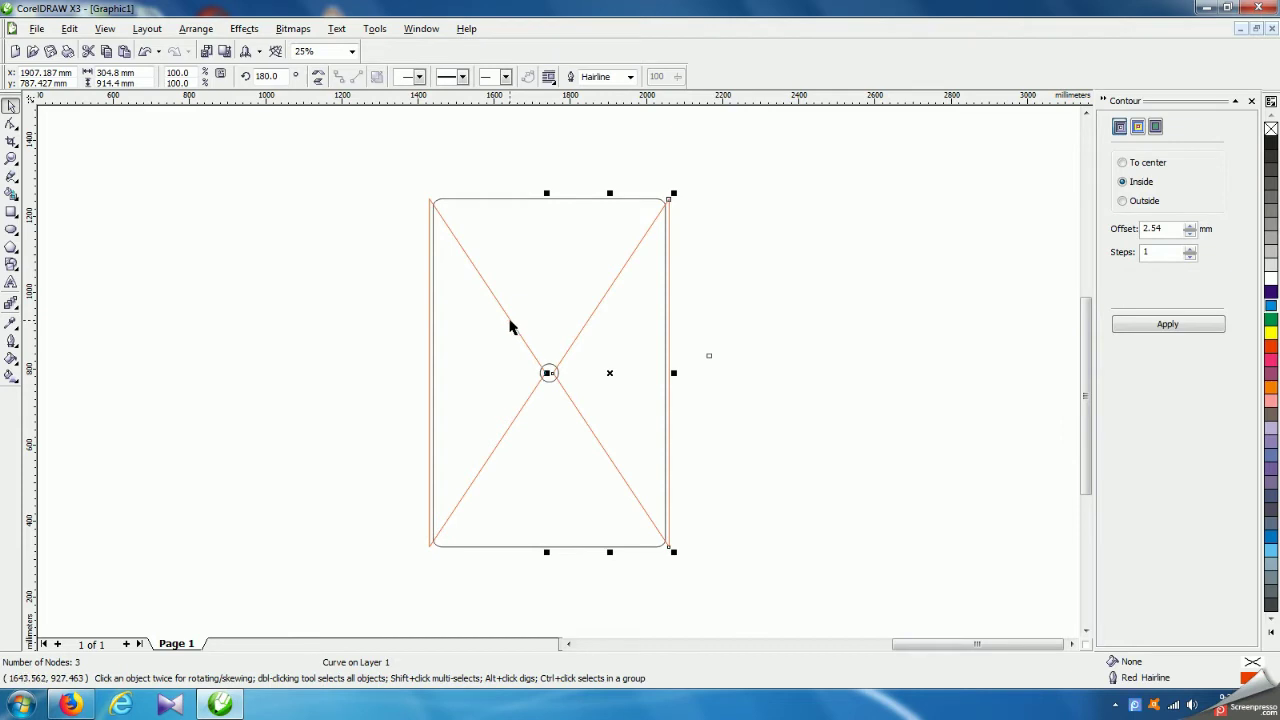
pyautogui.hotkey('ctrl', 'a')
pyautogui.hotkey('ctrl', 'g')
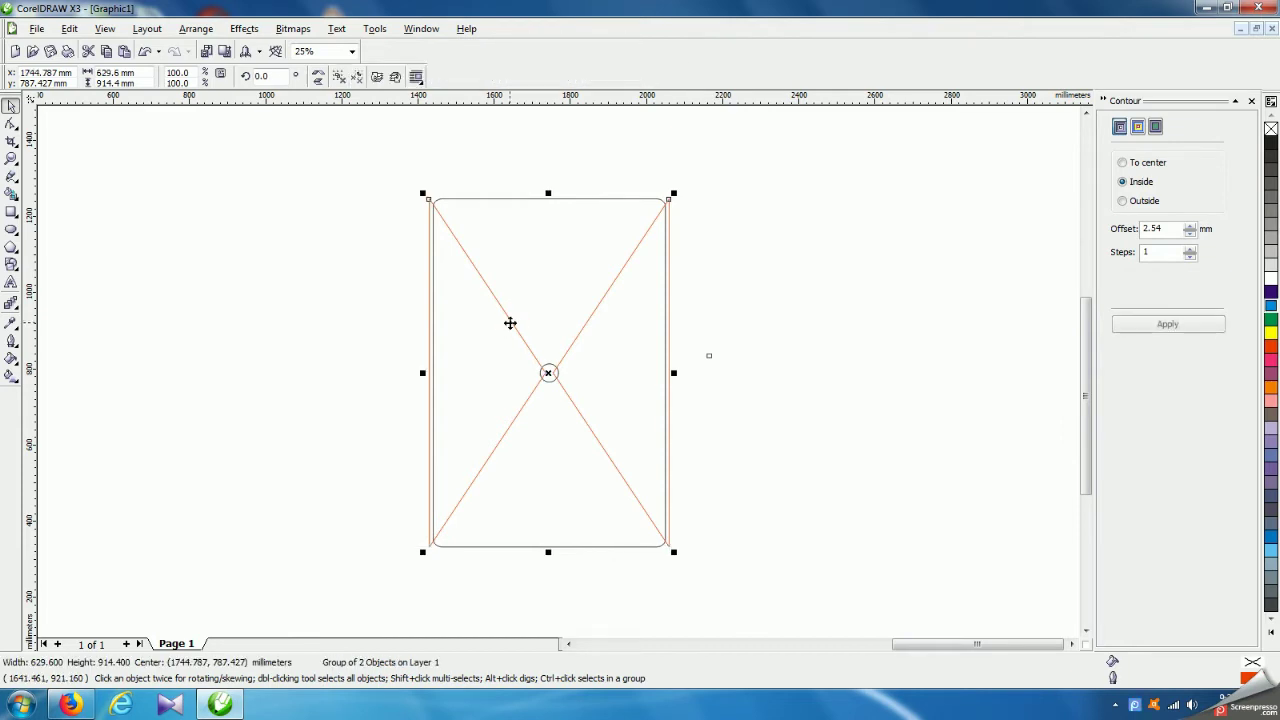
pyautogui.press('Escape')
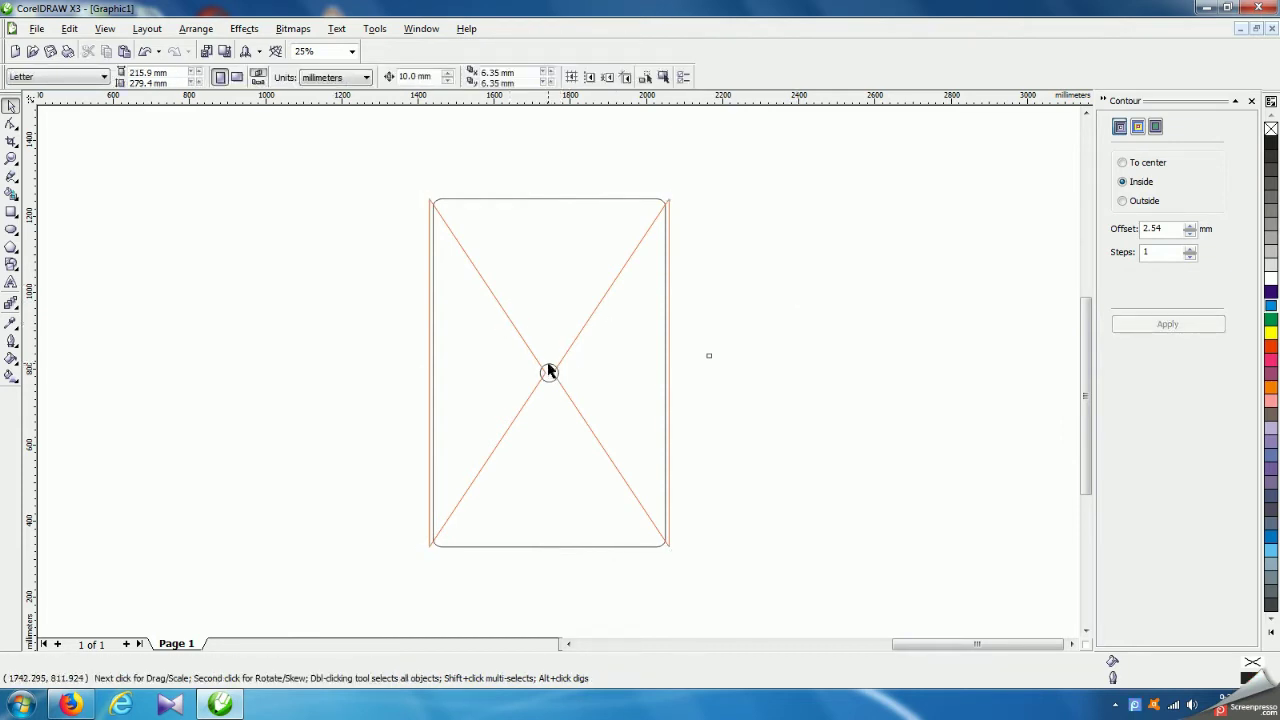
# - Trim the grouped triangles with the centre circle and delete the circle
pyautogui.click(550, 373)
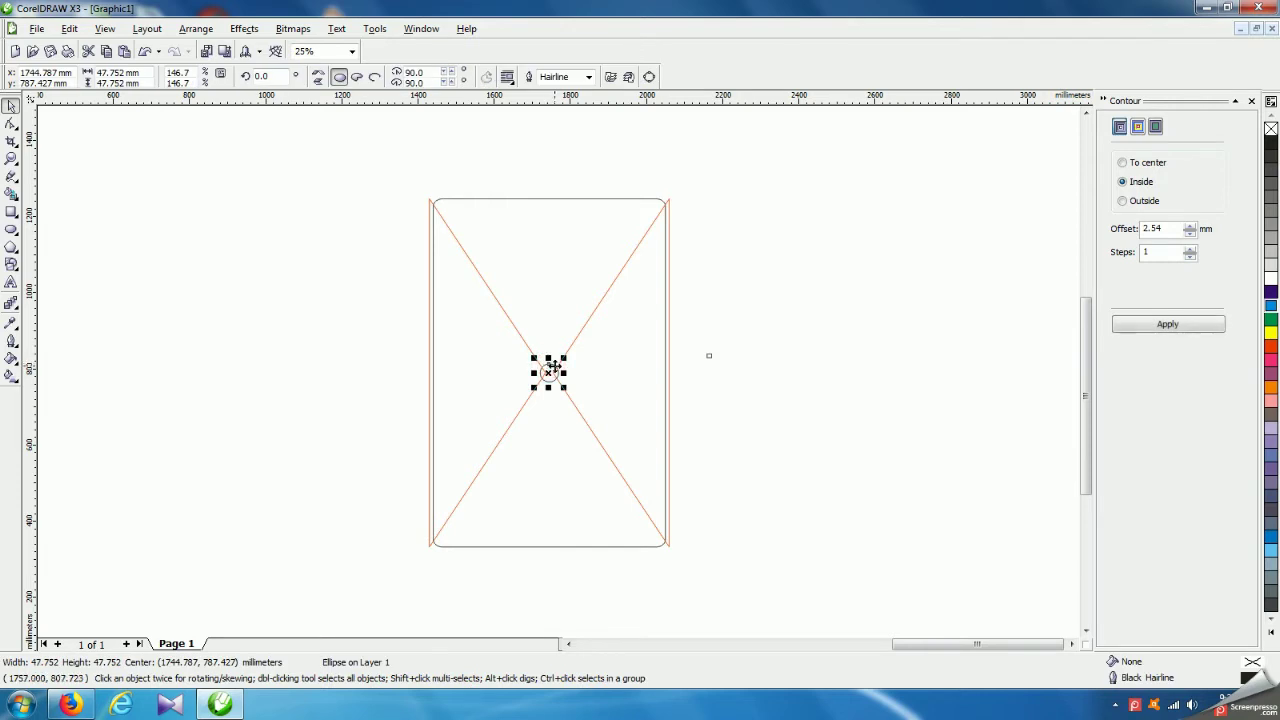
pyautogui.keyDown('shift'); pyautogui.click(595, 309); pyautogui.keyUp('shift')
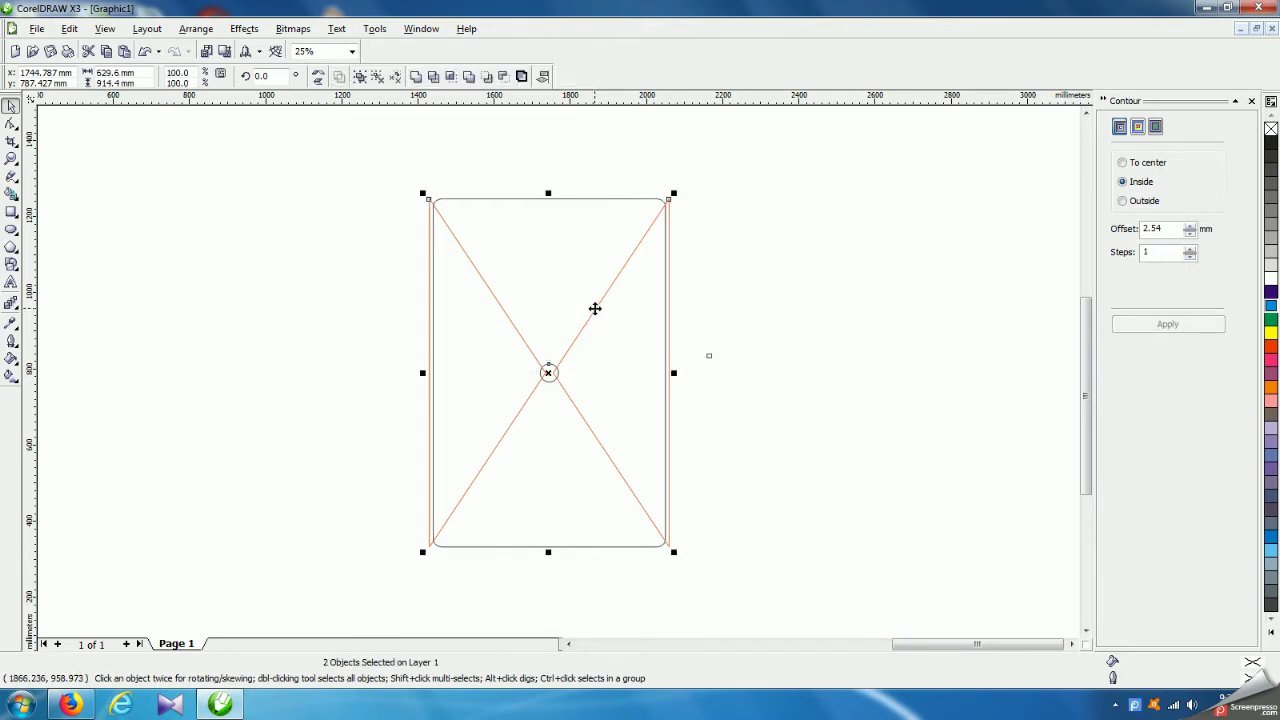
pyautogui.click(436, 78)
pyautogui.click(831, 246)
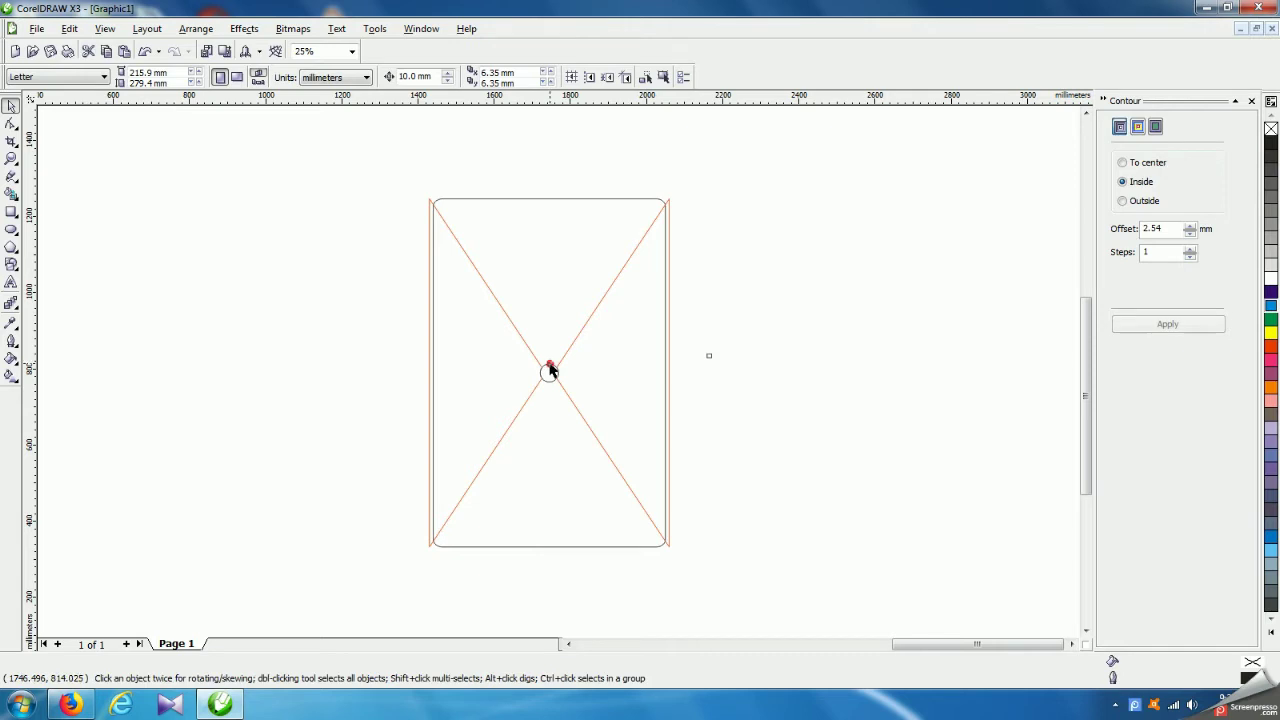
pyautogui.click(549, 368)
pyautogui.press('Delete')
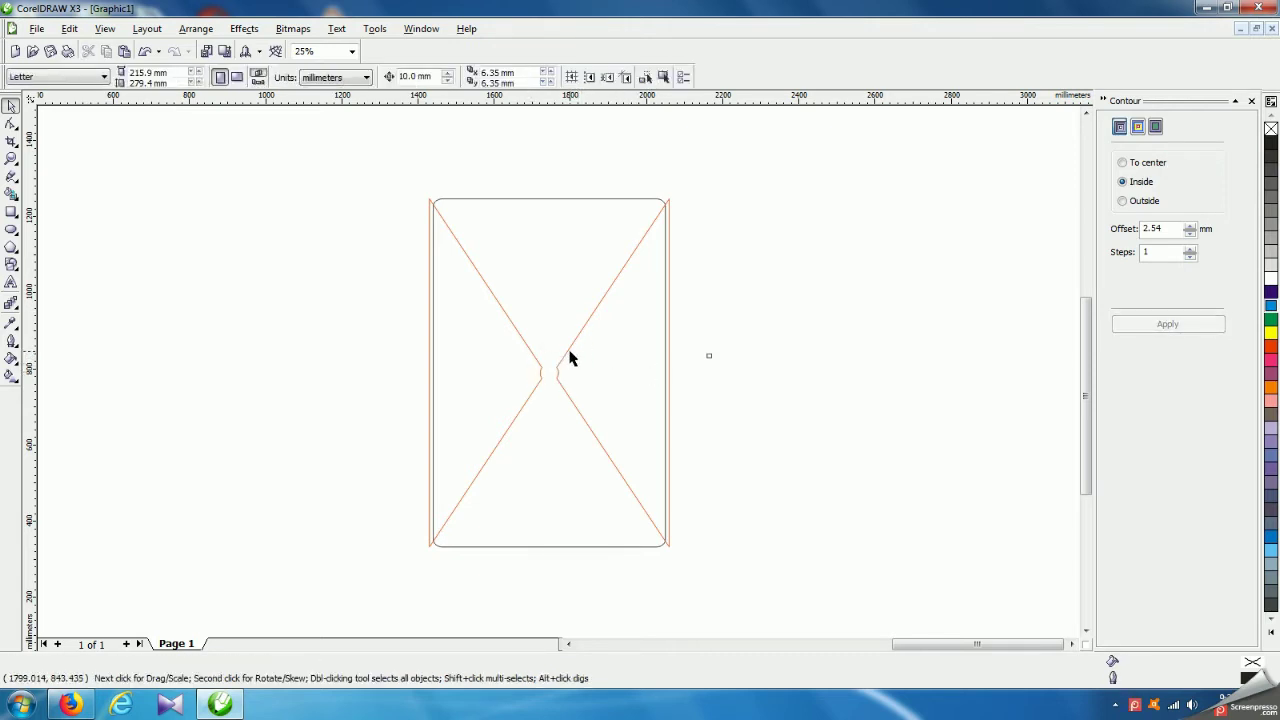
# - Stretch the triangle group vertically about its centre to a height of about 965 mm
pyautogui.click(571, 349)
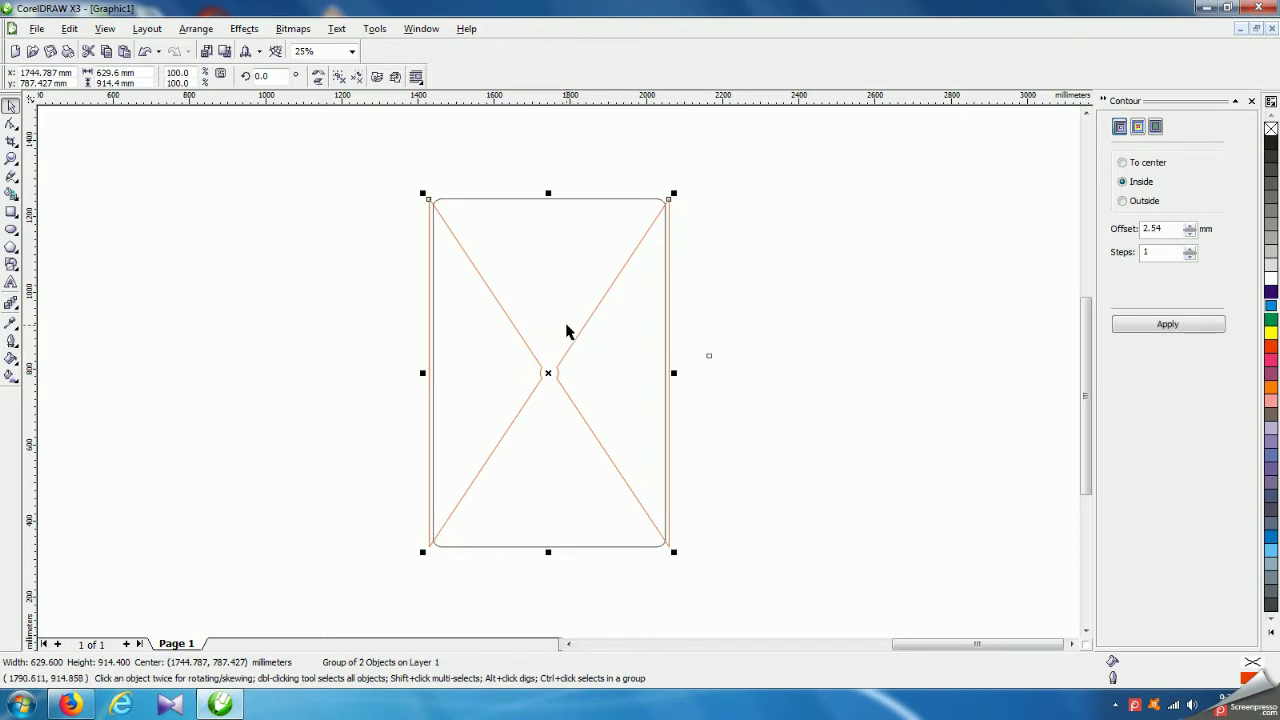
pyautogui.moveTo(548, 193); pyautogui.dragTo(548, 186)
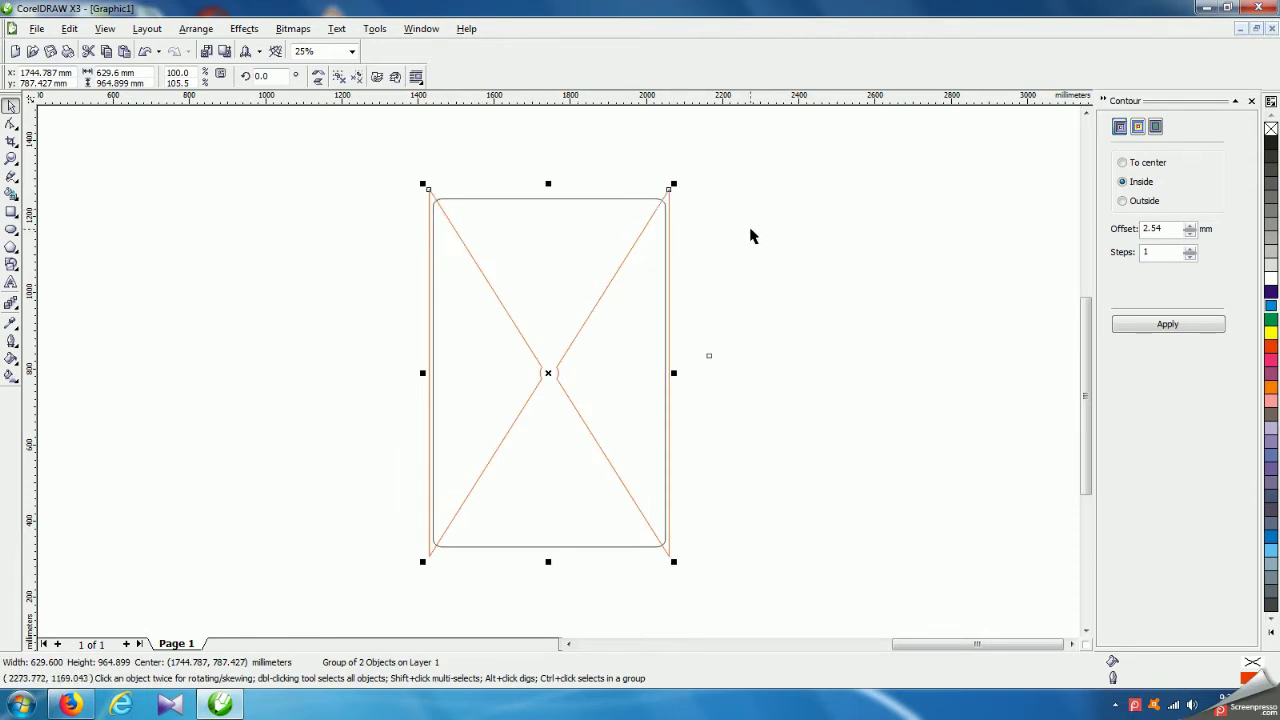
# - Remove the red line segments lying outside the rounded rectangle on both sides with Virtual Segment Delete
pyautogui.click(12, 124)
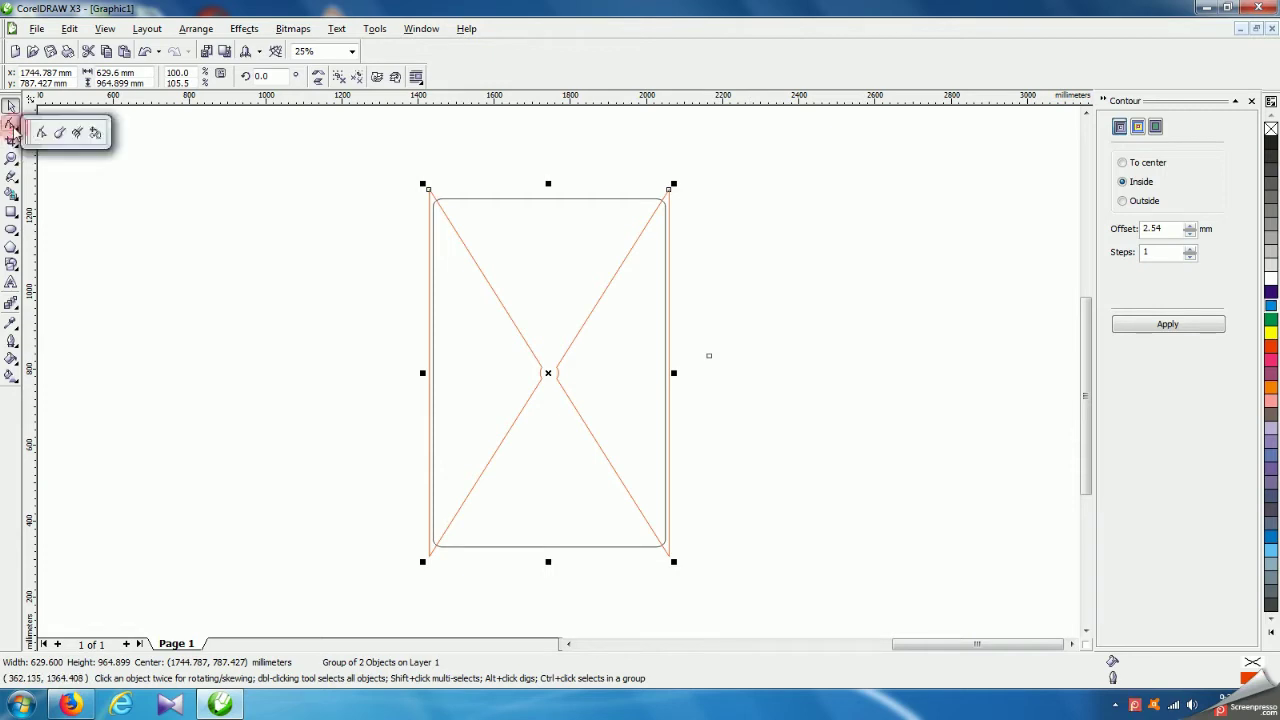
pyautogui.click(12, 142)
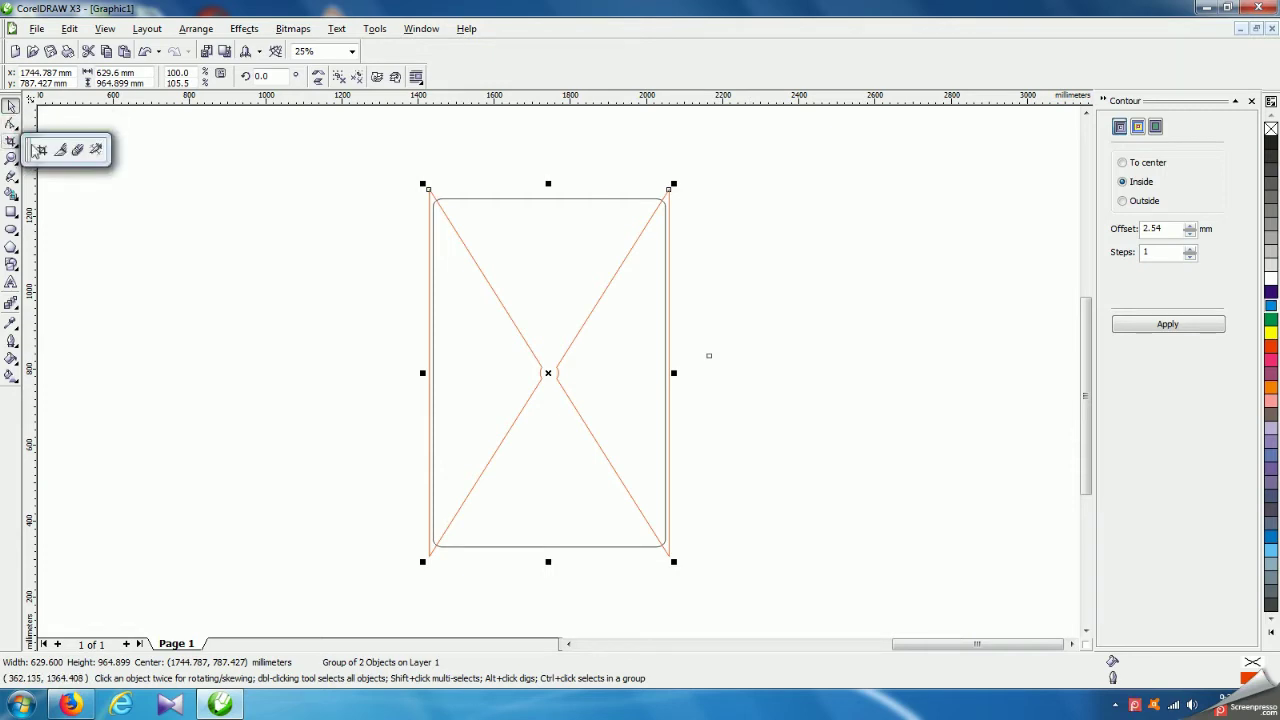
pyautogui.click(96, 150)
pyautogui.scroll(4, 428, 360)
pyautogui.moveTo(527, 358); pyautogui.dragTo(554, 362)
pyautogui.scroll(-3, 554, 362)
pyautogui.scroll(1, 566, 363)
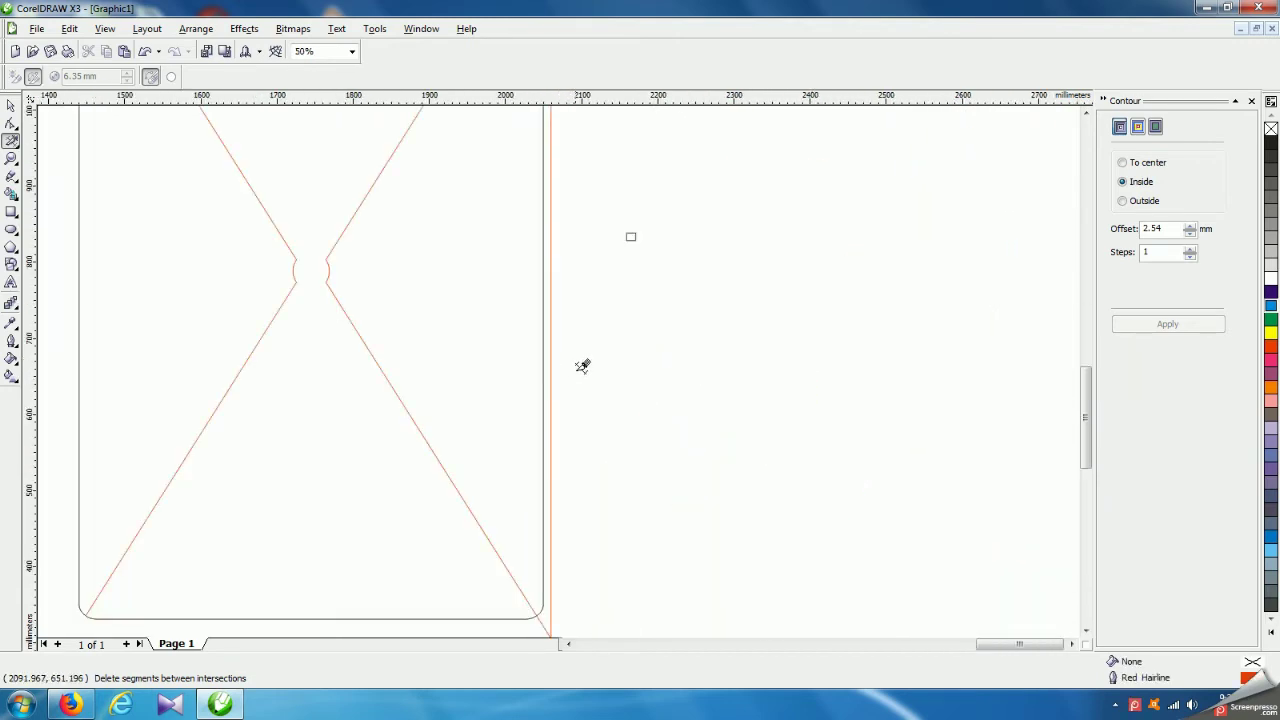
pyautogui.click(552, 383)
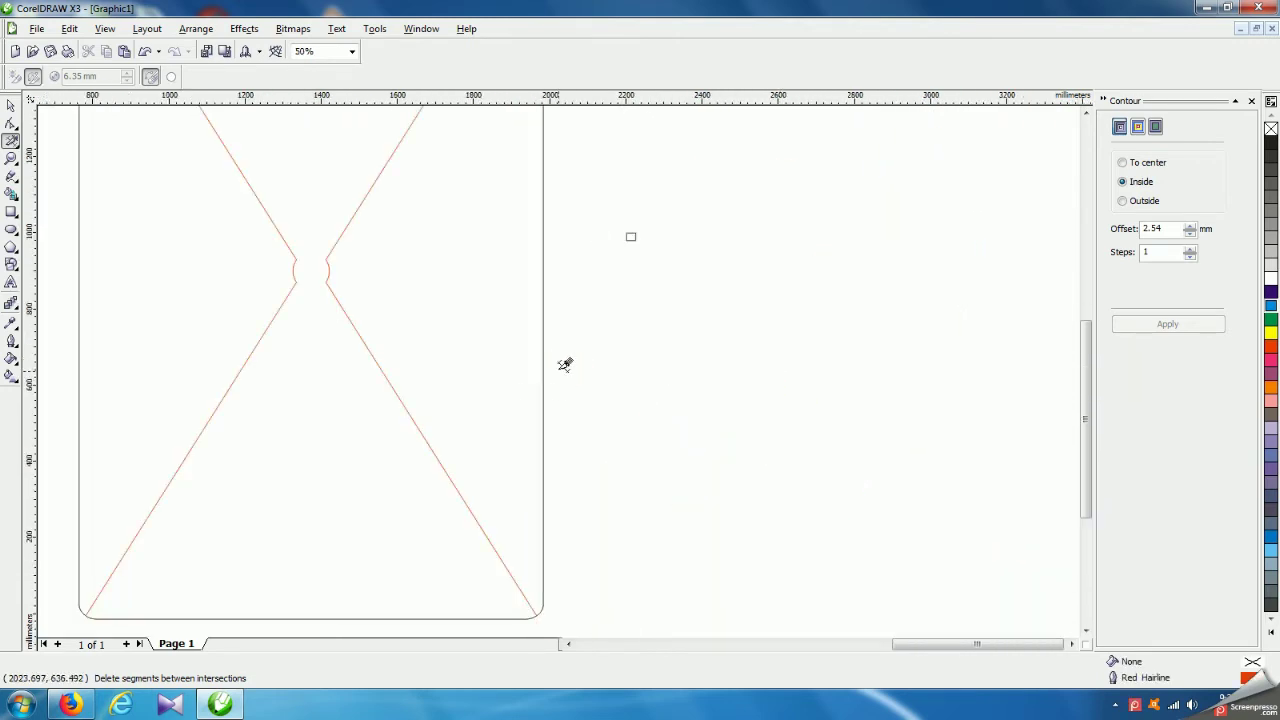
# - Draw a helper rectangle about 83 by 15 mm across both small arcs at the panel's centre
pyautogui.scroll(-2, 555, 345)
pyautogui.scroll(3, 564, 366)
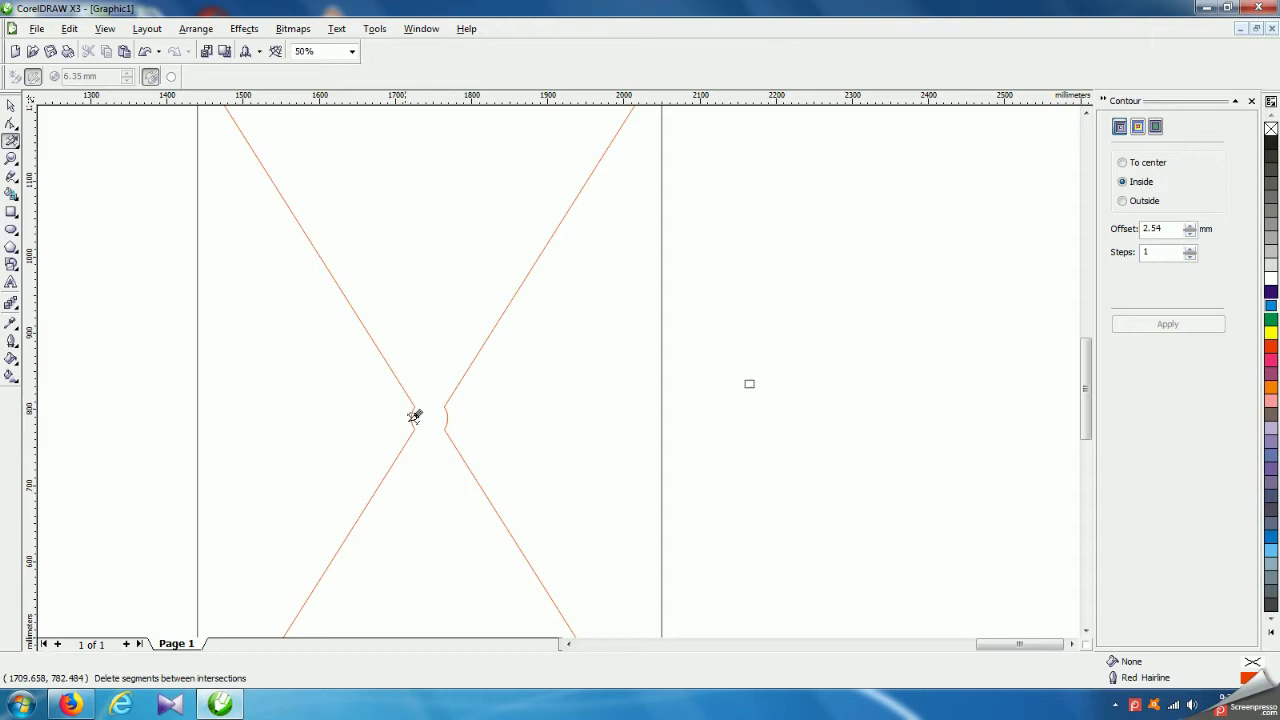
pyautogui.click(11, 211)
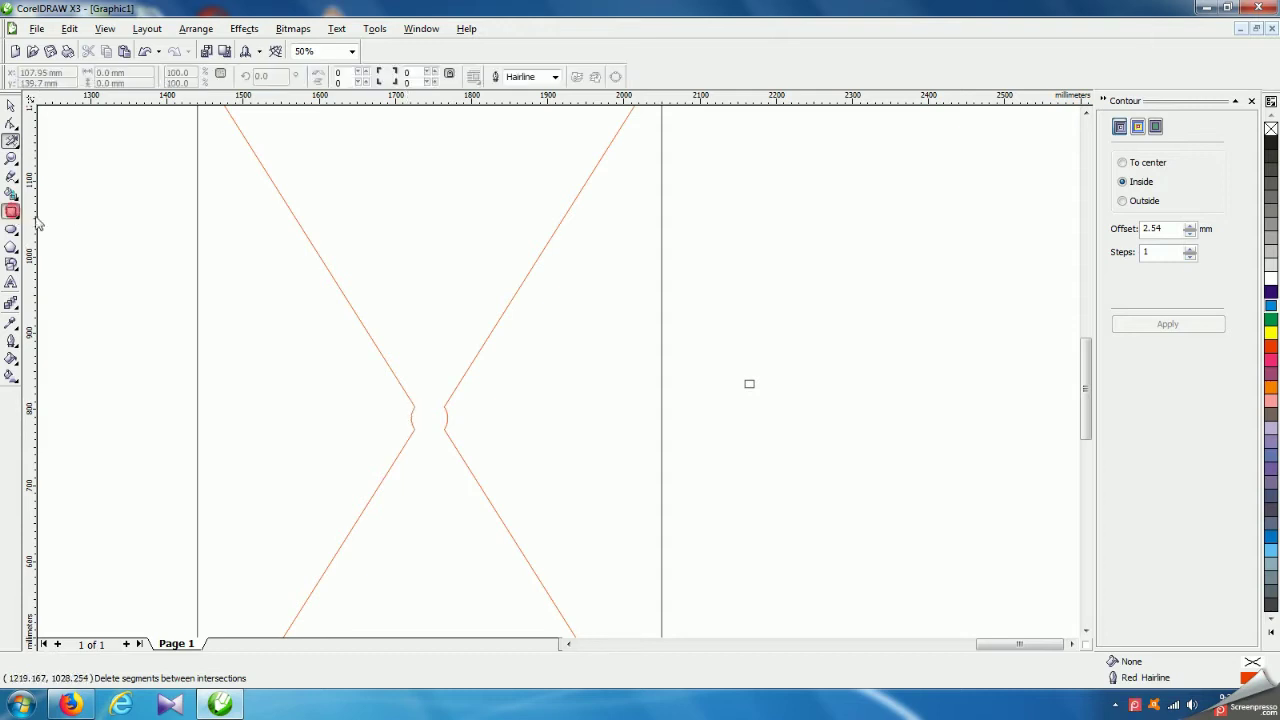
pyautogui.scroll(2, 558, 375)
pyautogui.moveTo(284, 368); pyautogui.dragTo(537, 413)
# - Remove the arc segments inside the helper rectangle with Virtual Segment Delete and delete the rectangle
pyautogui.click(11, 140)
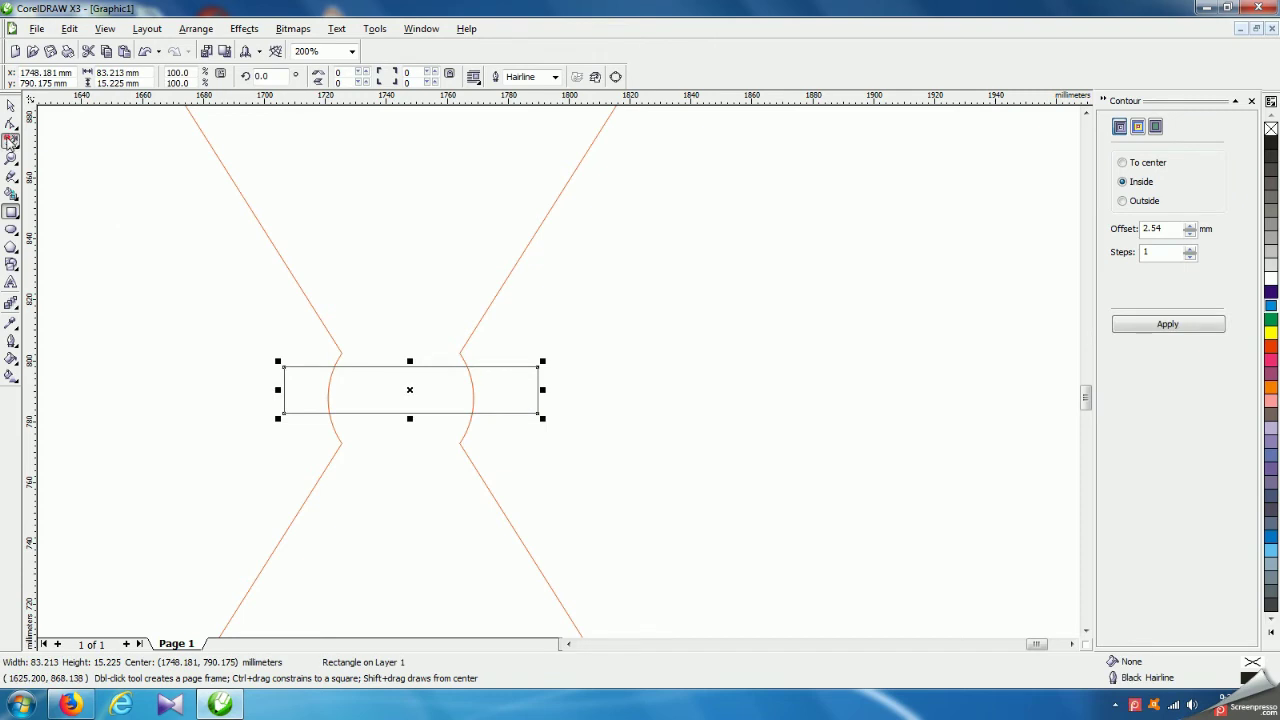
pyautogui.moveTo(314, 389); pyautogui.dragTo(503, 395)
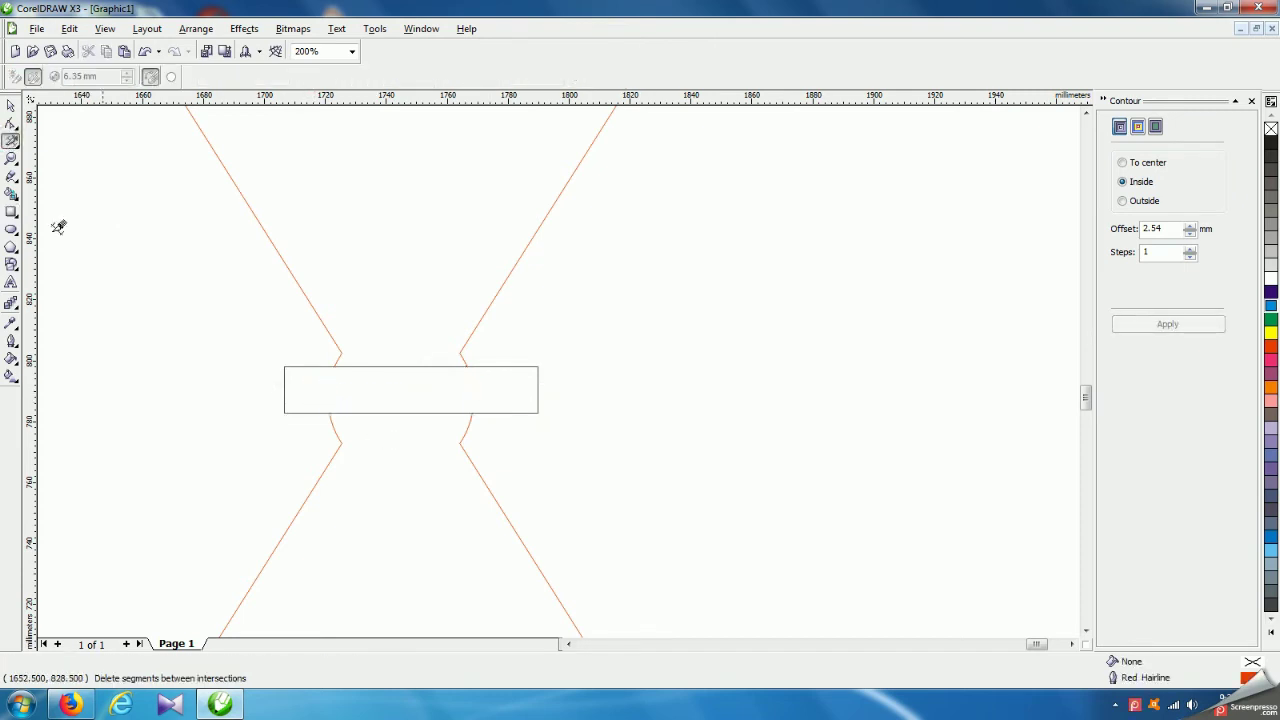
pyautogui.click(11, 105)
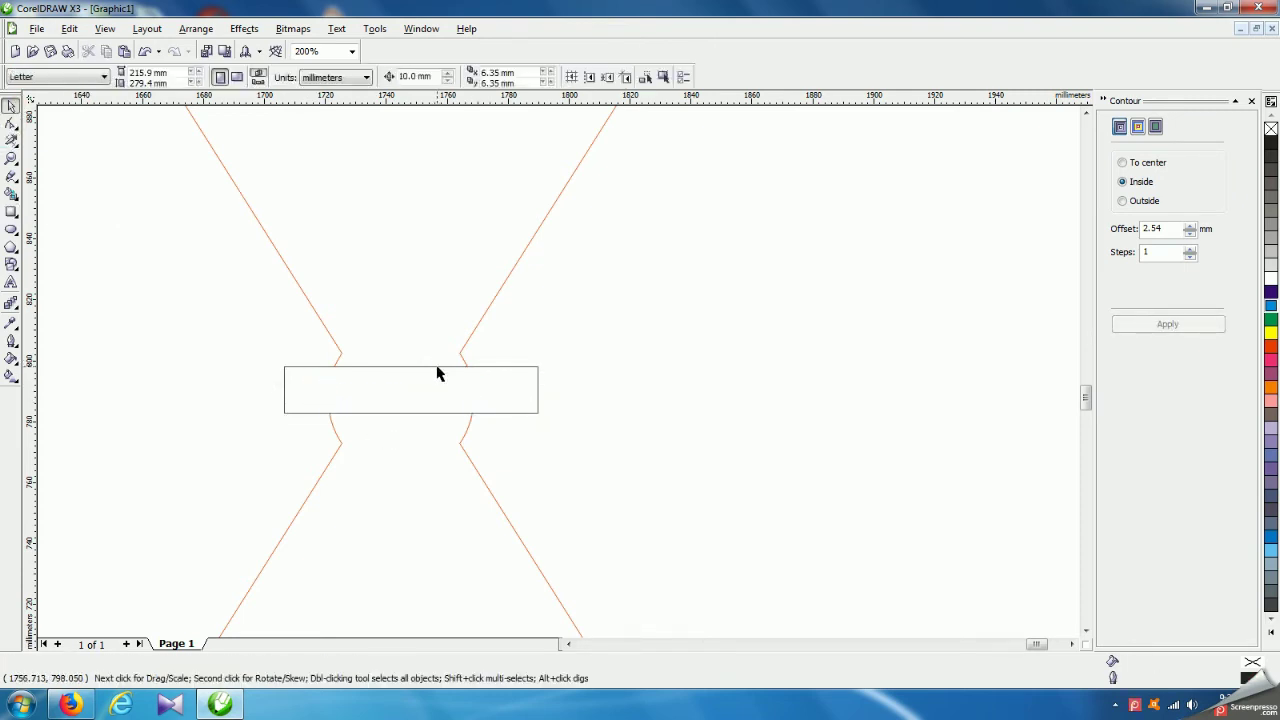
pyautogui.click(437, 367)
pyautogui.press('Delete')
pyautogui.click(335, 362)
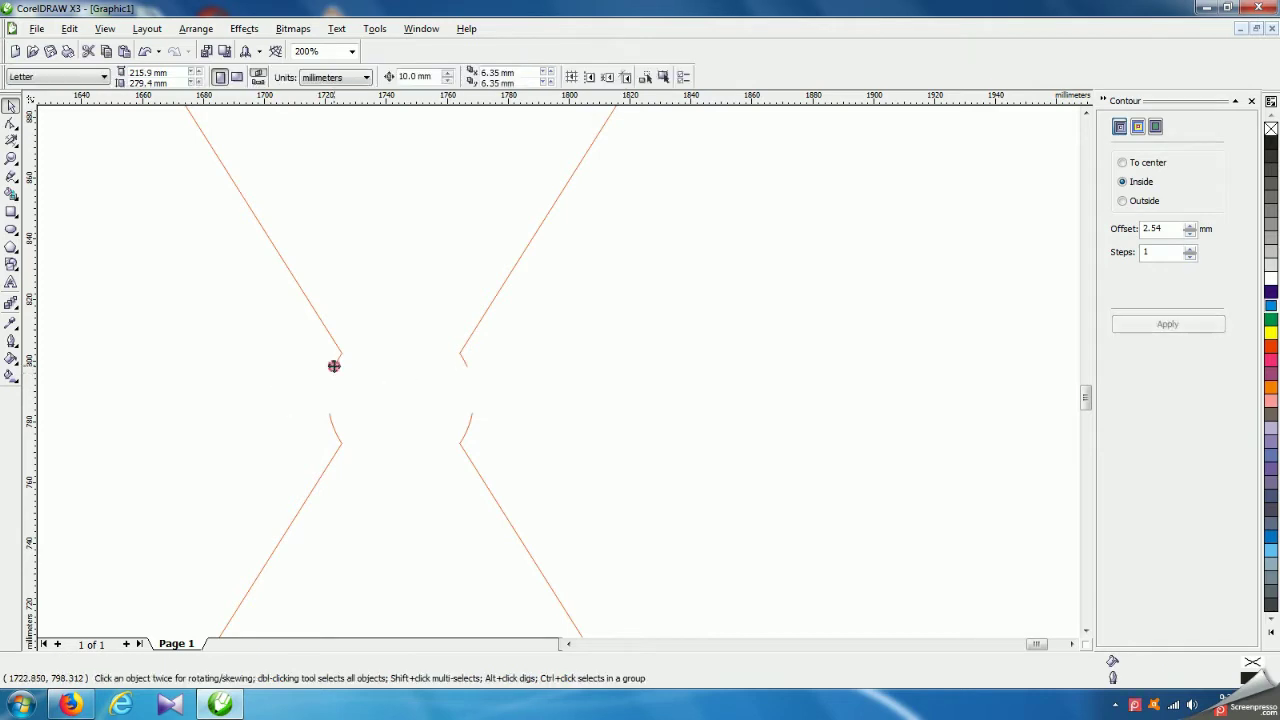
pyautogui.click(11, 122)
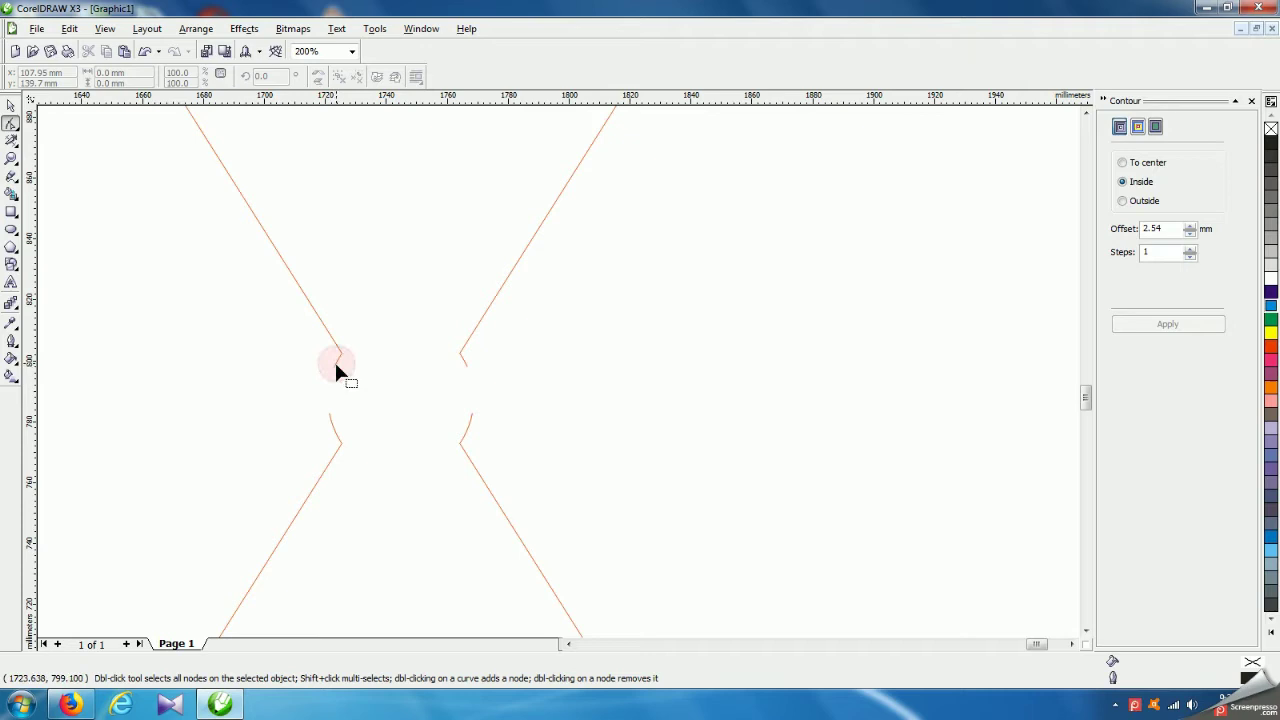
pyautogui.click(11, 105)
pyautogui.scroll(-7, 562, 376)
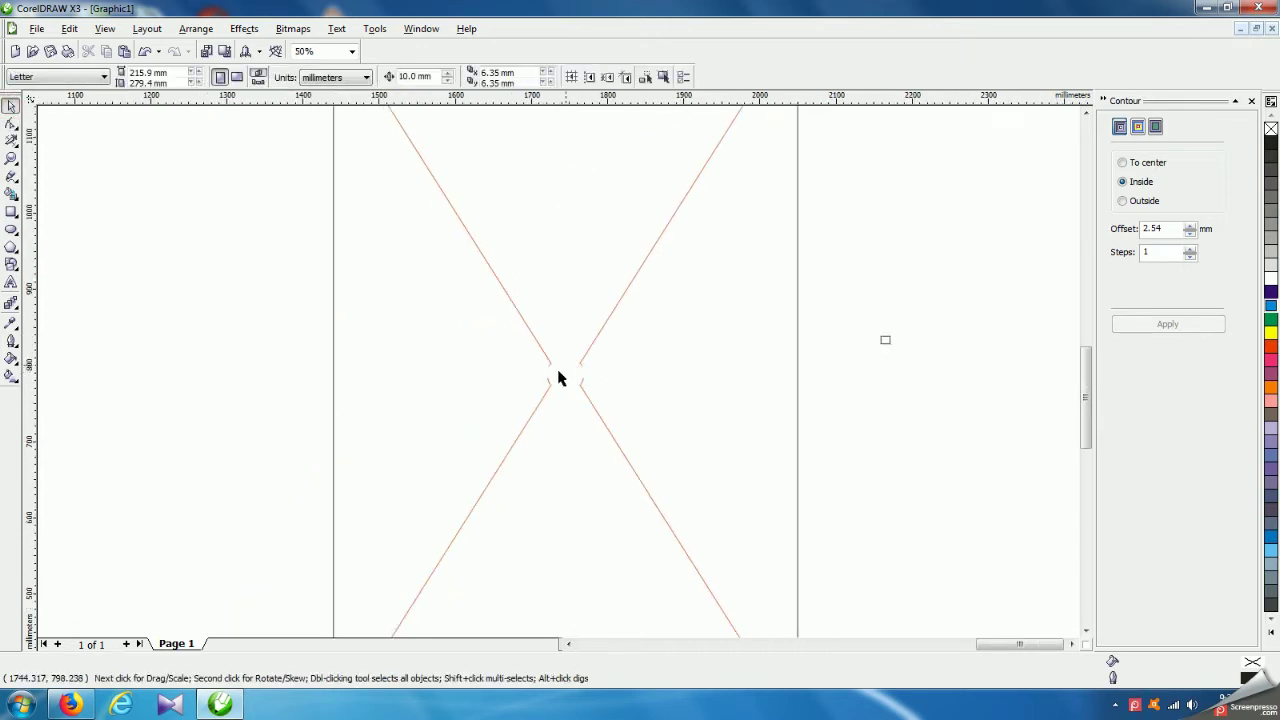
pyautogui.click(563, 349)
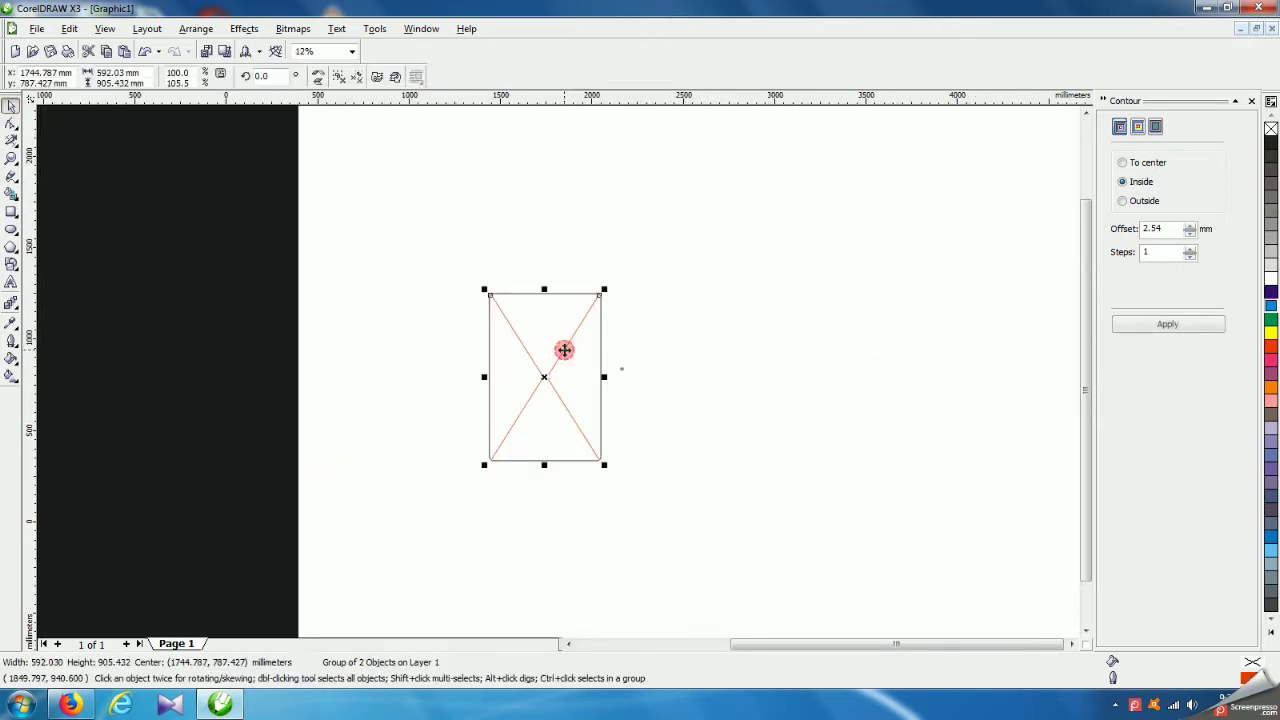
pyautogui.scroll(2, 560, 370)
pyautogui.scroll(3, 558, 381)
pyautogui.click(11, 122)
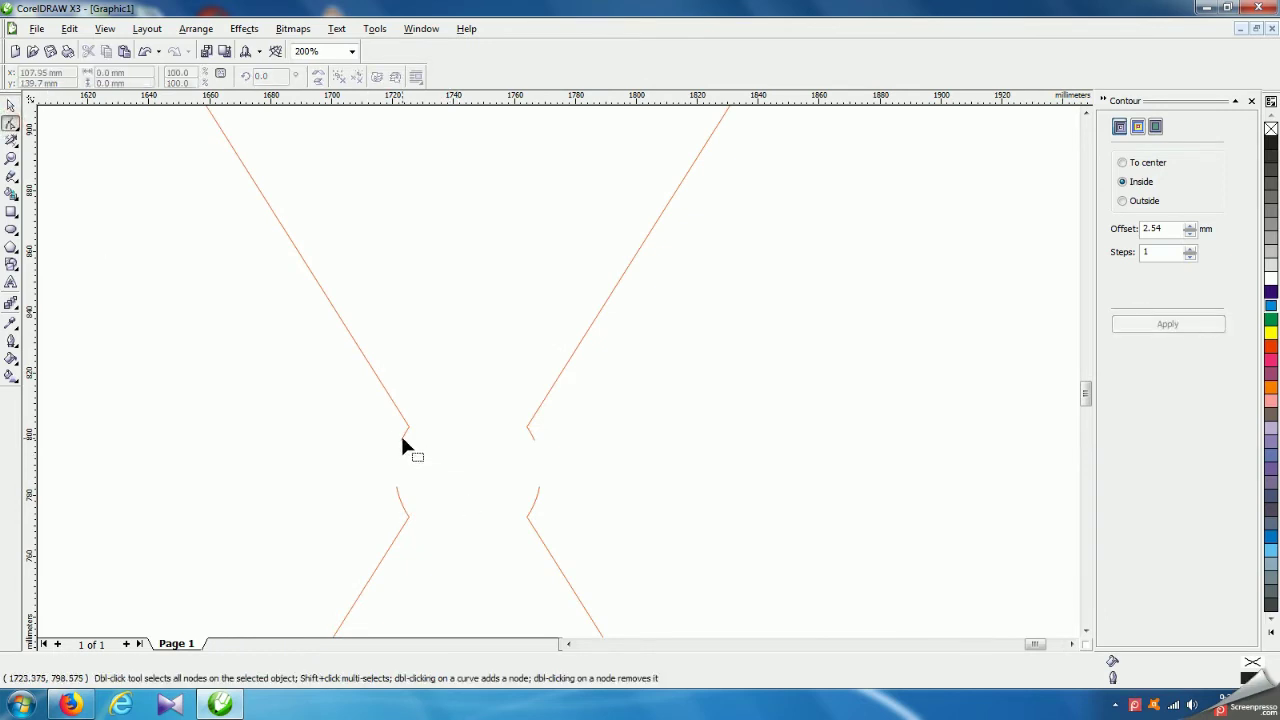
pyautogui.scroll(-7, 557, 378)
pyautogui.scroll(1, 557, 378)
pyautogui.scroll(-2, 558, 375)
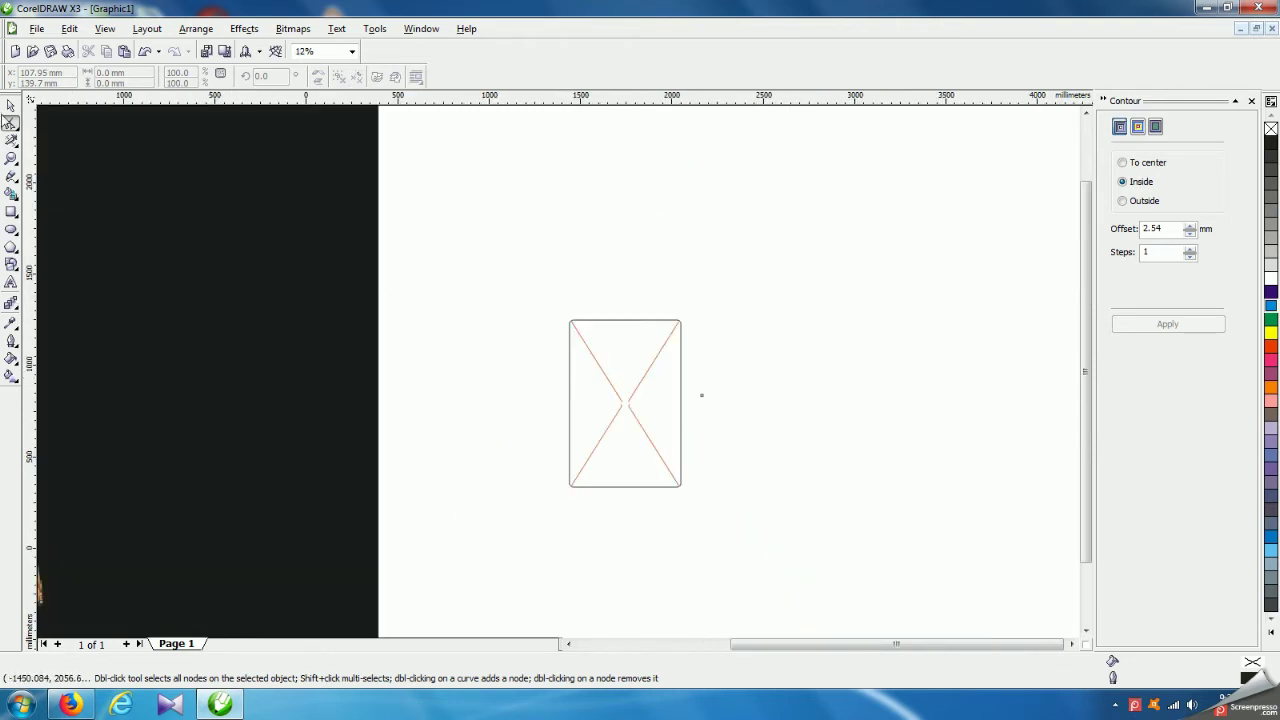
# - Ungroup the red fold-line group inside the rounded rectangle completely
pyautogui.click(10, 105)
pyautogui.click(638, 398)
pyautogui.click(198, 29)
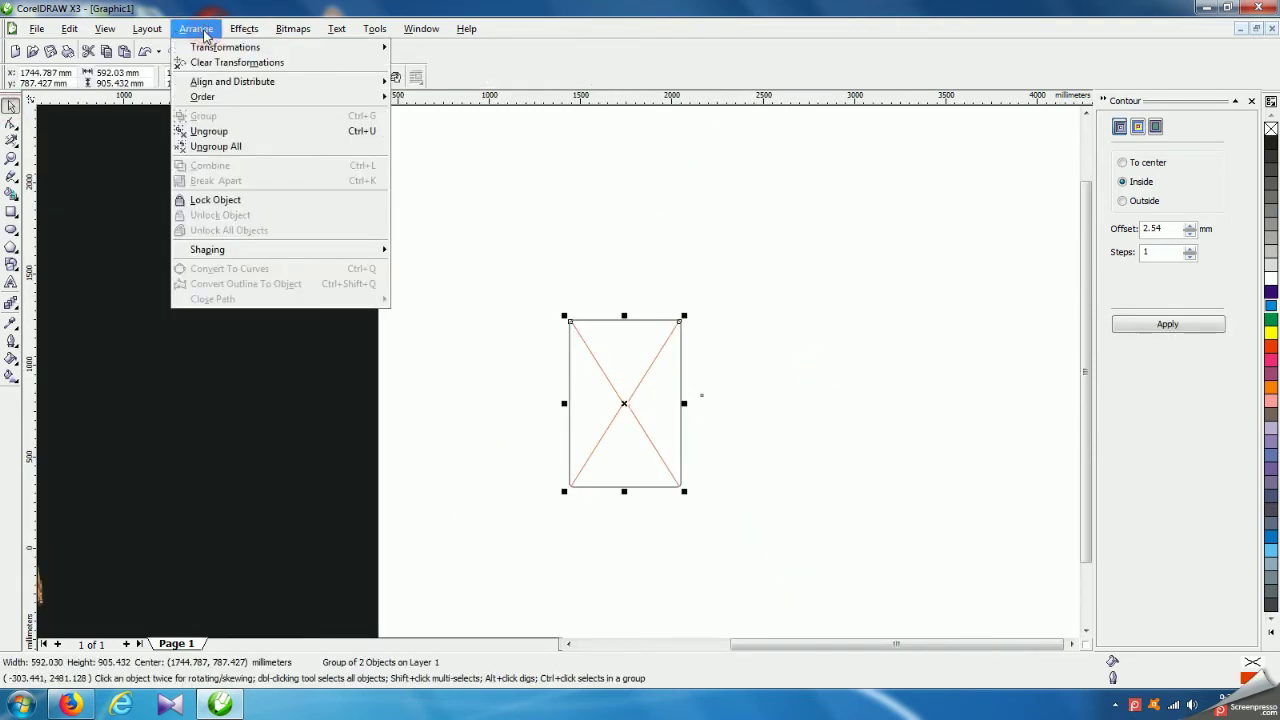
pyautogui.click(240, 146)
pyautogui.click(829, 374)
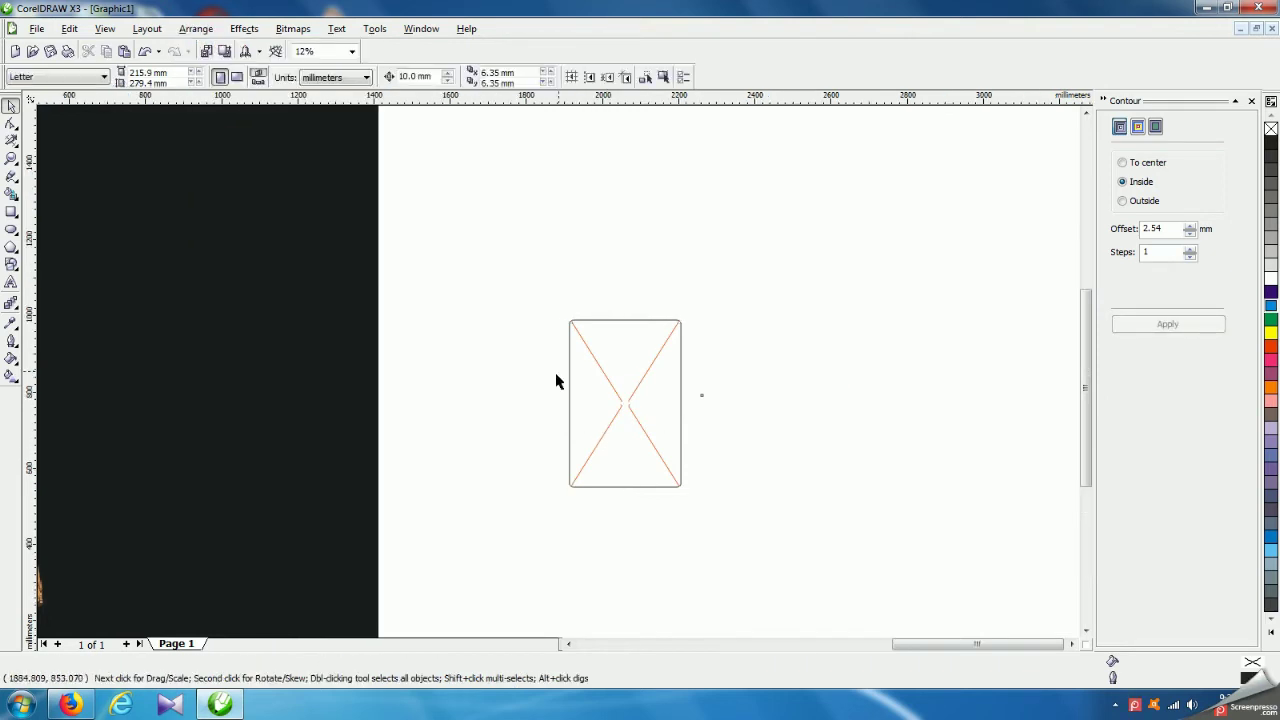
# - Delete the leftover arc end nodes of the right red curve near the panel's centre
pyautogui.scroll(5, 557, 380)
pyautogui.click(432, 412)
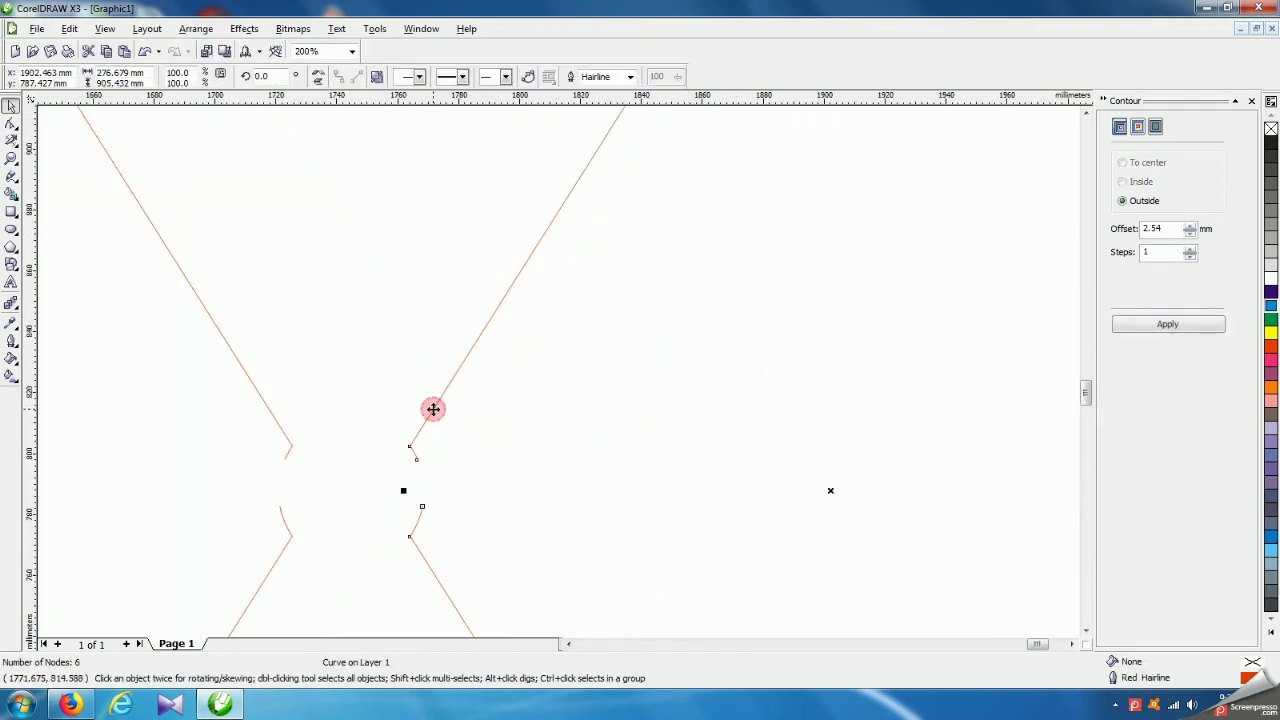
pyautogui.click(10, 124)
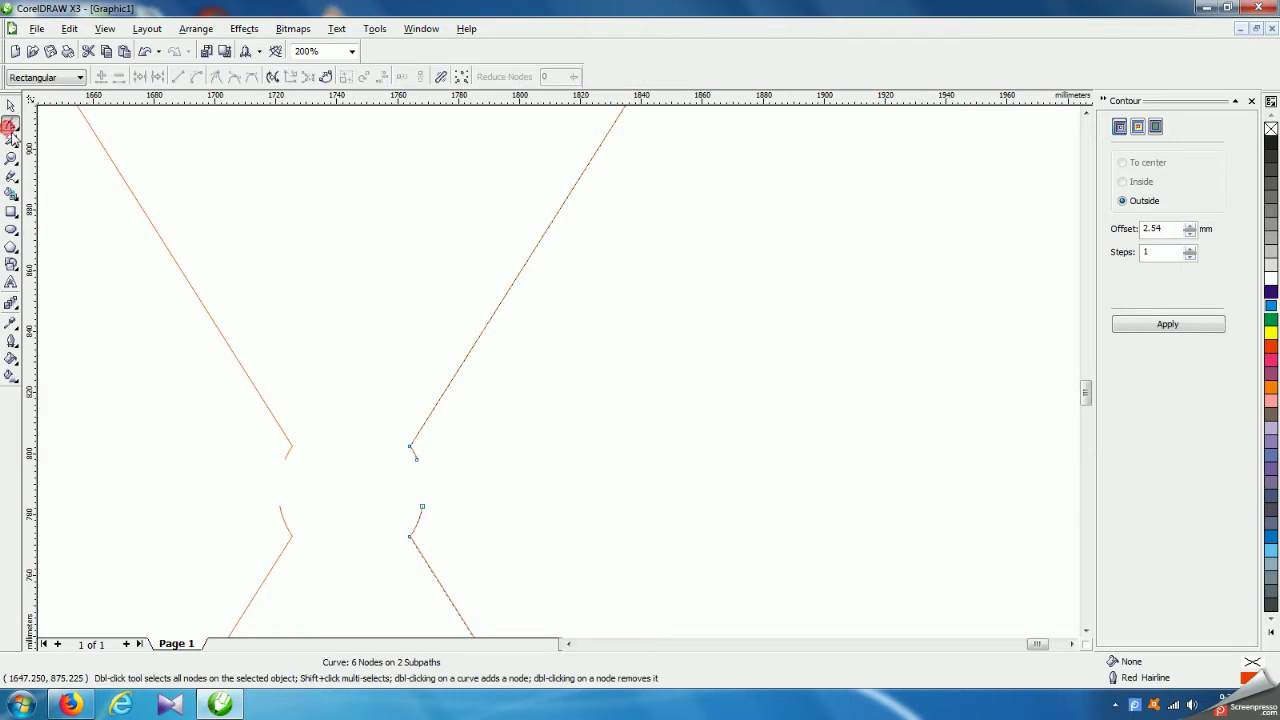
pyautogui.click(414, 464)
pyautogui.moveTo(427, 462); pyautogui.dragTo(443, 515)
pyautogui.press('Delete')
pyautogui.press('Delete')
# - Delete the leftover arc end nodes of the left red curve near the panel's centre
pyautogui.click(279, 513)
pyautogui.moveTo(254, 494); pyautogui.dragTo(303, 528)
pyautogui.press('Delete')
pyautogui.moveTo(265, 457); pyautogui.dragTo(290, 481)
pyautogui.press('Delete')
pyautogui.scroll(-4, 575, 357)
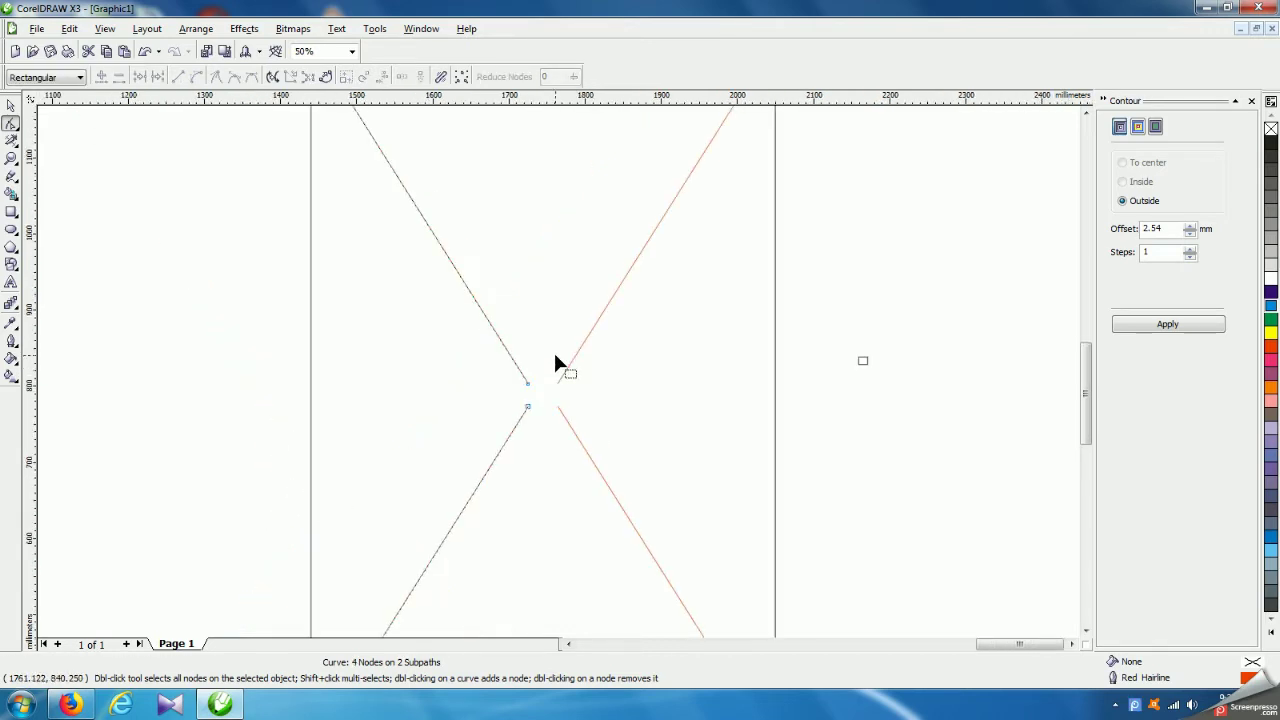
# - Check the size of the small rectangle beside the panel
pyautogui.click(11, 105)
pyautogui.click(593, 190)
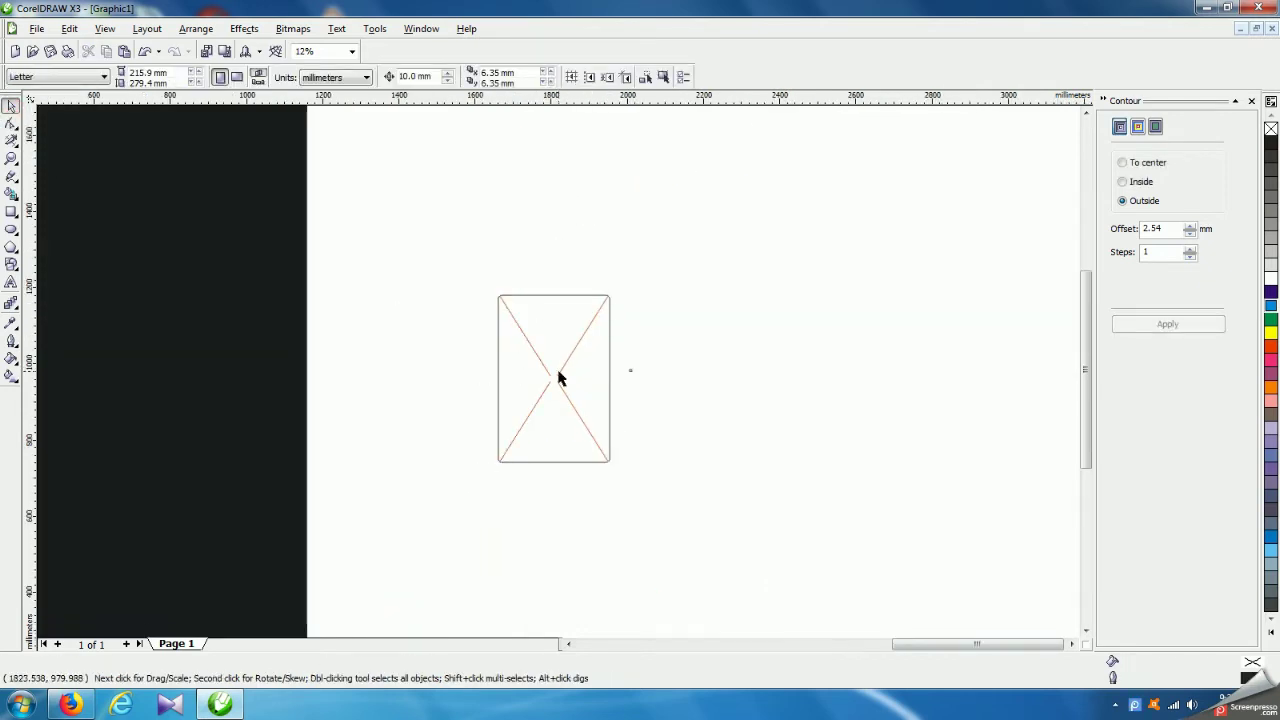
pyautogui.scroll(2, 560, 374)
pyautogui.scroll(-1, 646, 410)
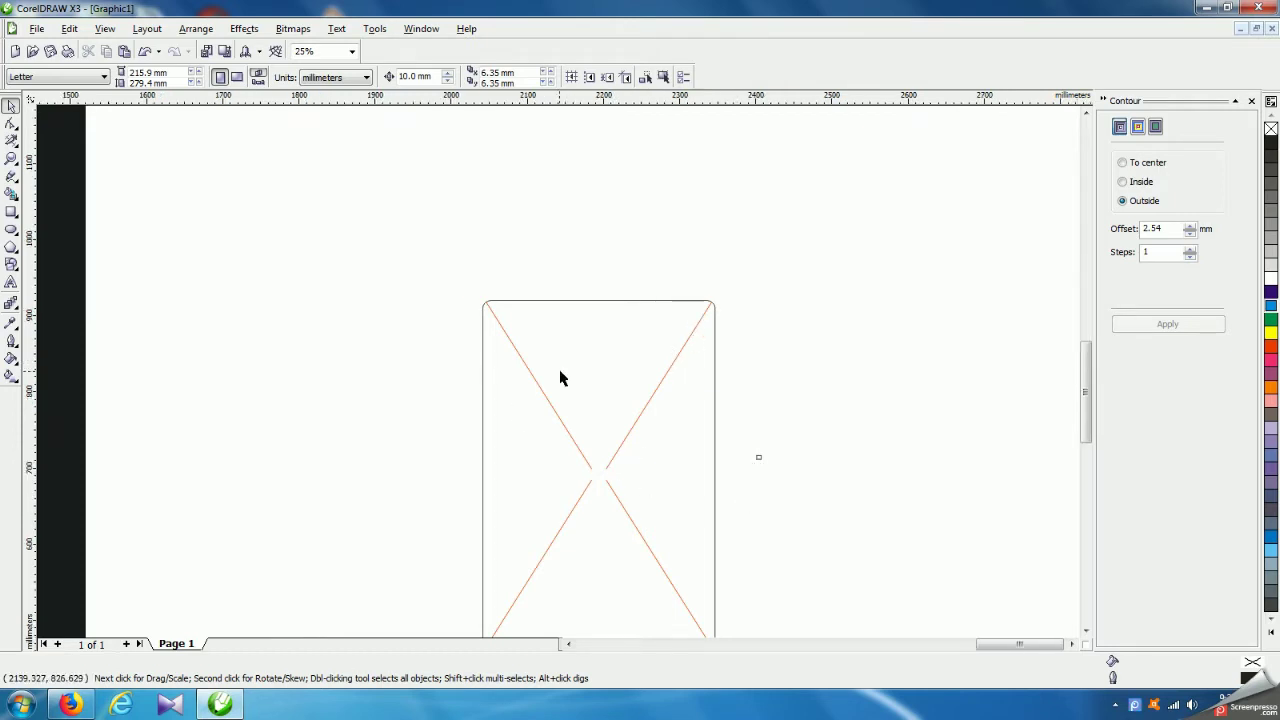
pyautogui.scroll(1, 560, 374)
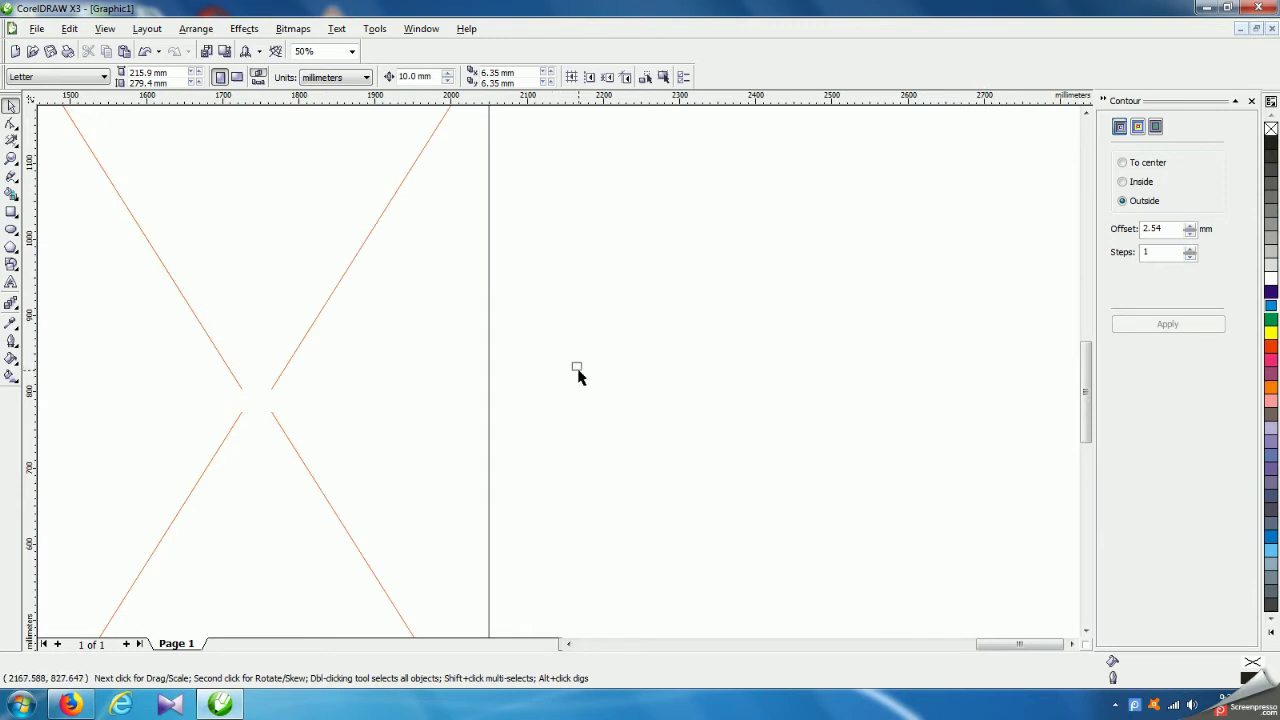
pyautogui.click(578, 372)
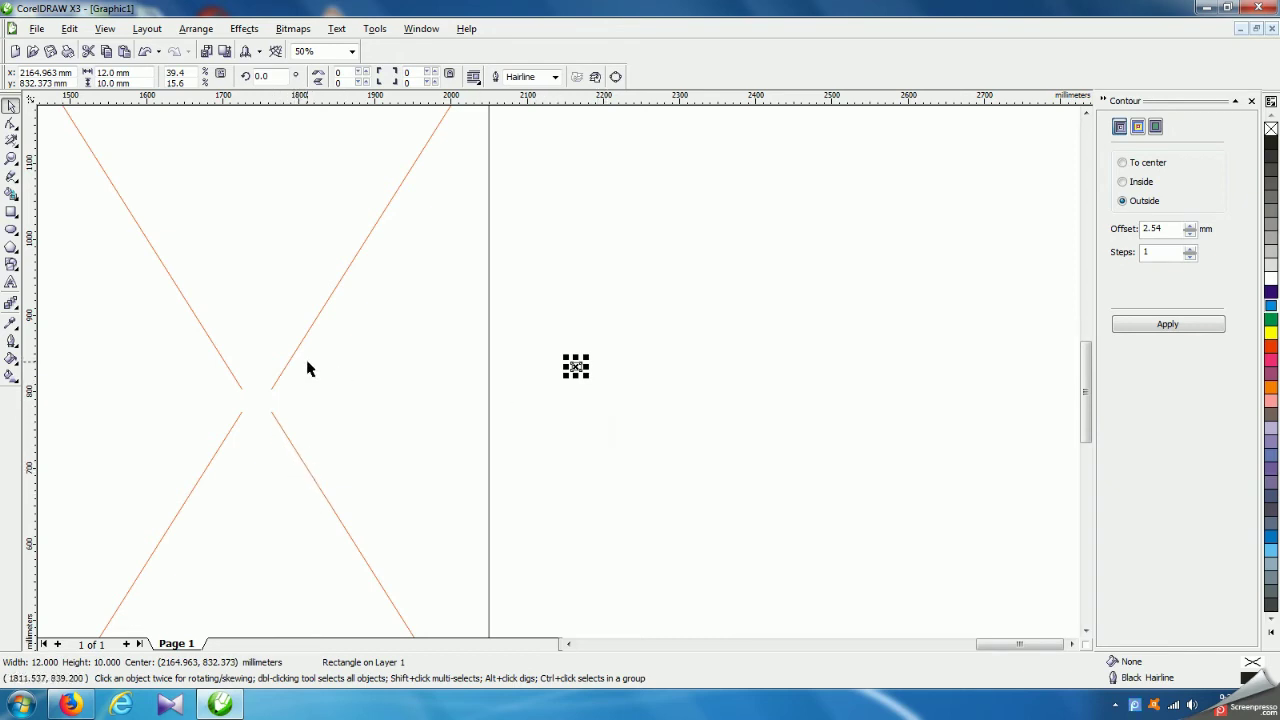
pyautogui.scroll(-2, 337, 351)
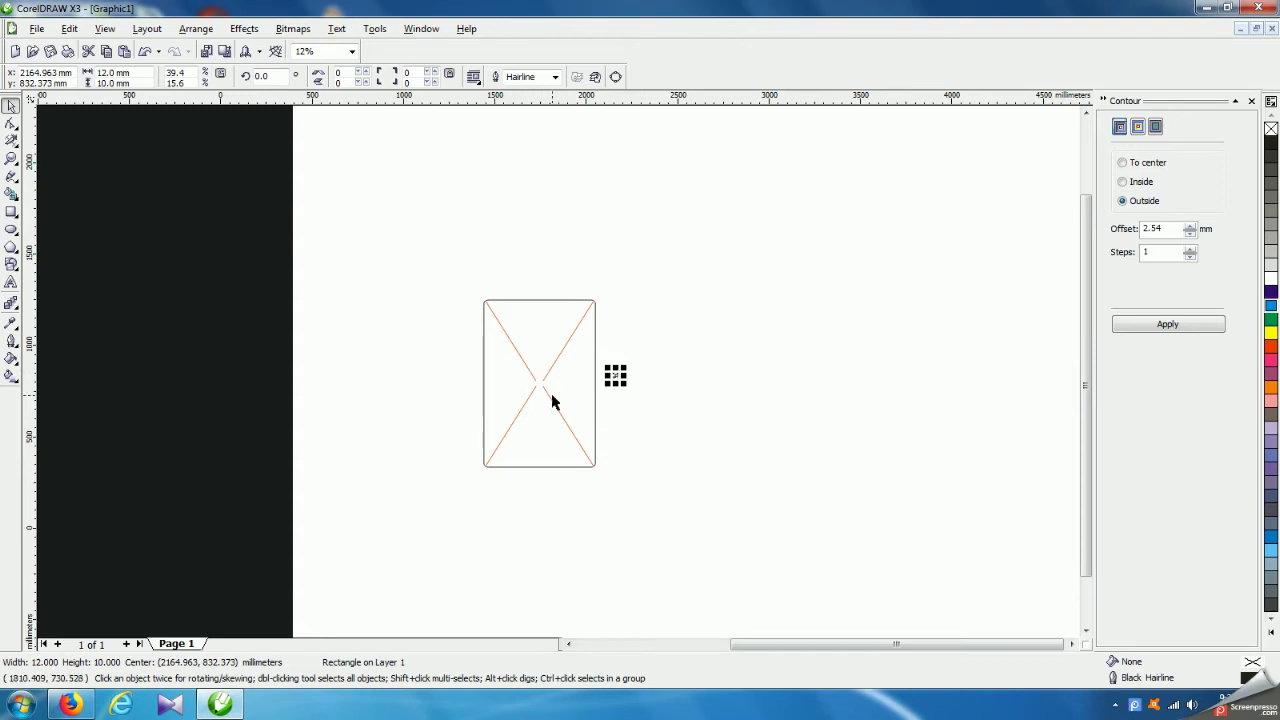
pyautogui.click(667, 411)
pyautogui.scroll(1, 560, 376)
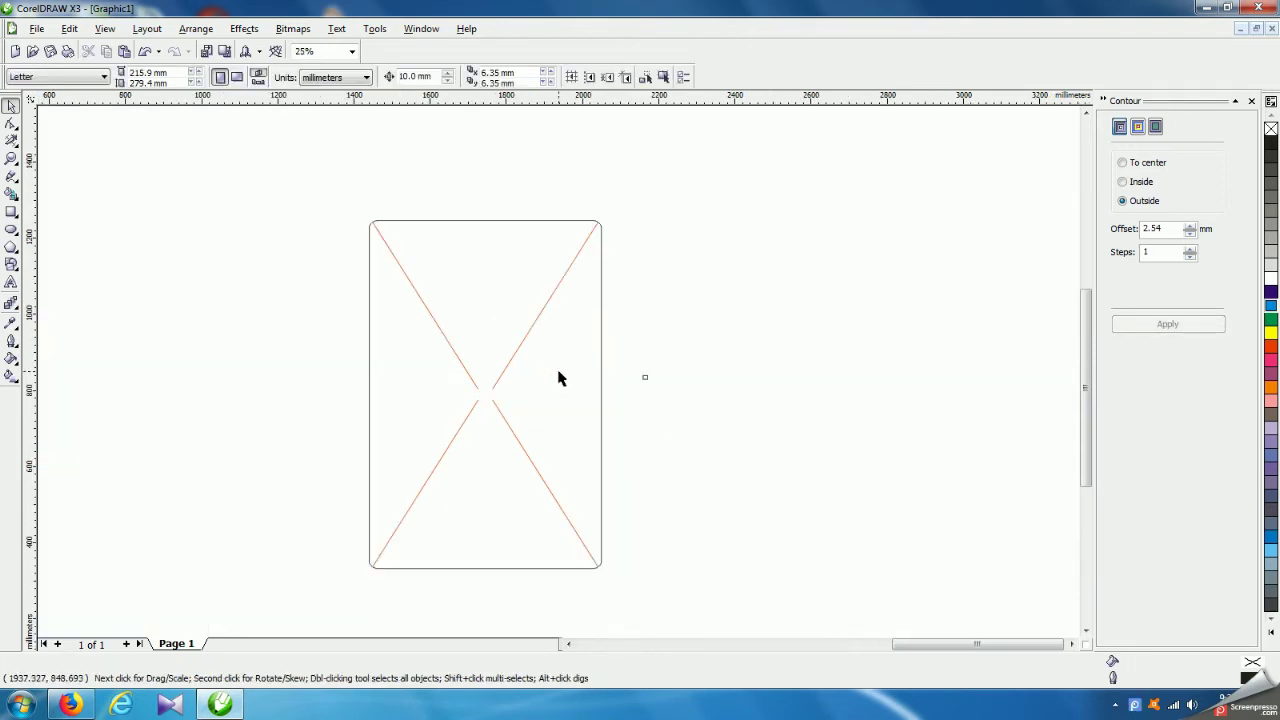
# - Apply a one-step outside contour with a 6 mm offset to both red fold-line curves
pyautogui.click(473, 384)
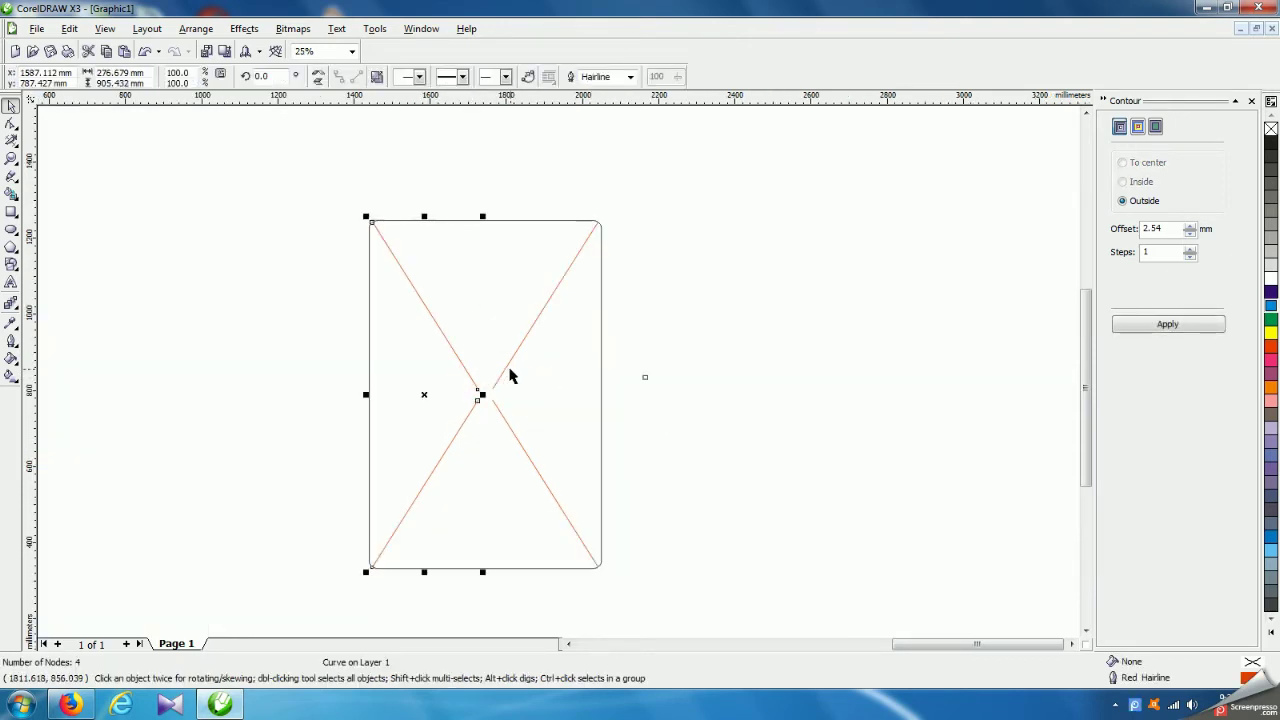
pyautogui.hotkey('ctrl', 'a')
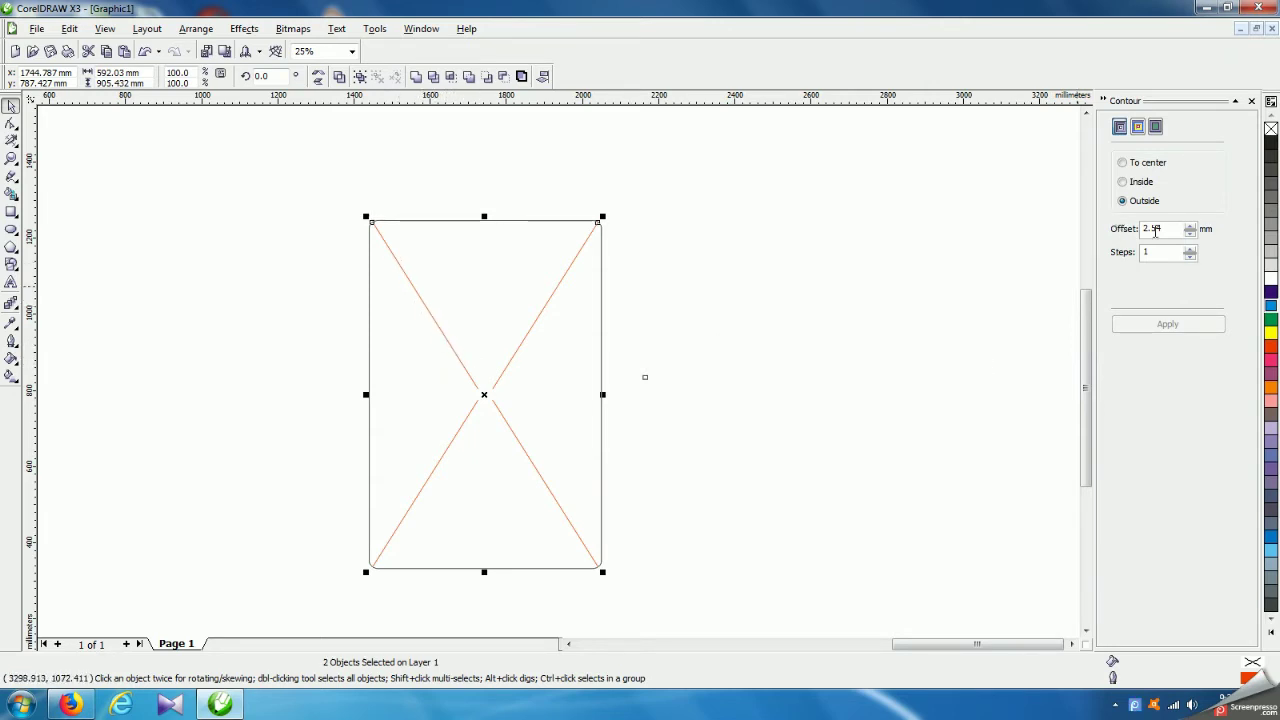
pyautogui.doubleClick(1167, 231)
pyautogui.write('6')
pyautogui.click(840, 320)
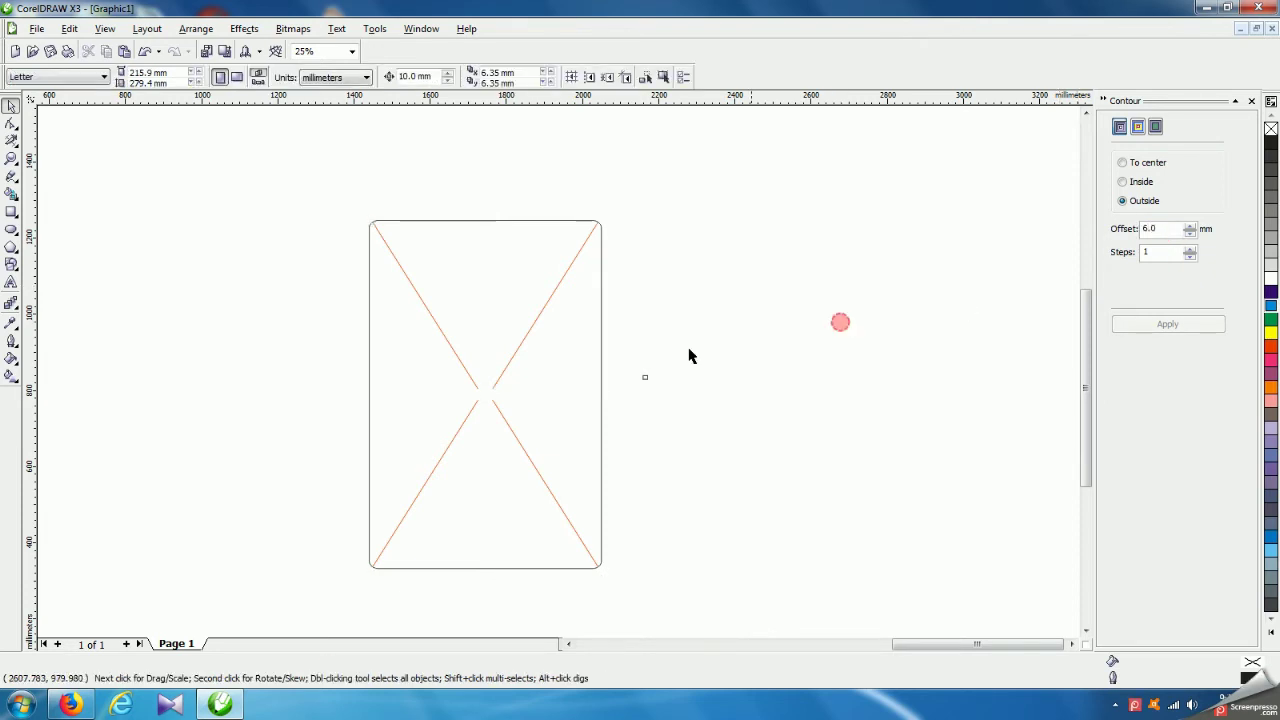
pyautogui.click(511, 365)
pyautogui.click(1169, 330)
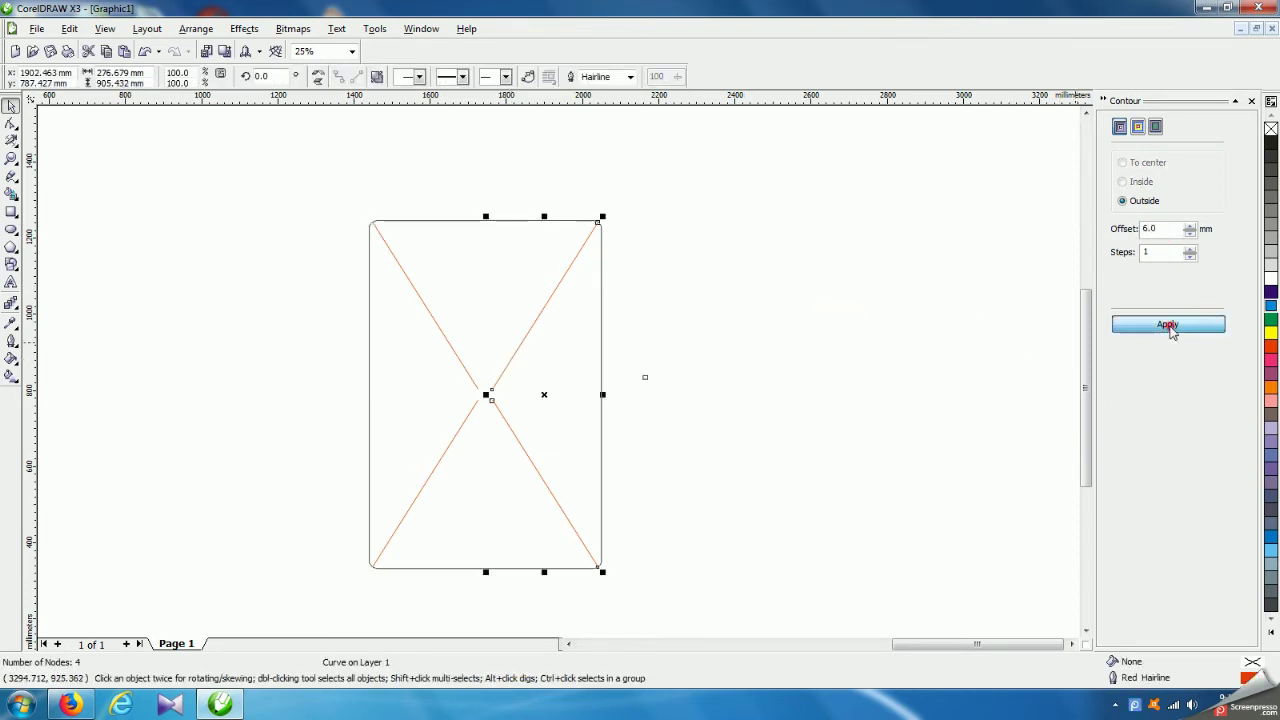
pyautogui.click(464, 364)
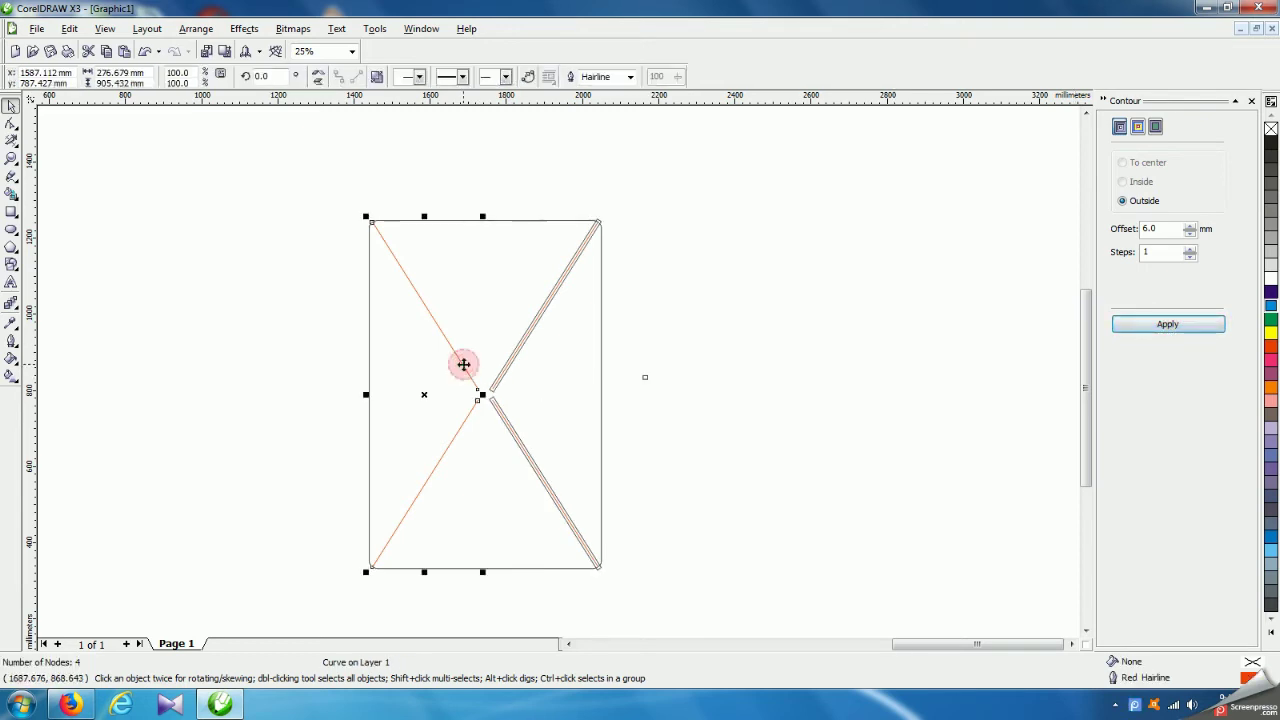
pyautogui.click(1168, 328)
pyautogui.click(940, 330)
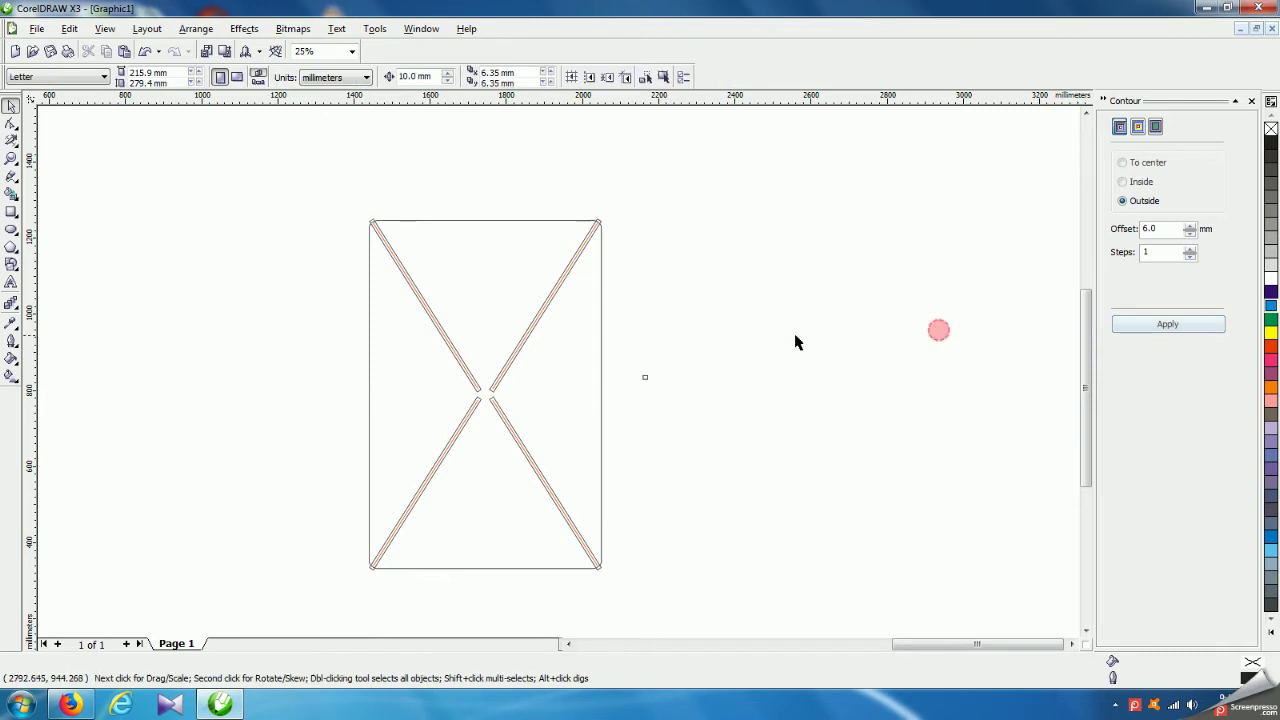
pyautogui.click(520, 358)
pyautogui.moveTo(549, 394); pyautogui.dragTo(837, 414)
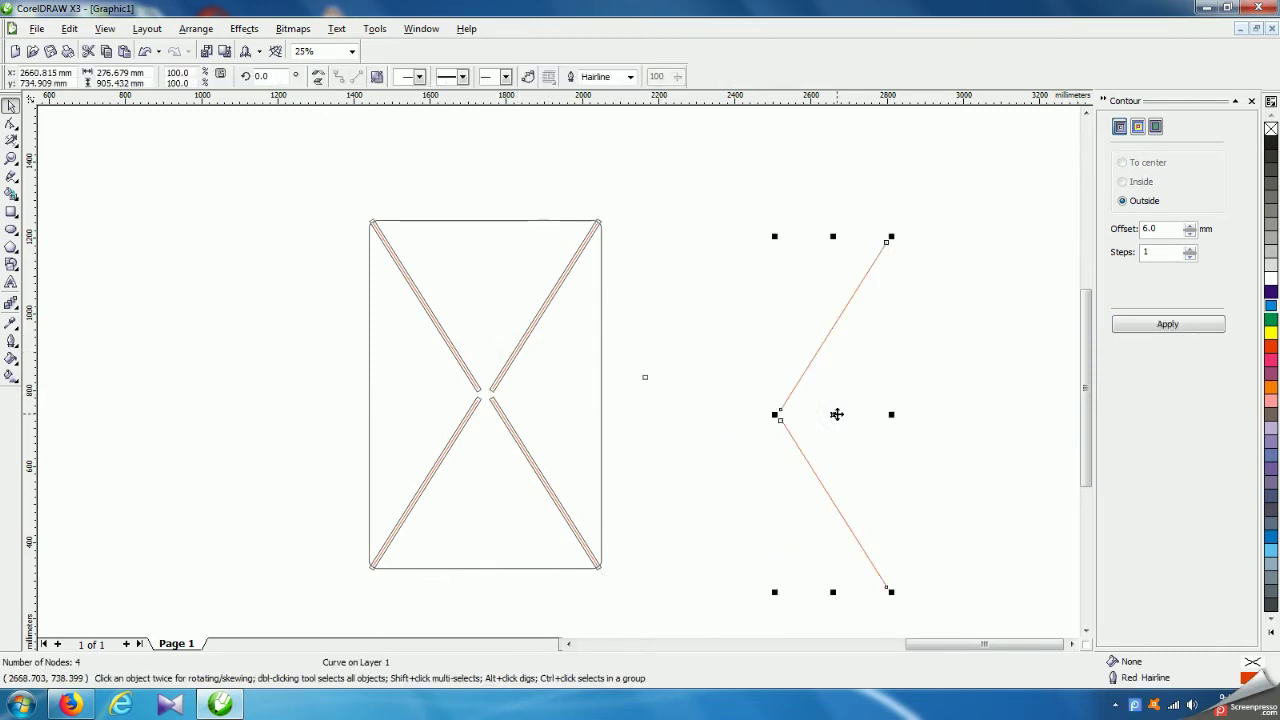
pyautogui.press('Delete')
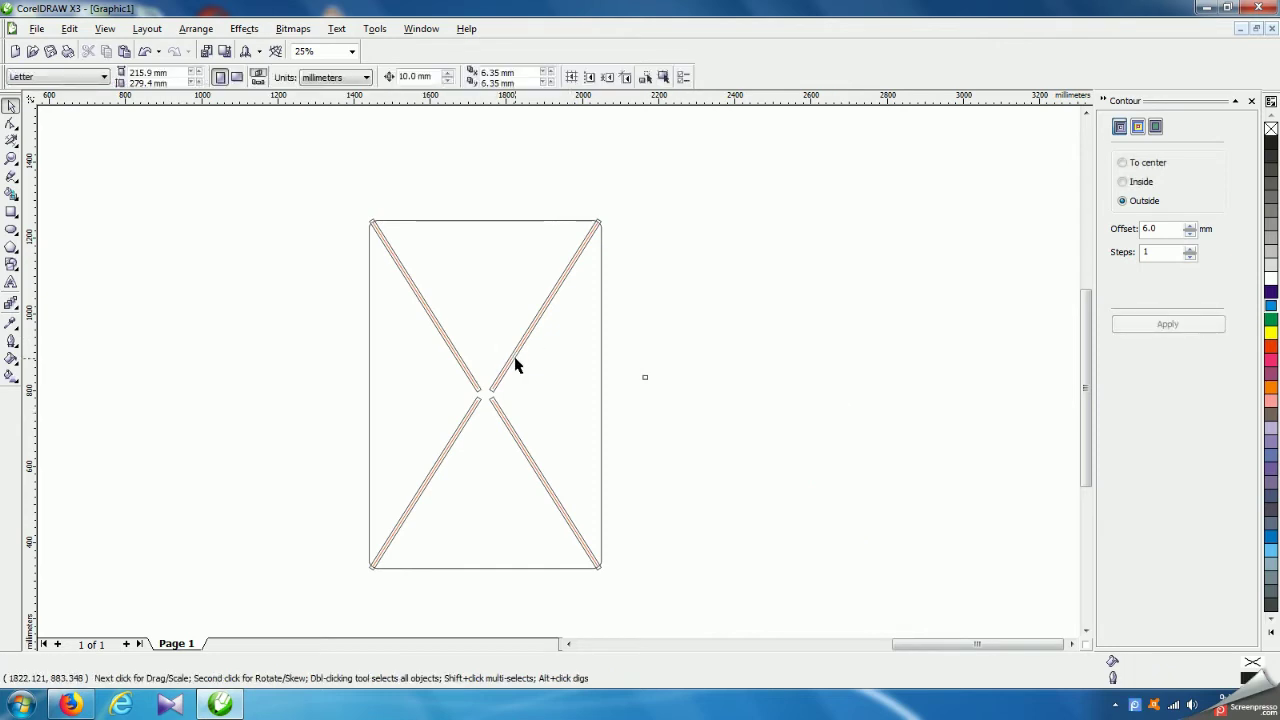
# - Break the two contour groups apart so the black outlines separate from the red fold lines
pyautogui.click(515, 365)
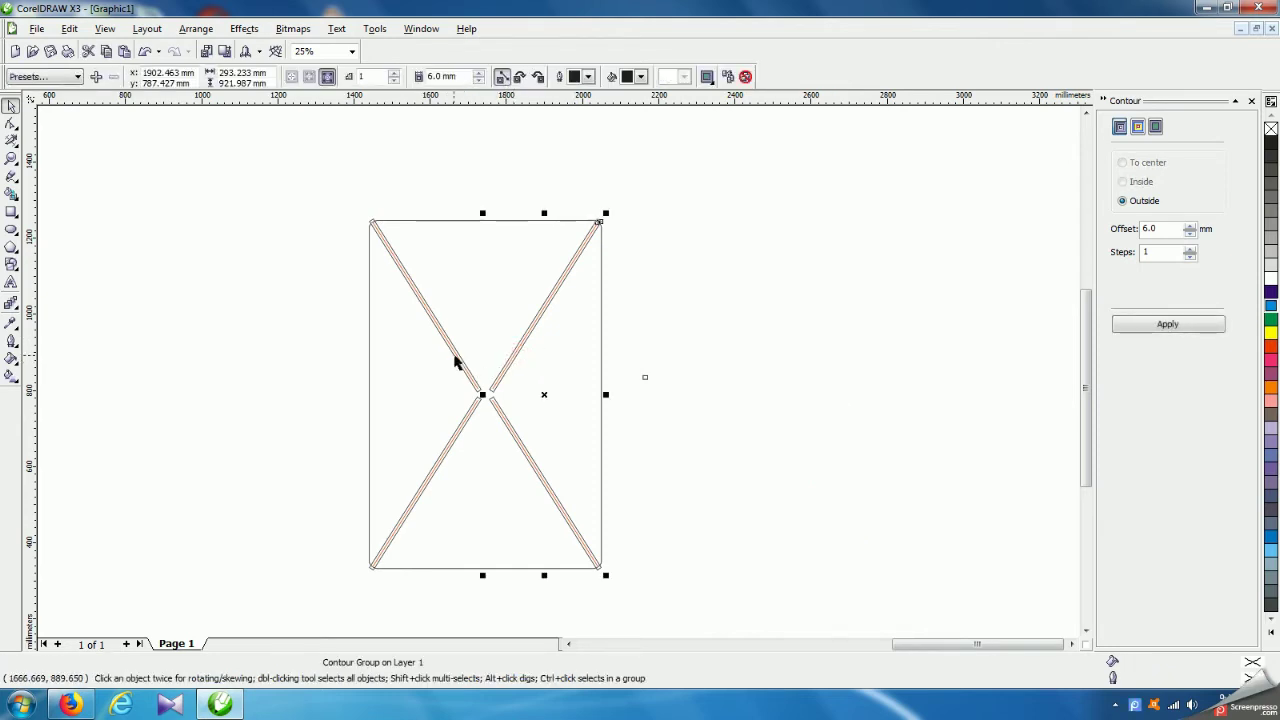
pyautogui.hotkey('ctrl', 'a')
pyautogui.click(196, 28)
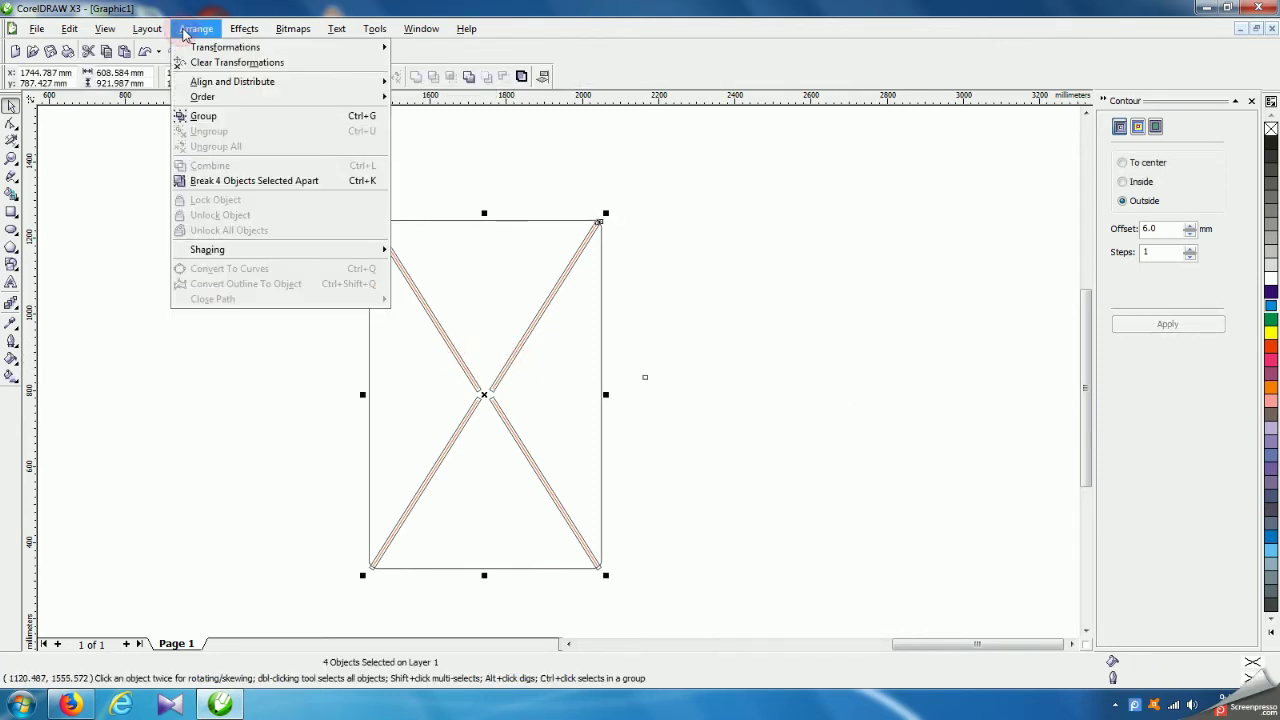
pyautogui.click(220, 181)
pyautogui.click(189, 254)
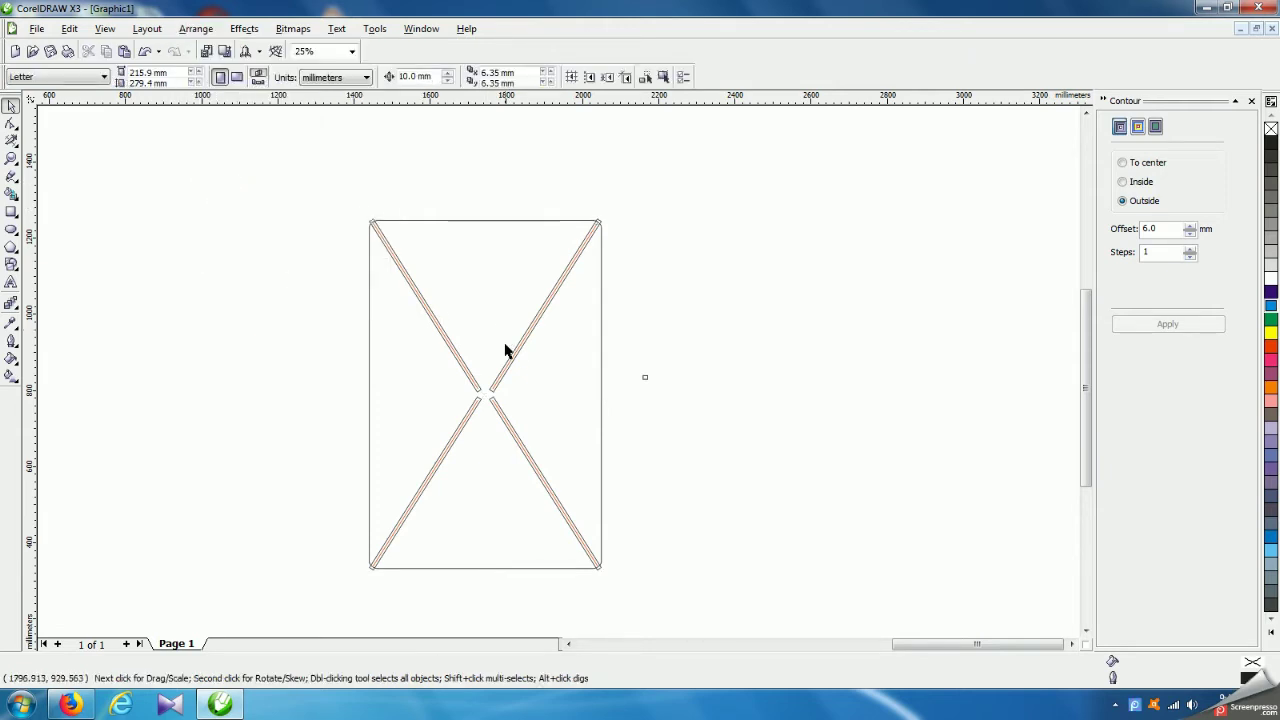
# - Place a copy of the black contour outline from the panel's right half beside the panel
pyautogui.moveTo(520, 357); pyautogui.dragTo(825, 354)
pyautogui.press('Delete')
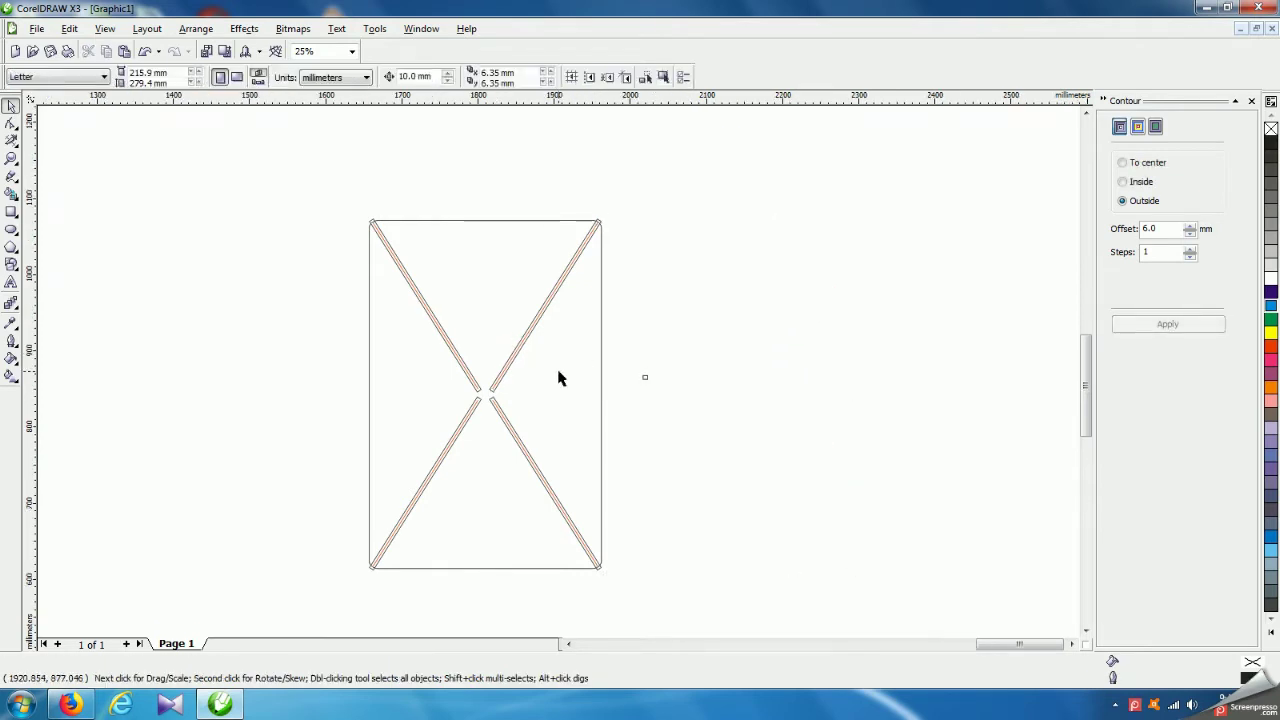
pyautogui.scroll(3, 530, 372)
pyautogui.click(426, 362)
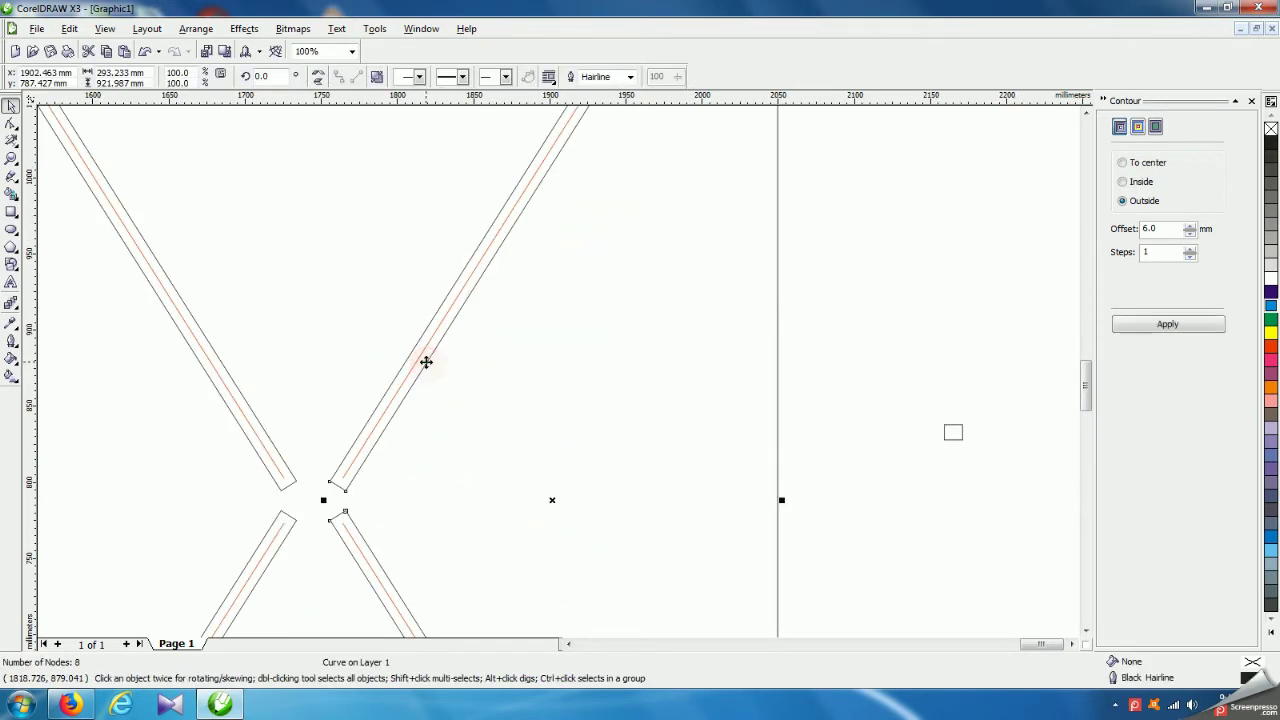
pyautogui.scroll(-3, 558, 372)
pyautogui.moveTo(590, 410); pyautogui.dragTo(849, 374)
# - Break the copied contour outline apart into two separate strips
pyautogui.click(192, 28)
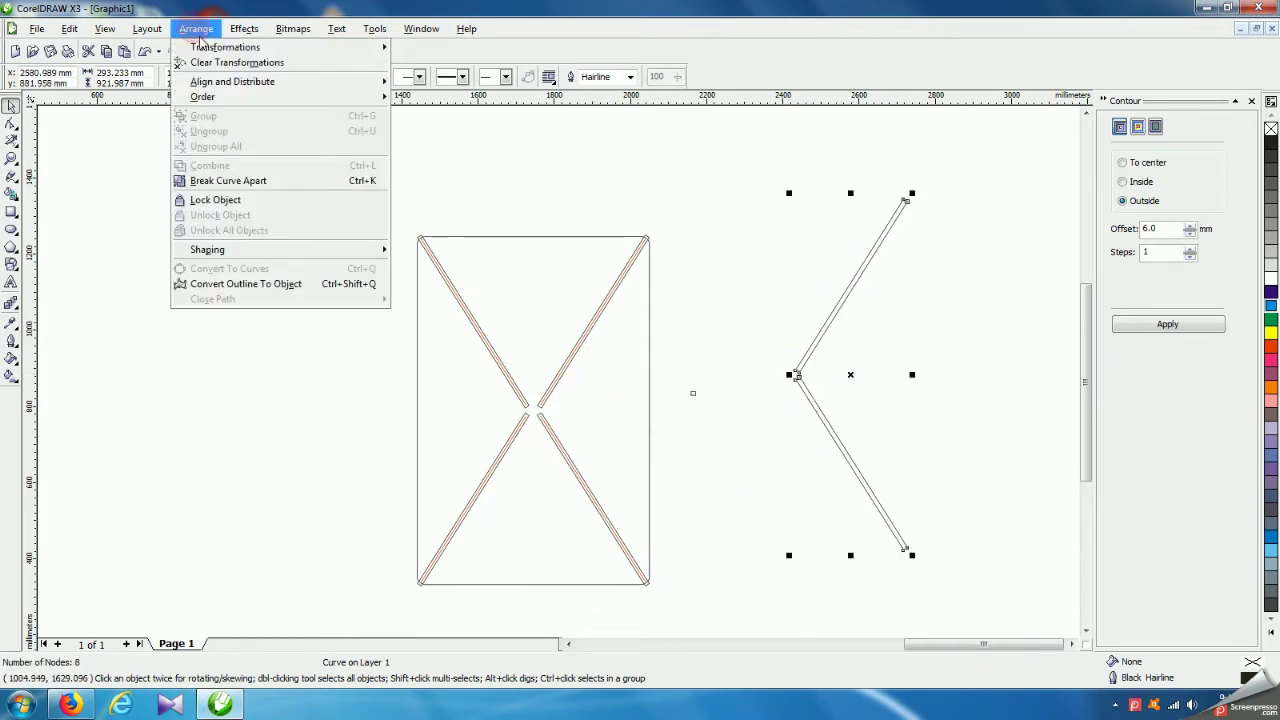
pyautogui.click(234, 183)
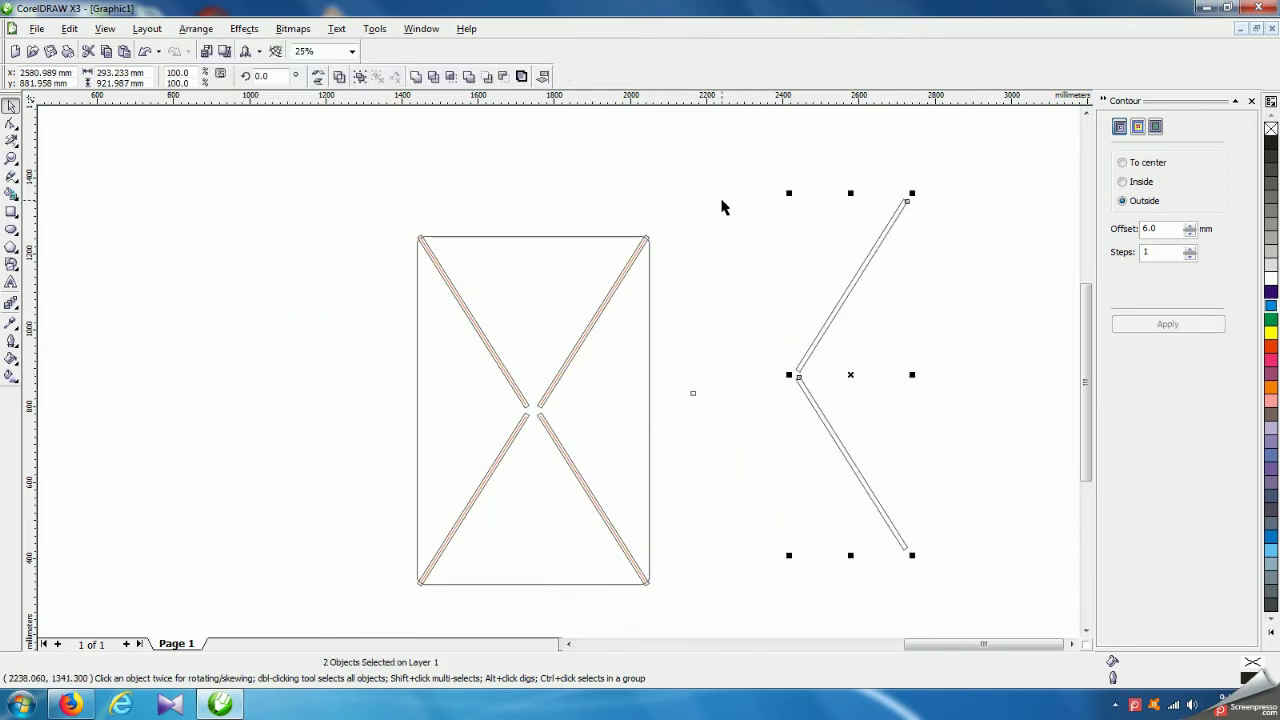
pyautogui.click(757, 200)
# - Rotate the upper strip beside the panel about its centre to about 301.1 degrees, nearly horizontal
pyautogui.click(838, 318)
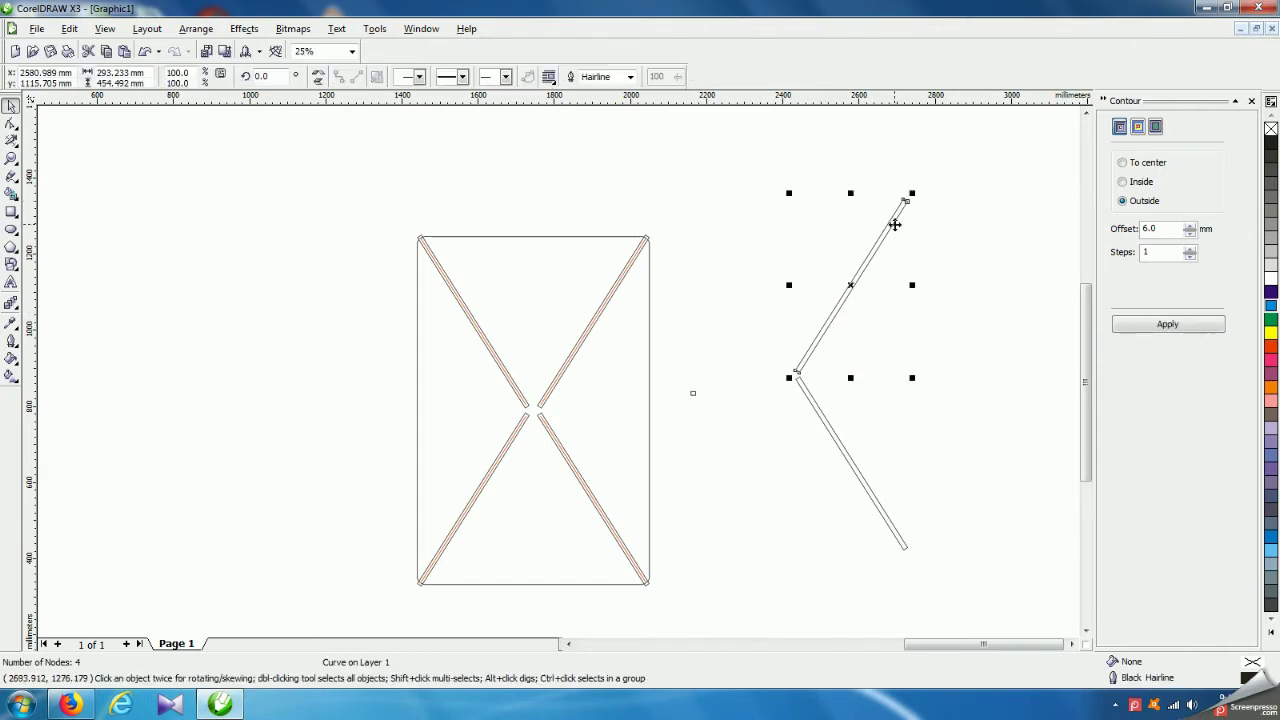
pyautogui.click(851, 285)
pyautogui.moveTo(911, 194); pyautogui.dragTo(965, 293)
pyautogui.click(874, 326)
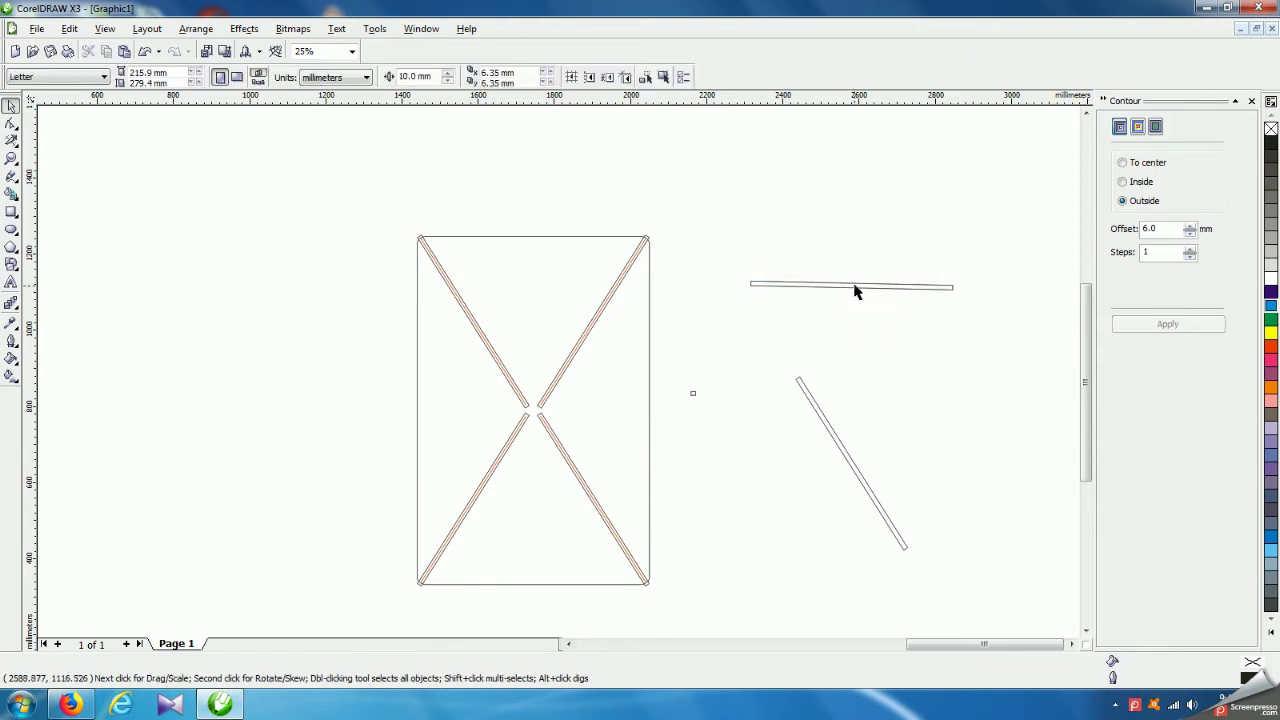
# - Add a horizontal guideline beside the panel and move the nearly horizontal strip so its centre sits on it
pyautogui.click(836, 287)
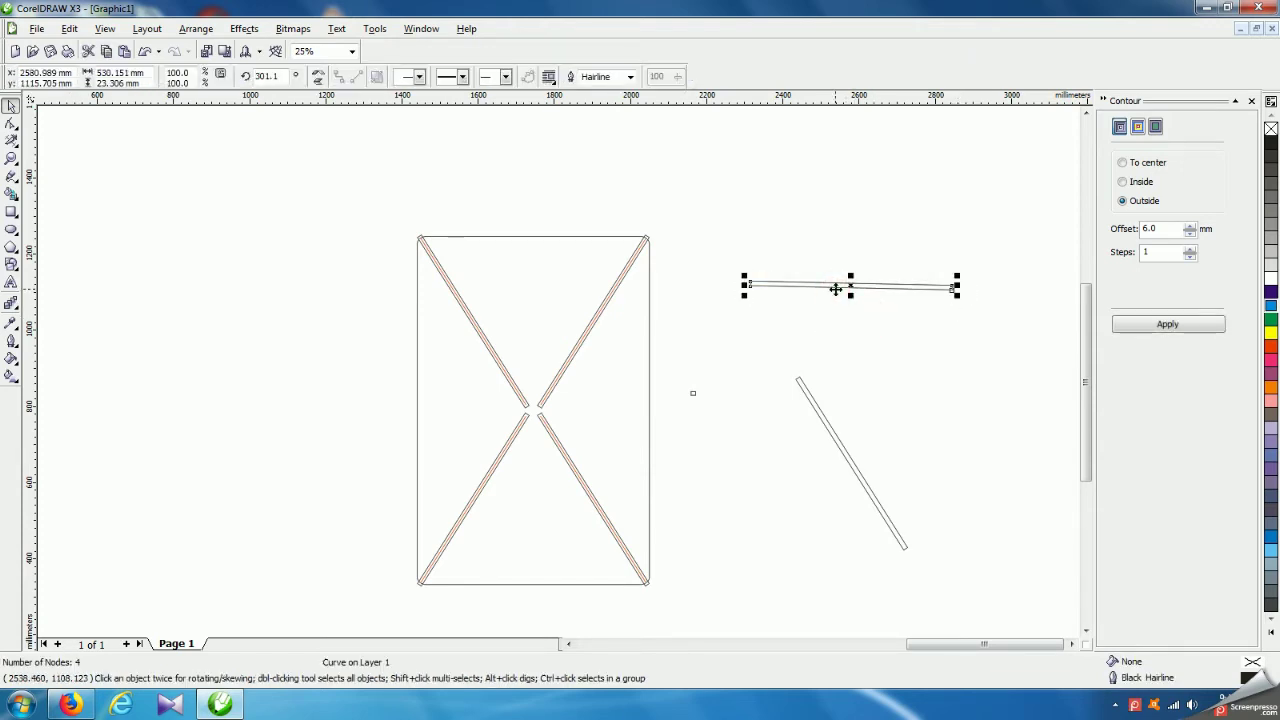
pyautogui.scroll(1, 560, 374)
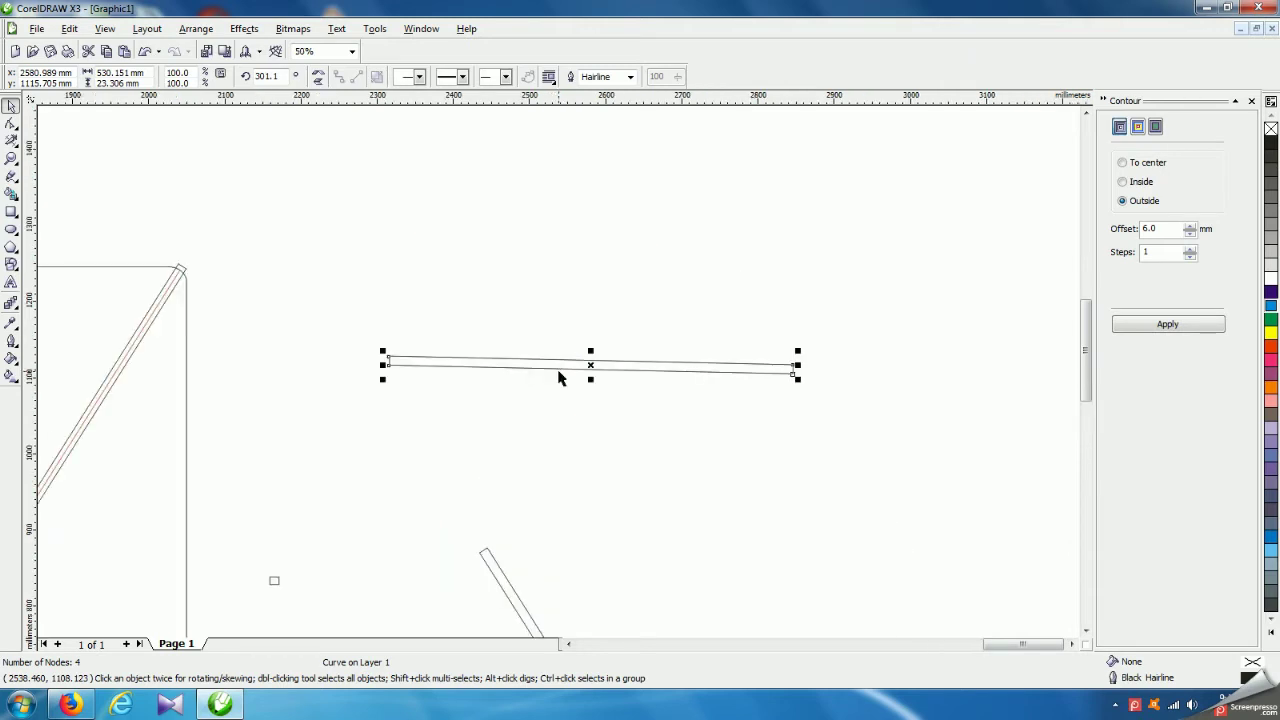
pyautogui.scroll(1, 560, 371)
pyautogui.moveTo(533, 100); pyautogui.dragTo(556, 423)
pyautogui.click(566, 378)
pyautogui.moveTo(564, 373); pyautogui.dragTo(566, 423)
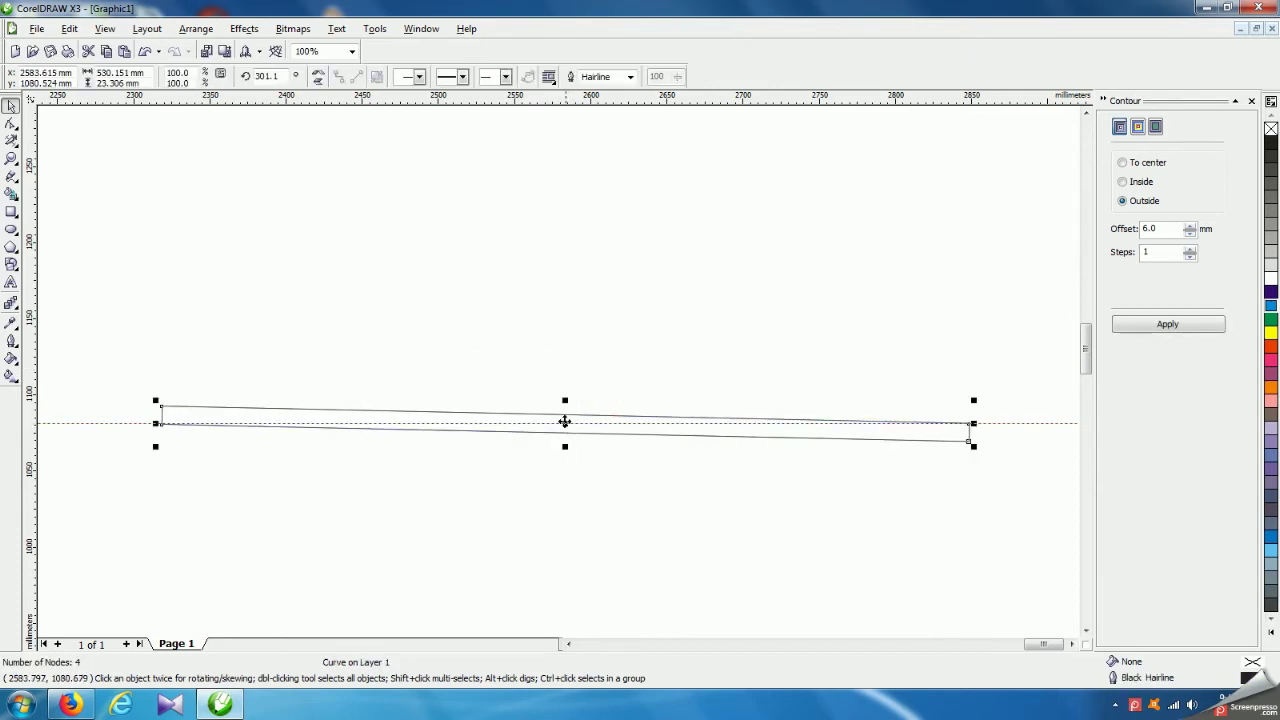
# - Rotate the strip about its centre to about 302.7 degrees and align its upper edge with the guideline
pyautogui.click(566, 423)
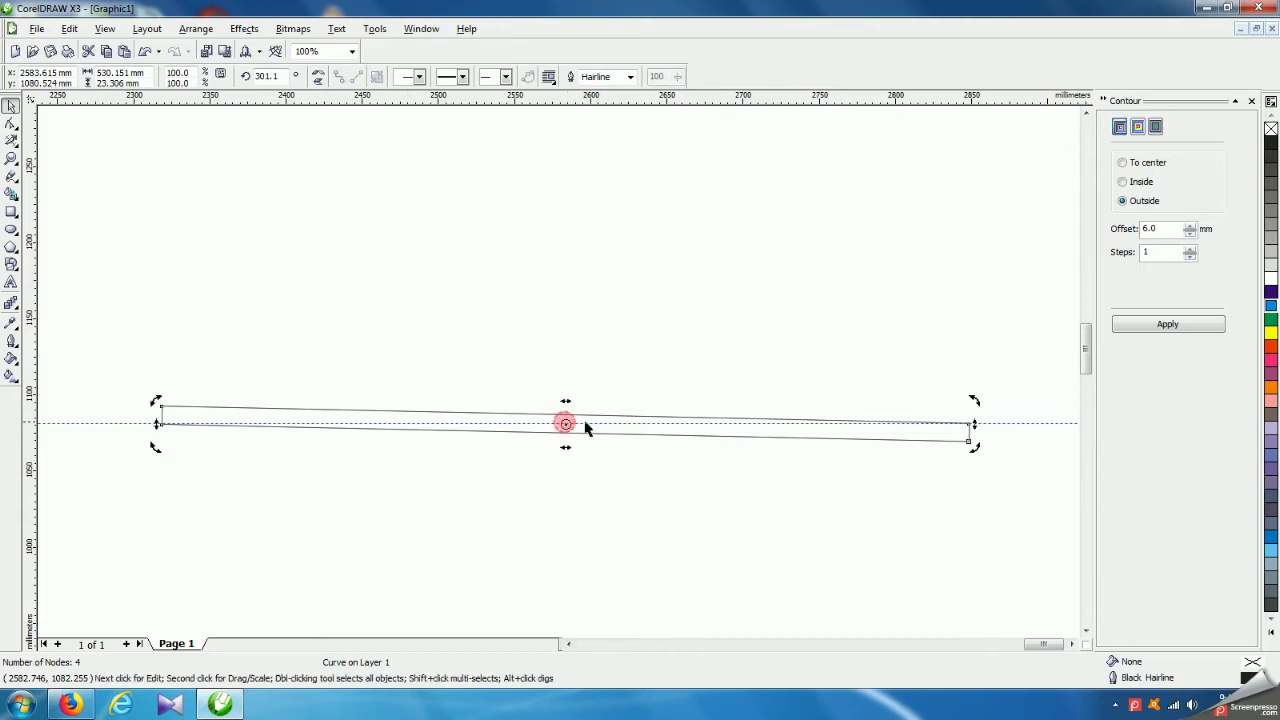
pyautogui.moveTo(974, 400); pyautogui.dragTo(975, 390)
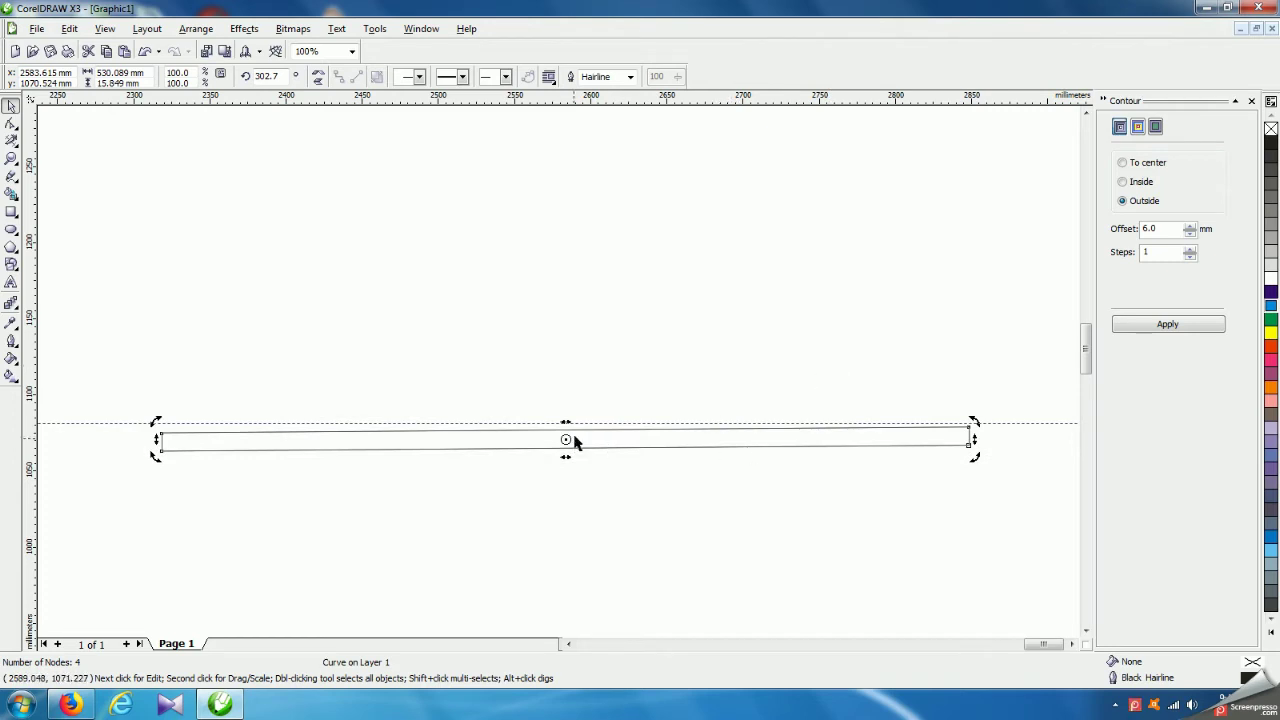
pyautogui.scroll(2, 569, 434)
pyautogui.moveTo(553, 345); pyautogui.dragTo(557, 317)
pyautogui.hotkey('ctrl', 'z')
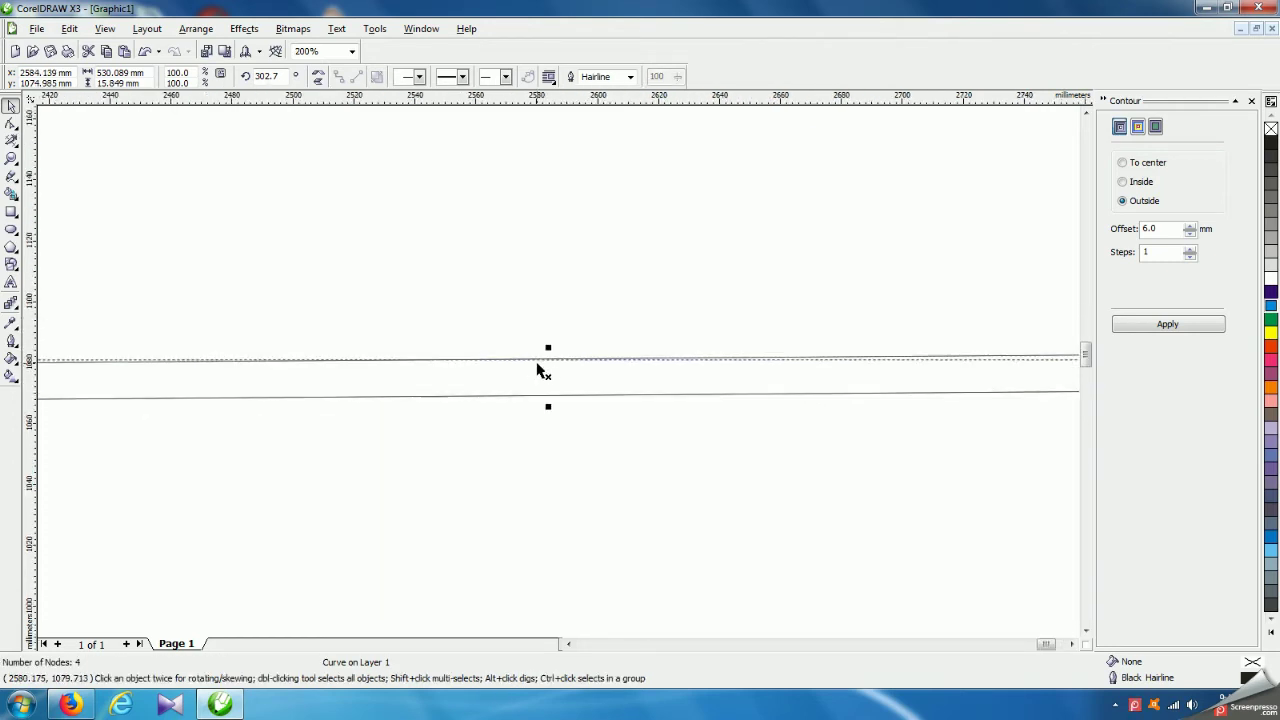
# - Fine-tune the strip's rotation to about 302.2 degrees so its upper edge runs parallel to the guideline
pyautogui.click(551, 375)
pyautogui.scroll(-2, 577, 374)
pyautogui.scroll(1, 612, 372)
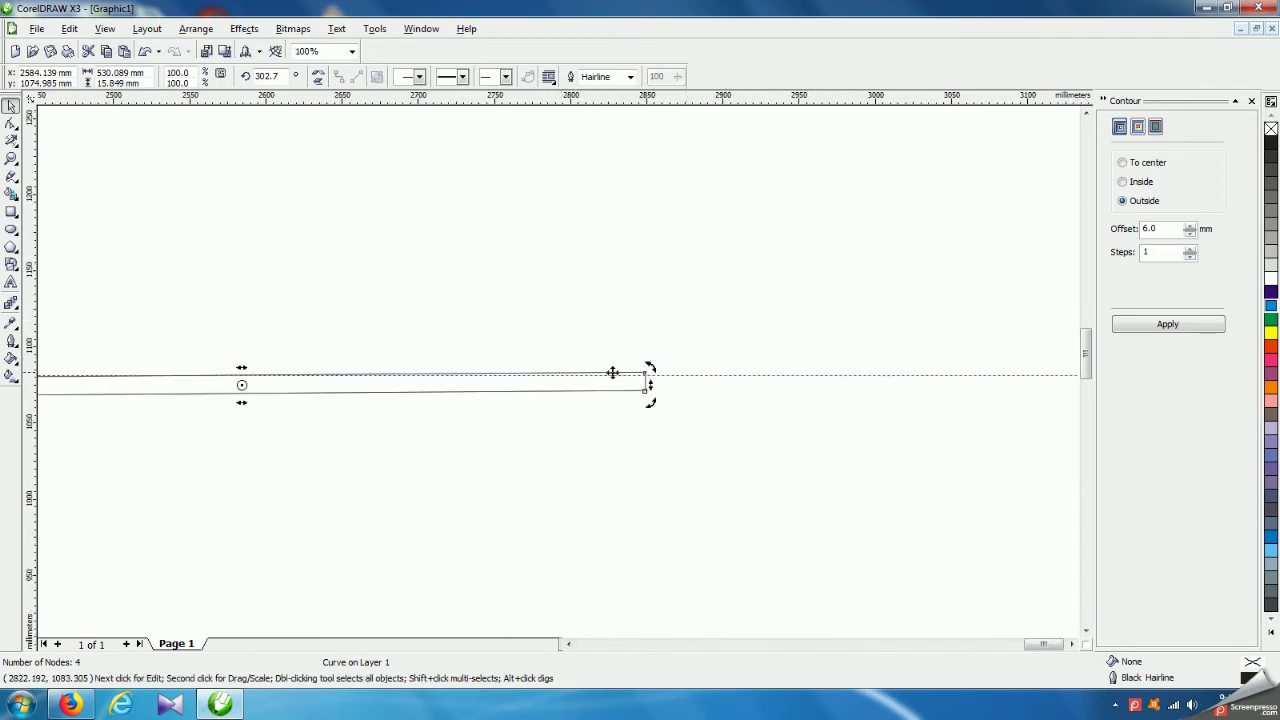
pyautogui.moveTo(653, 363); pyautogui.dragTo(654, 369)
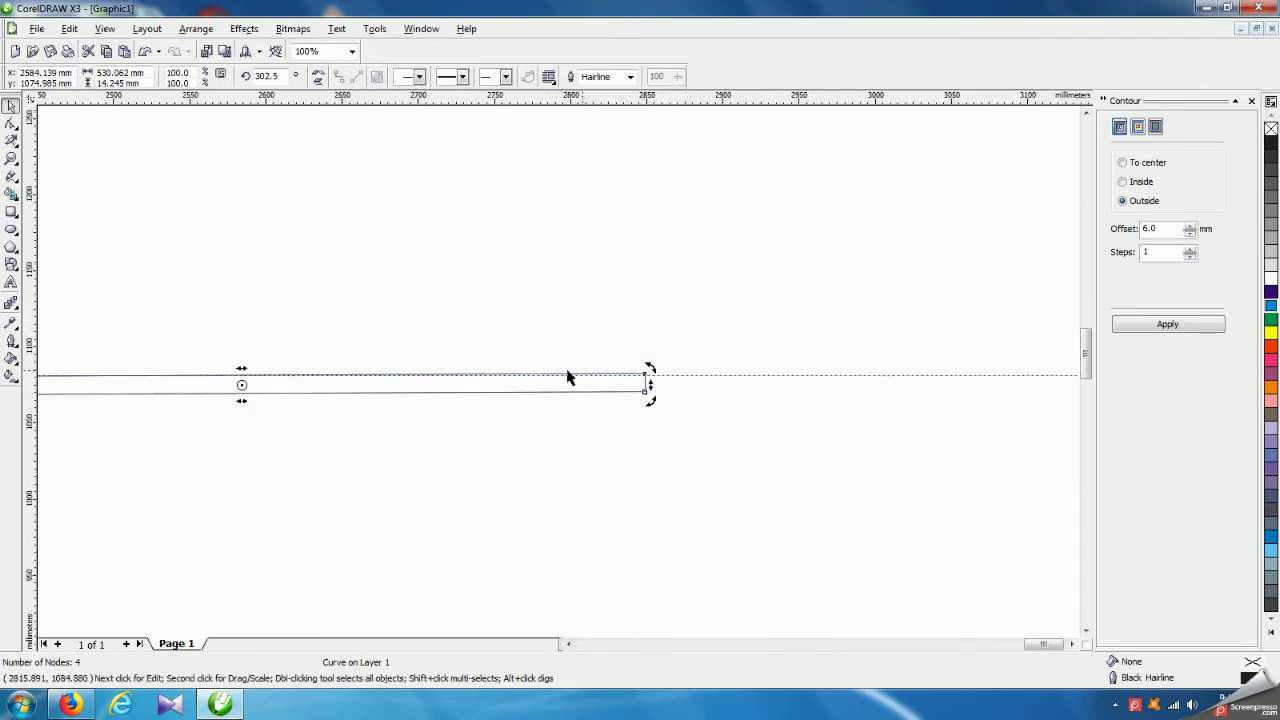
pyautogui.scroll(4, 574, 374)
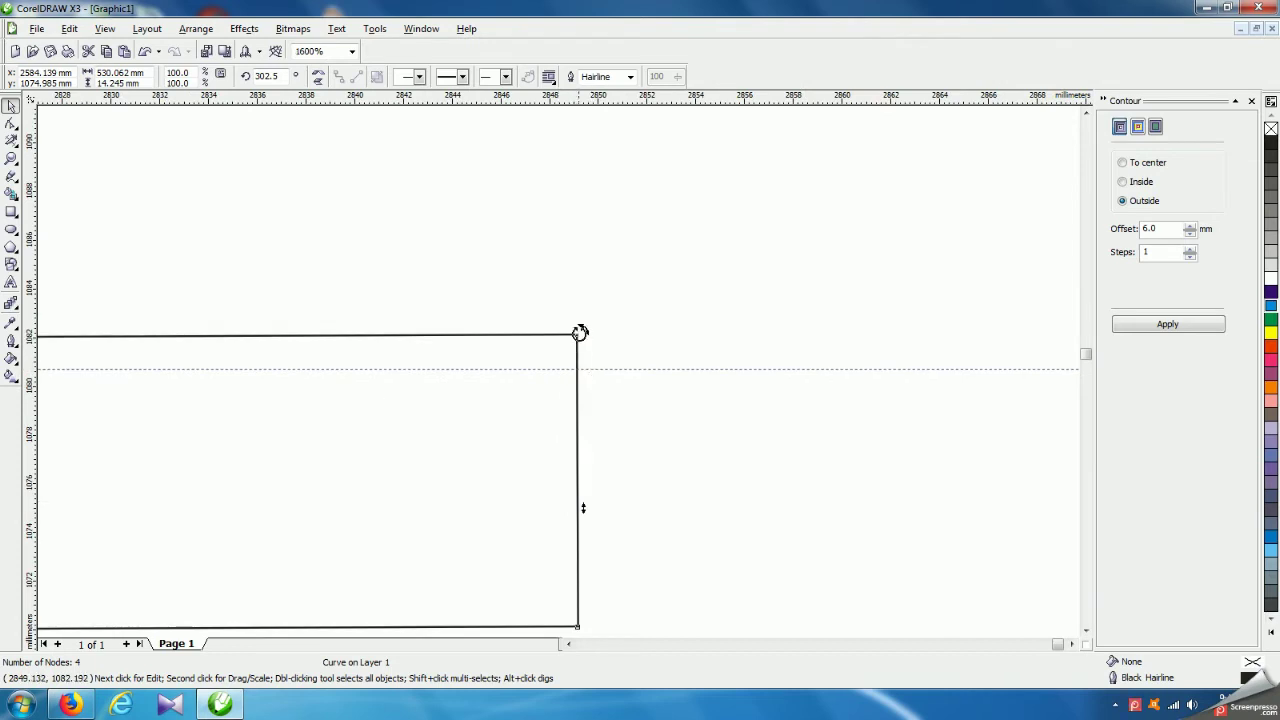
pyautogui.moveTo(587, 329); pyautogui.dragTo(596, 369)
pyautogui.scroll(1, 596, 369)
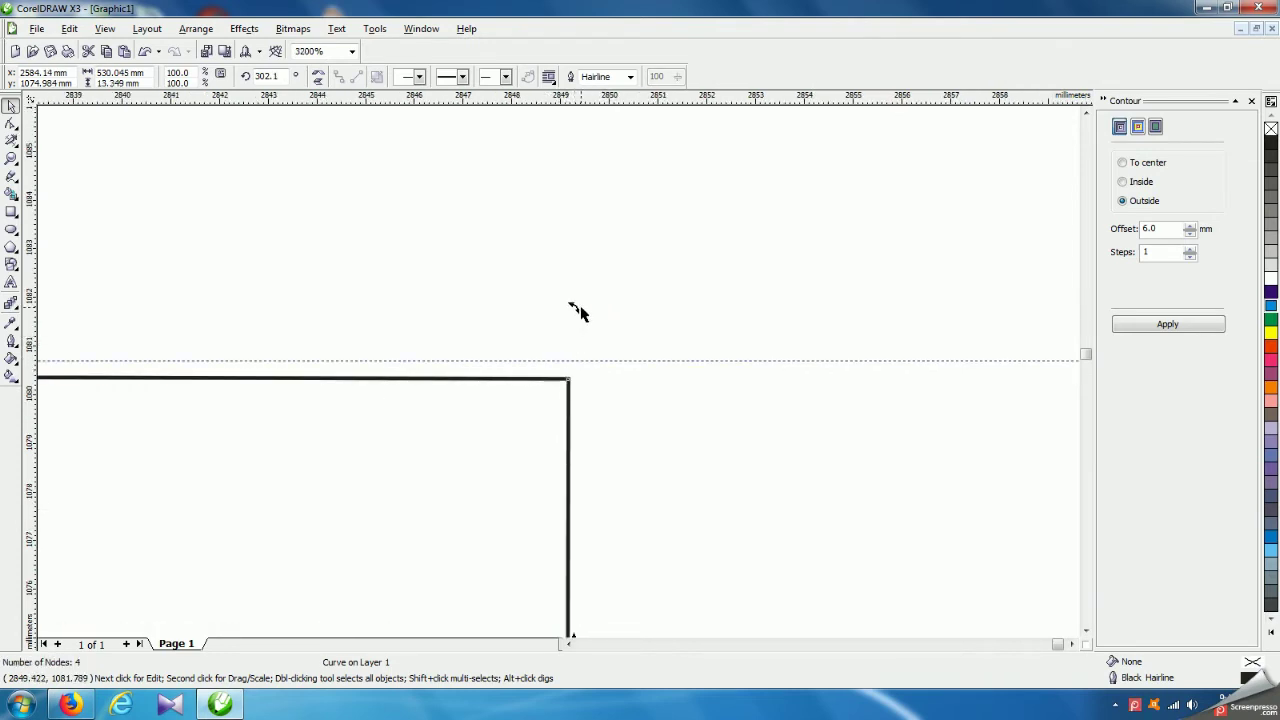
pyautogui.moveTo(576, 306)
pyautogui.mouseDown()
pyautogui.moveTo(576, 290)
pyautogui.moveTo(552, 323)
pyautogui.mouseUp()
pyautogui.scroll(-4, 552, 330)
pyautogui.scroll(-2, 552, 378)
pyautogui.scroll(4, 563, 374)
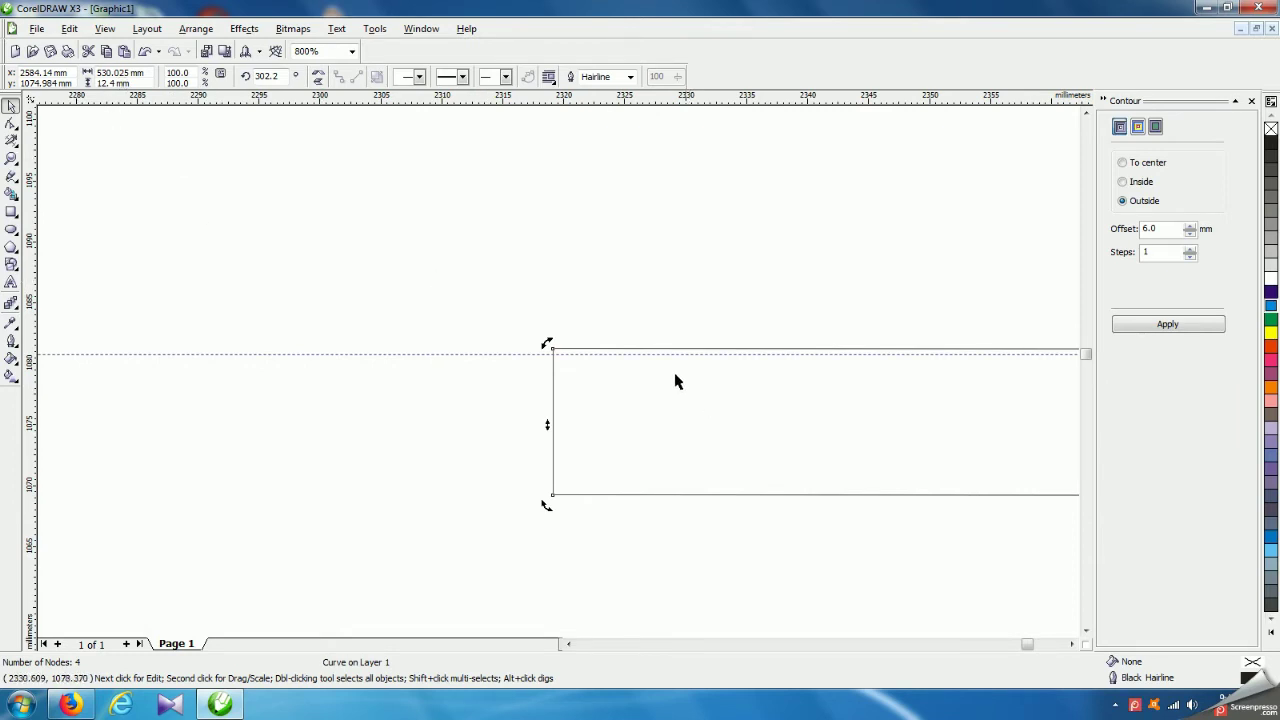
pyautogui.scroll(-2, 557, 374)
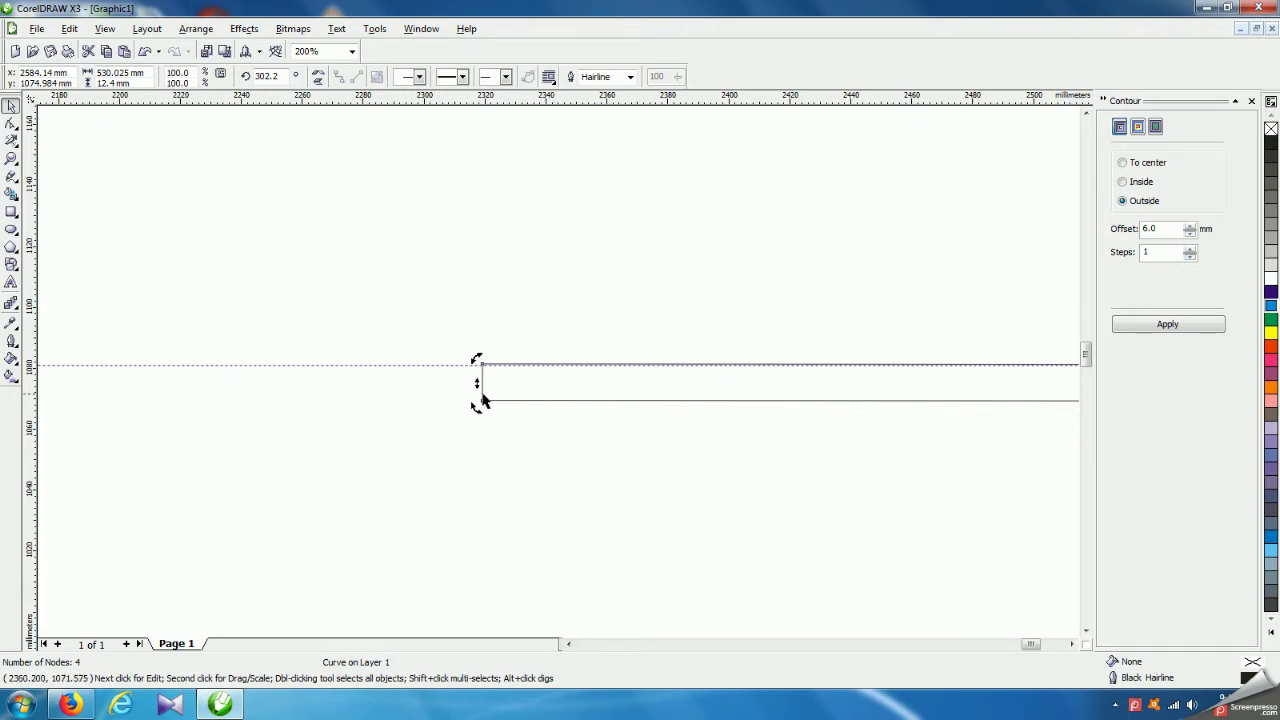
# - Delete both strips beside the panel and the horizontal guideline
pyautogui.click(500, 263)
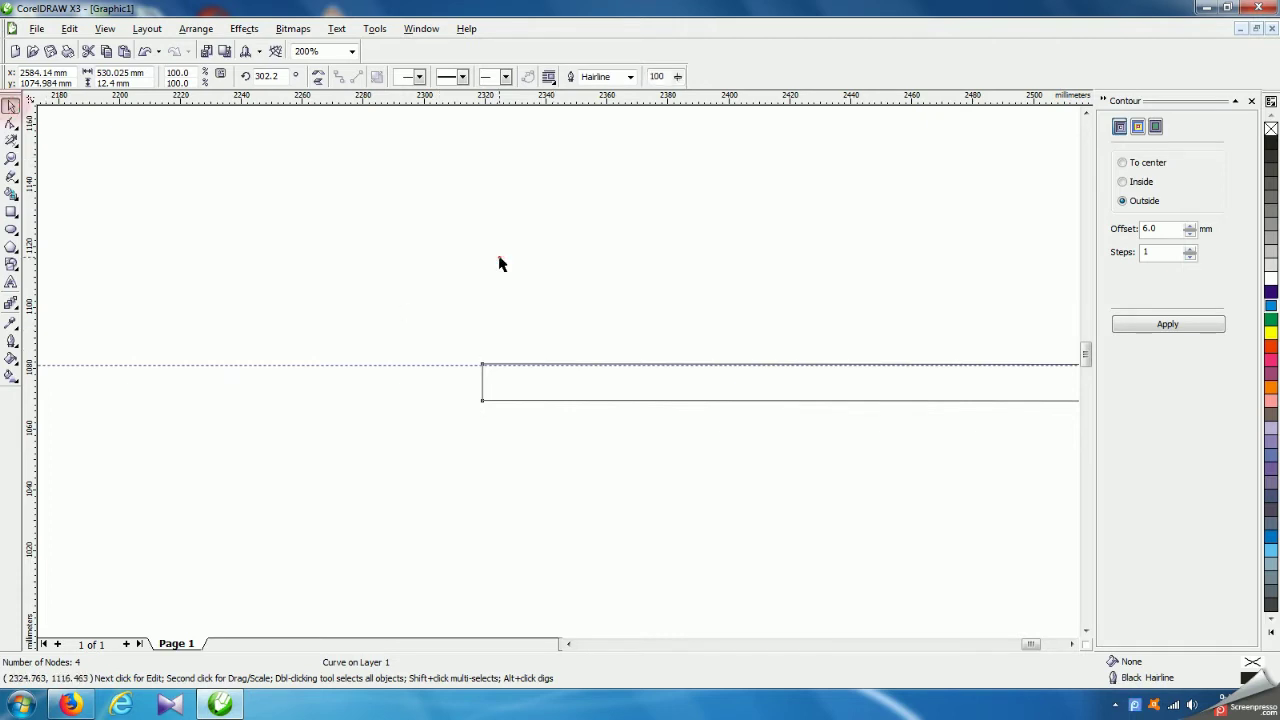
pyautogui.scroll(-2, 565, 370)
pyautogui.scroll(-2, 565, 362)
pyautogui.moveTo(549, 354); pyautogui.dragTo(720, 440)
pyautogui.press('Delete')
pyautogui.click(607, 460)
pyautogui.press('Delete')
pyautogui.click(565, 377)
pyautogui.press('Delete')
pyautogui.scroll(2, 575, 400)
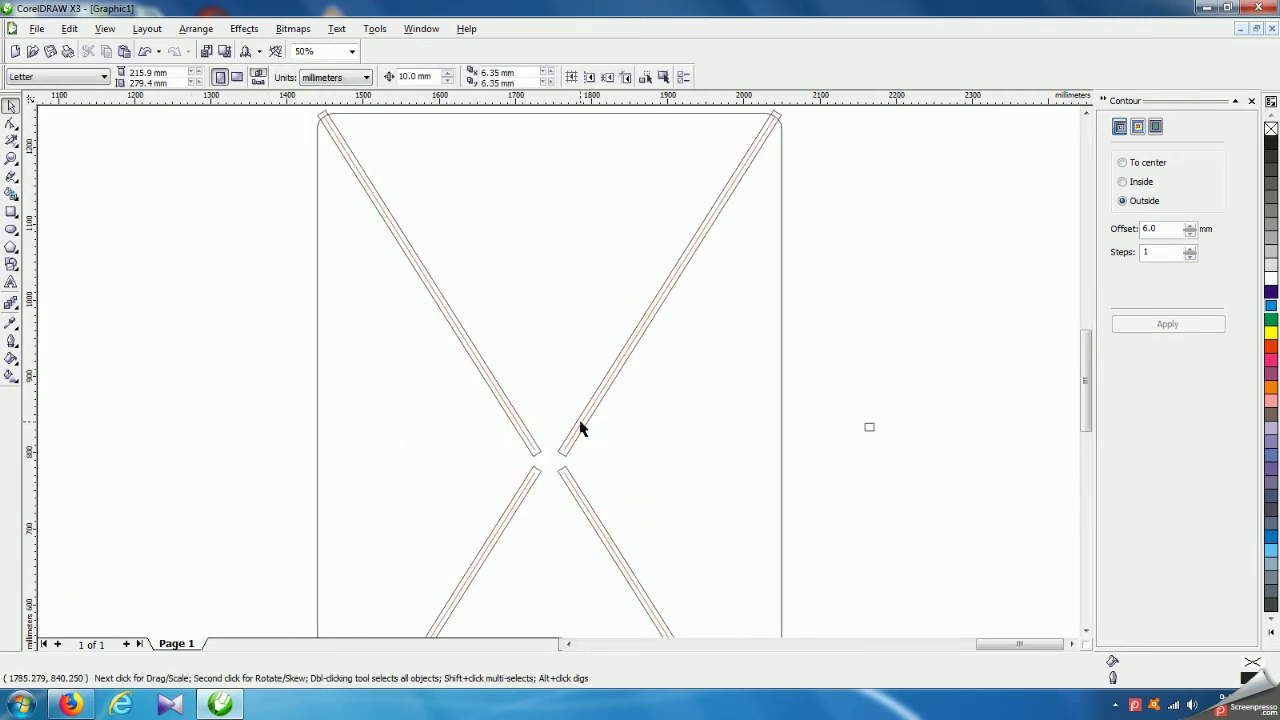
pyautogui.click(1193, 705)
pyautogui.moveTo(1188, 505); pyautogui.dragTo(1188, 592)
pyautogui.click(946, 531)
pyautogui.scroll(-1, 557, 377)
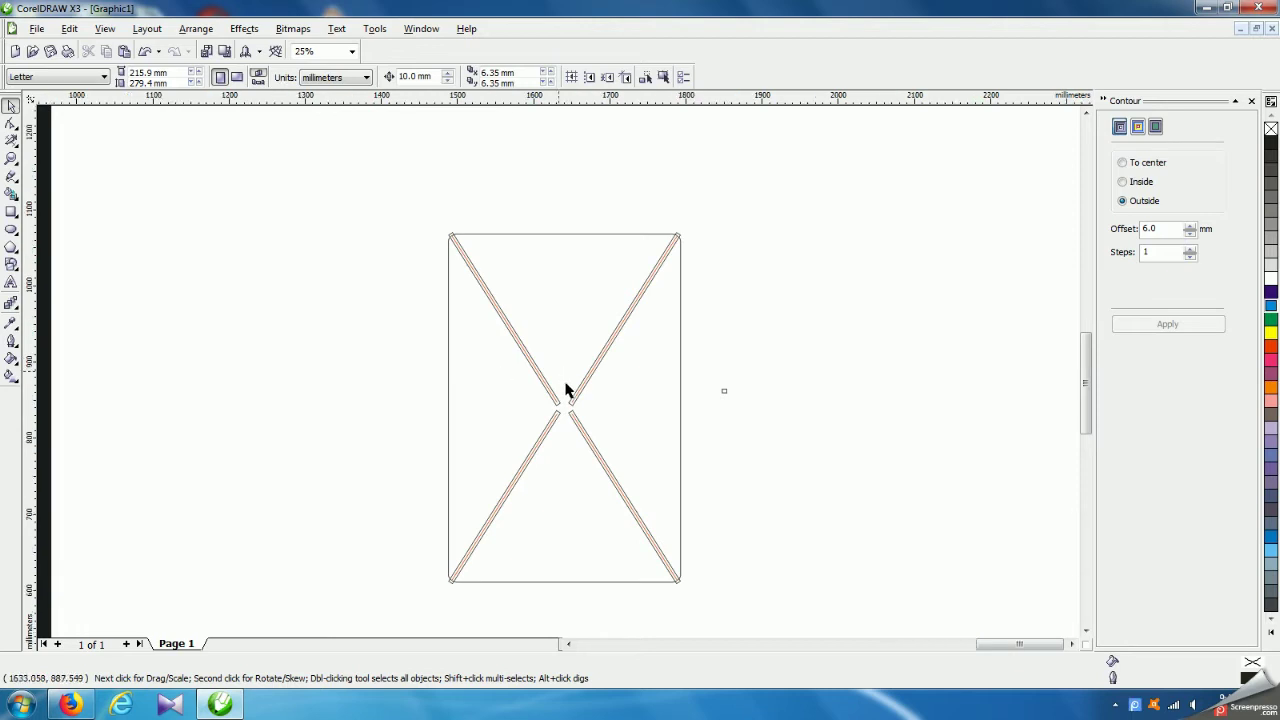
pyautogui.scroll(1, 566, 389)
pyautogui.scroll(-2, 557, 374)
pyautogui.scroll(2, 576, 390)
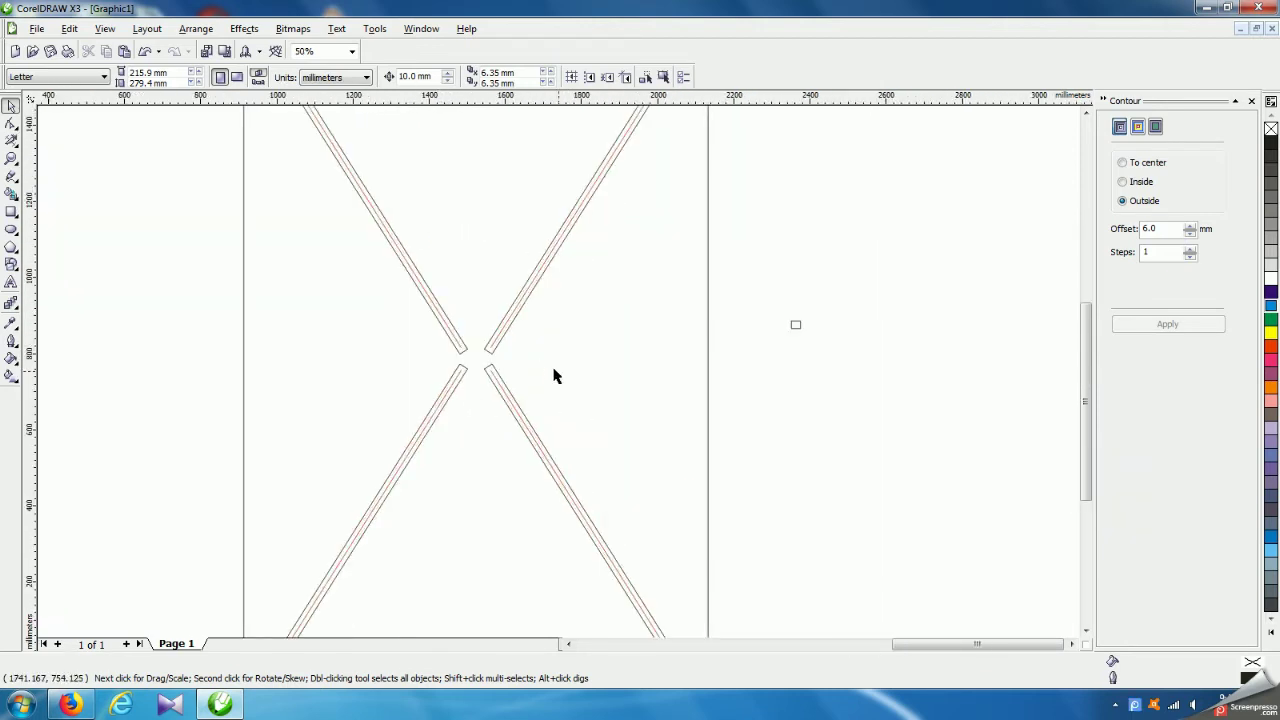
# - Place a copy of the whole panel, with its fold lines and contour outlines, below and to the right of the original
pyautogui.scroll(-2, 554, 374)
pyautogui.moveTo(489, 255); pyautogui.dragTo(635, 488)
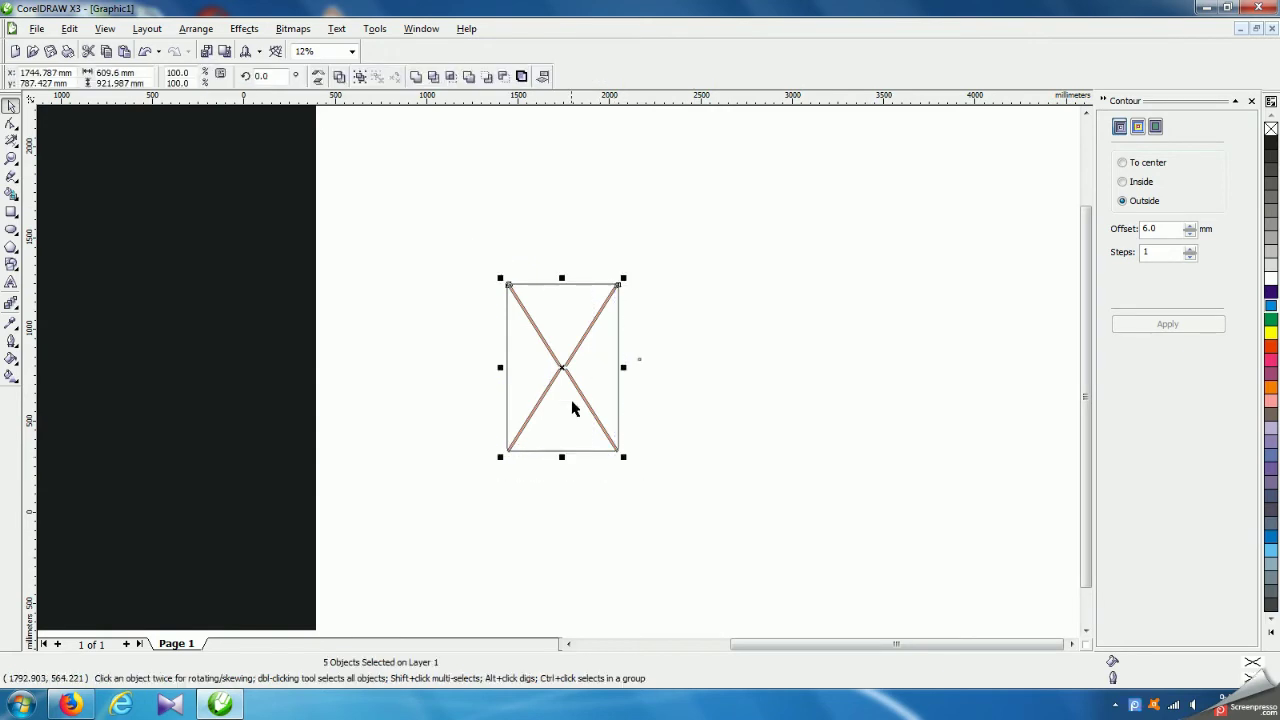
pyautogui.moveTo(566, 372); pyautogui.dragTo(771, 452)
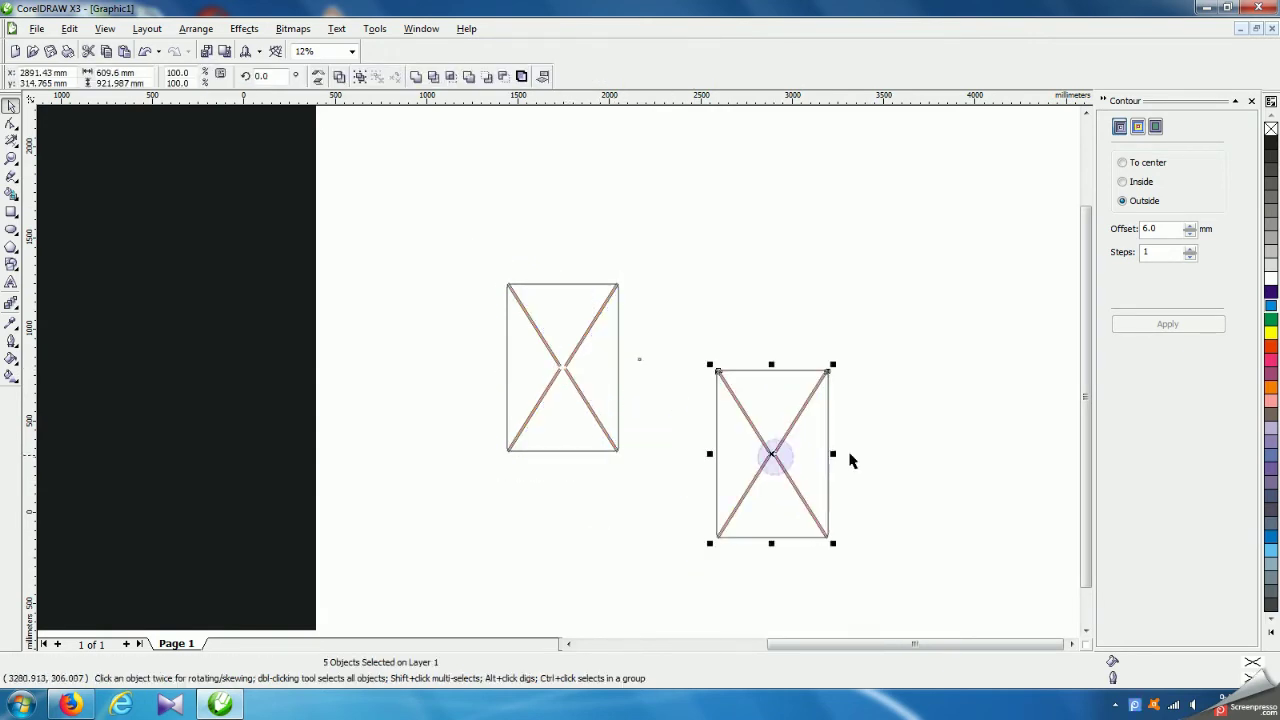
pyautogui.click(886, 450)
# - Delete both black contour outlines from the copied panel, leaving only its red fold lines and the rounded rectangle
pyautogui.scroll(2, 576, 378)
pyautogui.scroll(1, 576, 378)
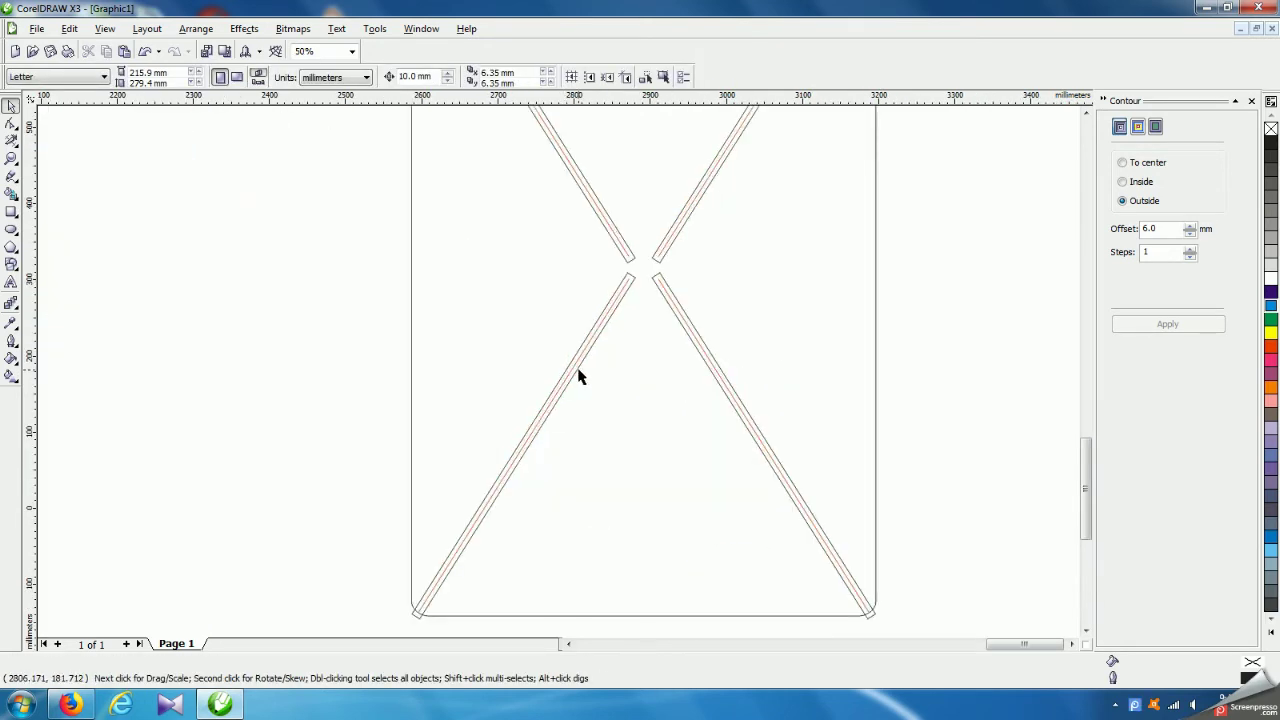
pyautogui.click(578, 376)
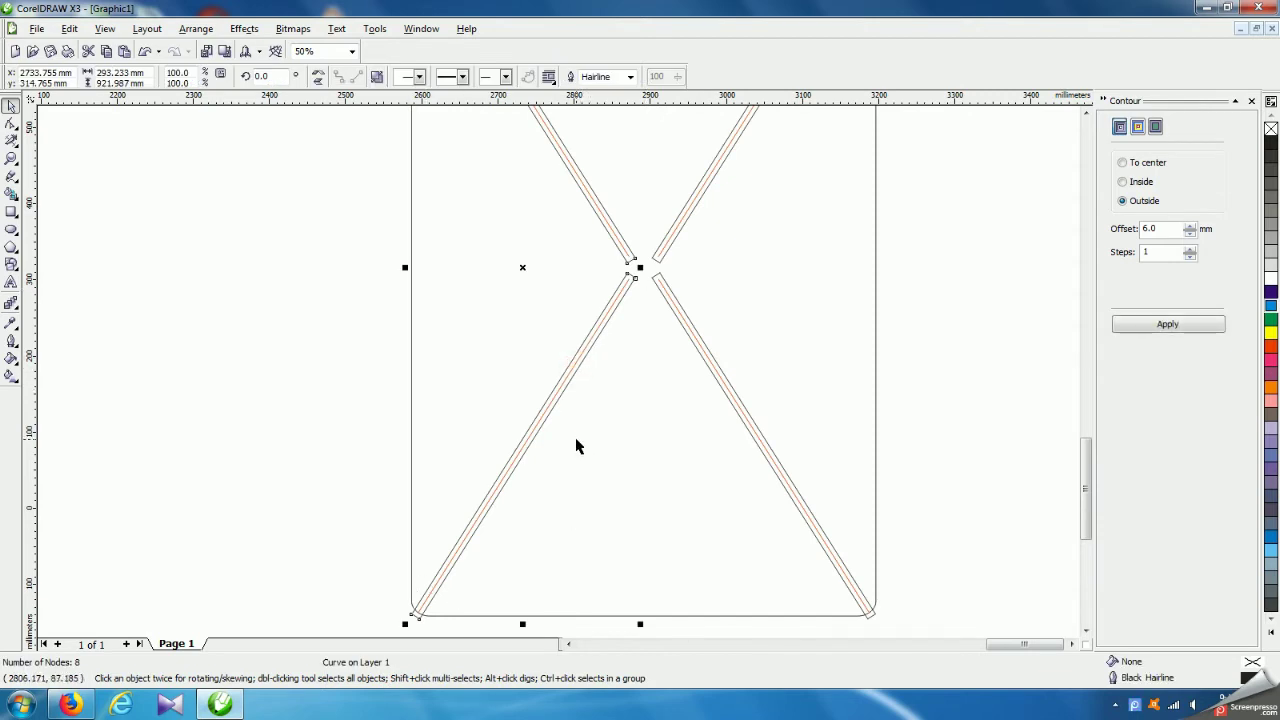
pyautogui.press('Delete')
pyautogui.click(700, 357)
pyautogui.press('Delete')
pyautogui.scroll(-2, 671, 360)
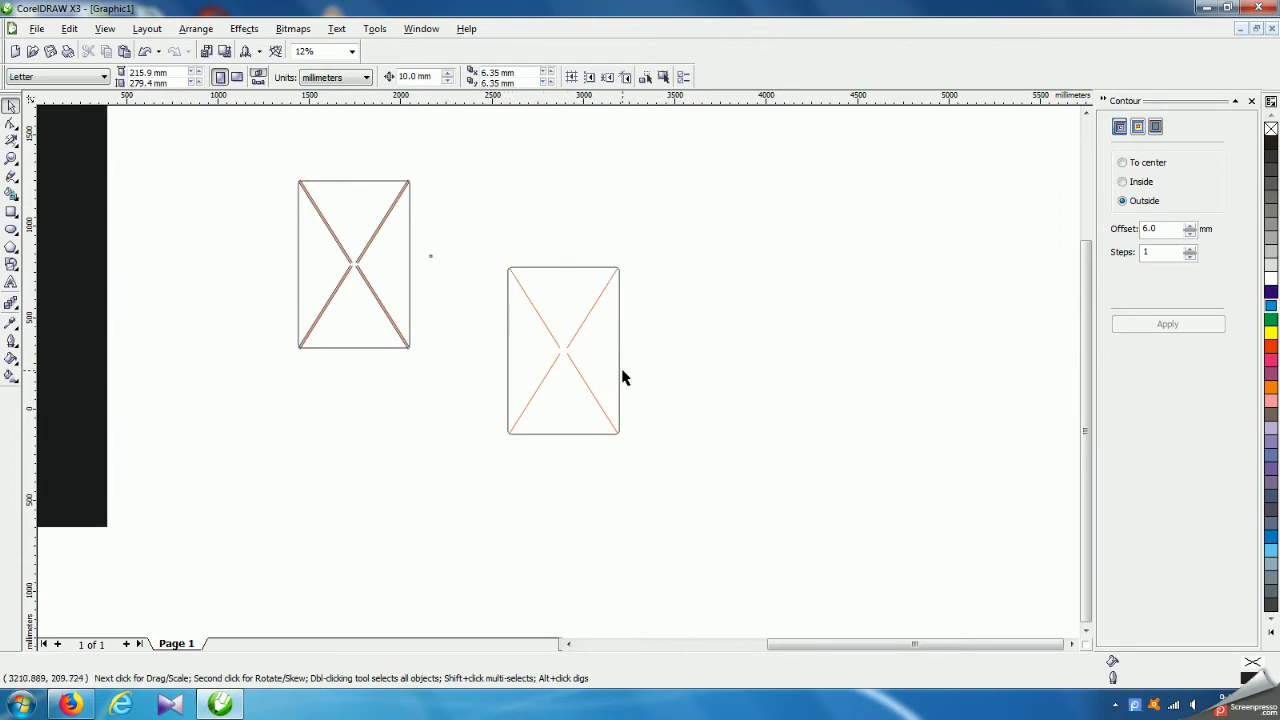
# - Place a copy of the second panel's rounded rectangle to the right of it, leaving room between them
pyautogui.click(724, 432)
pyautogui.click(620, 376)
pyautogui.moveTo(618, 375); pyautogui.dragTo(919, 408)
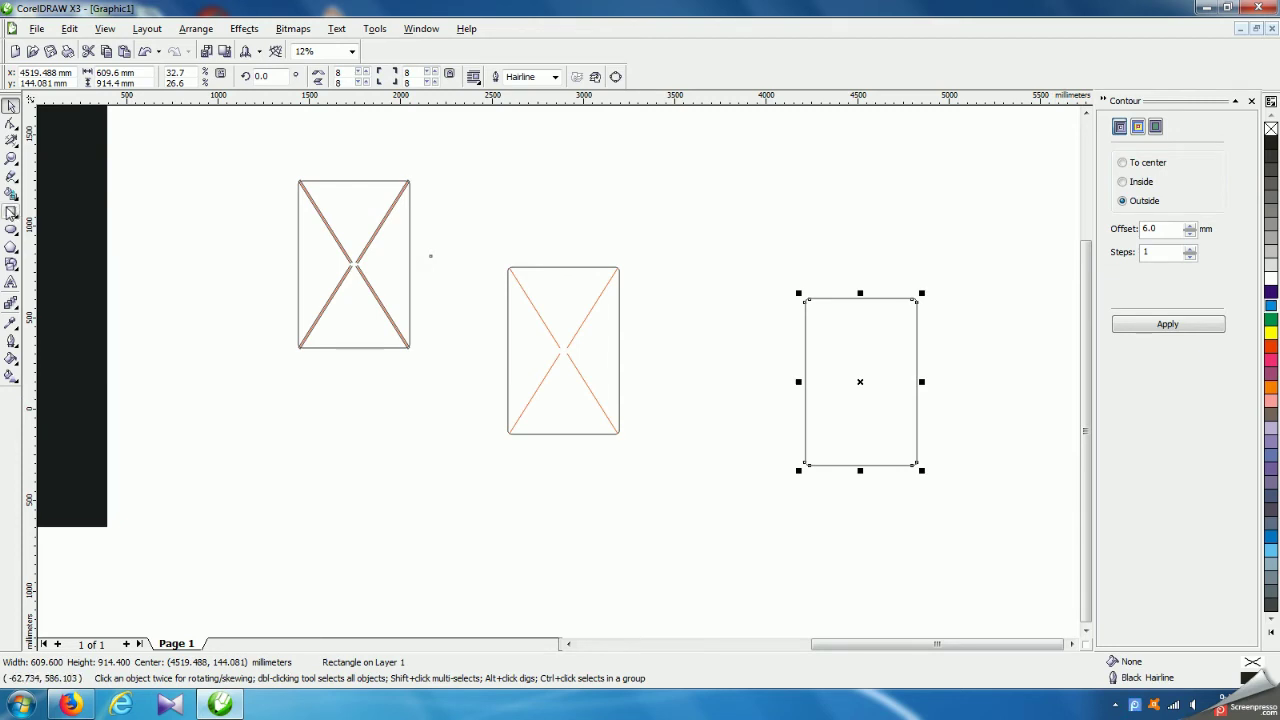
# - Draw a tall rectangle about 1567 mm high between the second panel and the empty rounded rectangle, and set its width to 15 mm
pyautogui.click(11, 211)
pyautogui.moveTo(685, 284); pyautogui.dragTo(716, 568)
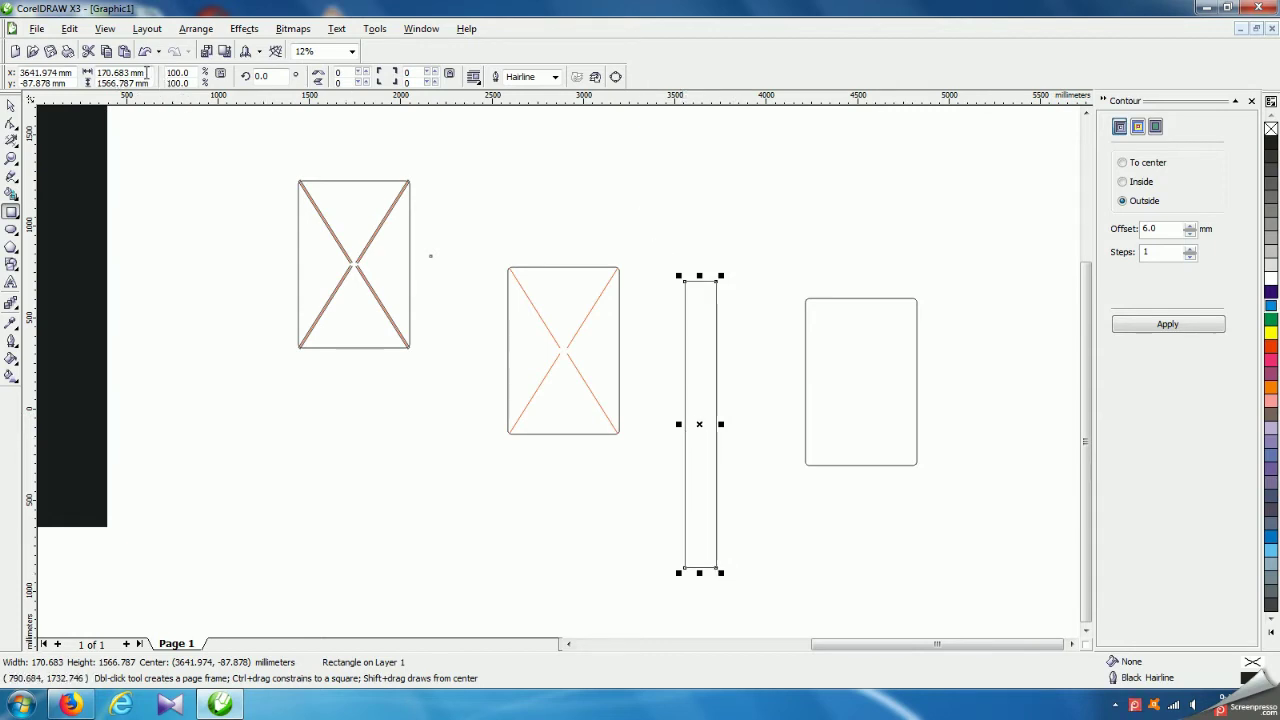
pyautogui.moveTo(148, 73); pyautogui.dragTo(90, 85)
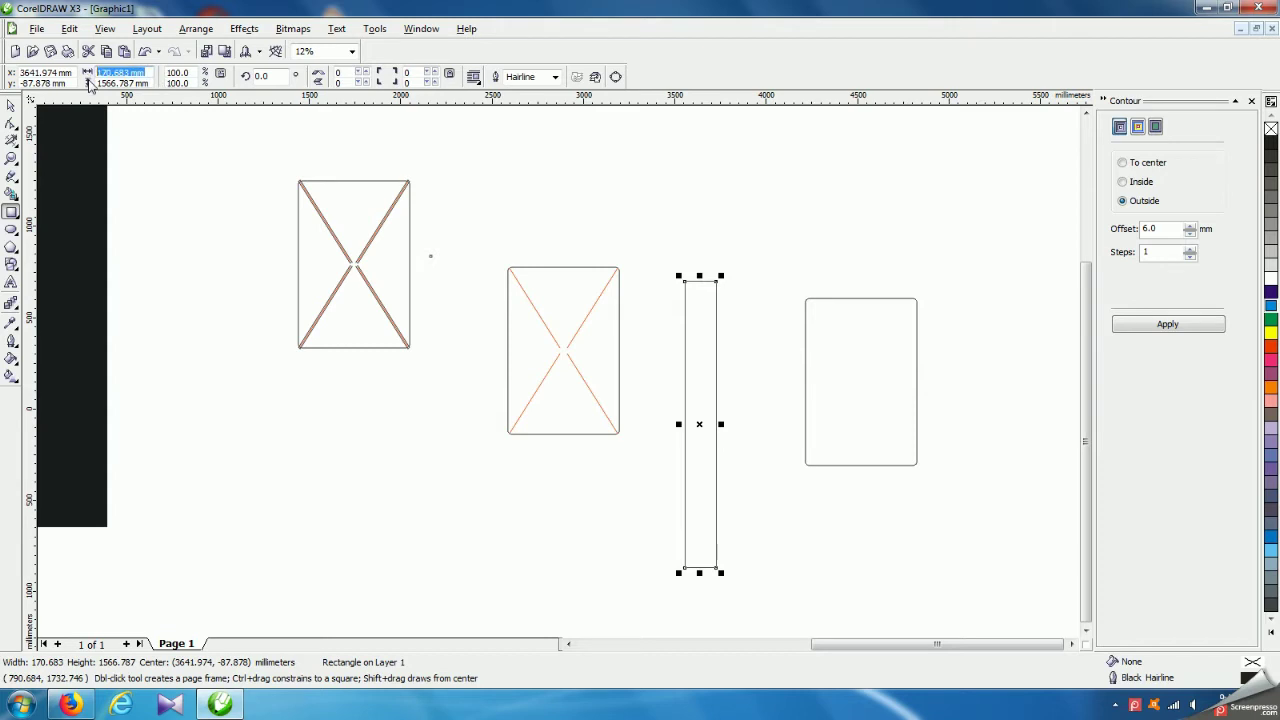
pyautogui.write('15')
pyautogui.press('Return')
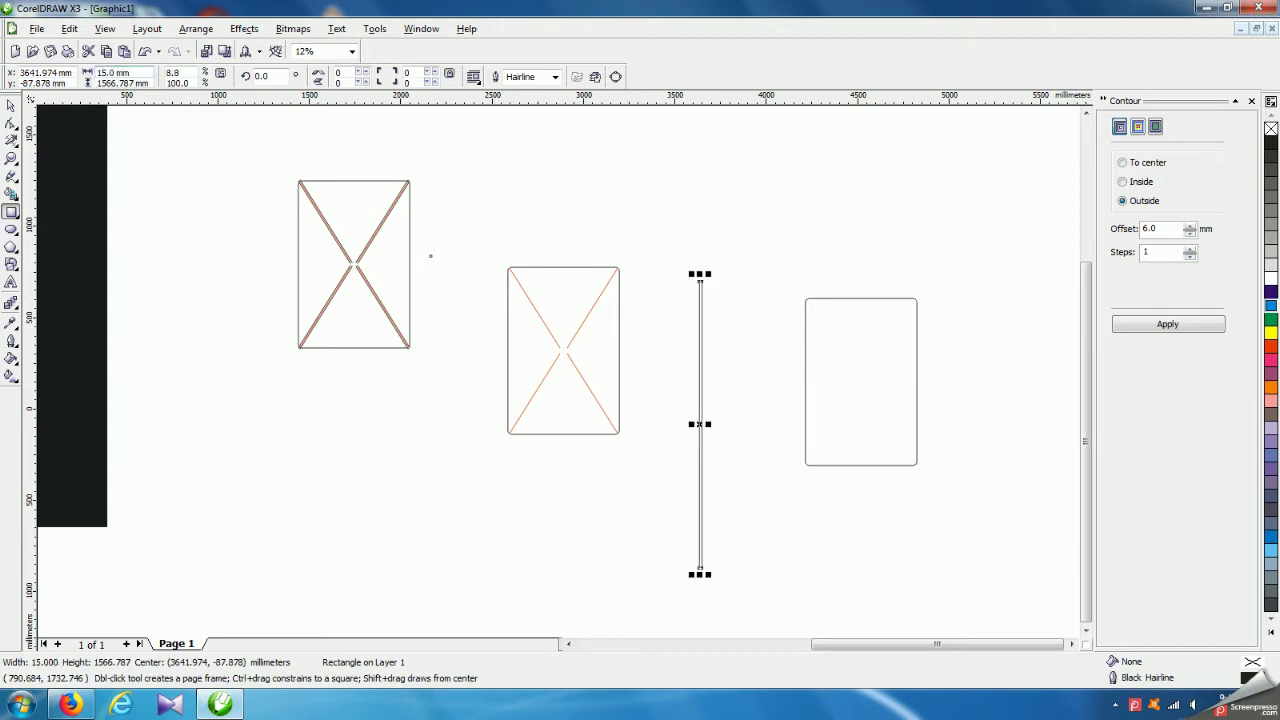
# - Move the 15 mm strip onto the empty rounded rectangle and centre the two on each other horizontally and vertically
pyautogui.click(11, 106)
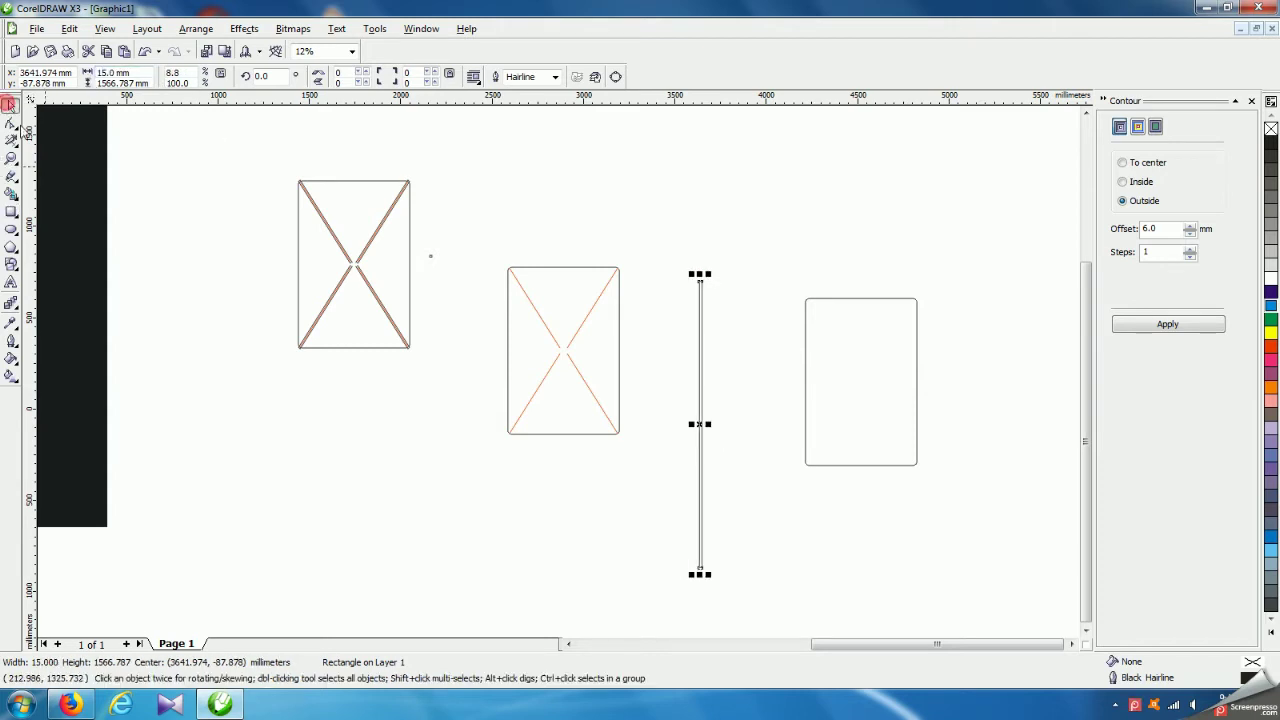
pyautogui.moveTo(699, 424); pyautogui.dragTo(854, 400)
pyautogui.moveTo(760, 206); pyautogui.dragTo(979, 617)
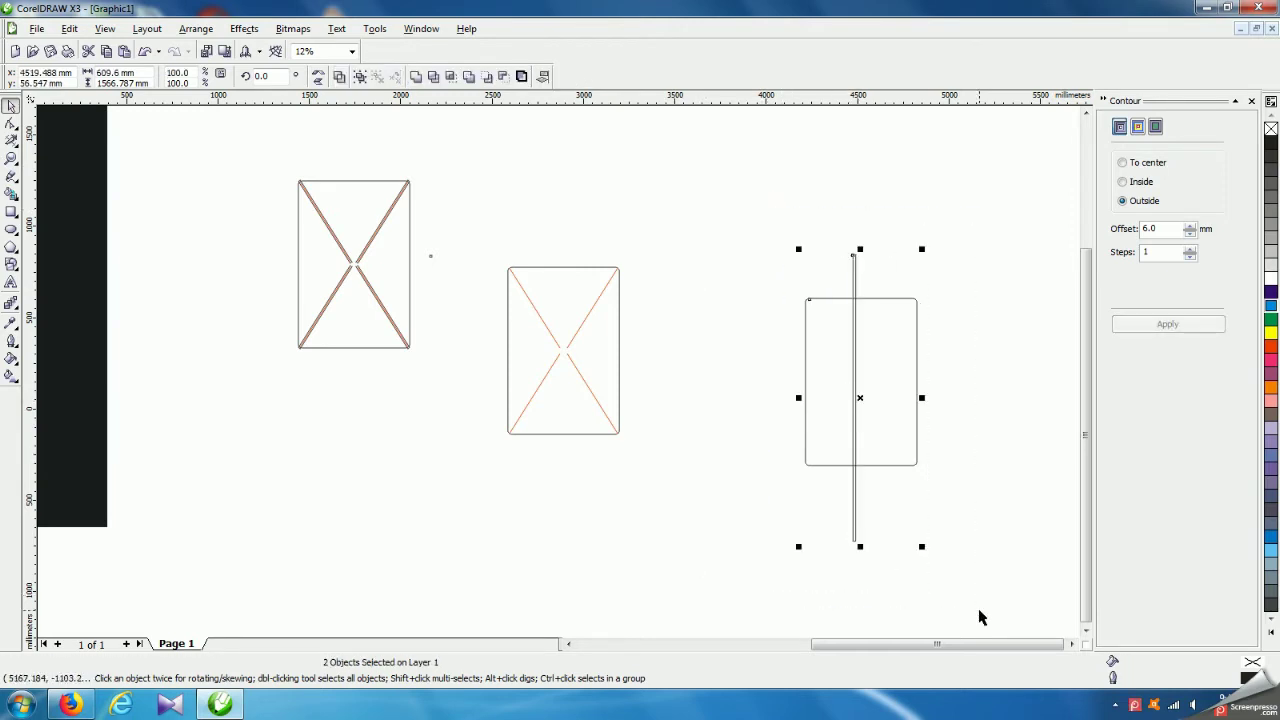
pyautogui.press('c')
pyautogui.press('e')
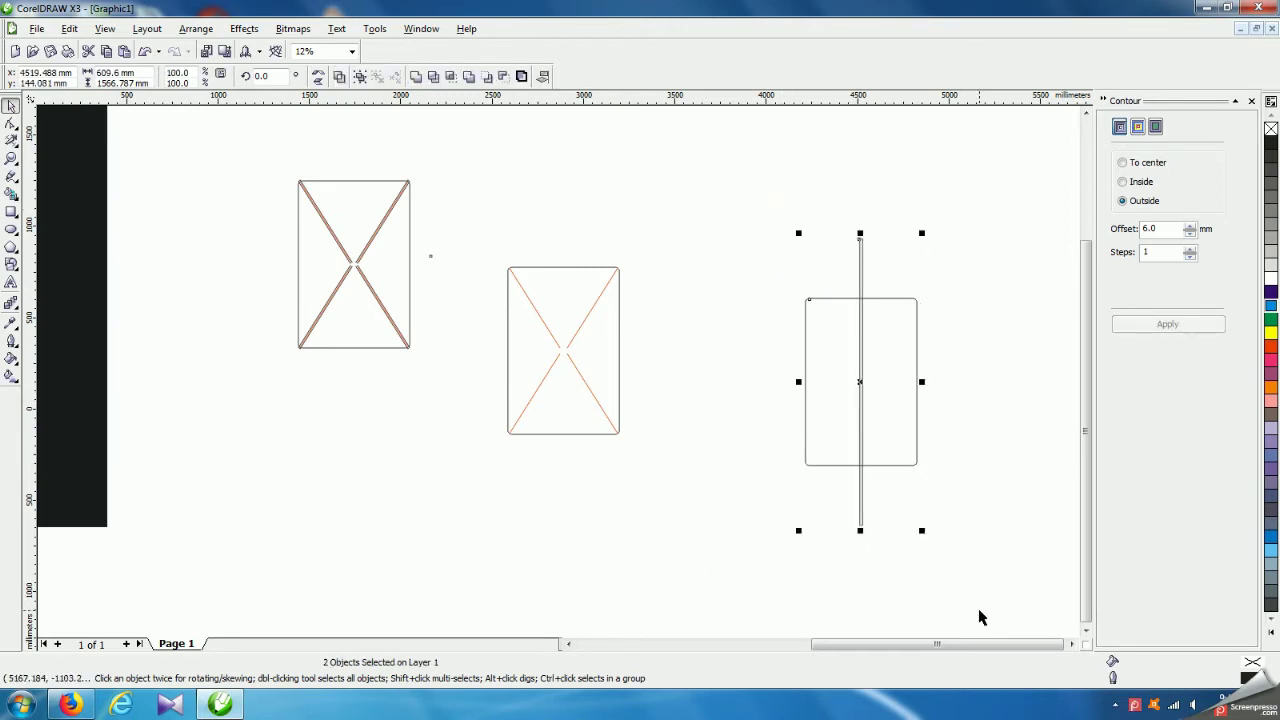
# - Rotate the 15 mm strip about 33.5 degrees around its centre so it runs along the upper-left to lower-right diagonal
pyautogui.click(968, 421)
pyautogui.click(860, 522)
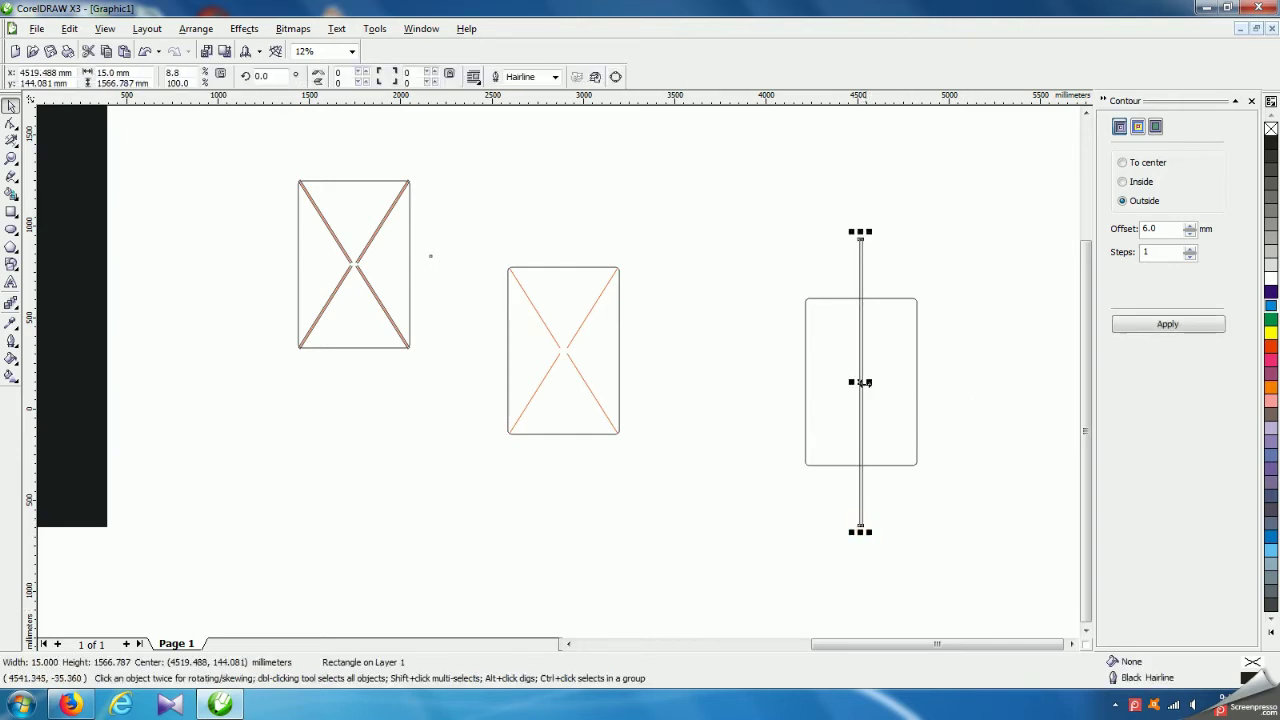
pyautogui.click(861, 383)
pyautogui.moveTo(860, 529); pyautogui.dragTo(964, 527)
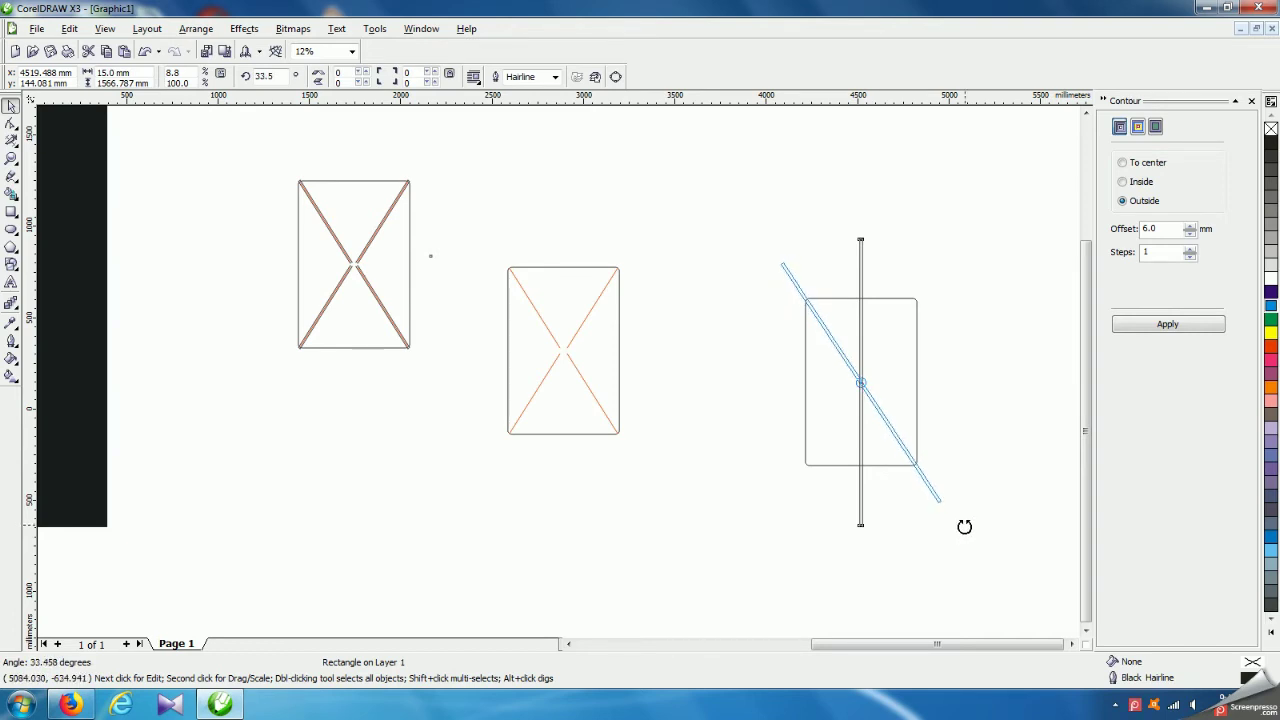
pyautogui.moveTo(964, 527); pyautogui.dragTo(966, 528)
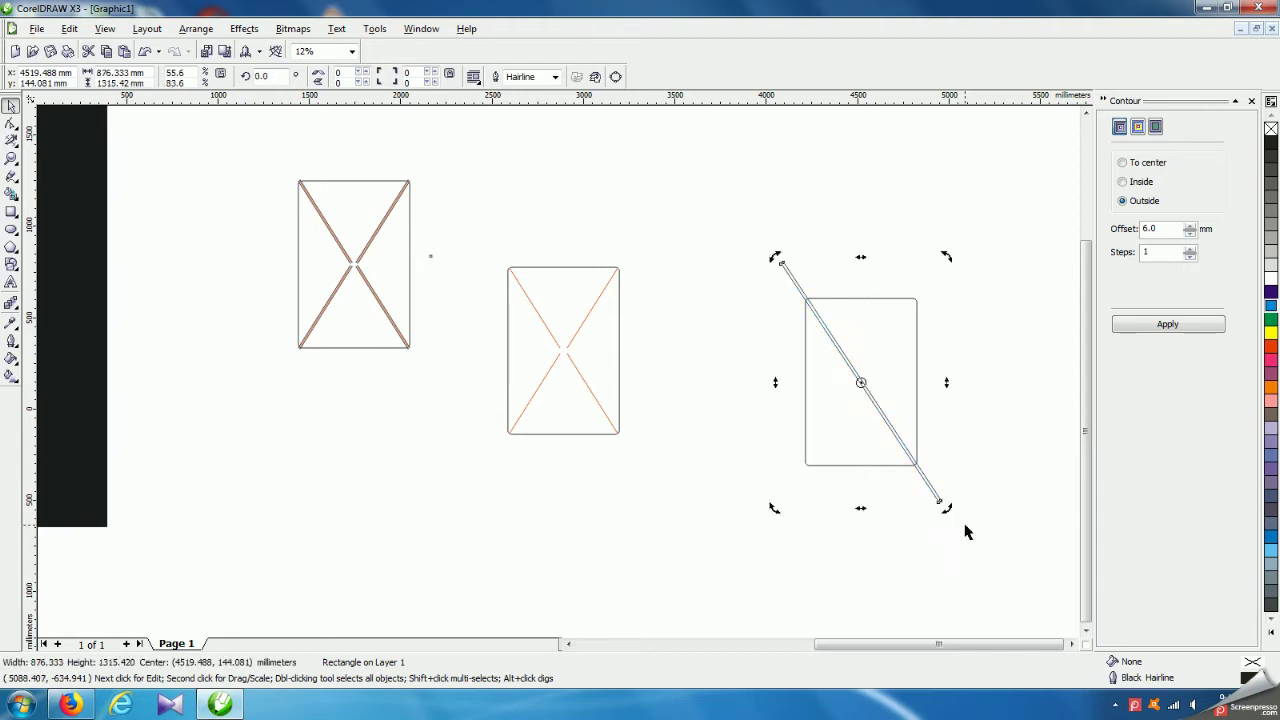
pyautogui.scroll(4, 914, 386)
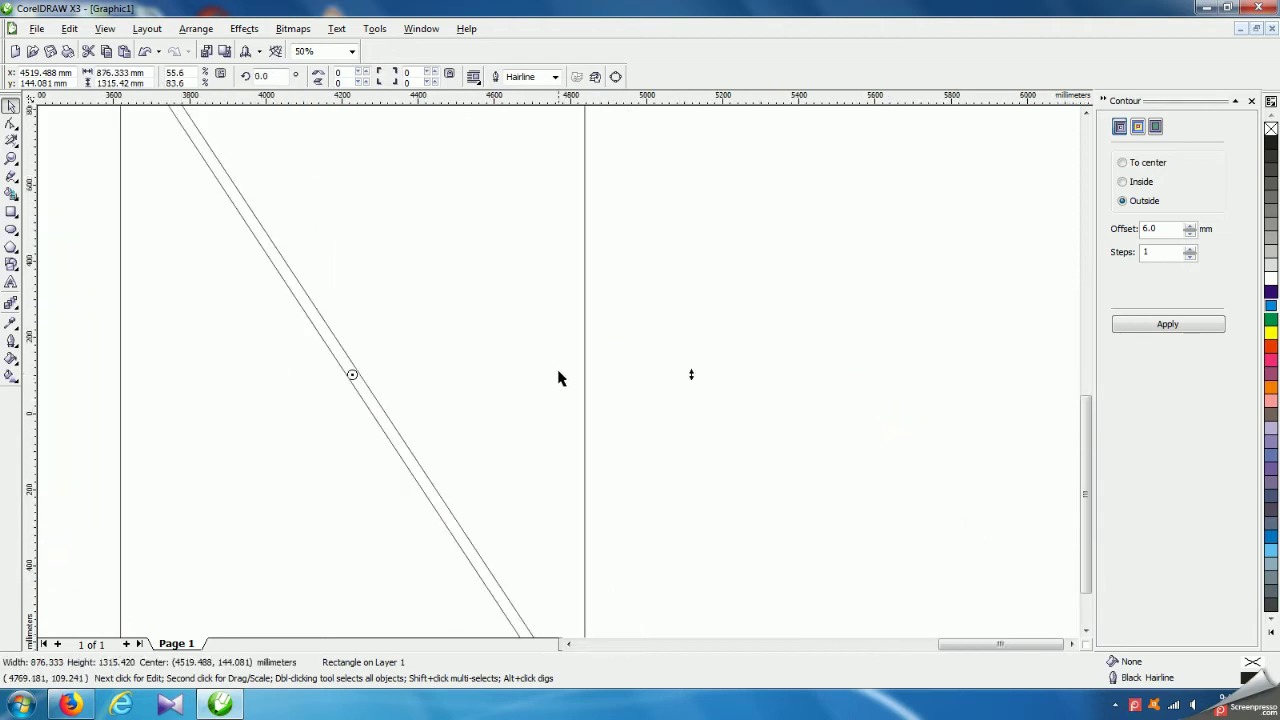
pyautogui.scroll(-4, 558, 400)
pyautogui.scroll(2, 551, 385)
pyautogui.scroll(-4, 555, 375)
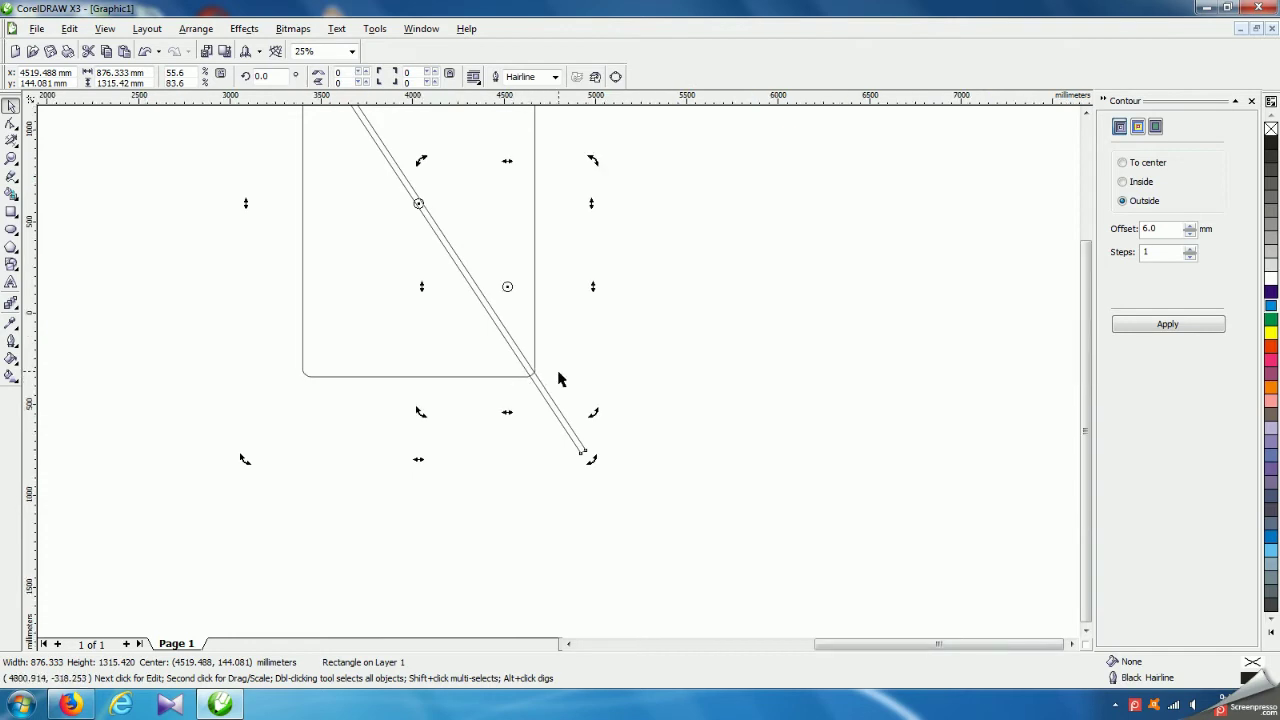
pyautogui.click(620, 334)
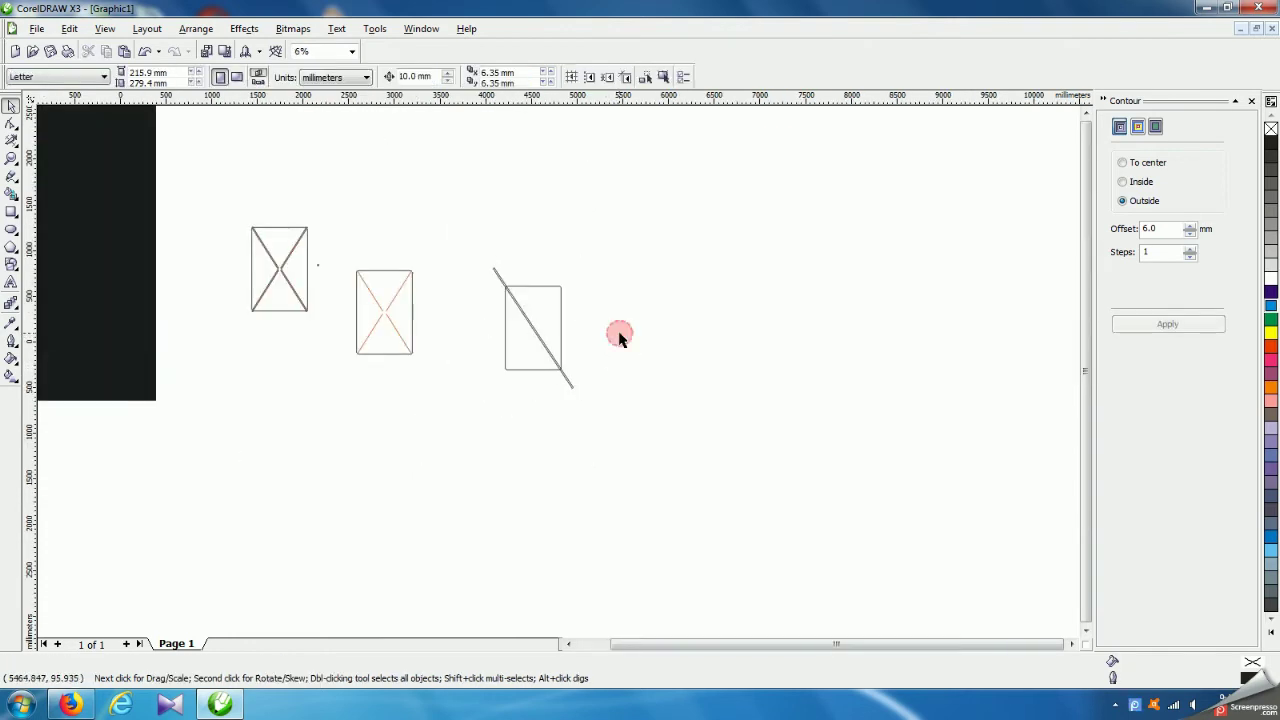
# - Add a horizontally mirrored copy of the diagonal strip so the two strips cross over the rounded rectangle
pyautogui.click(573, 388)
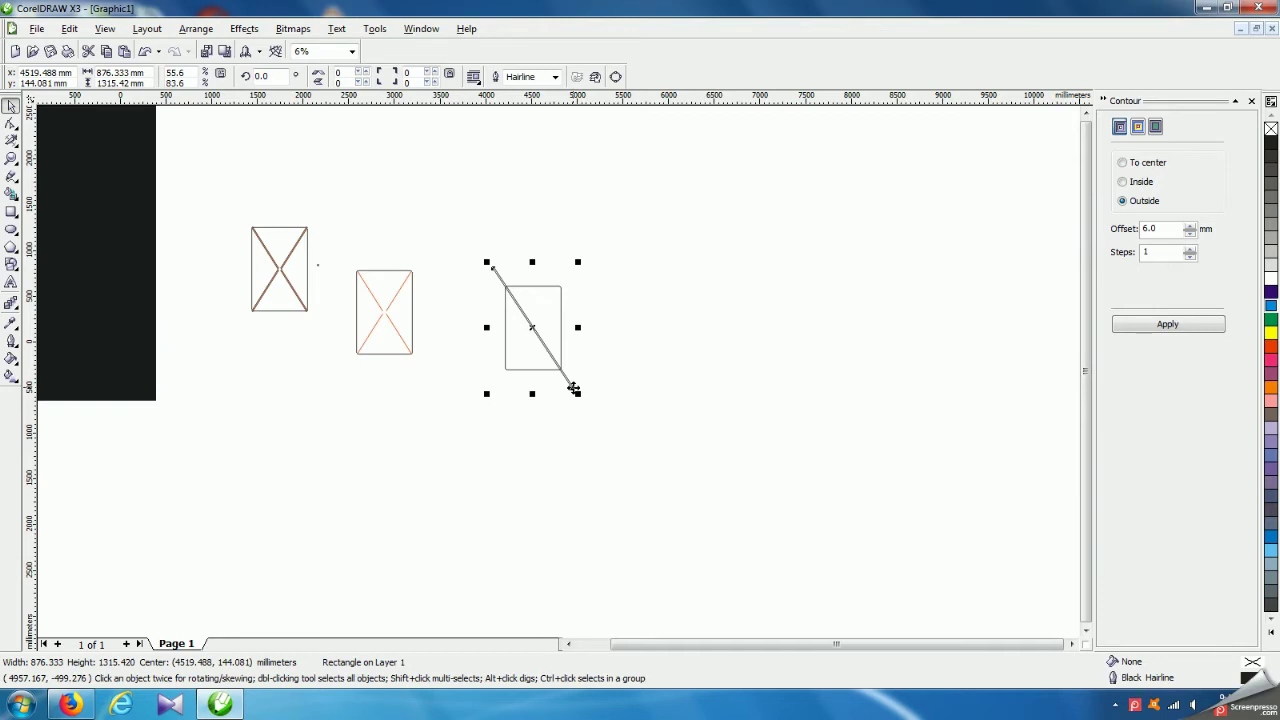
pyautogui.click(320, 78)
pyautogui.click(663, 271)
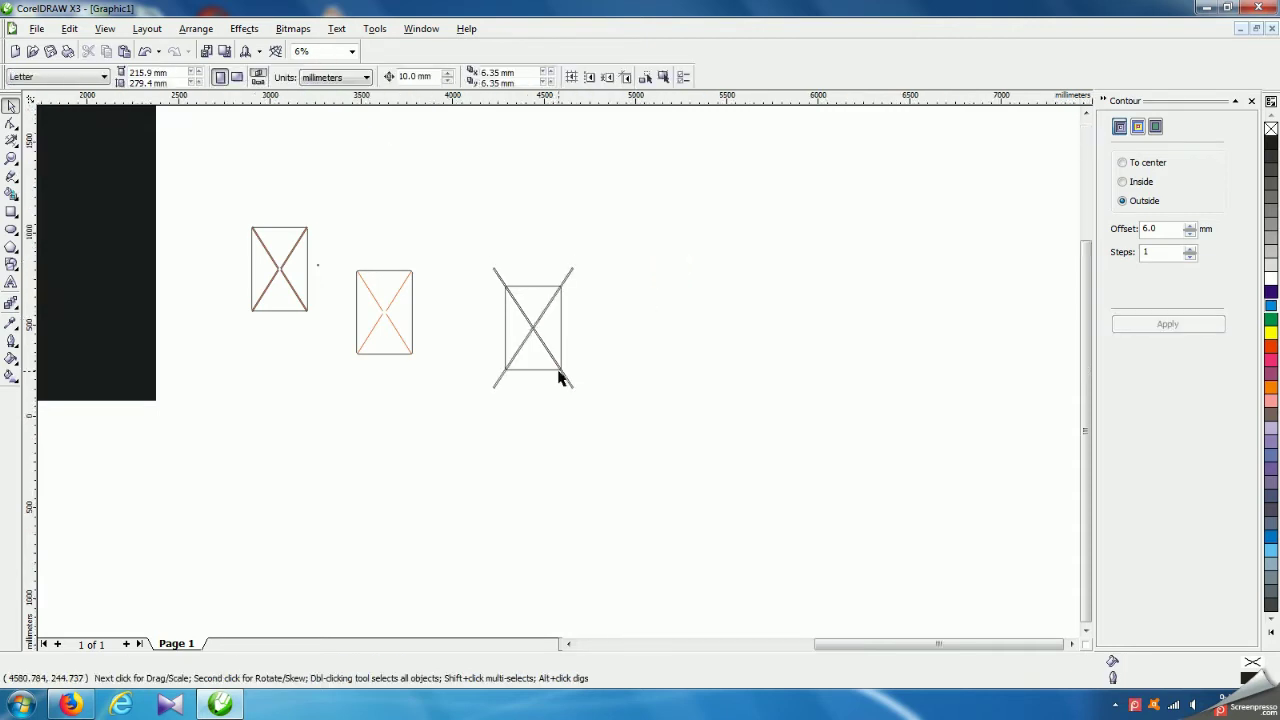
# - Group the two crossing strips and give the rounded rectangle a red outline
pyautogui.scroll(2, 540, 350)
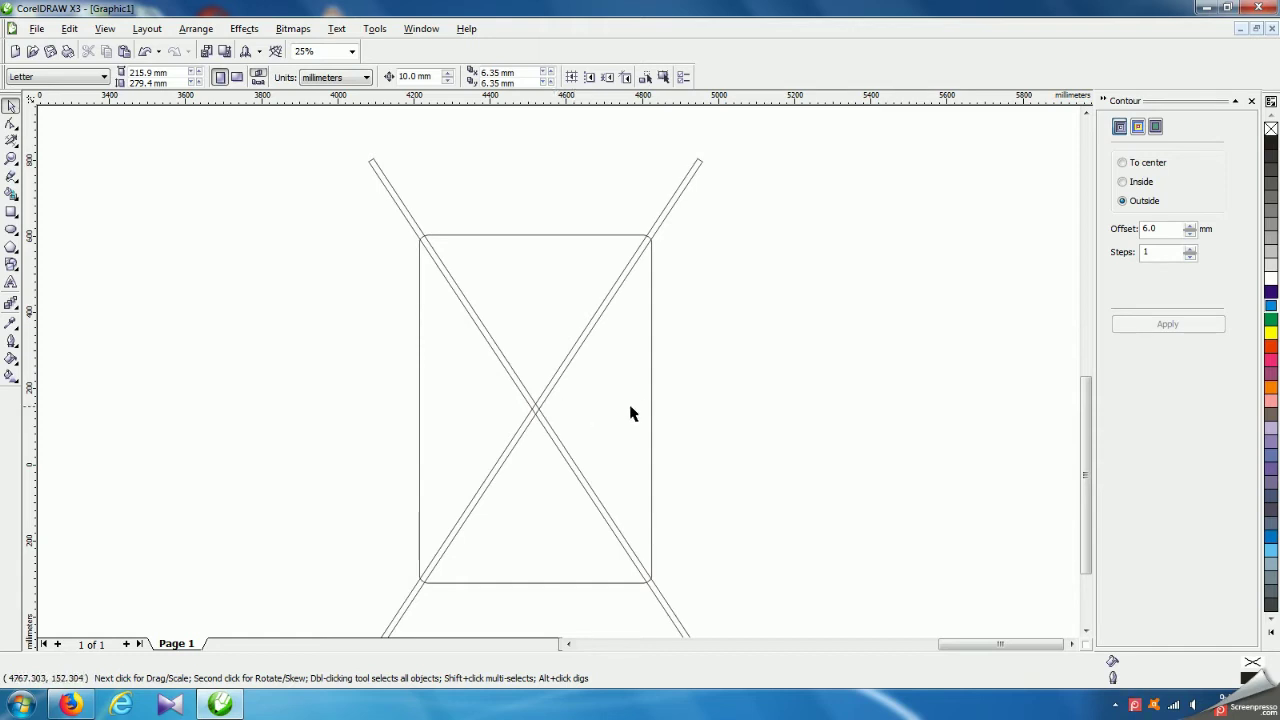
pyautogui.click(674, 207)
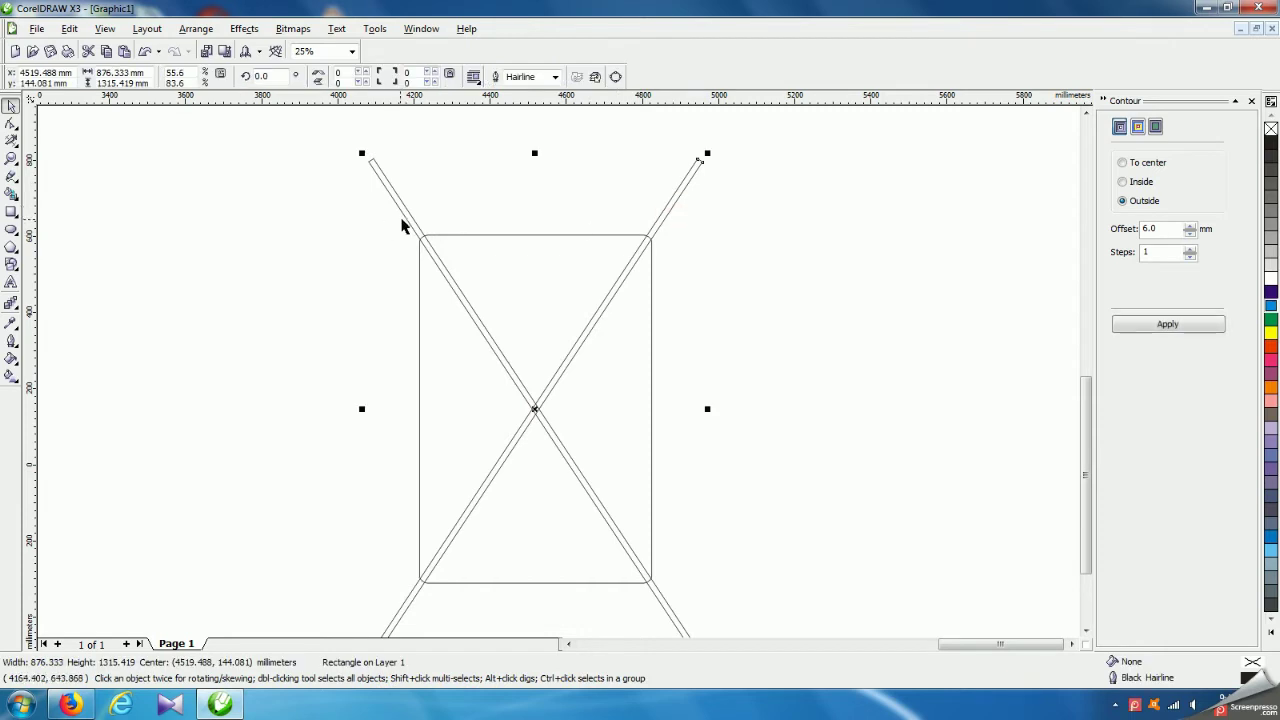
pyautogui.keyDown('shift'); pyautogui.click(412, 226); pyautogui.keyUp('shift')
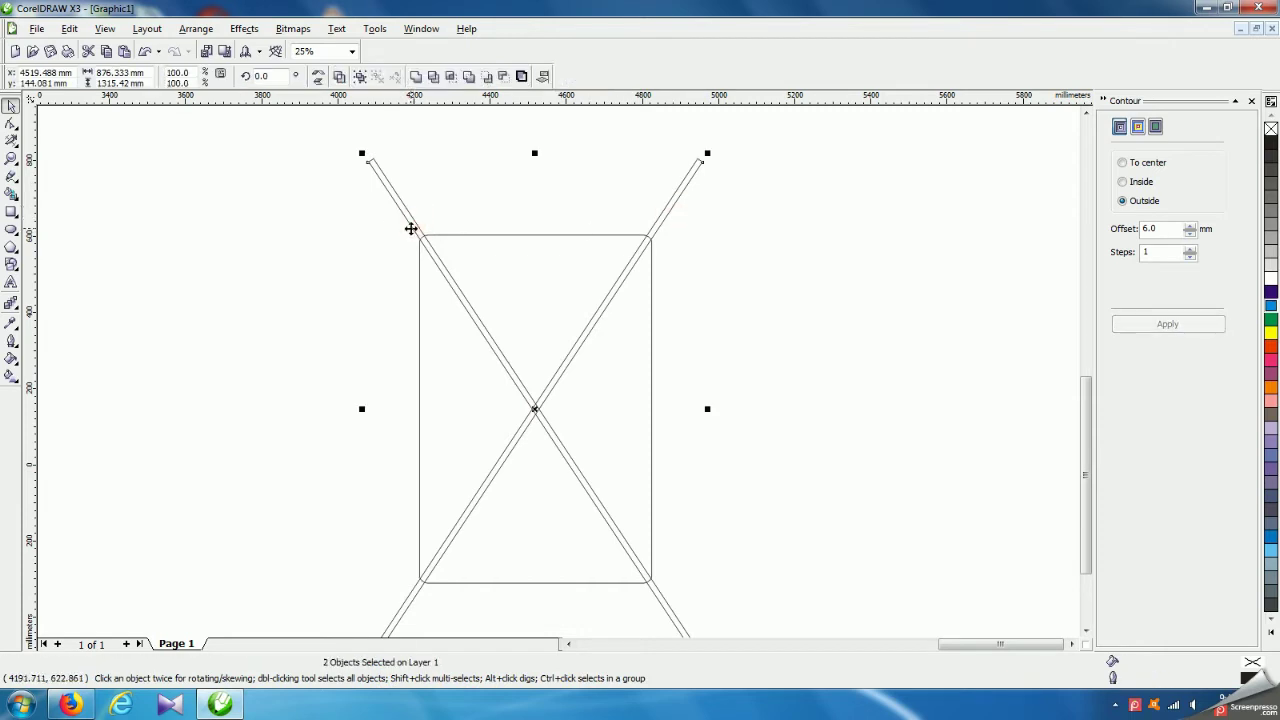
pyautogui.hotkey('ctrl', 'g')
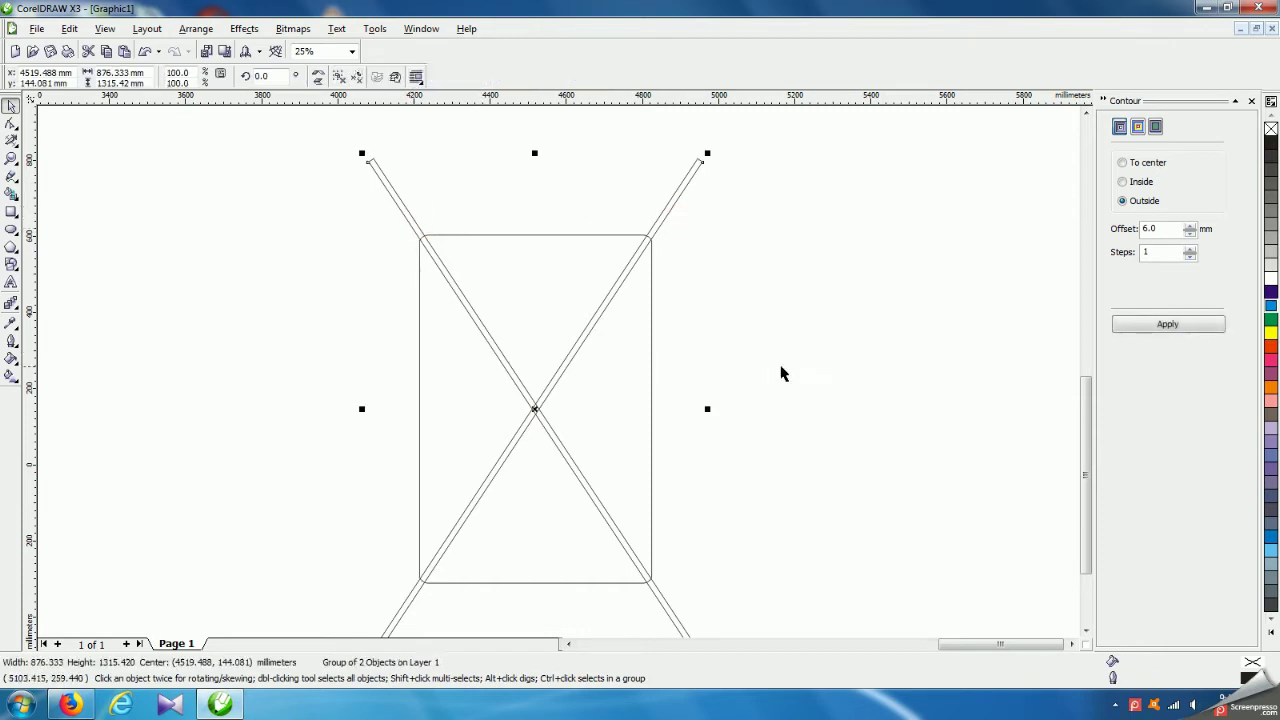
pyautogui.click(786, 363)
pyautogui.click(651, 381)
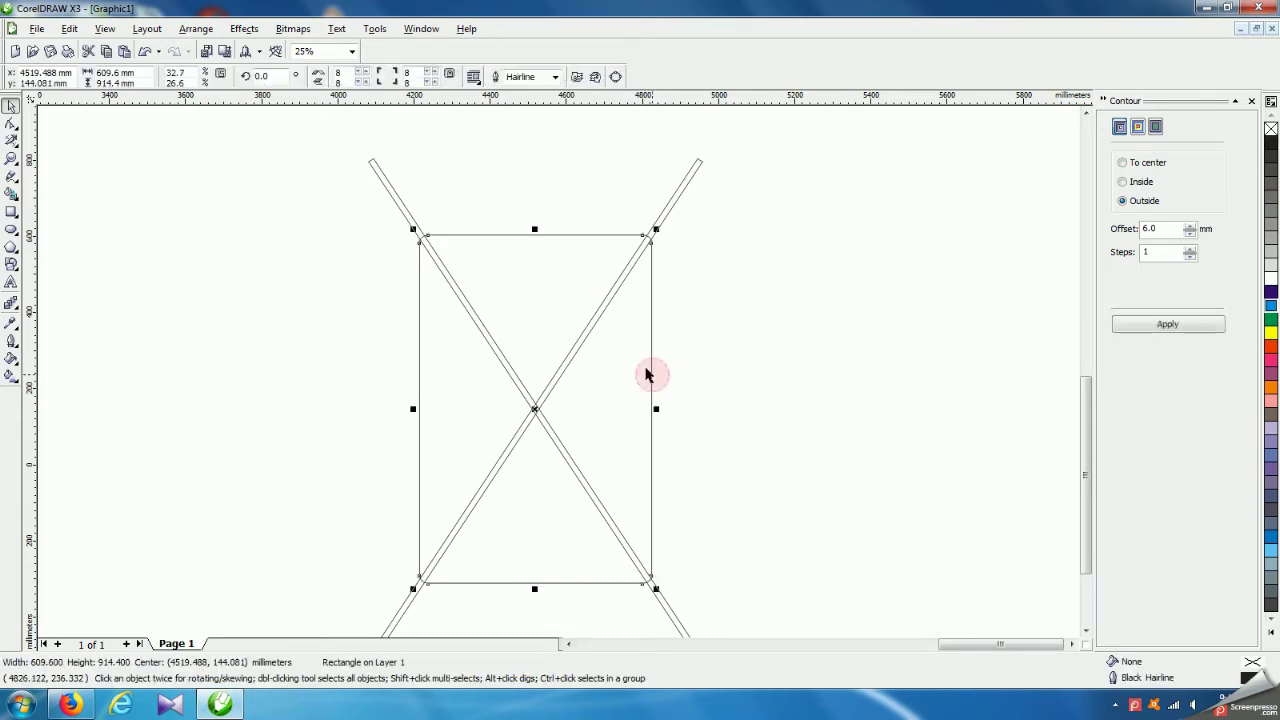
pyautogui.rightClick(1270, 346)
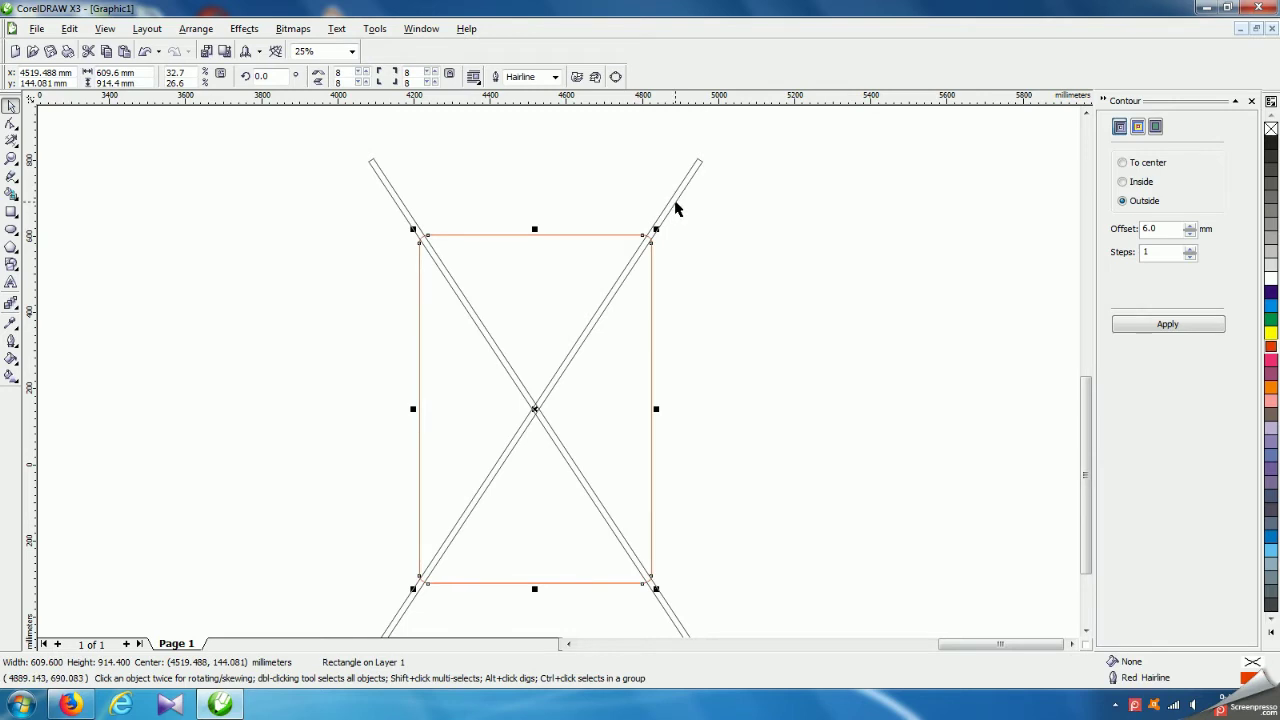
# - Intersect the strip group with the red rounded rectangle and delete the original strips, keeping only the crossed shape inside
pyautogui.keyDown('shift'); pyautogui.click(675, 207); pyautogui.keyUp('shift')
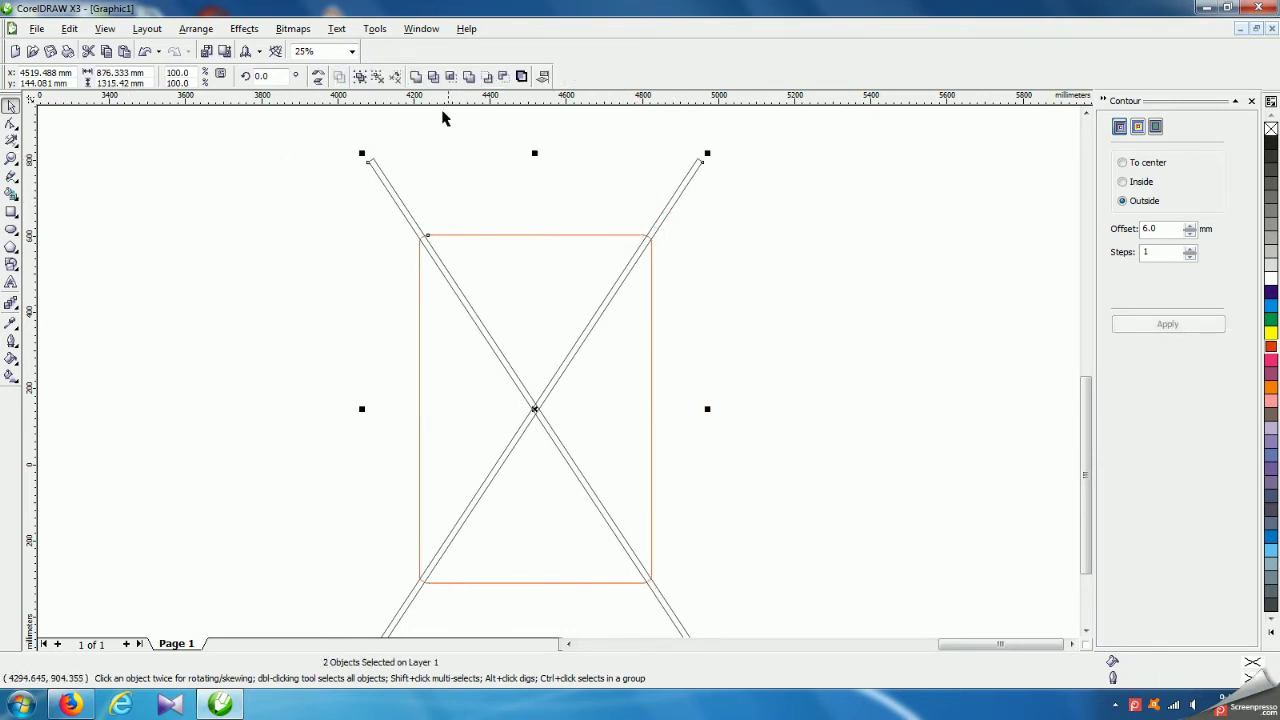
pyautogui.click(453, 80)
pyautogui.click(753, 266)
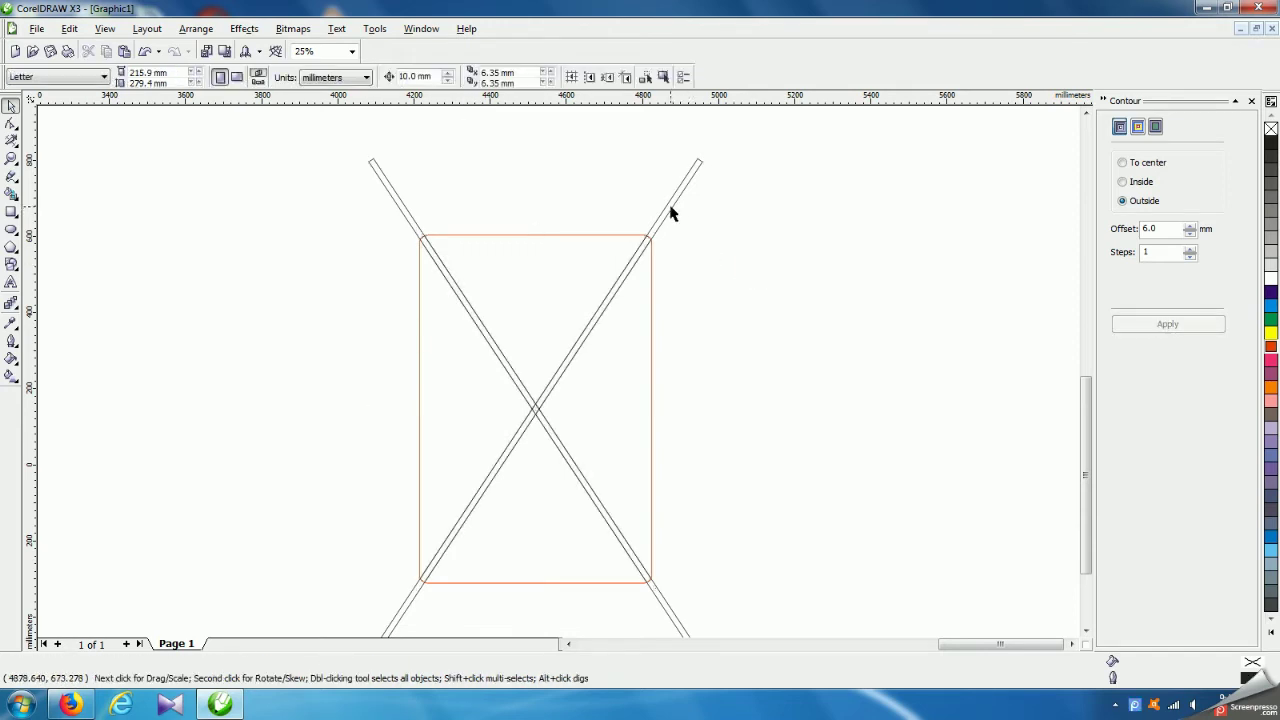
pyautogui.click(672, 216)
pyautogui.press('Delete')
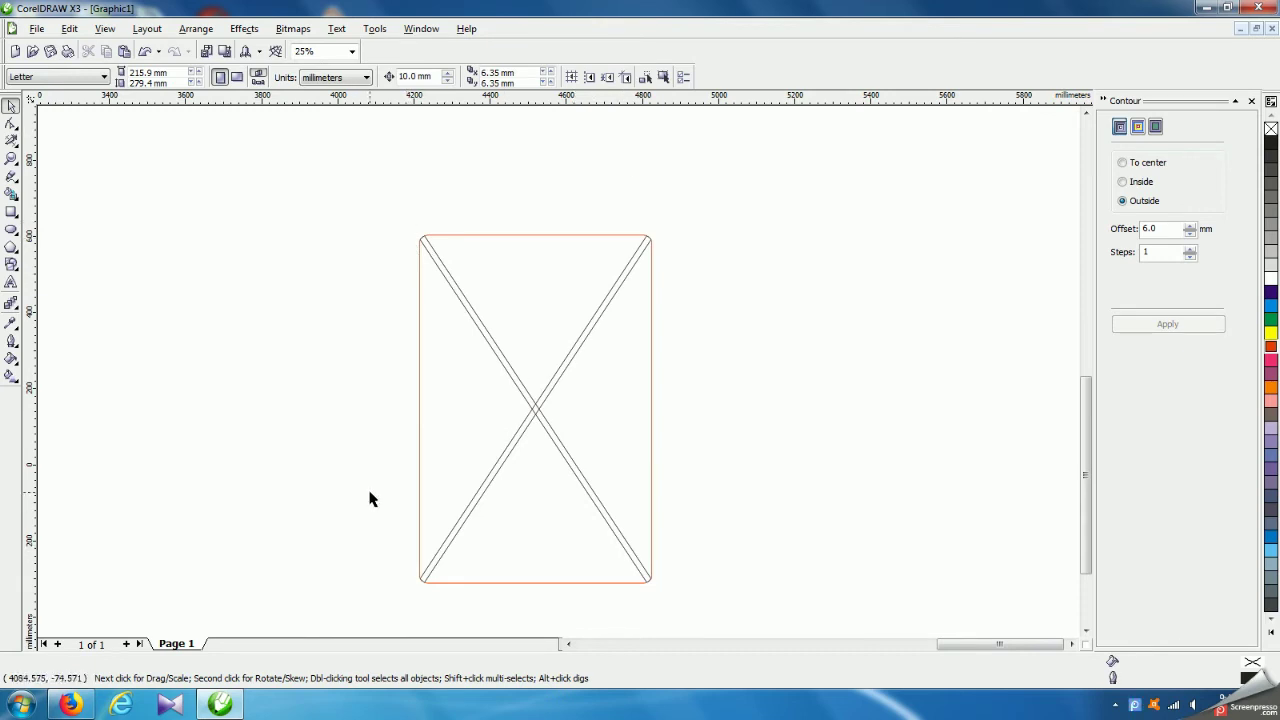
pyautogui.click(751, 480)
# - Draw a circle about 84 mm in diameter over the crossing of the strips and shrink it around its centre to about 51 mm
pyautogui.scroll(1, 545, 385)
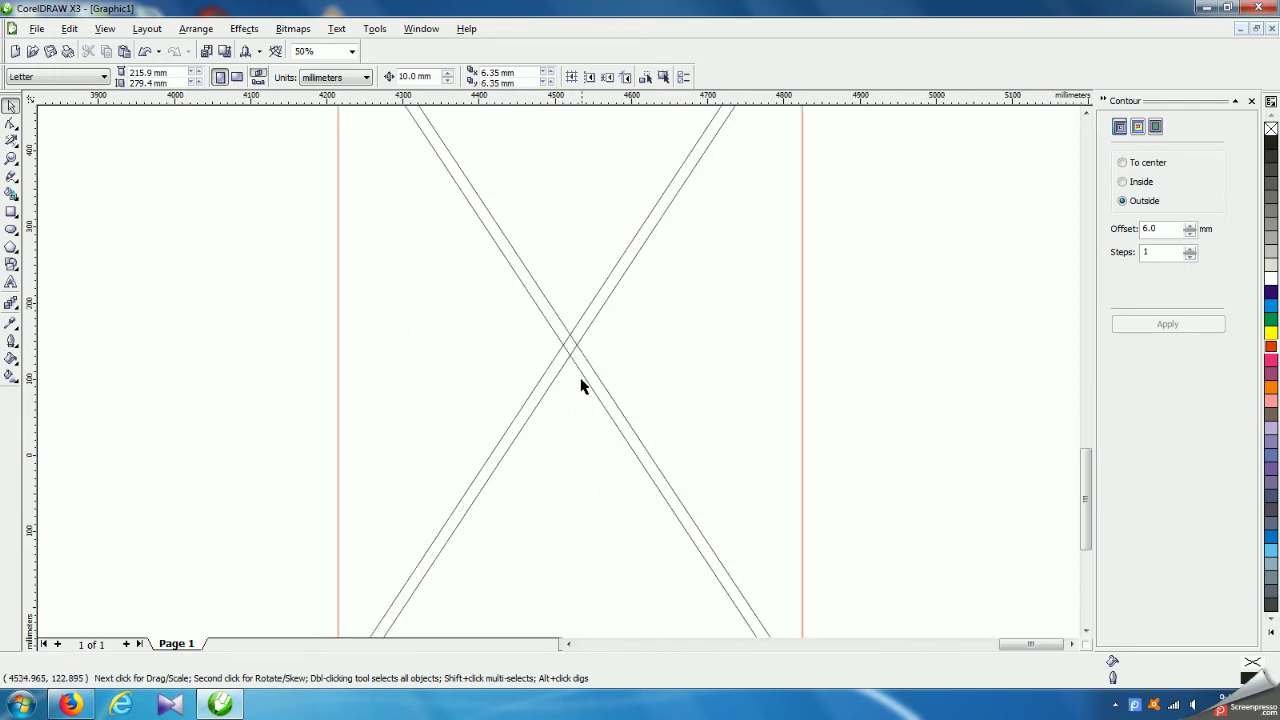
pyautogui.scroll(1, 575, 350)
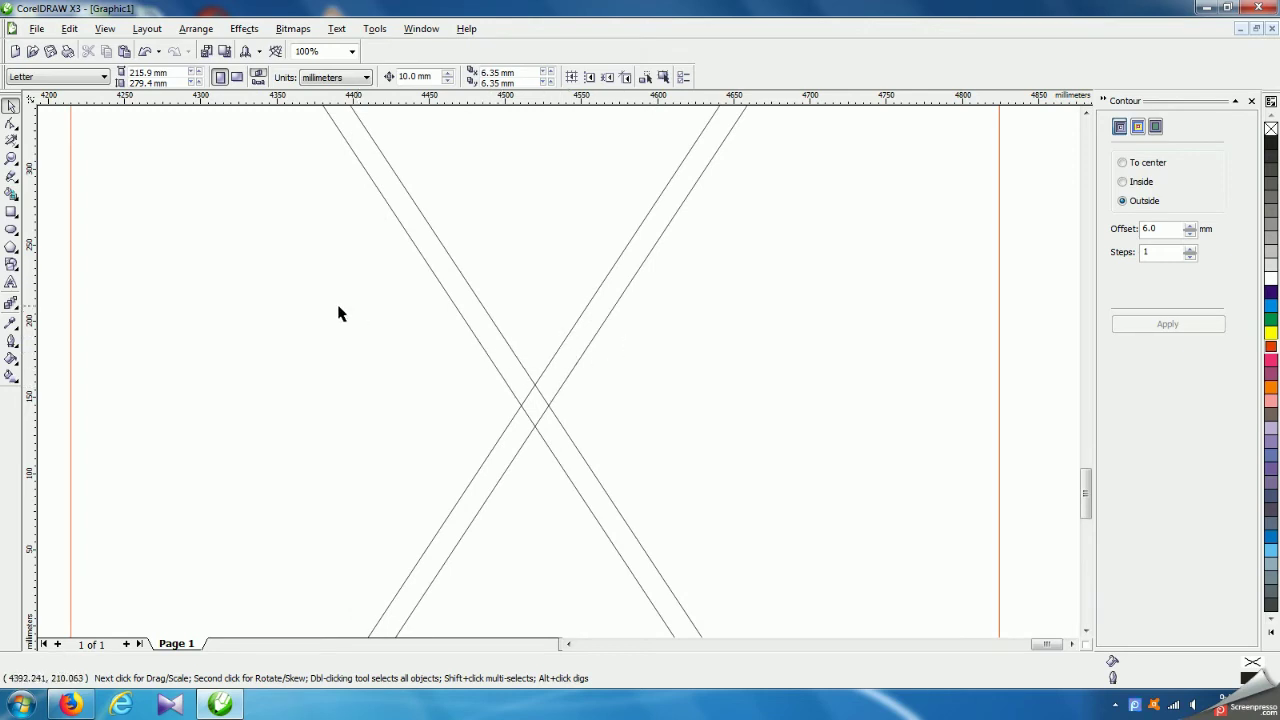
pyautogui.click(11, 229)
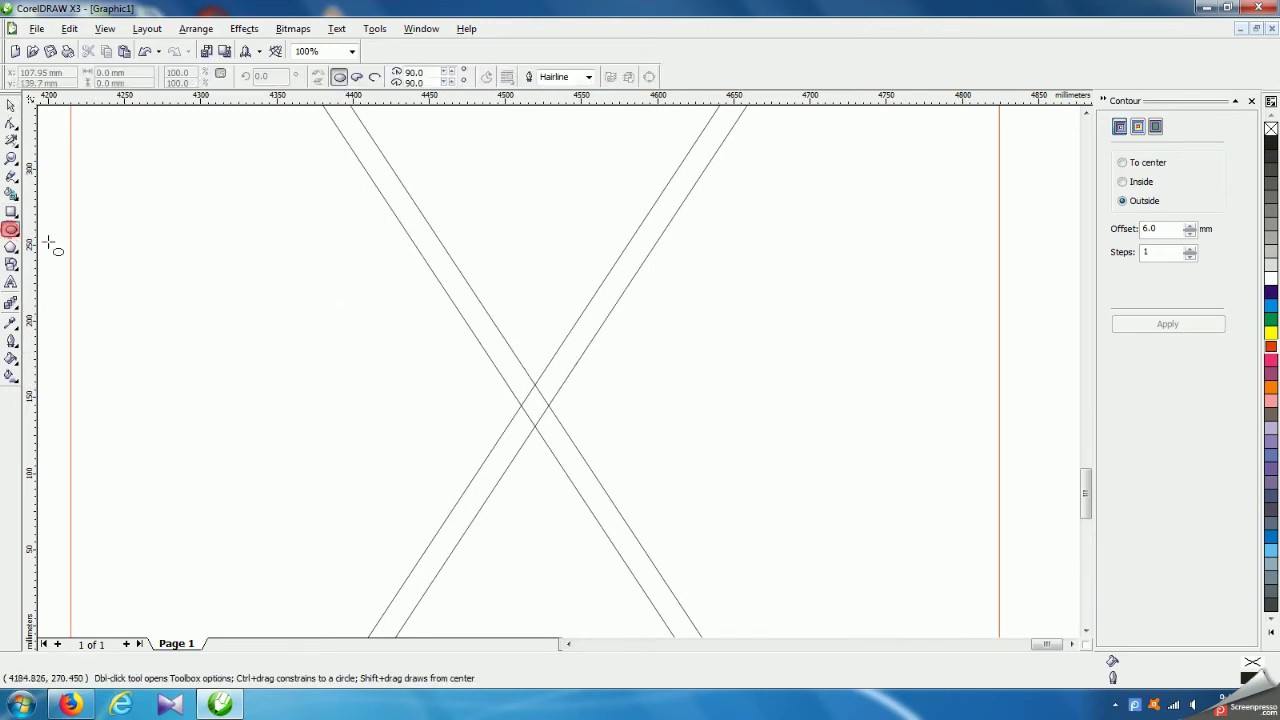
pyautogui.keyDown('ctrl'); pyautogui.moveTo(471, 347); pyautogui.dragTo(600, 470); pyautogui.keyUp('ctrl')
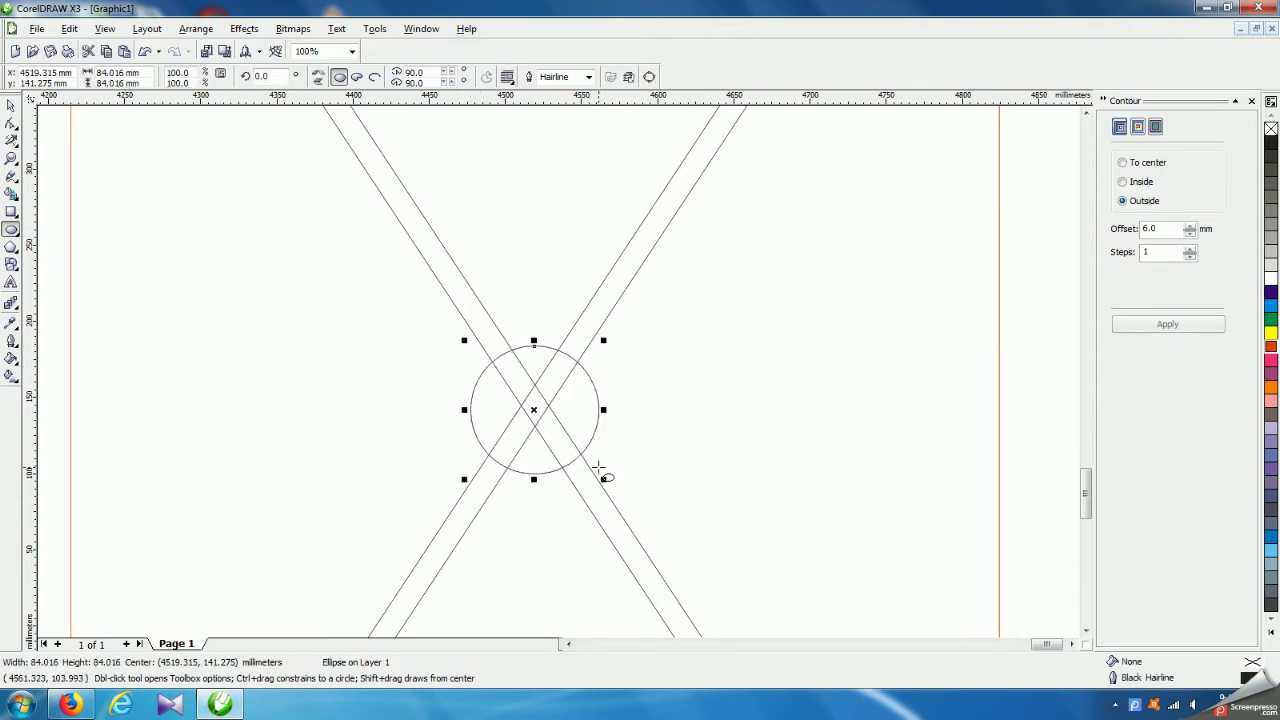
pyautogui.press('space')
pyautogui.scroll(-2, 571, 371)
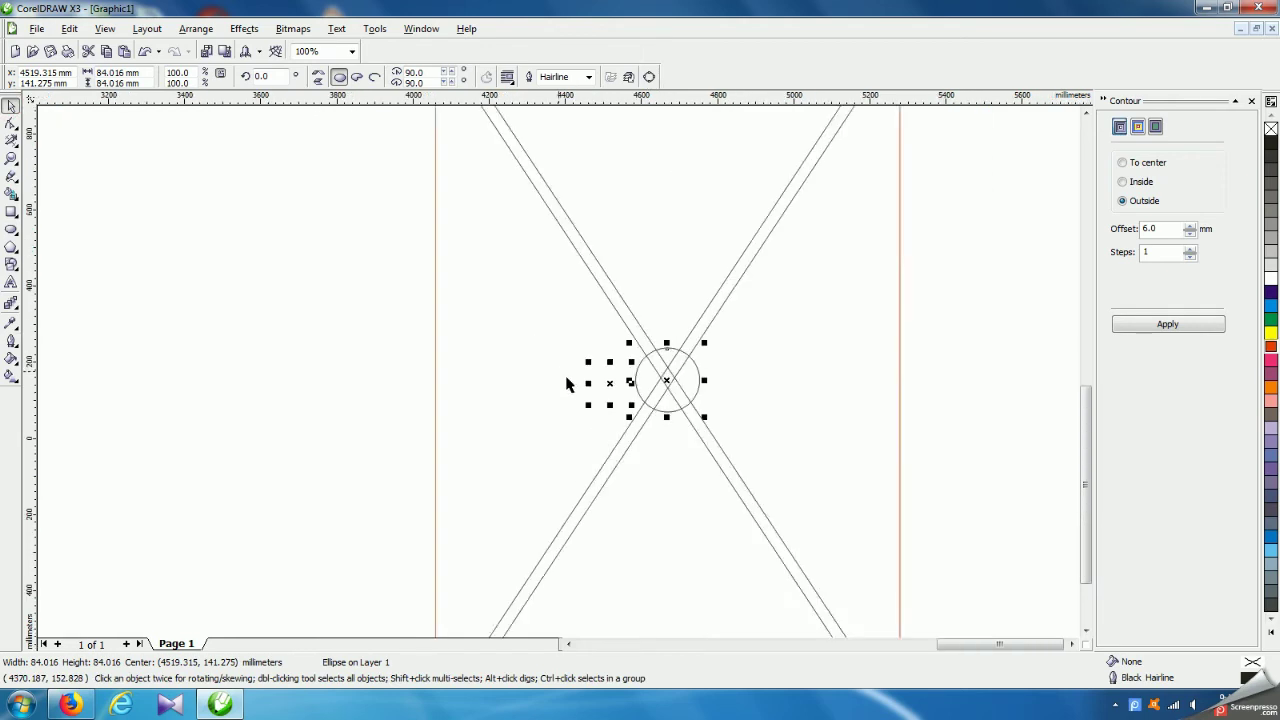
pyautogui.scroll(1, 600, 365)
pyautogui.keyDown('shift'); pyautogui.moveTo(580, 321); pyautogui.dragTo(575, 340); pyautogui.keyUp('shift')
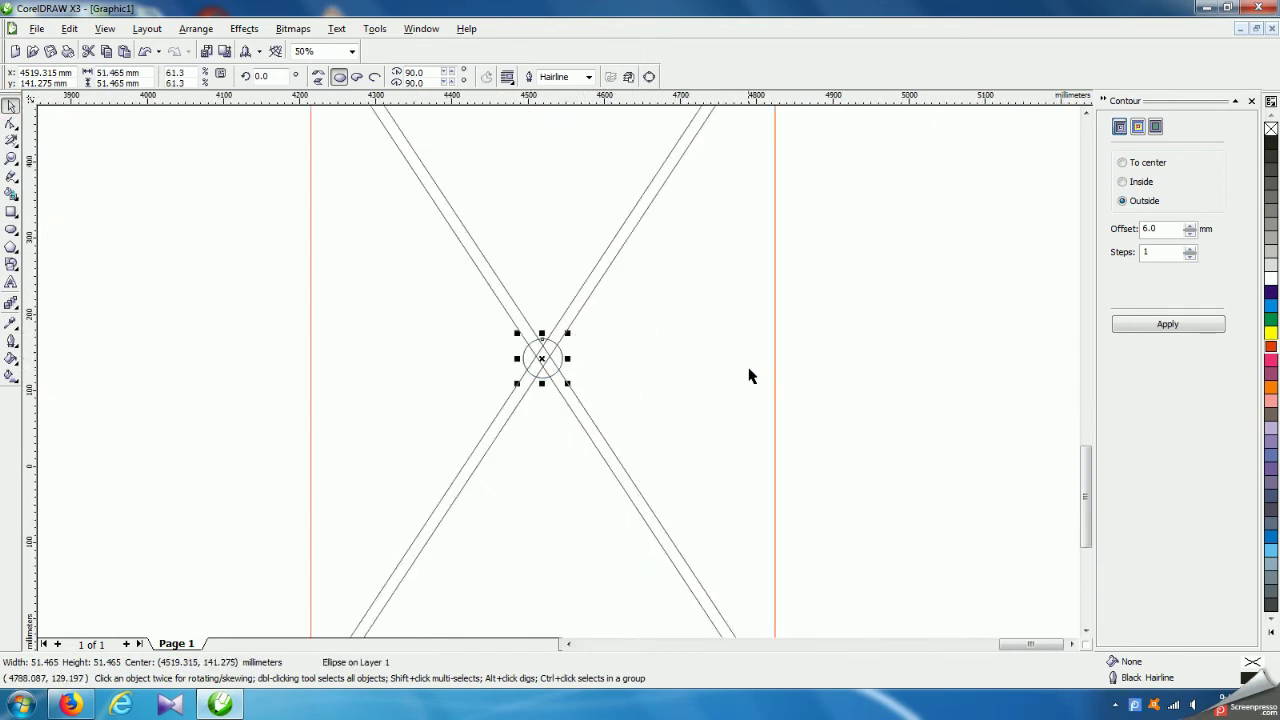
# - Select the red rounded rectangle together with the small circle at the strips' crossing
pyautogui.keyDown('shift'); pyautogui.click(774, 375); pyautogui.keyUp('shift')
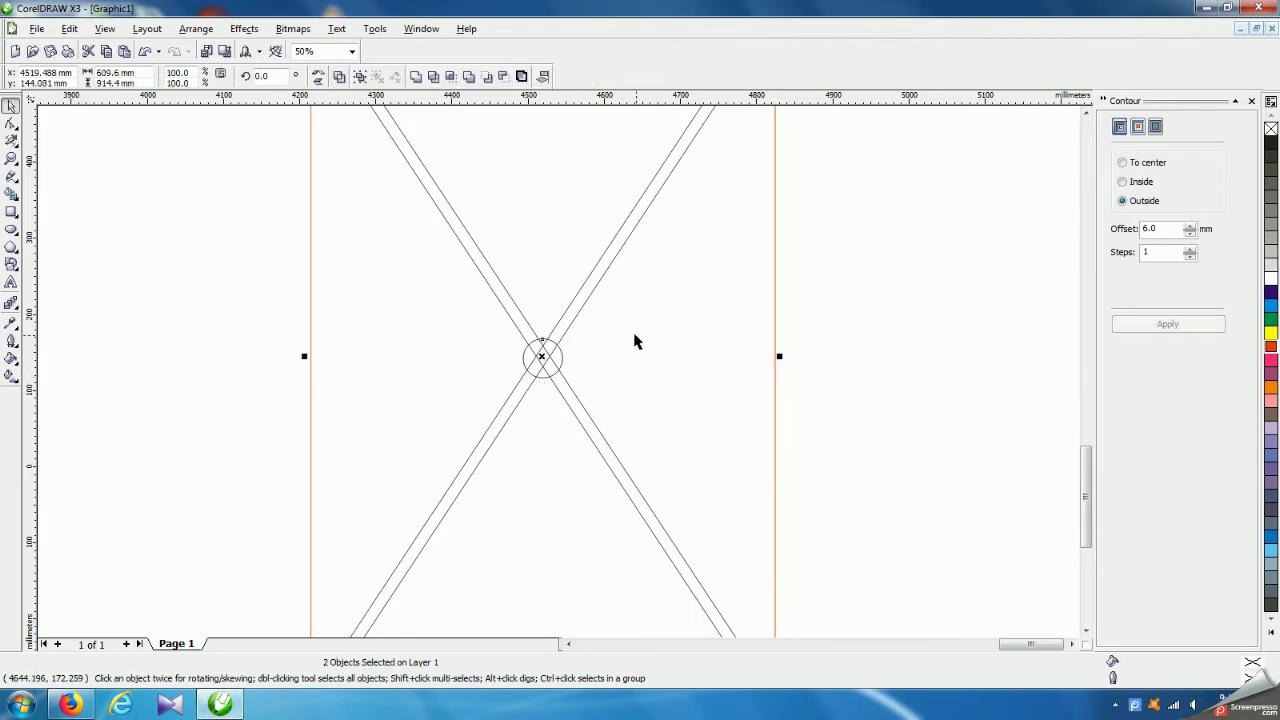
pyautogui.scroll(-1, 618, 386)
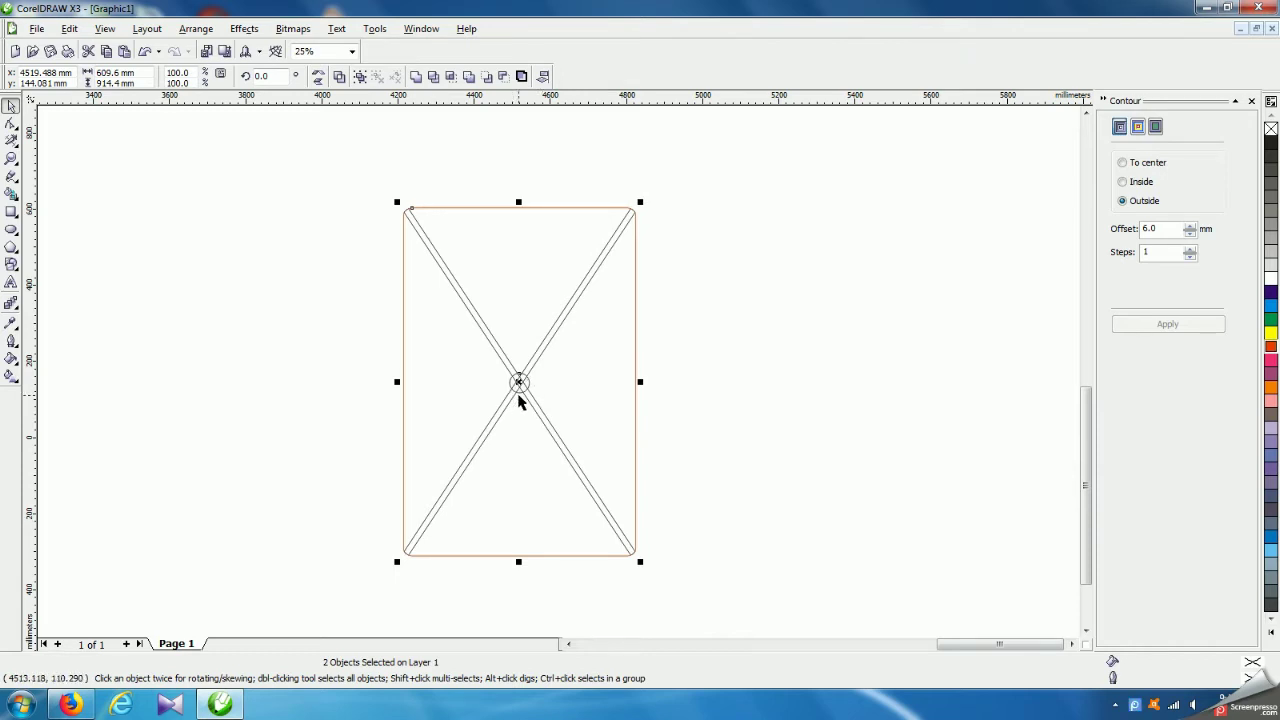
pyautogui.click(743, 357)
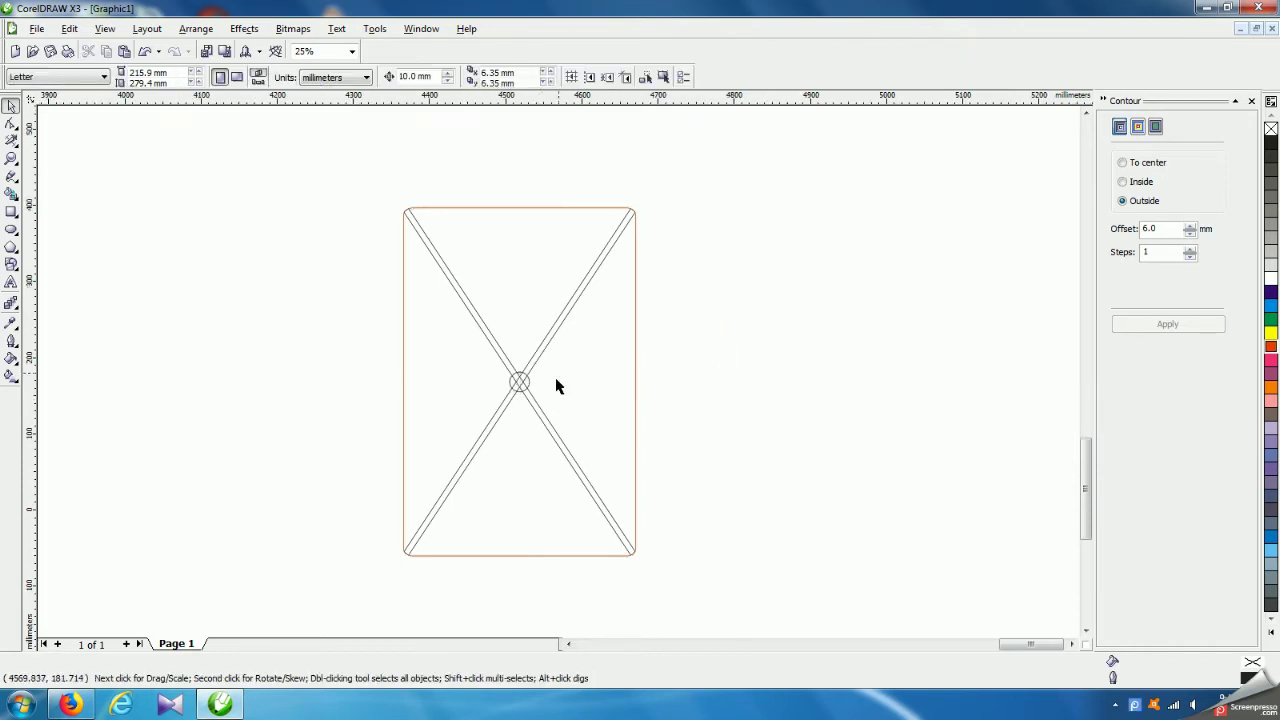
pyautogui.scroll(2, 538, 385)
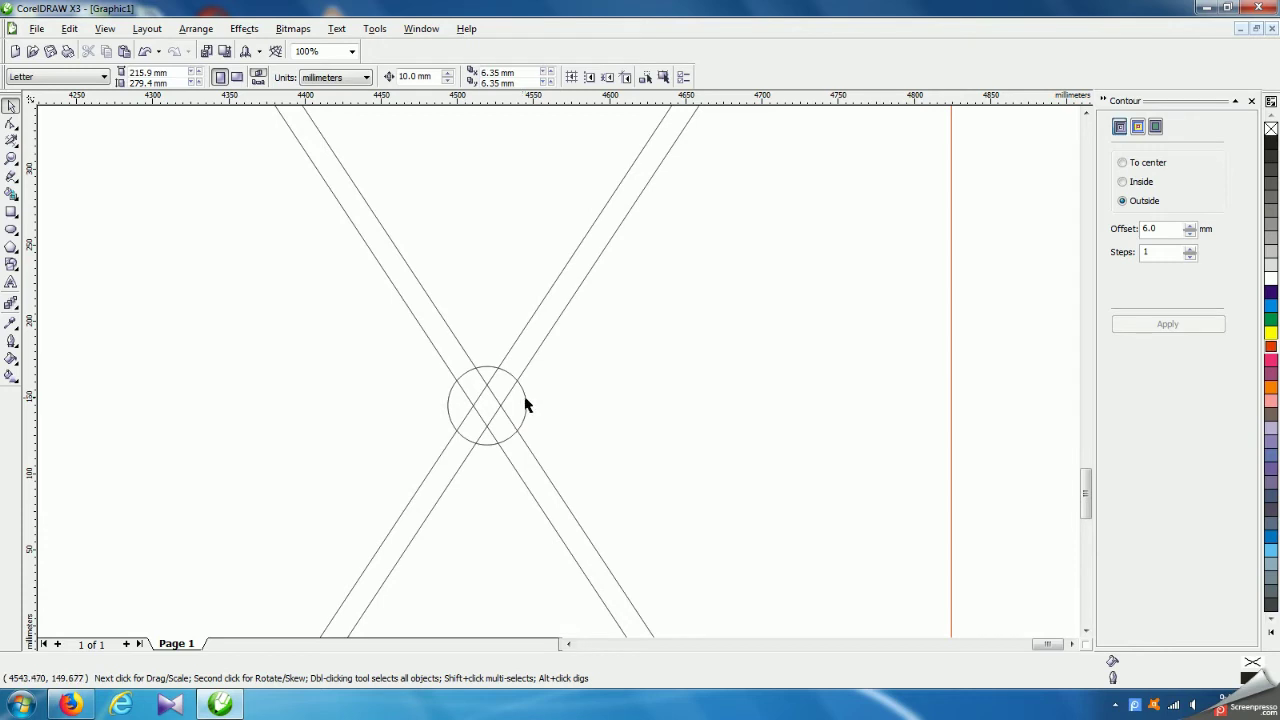
pyautogui.click(525, 404)
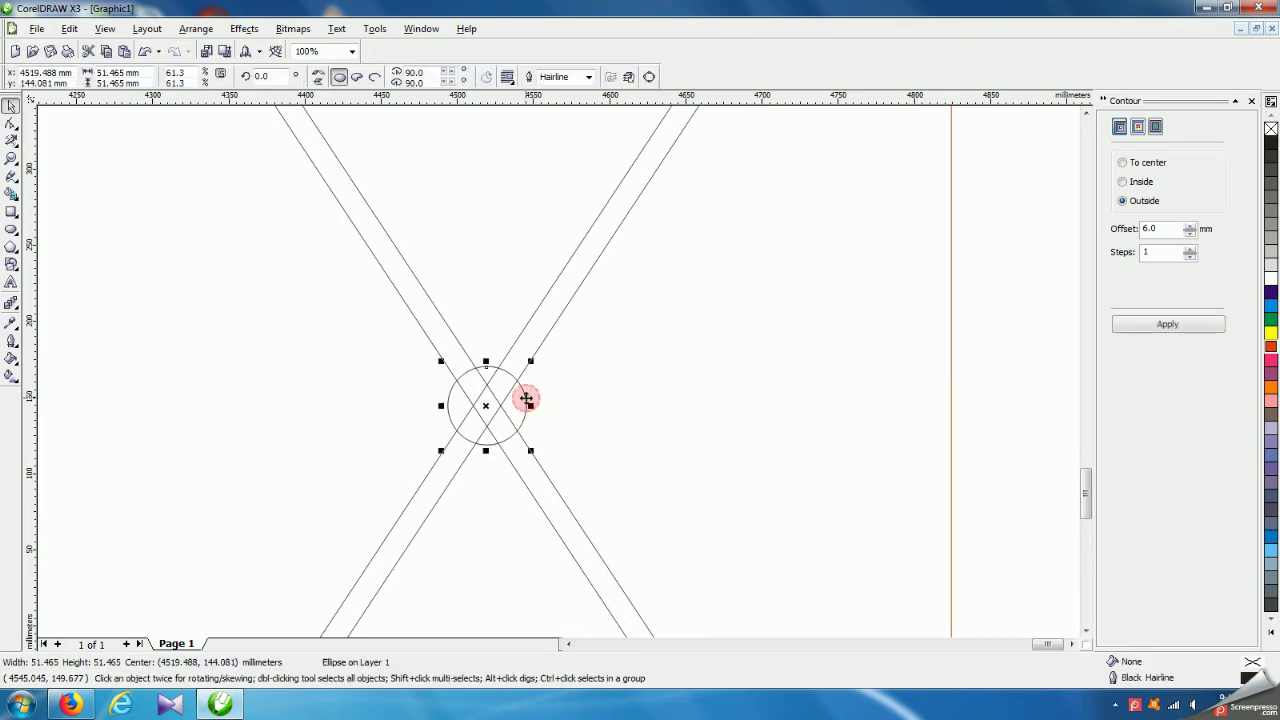
pyautogui.keyDown('shift'); pyautogui.click(545, 345); pyautogui.keyUp('shift')
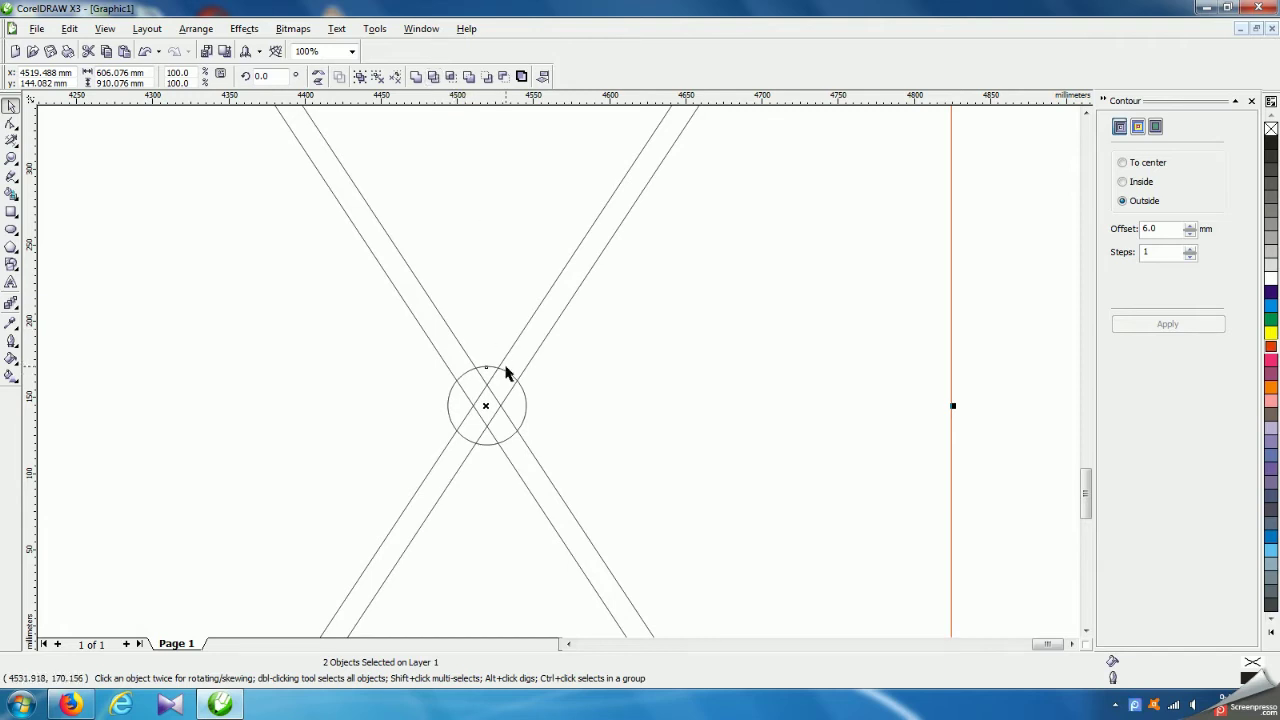
pyautogui.click(997, 354)
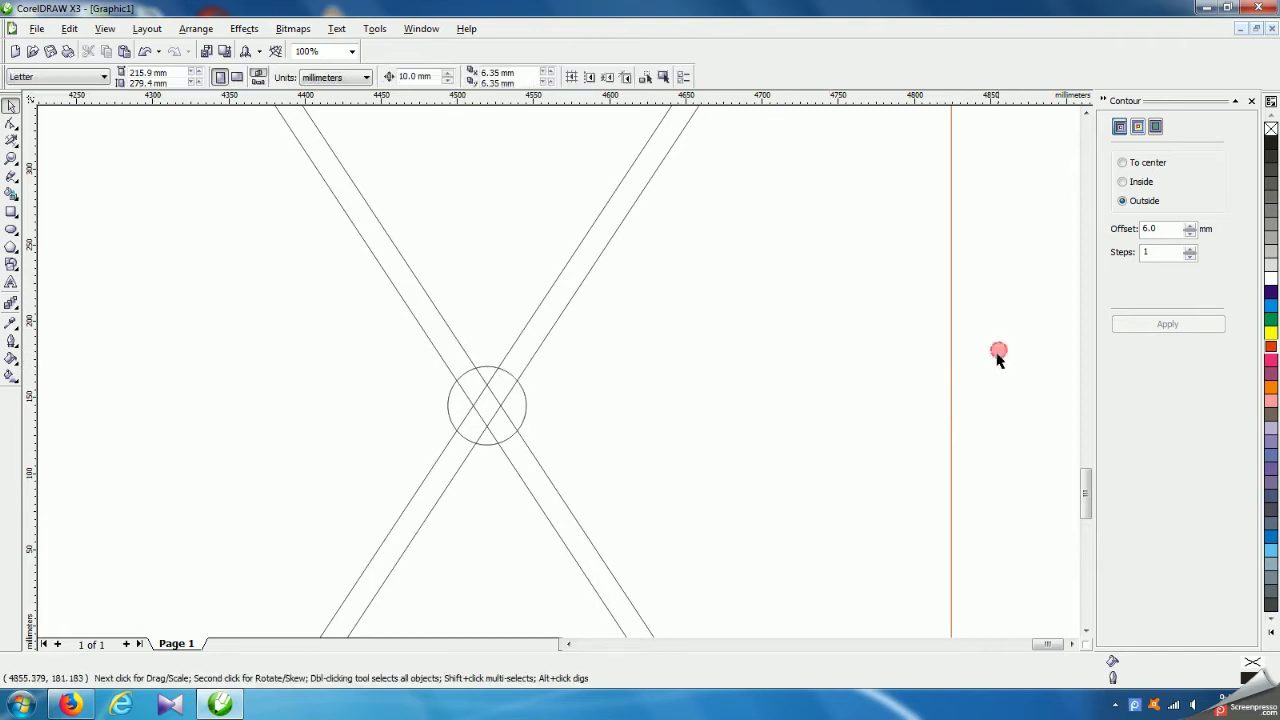
# - Draw a small circle in the empty space beside the upper-right diagonal bar and set its width and height to 15 mm
pyautogui.scroll(2, 568, 391)
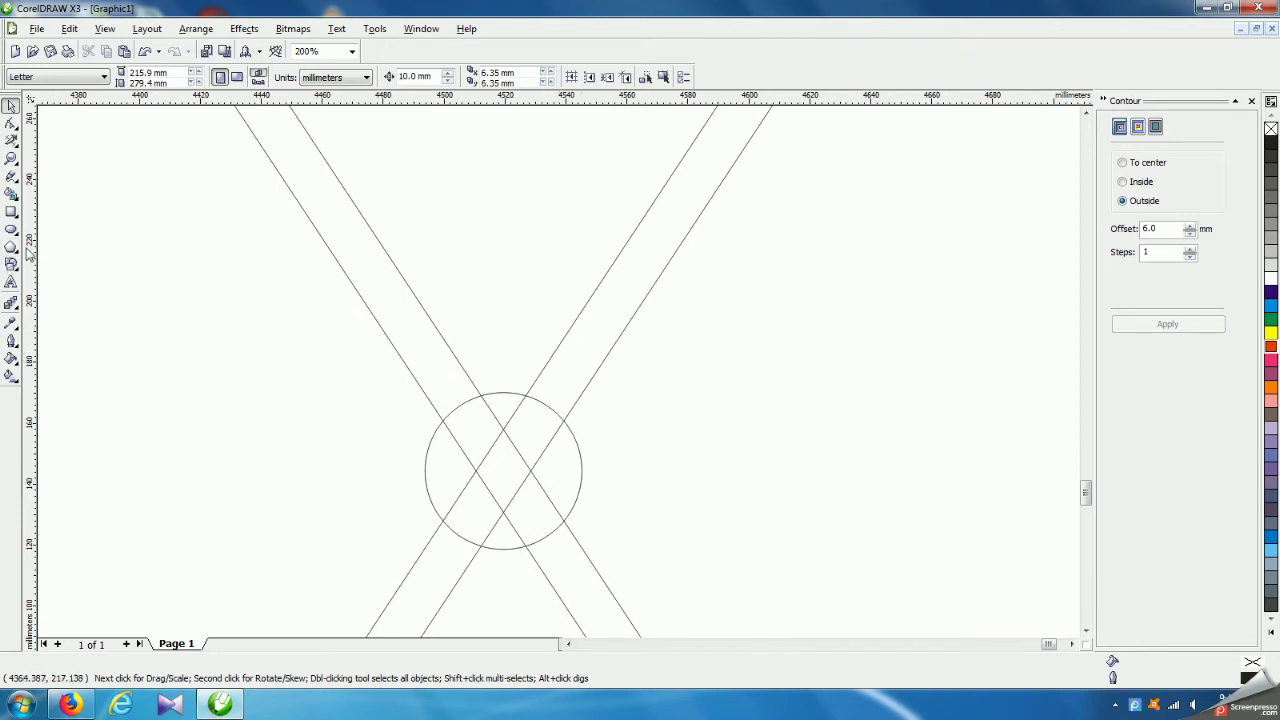
pyautogui.click(11, 229)
pyautogui.moveTo(684, 265); pyautogui.dragTo(746, 327)
pyautogui.click(146, 73)
pyautogui.write('15')
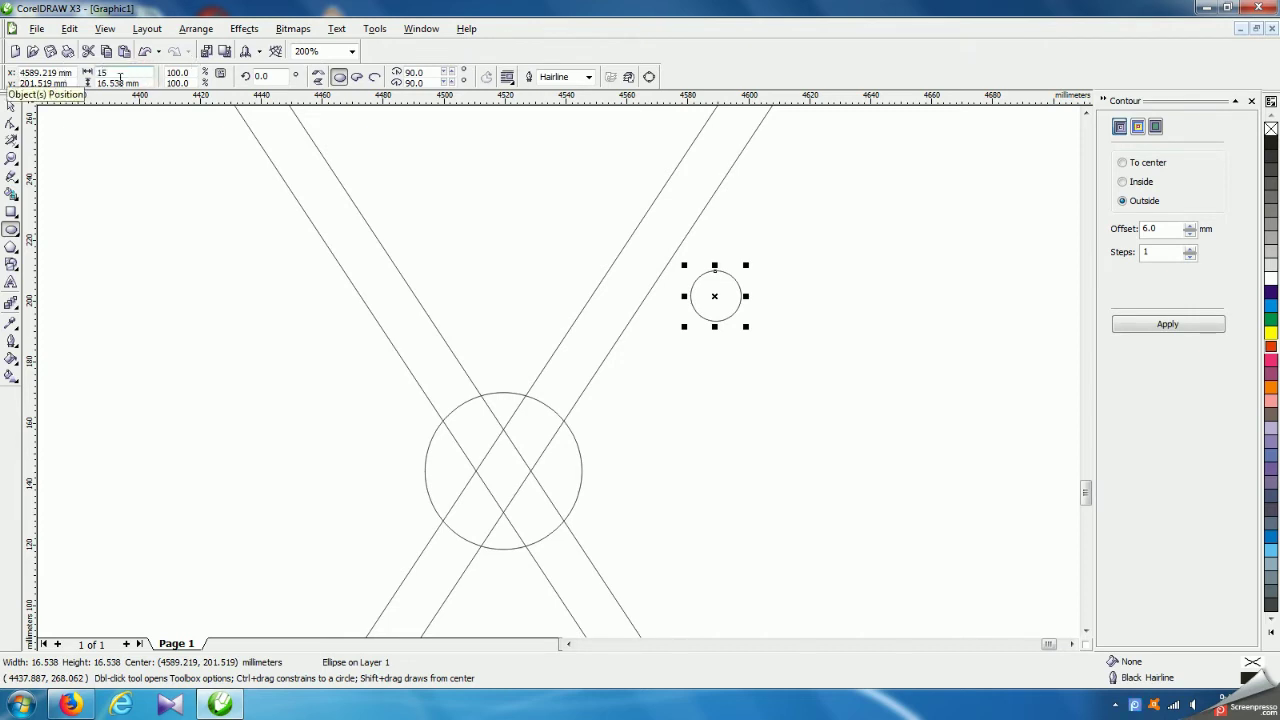
pyautogui.press('Tab')
pyautogui.write('1')
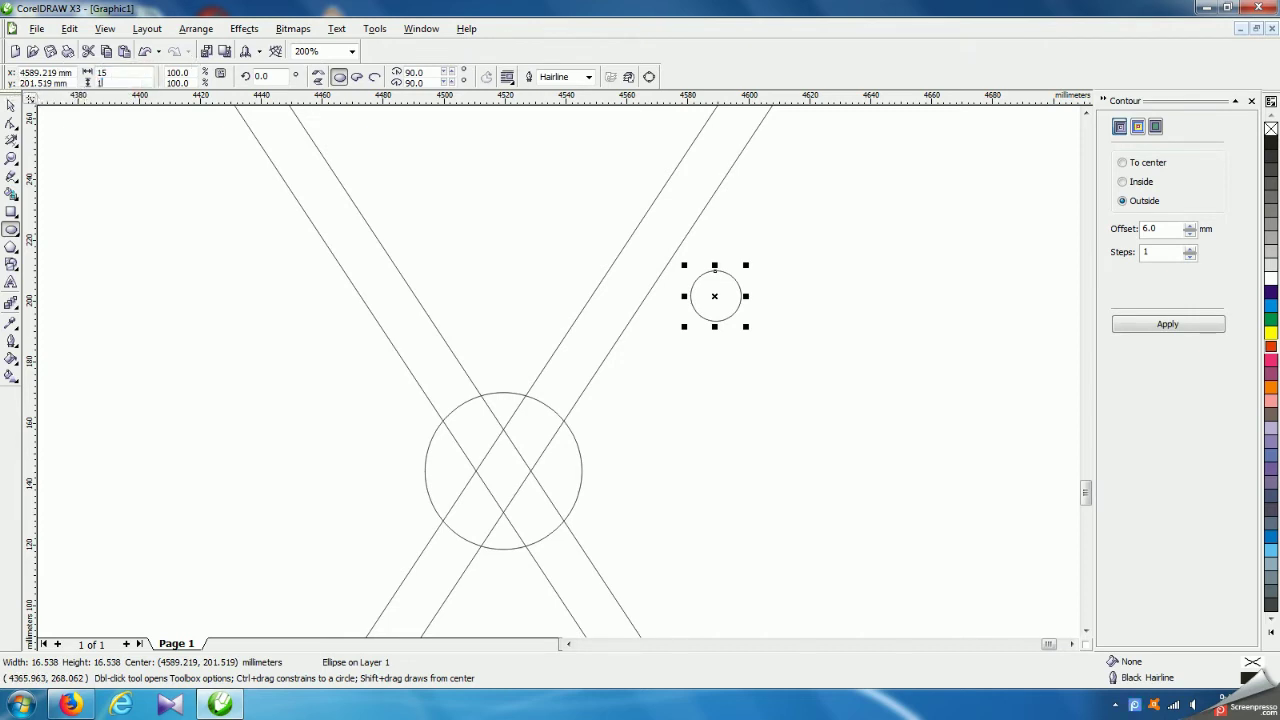
pyautogui.write('5')
pyautogui.press('Return')
# - Move the 15 mm circle between the upper-right bar's two edges, centred on the outline of the large circle
pyautogui.click(10, 105)
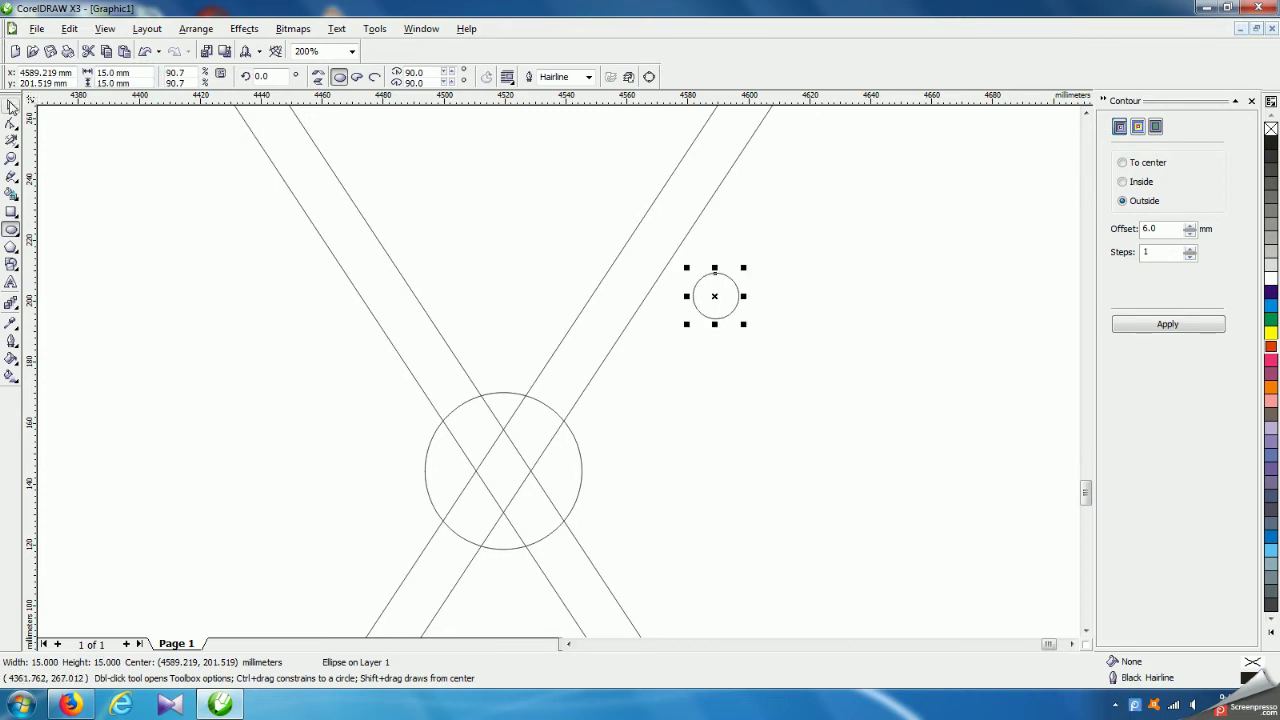
pyautogui.moveTo(700, 307); pyautogui.dragTo(547, 404)
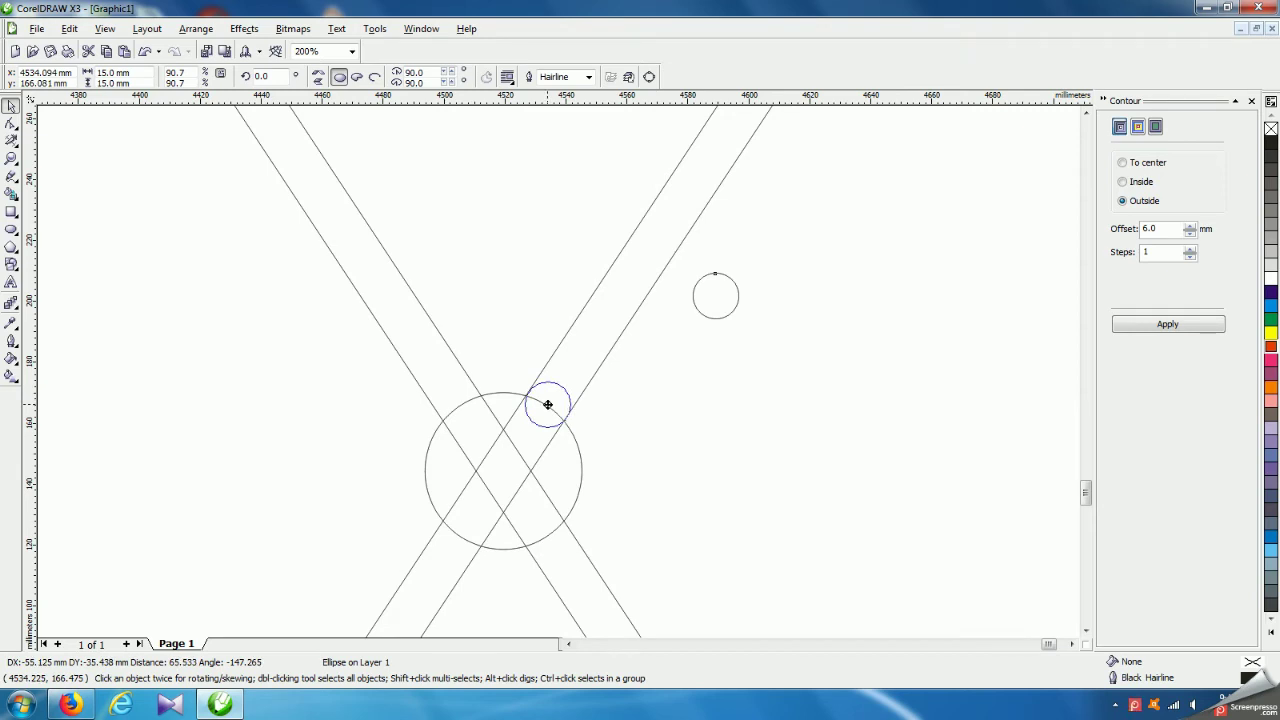
pyautogui.moveTo(547, 404); pyautogui.dragTo(547, 404)
pyautogui.scroll(2, 540, 421)
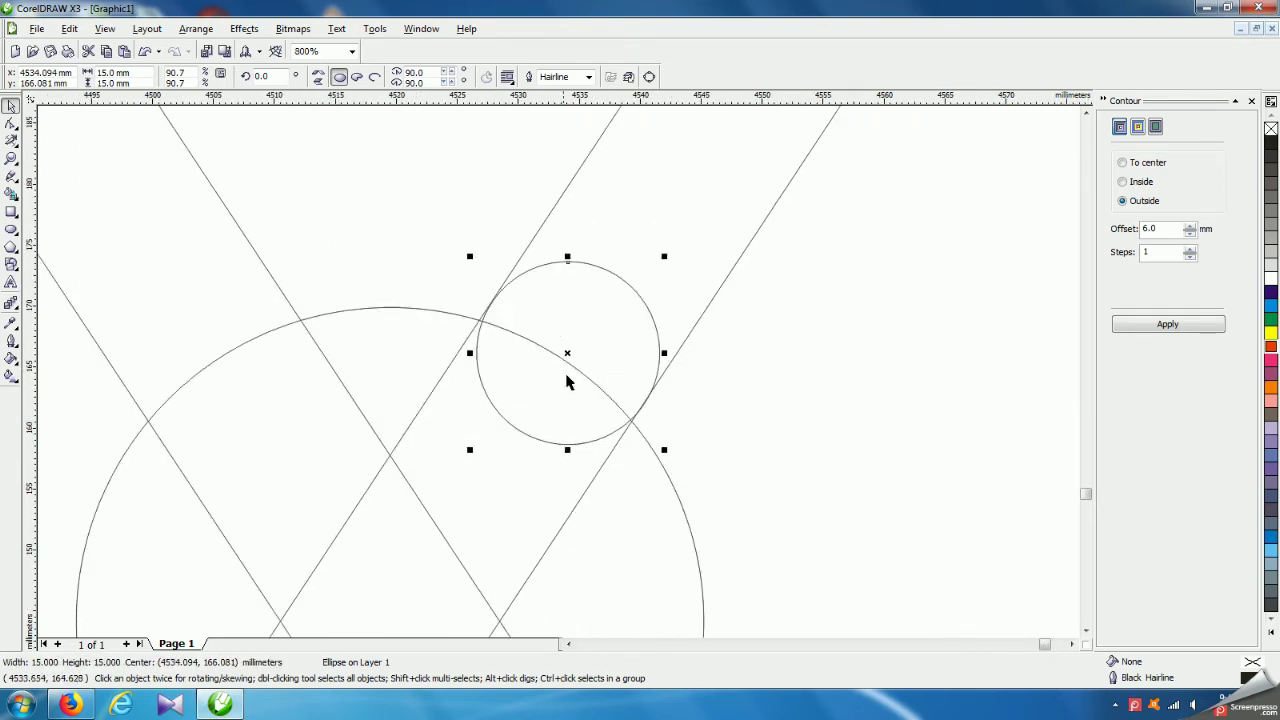
pyautogui.scroll(-2, 565, 368)
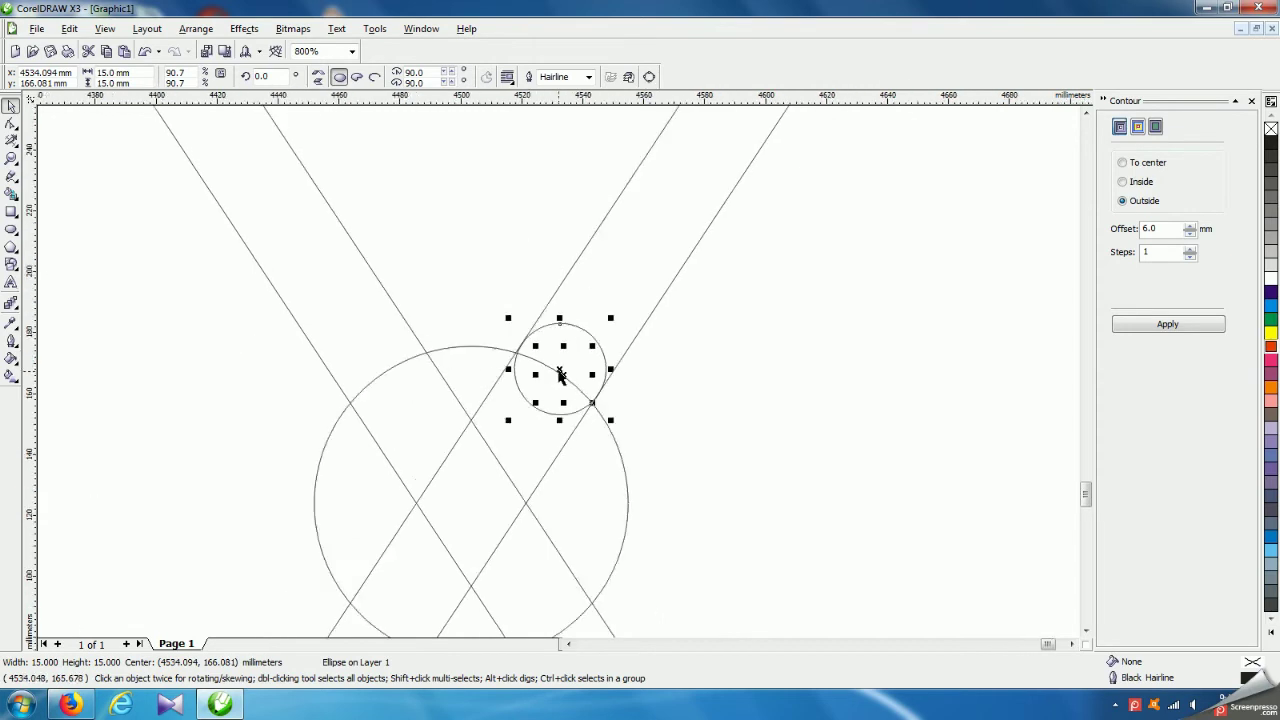
# - Shift the small circle's rotation centre to the large circle's middle and place a horizontal guideline through that centre
pyautogui.click(565, 375)
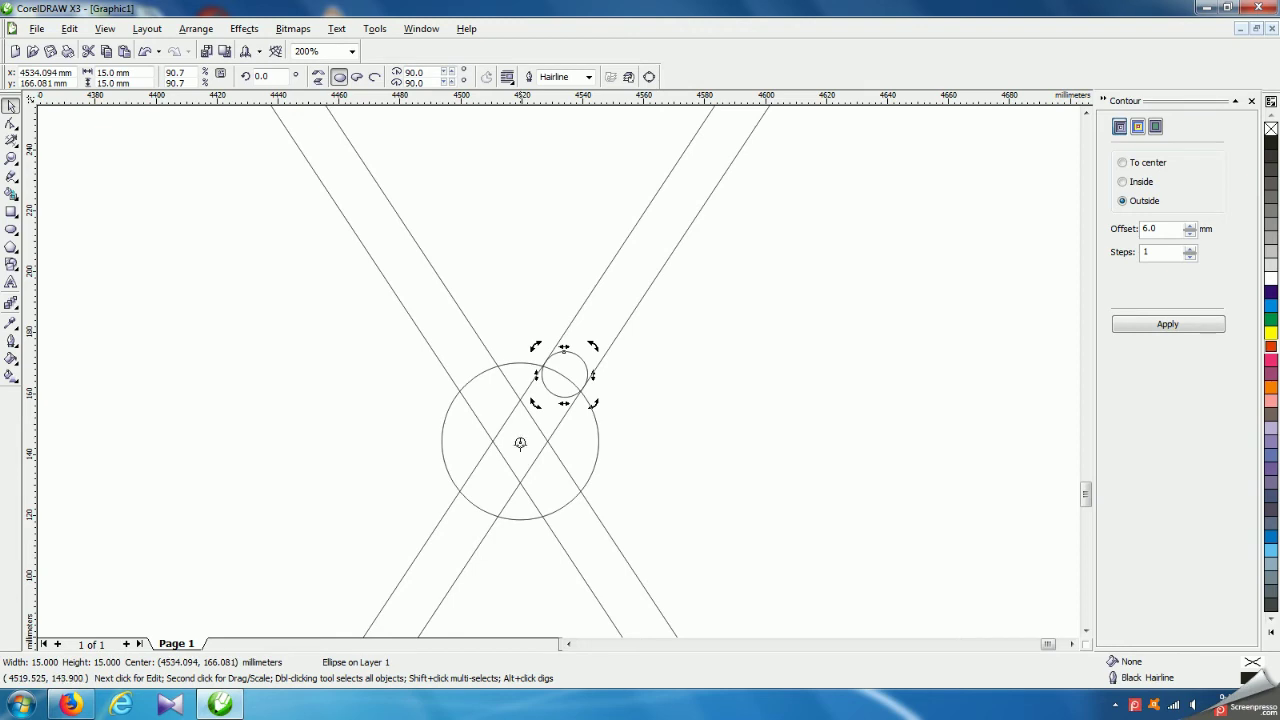
pyautogui.click(596, 468)
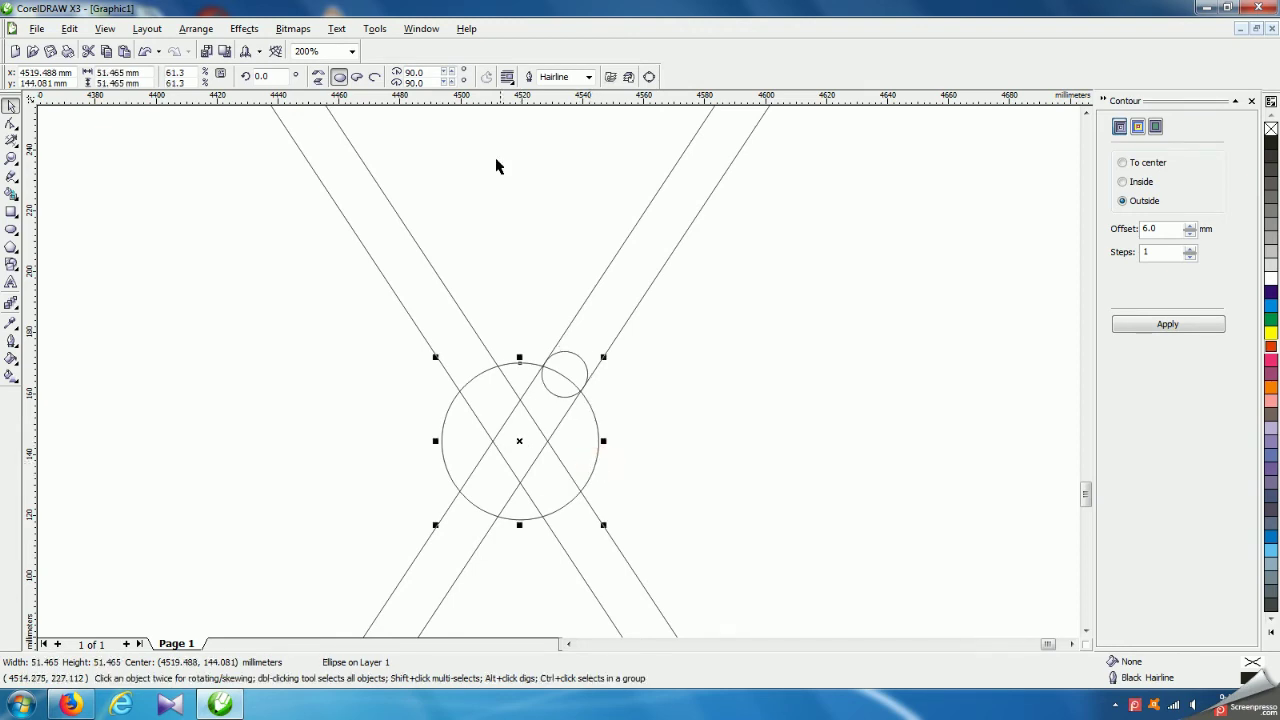
pyautogui.click(520, 442)
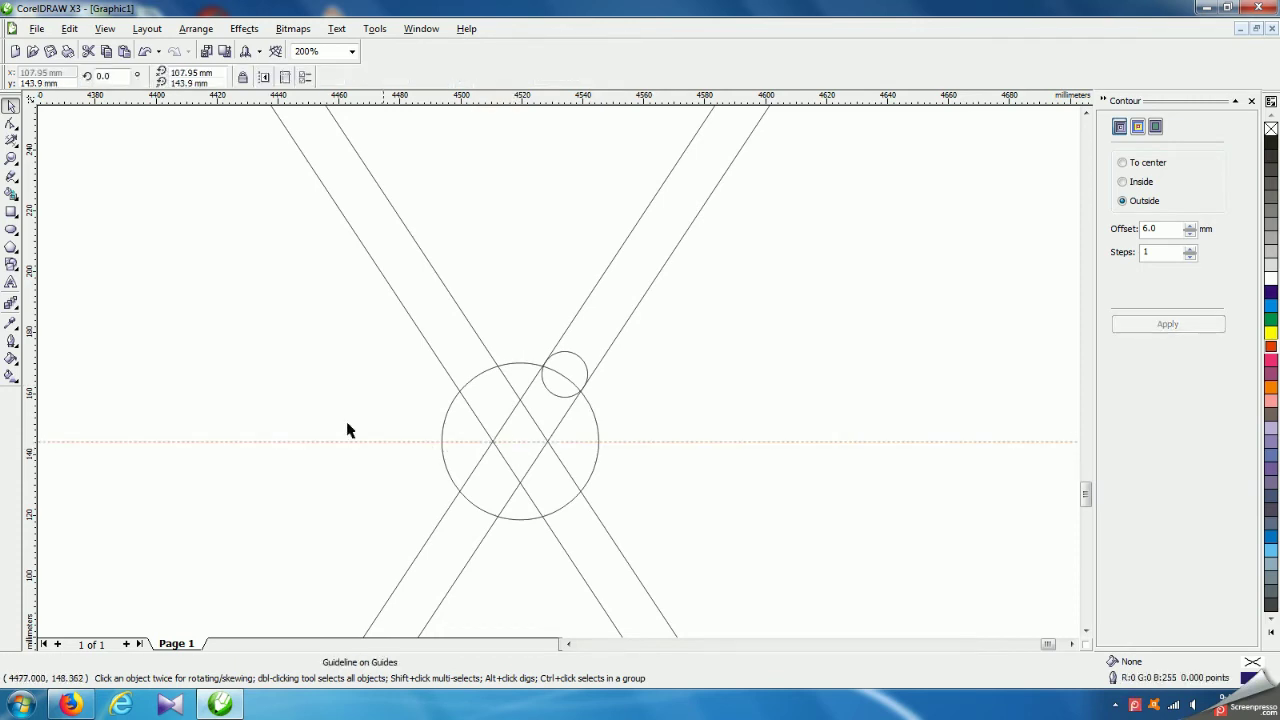
pyautogui.moveTo(32, 458); pyautogui.dragTo(516, 508)
pyautogui.click(530, 519)
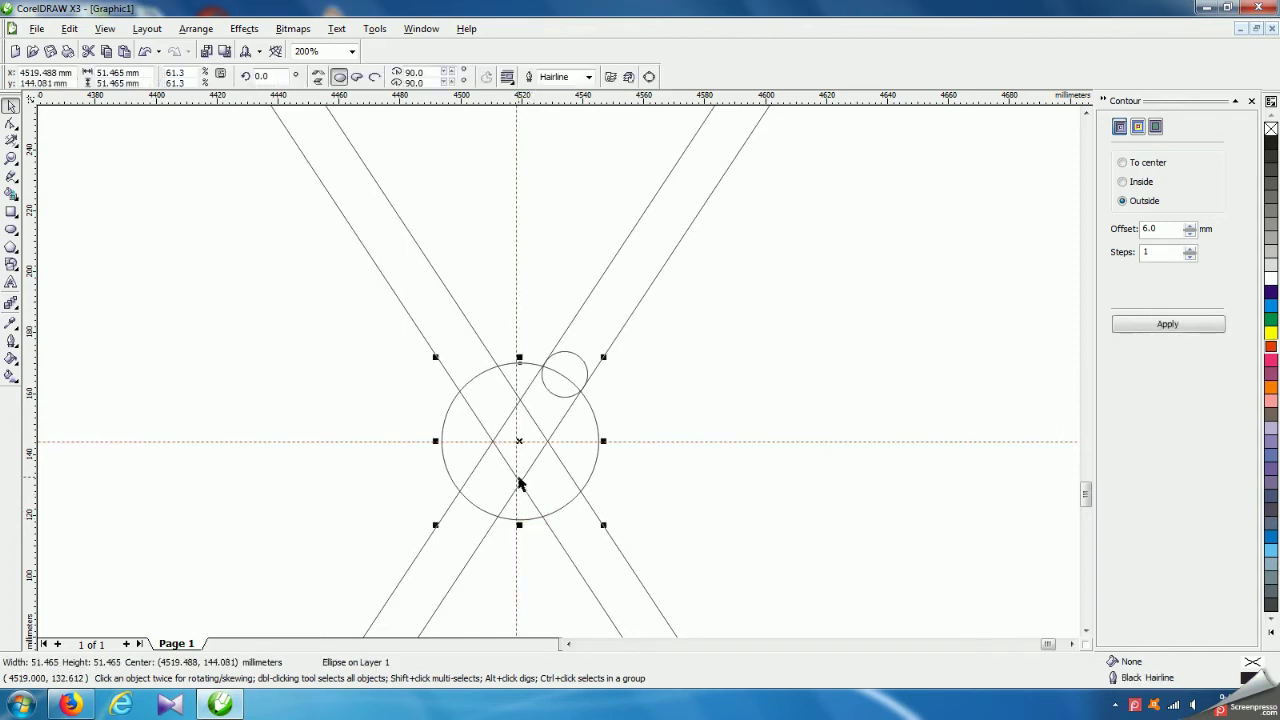
pyautogui.click(516, 569)
pyautogui.press('Delete')
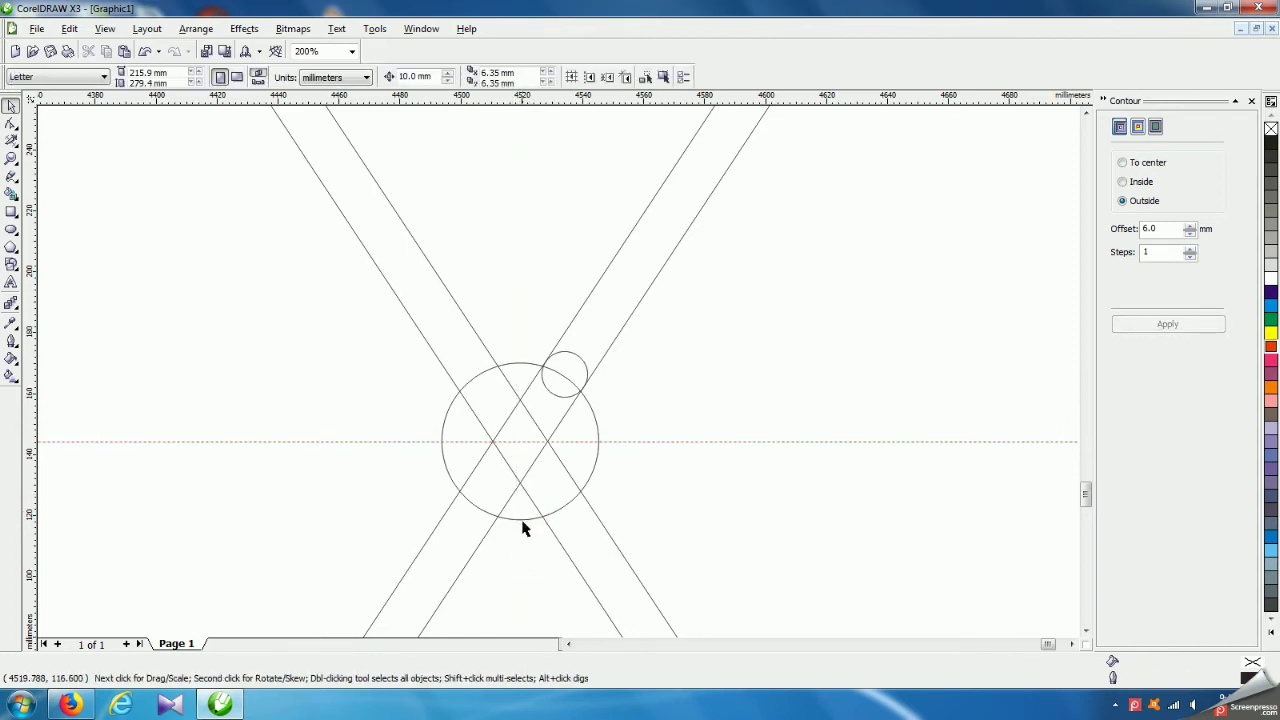
# - Place a vertical guideline through the large circle's centre, at about x 4519.5 mm
pyautogui.click(522, 520)
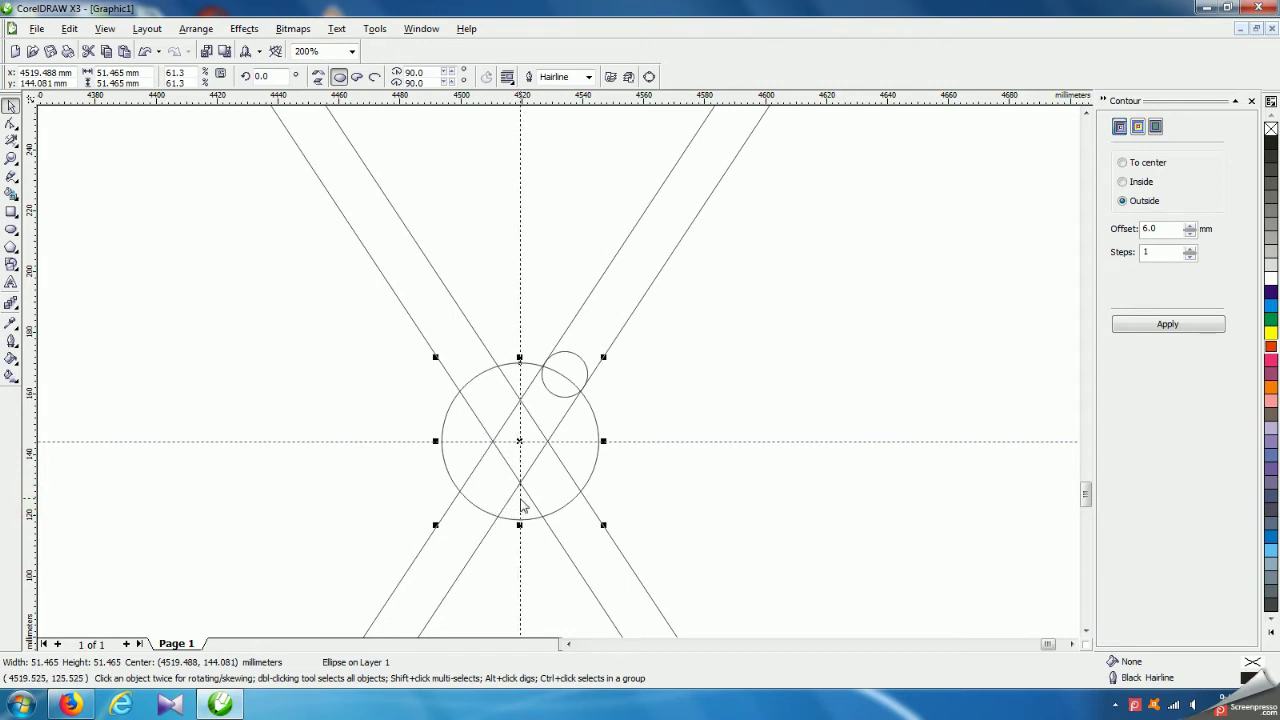
pyautogui.hotkey('ctrl', 'z')
pyautogui.scroll(2, 518, 467)
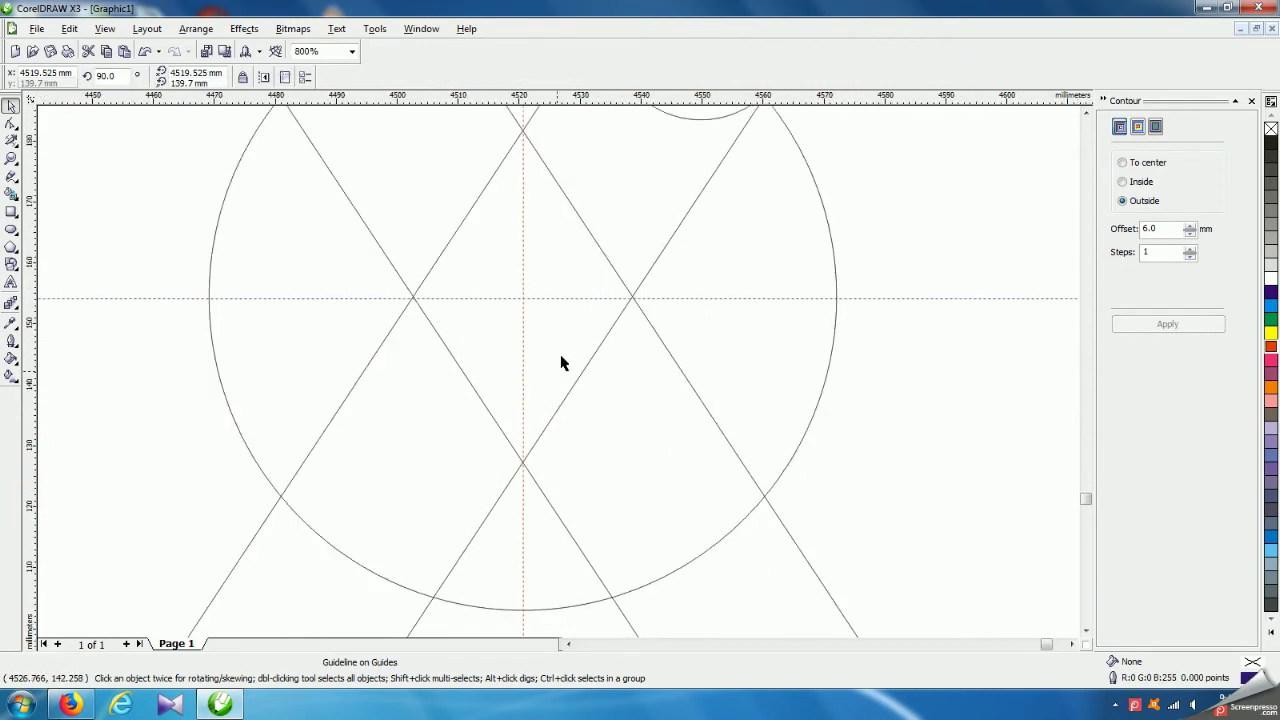
pyautogui.scroll(-2, 563, 363)
# - Set the small circle's rotation centre at the intersection of the two guidelines
pyautogui.click(567, 334)
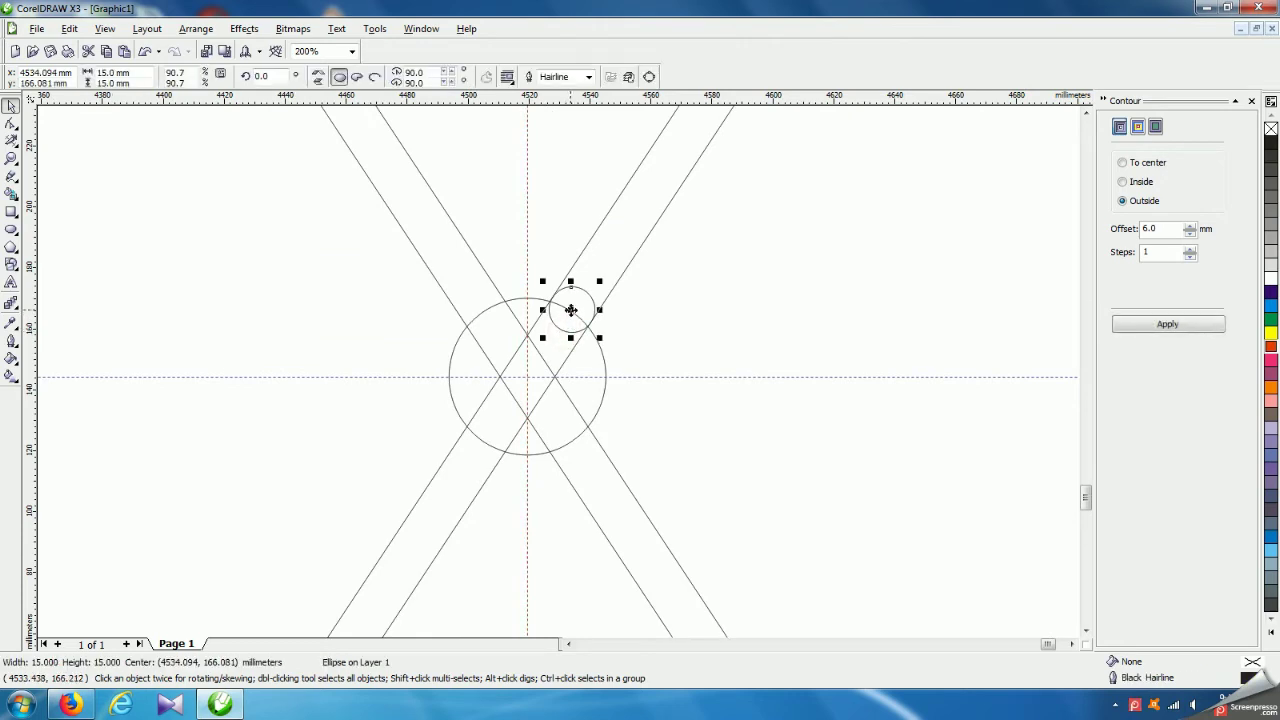
pyautogui.click(568, 334)
pyautogui.scroll(4, 560, 374)
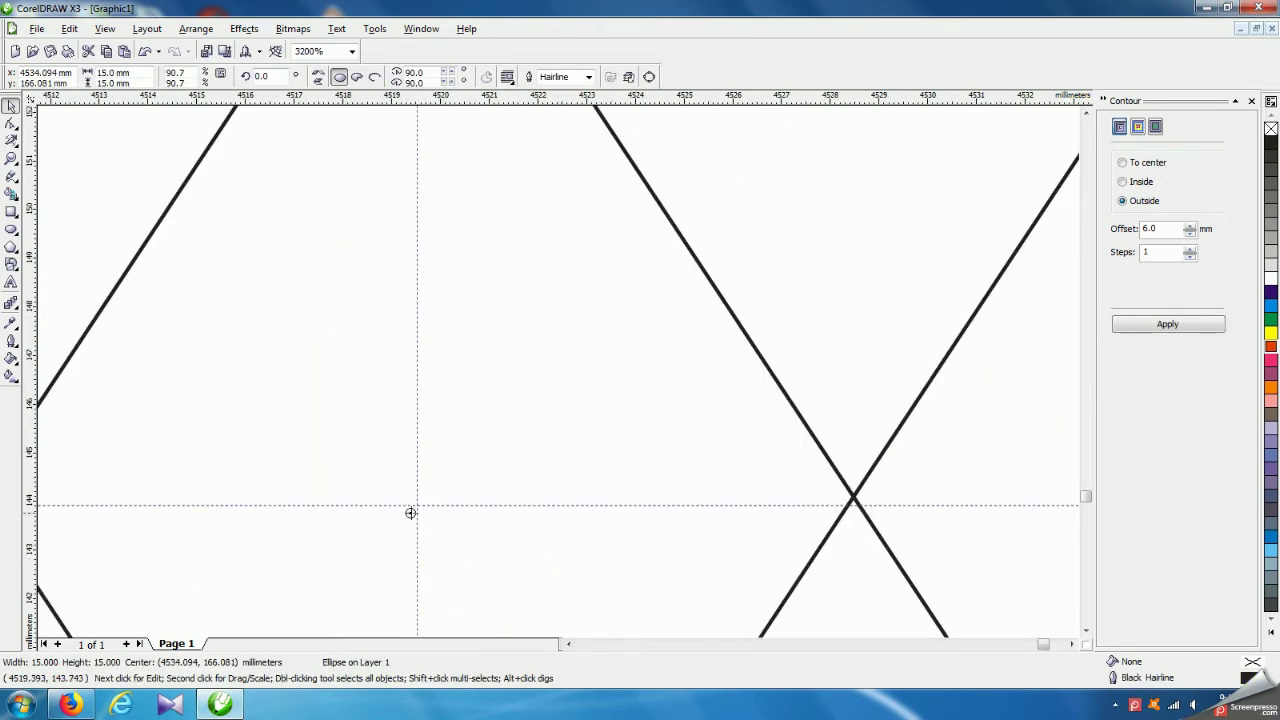
pyautogui.scroll(-3, 562, 371)
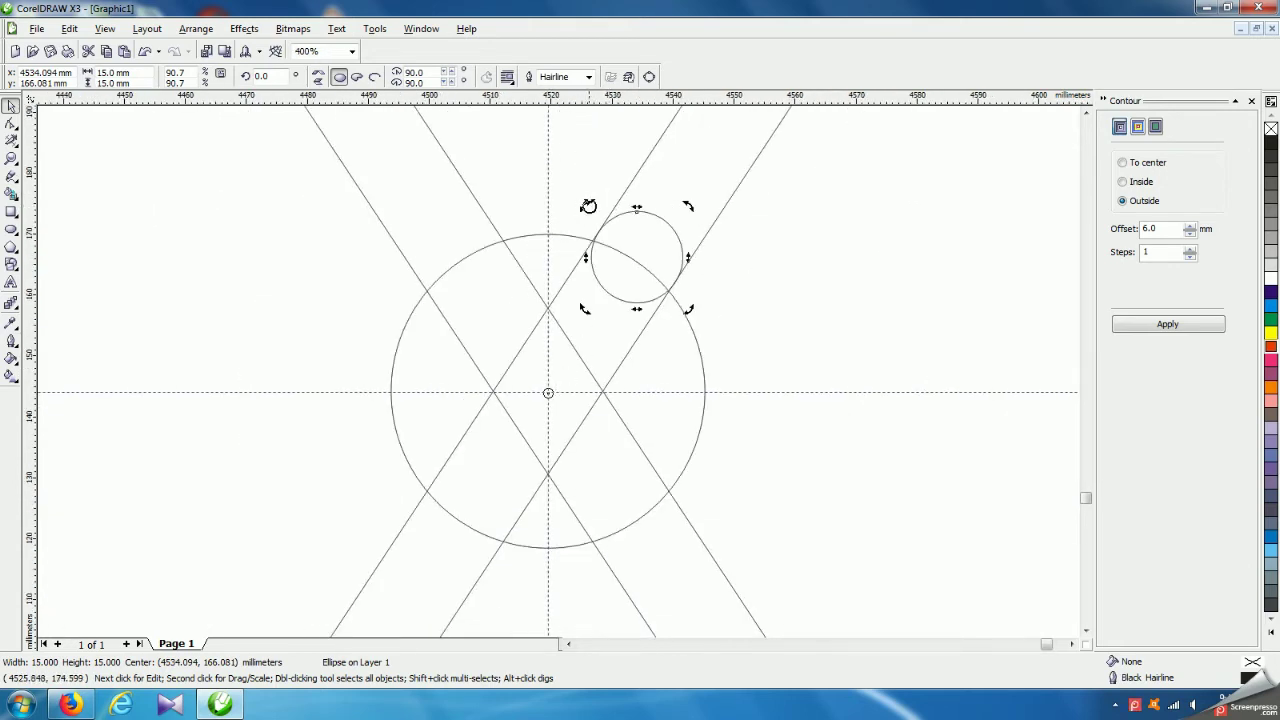
# - Create a copy of the small circle rotated about 66.7° around the guideline intersection, fitting the upper-left bar
pyautogui.moveTo(587, 206); pyautogui.dragTo(409, 298)
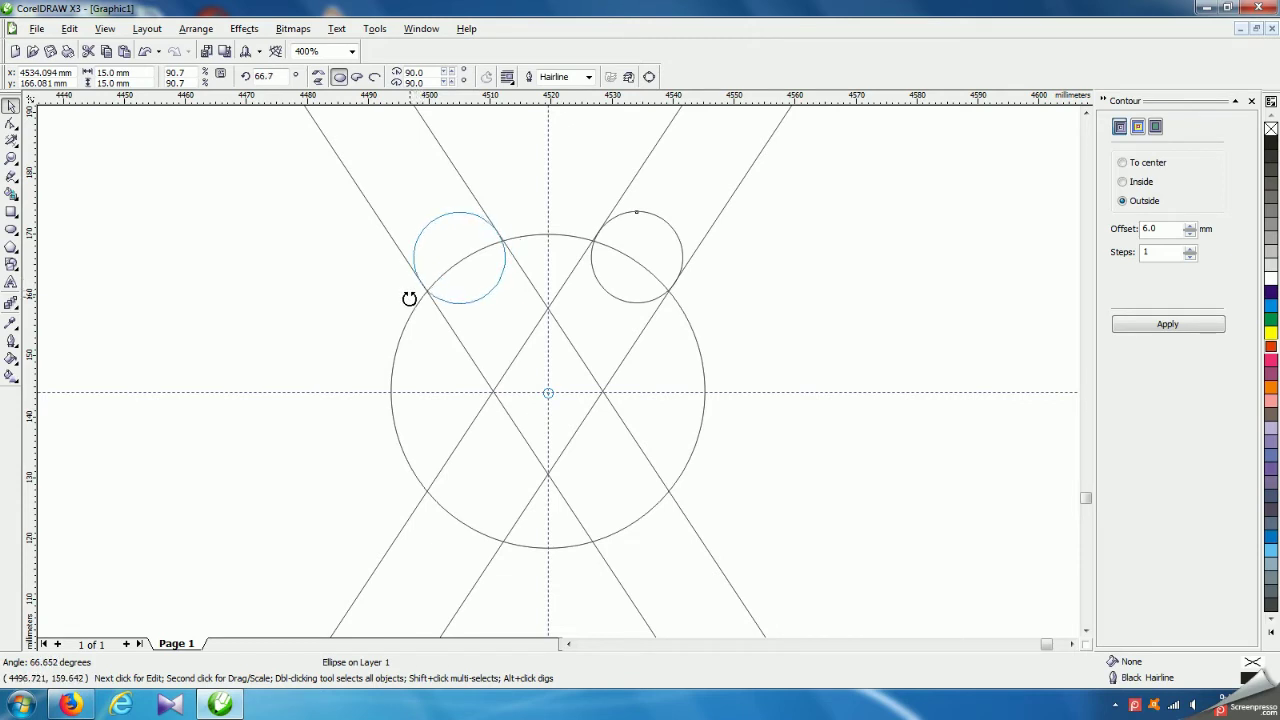
pyautogui.moveTo(409, 298); pyautogui.dragTo(409, 298)
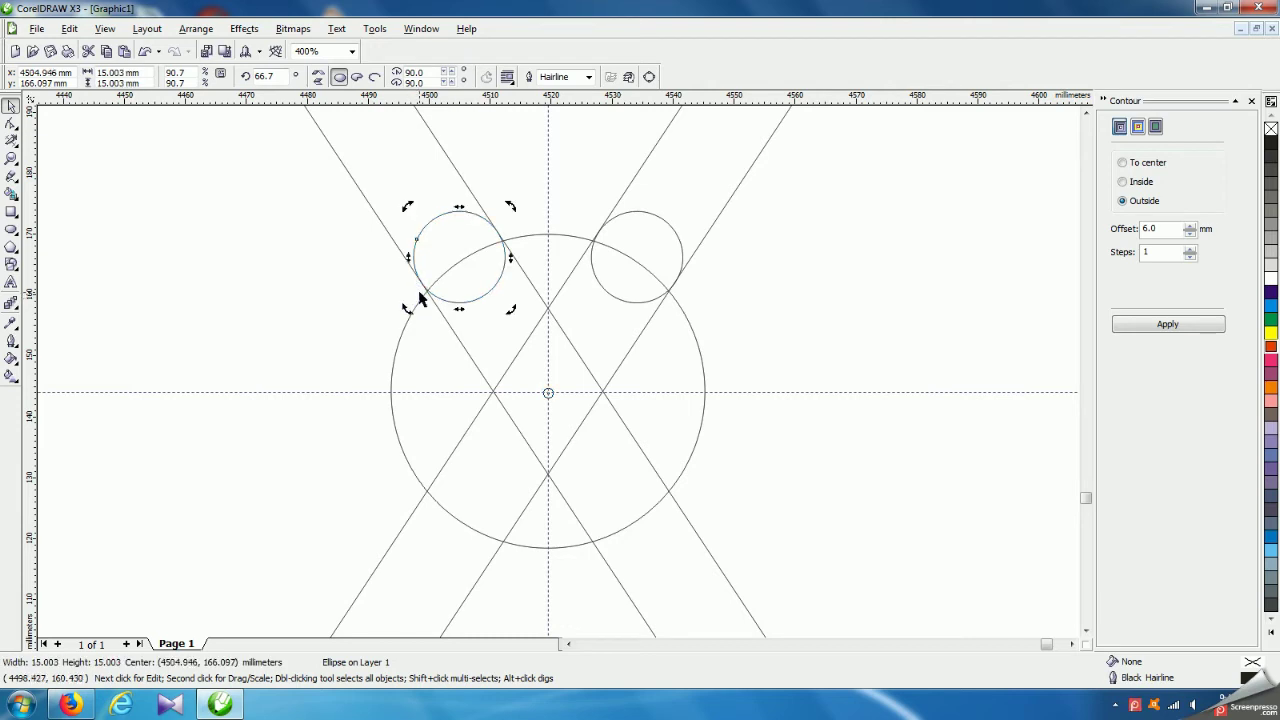
pyautogui.click(328, 229)
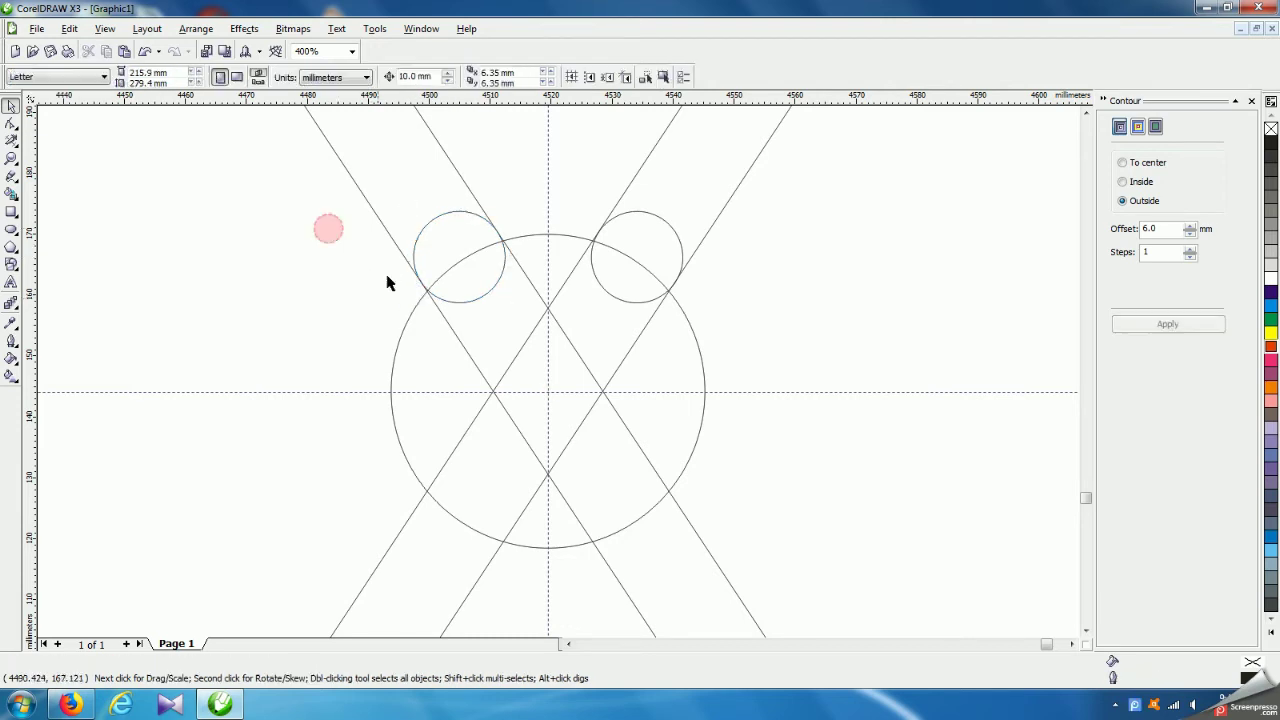
# - Create two more rotated copies of the small circle around the same centre, one on the lower-left bar and one on the lower-right bar
pyautogui.click(458, 301)
pyautogui.click(458, 254)
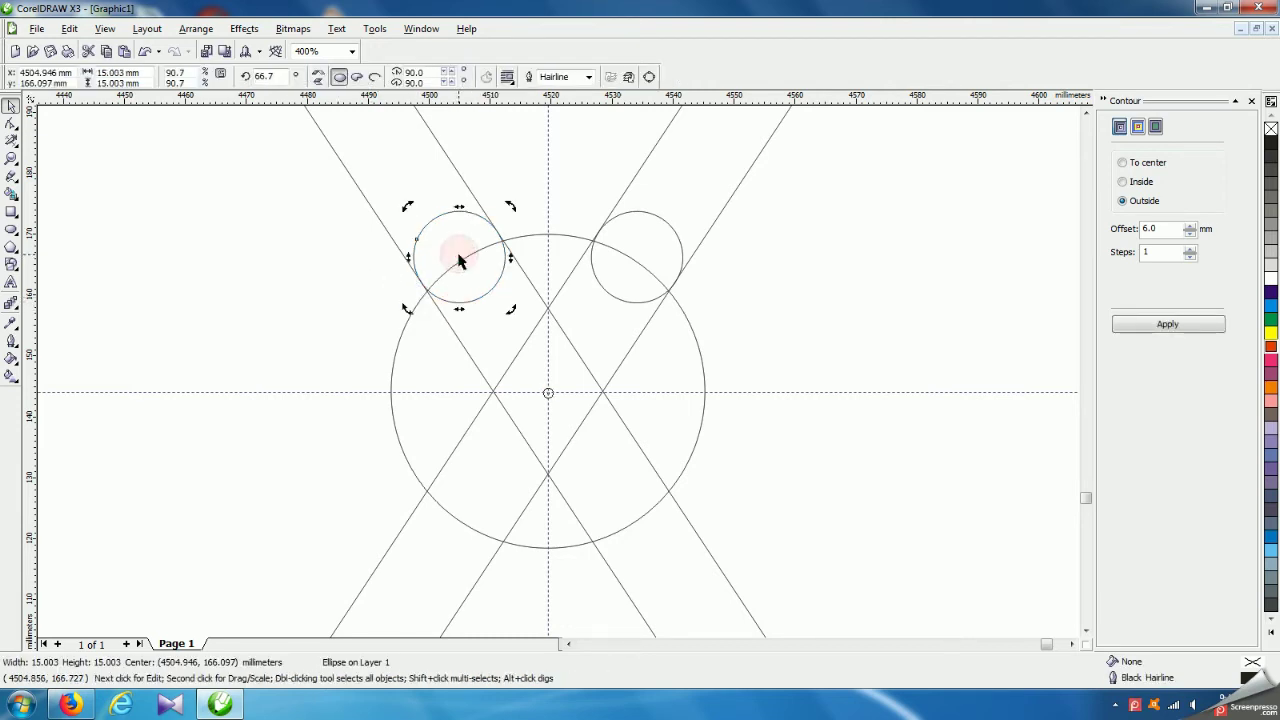
pyautogui.moveTo(404, 205); pyautogui.dragTo(435, 585)
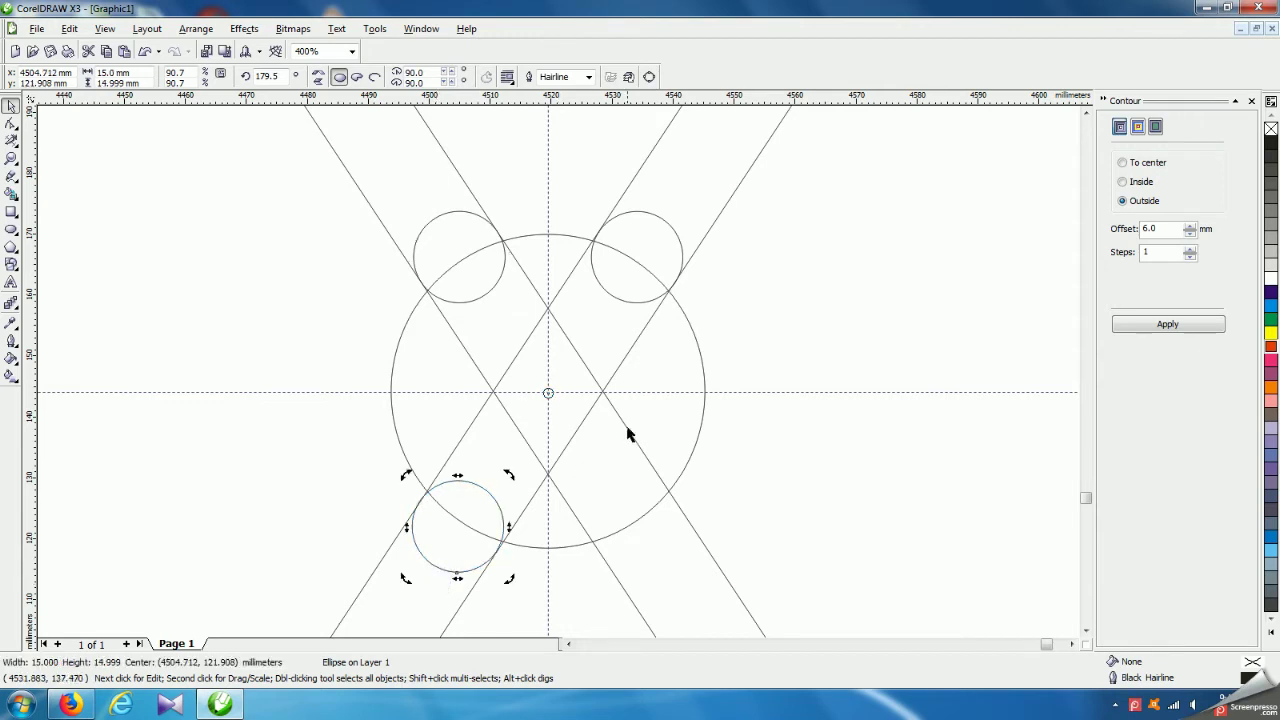
pyautogui.moveTo(508, 576); pyautogui.dragTo(717, 509)
pyautogui.click(856, 489)
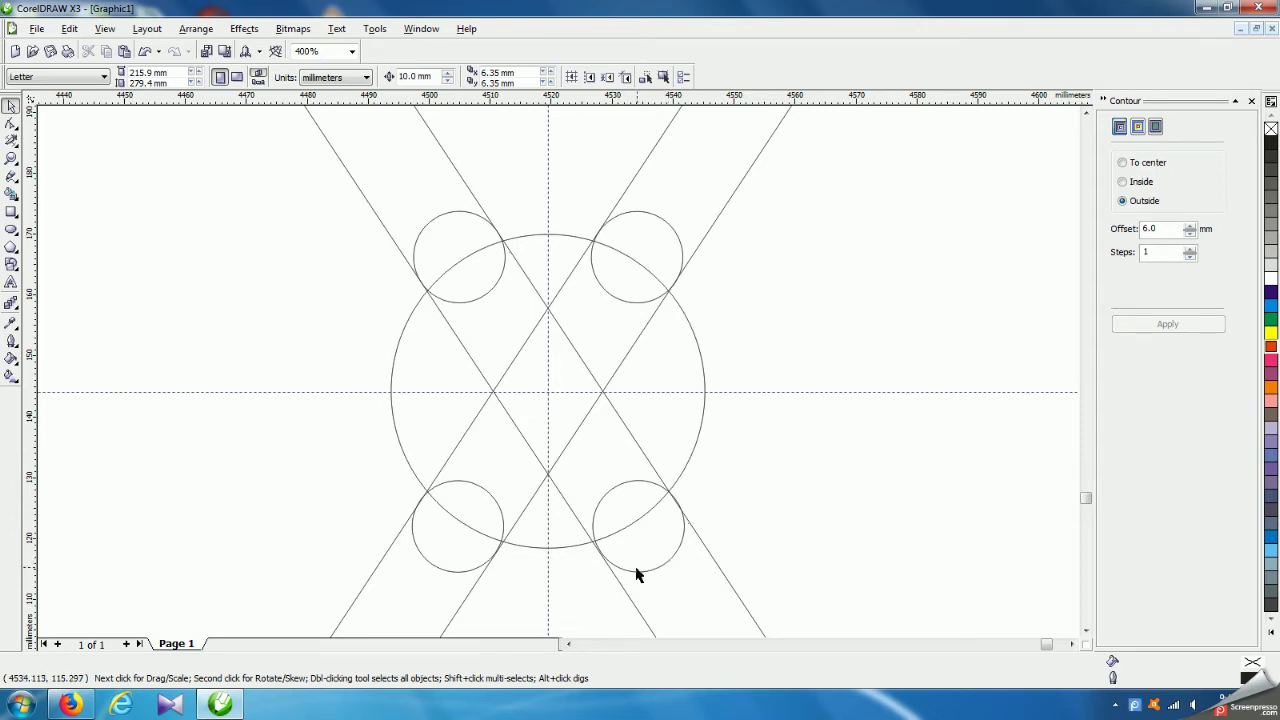
# - Rotate the lower-right small circle slightly around the guideline intersection to about 247.1°, so it fits between the bar's edges
pyautogui.scroll(1, 636, 574)
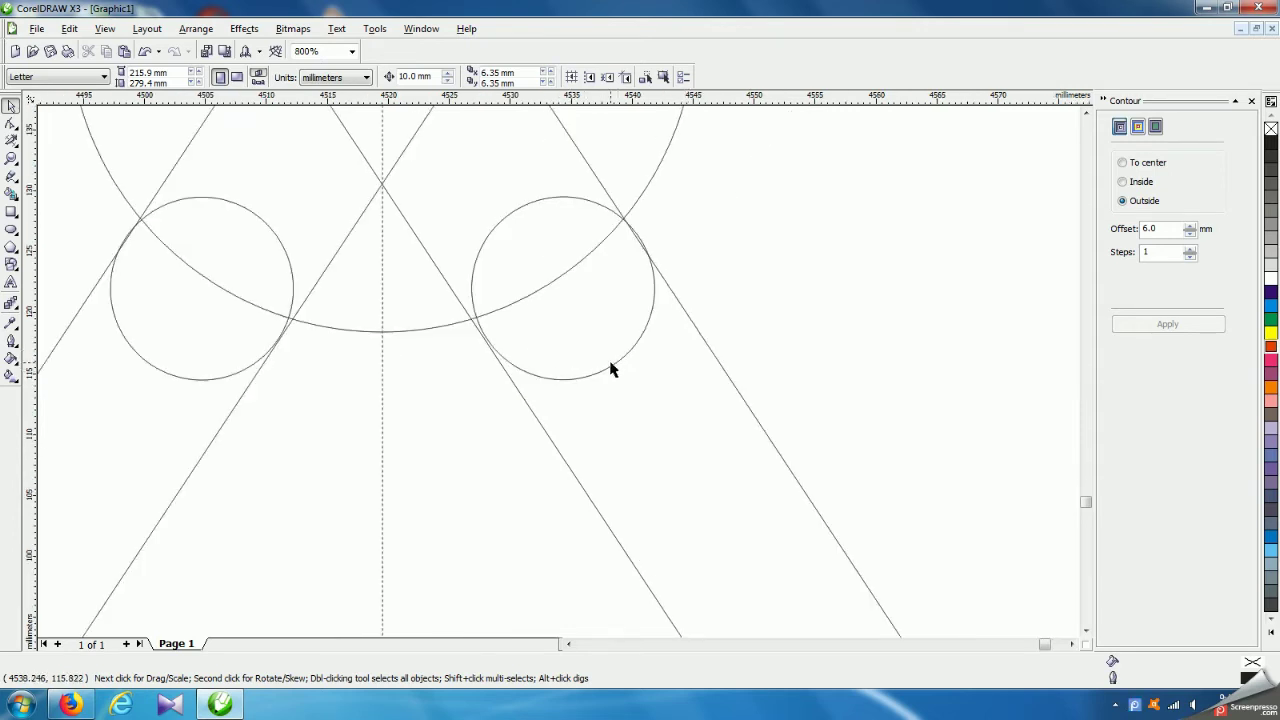
pyautogui.click(613, 366)
pyautogui.scroll(1, 580, 372)
pyautogui.scroll(-1, 560, 378)
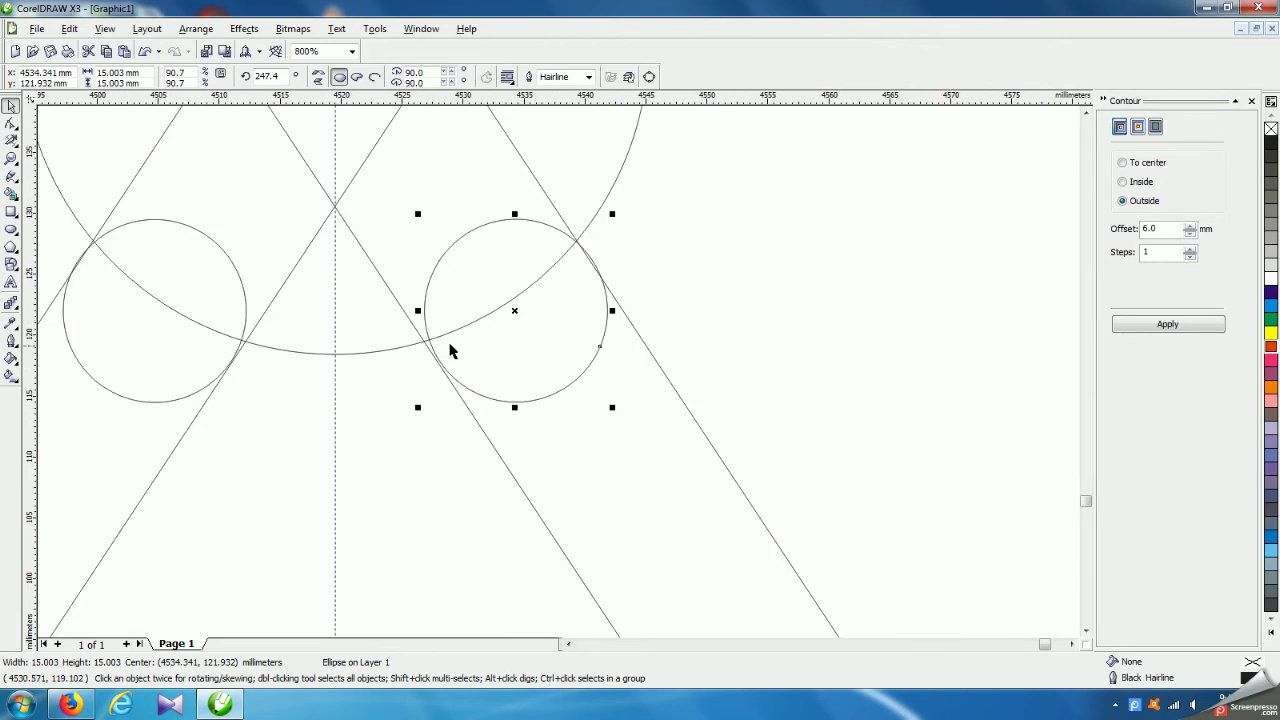
pyautogui.click(514, 310)
pyautogui.scroll(2, 560, 374)
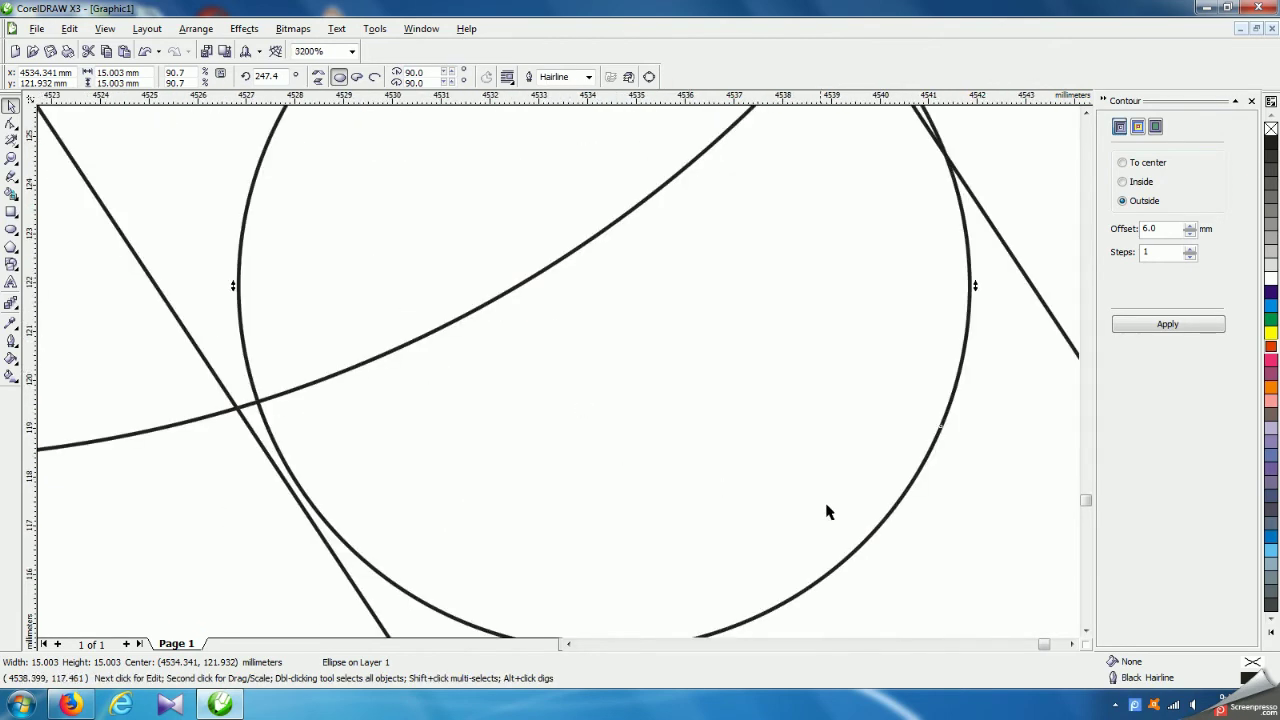
pyautogui.scroll(-1, 560, 374)
pyautogui.moveTo(711, 494); pyautogui.dragTo(708, 494)
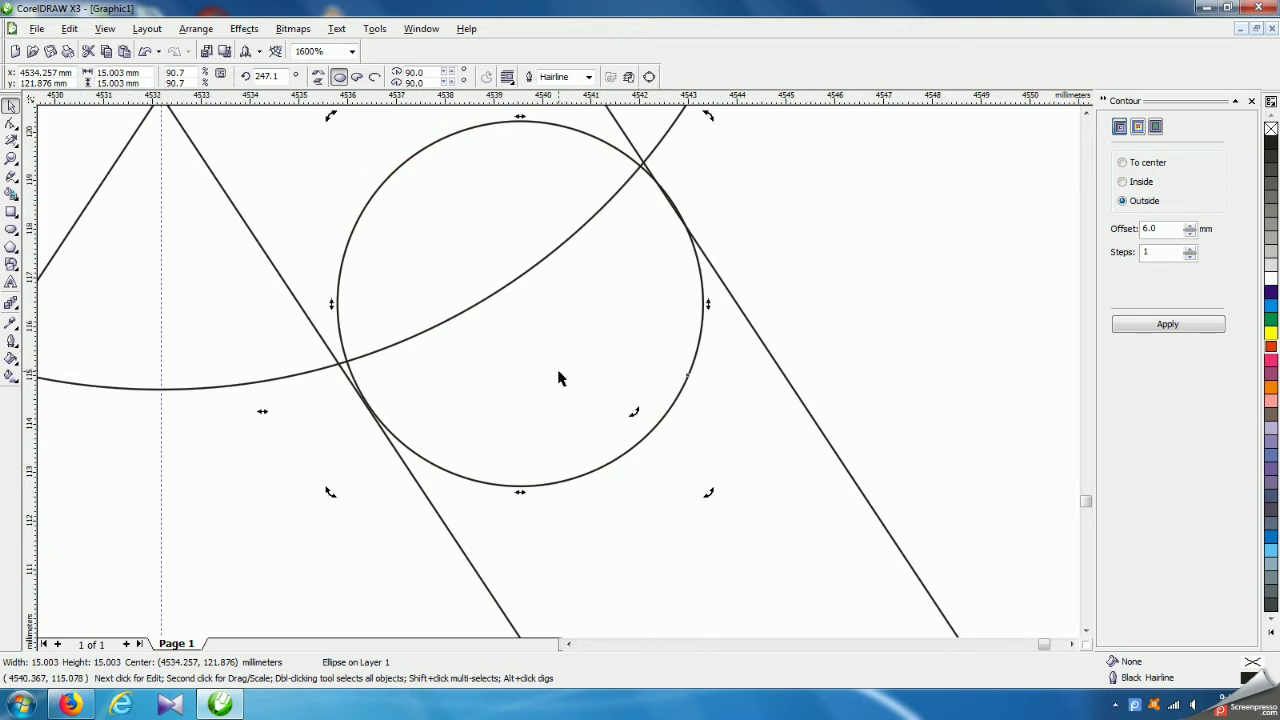
# - Fine-tune the lower-right small circle's rotation to about 246.9° so it touches the bar's inner edge
pyautogui.scroll(2, 560, 374)
pyautogui.scroll(-1, 470, 382)
pyautogui.scroll(3, 565, 376)
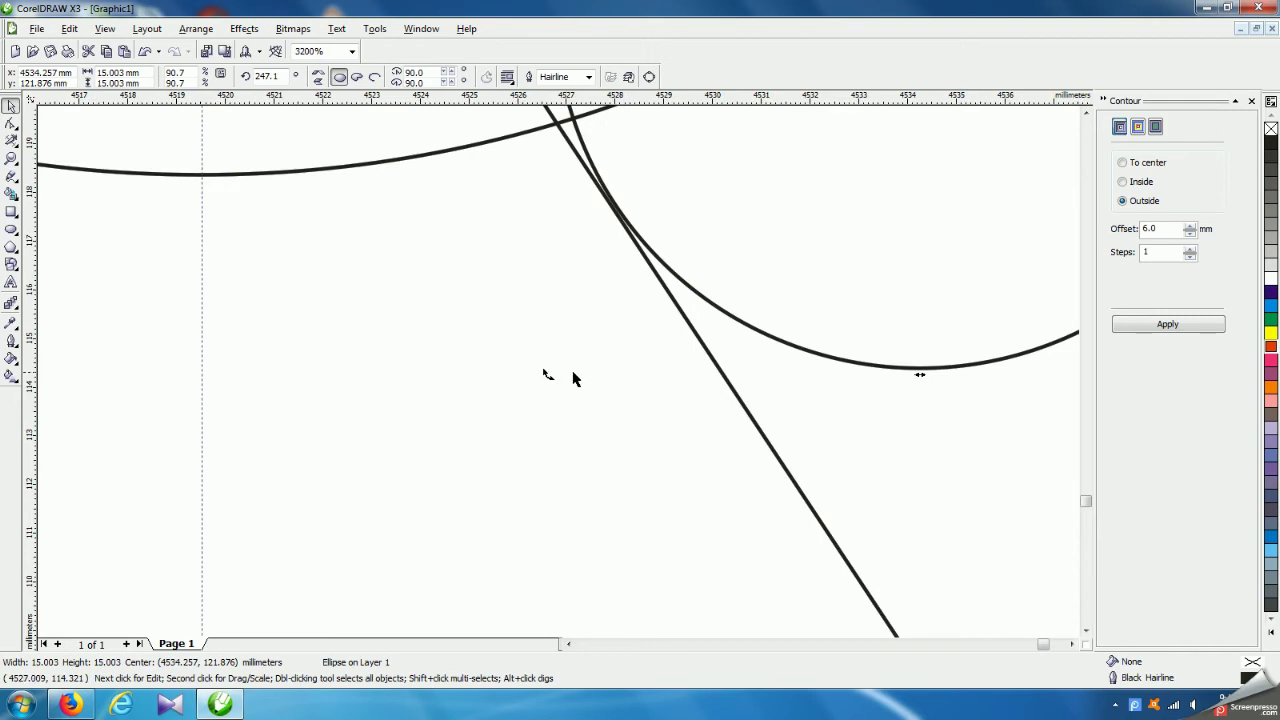
pyautogui.moveTo(546, 376); pyautogui.dragTo(543, 376)
pyautogui.scroll(-2, 558, 378)
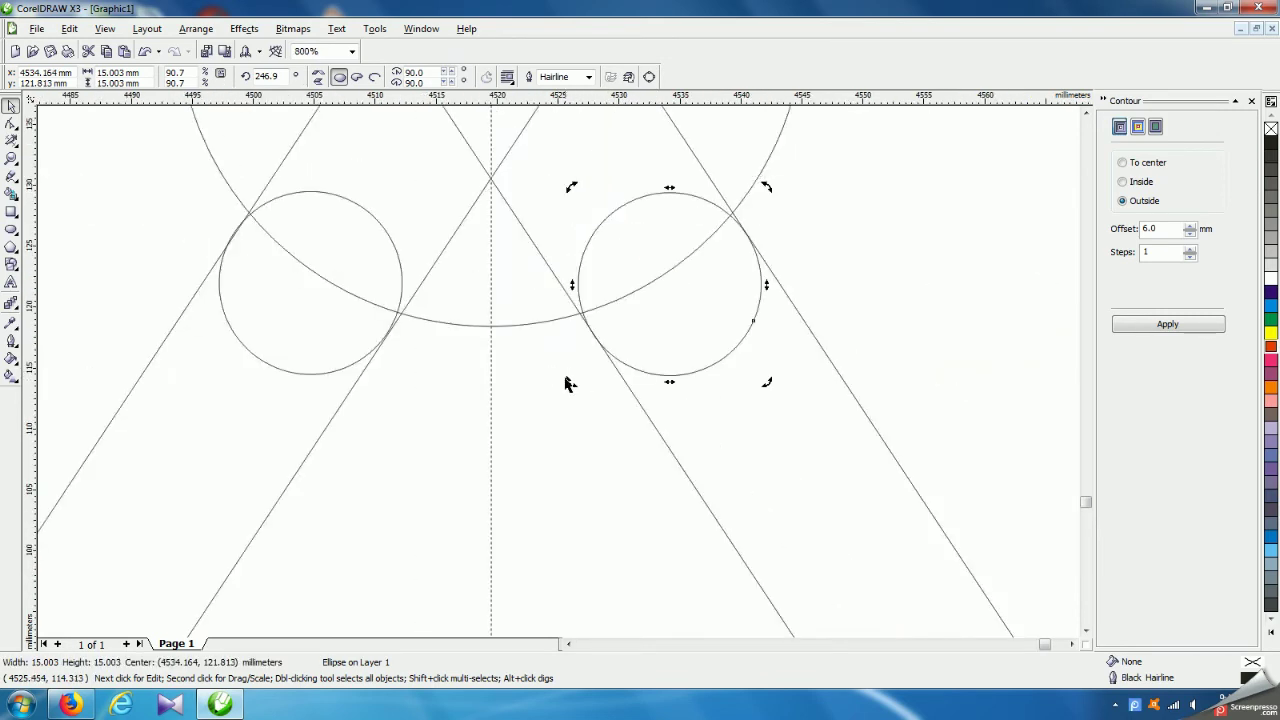
# - Fine-tune the lower-left small circle's rotation around the guideline intersection to about 179.7° so it fits between the bar's edges
pyautogui.scroll(1, 258, 310)
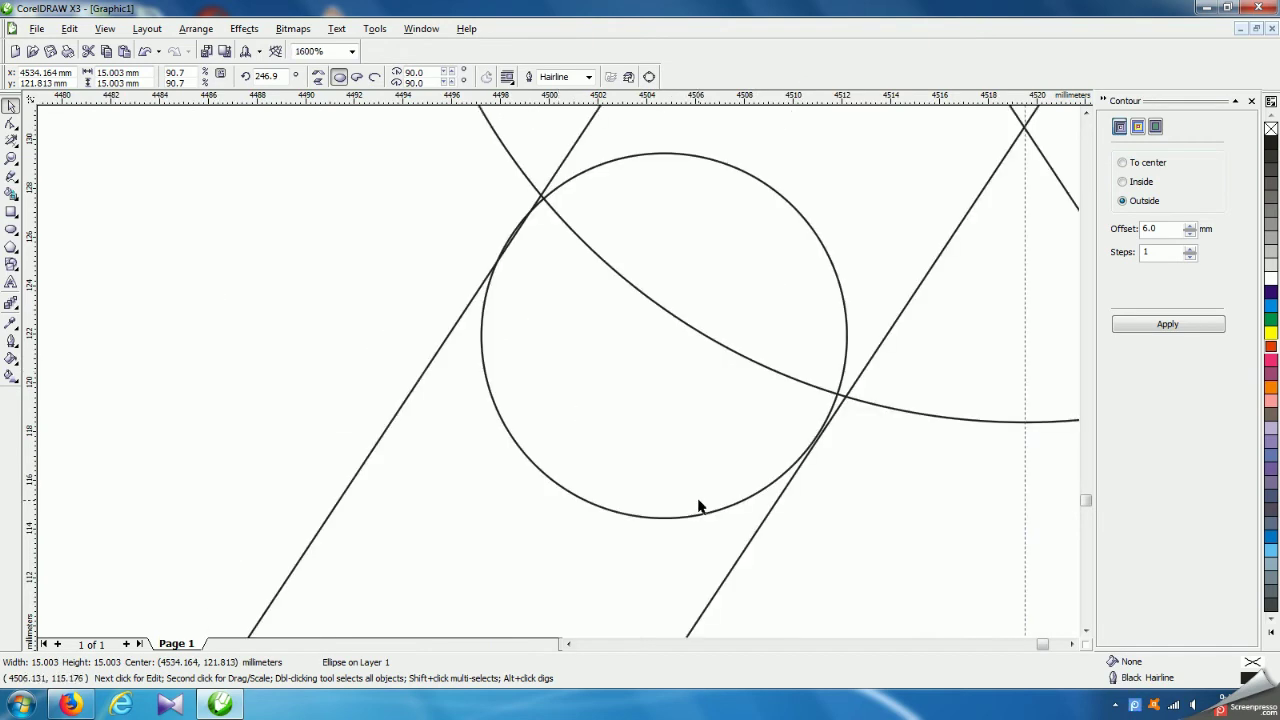
pyautogui.click(638, 518)
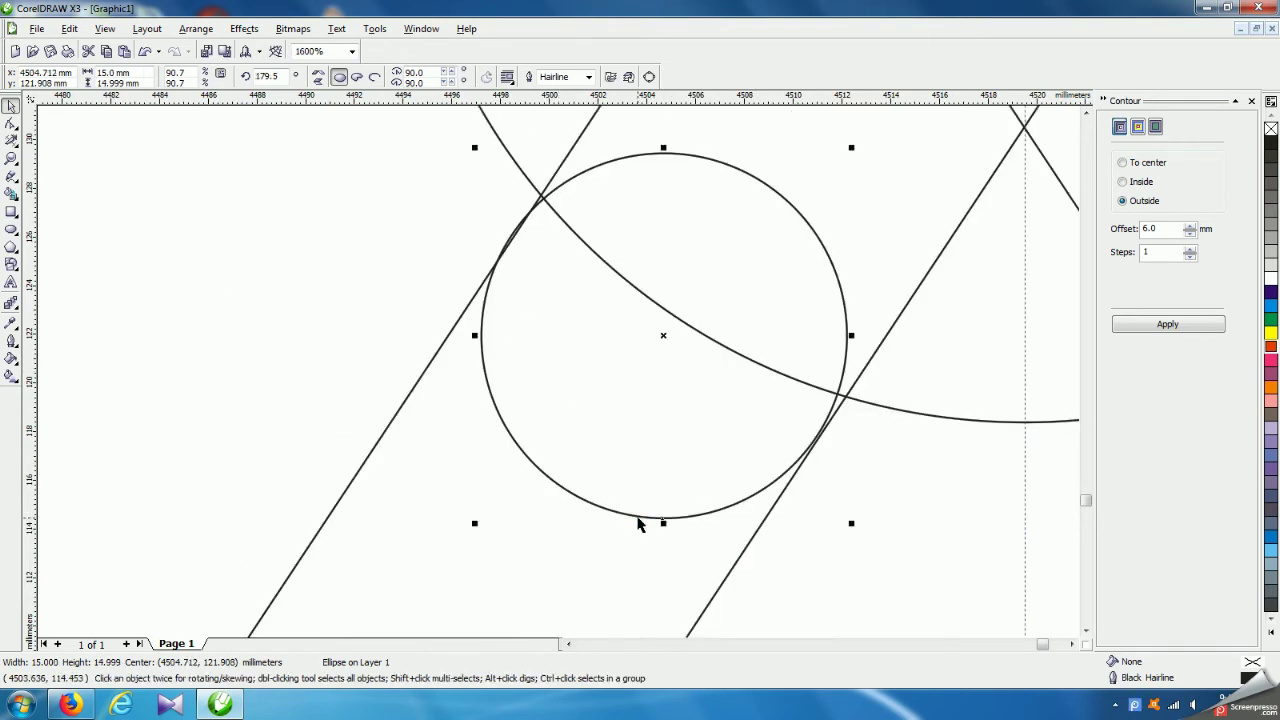
pyautogui.click(638, 518)
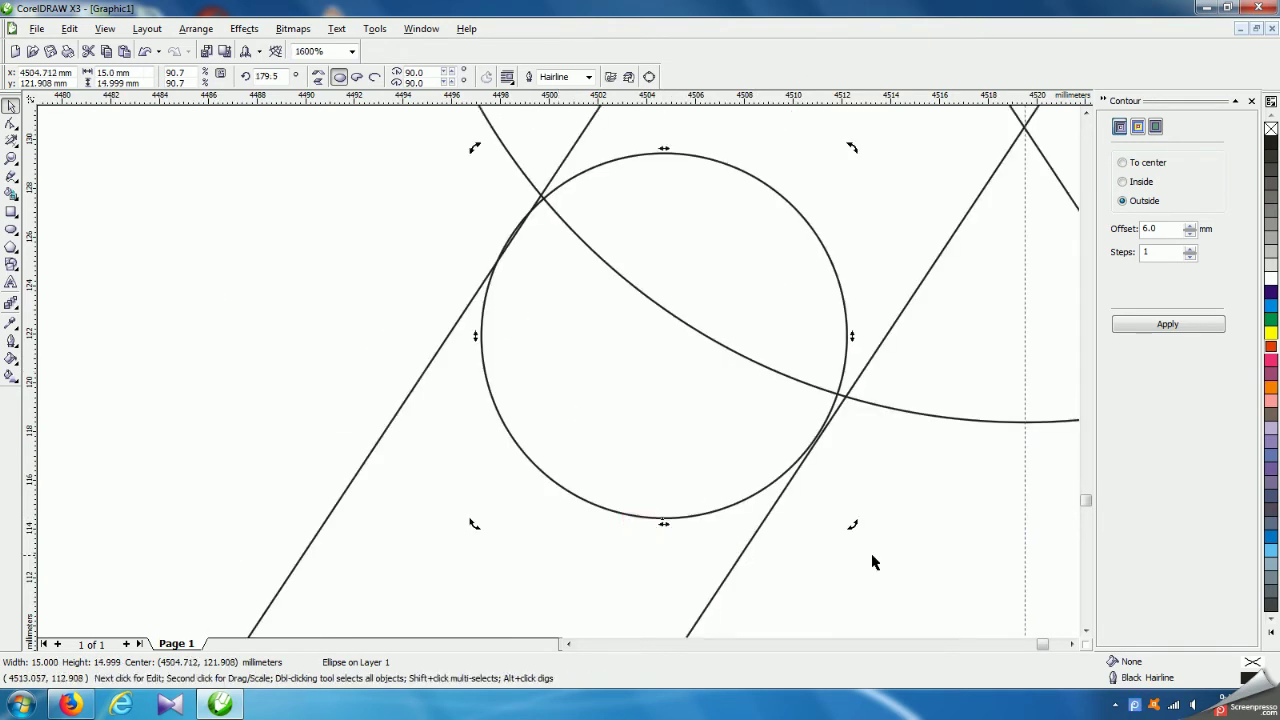
pyautogui.moveTo(471, 522); pyautogui.dragTo(474, 523)
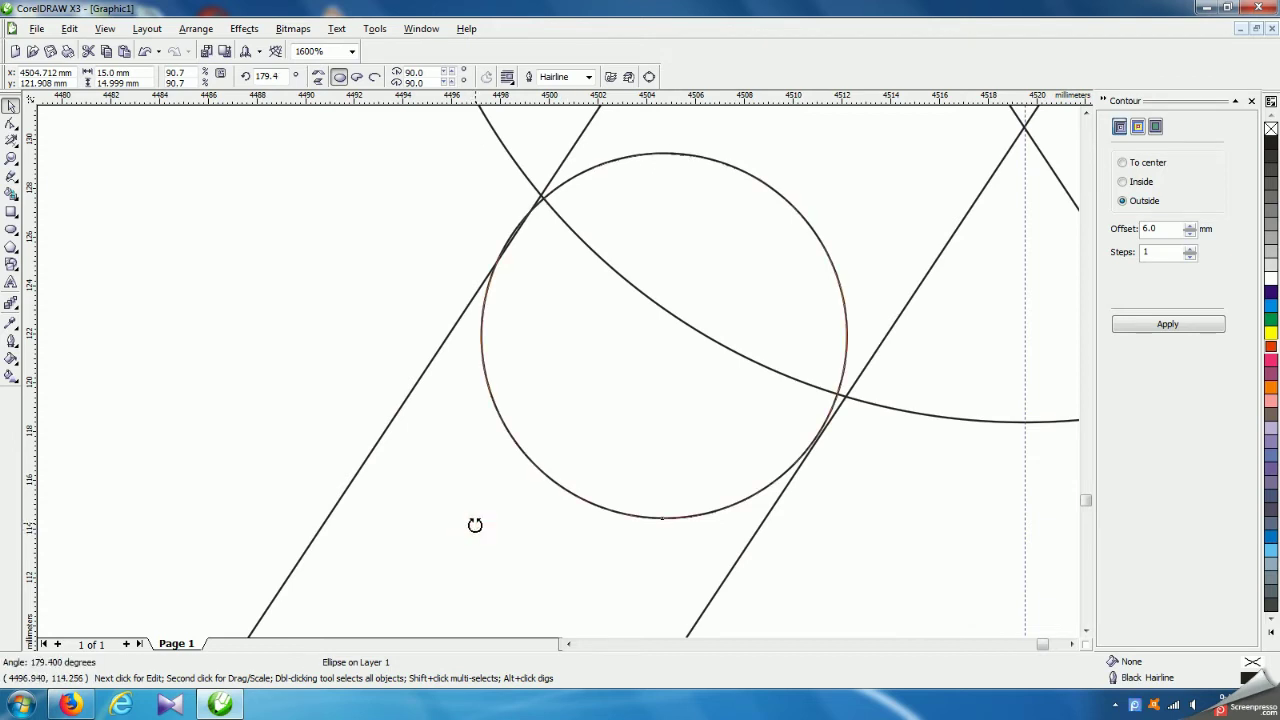
pyautogui.scroll(1, 560, 380)
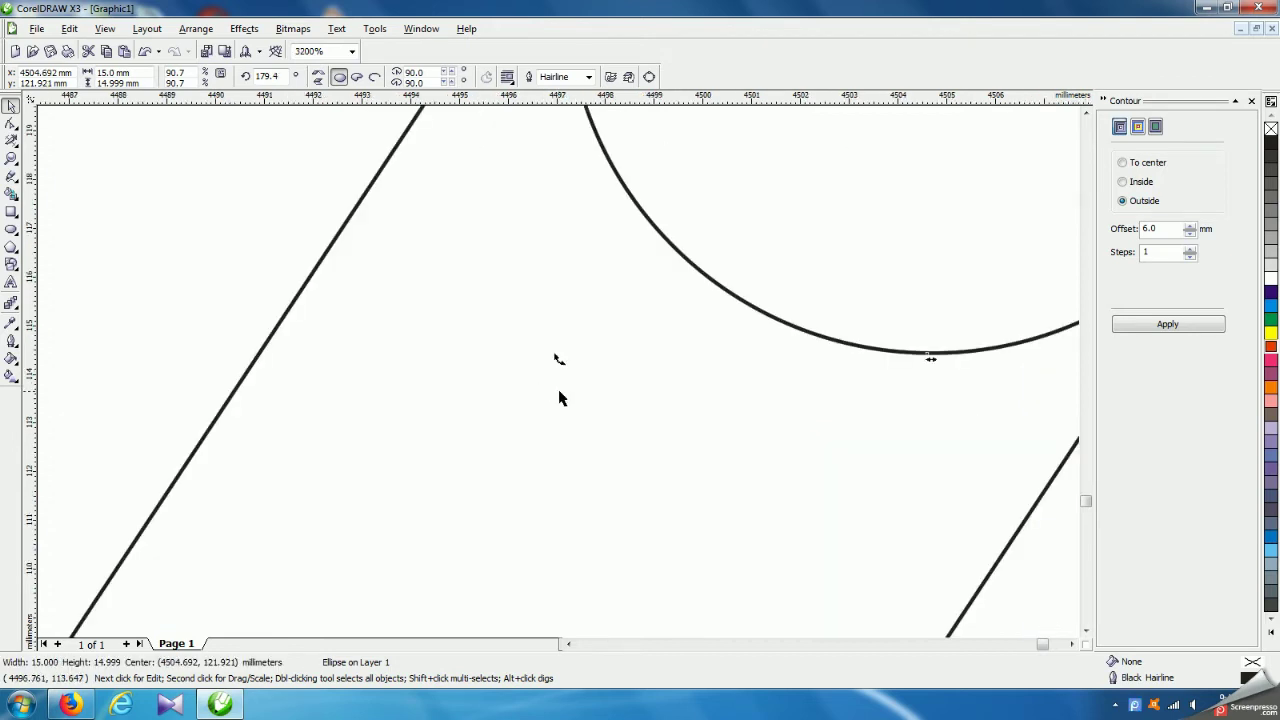
pyautogui.moveTo(557, 360); pyautogui.dragTo(566, 366)
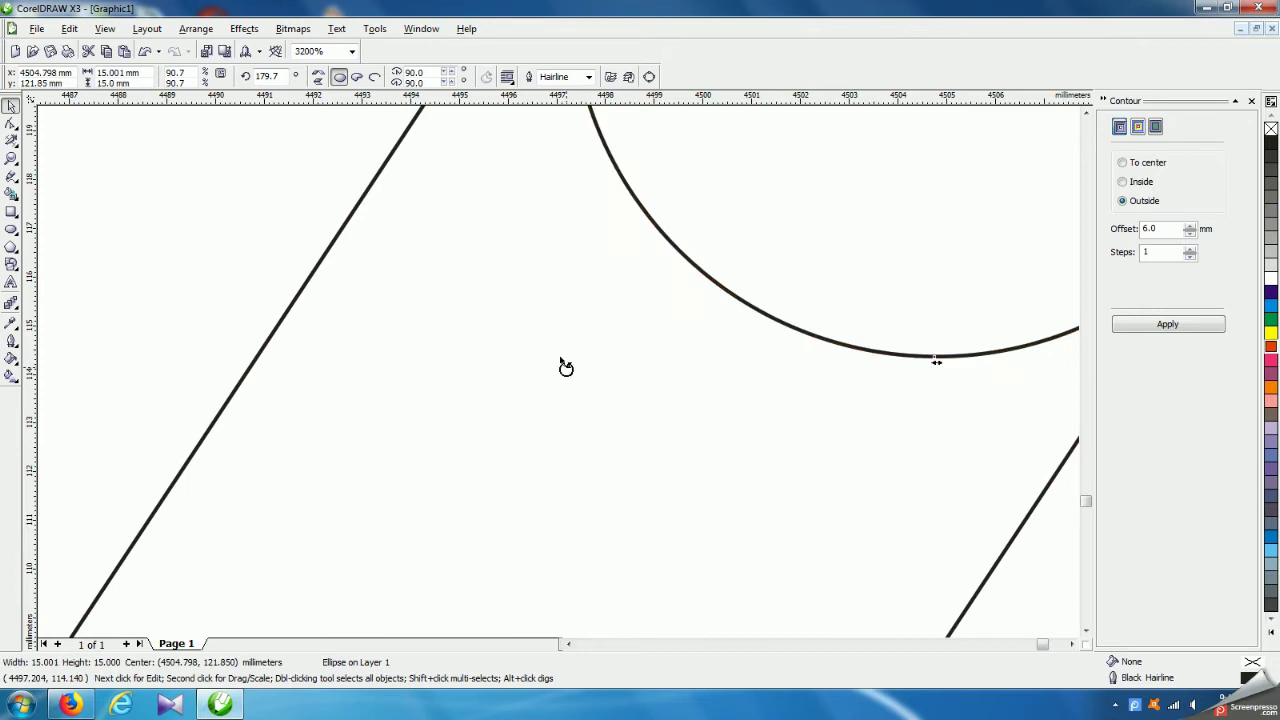
# - Group the four small circles around the central circle and give the group an orange-red outline
pyautogui.scroll(-2, 566, 366)
pyautogui.scroll(-2, 600, 378)
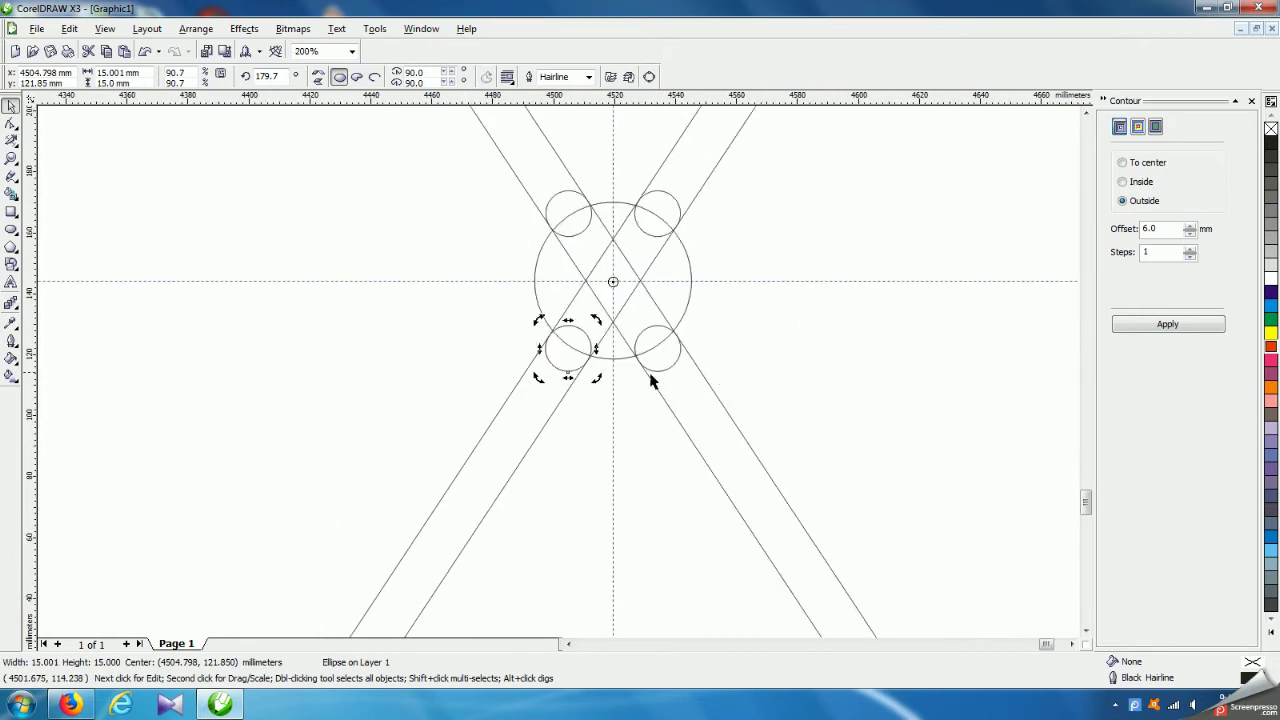
pyautogui.click(776, 375)
pyautogui.click(670, 372)
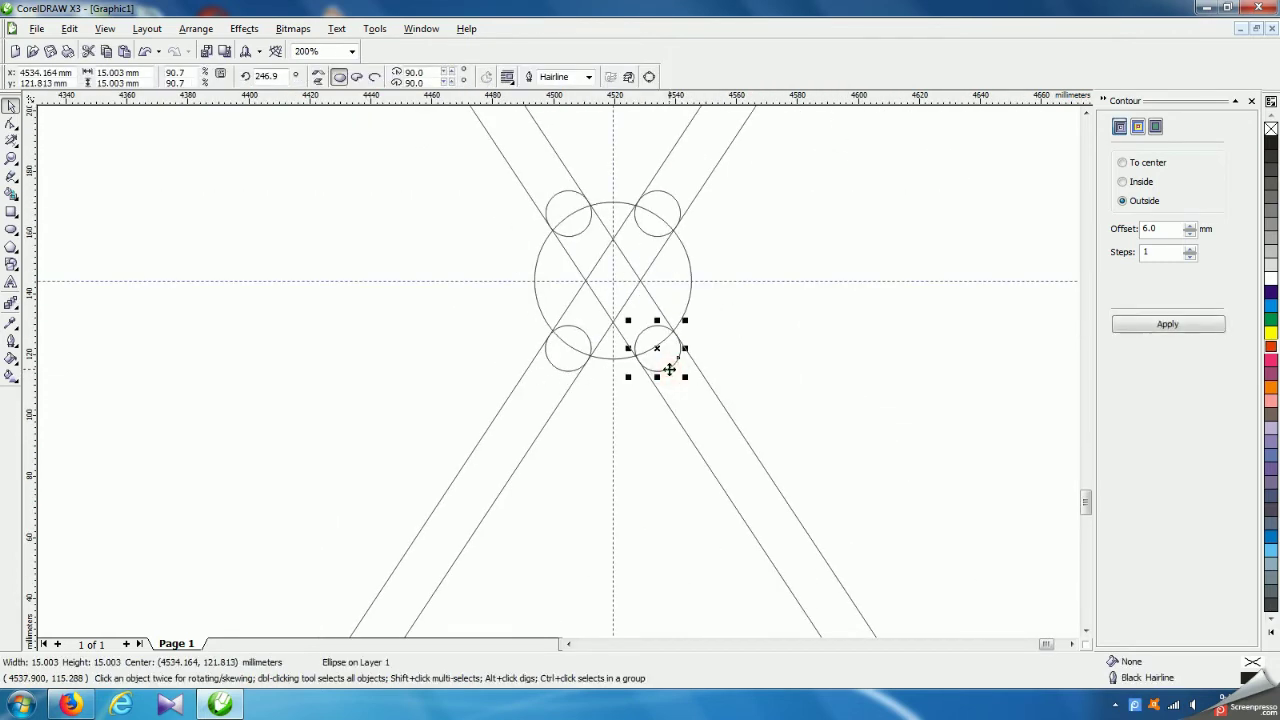
pyautogui.keyDown('shift'); pyautogui.click(558, 366); pyautogui.keyUp('shift')
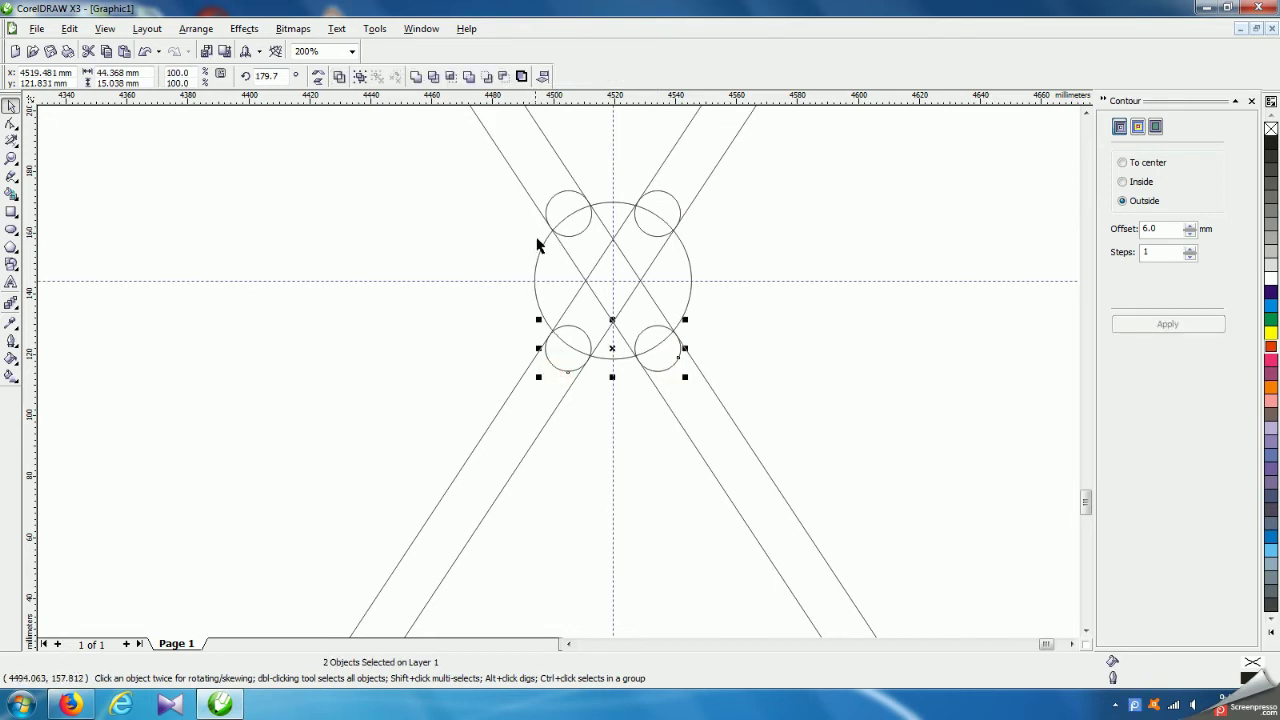
pyautogui.keyDown('shift'); pyautogui.click(548, 211); pyautogui.keyUp('shift')
pyautogui.keyDown('shift'); pyautogui.click(669, 203); pyautogui.keyUp('shift')
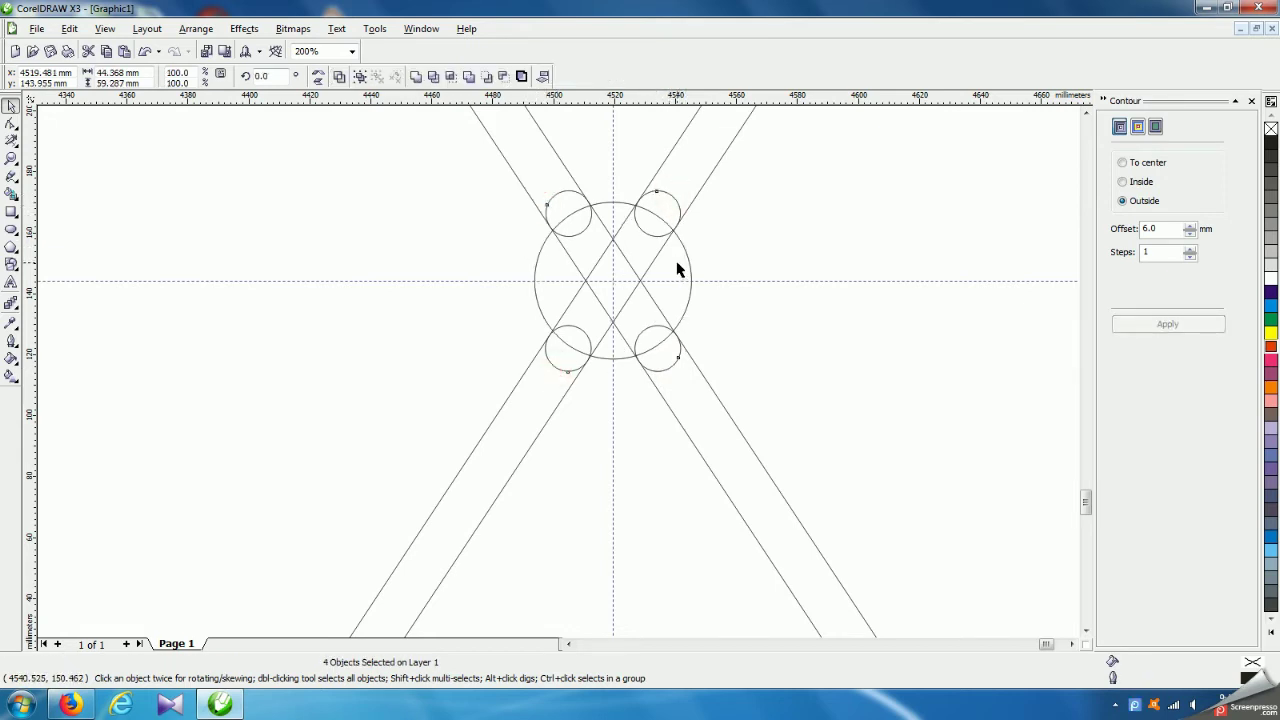
pyautogui.hotkey('ctrl', 'g')
pyautogui.rightClick(1269, 346)
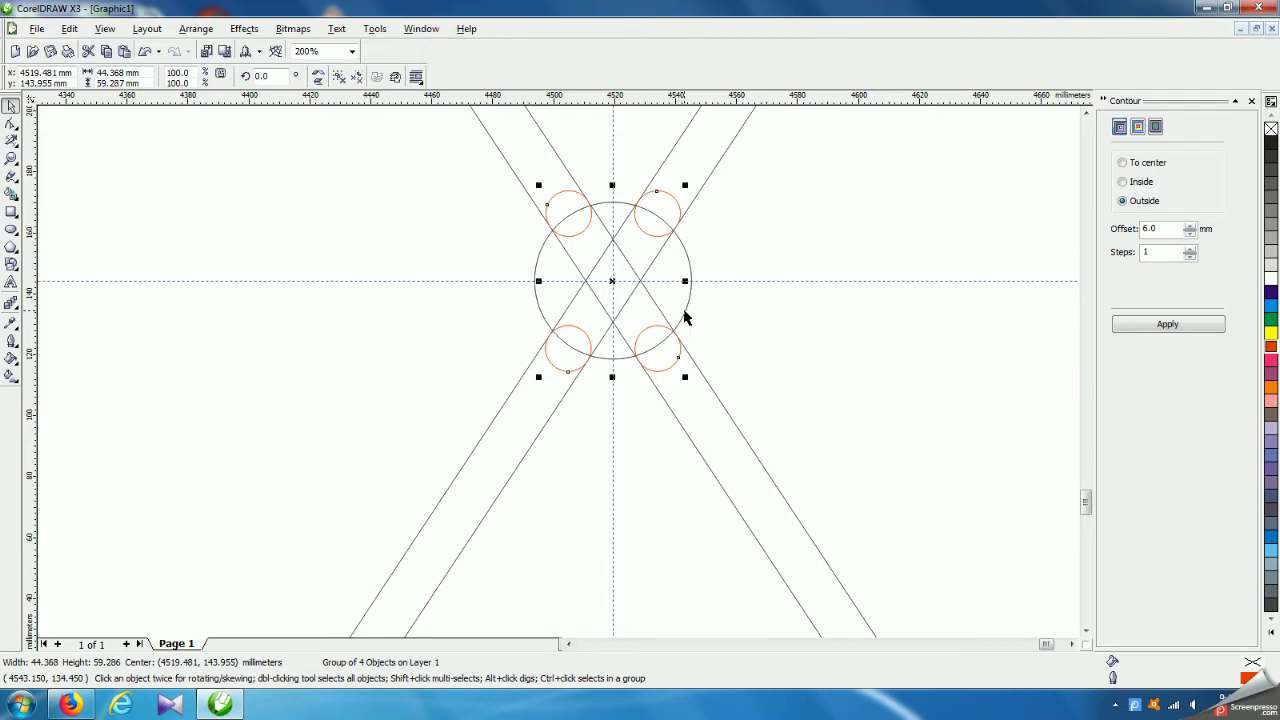
# - Trim the large central circle with the group of four small circles and delete the group
pyautogui.keyDown('shift'); pyautogui.click(685, 317); pyautogui.keyUp('shift')
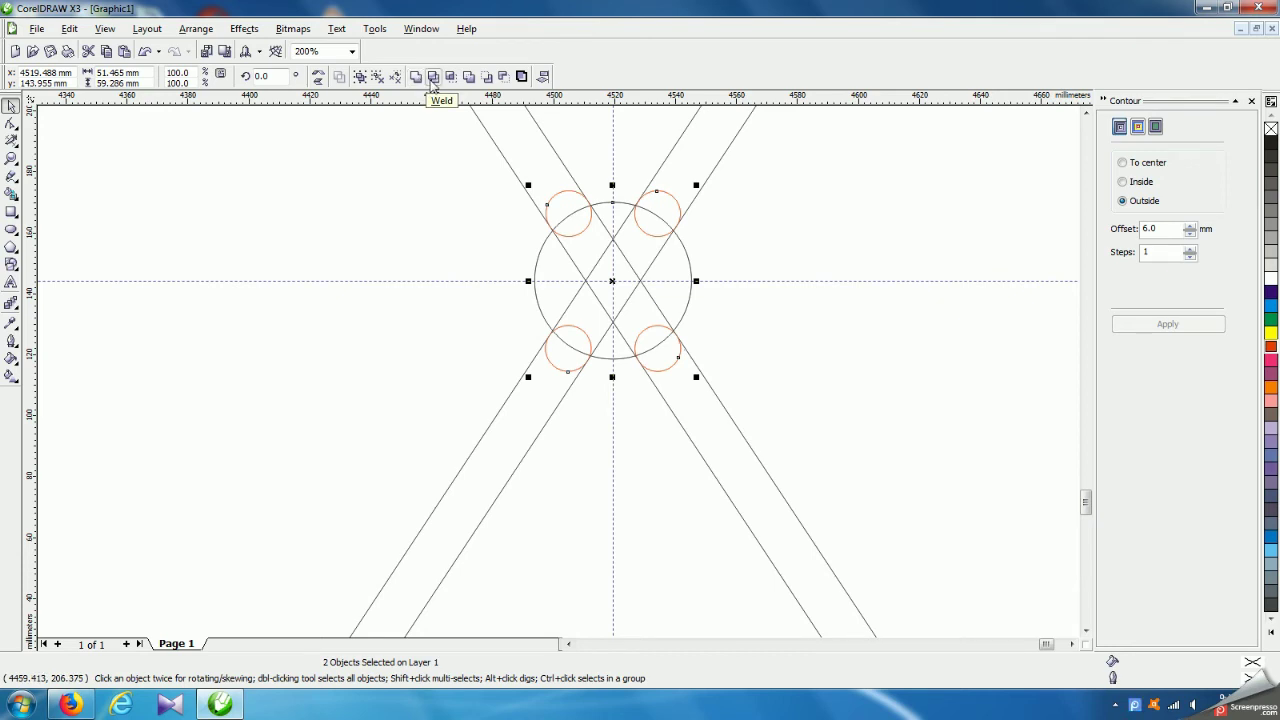
pyautogui.click(433, 78)
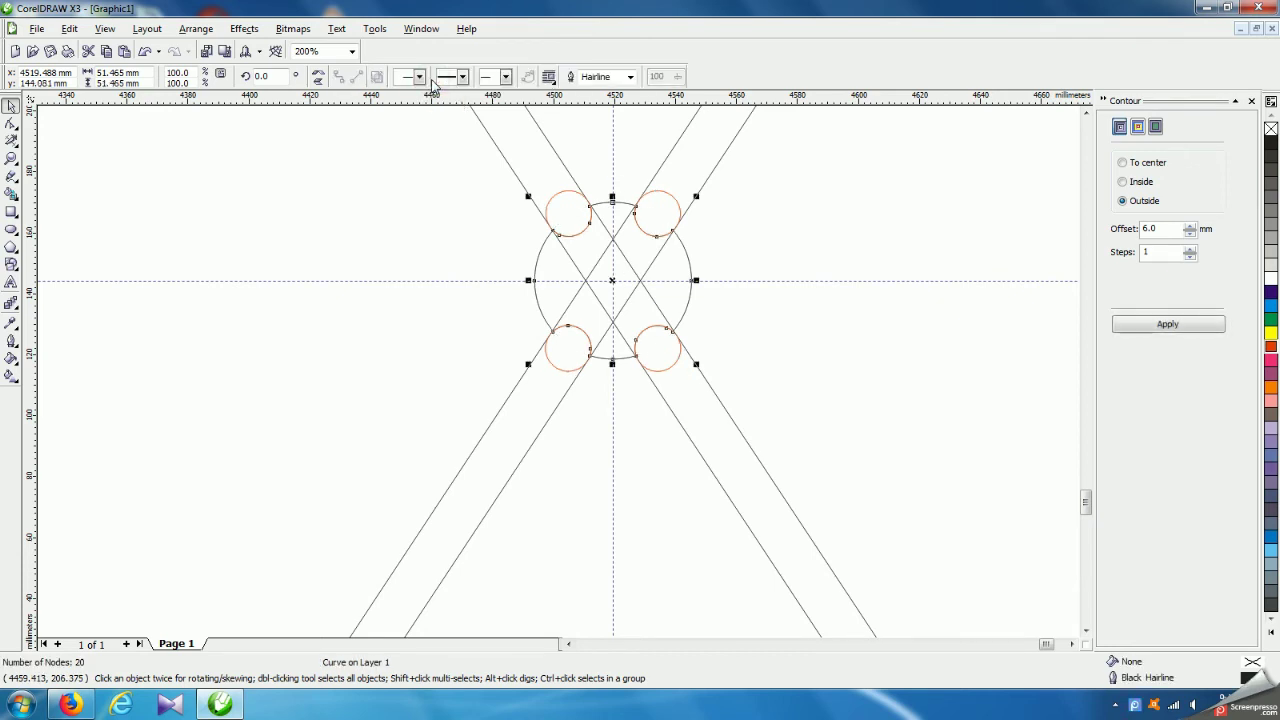
pyautogui.click(781, 218)
pyautogui.click(664, 201)
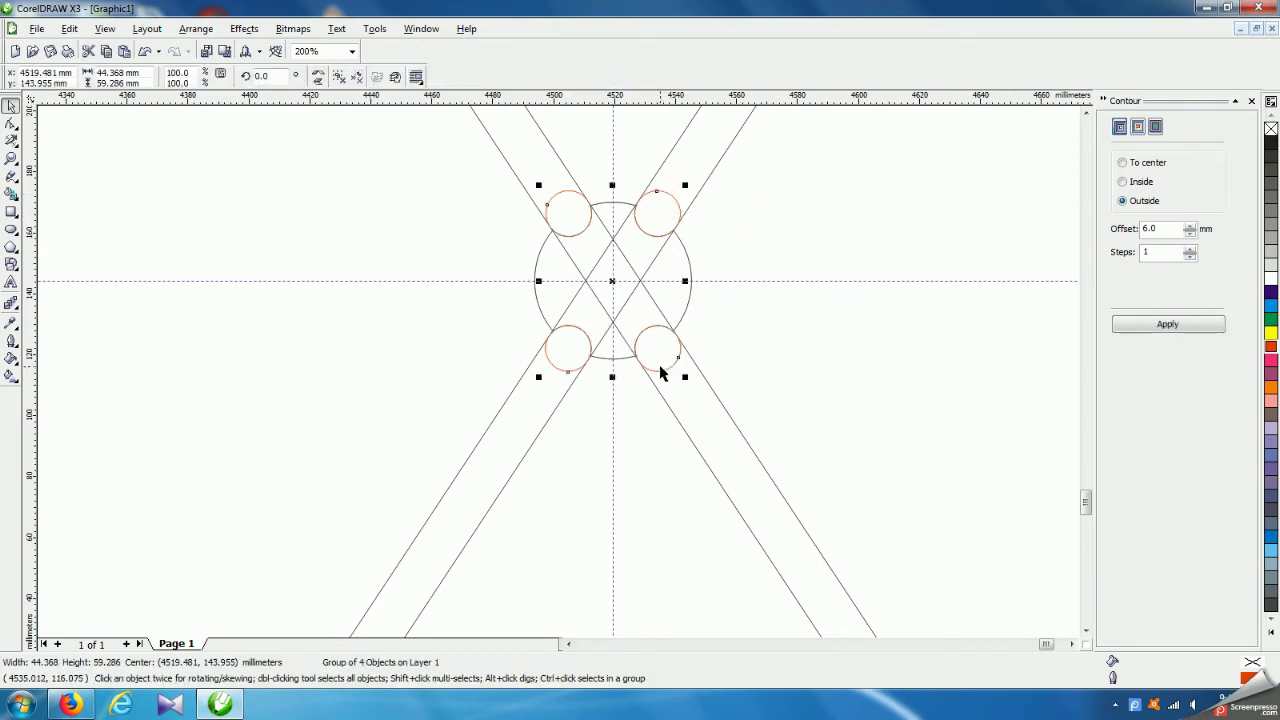
pyautogui.press('Delete')
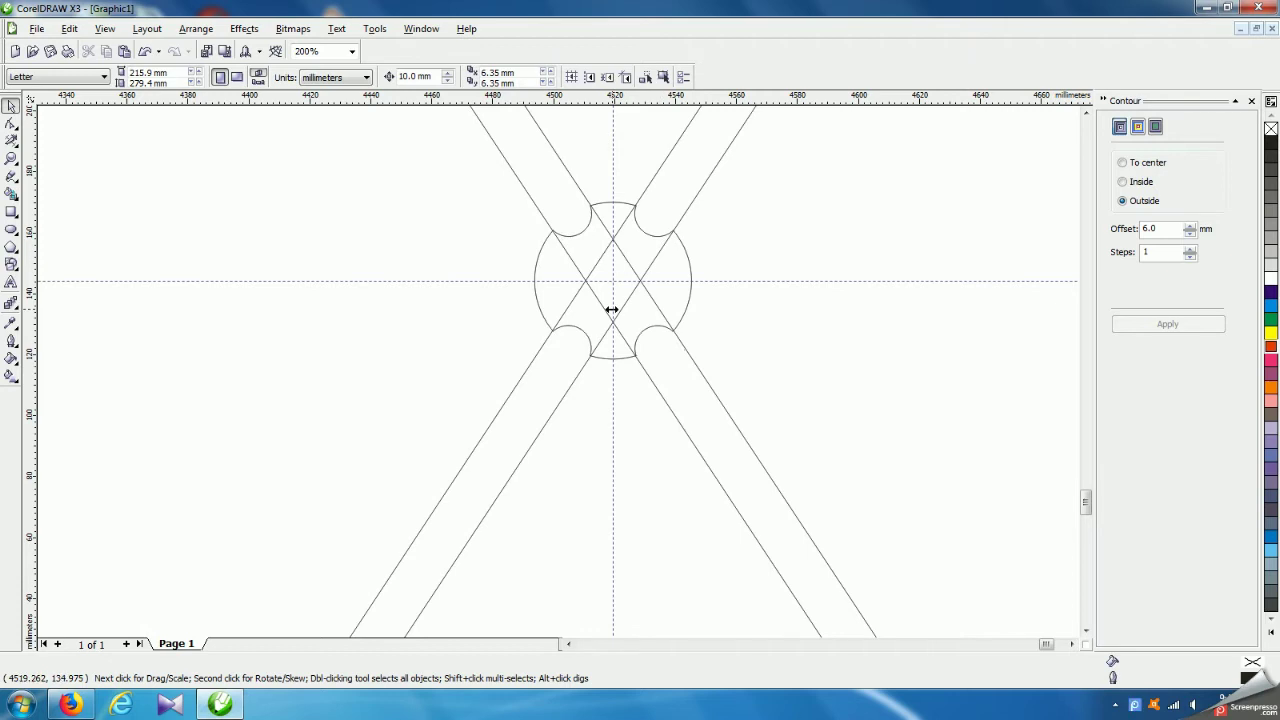
# - Trim the crossing diagonal bars with the notched central circle and delete that central shape
pyautogui.click(687, 310)
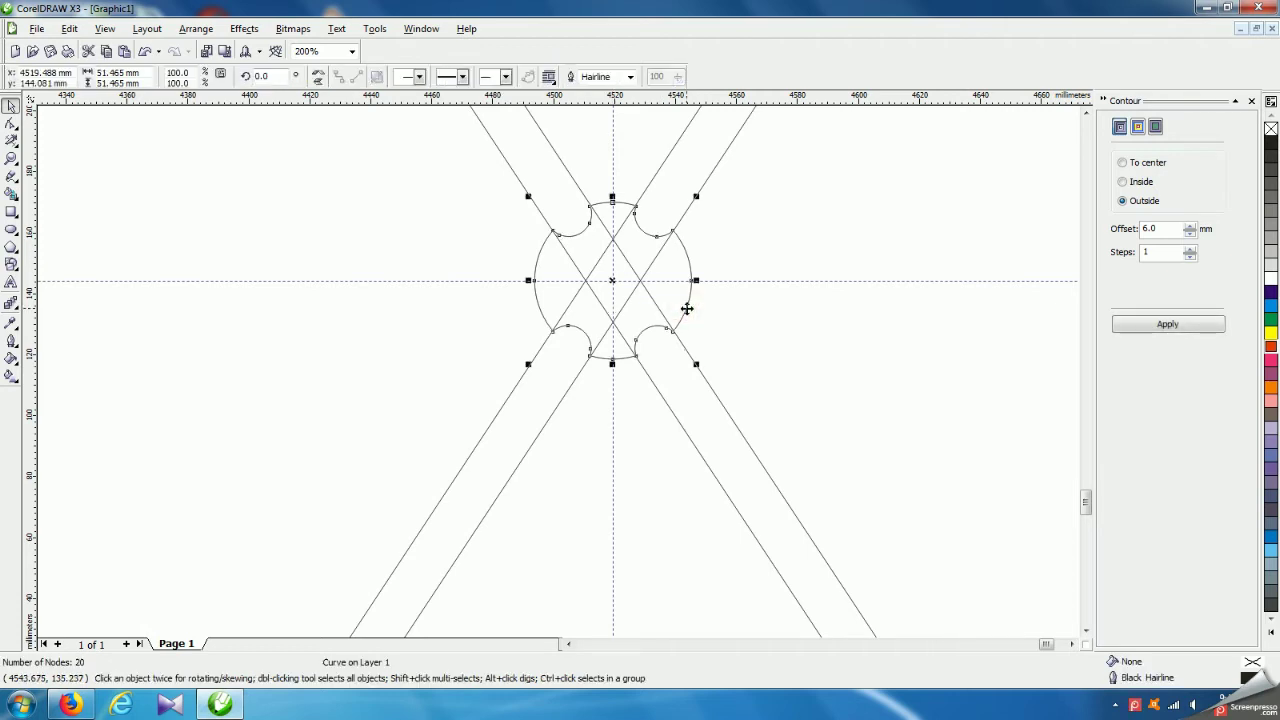
pyautogui.keyDown('shift'); pyautogui.click(705, 190); pyautogui.keyUp('shift')
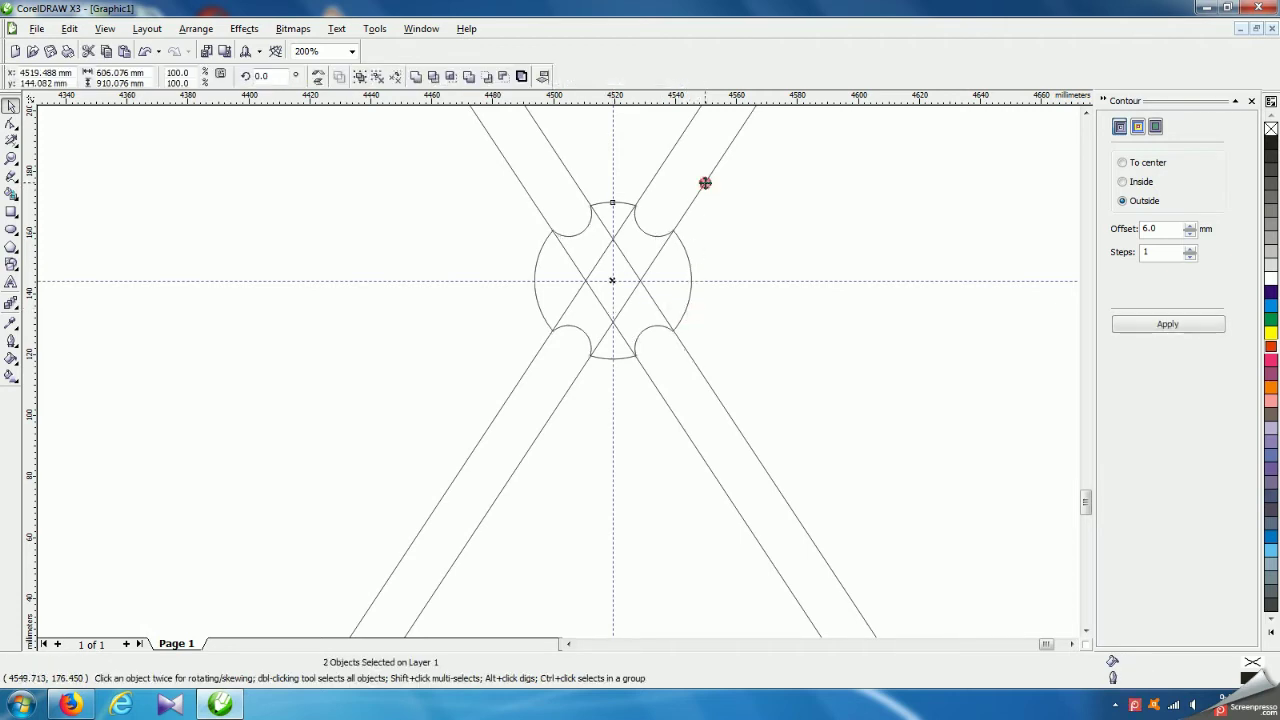
pyautogui.click(433, 77)
pyautogui.click(738, 316)
pyautogui.click(686, 311)
pyautogui.press('Delete')
# - Check the rounded inner bar ends against the single-line panel and delete the horizontal guideline
pyautogui.scroll(-4, 550, 372)
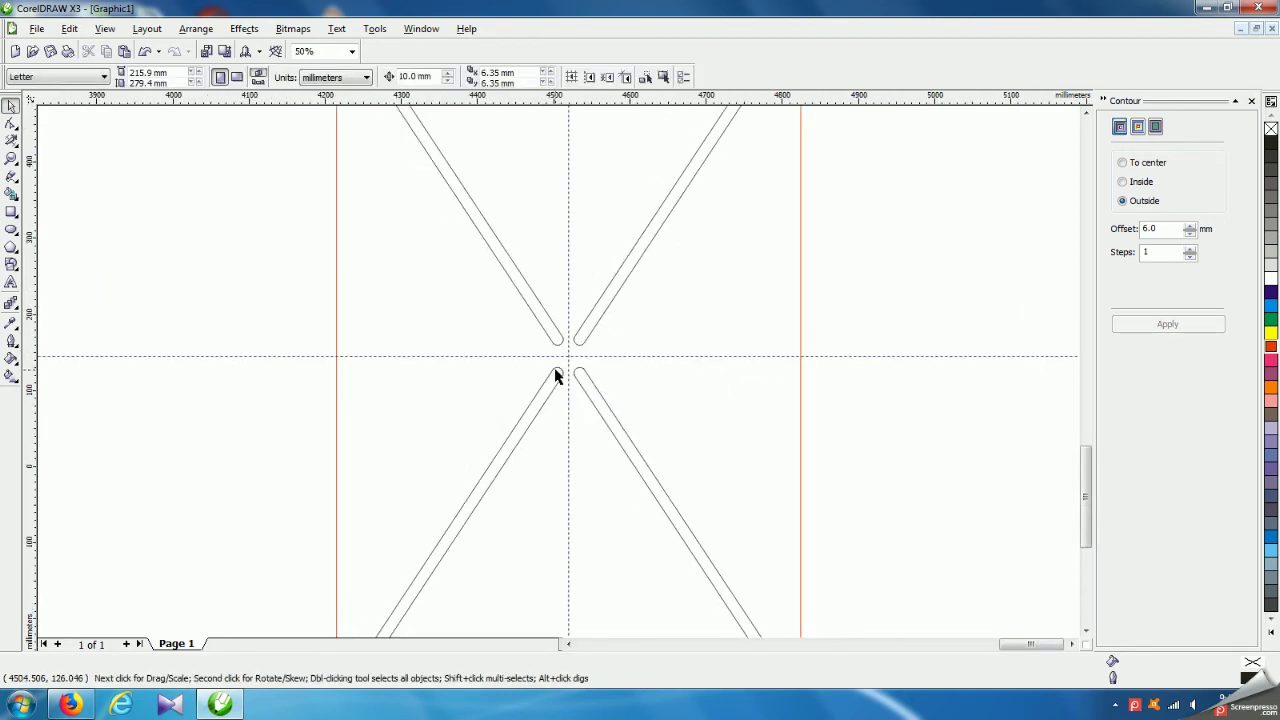
pyautogui.scroll(3, 560, 374)
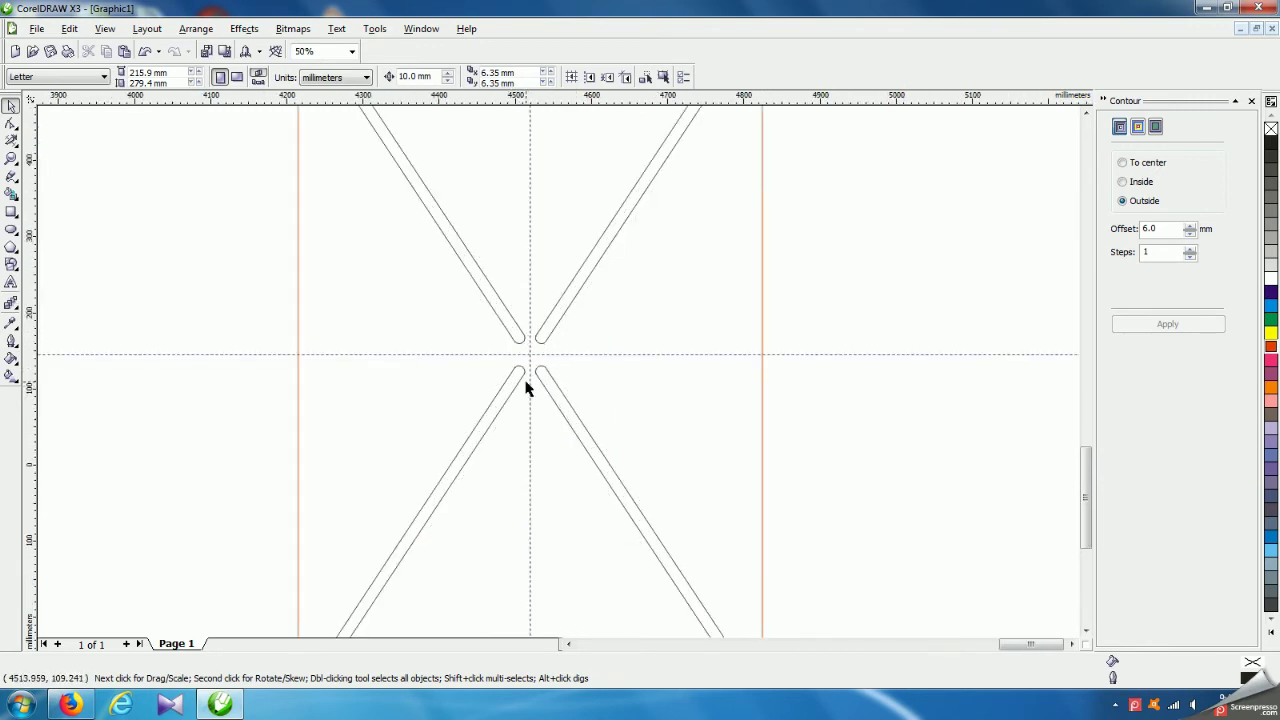
pyautogui.scroll(-3, 528, 388)
pyautogui.scroll(2, 555, 395)
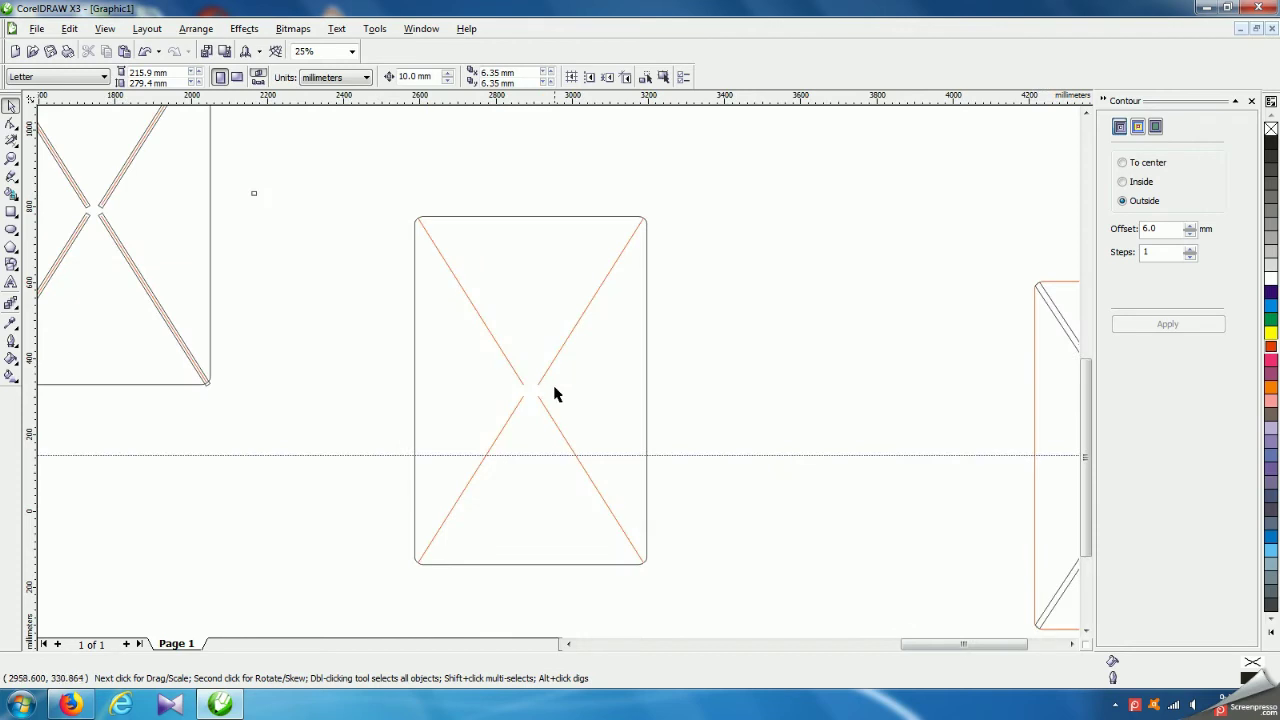
pyautogui.scroll(1, 557, 374)
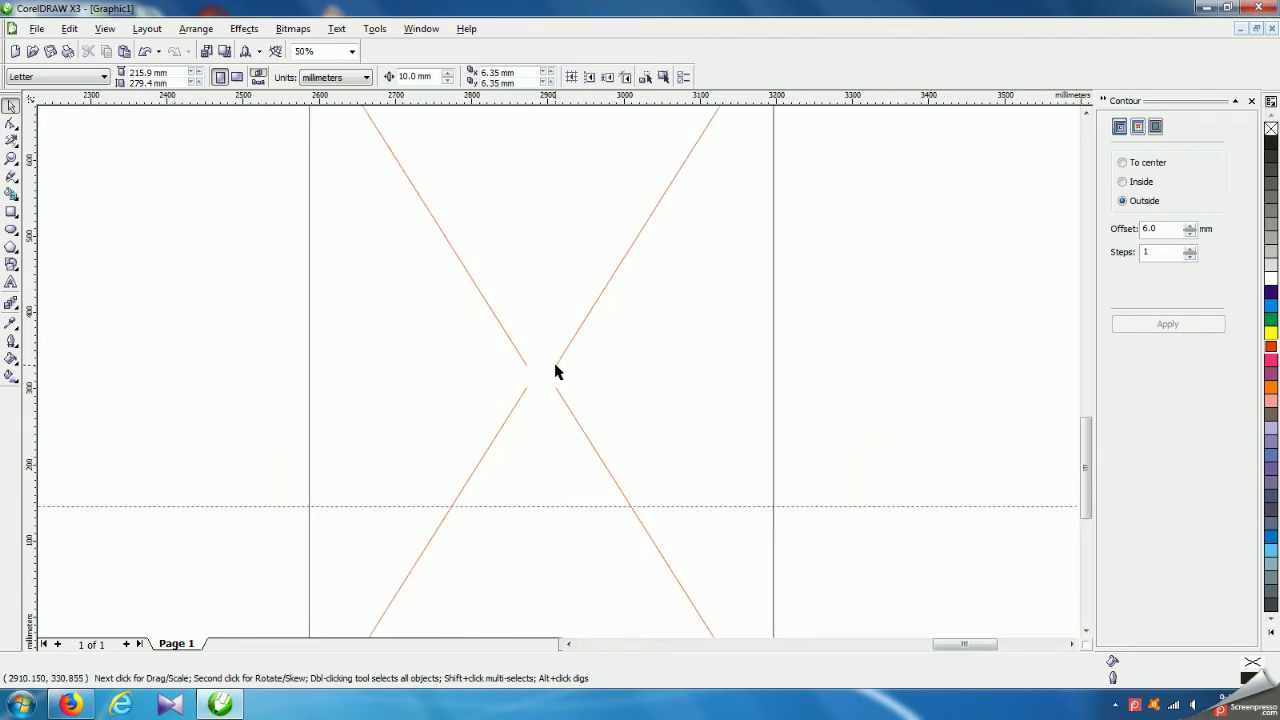
pyautogui.scroll(-2, 558, 373)
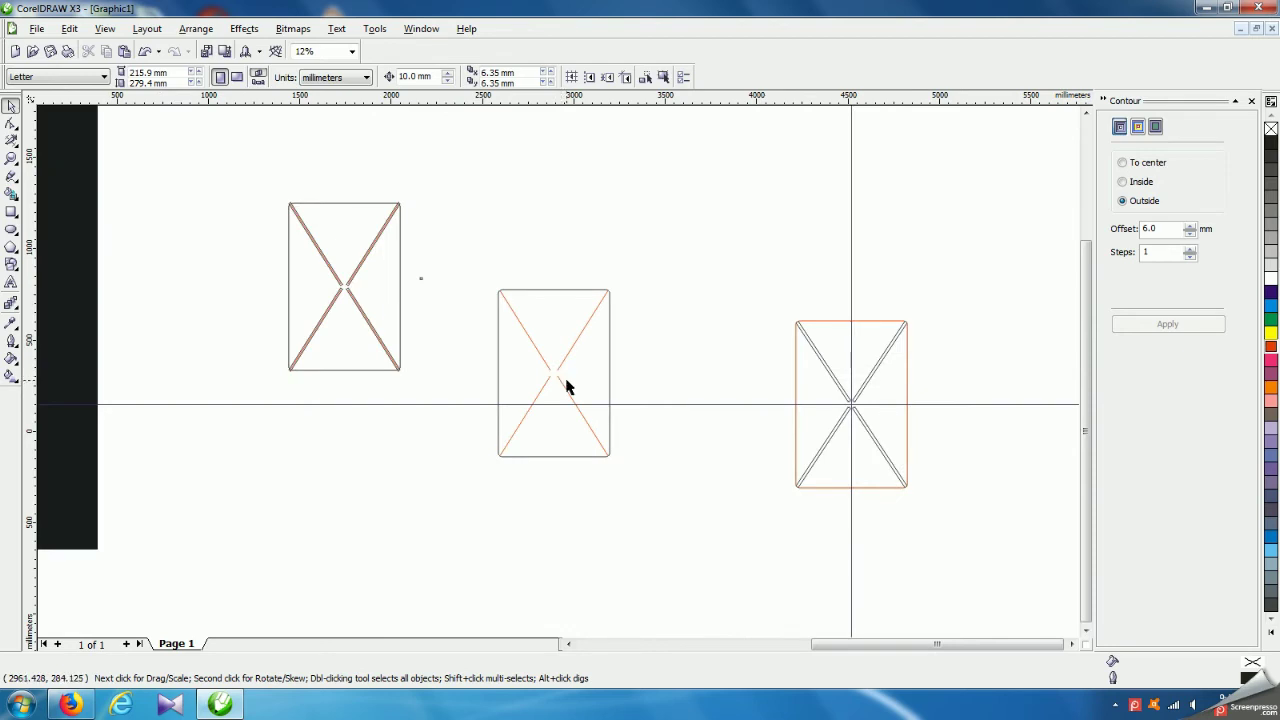
pyautogui.click(672, 404)
pyautogui.press('Delete')
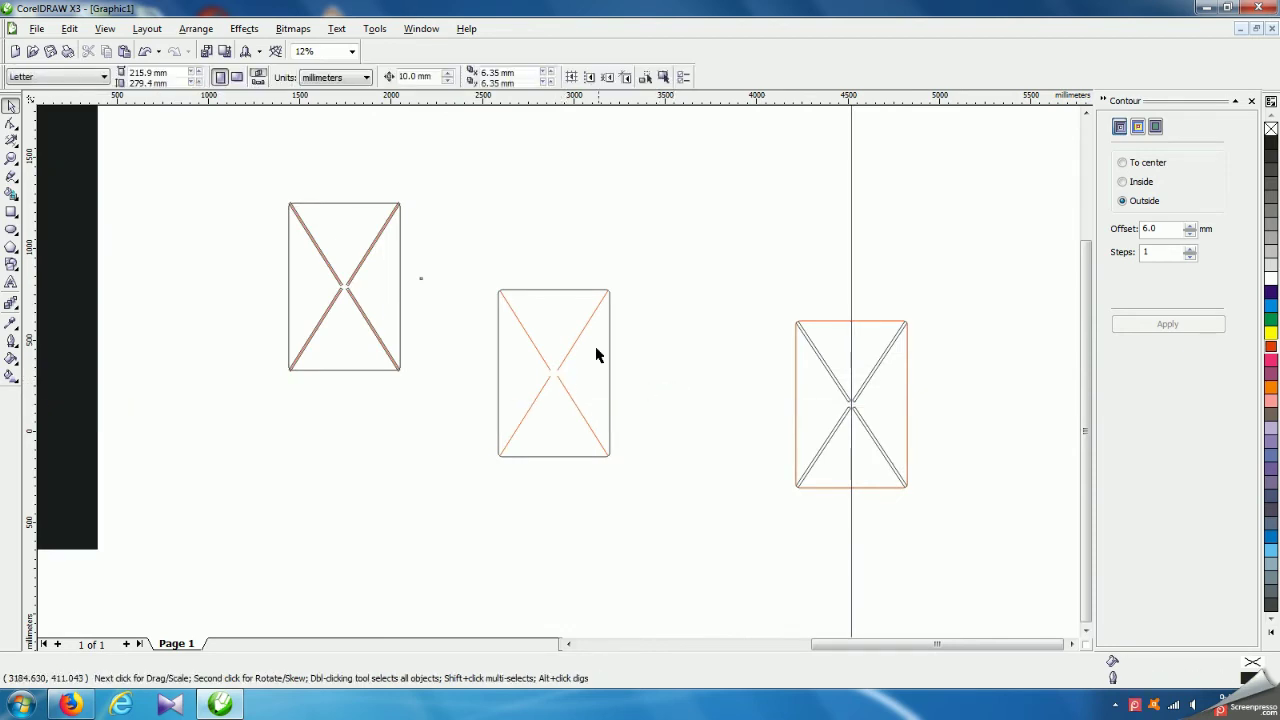
# - Move the panel with single-line diagonals close beside the double-line bar panel and delete the vertical guideline
pyautogui.moveTo(474, 264); pyautogui.dragTo(640, 495)
pyautogui.moveTo(556, 374); pyautogui.dragTo(715, 411)
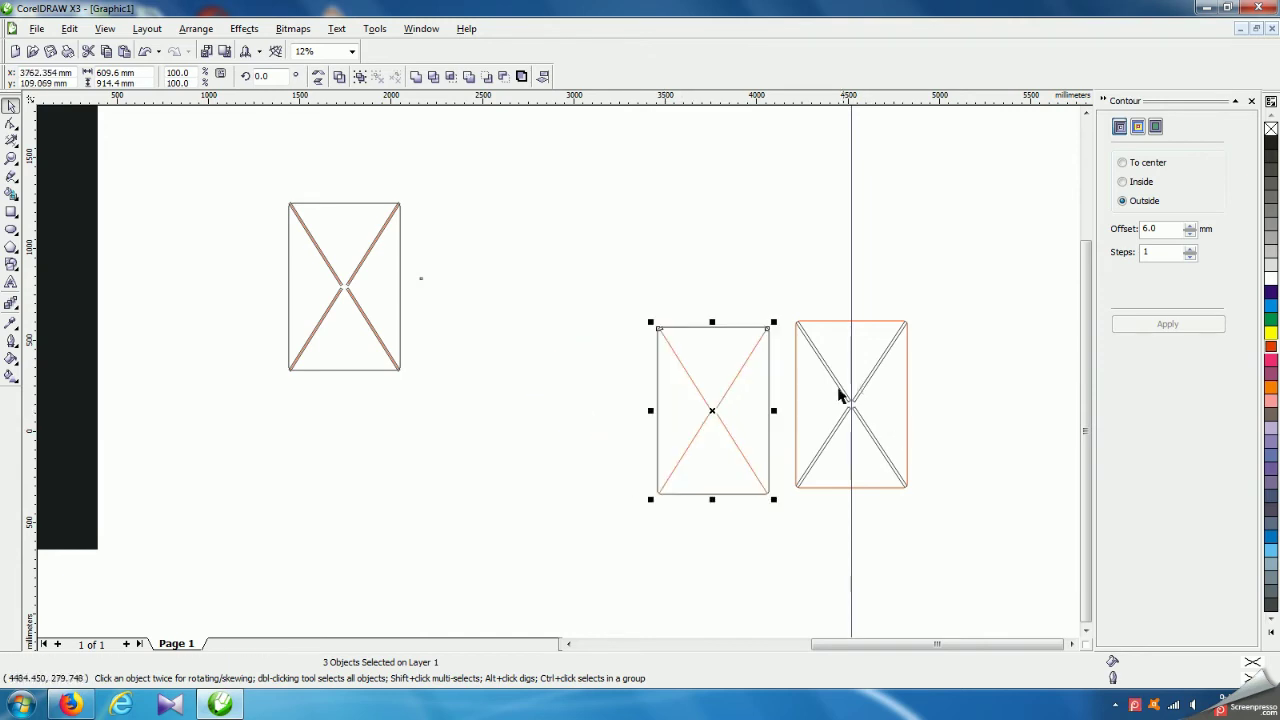
pyautogui.click(850, 270)
pyautogui.press('Delete')
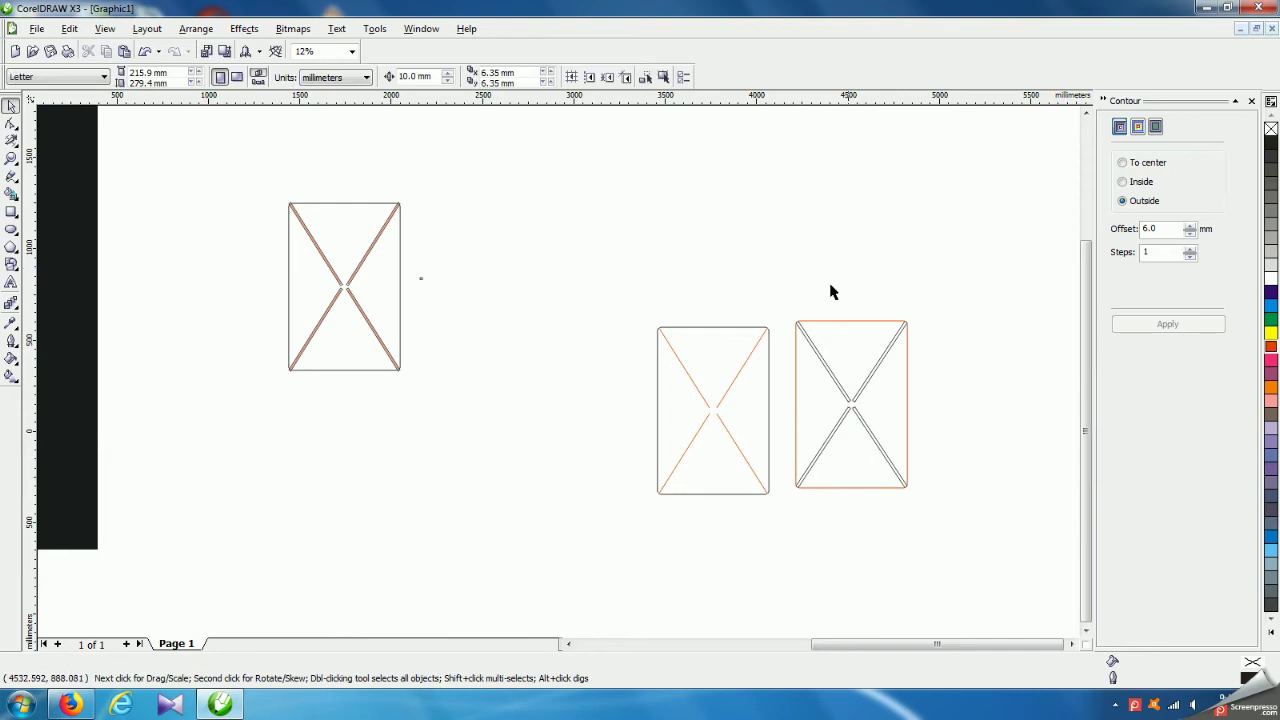
# - Combine the outline and diagonals of the single-line panel into one curve
pyautogui.moveTo(632, 306); pyautogui.dragTo(779, 517)
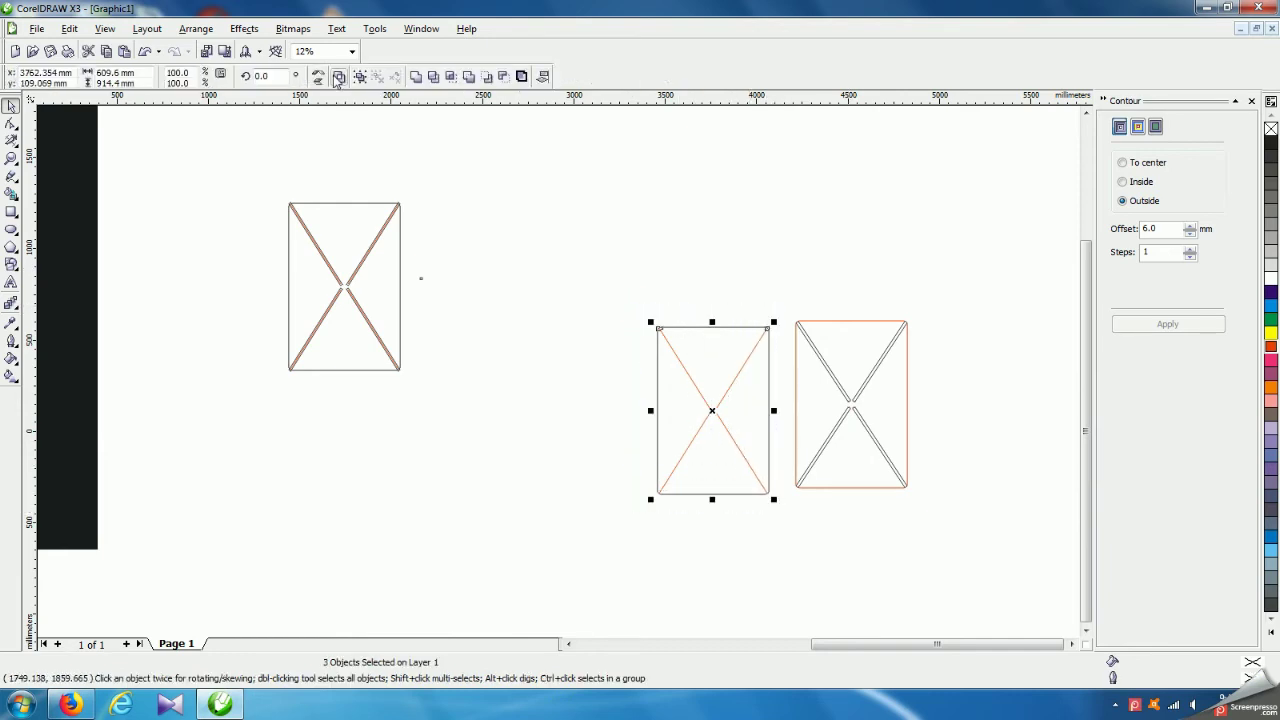
pyautogui.click(997, 300)
pyautogui.click(781, 297)
# - Ungroup all objects of the double-line bar panel and combine them into one curve
pyautogui.moveTo(797, 330); pyautogui.dragTo(946, 514)
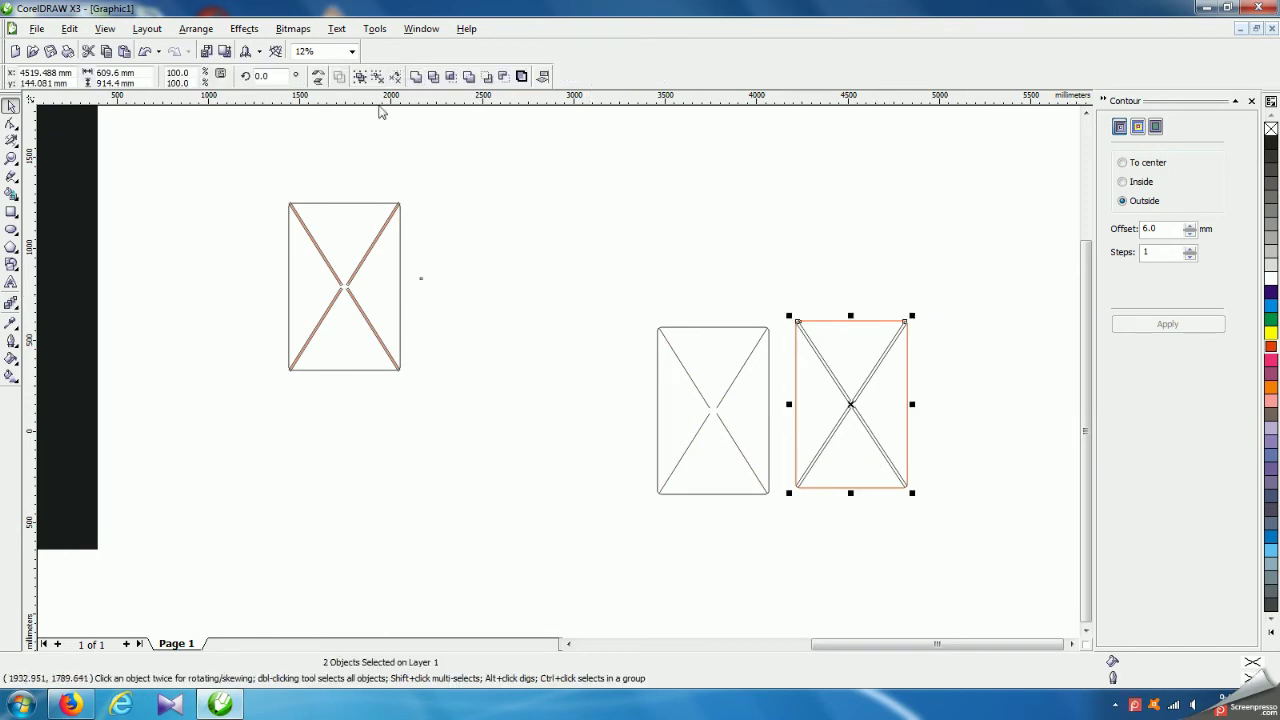
pyautogui.click(196, 28)
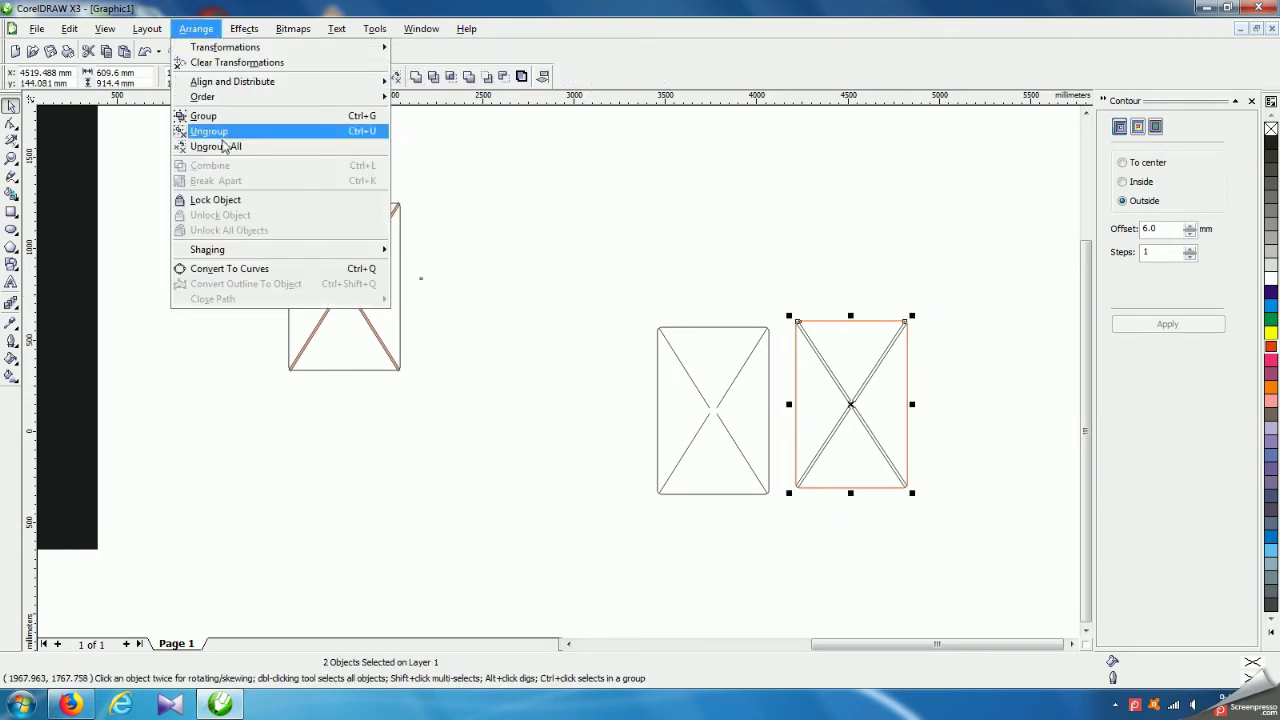
pyautogui.click(221, 148)
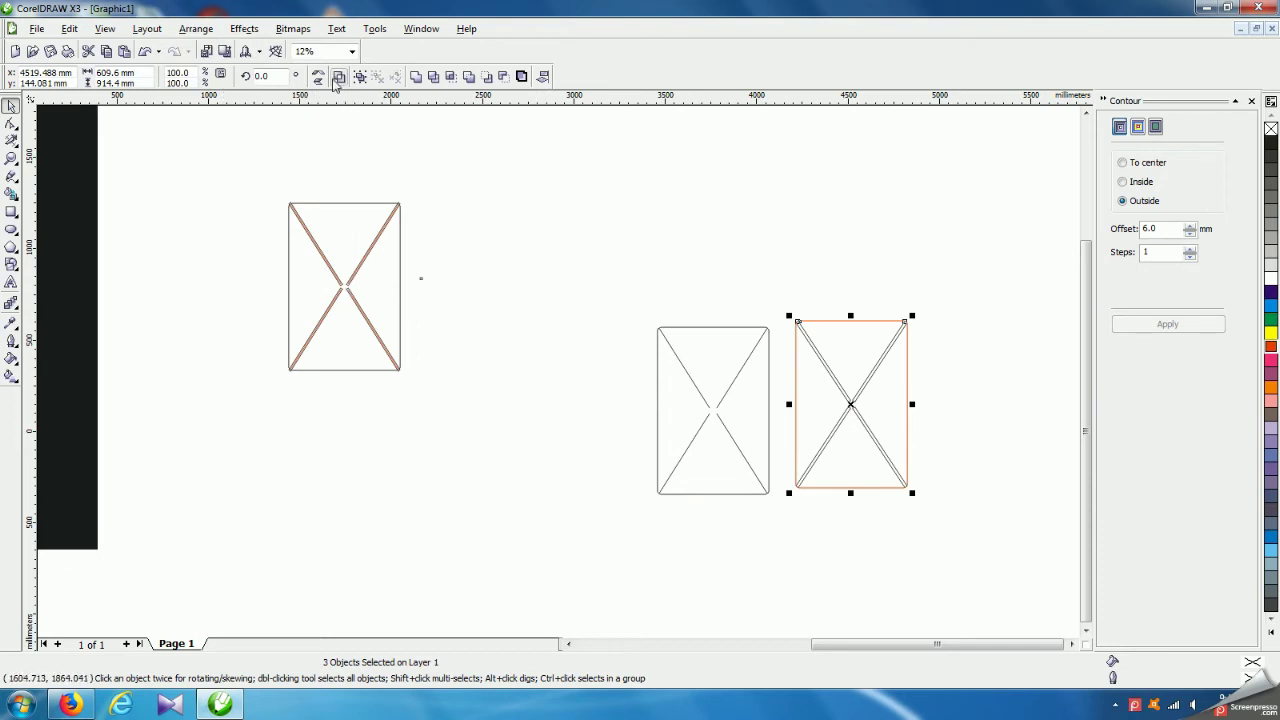
pyautogui.click(336, 78)
# - Export only the single-line panel to the Desktop as an Encapsulated PostScript file named v1, with the default EPS options
pyautogui.moveTo(630, 291); pyautogui.dragTo(772, 509)
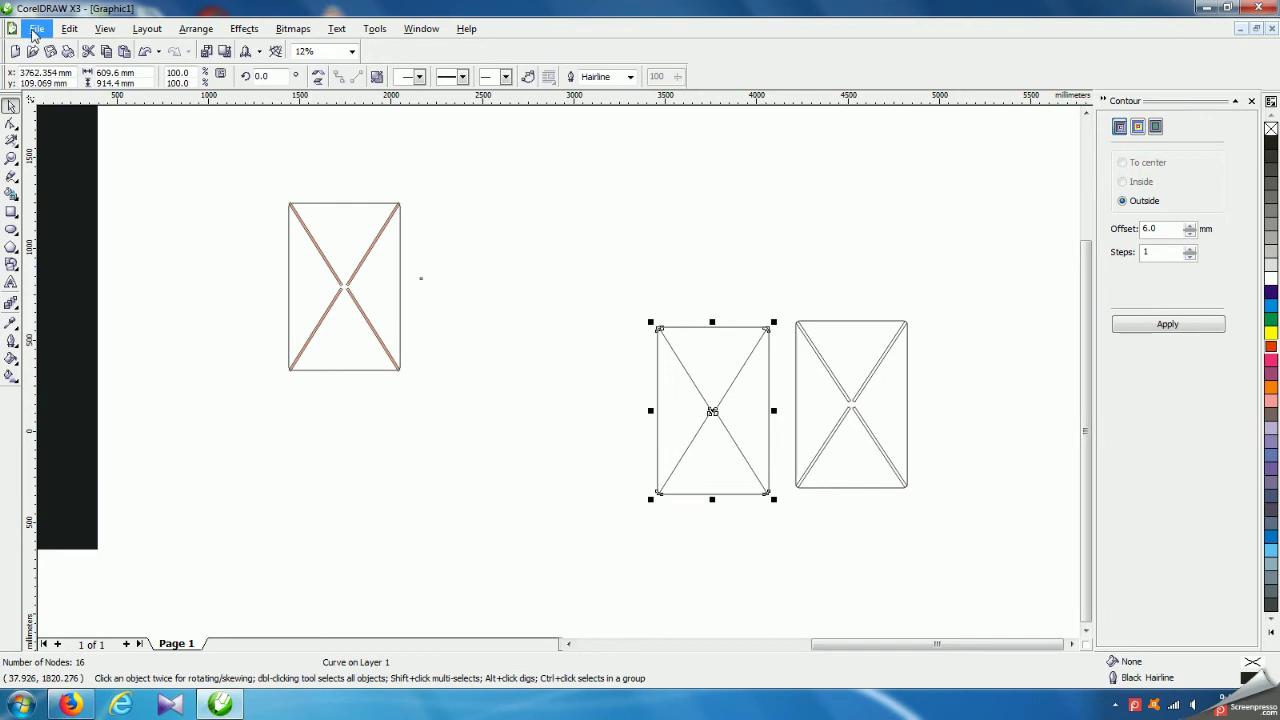
pyautogui.click(35, 29)
pyautogui.click(57, 203)
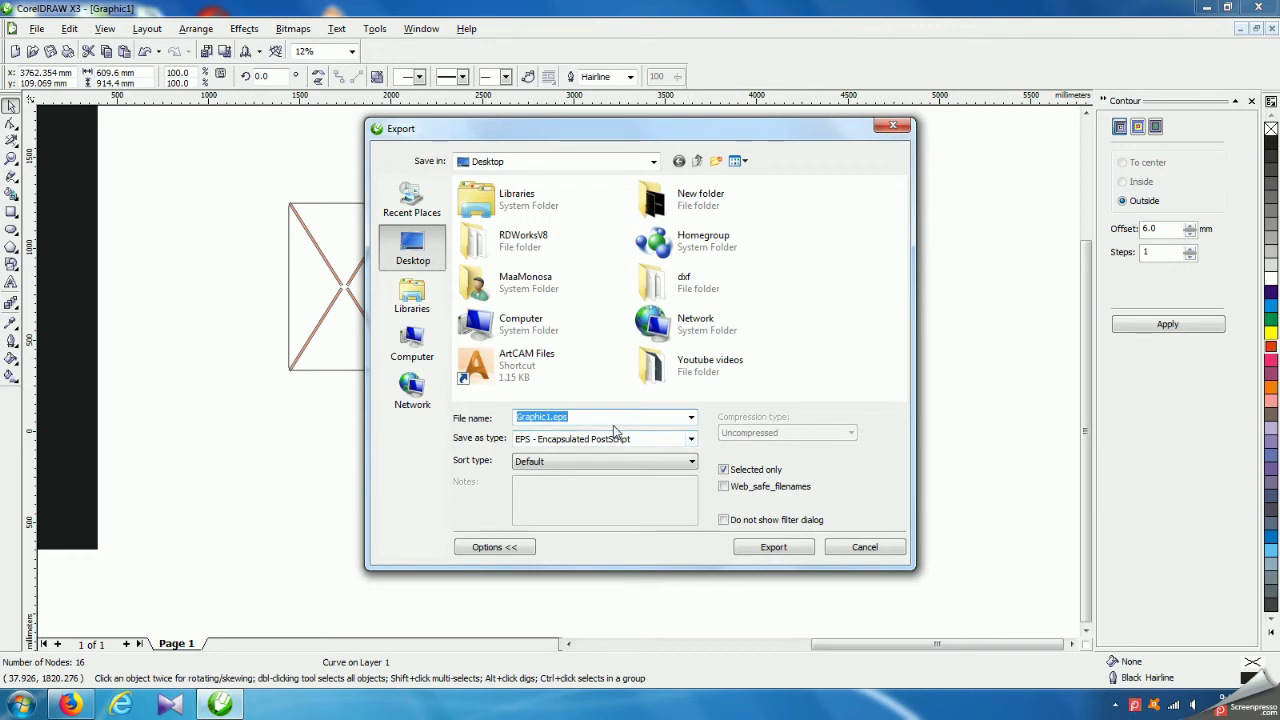
pyautogui.write('v1')
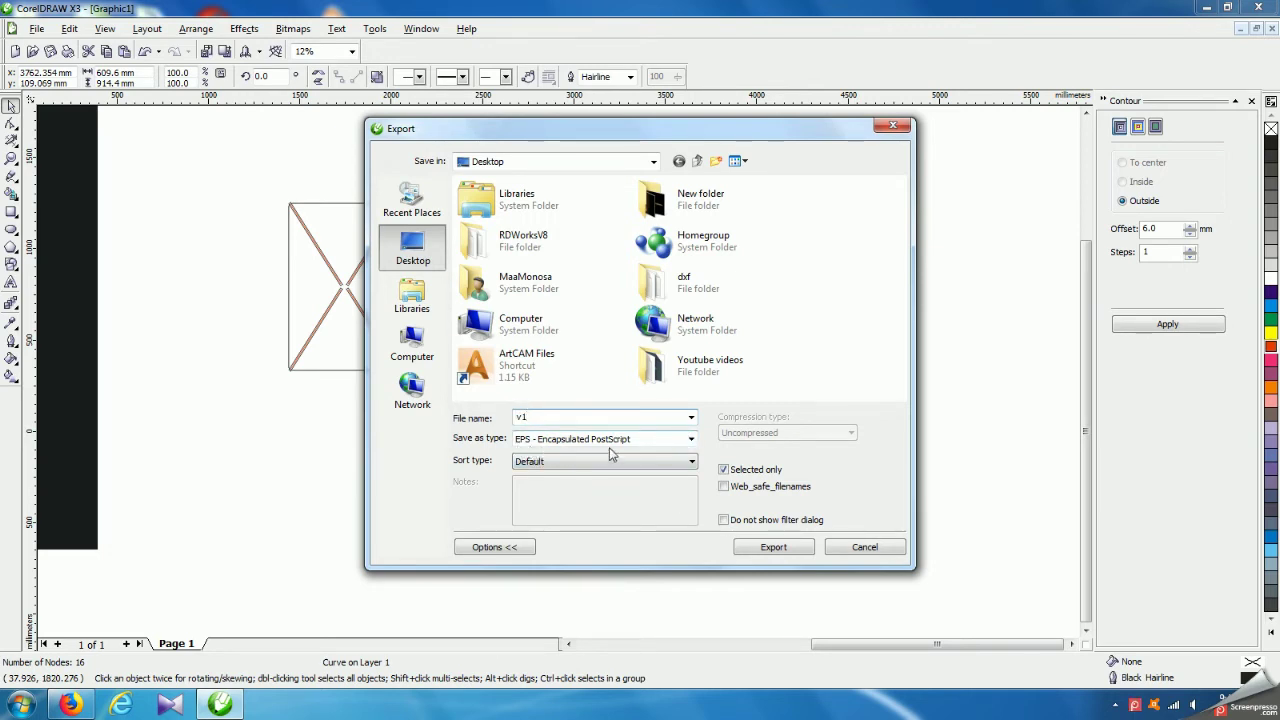
pyautogui.click(768, 547)
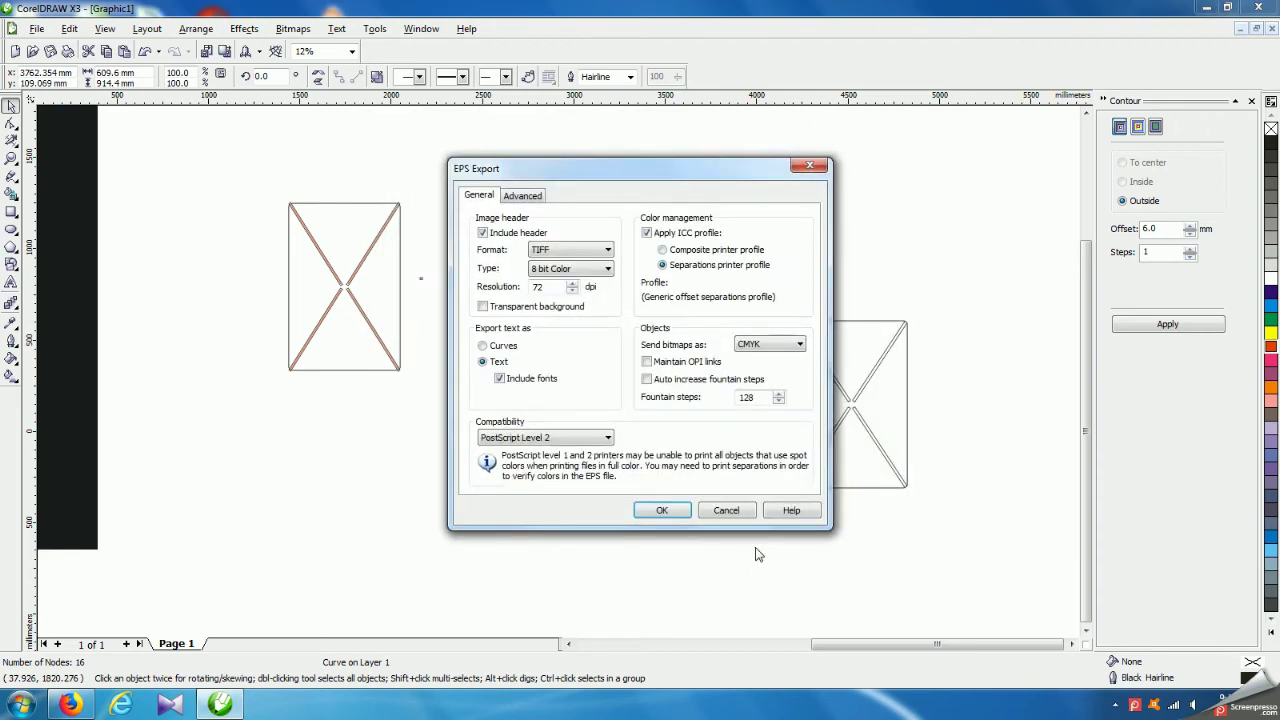
pyautogui.click(660, 511)
# - Export only the double-line bar panel to the Desktop as an Encapsulated PostScript file named v2, with the default EPS options
pyautogui.moveTo(784, 300); pyautogui.dragTo(945, 550)
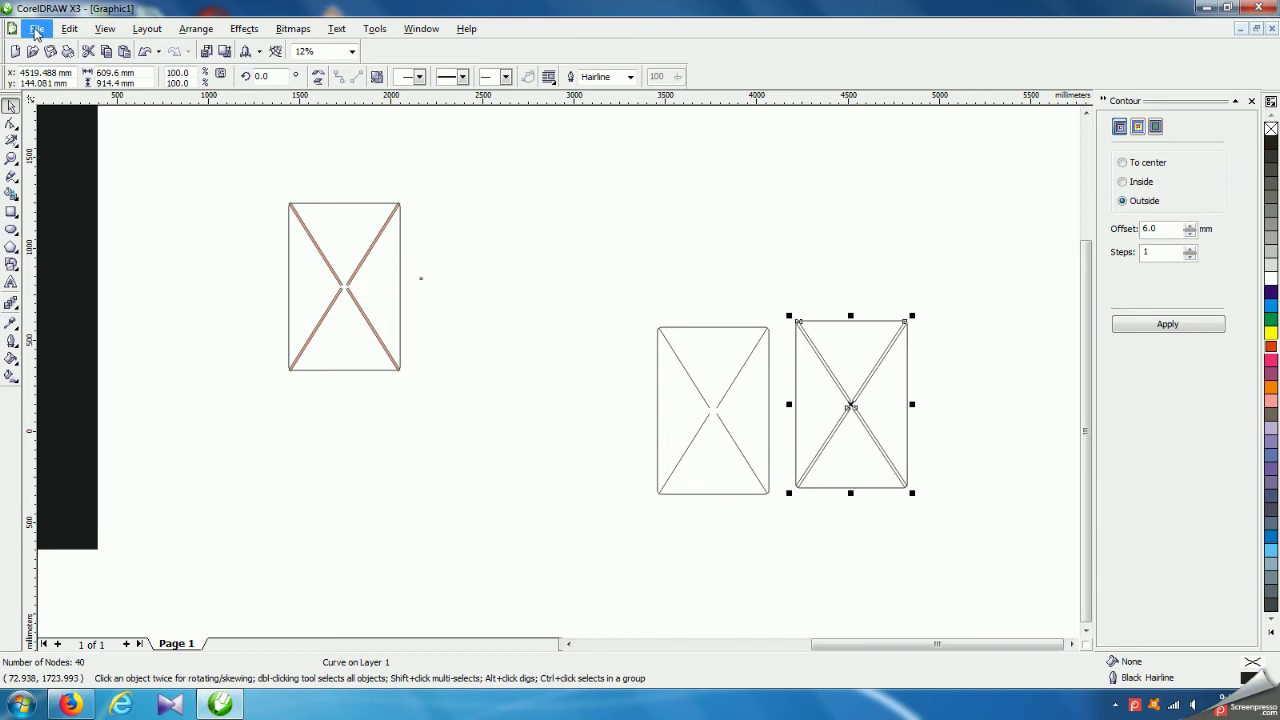
pyautogui.click(37, 29)
pyautogui.click(58, 203)
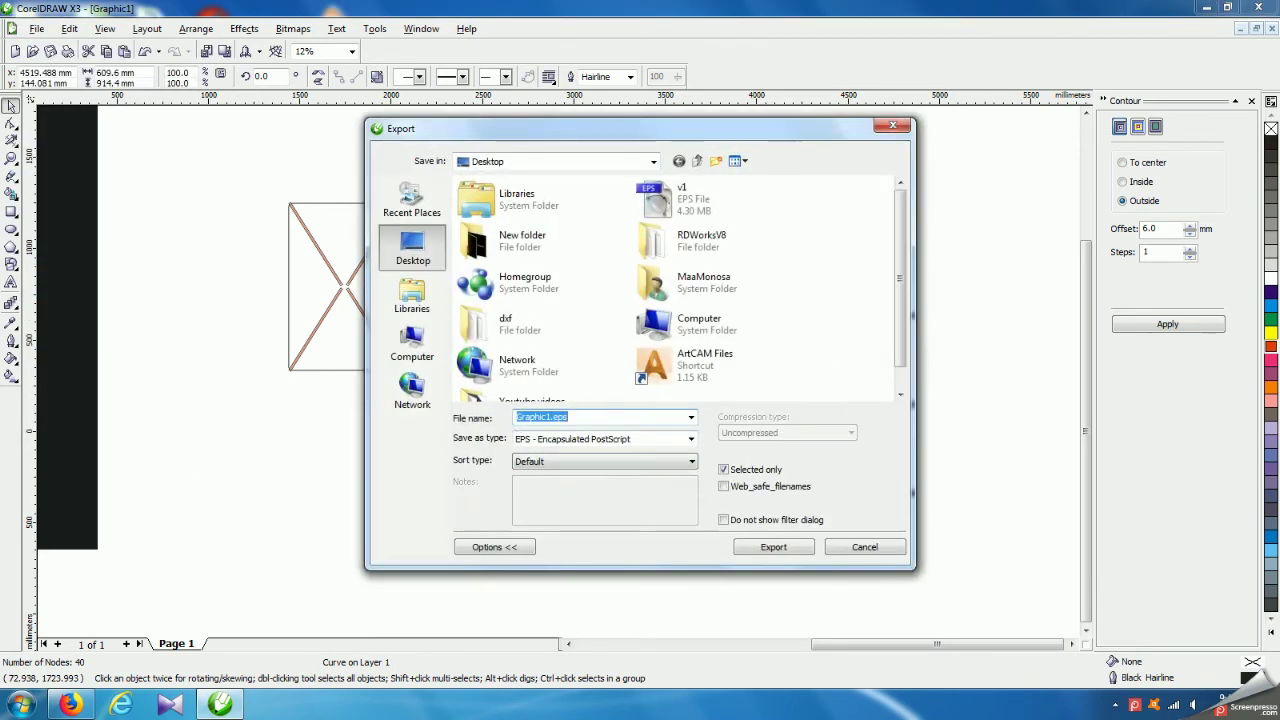
pyautogui.write('v2')
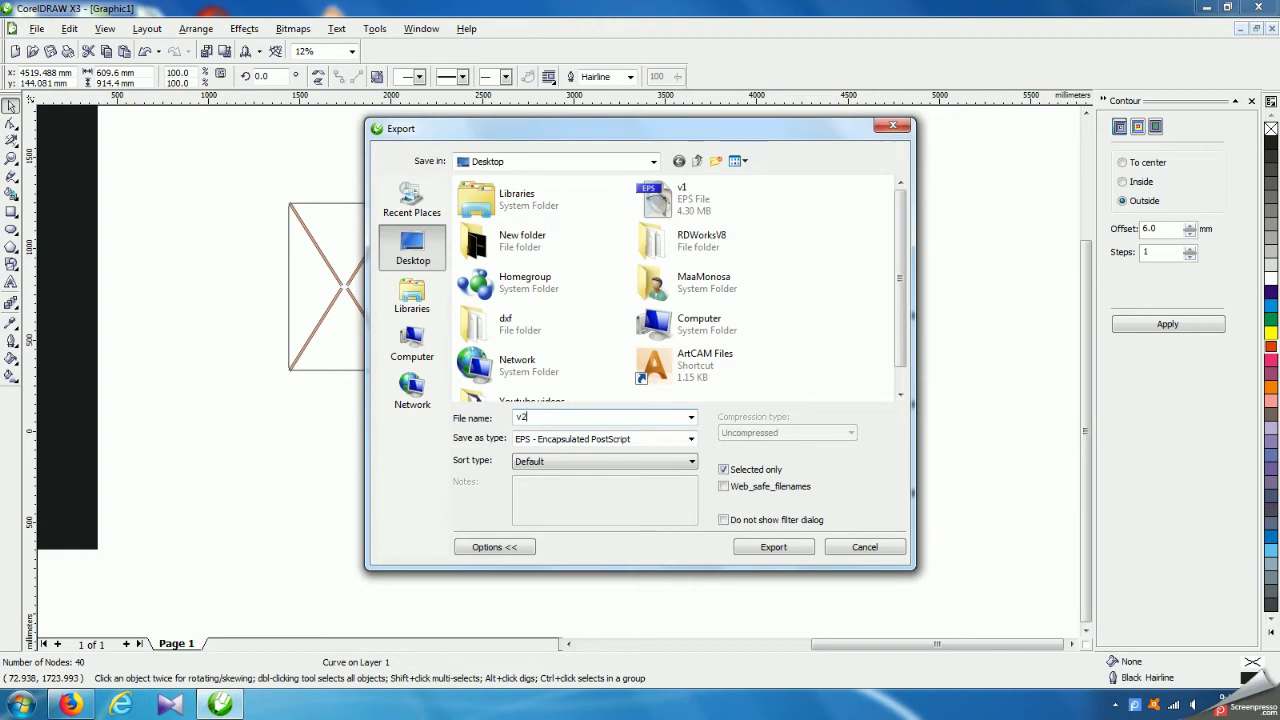
pyautogui.click(771, 548)
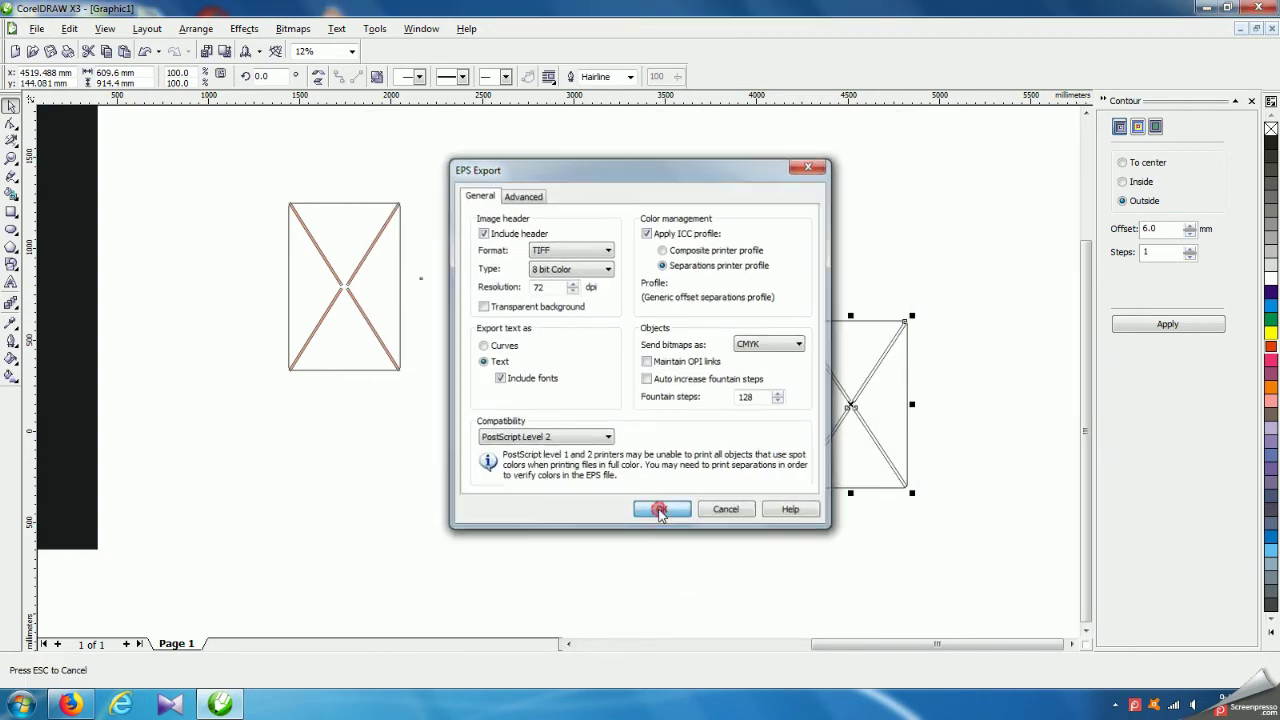
pyautogui.click(652, 510)
pyautogui.click(882, 514)
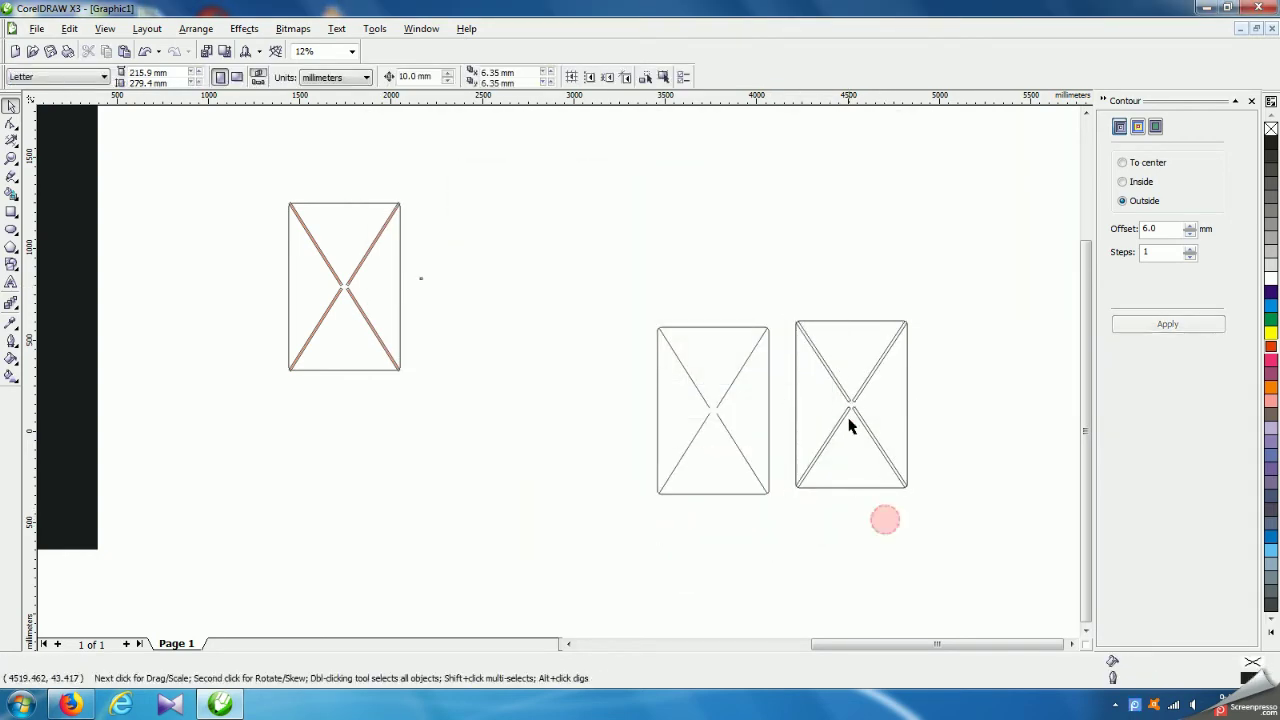
# - Launch ArtCAM 2008 maximised and start a new model with its size units set to inches
pyautogui.scroll(1, 849, 423)
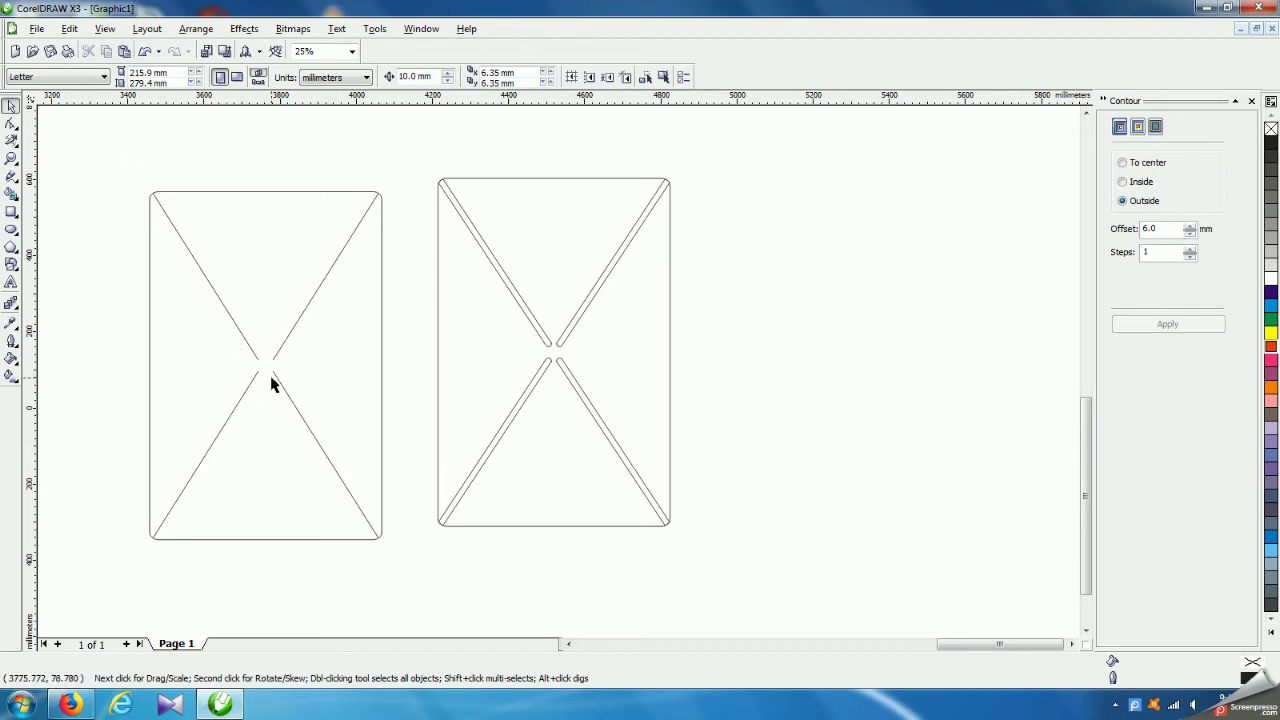
pyautogui.click(1205, 9)
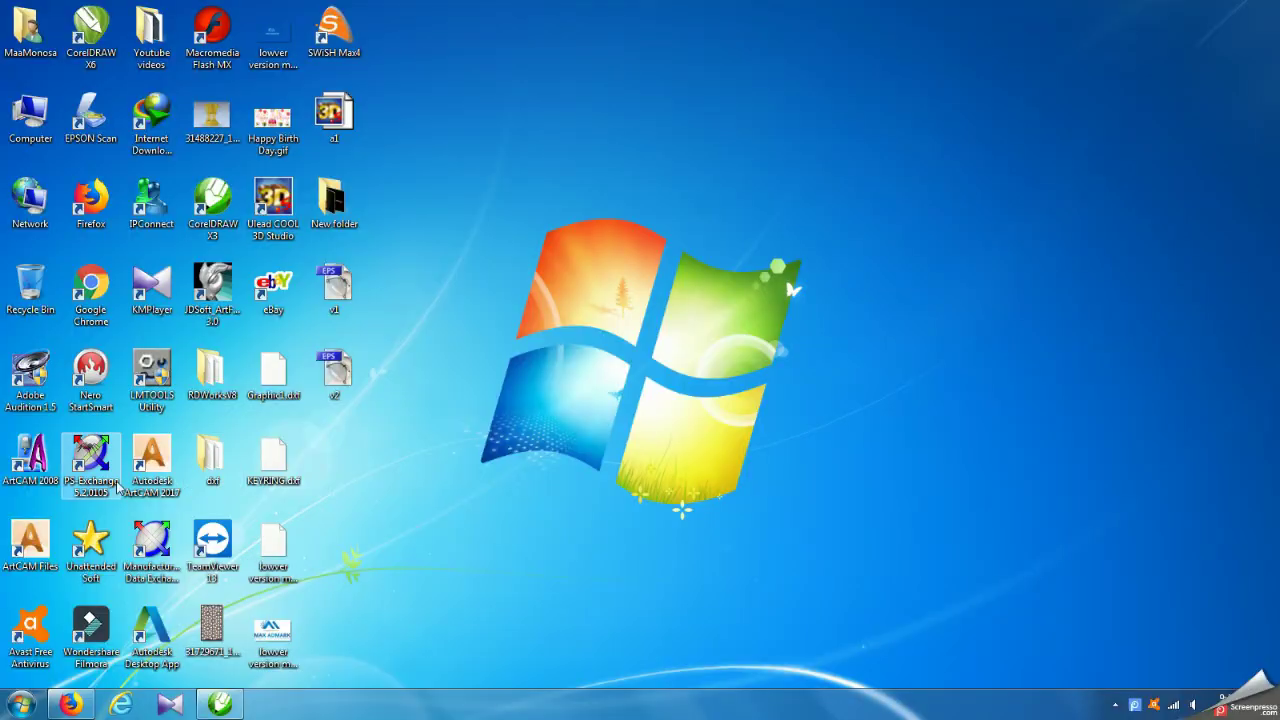
pyautogui.doubleClick(33, 456)
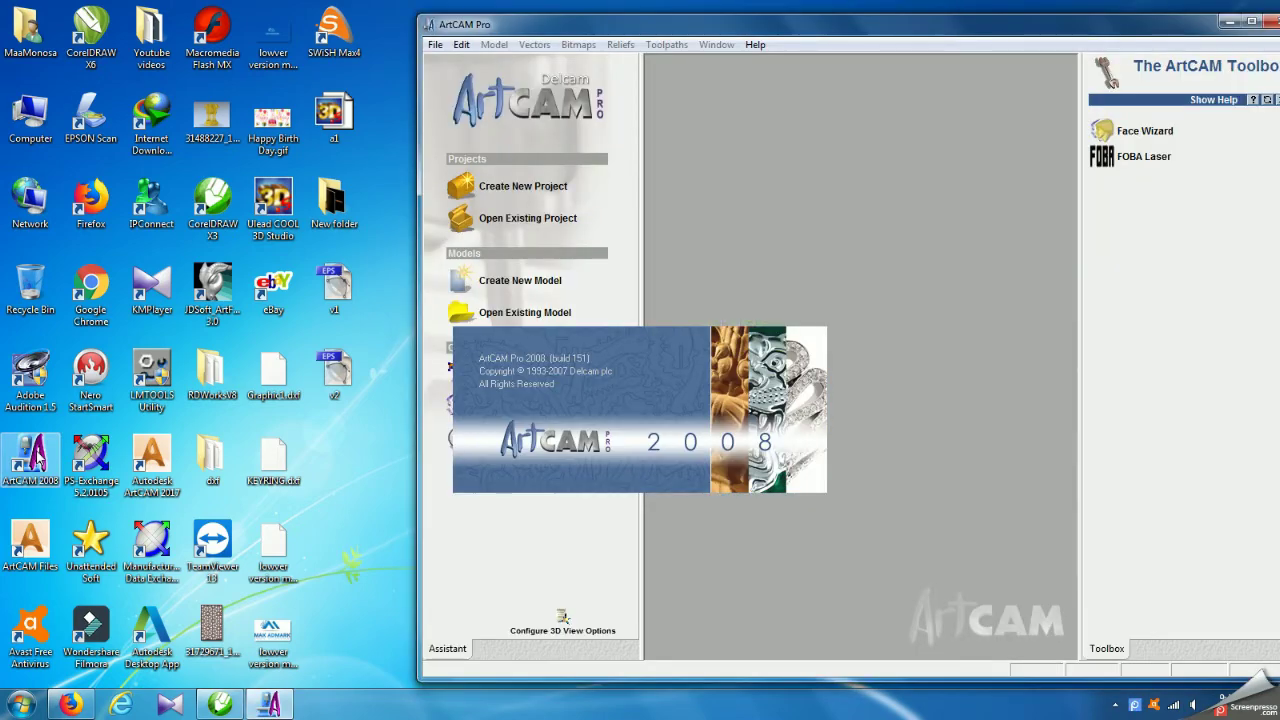
pyautogui.click(1251, 21)
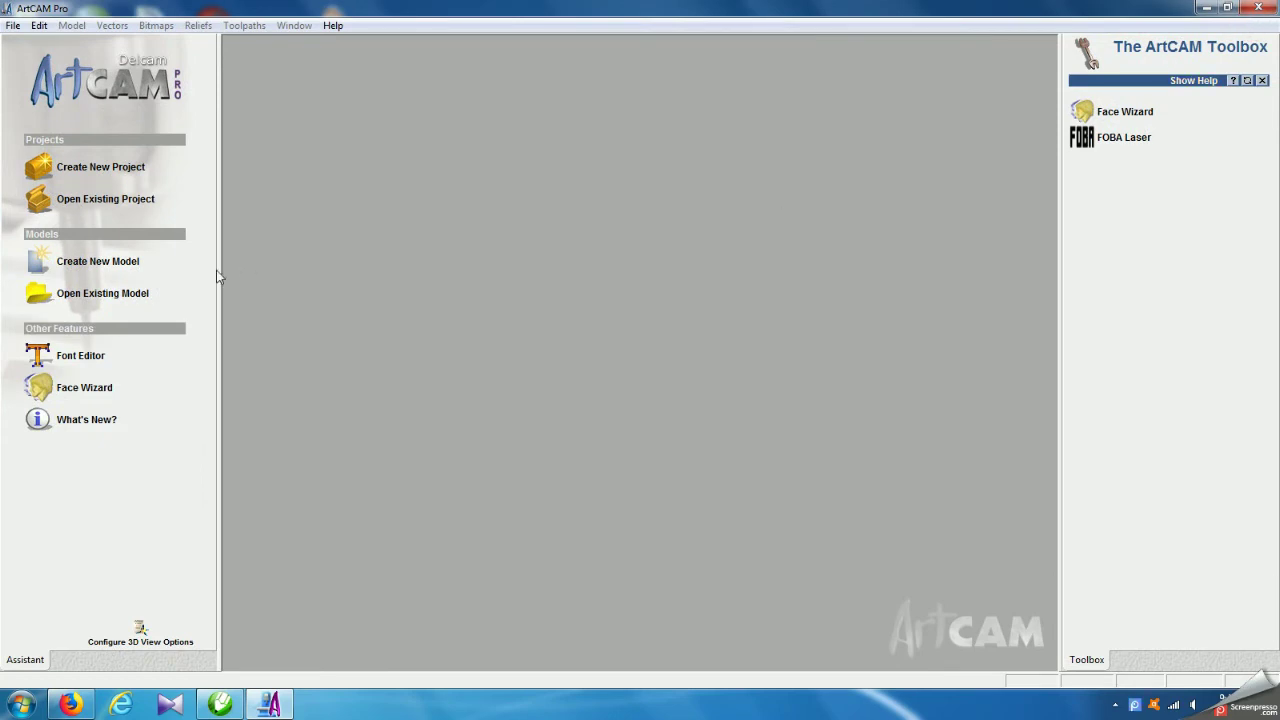
pyautogui.click(124, 272)
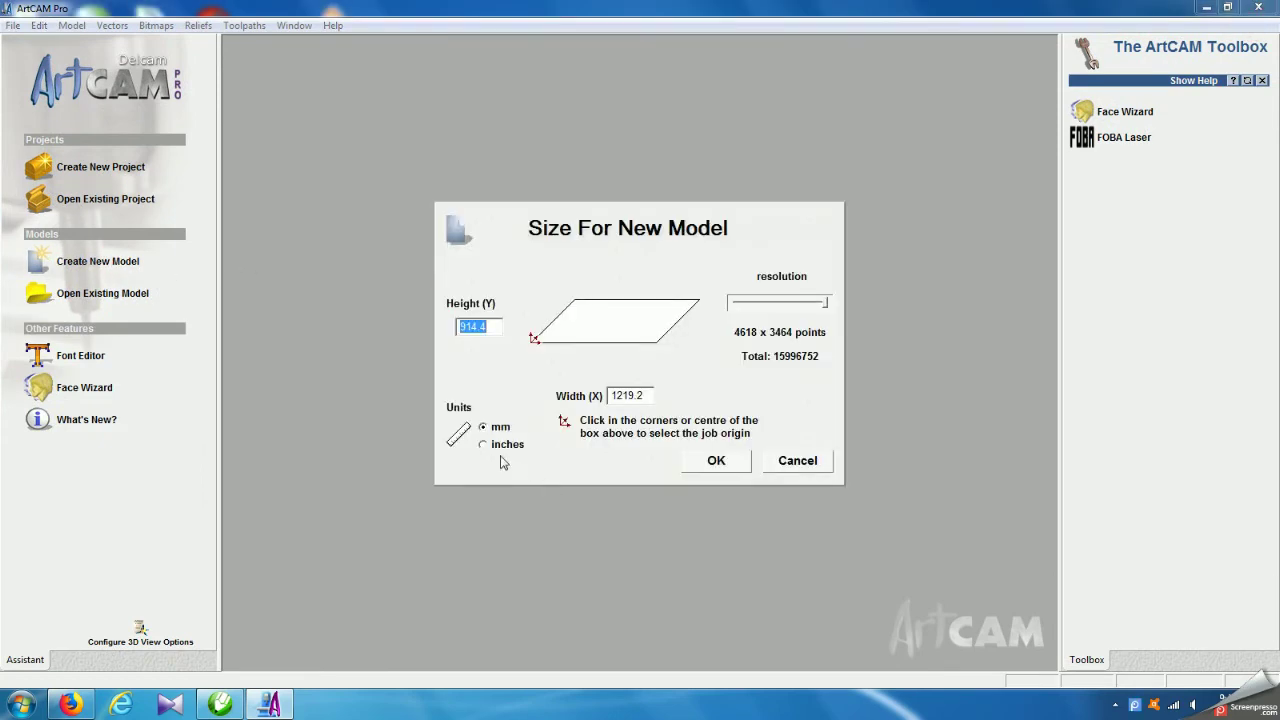
pyautogui.click(483, 445)
# - Switch back to CorelDRAW, set the drawing units to inches and select the double-line bar panel to check its size
pyautogui.click(220, 704)
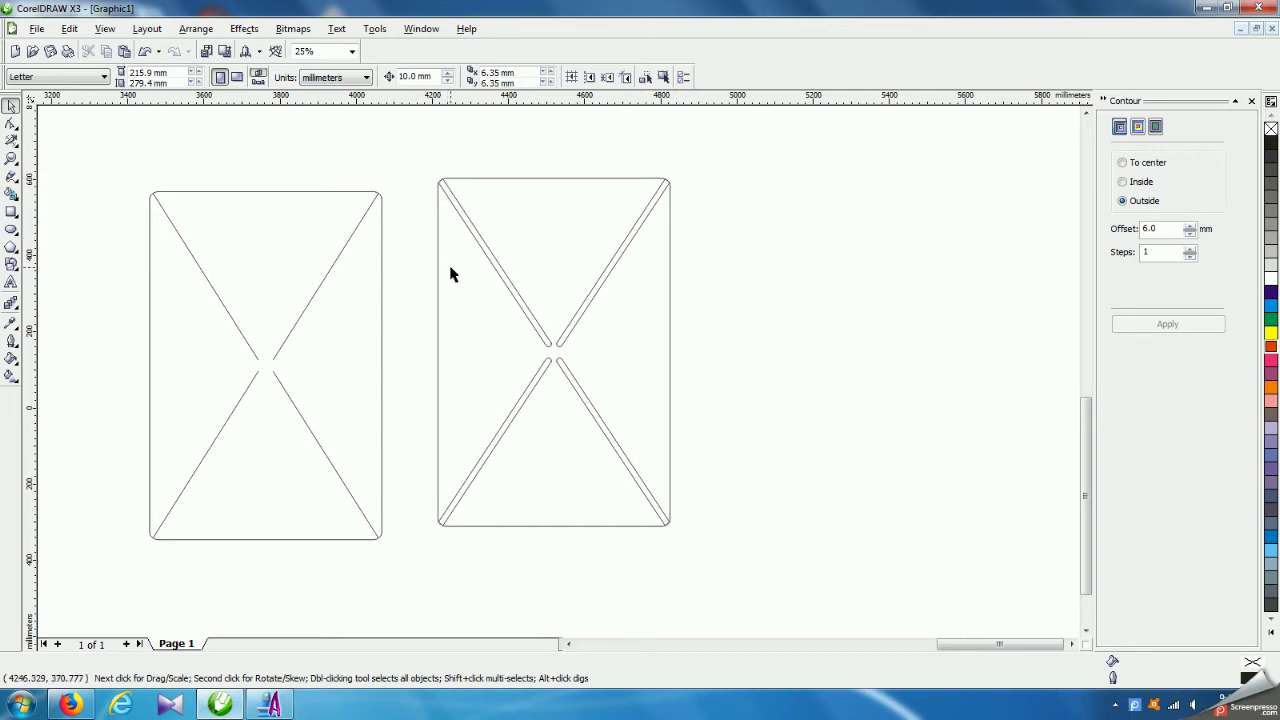
pyautogui.moveTo(421, 160); pyautogui.dragTo(692, 565)
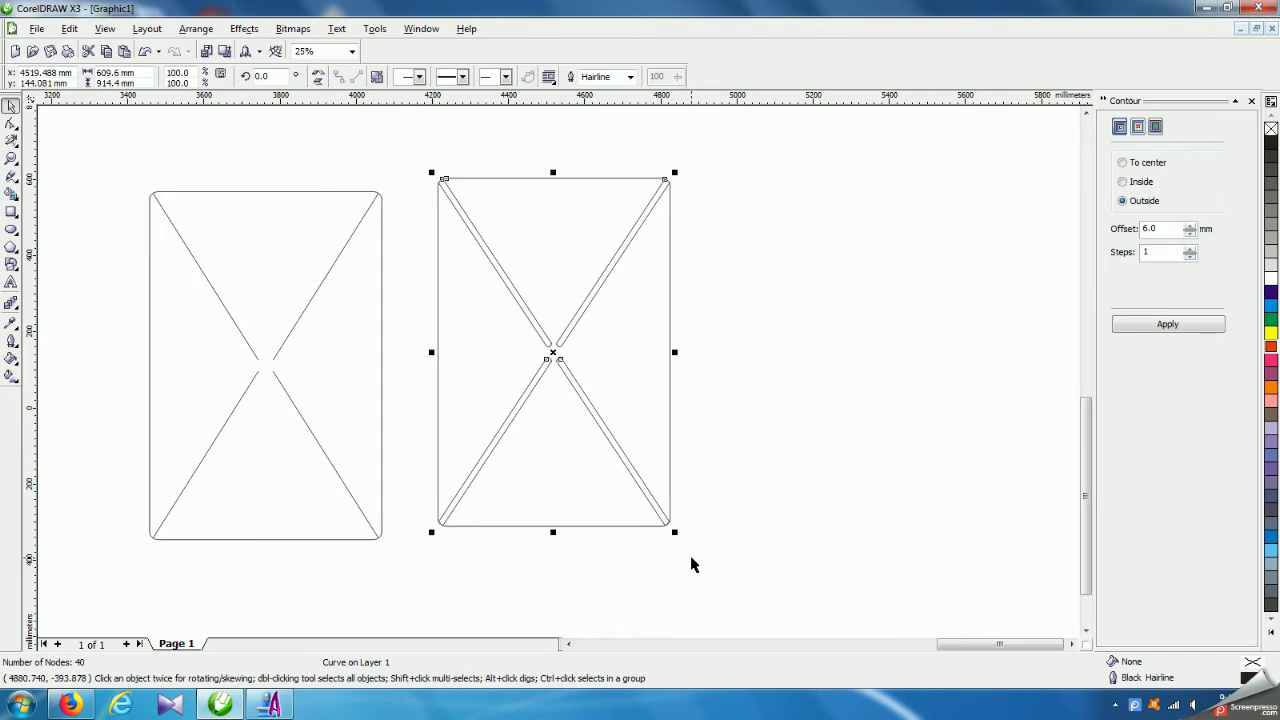
pyautogui.click(294, 171)
pyautogui.click(314, 79)
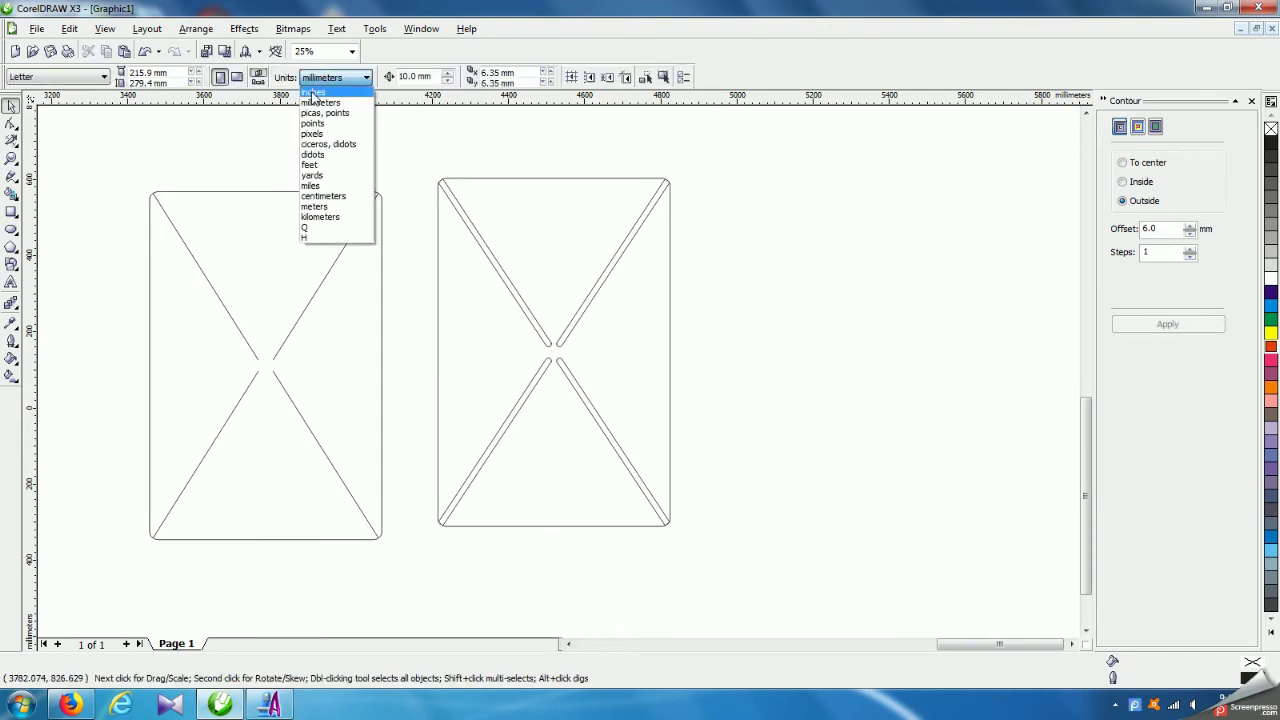
pyautogui.click(314, 93)
pyautogui.moveTo(414, 150); pyautogui.dragTo(676, 589)
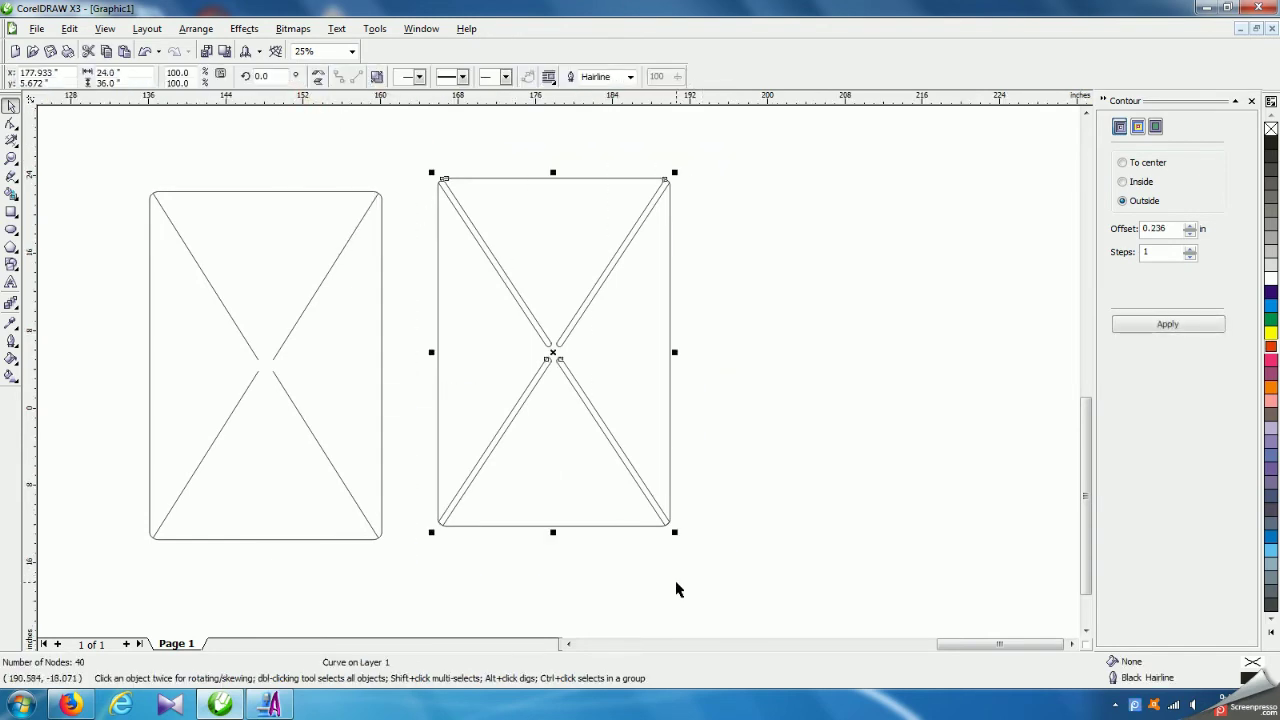
# - Return to ArtCAM, create the model with a 48-inch height and units switched to mm, and tile the 2D and 3D views side by side
pyautogui.click(272, 705)
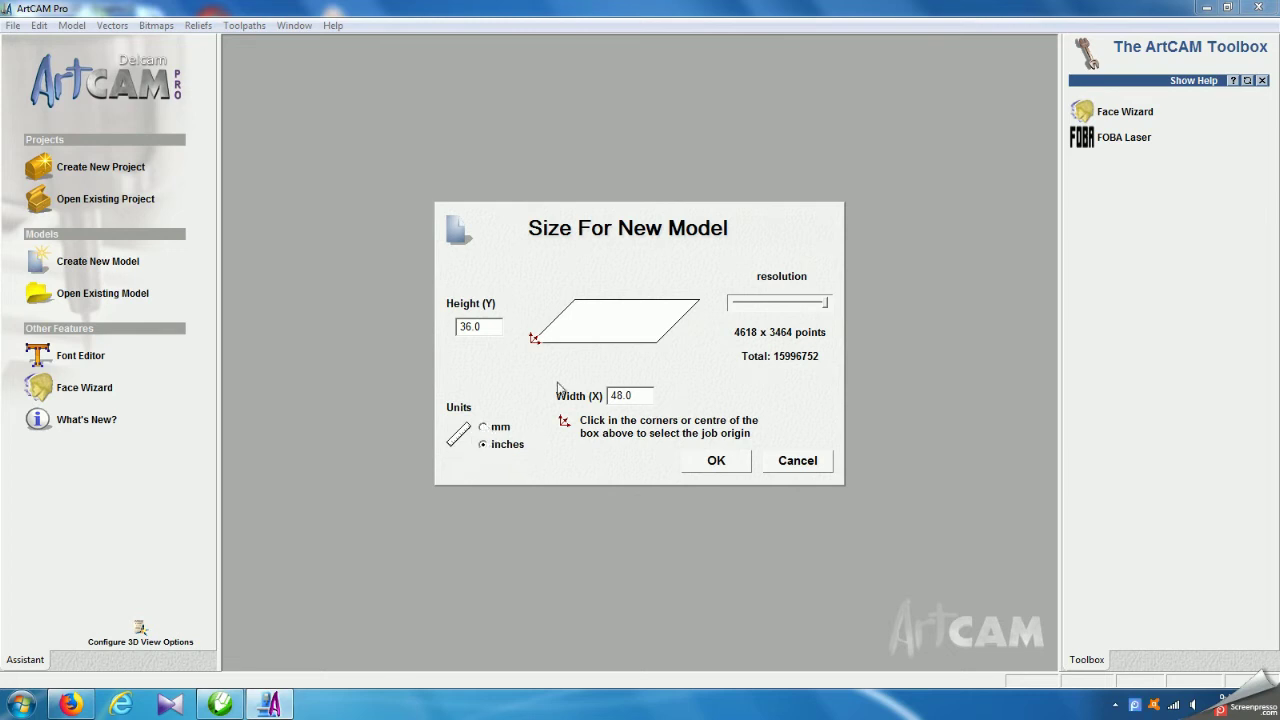
pyautogui.doubleClick(481, 326)
pyautogui.write('48')
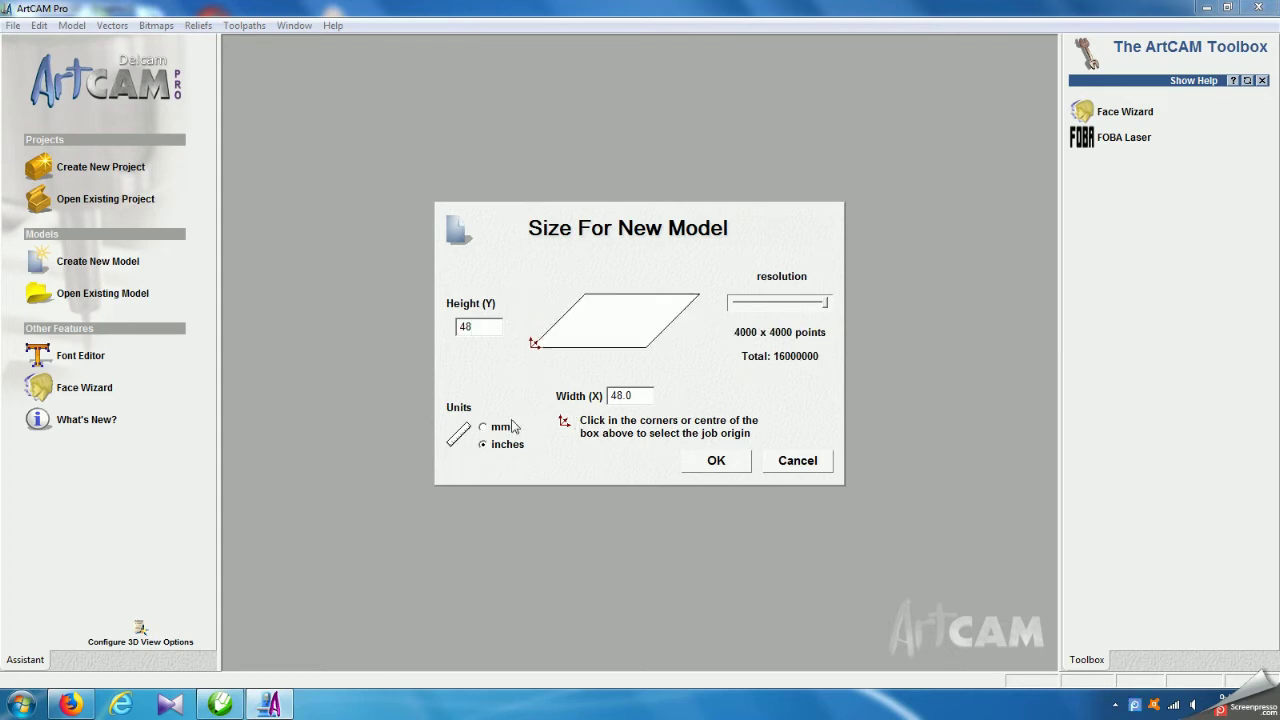
pyautogui.click(483, 427)
pyautogui.click(716, 460)
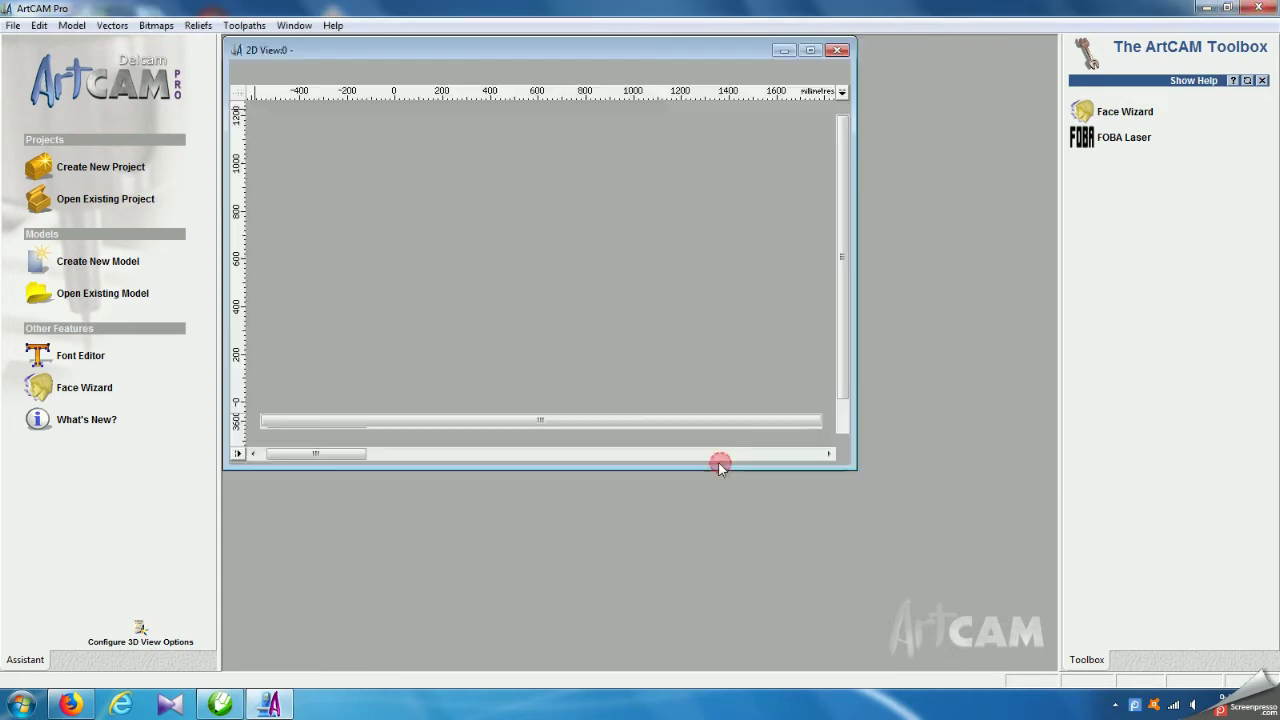
pyautogui.click(294, 25)
pyautogui.click(309, 62)
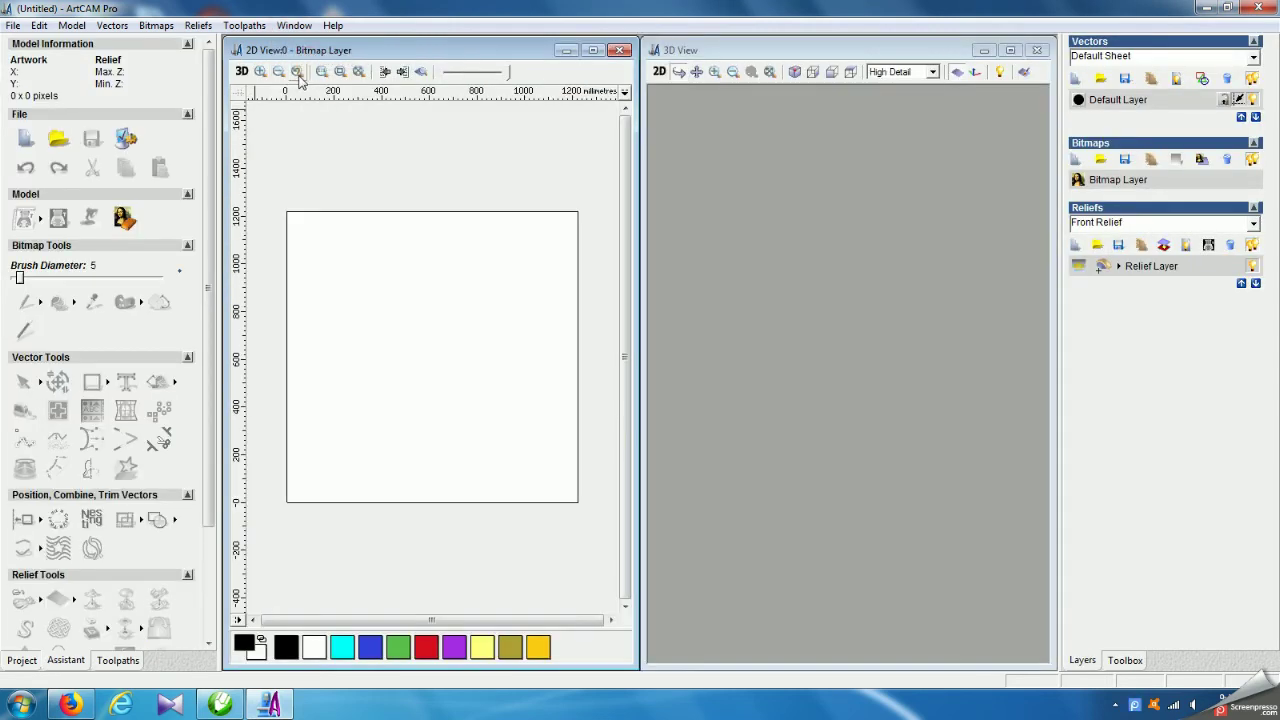
# - Import the v1 EPS vectors from the Desktop and move the panel toward the lower left of the model area
pyautogui.click(112, 25)
pyautogui.click(138, 105)
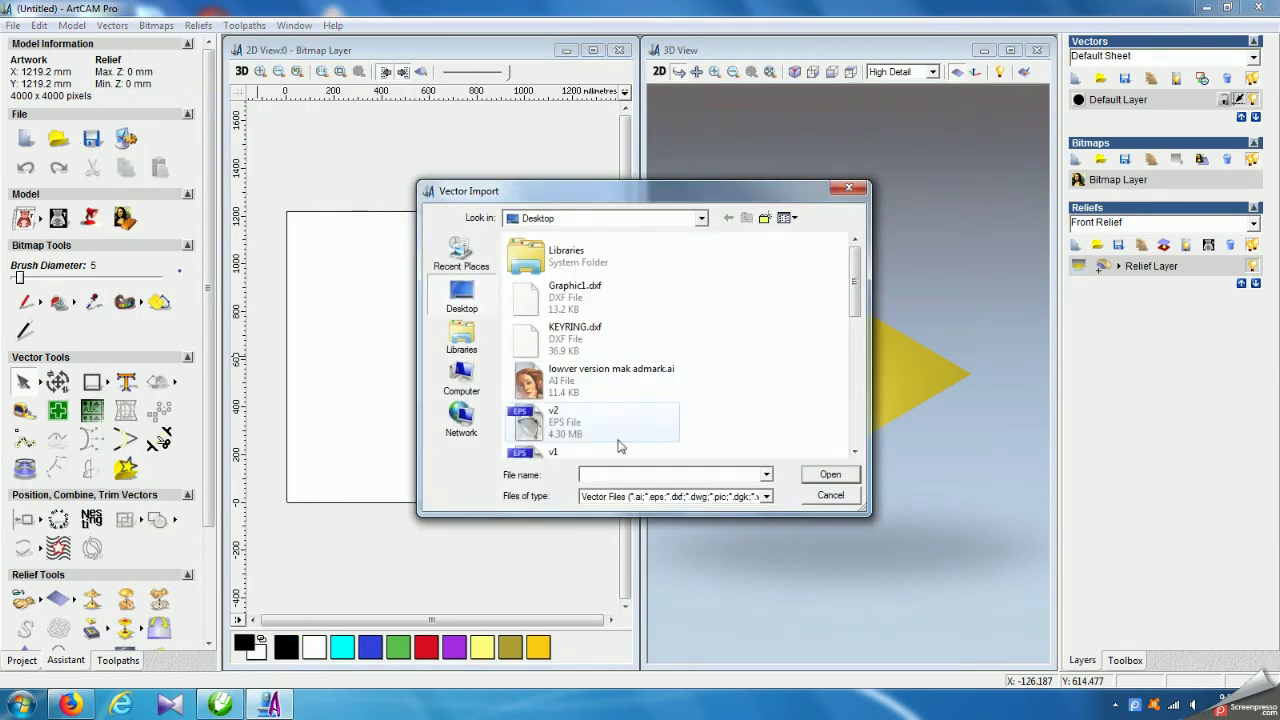
pyautogui.click(556, 453)
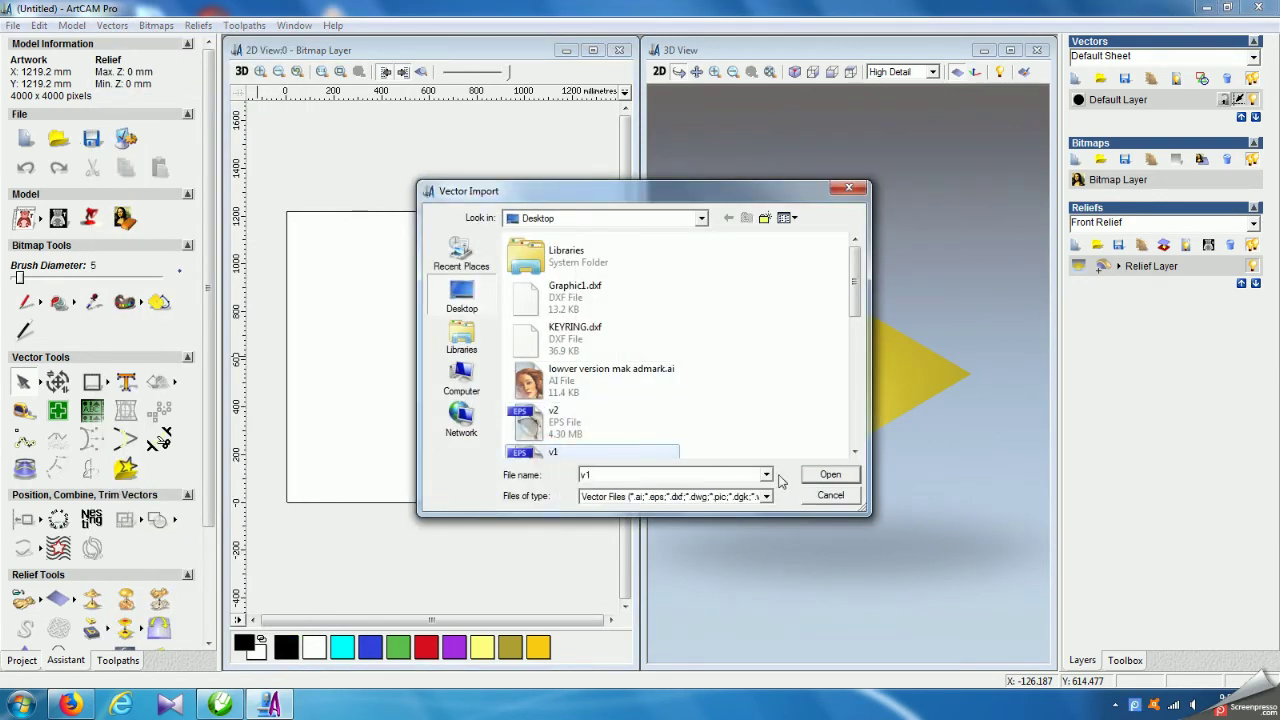
pyautogui.click(826, 474)
pyautogui.click(654, 401)
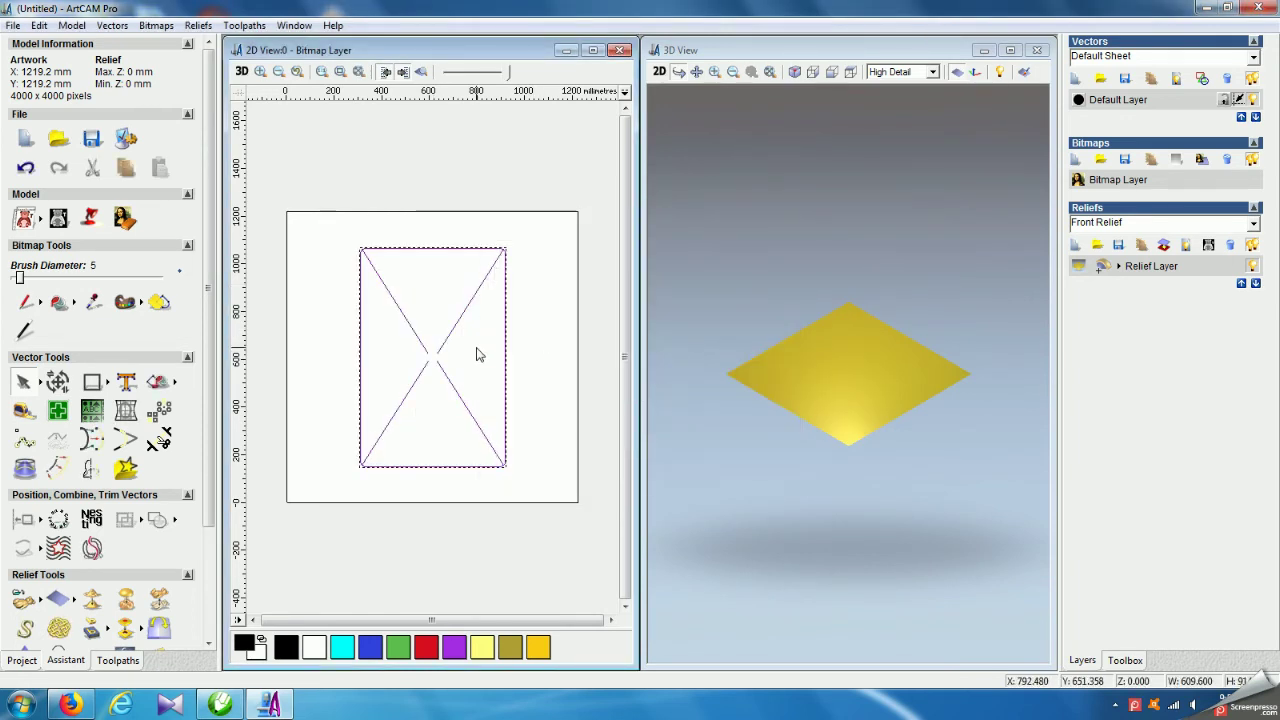
pyautogui.moveTo(507, 378); pyautogui.dragTo(460, 392)
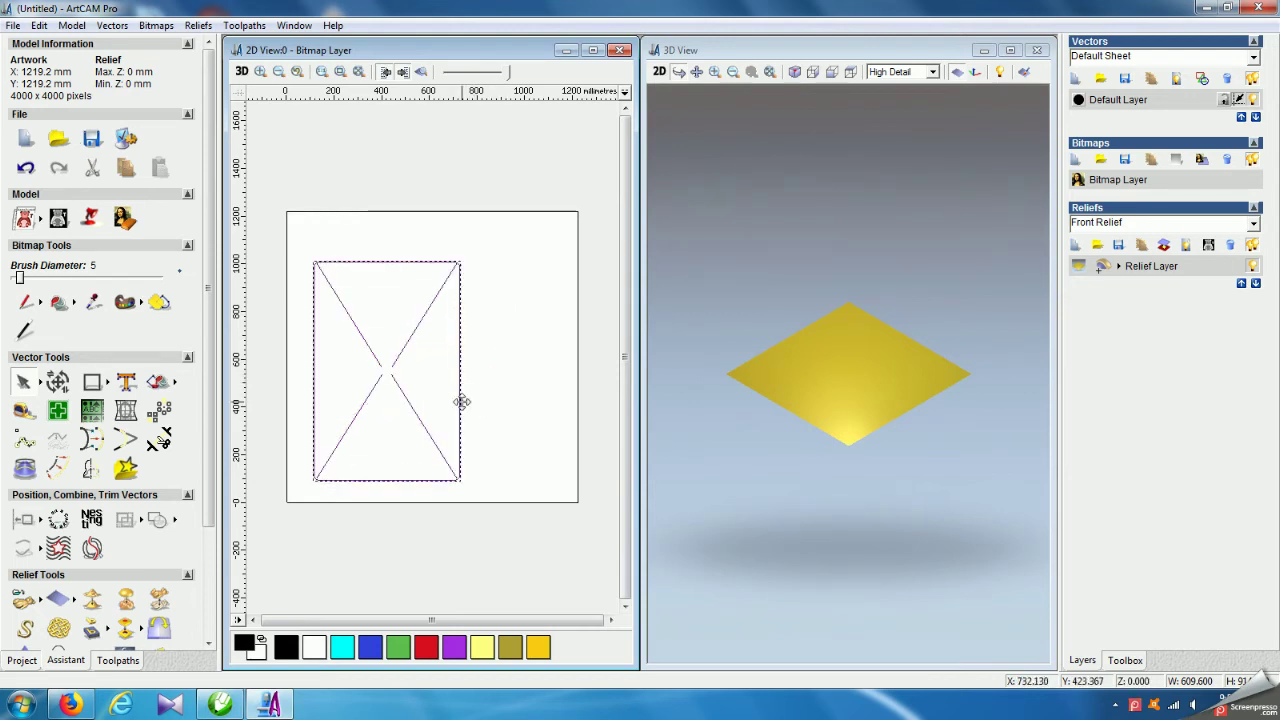
pyautogui.click(509, 366)
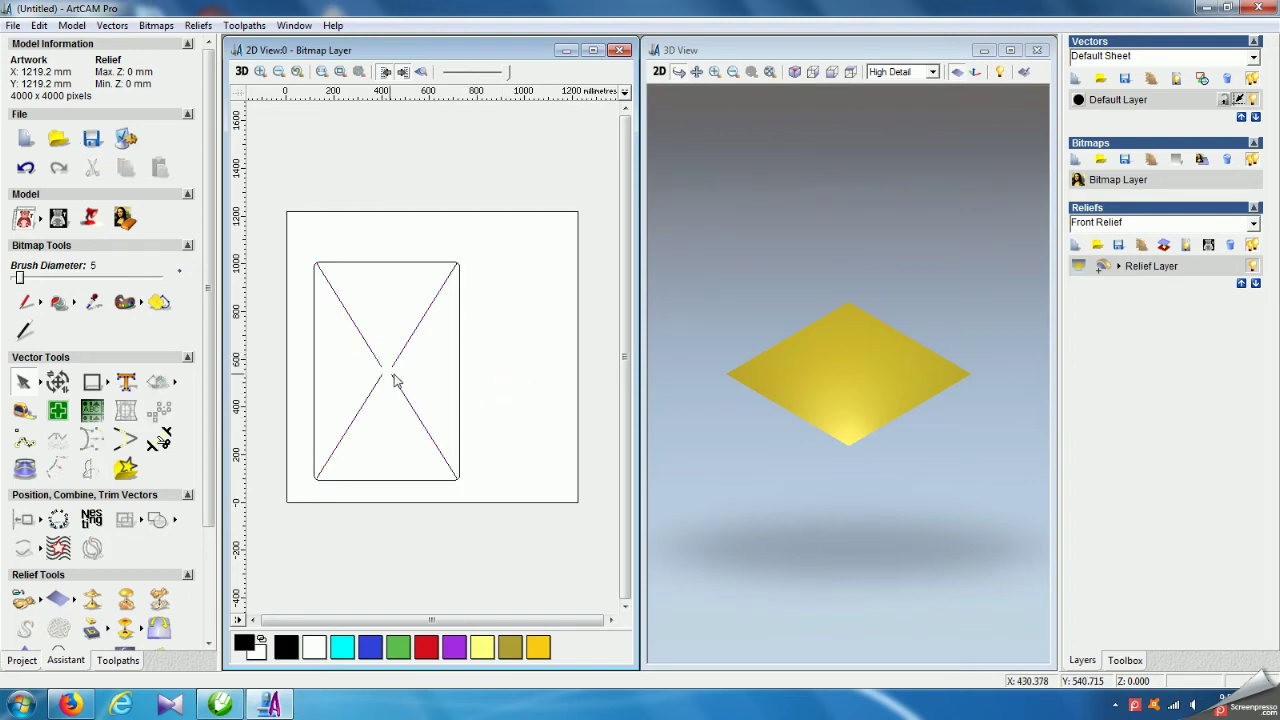
# - Ungroup all vectors of the imported single-line panel
pyautogui.click(458, 374)
pyautogui.rightClick(460, 376)
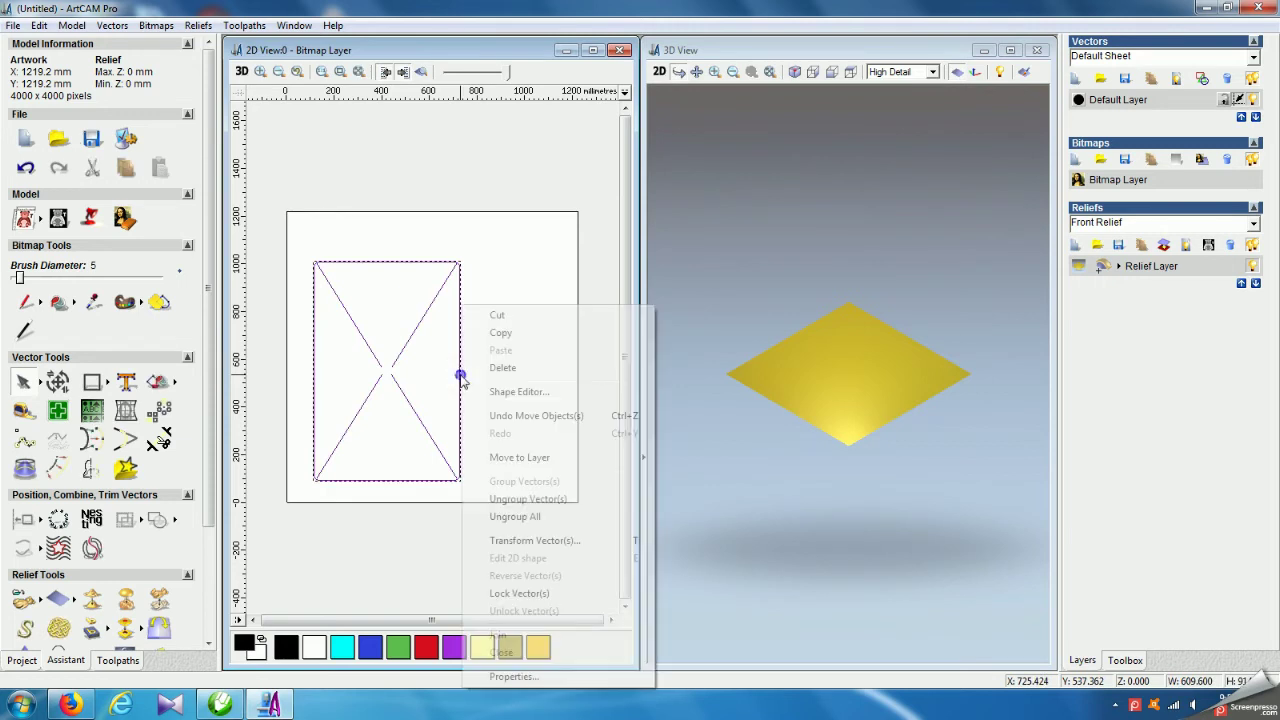
pyautogui.click(525, 517)
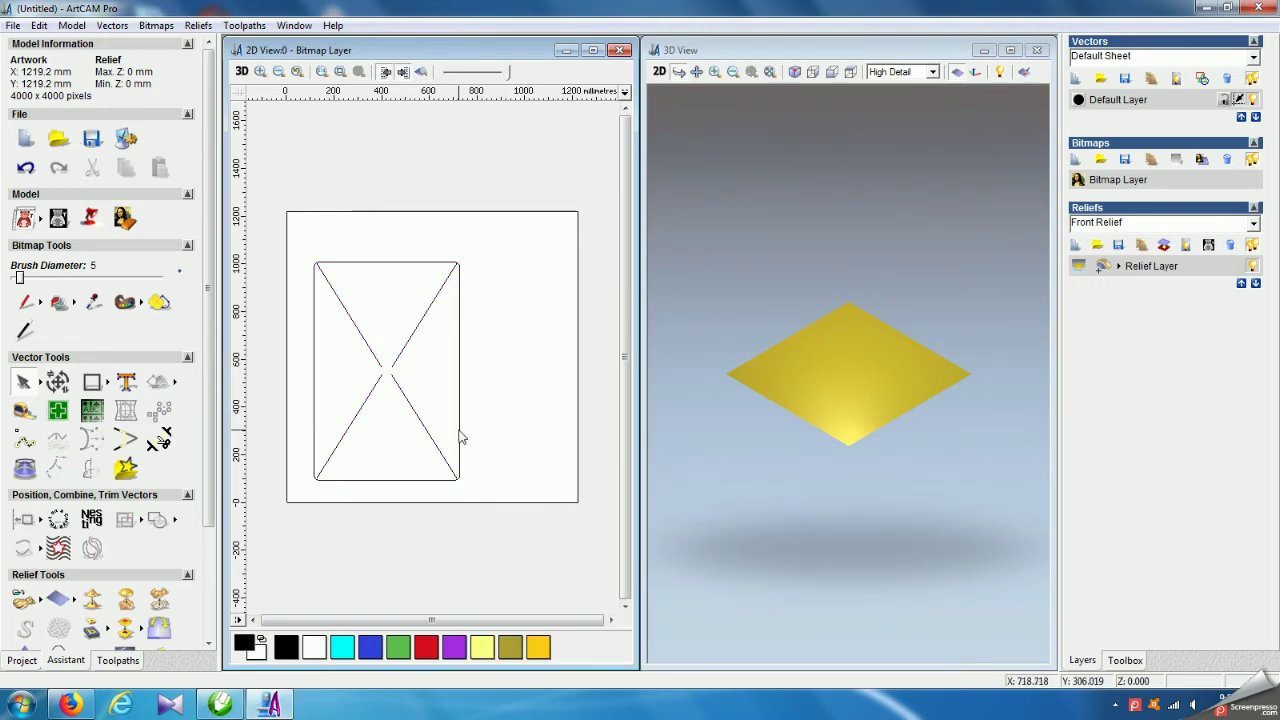
# - Group the four diagonal lines of the panel, leaving the outline separate
pyautogui.click(350, 428)
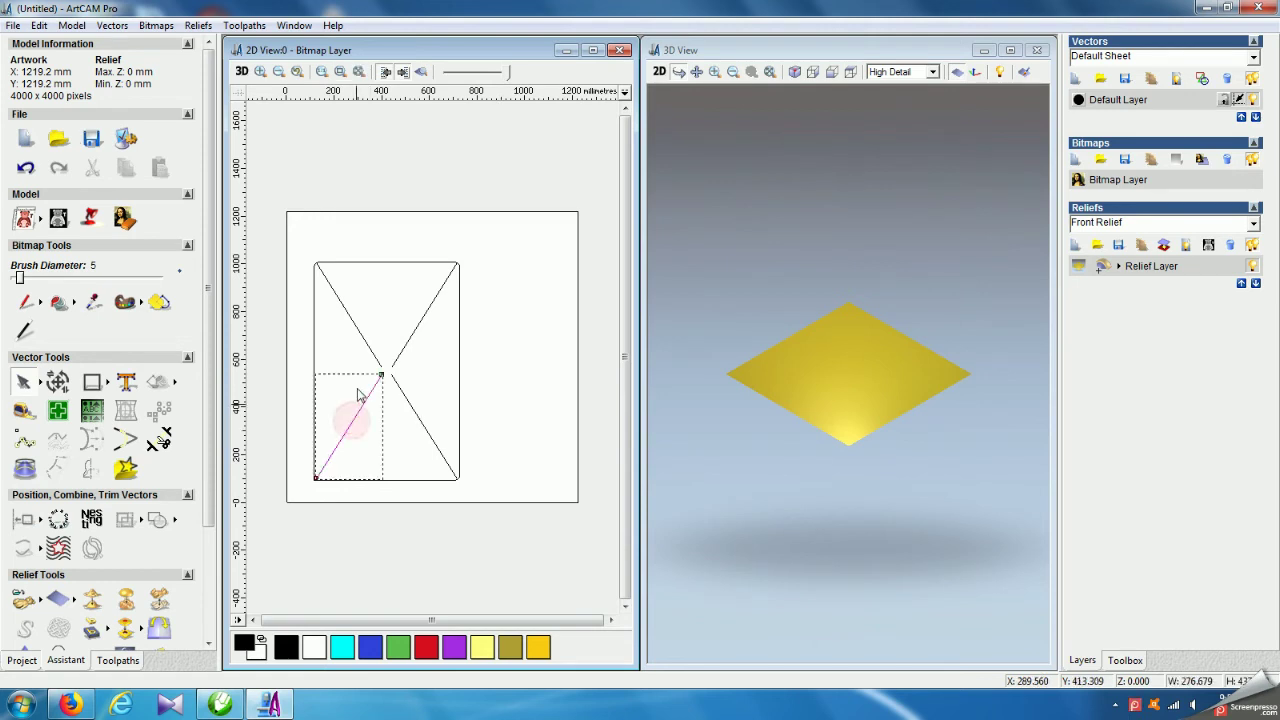
pyautogui.keyDown('shift'); pyautogui.click(355, 323); pyautogui.keyUp('shift')
pyautogui.keyDown('shift'); pyautogui.click(414, 340); pyautogui.keyUp('shift')
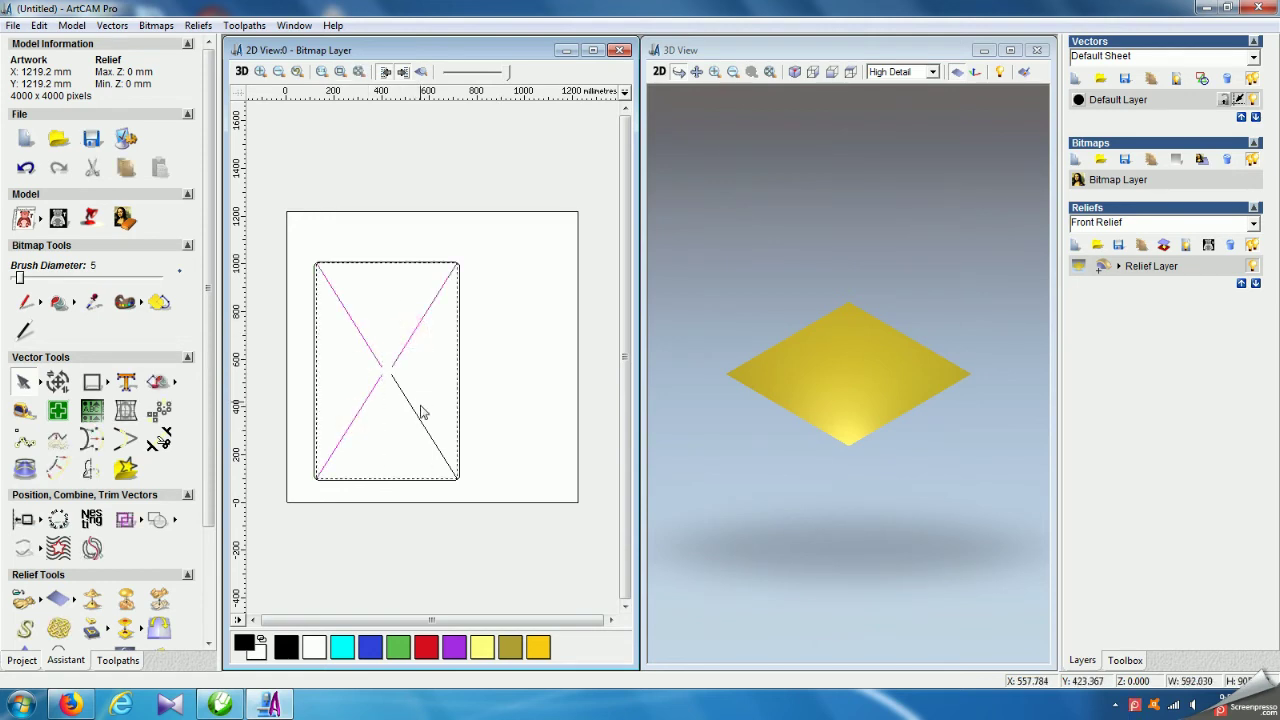
pyautogui.keyDown('shift'); pyautogui.click(418, 414); pyautogui.keyUp('shift')
pyautogui.press('g')
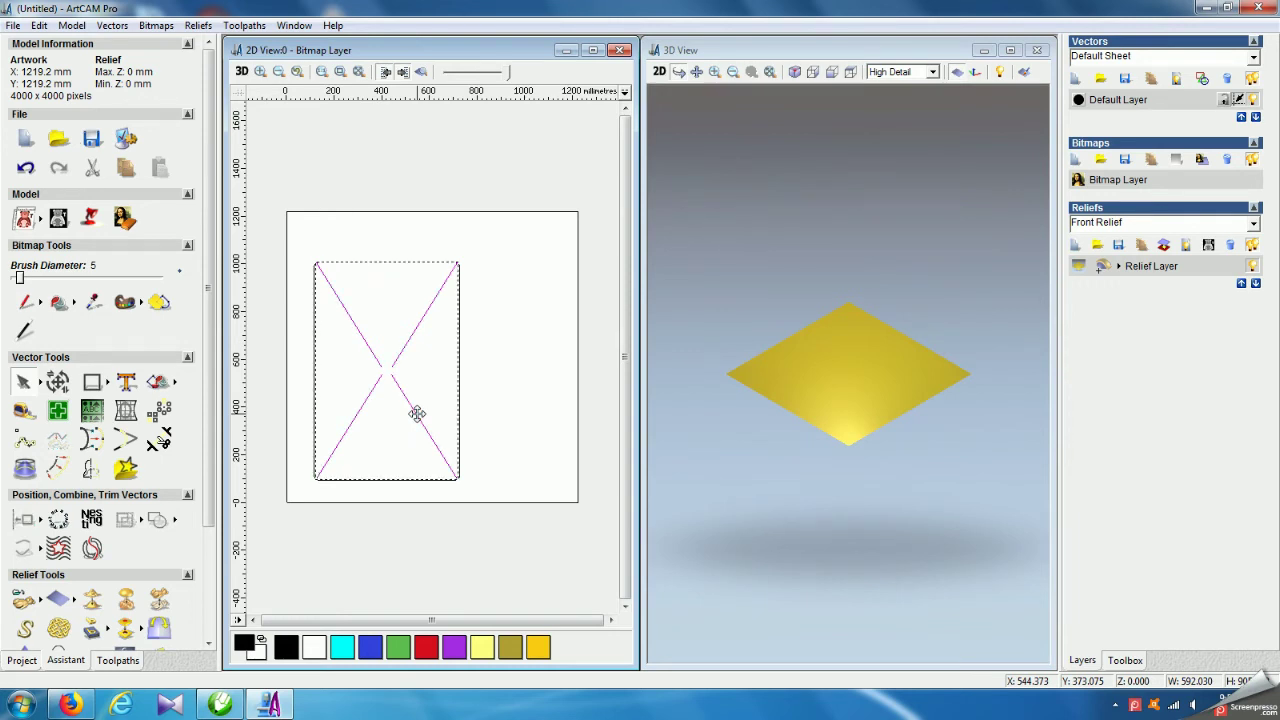
pyautogui.click(521, 413)
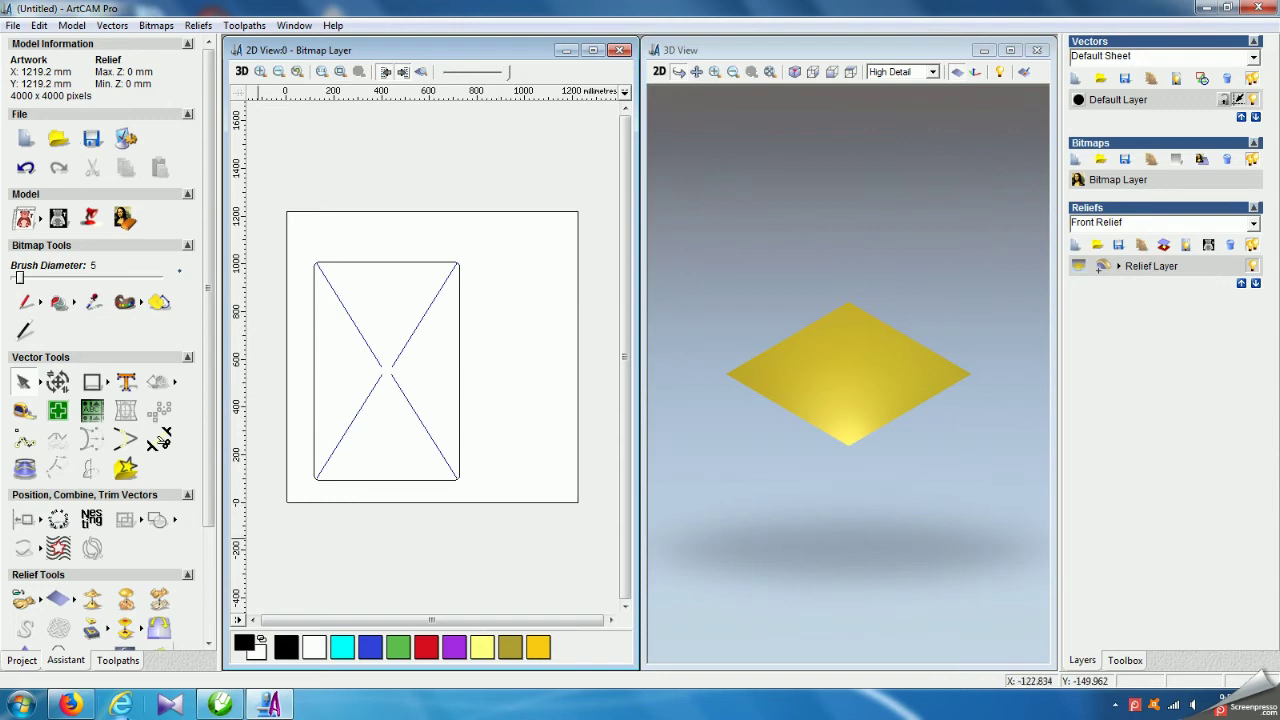
# - Start a Machine Along Vector toolpath for the grouped diagonals with a finish depth of 10 mm
pyautogui.click(128, 666)
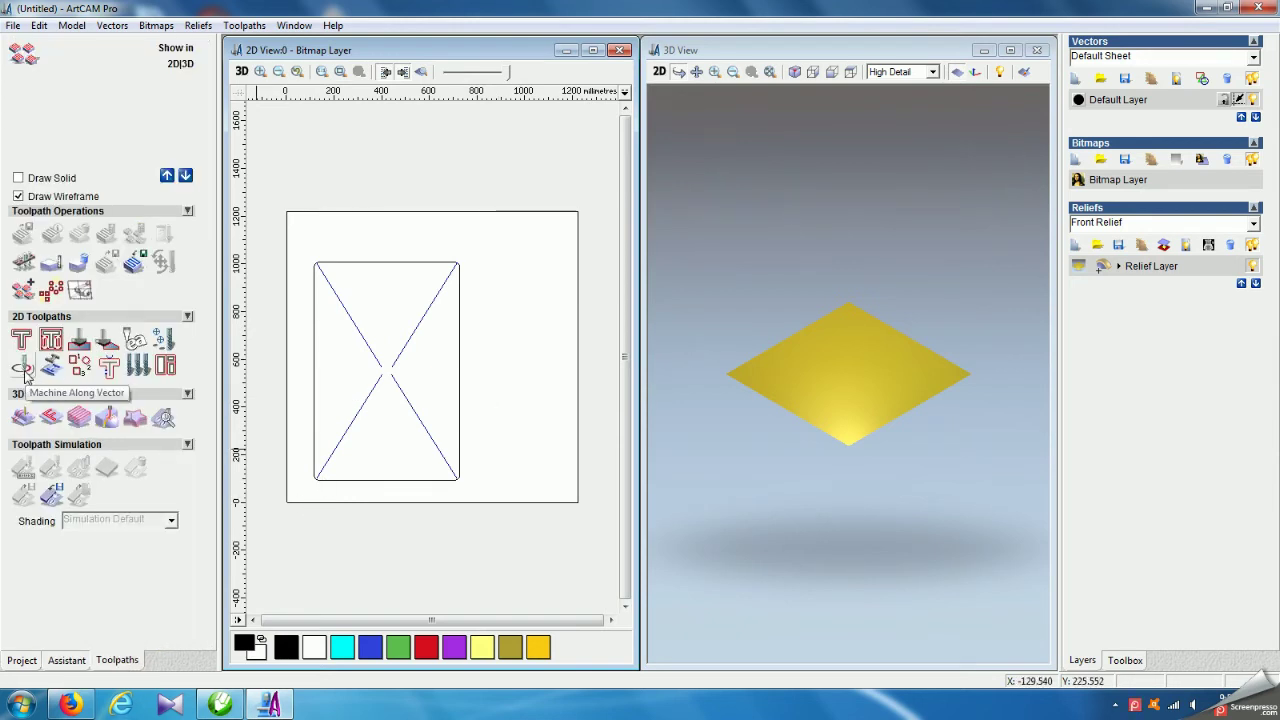
pyautogui.click(339, 444)
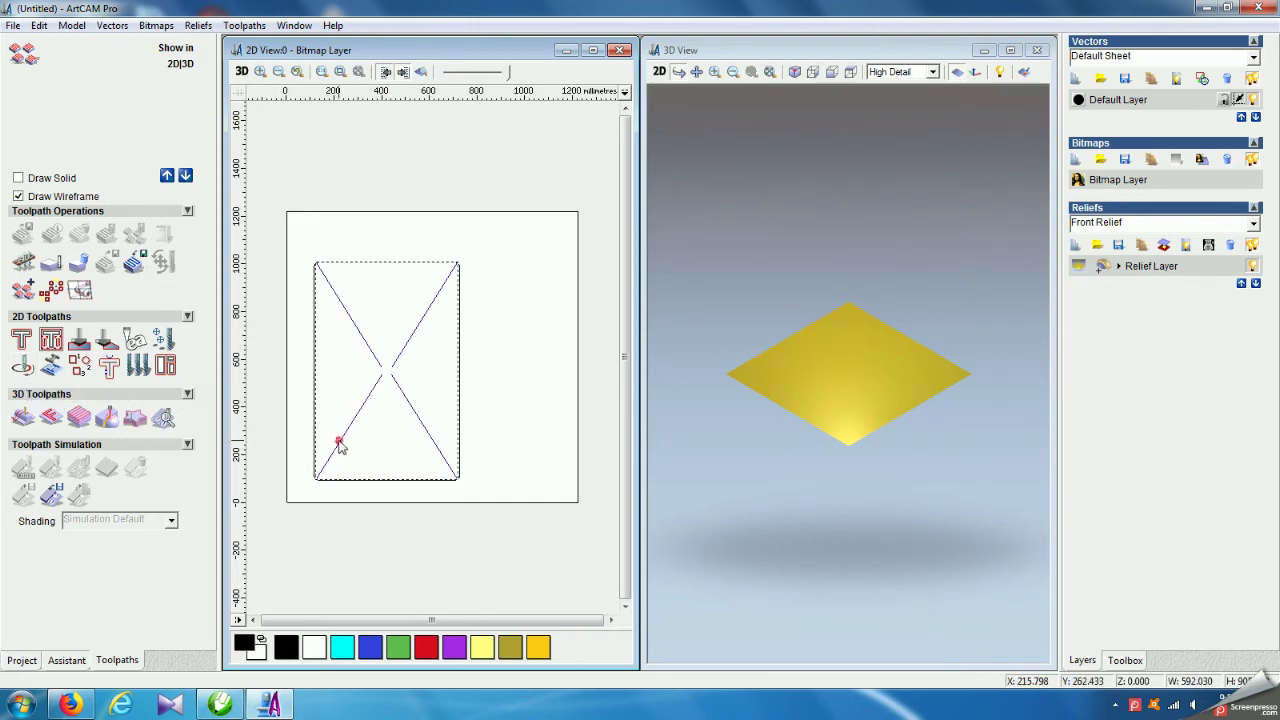
pyautogui.click(23, 367)
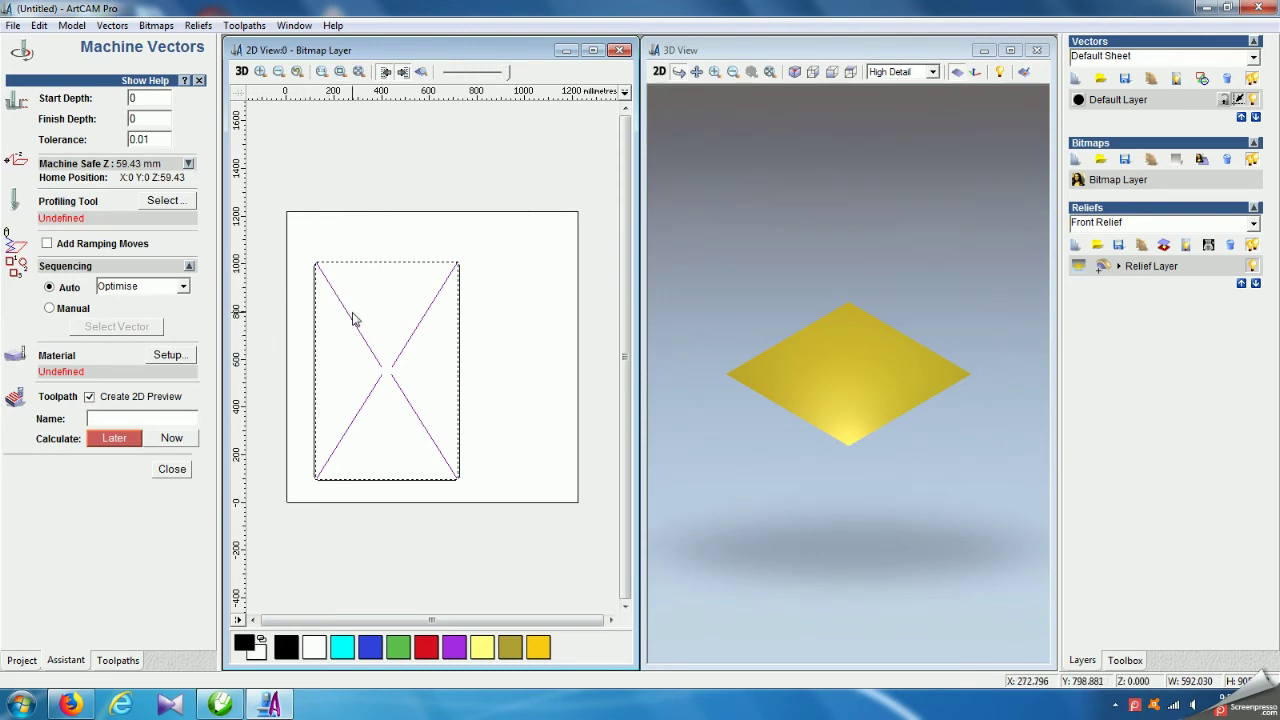
pyautogui.doubleClick(144, 121)
pyautogui.write('10')
# - Pick the End Mill 12 mm from the Wood or Plastic roughing and 2D finishing tools for the diagonals' toolpath
pyautogui.click(165, 201)
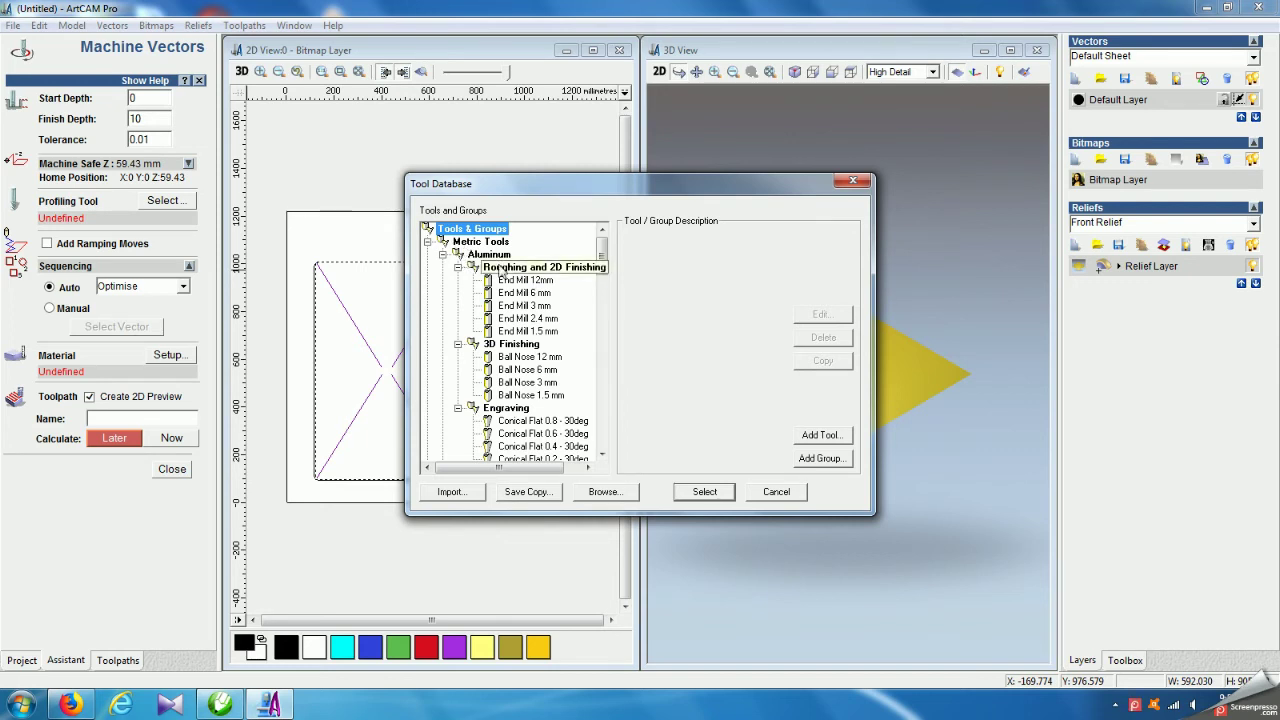
pyautogui.moveTo(604, 270); pyautogui.dragTo(613, 318)
pyautogui.moveTo(538, 467); pyautogui.dragTo(556, 467)
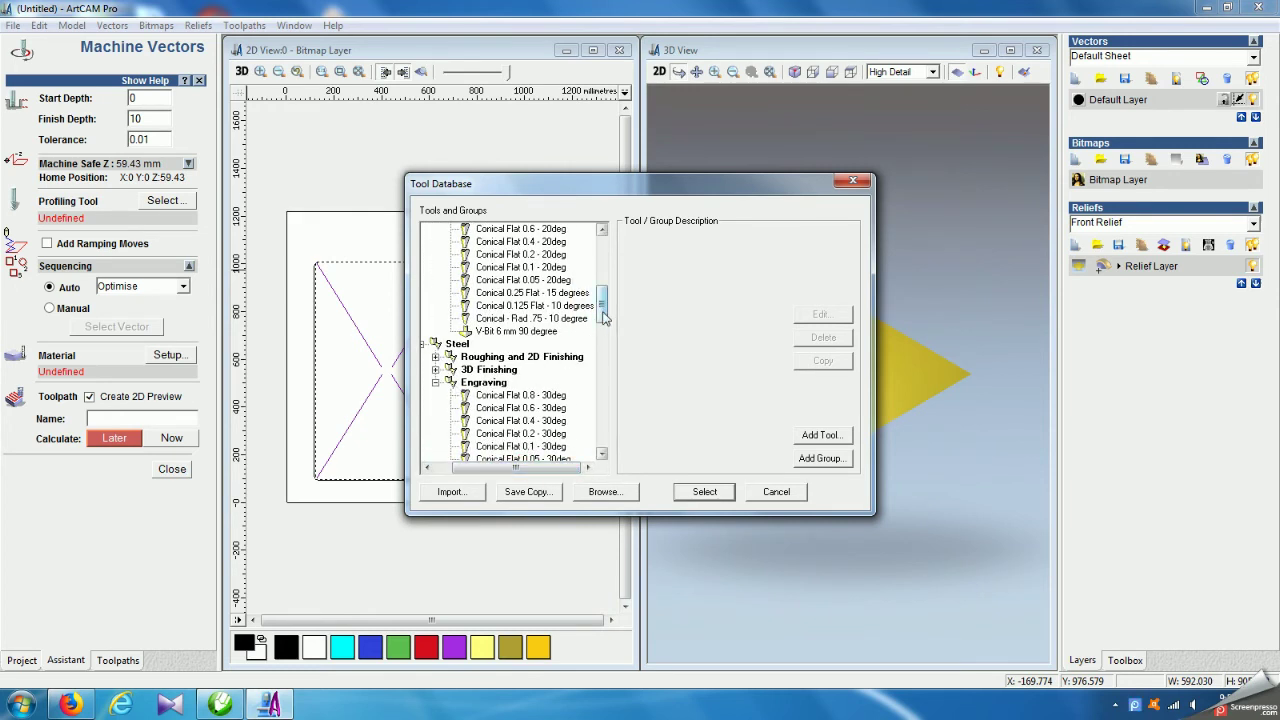
pyautogui.moveTo(606, 316); pyautogui.dragTo(613, 363)
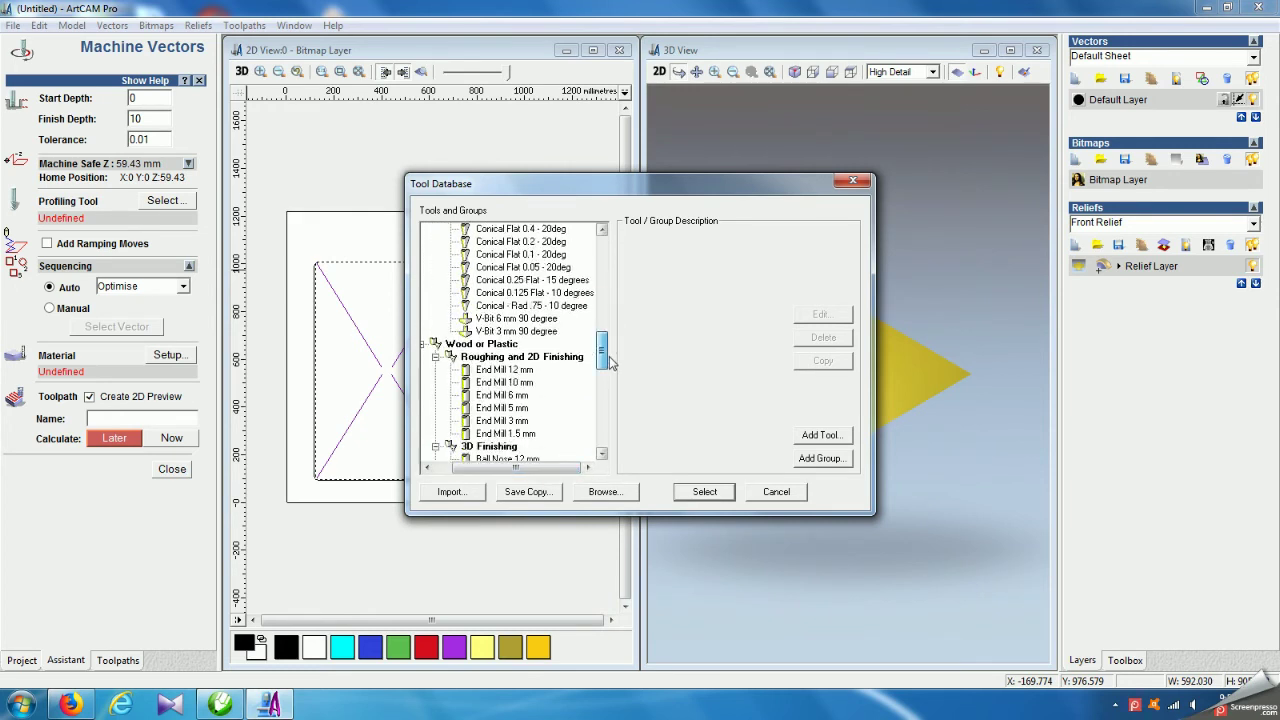
pyautogui.click(506, 370)
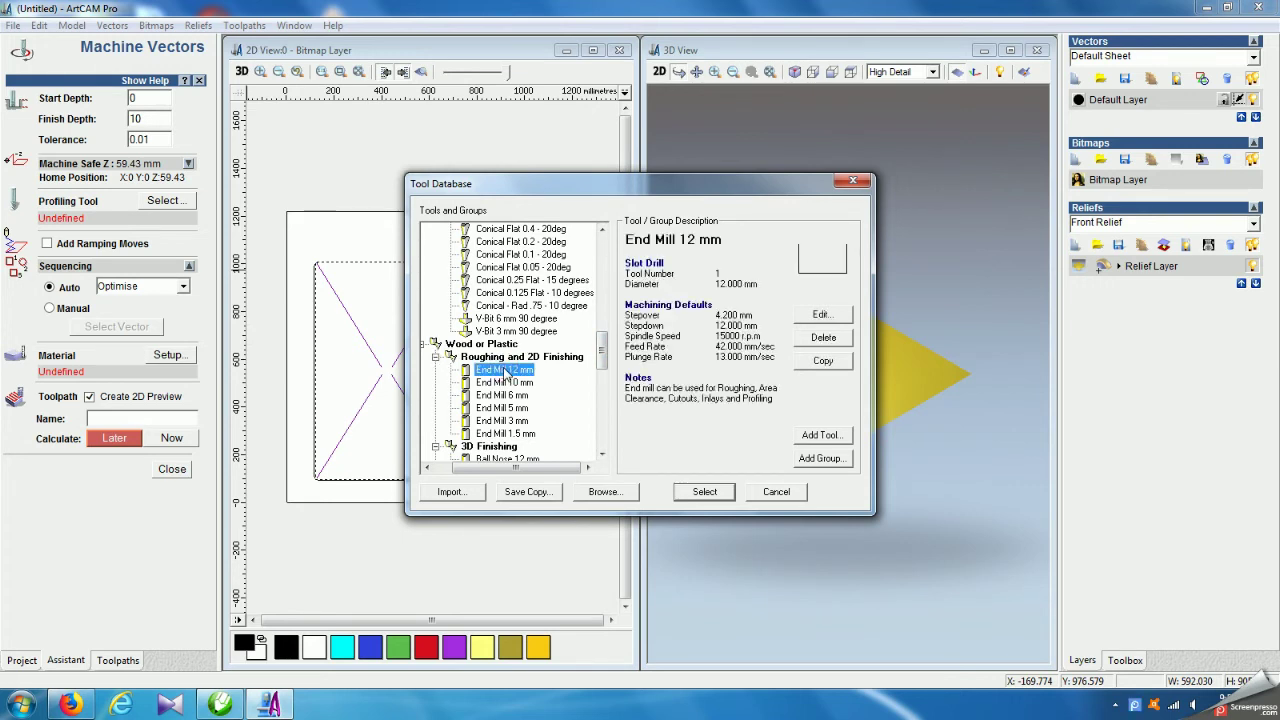
# - Set the 12 mm end mill's stepdown to 10 mm and assign it as the profiling tool
pyautogui.click(818, 316)
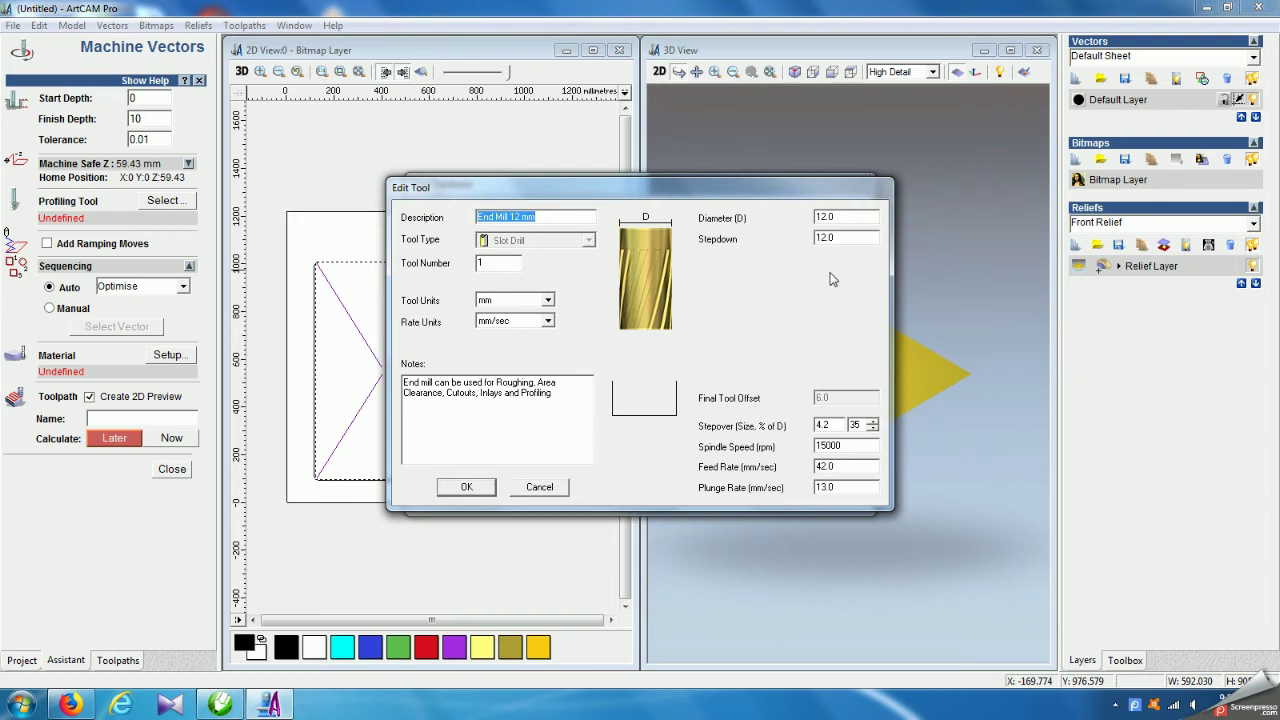
pyautogui.doubleClick(826, 237)
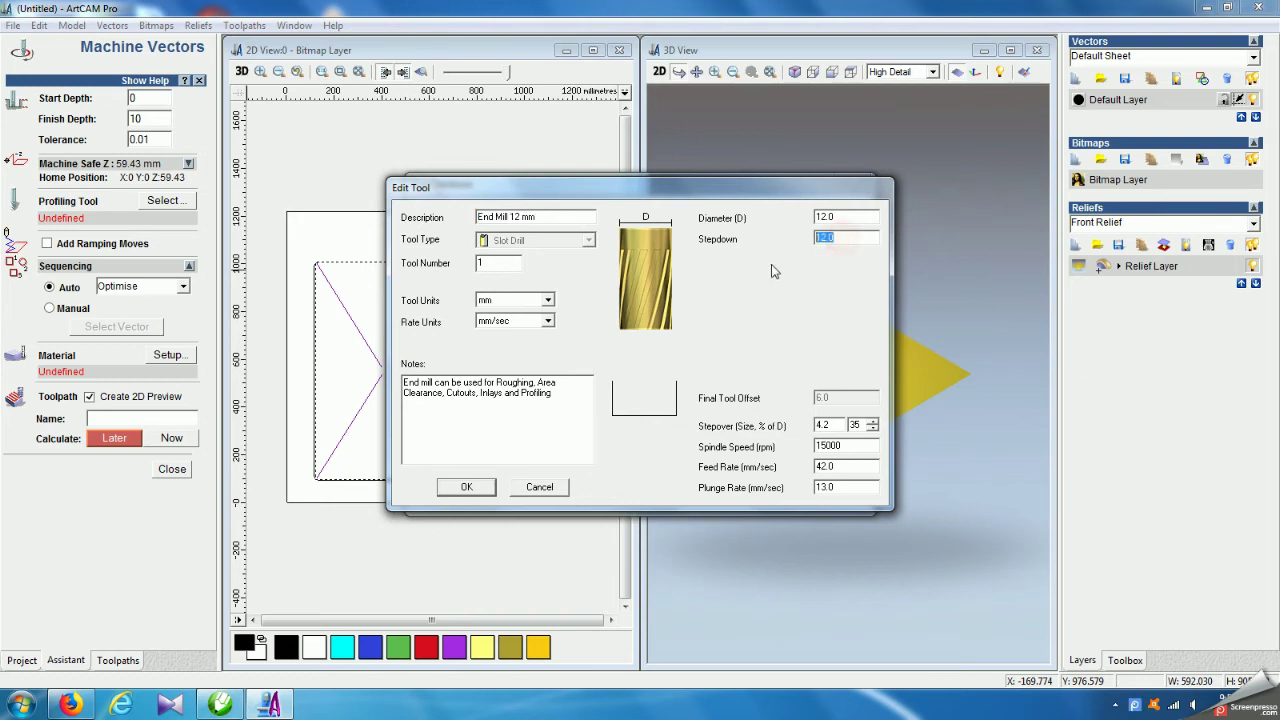
pyautogui.write('1')
pyautogui.click(466, 486)
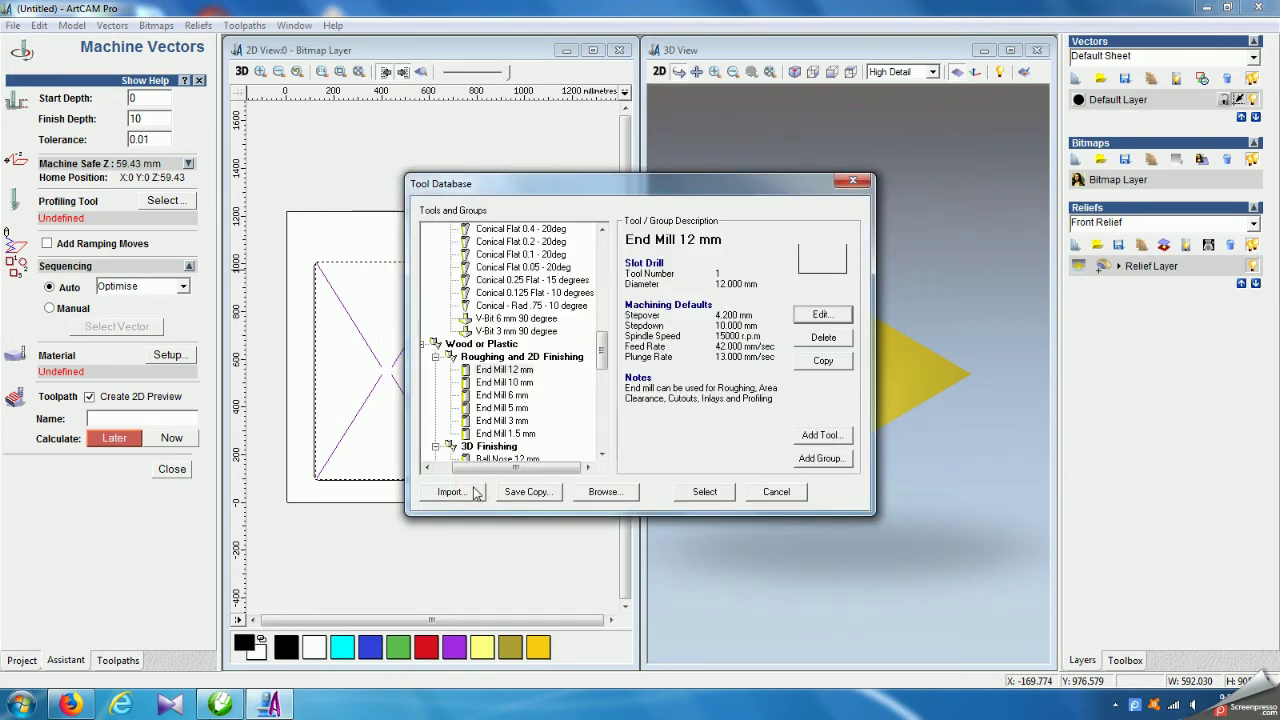
pyautogui.click(712, 493)
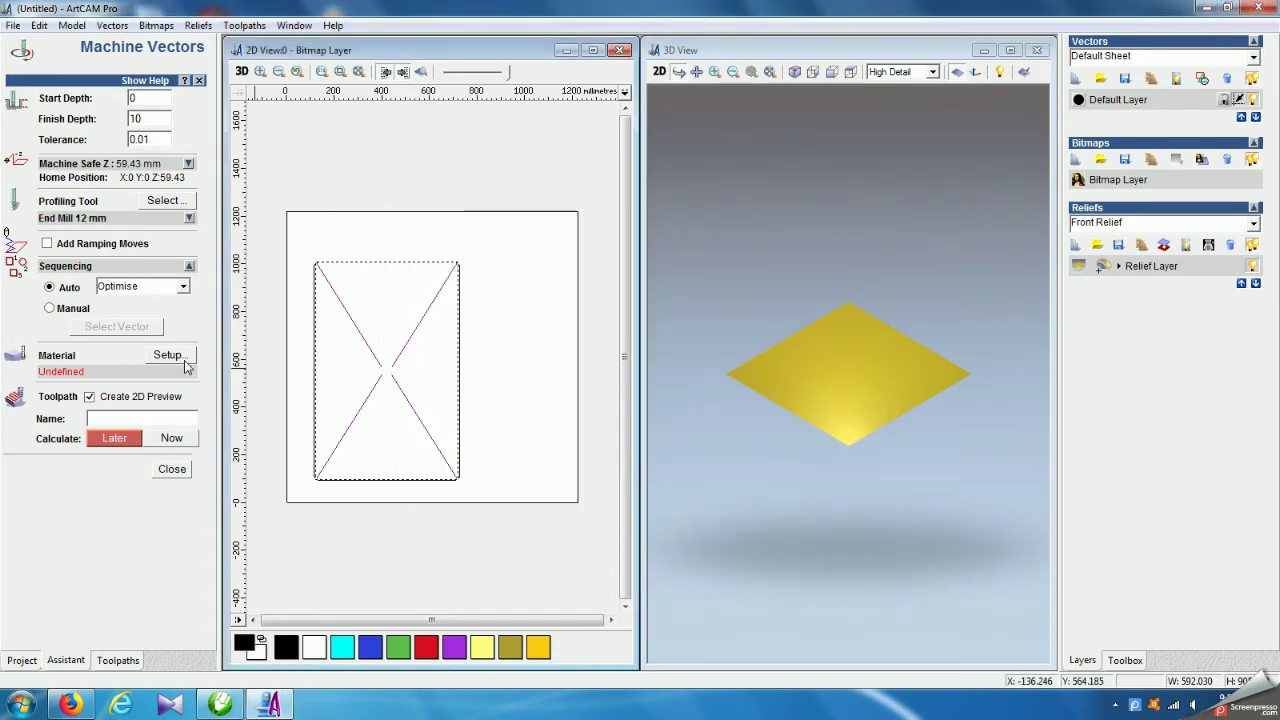
# - Define 25 mm thick material with a top offset of 0 and calculate the toolpath for the diagonals
pyautogui.click(168, 355)
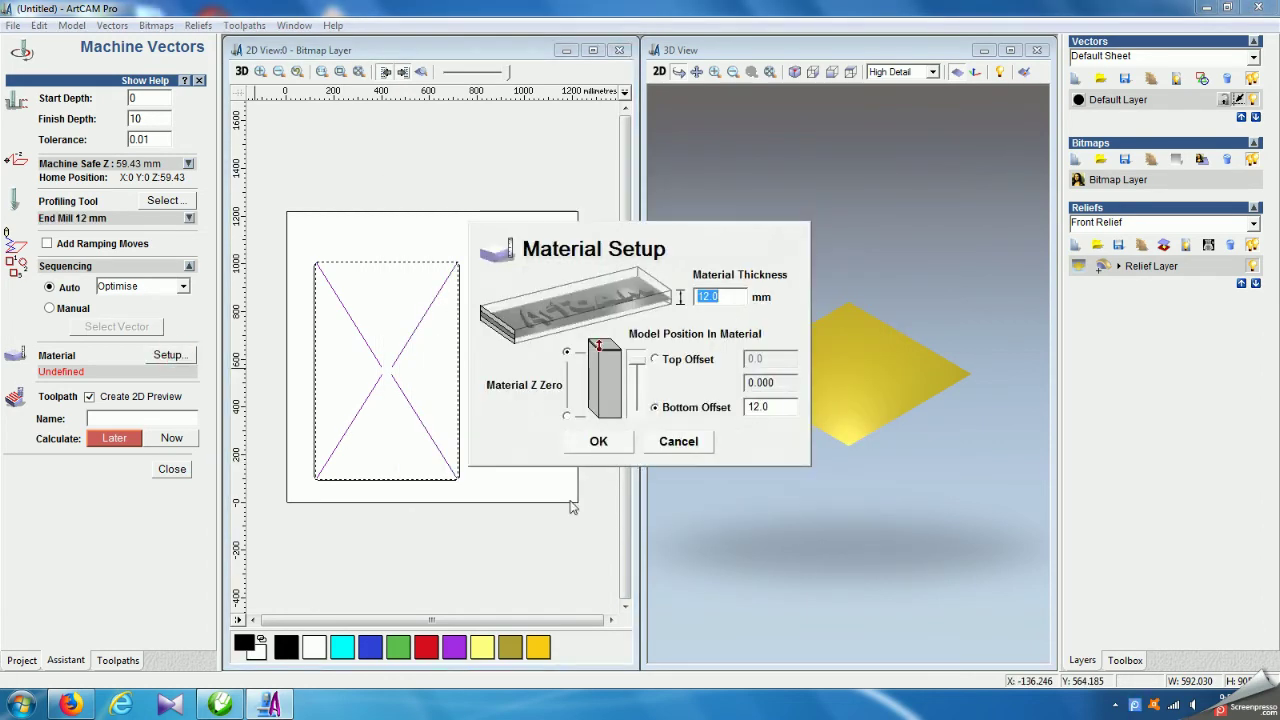
pyautogui.write('25')
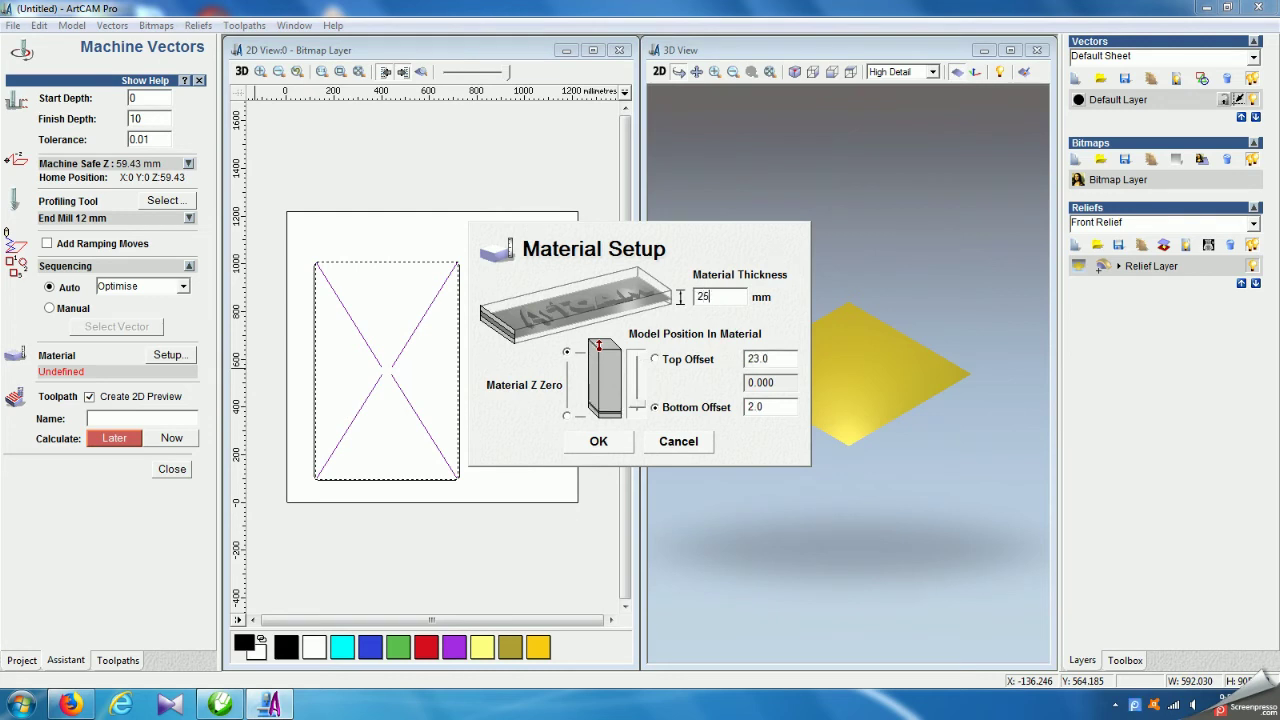
pyautogui.click(641, 405)
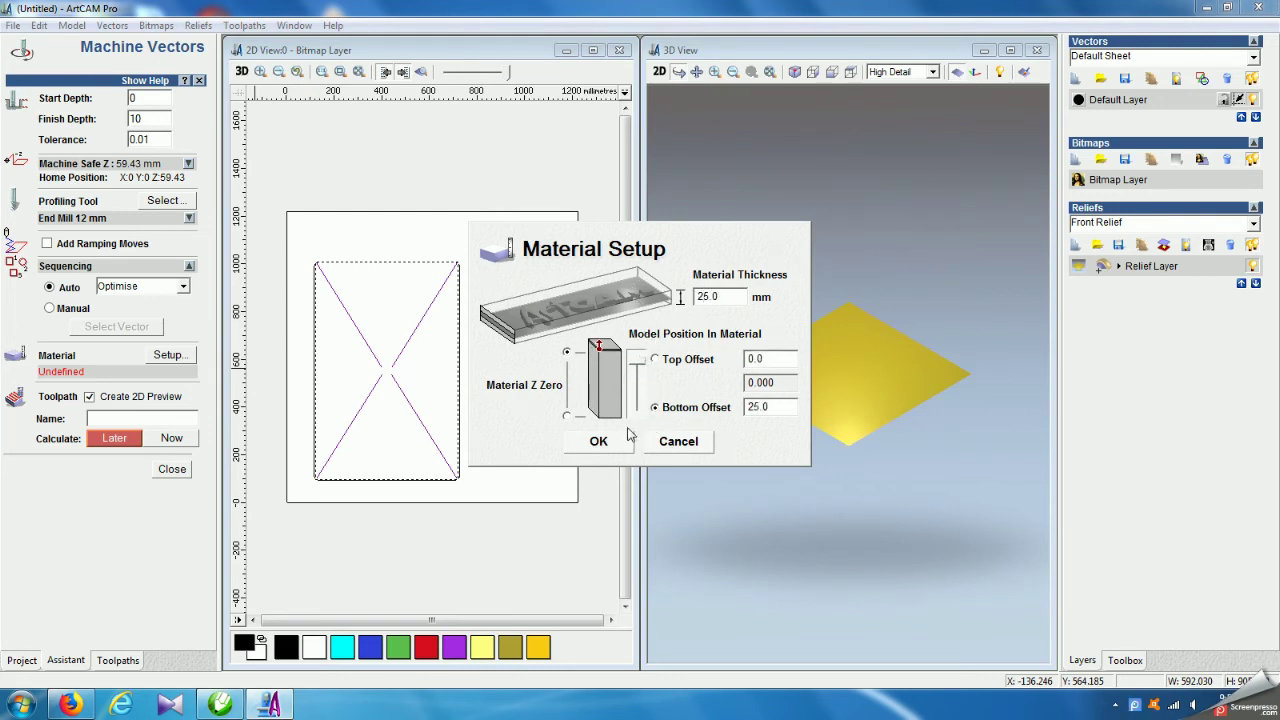
pyautogui.click(598, 441)
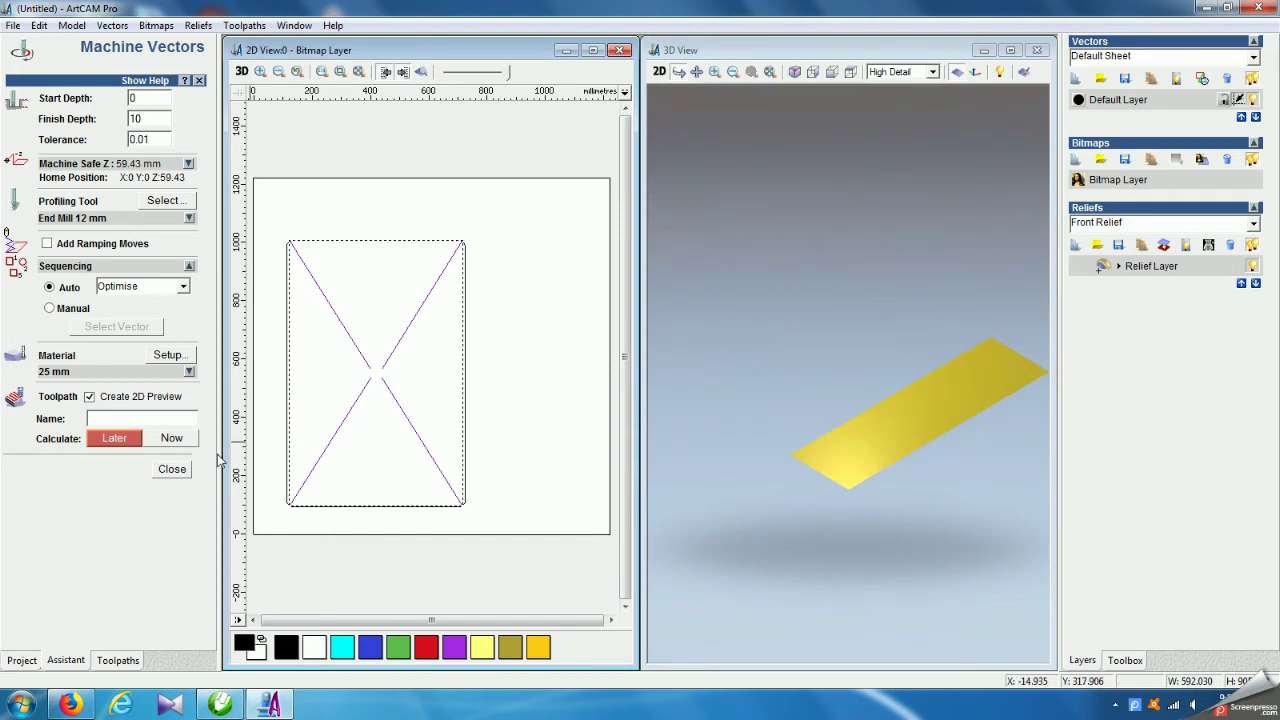
pyautogui.click(184, 440)
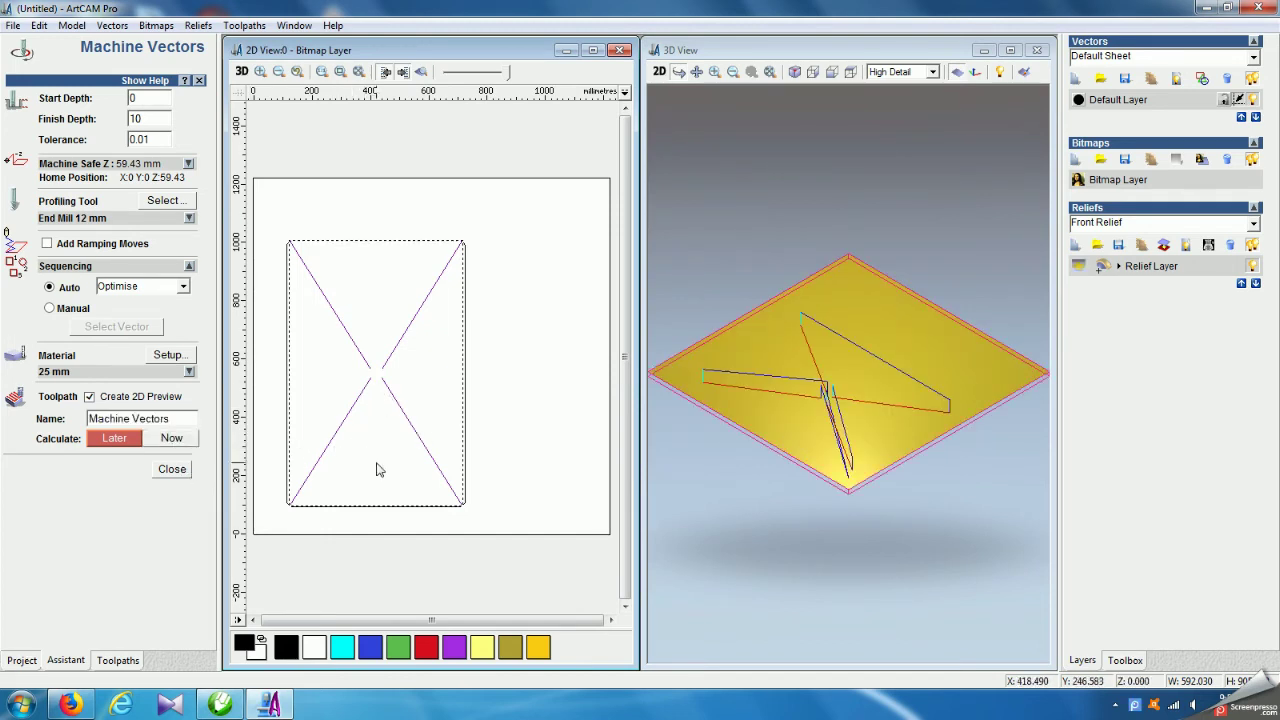
pyautogui.click(172, 469)
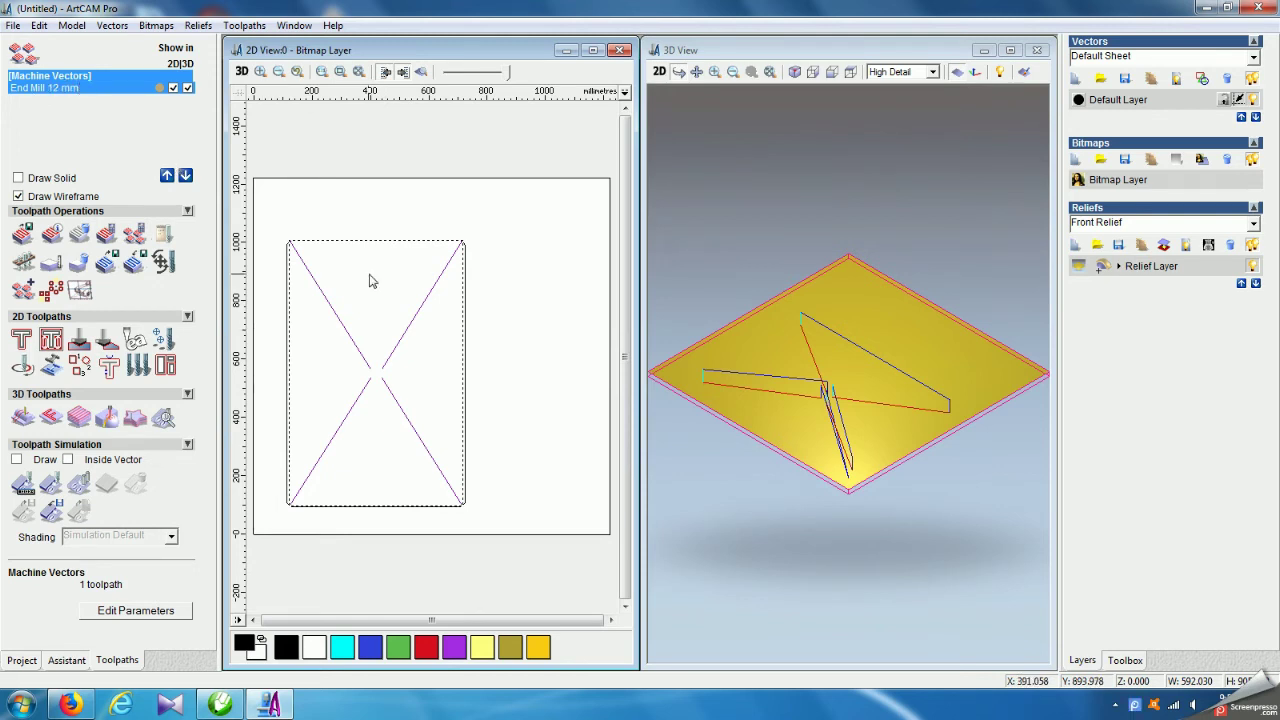
# - Start an outside Profiling toolpath for the panel's outline with a finish depth of 25 mm
pyautogui.click(548, 383)
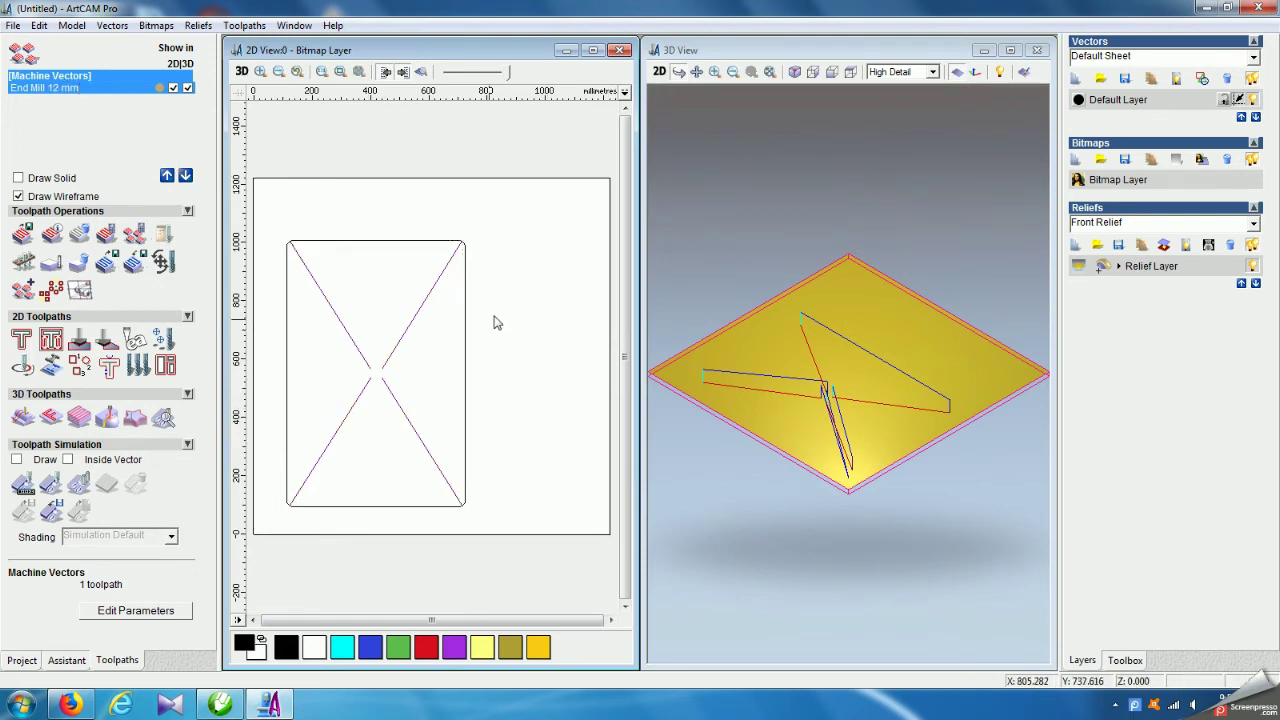
pyautogui.click(465, 415)
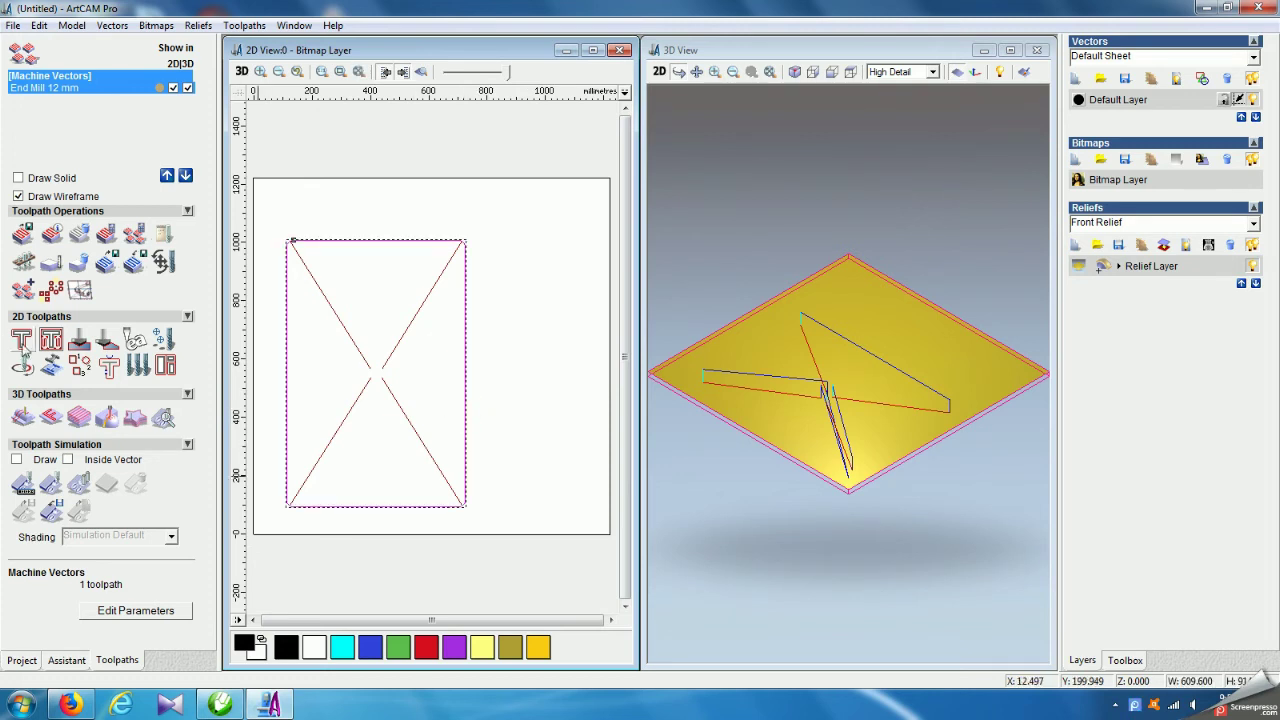
pyautogui.click(22, 342)
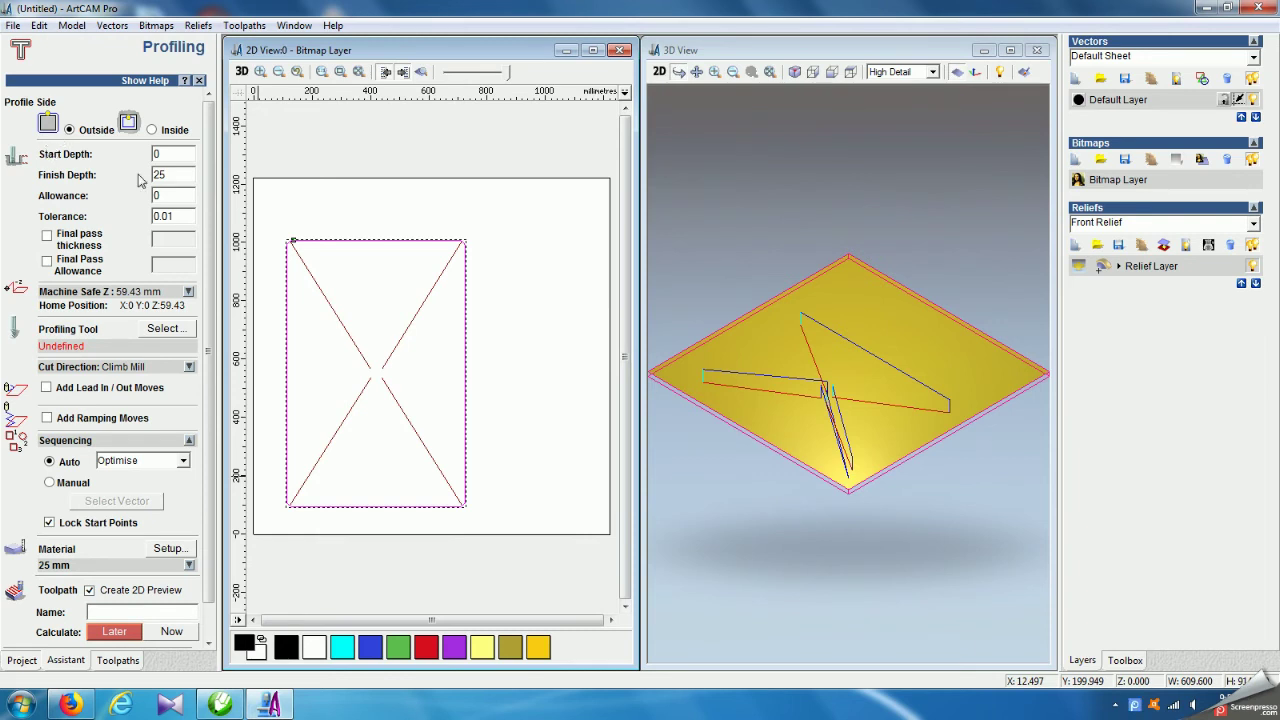
pyautogui.moveTo(166, 175); pyautogui.dragTo(118, 187)
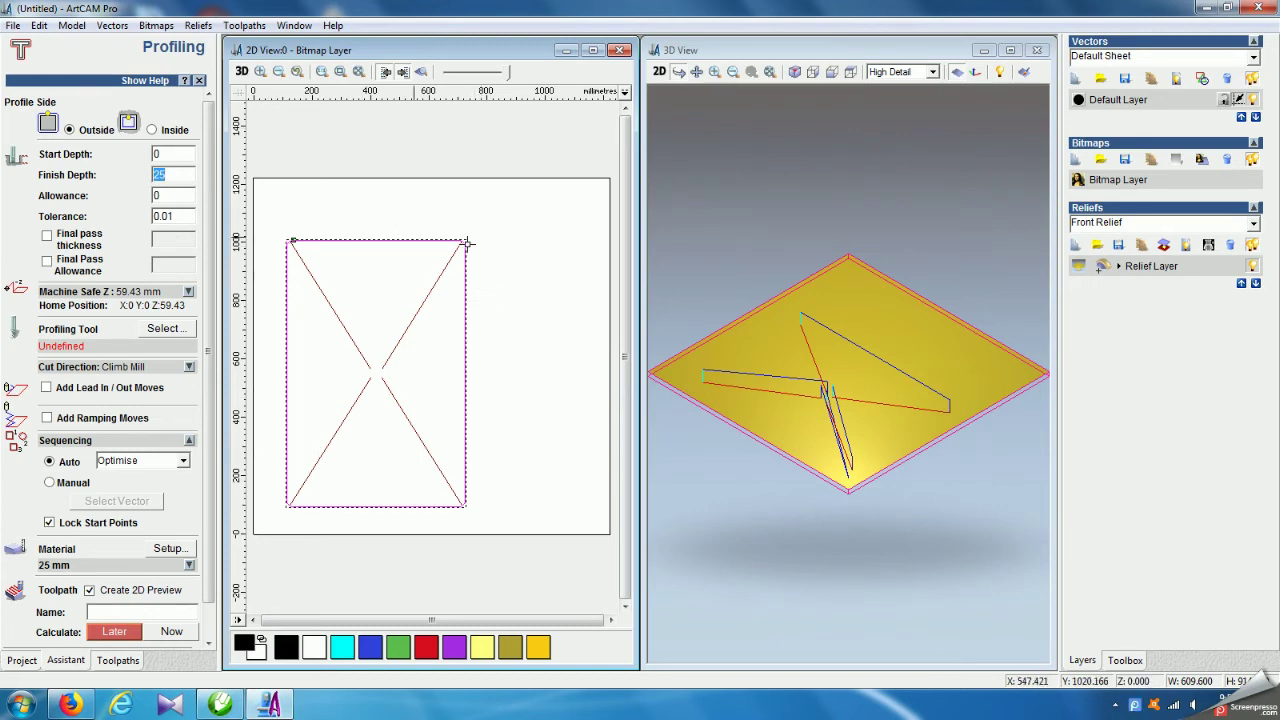
# - Pick the Wood or Plastic End Mill 12 mm for the outline profile and open its tool settings
pyautogui.click(163, 330)
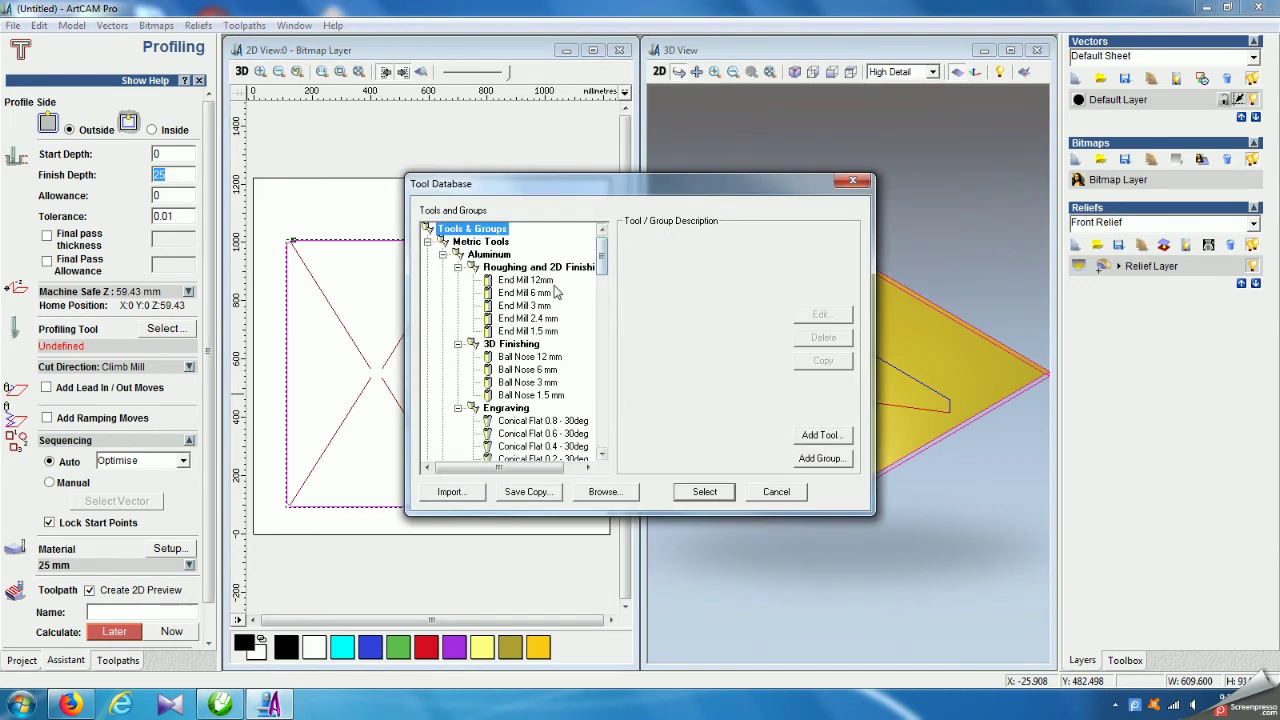
pyautogui.moveTo(602, 258); pyautogui.dragTo(606, 365)
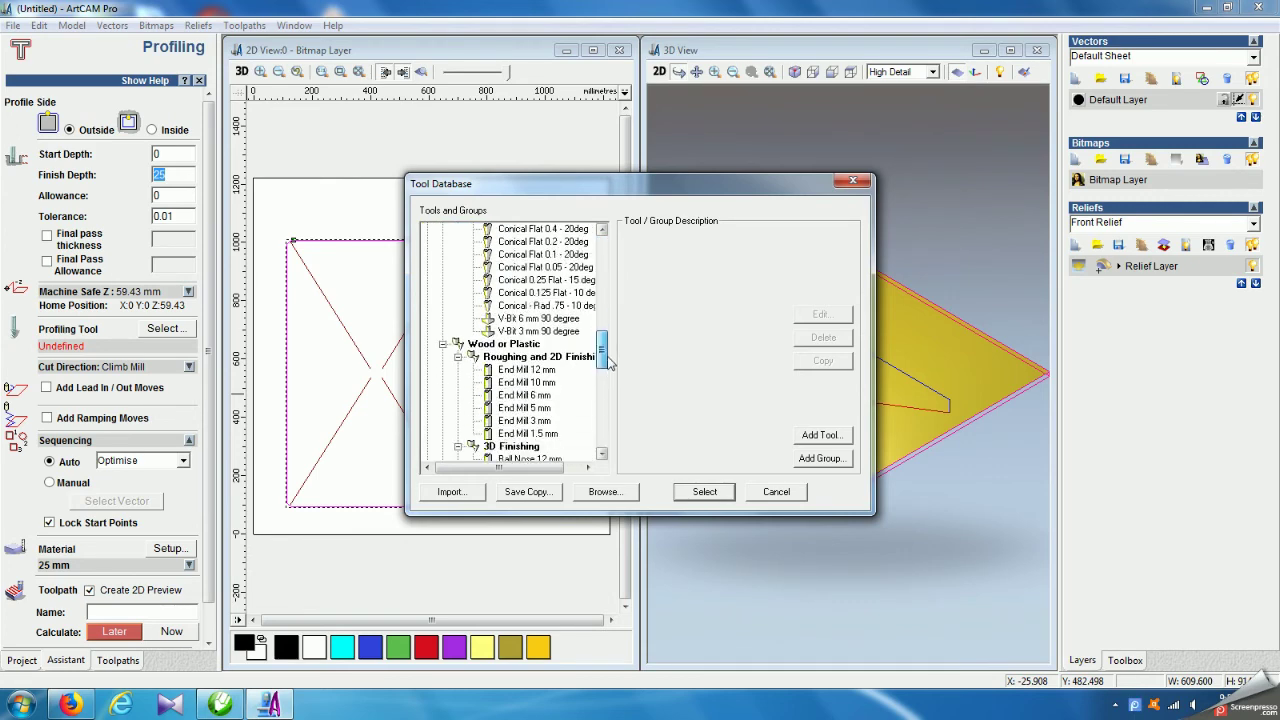
pyautogui.click(526, 370)
pyautogui.click(822, 315)
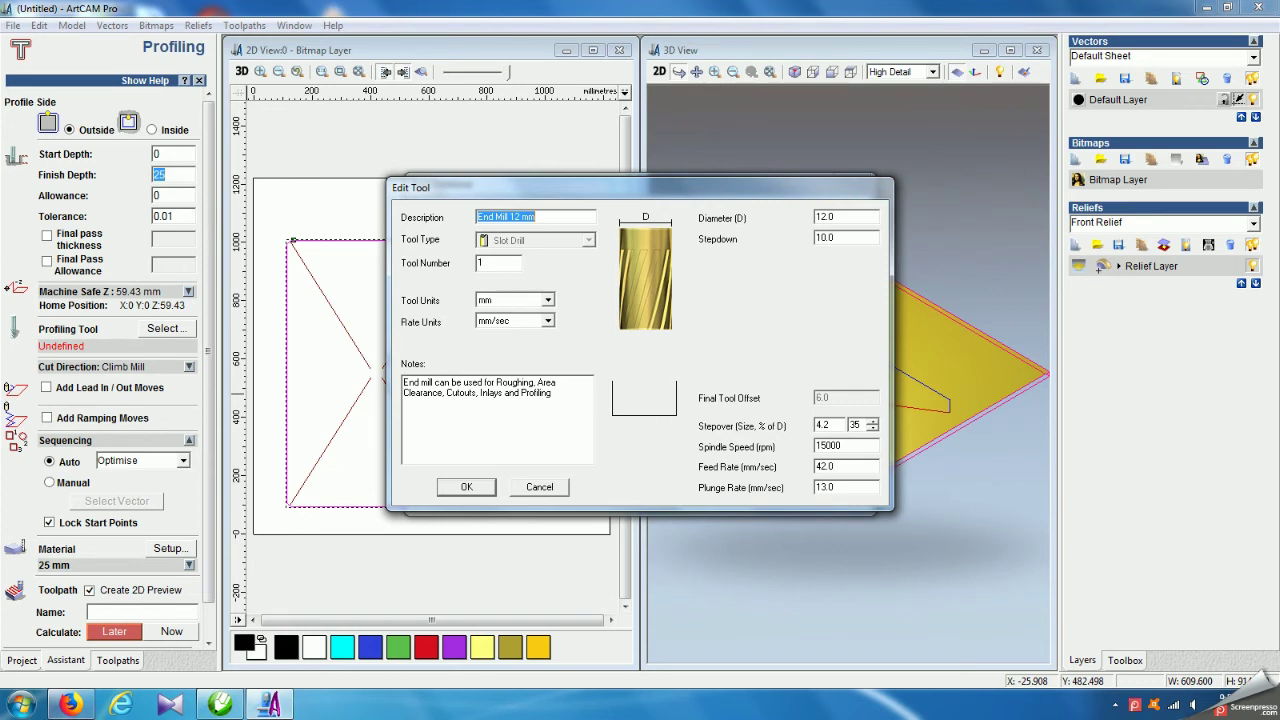
# - Switch to Calculator and divide the 25 mm depth by 3 to work out a stepdown
pyautogui.click(20, 705)
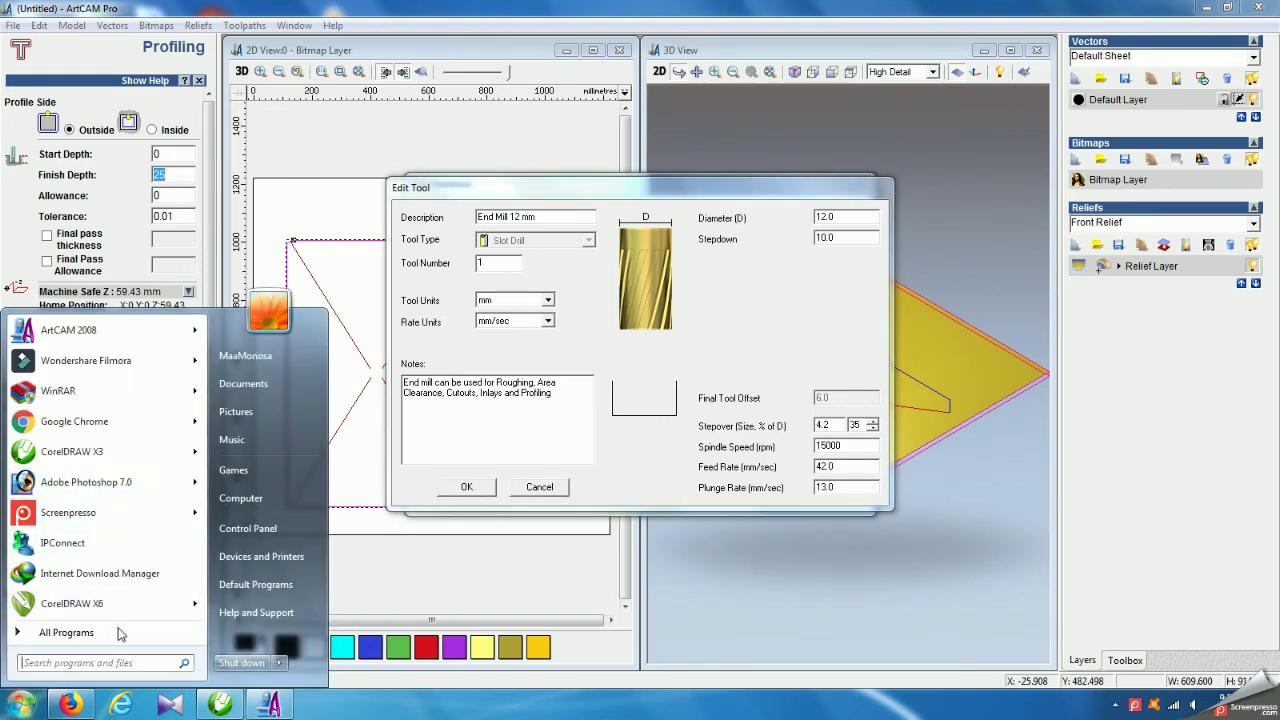
pyautogui.write('ca')
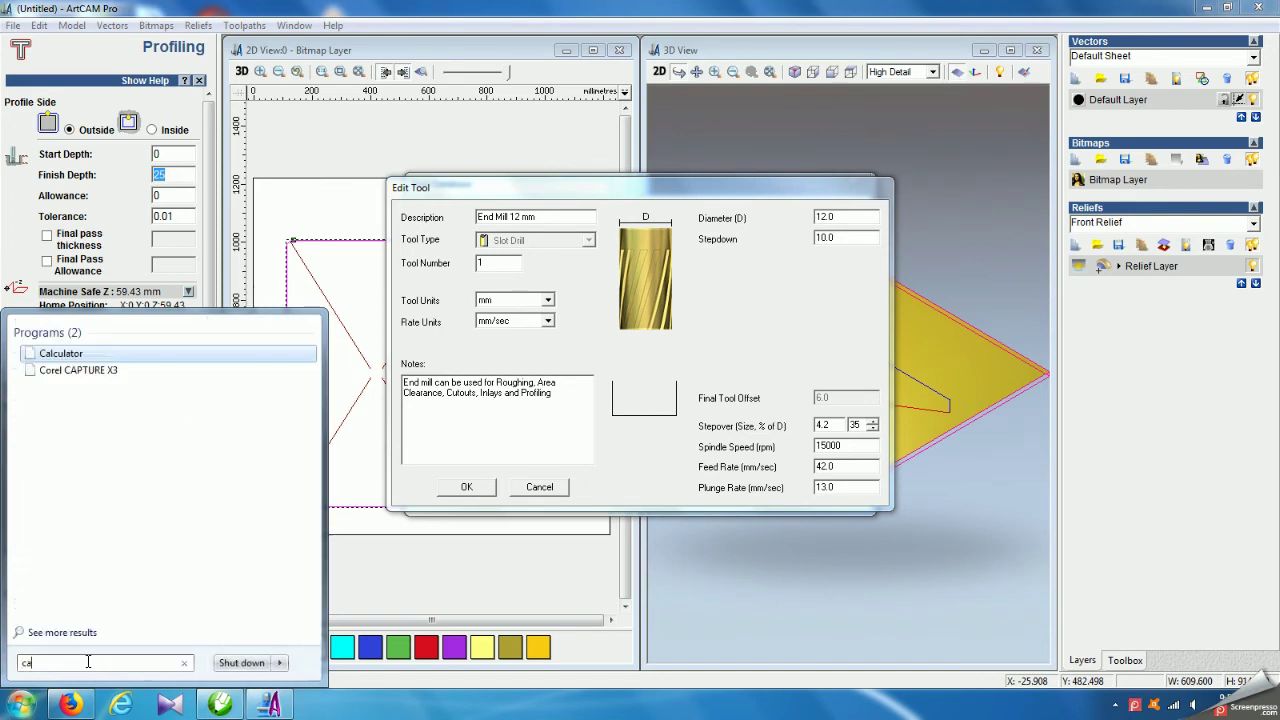
pyautogui.click(52, 355)
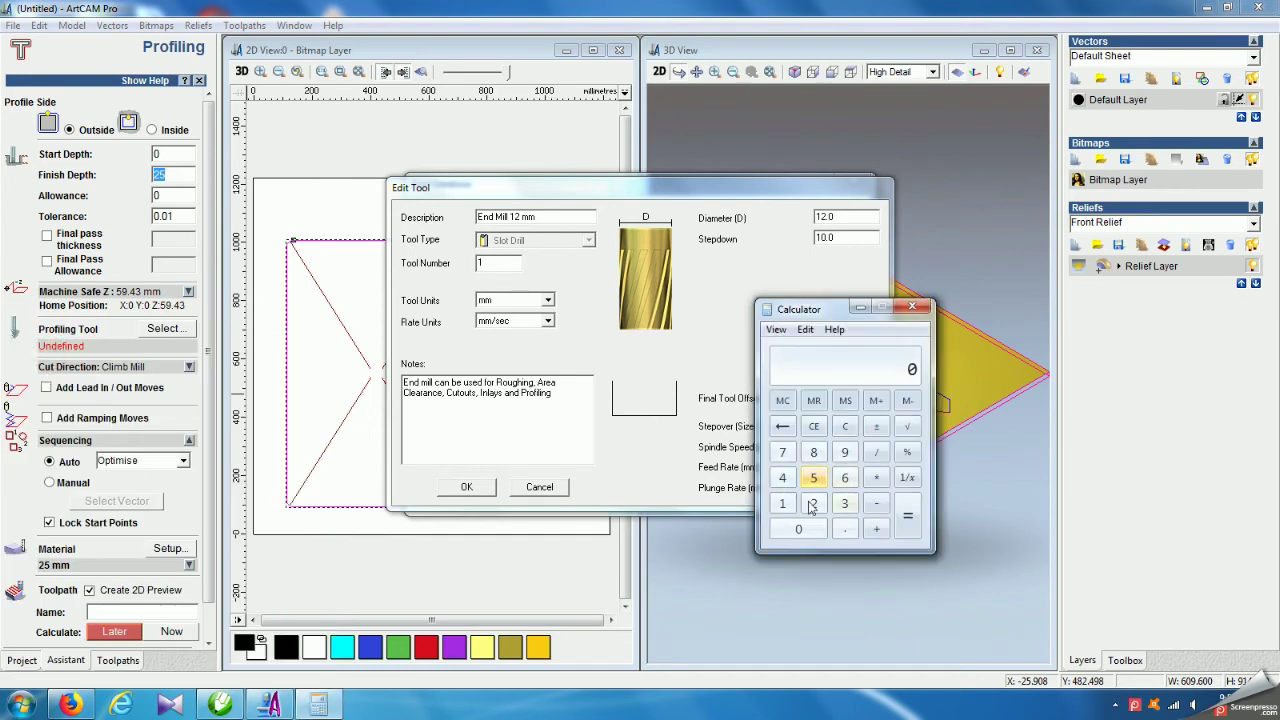
pyautogui.click(813, 503)
pyautogui.click(814, 478)
pyautogui.click(877, 454)
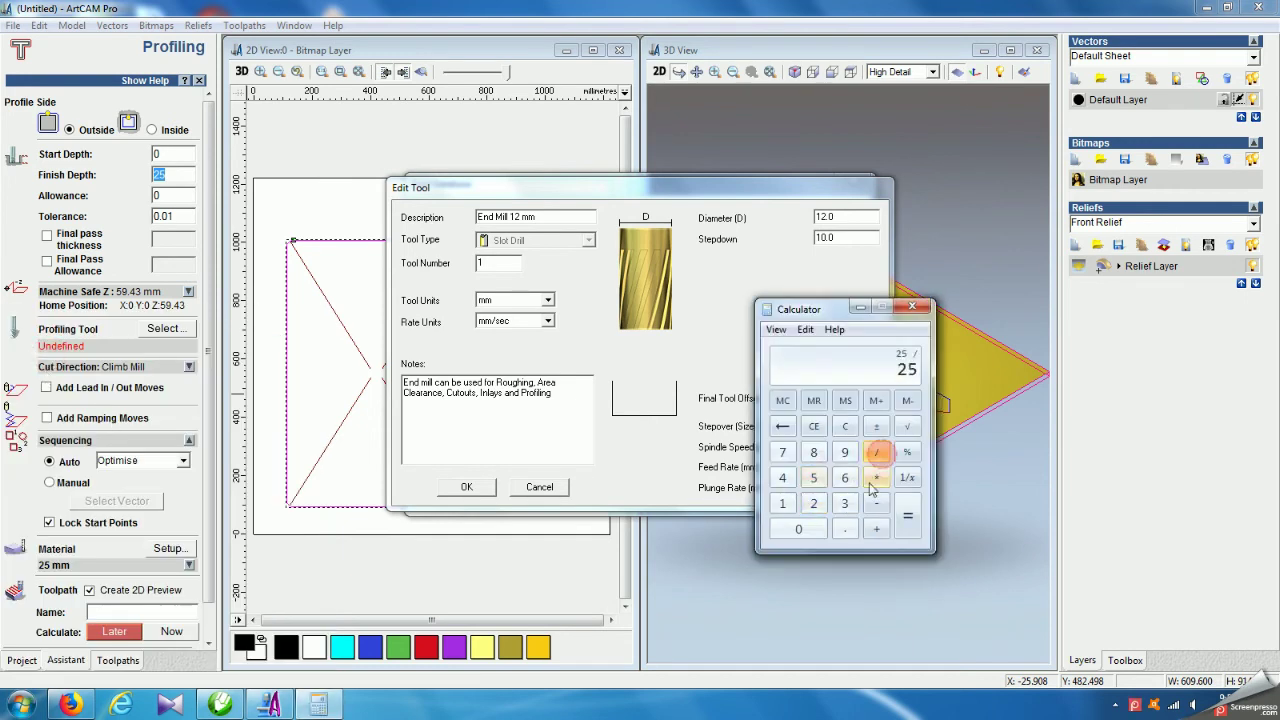
pyautogui.click(844, 503)
pyautogui.click(907, 515)
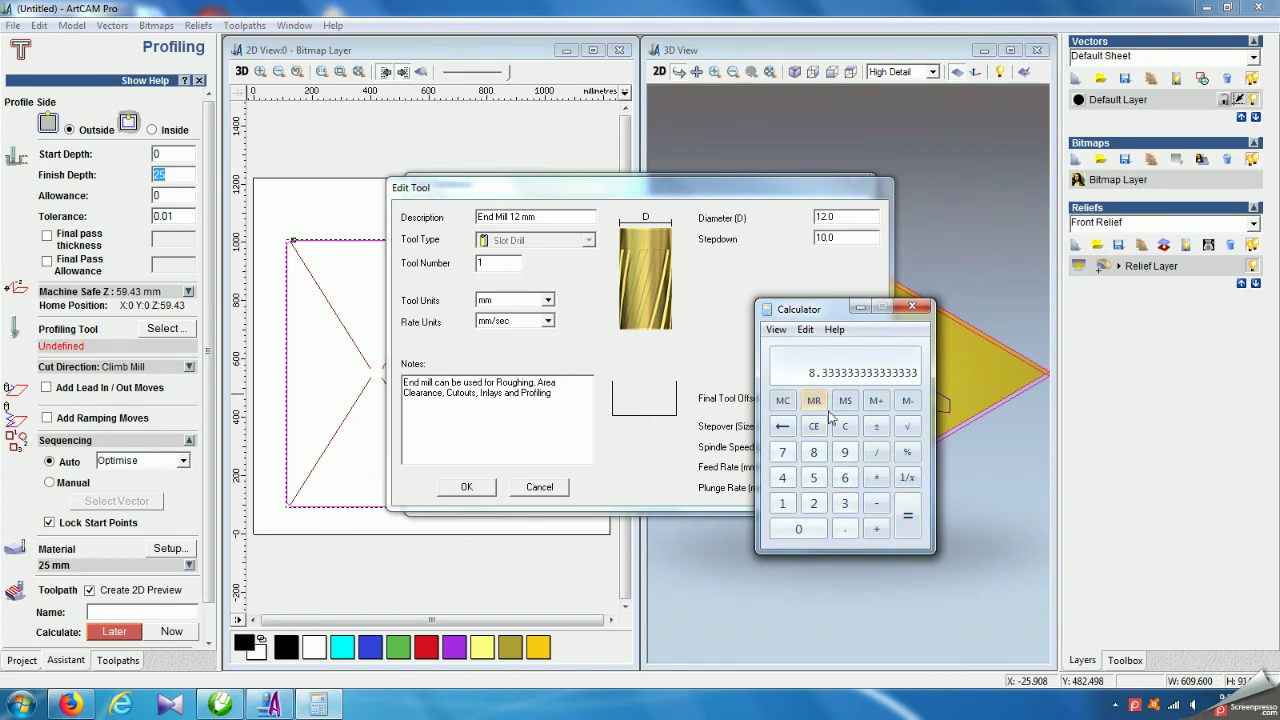
# - Clear the calculation, divide 25 by 4 for a four-pass stepdown, and close Calculator
pyautogui.click(850, 426)
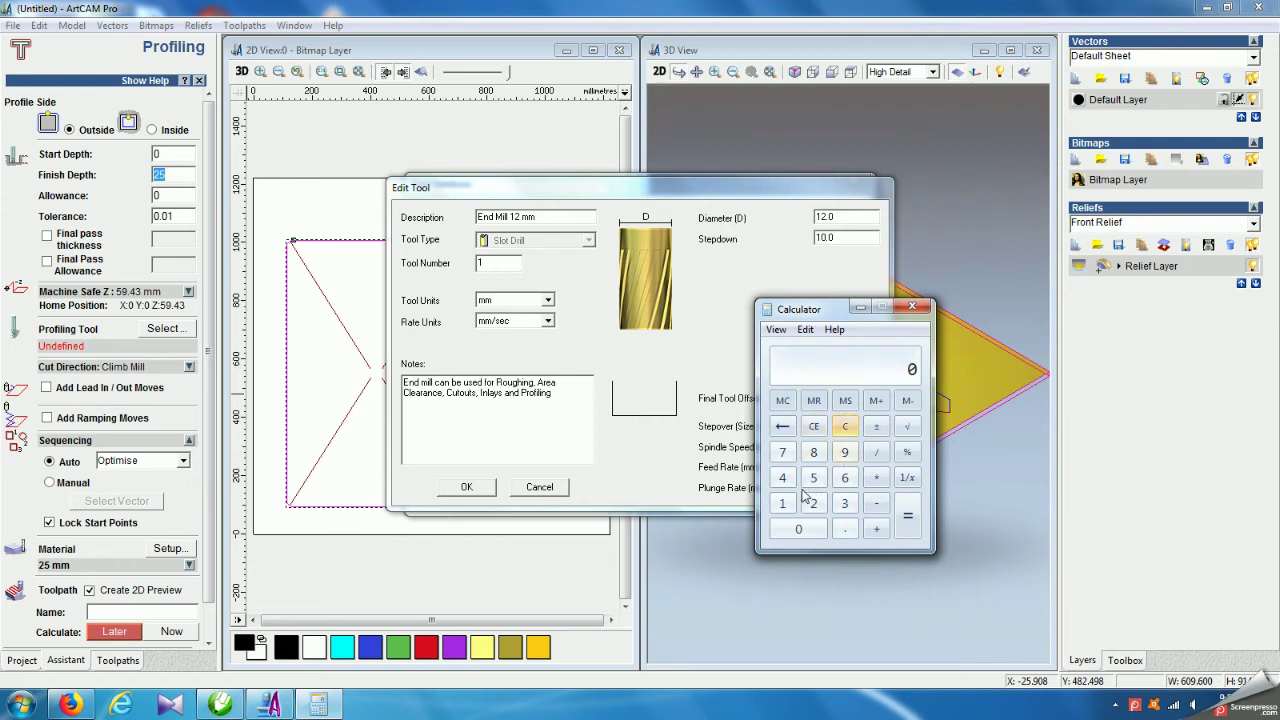
pyautogui.click(814, 504)
pyautogui.click(814, 478)
pyautogui.click(876, 452)
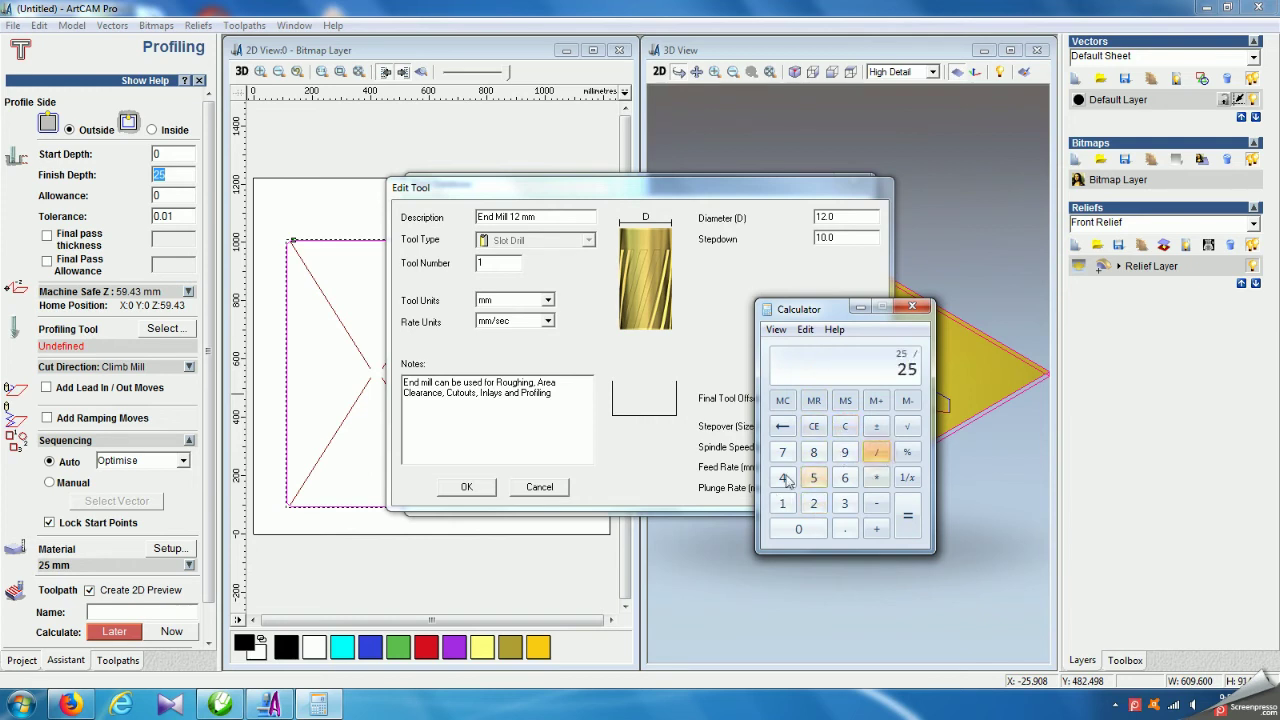
pyautogui.click(783, 478)
pyautogui.click(908, 515)
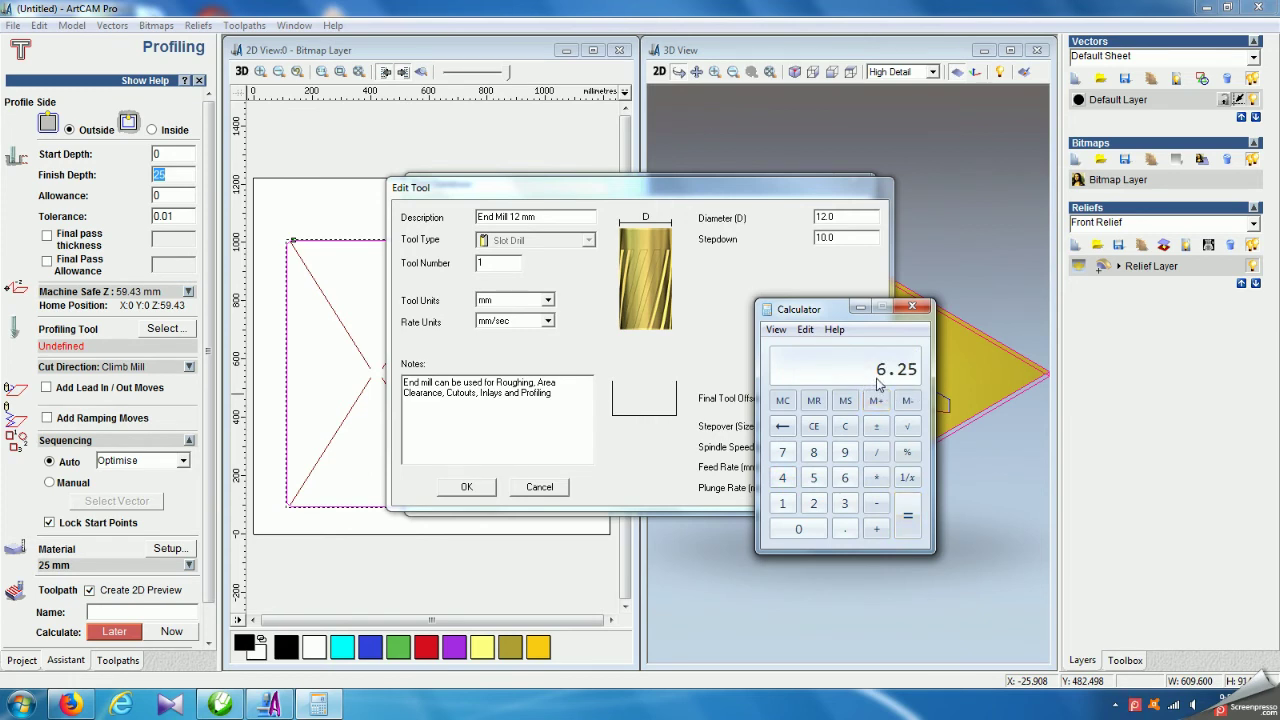
pyautogui.click(924, 309)
# - Set the 12 mm end mill's stepdown to 6.25 mm, assign it, and calculate the outline's profile toolpath
pyautogui.doubleClick(845, 238)
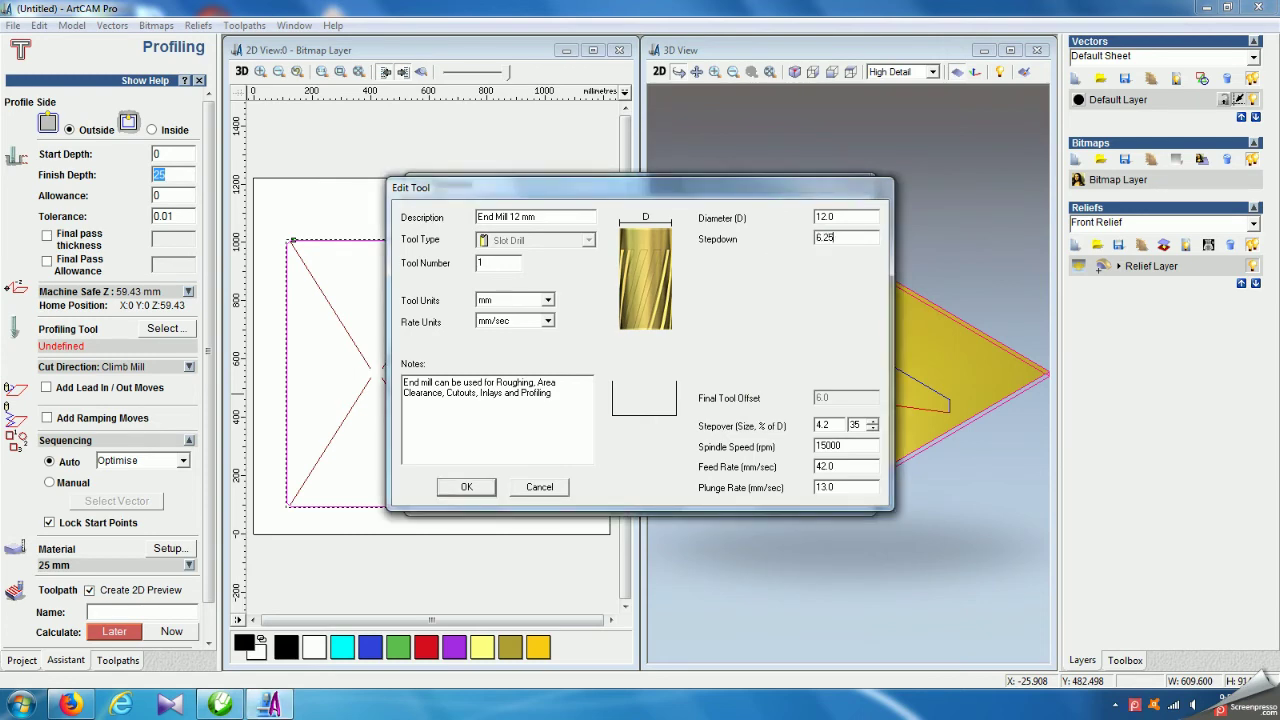
pyautogui.click(455, 488)
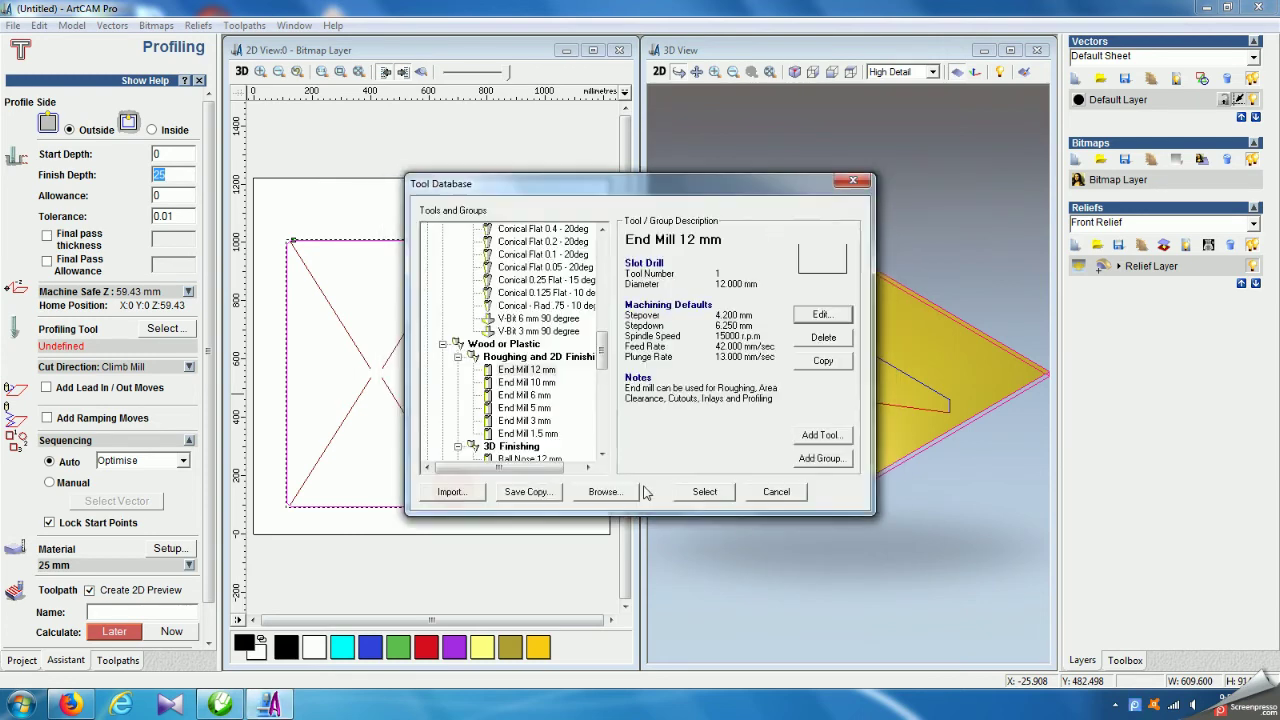
pyautogui.click(702, 490)
pyautogui.click(171, 633)
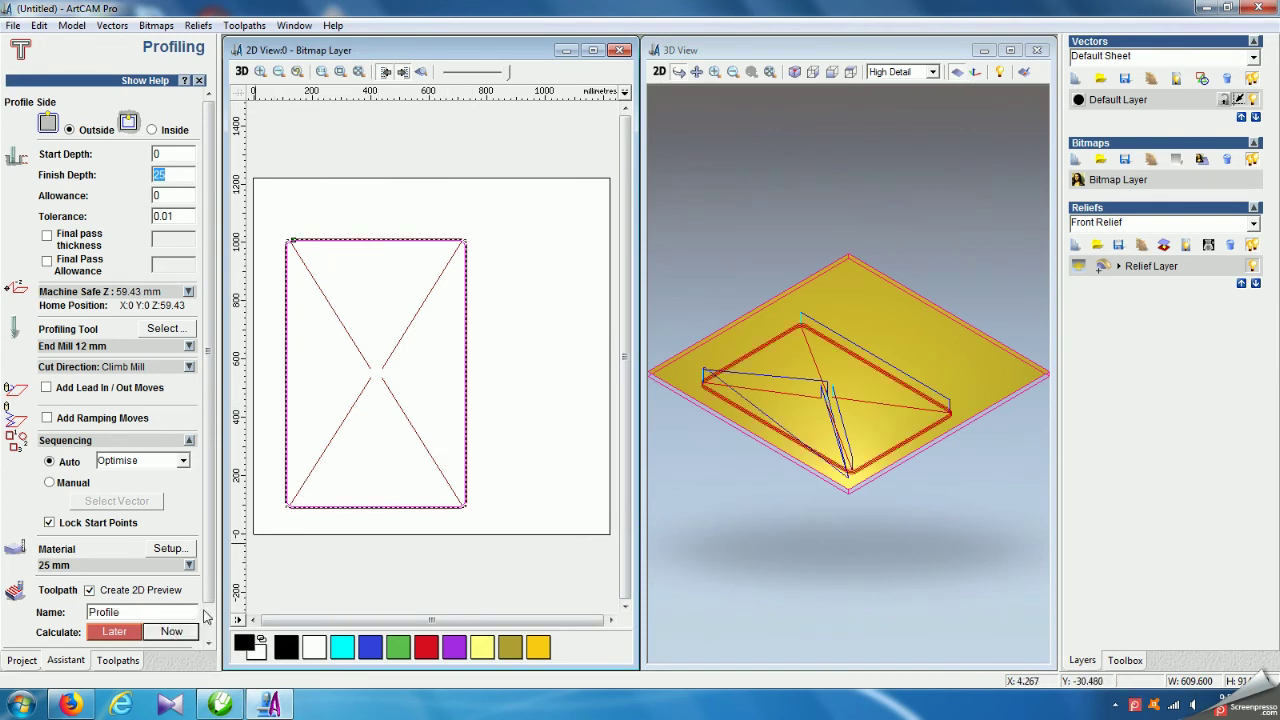
pyautogui.scroll(-2, 212, 596)
pyautogui.click(175, 628)
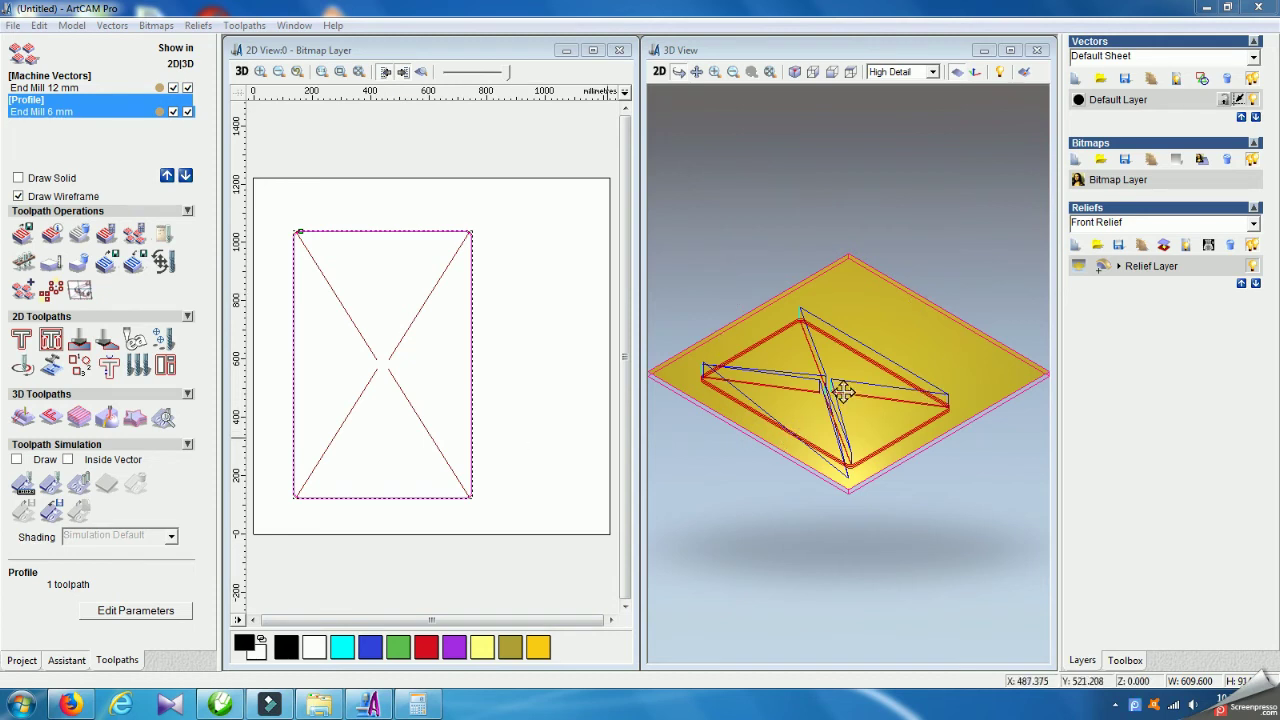
# - Hide the Profile and Machine Vectors toolpaths in both the 2D and 3D views, and select Machine Vectors
pyautogui.click(173, 112)
pyautogui.click(187, 112)
pyautogui.click(173, 88)
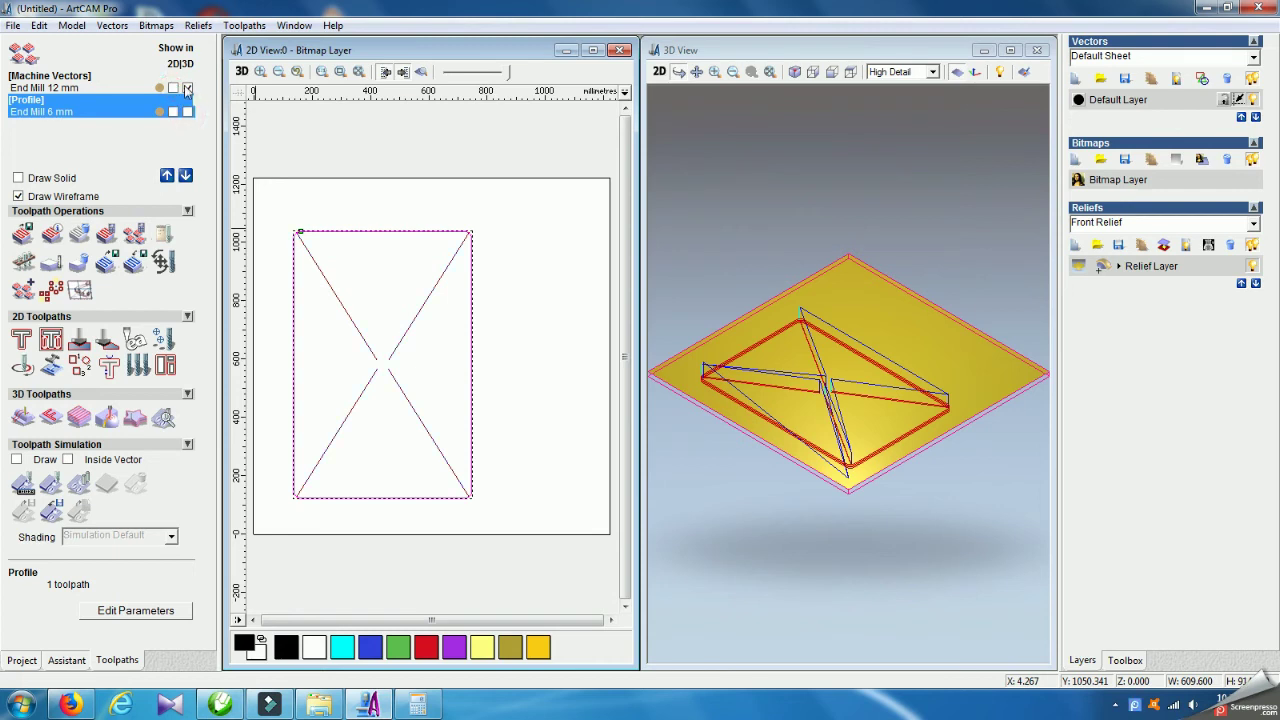
pyautogui.click(187, 88)
pyautogui.click(70, 78)
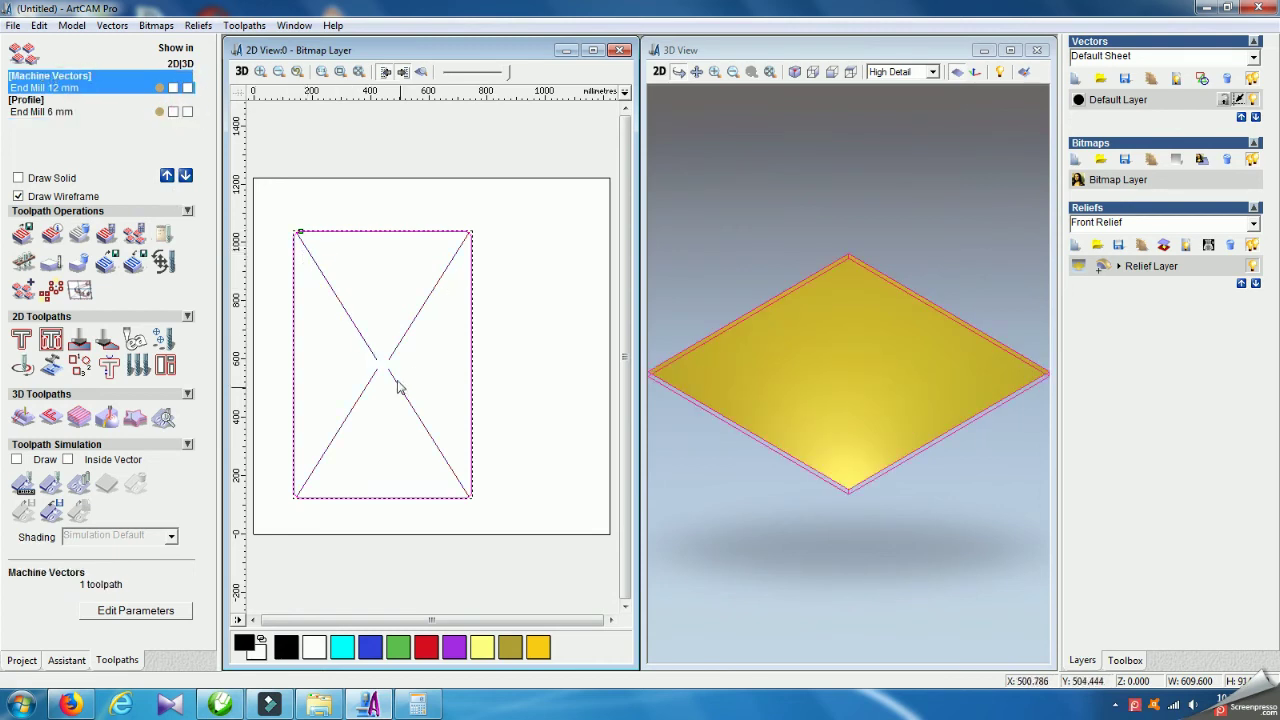
# - Simulate the Machine Vectors toolpath that cuts the diagonals
pyautogui.click(338, 203)
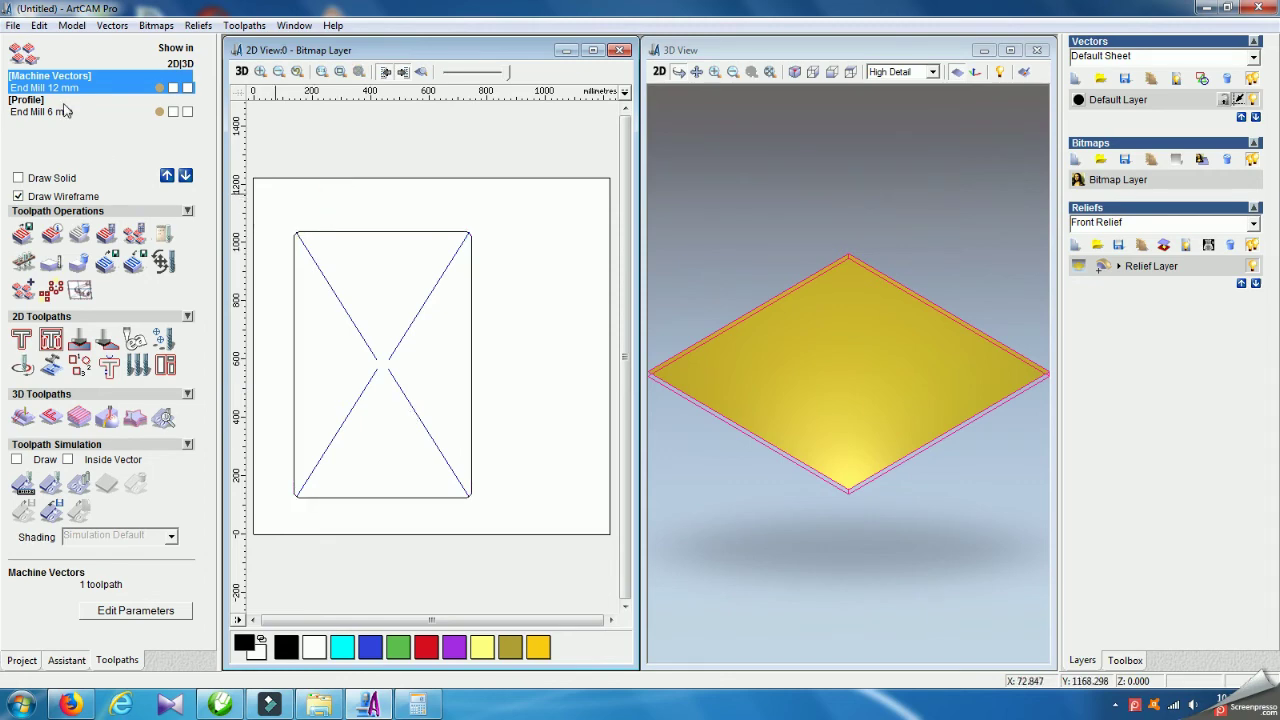
pyautogui.click(24, 485)
pyautogui.moveTo(606, 194); pyautogui.dragTo(111, 157)
pyautogui.click(101, 438)
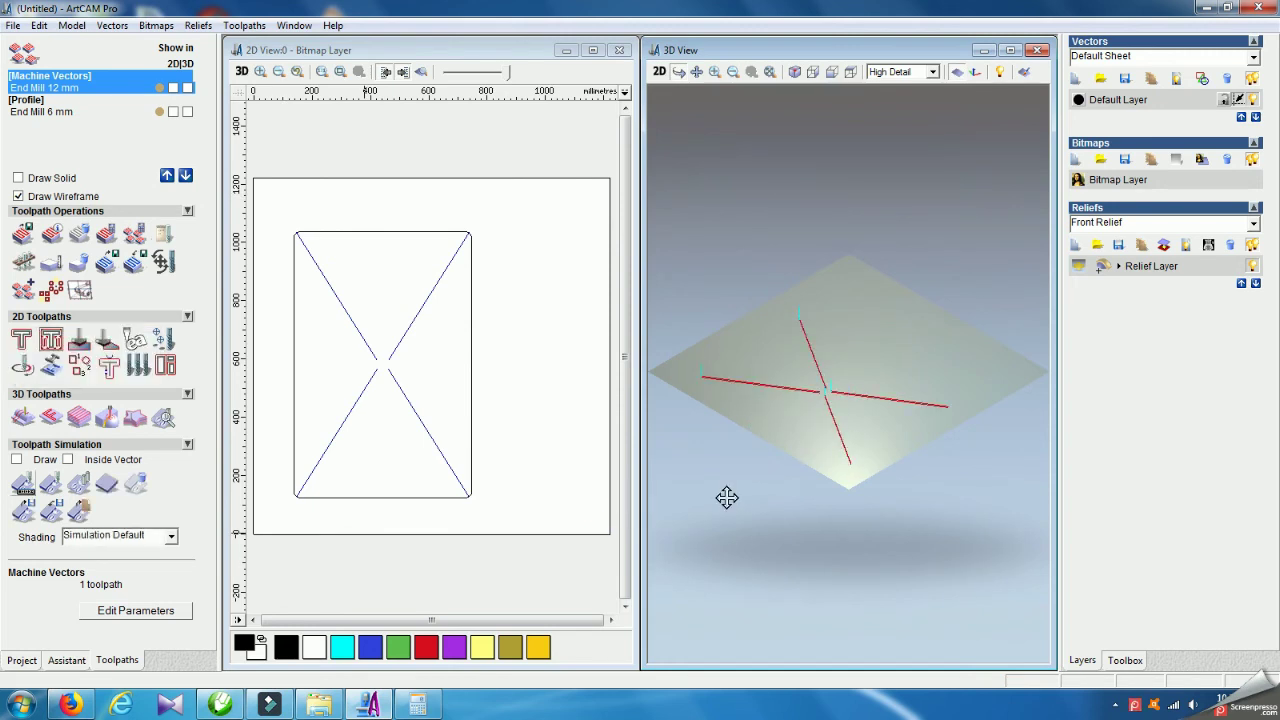
# - Simulate the Profile toolpath of the outline with the 6 mm end mill and examine the simulated cuts up close in the 3D view
pyautogui.click(27, 112)
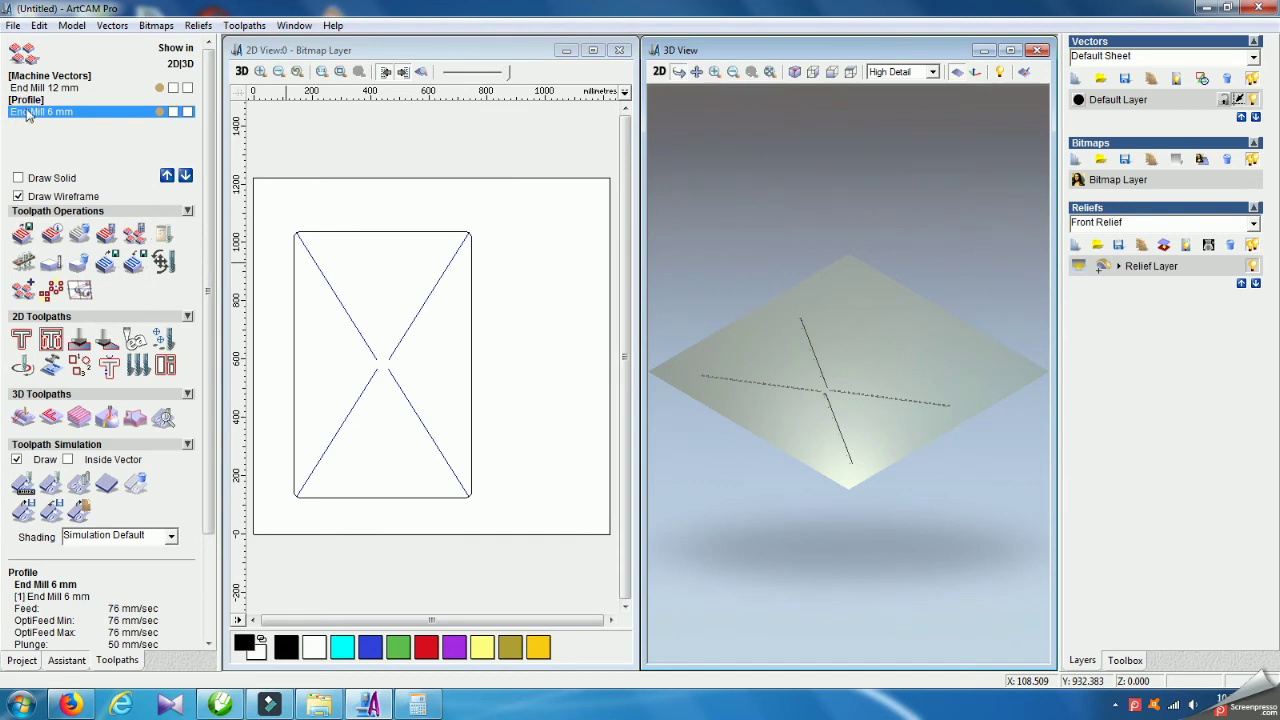
pyautogui.click(22, 484)
pyautogui.click(69, 363)
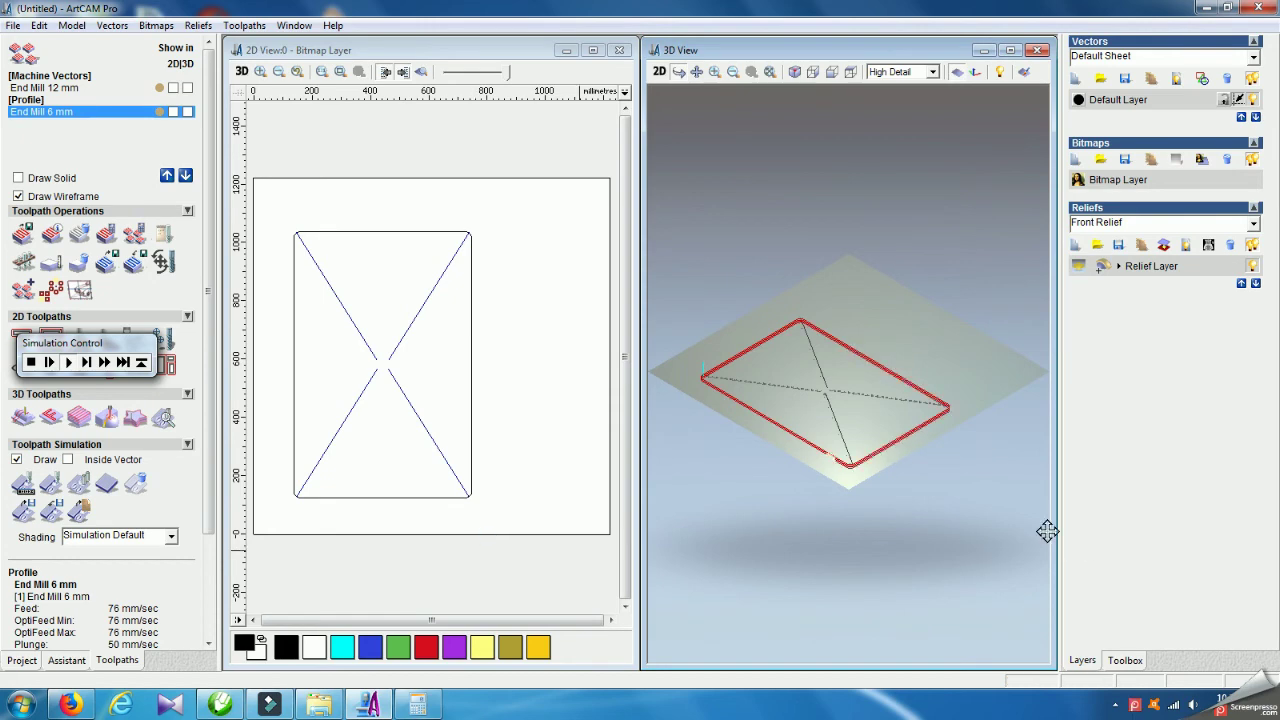
pyautogui.moveTo(909, 394); pyautogui.dragTo(812, 350)
pyautogui.moveTo(762, 212); pyautogui.dragTo(820, 160)
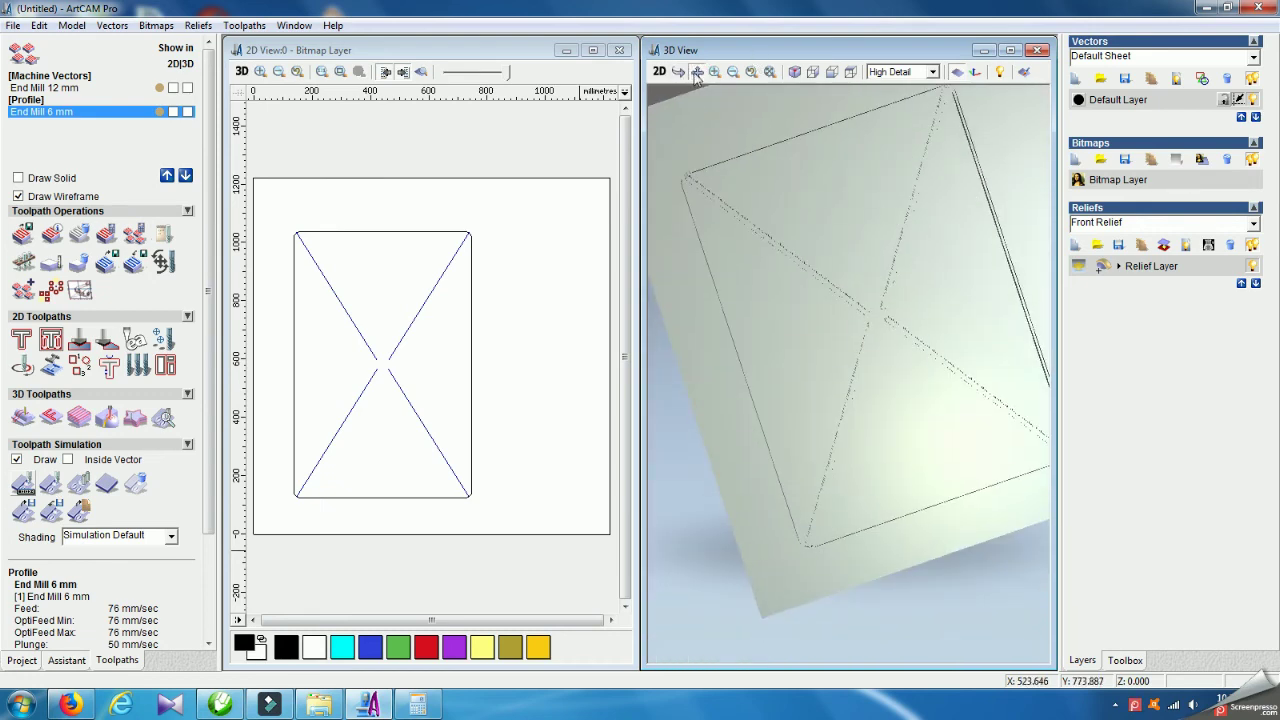
pyautogui.click(679, 73)
pyautogui.moveTo(891, 320); pyautogui.dragTo(943, 333)
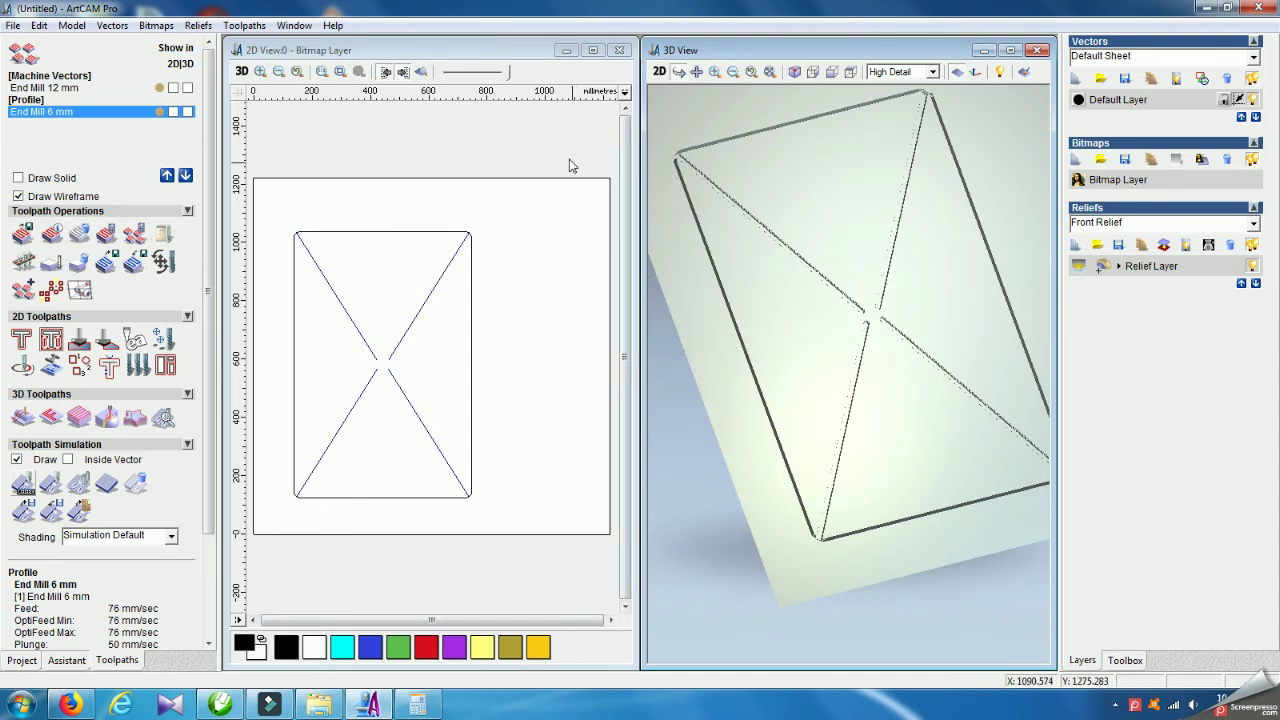
# - Close the current model without saving its changes and lower the system volume to 0
pyautogui.click(619, 51)
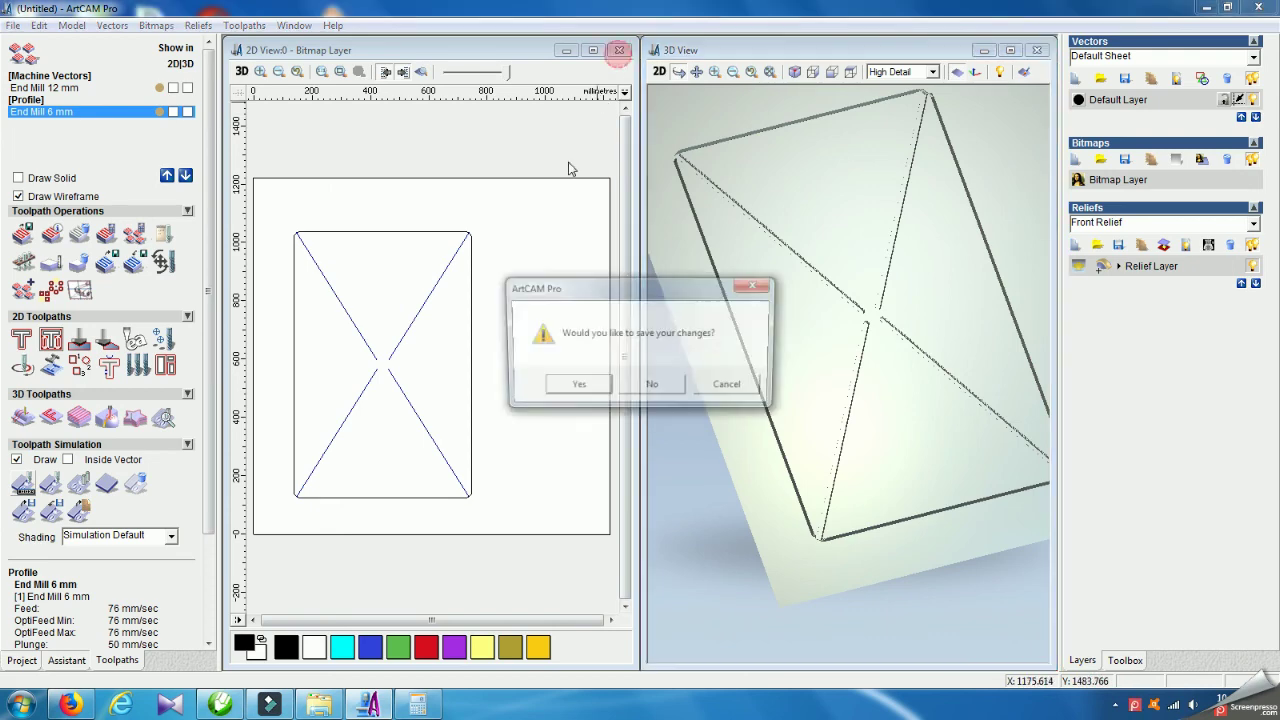
pyautogui.click(655, 384)
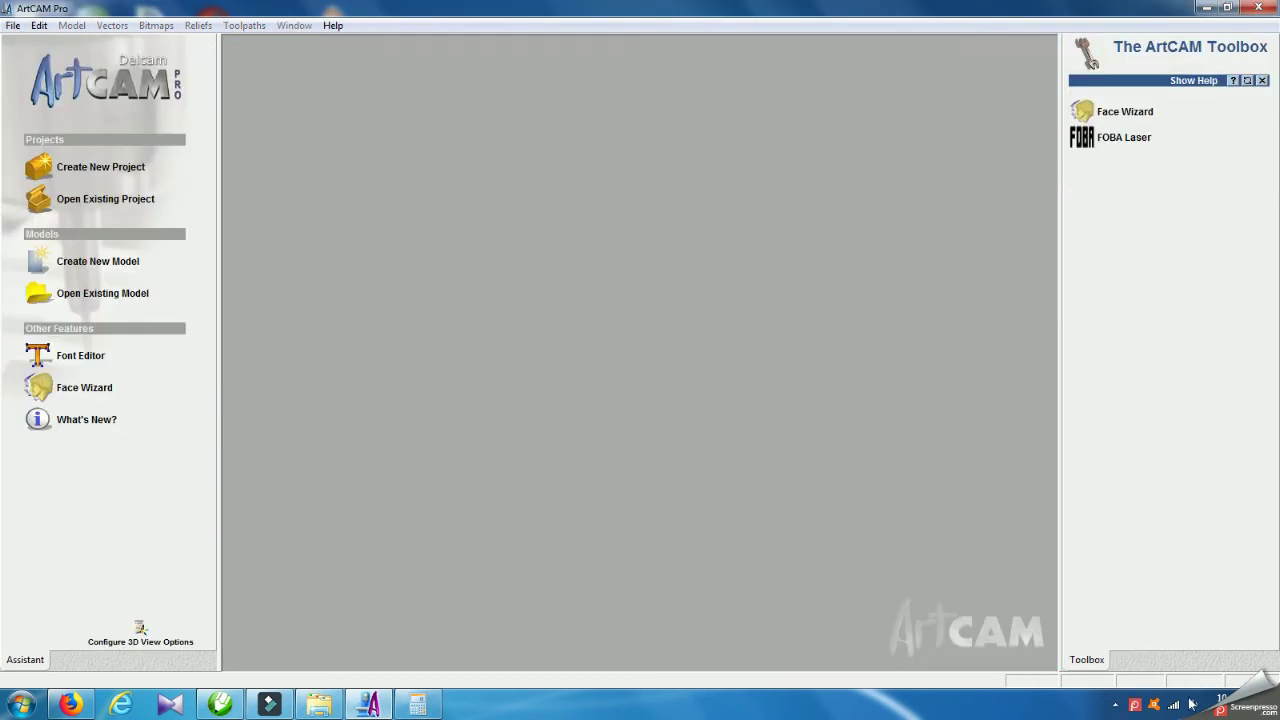
pyautogui.click(1192, 706)
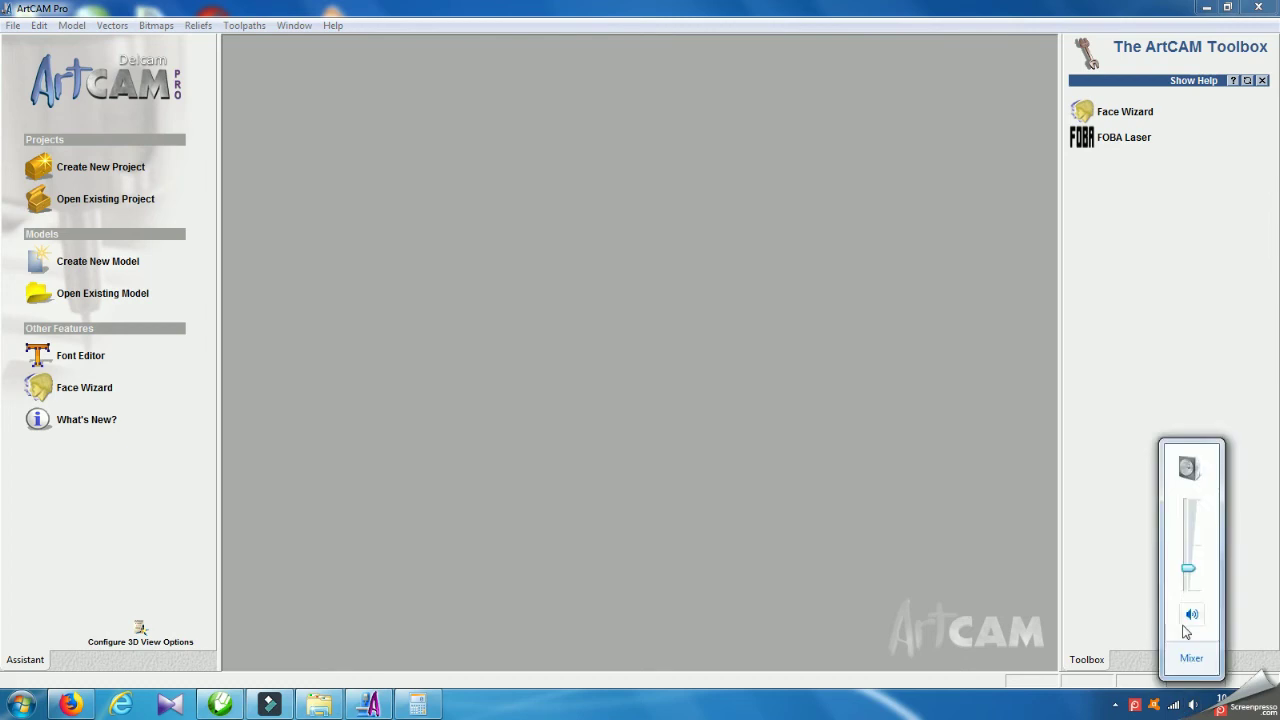
pyautogui.moveTo(1190, 570); pyautogui.dragTo(1186, 590)
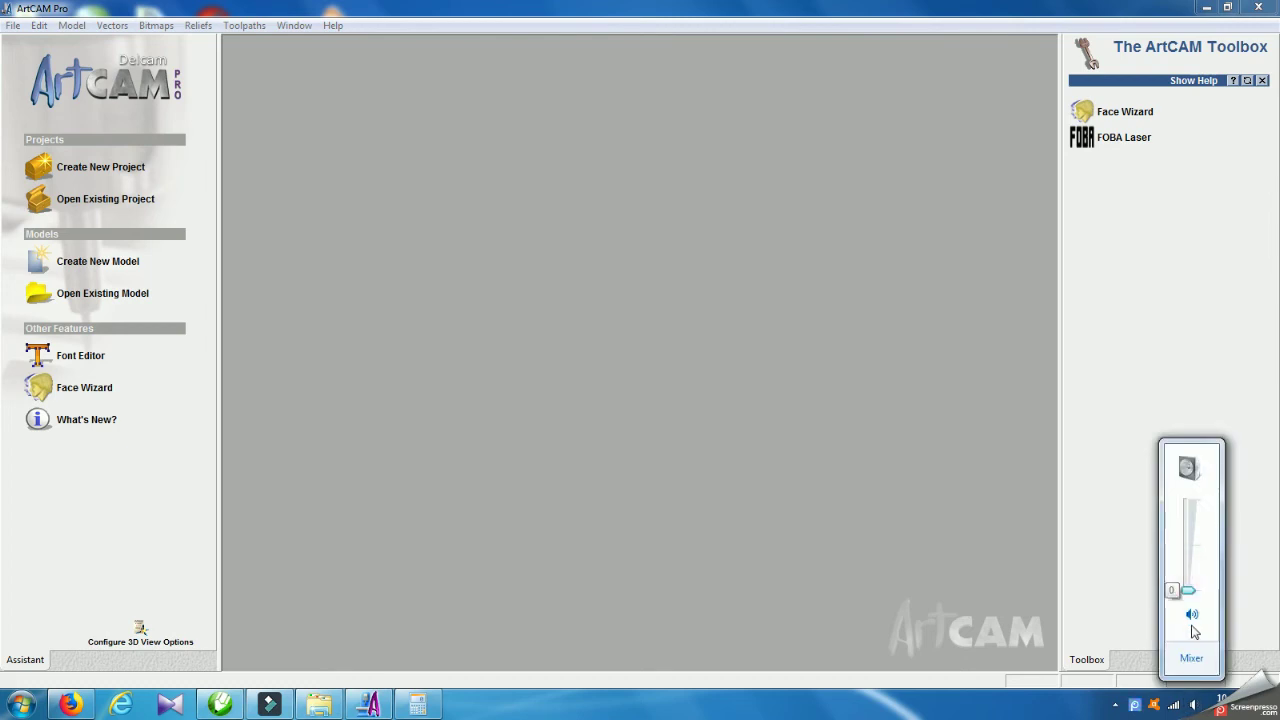
pyautogui.click(1103, 405)
# - Create a new 1219.2 x 1219.2 mm model and tile the 2D and 3D views vertically
pyautogui.click(110, 262)
pyautogui.click(706, 461)
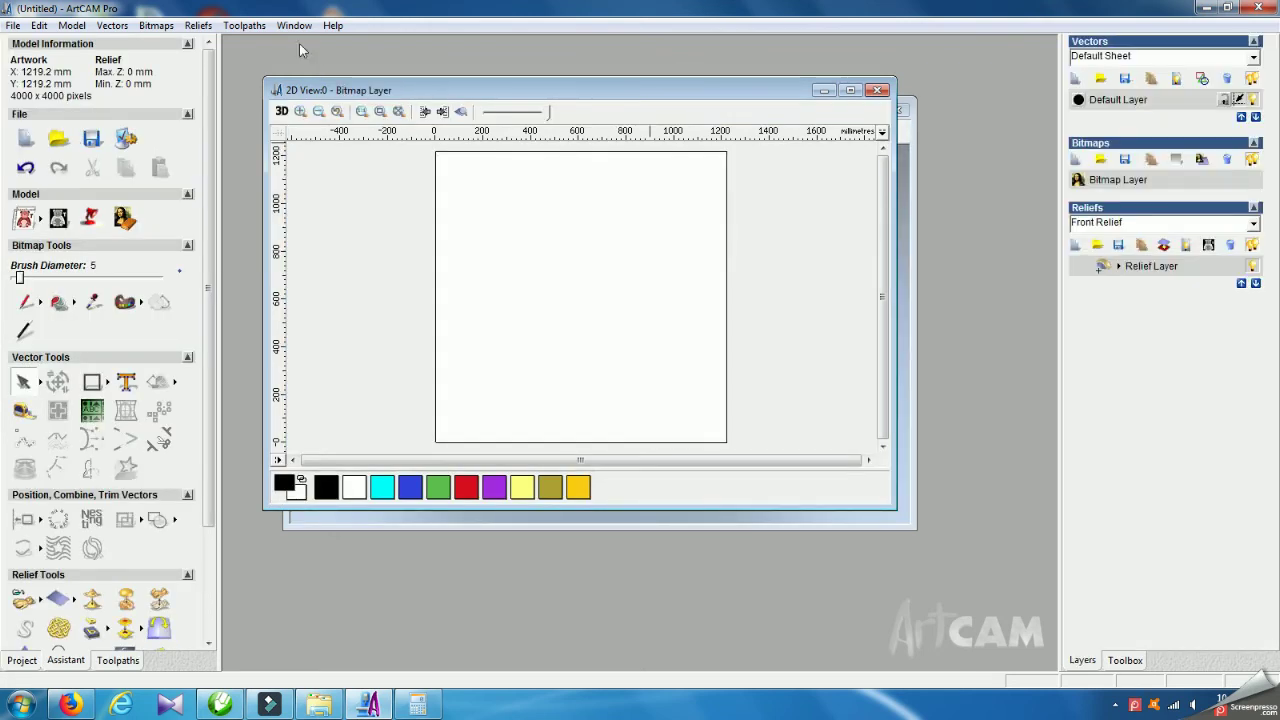
pyautogui.click(285, 26)
pyautogui.click(292, 61)
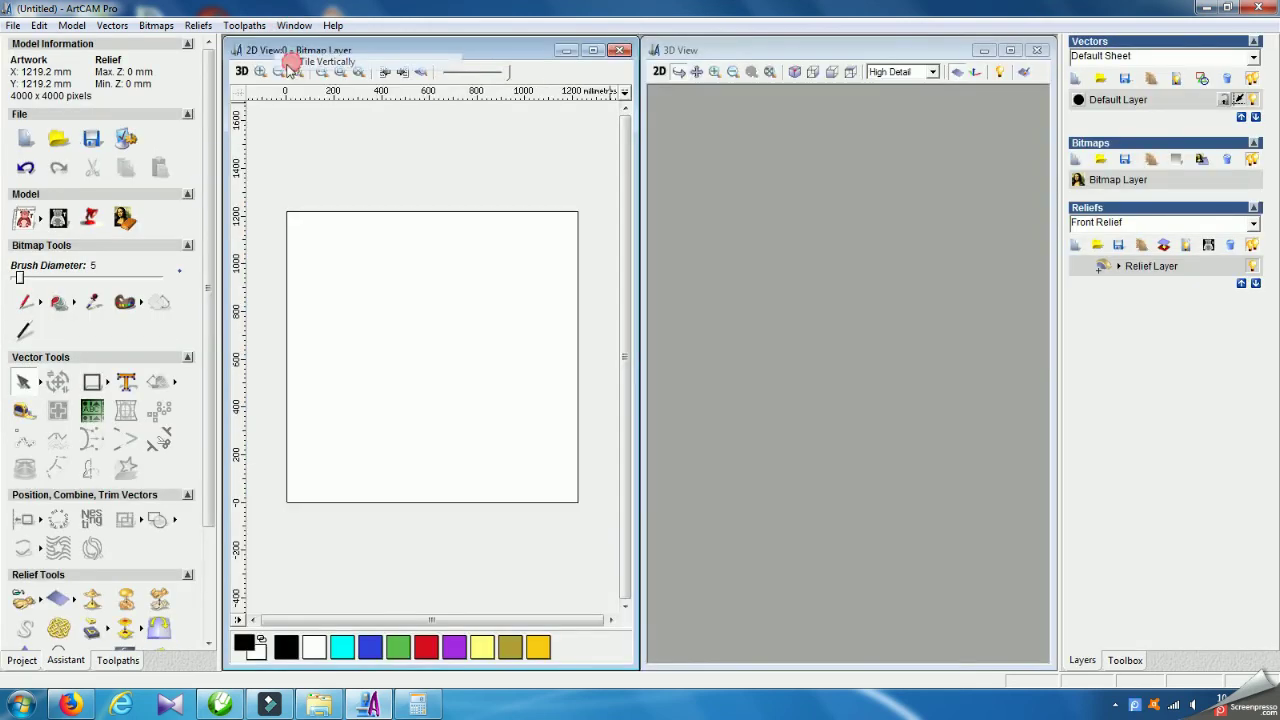
pyautogui.click(118, 27)
pyautogui.click(379, 144)
pyautogui.click(112, 25)
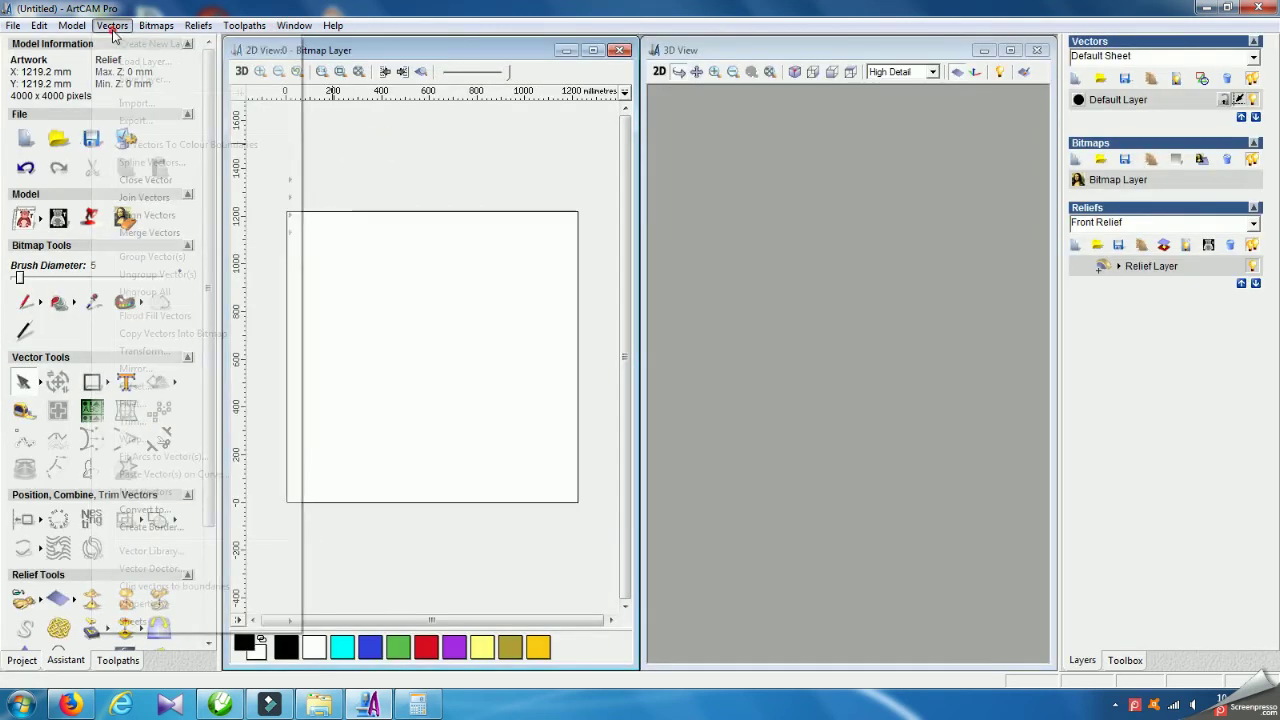
pyautogui.click(474, 166)
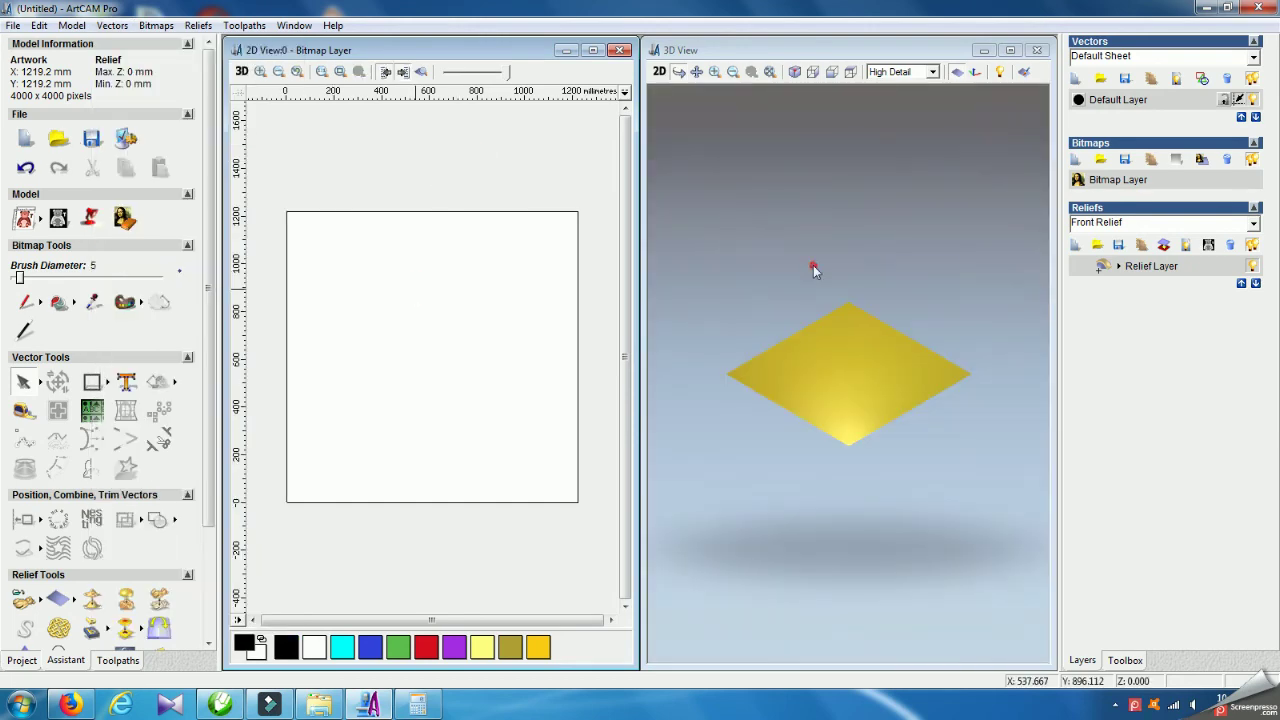
pyautogui.click(112, 25)
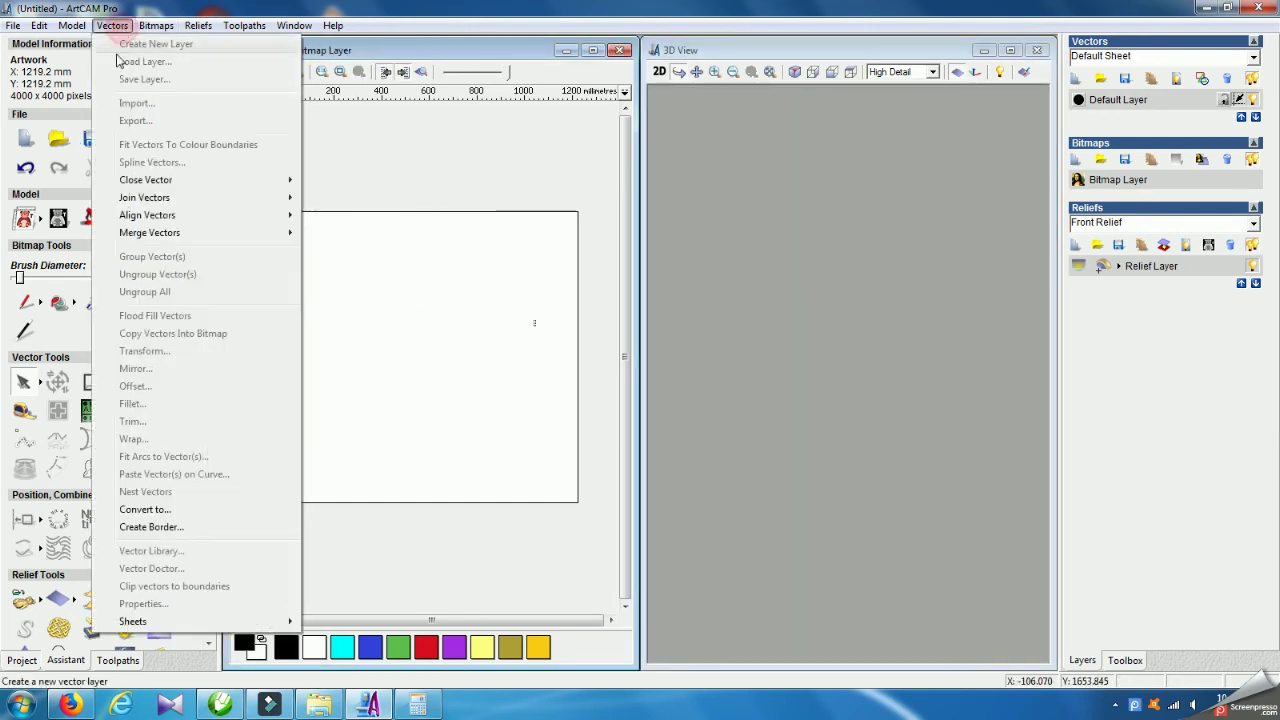
pyautogui.click(374, 191)
pyautogui.click(112, 25)
pyautogui.click(366, 191)
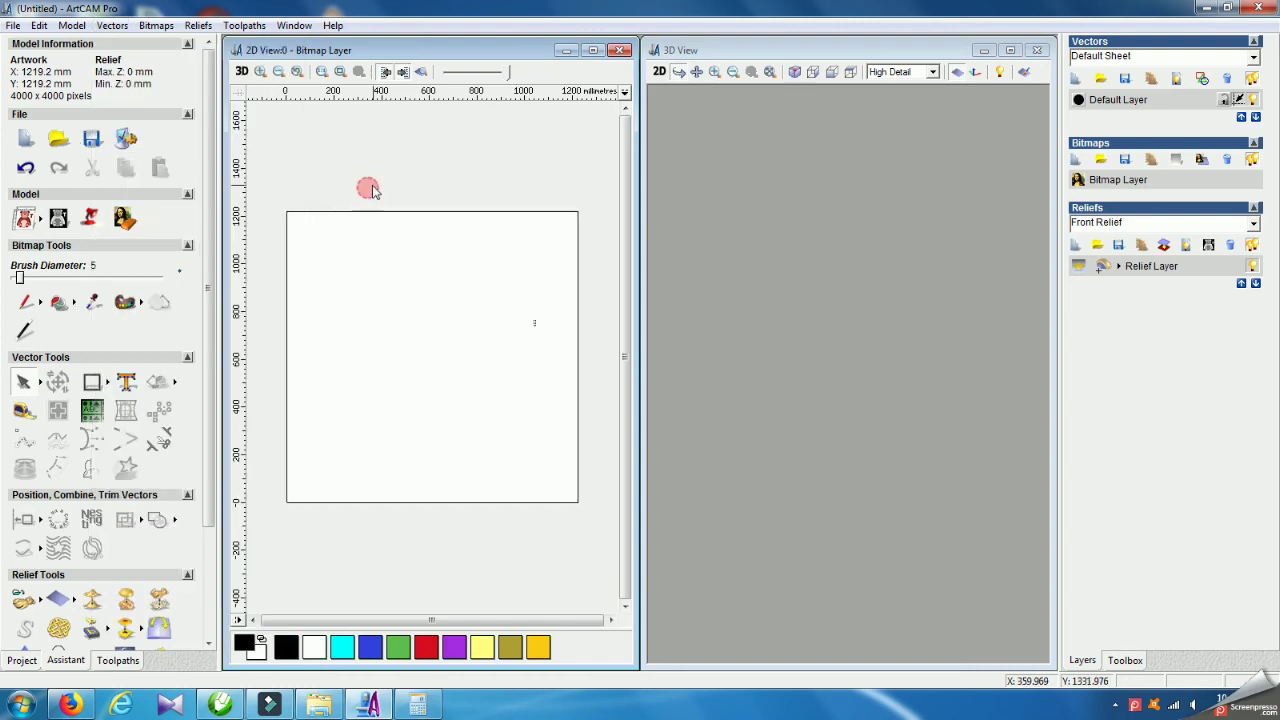
# - Import the v2 EPS file from the Desktop, positioned in the centre of the image, and shift the panel toward the sheet's left side
pyautogui.click(112, 25)
pyautogui.click(136, 103)
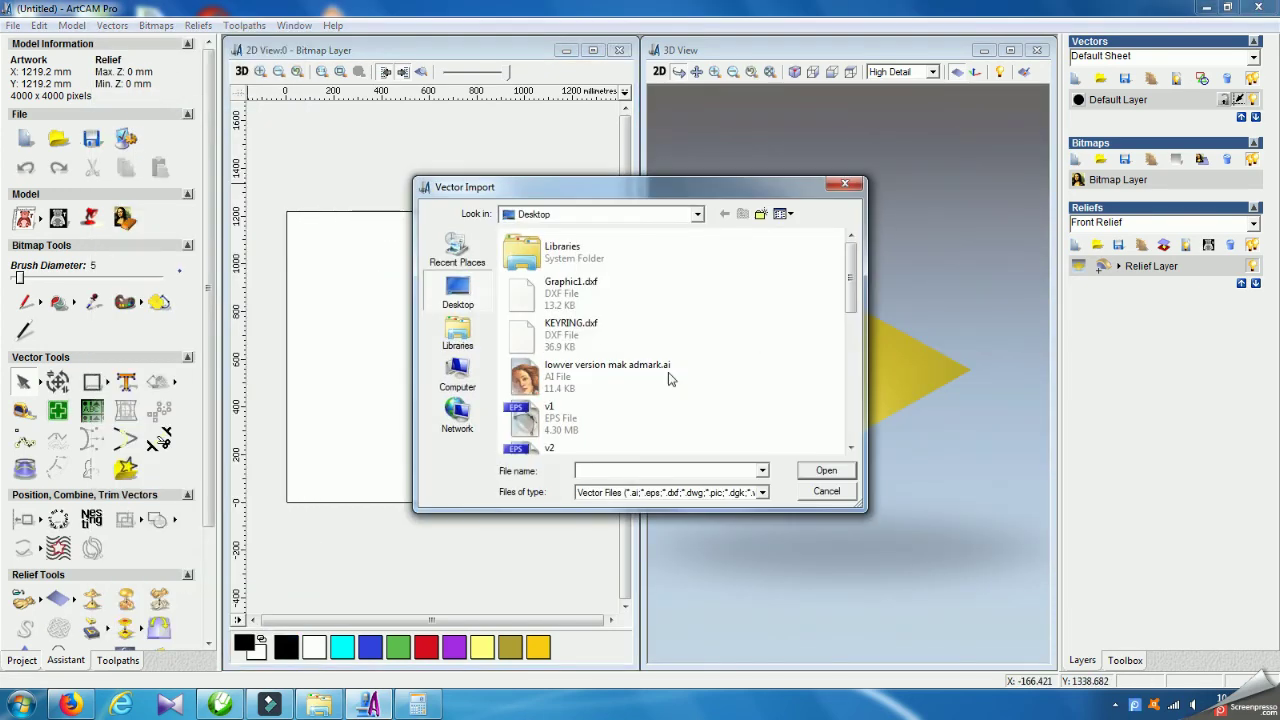
pyautogui.click(545, 448)
pyautogui.click(826, 470)
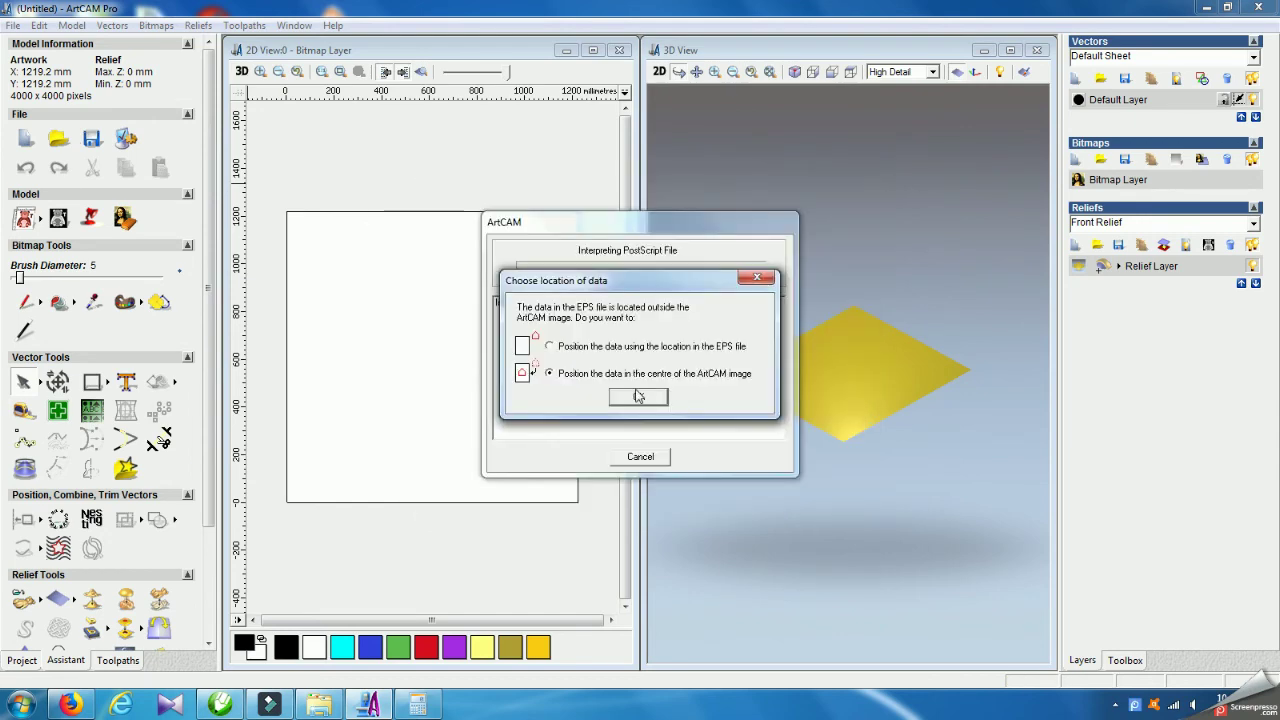
pyautogui.click(637, 396)
pyautogui.moveTo(505, 383); pyautogui.dragTo(467, 391)
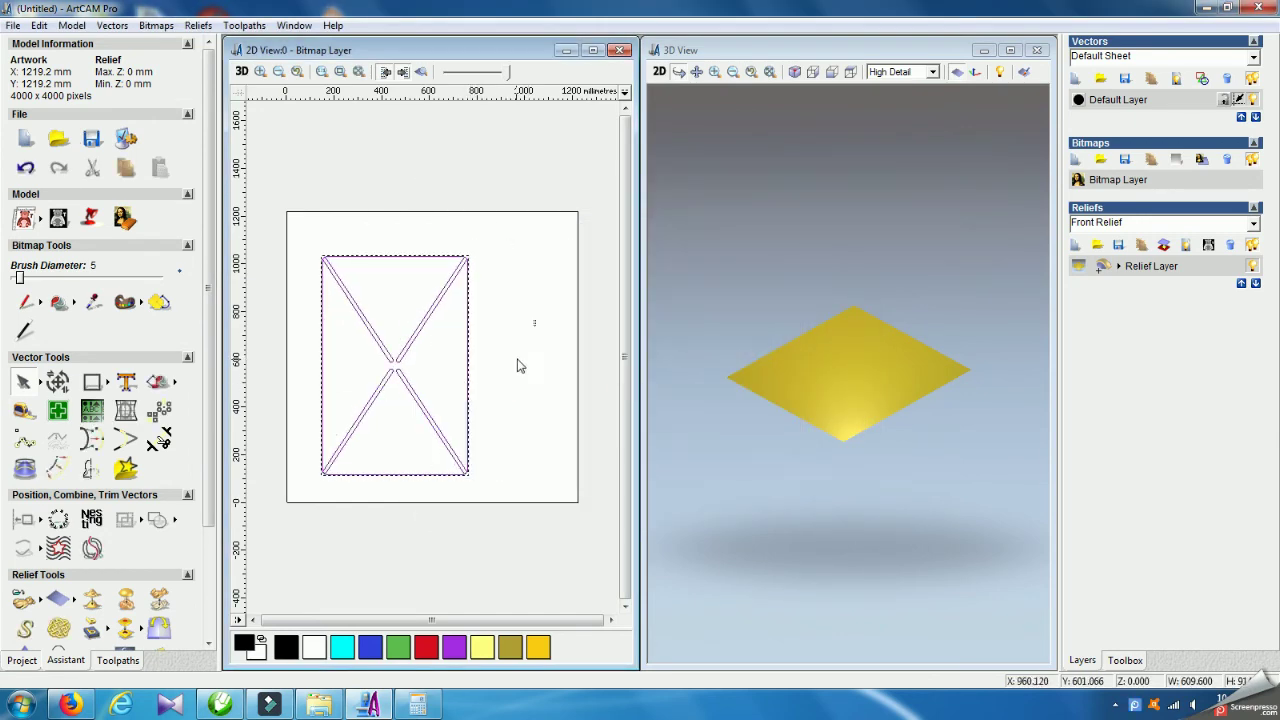
# - Ungroup all vectors of the imported cross-braced panel
pyautogui.click(517, 358)
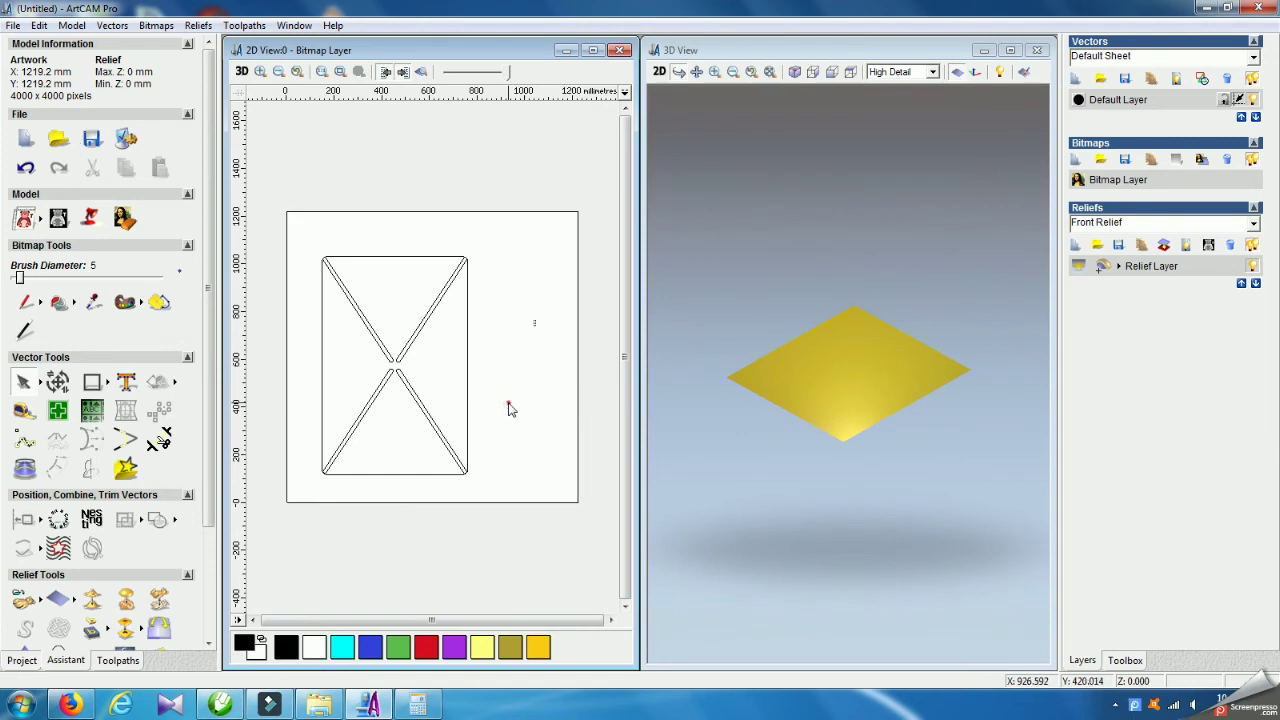
pyautogui.click(467, 402)
pyautogui.rightClick(467, 402)
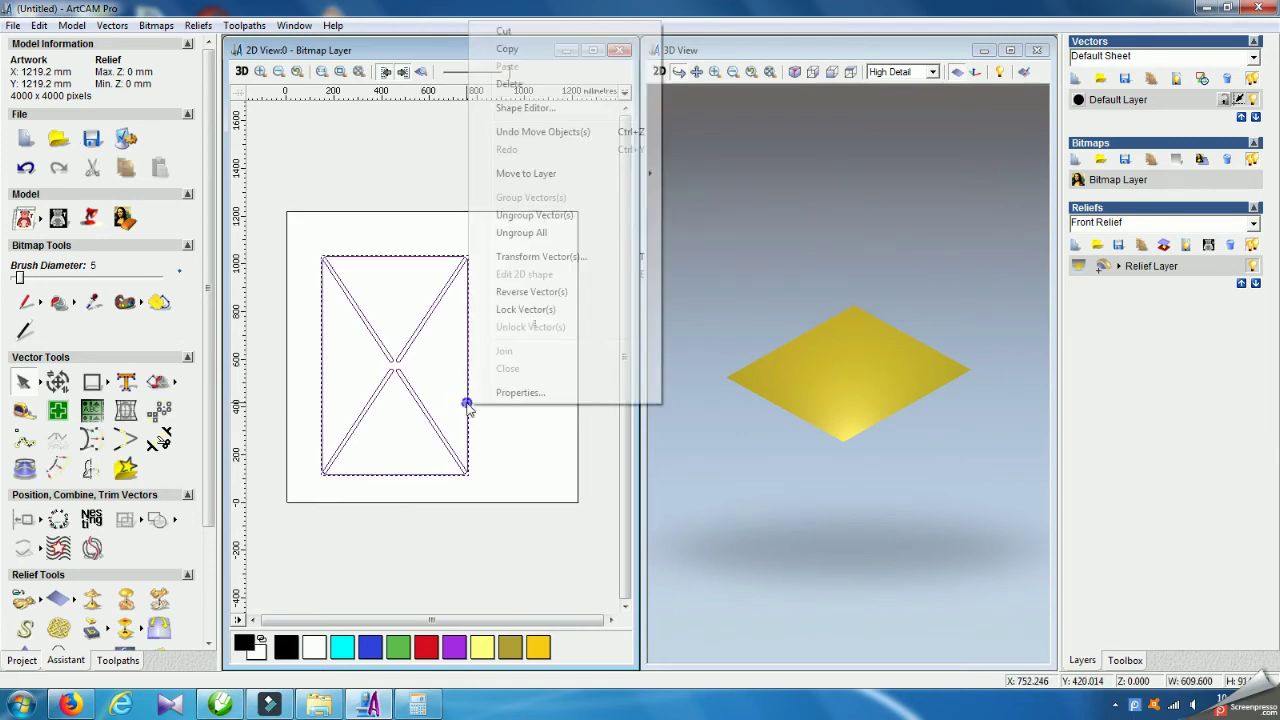
pyautogui.click(521, 233)
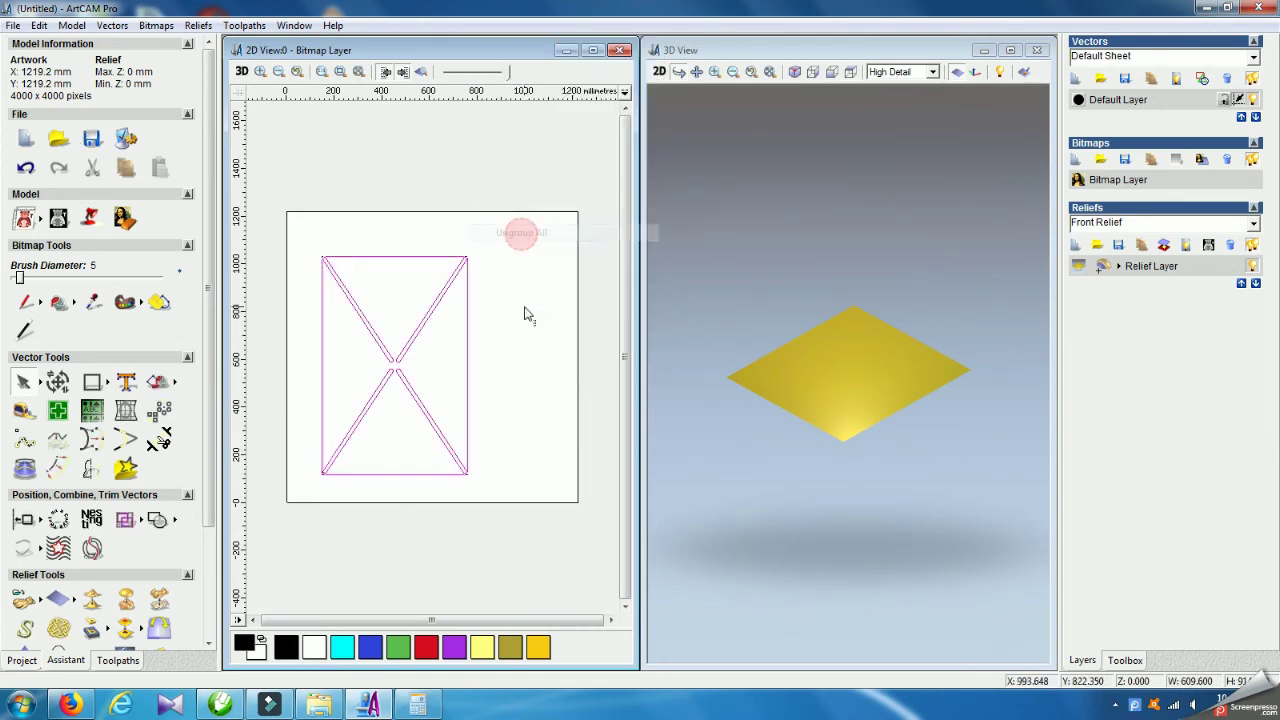
# - Start a 2D Area Clearance toolpath on the four diagonal slots with a finish depth of 10 mm
pyautogui.click(386, 350)
pyautogui.keyDown('shift'); pyautogui.click(416, 334); pyautogui.keyUp('shift')
pyautogui.keyDown('shift'); pyautogui.click(419, 400); pyautogui.keyUp('shift')
pyautogui.keyDown('shift'); pyautogui.click(376, 412); pyautogui.keyUp('shift')
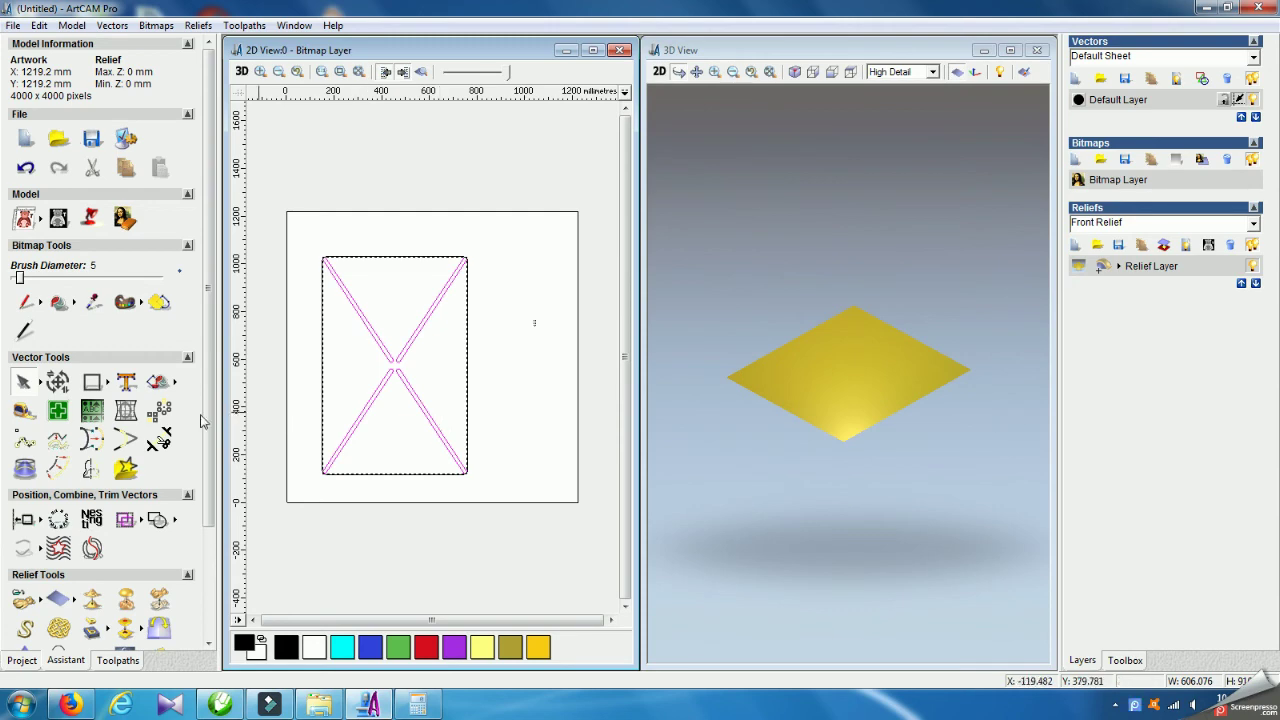
pyautogui.scroll(-3, 210, 412)
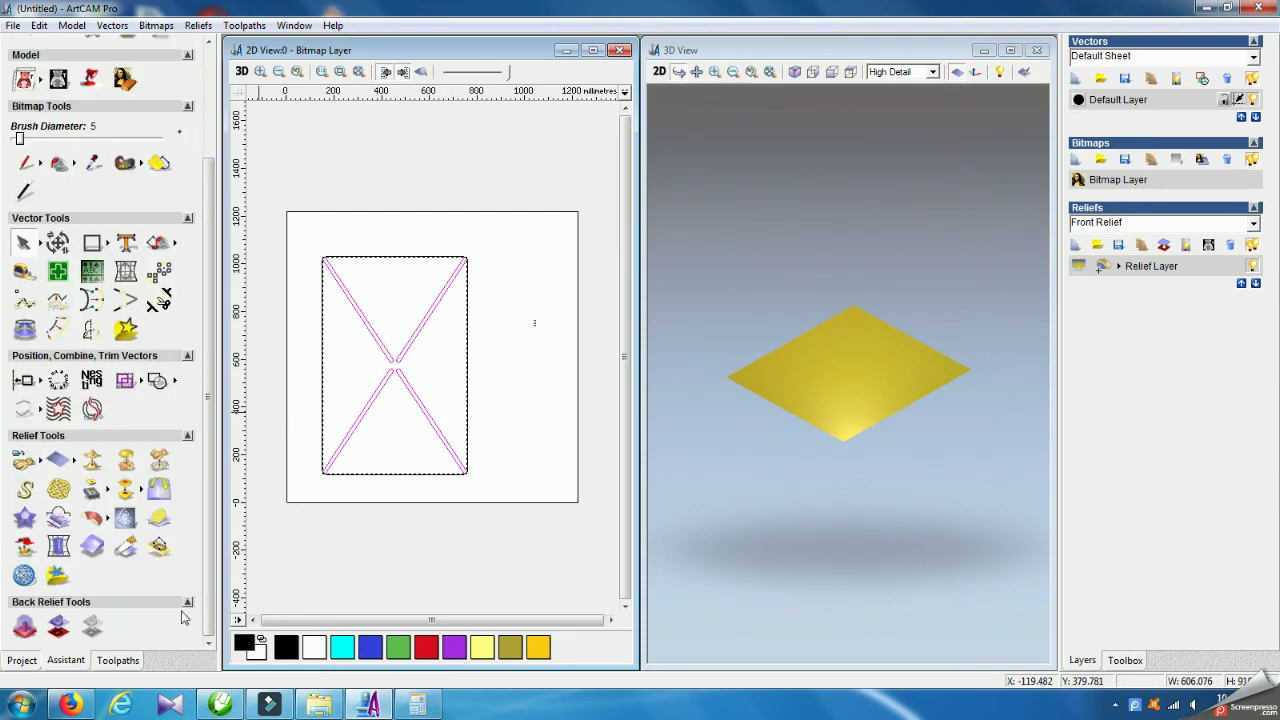
pyautogui.click(120, 660)
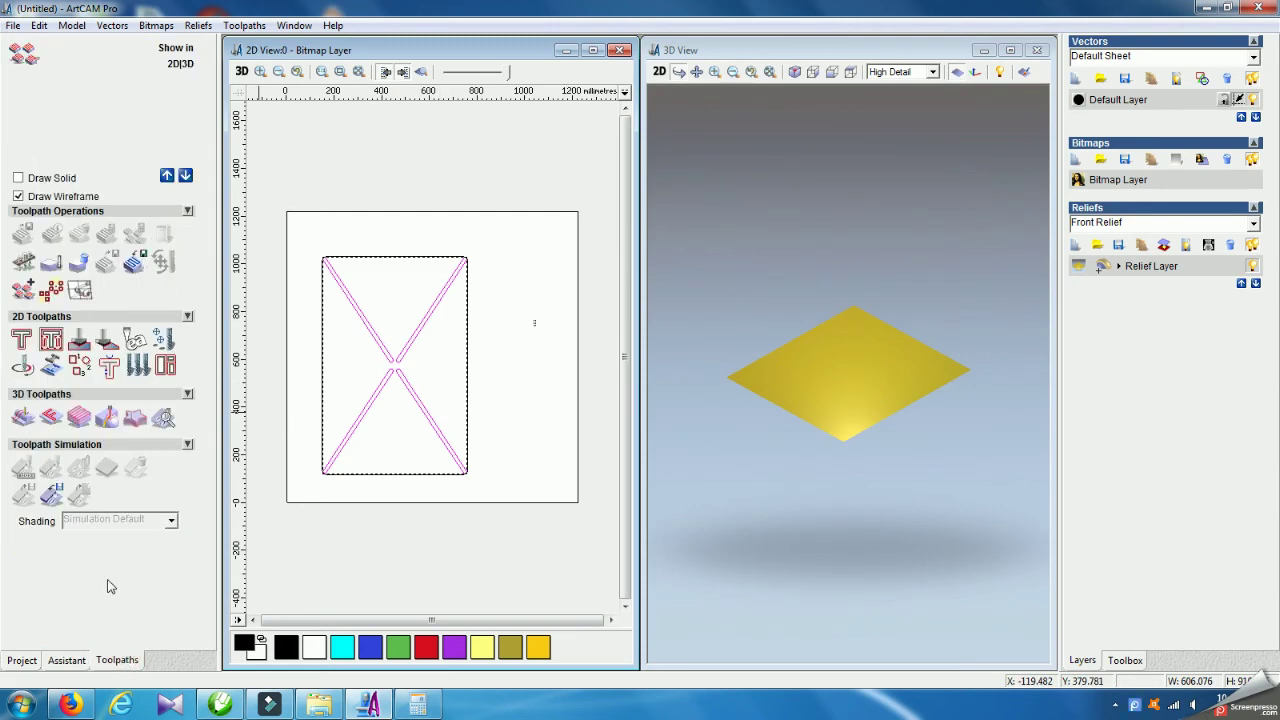
pyautogui.click(51, 340)
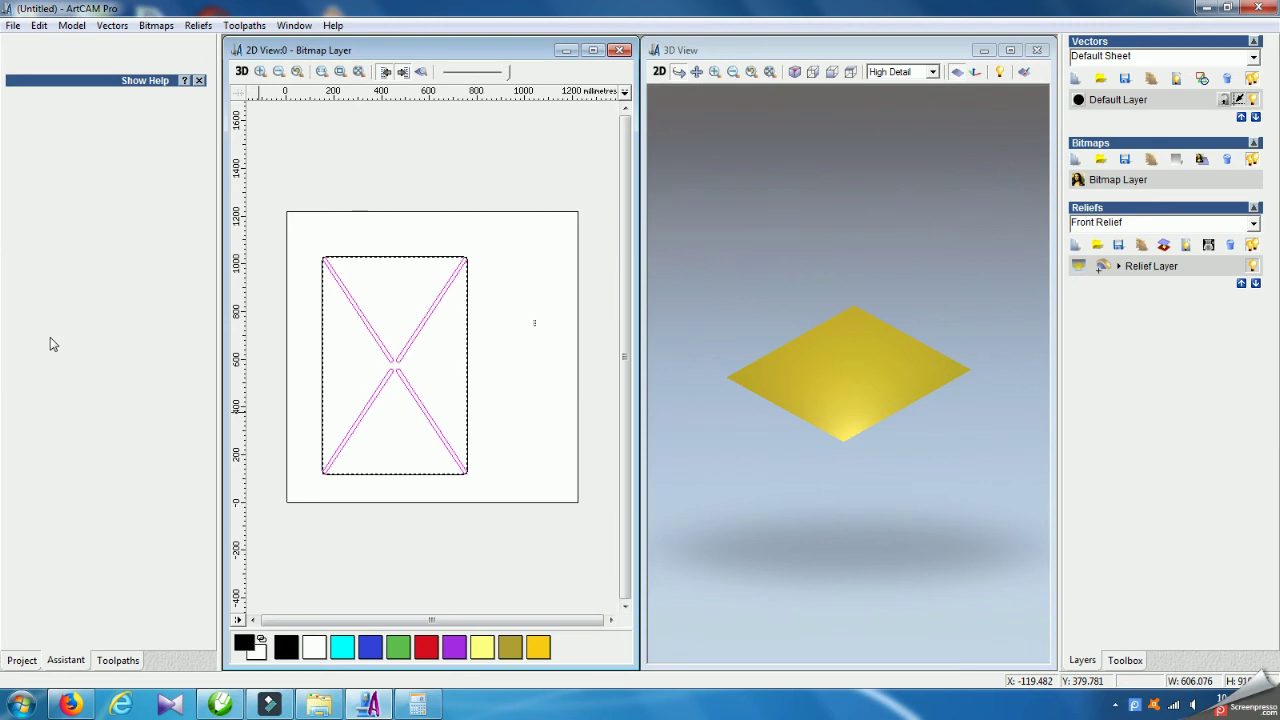
pyautogui.doubleClick(153, 118)
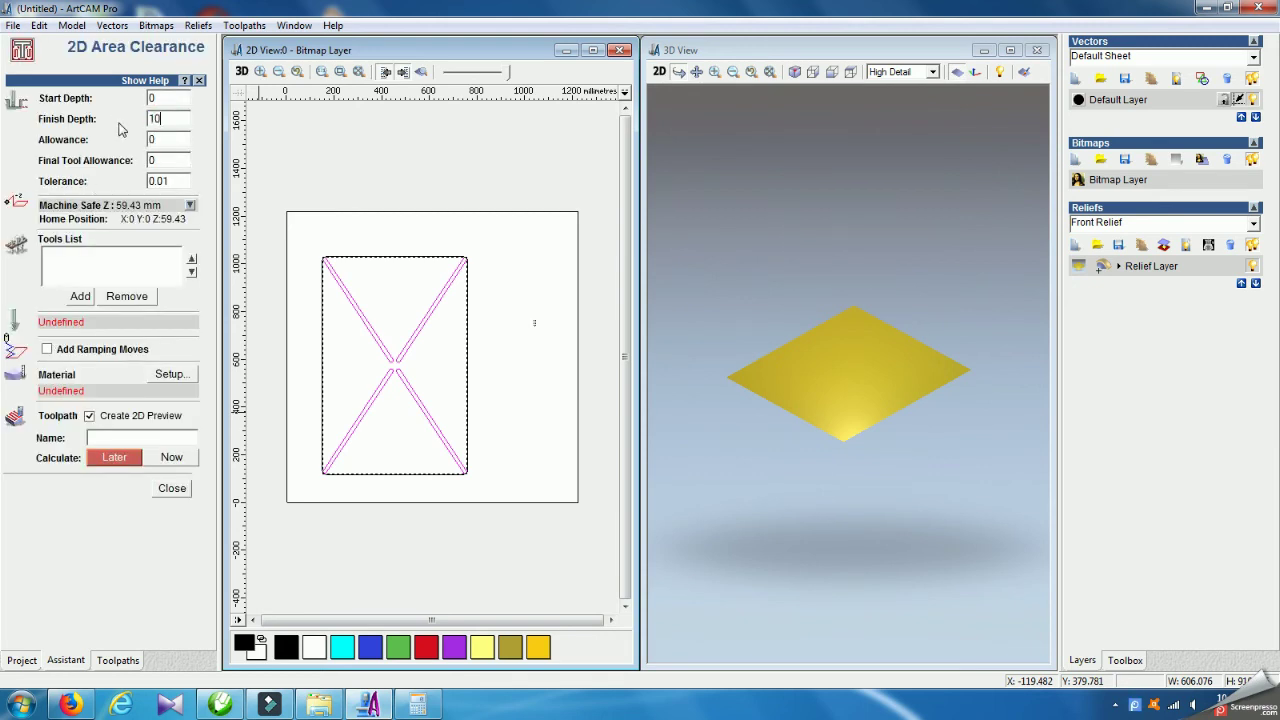
# - Set the End Mill 12 mm's stepdown to 10 mm and assign it to the area clearance toolpath
pyautogui.click(80, 298)
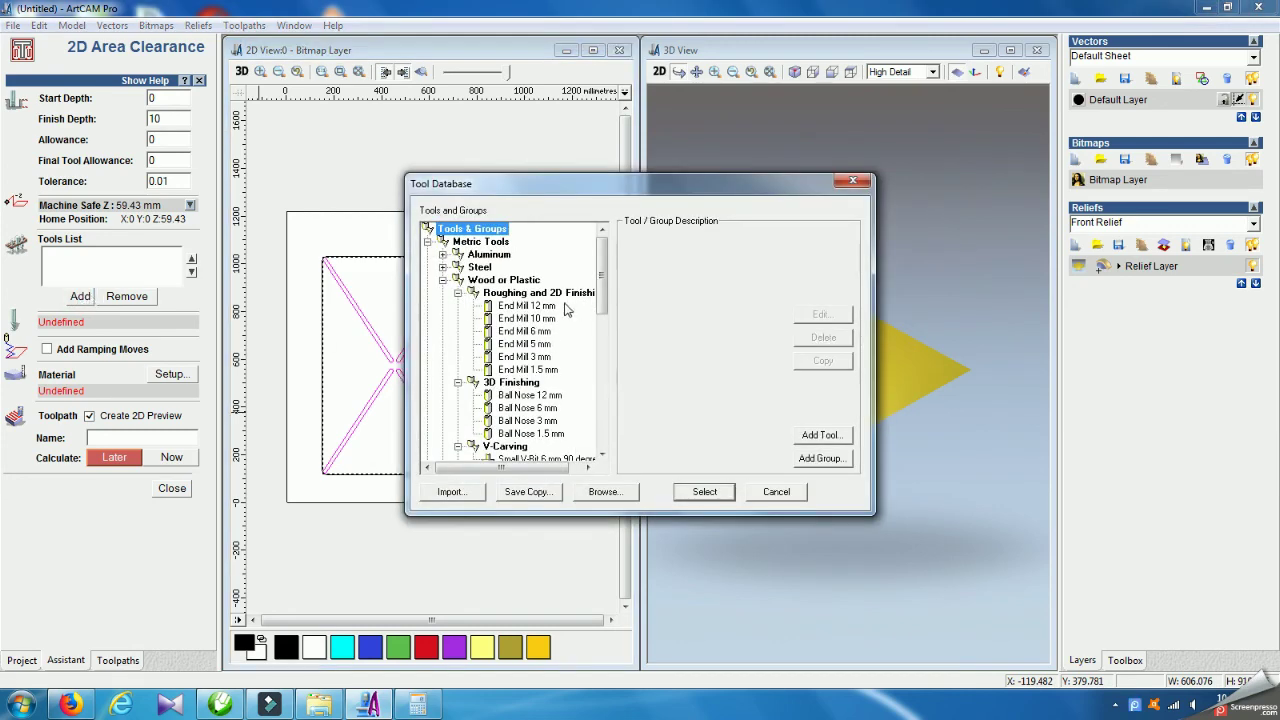
pyautogui.click(527, 306)
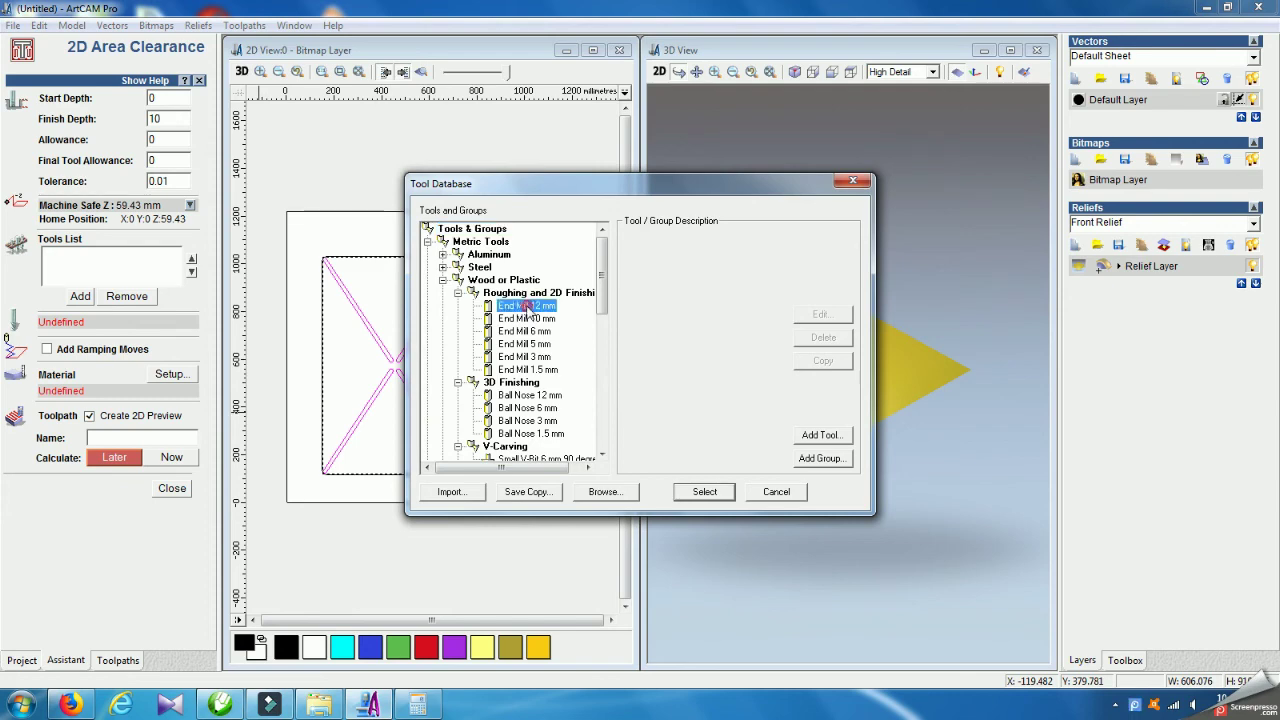
pyautogui.click(821, 315)
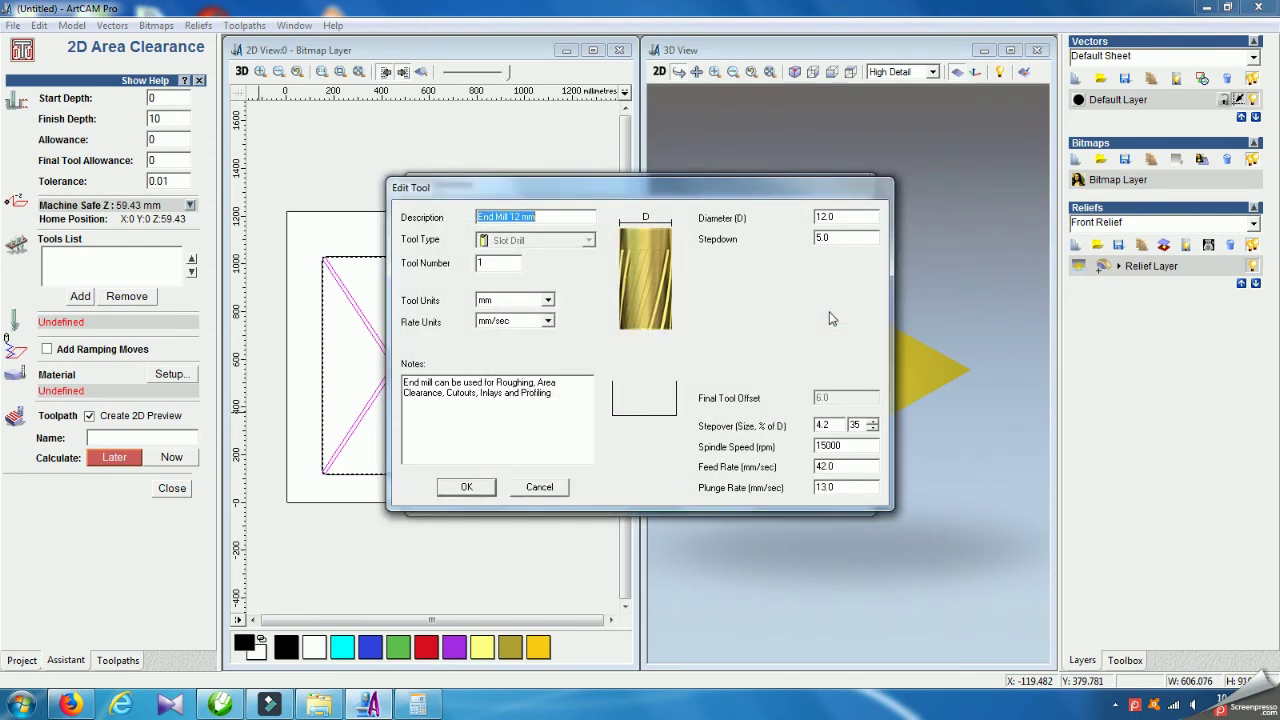
pyautogui.moveTo(720, 187); pyautogui.dragTo(801, 192)
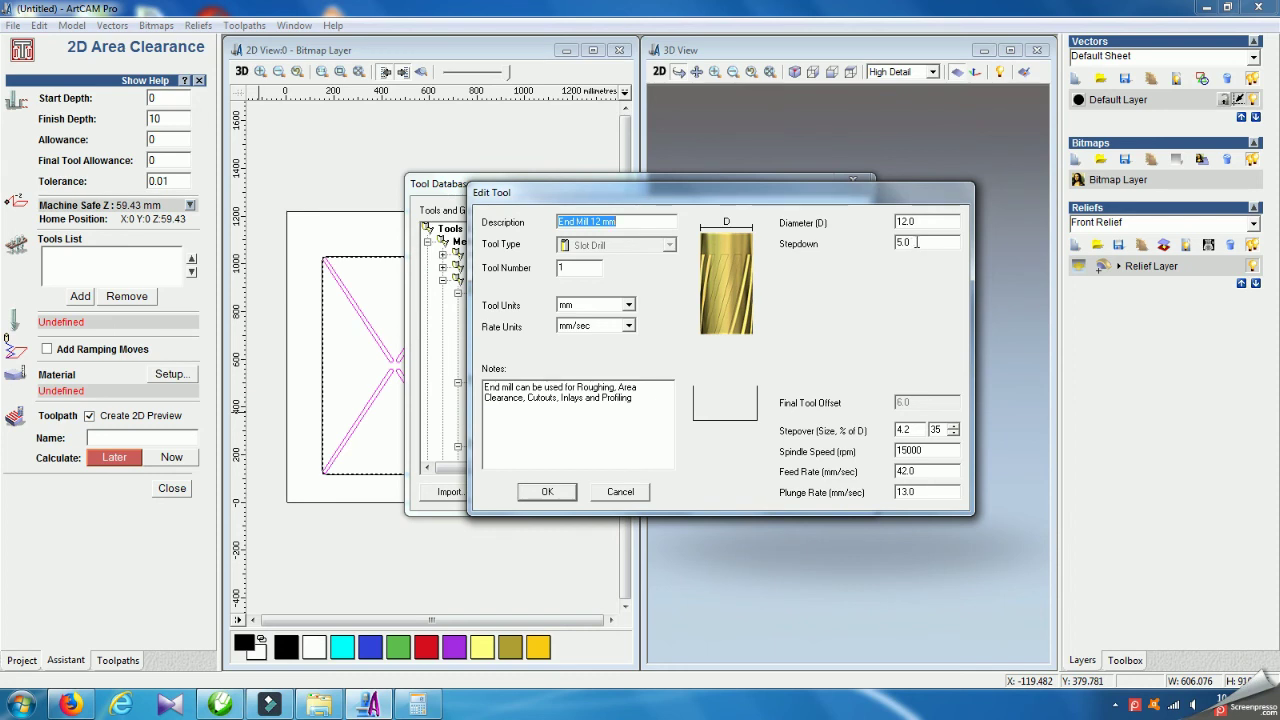
pyautogui.doubleClick(917, 242)
pyautogui.write('10')
pyautogui.click(548, 492)
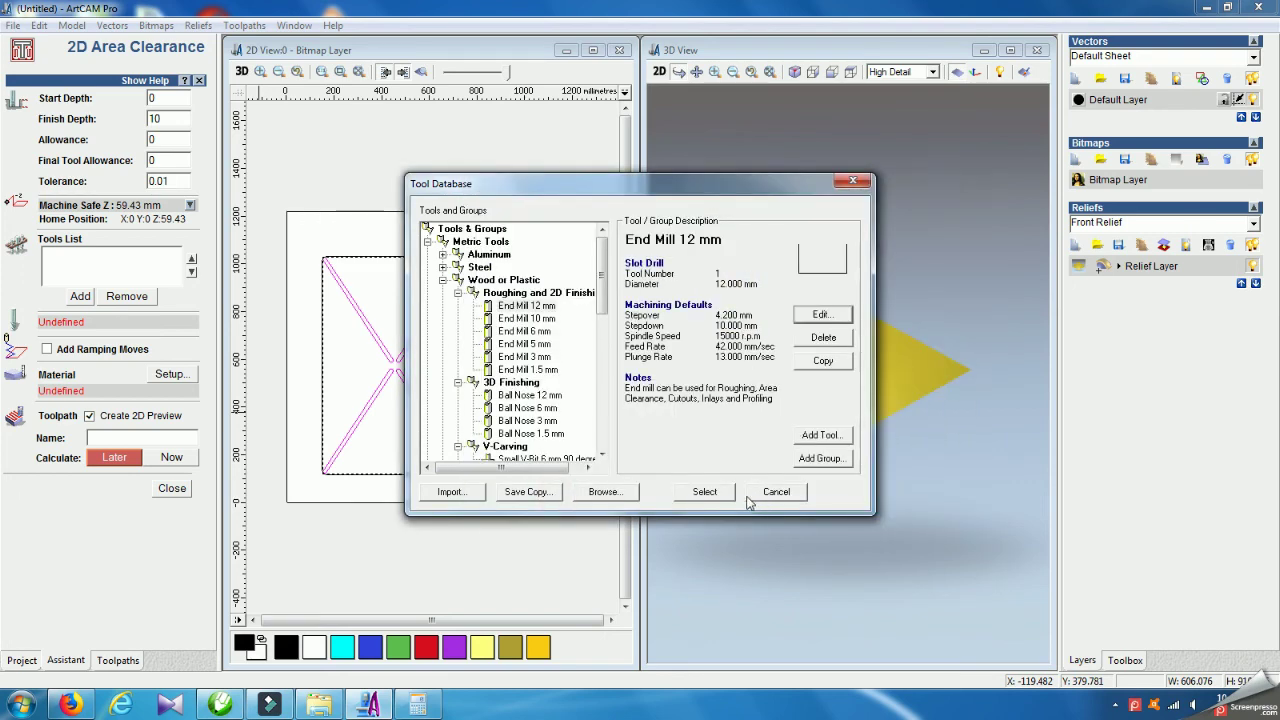
pyautogui.click(725, 496)
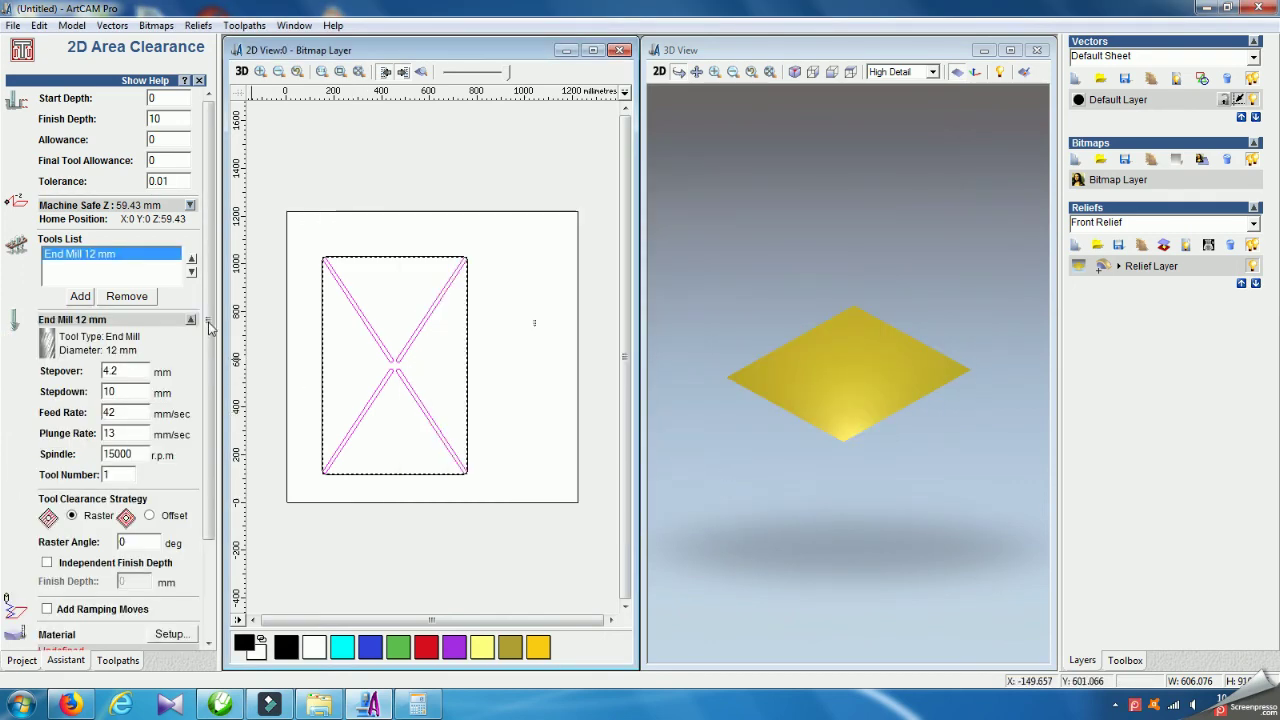
# - Confirm the material setup at 25 mm thickness and calculate the area clearance toolpath of the diagonal slots
pyautogui.scroll(-3, 180, 500)
pyautogui.click(186, 515)
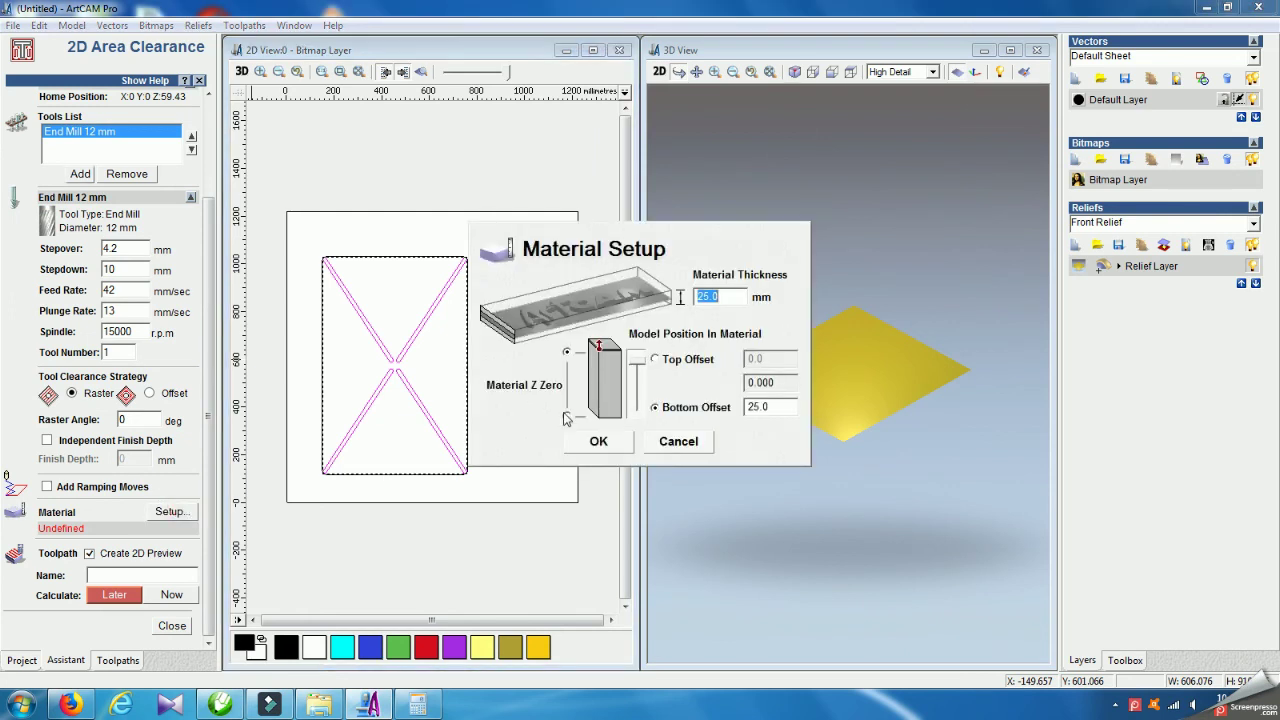
pyautogui.click(600, 442)
pyautogui.click(172, 595)
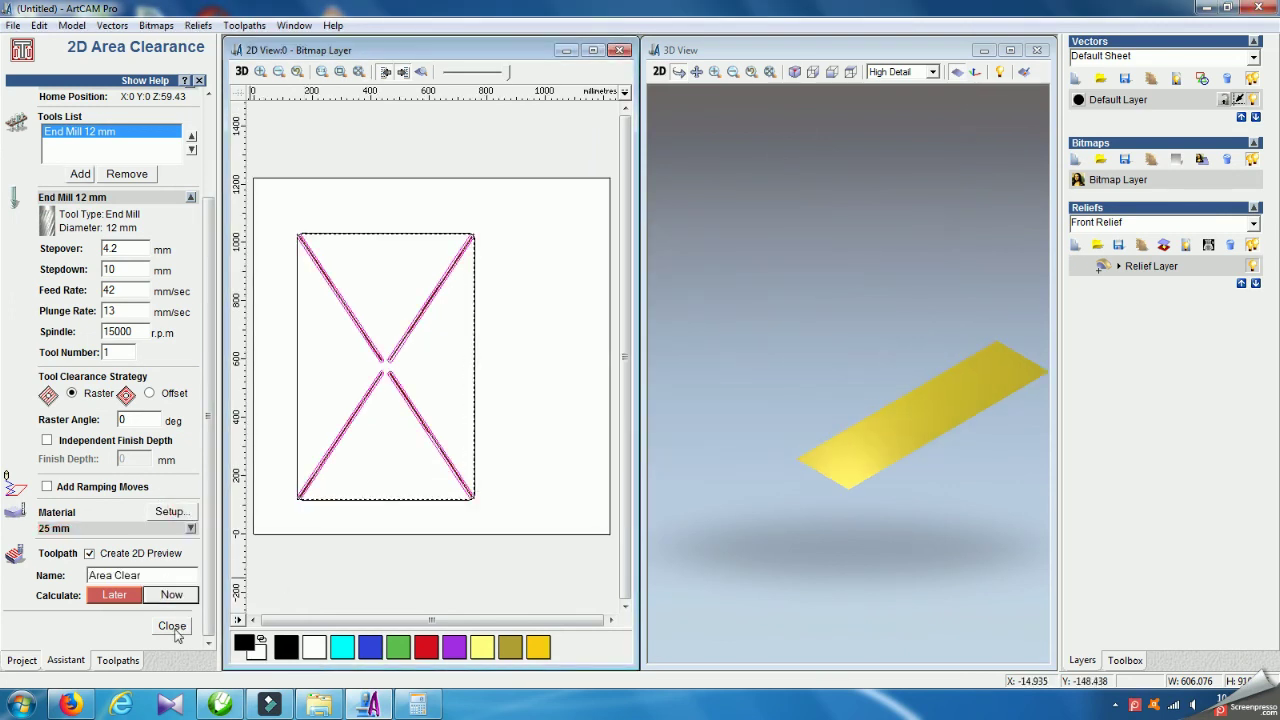
# - Simulate the End Mill 12 mm area clearance toolpath of the diagonal slots and inspect the cut in 3D
pyautogui.click(171, 626)
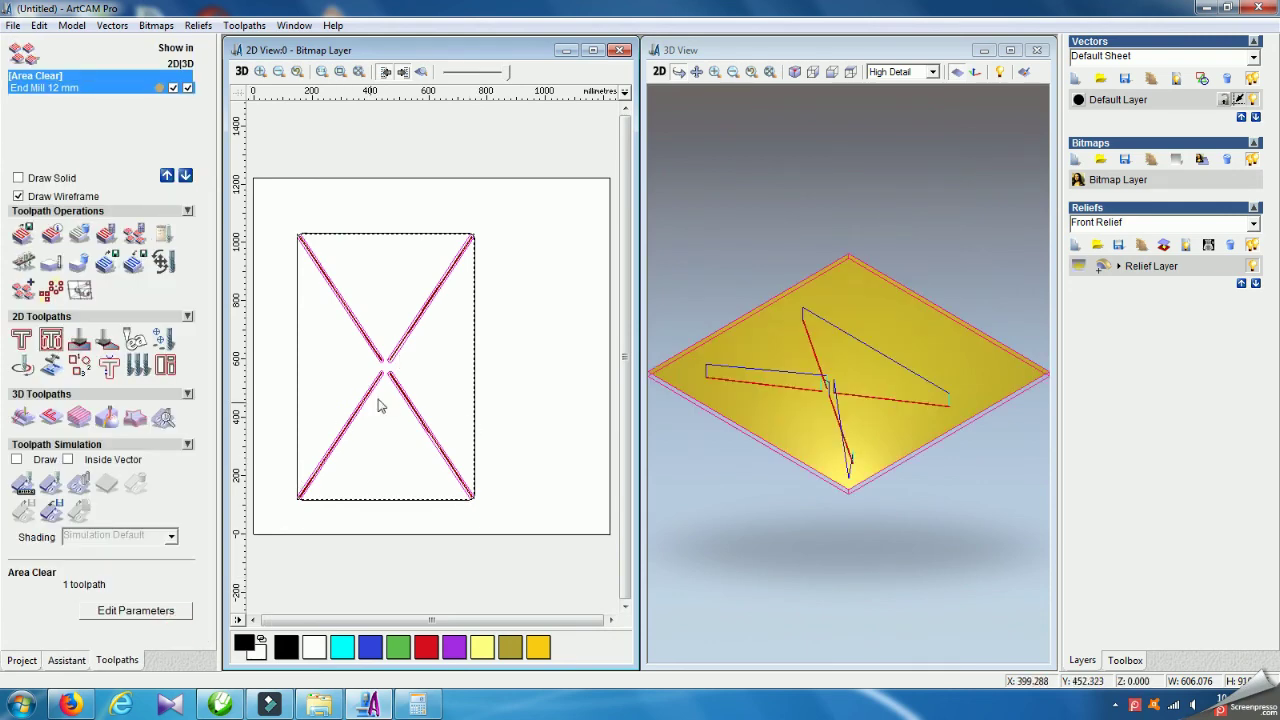
pyautogui.click(530, 372)
pyautogui.scroll(3, 431, 380)
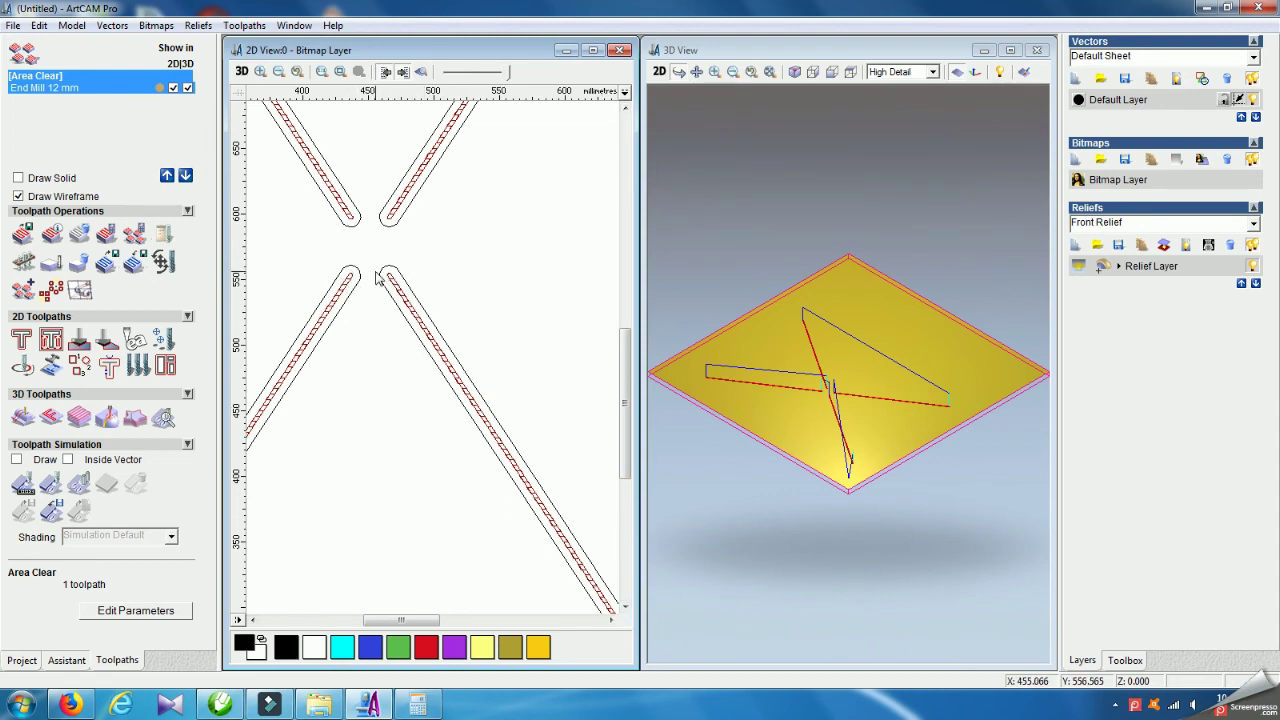
pyautogui.click(22, 484)
pyautogui.click(597, 472)
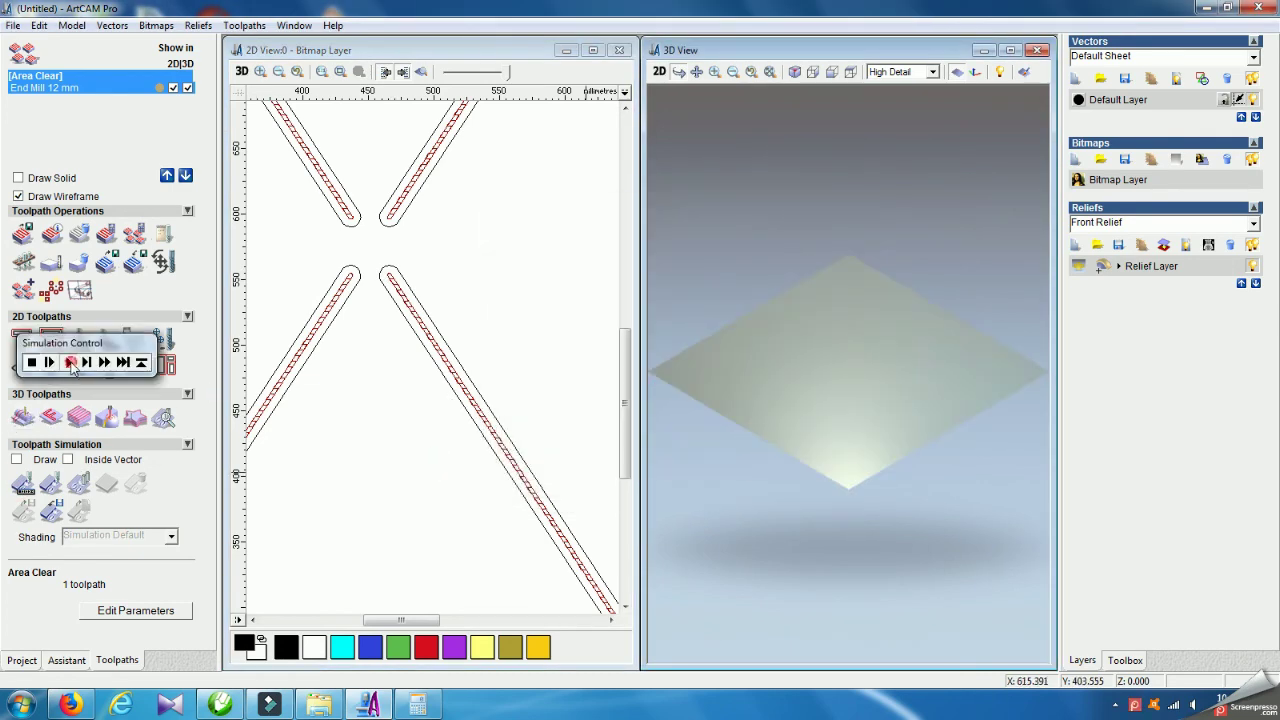
pyautogui.click(68, 364)
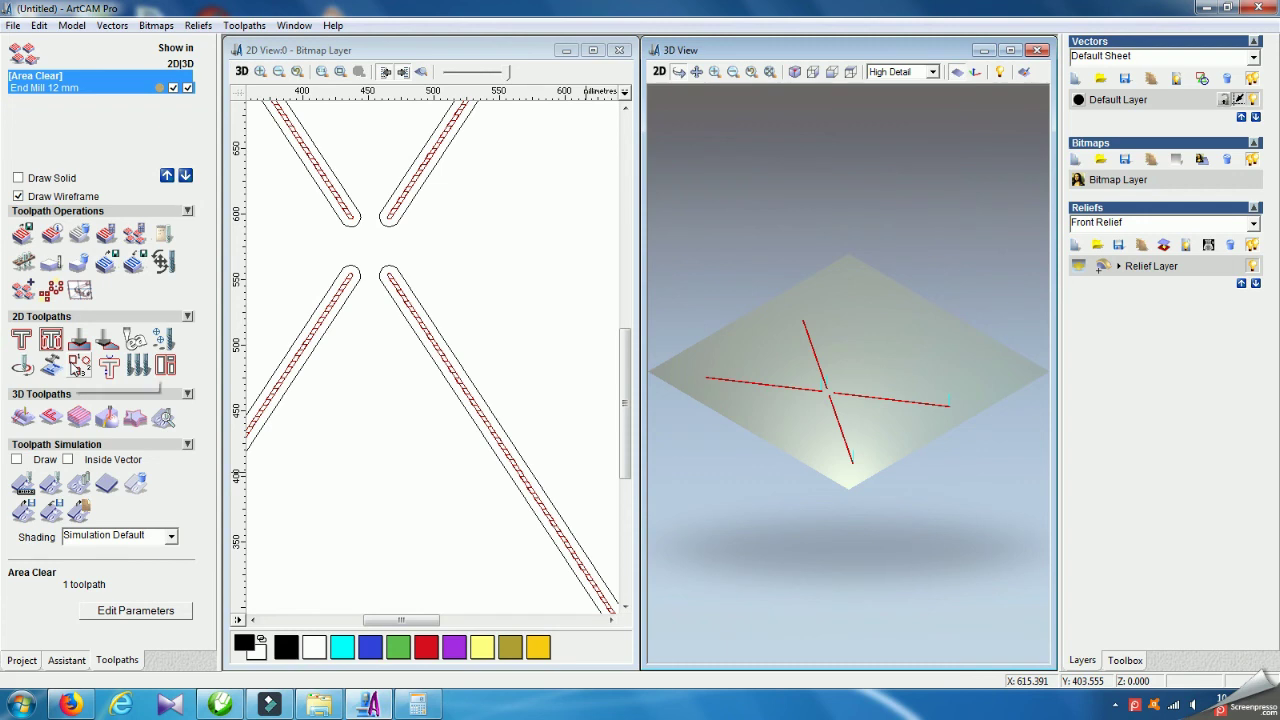
pyautogui.click(77, 366)
pyautogui.moveTo(894, 420); pyautogui.dragTo(837, 532)
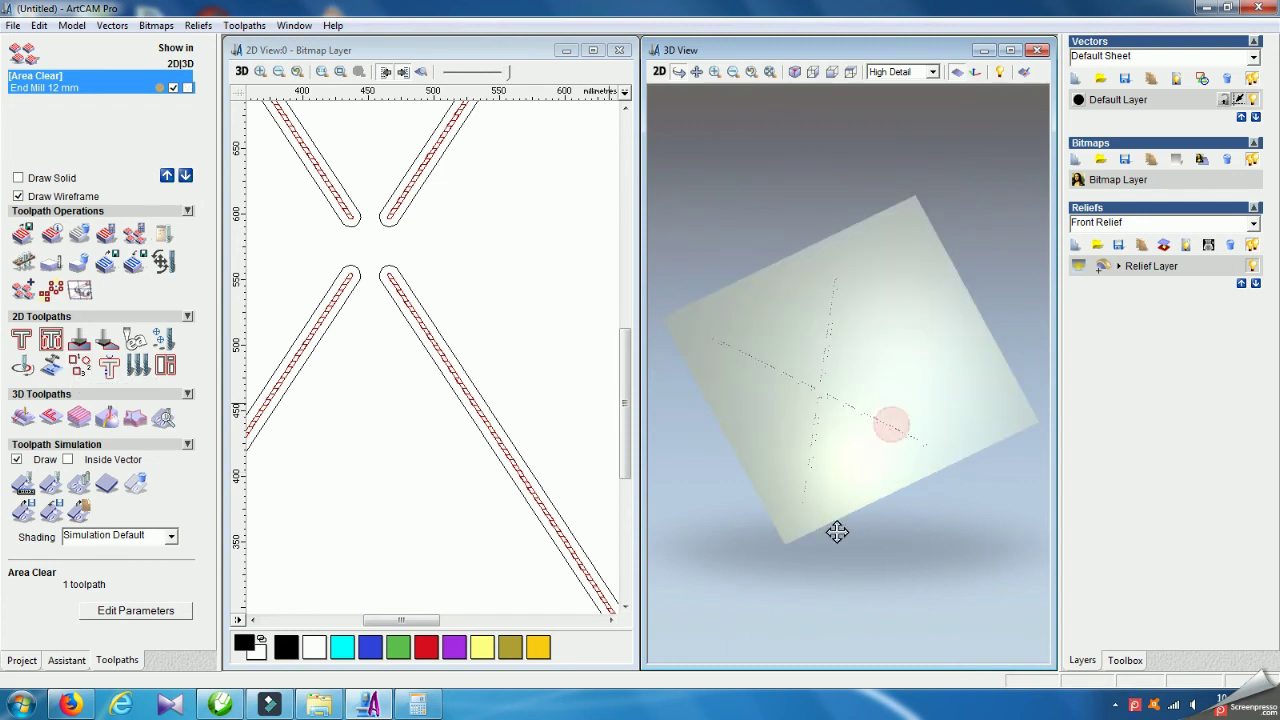
pyautogui.scroll(10, 835, 450)
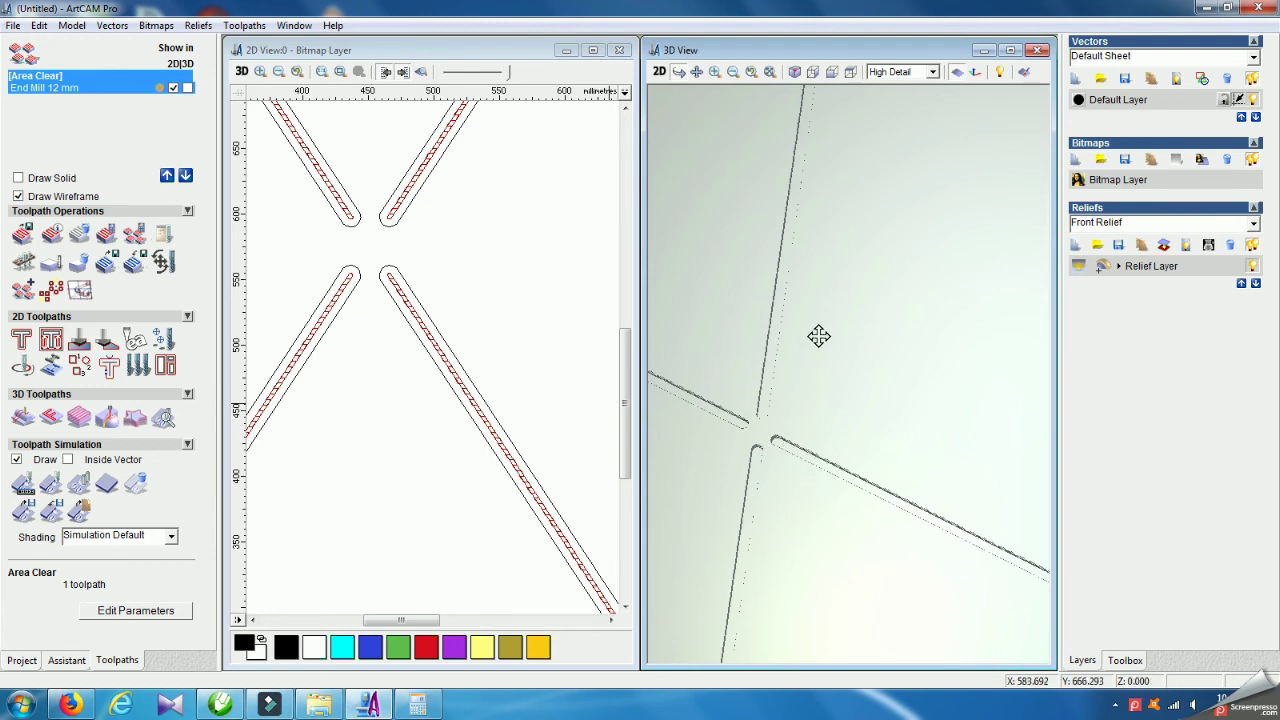
# - Reopen the diagonal slots' area clearance toolpath for editing and remove the End Mill 12 mm from its tools
pyautogui.scroll(-4, 406, 417)
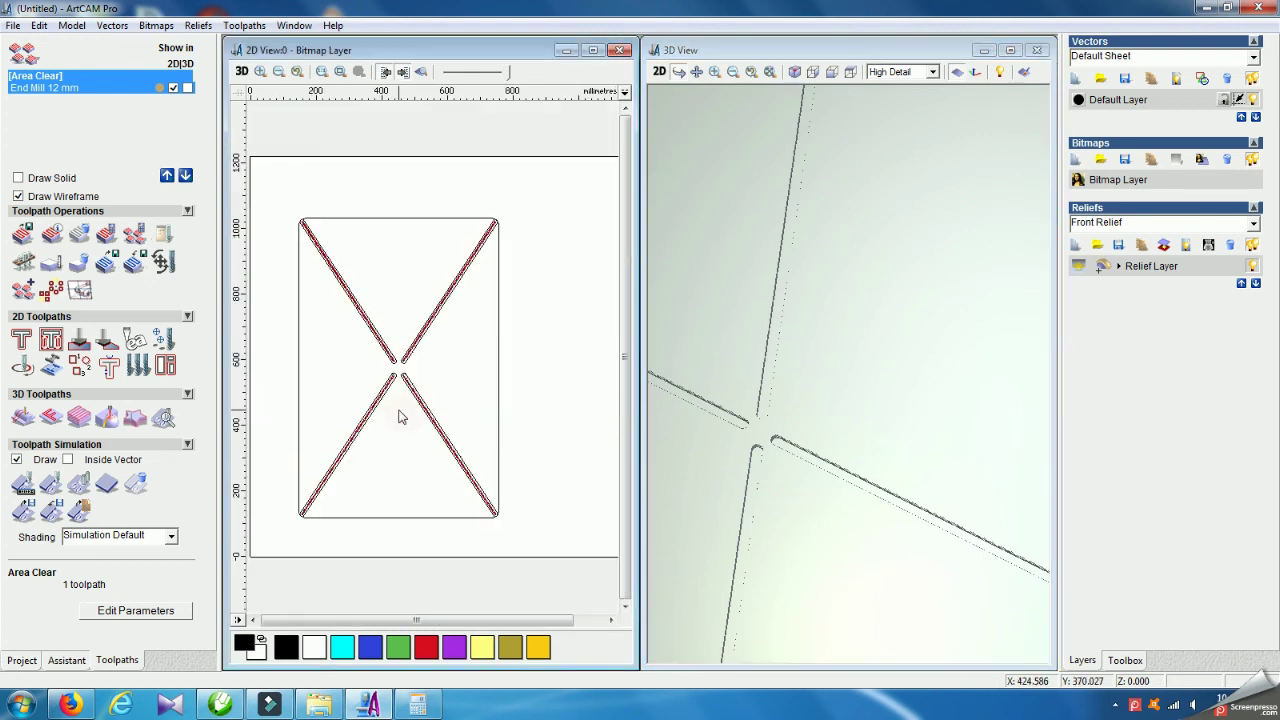
pyautogui.click(499, 404)
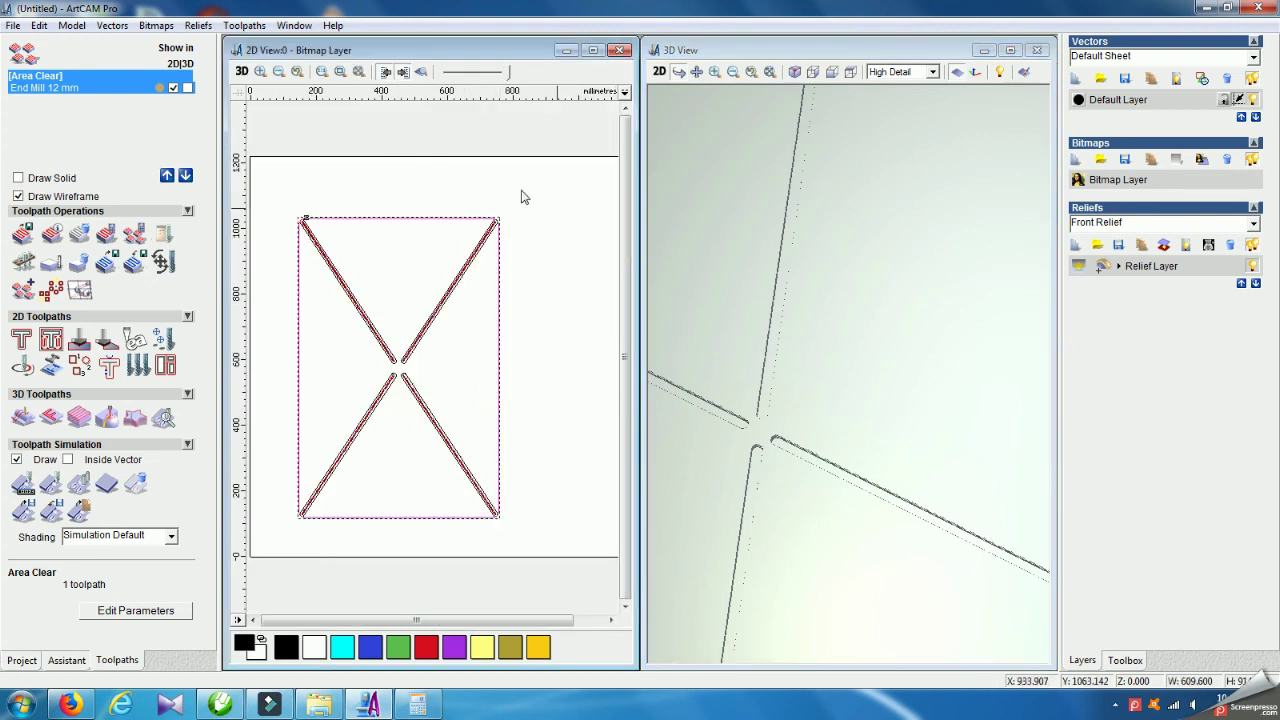
pyautogui.click(562, 288)
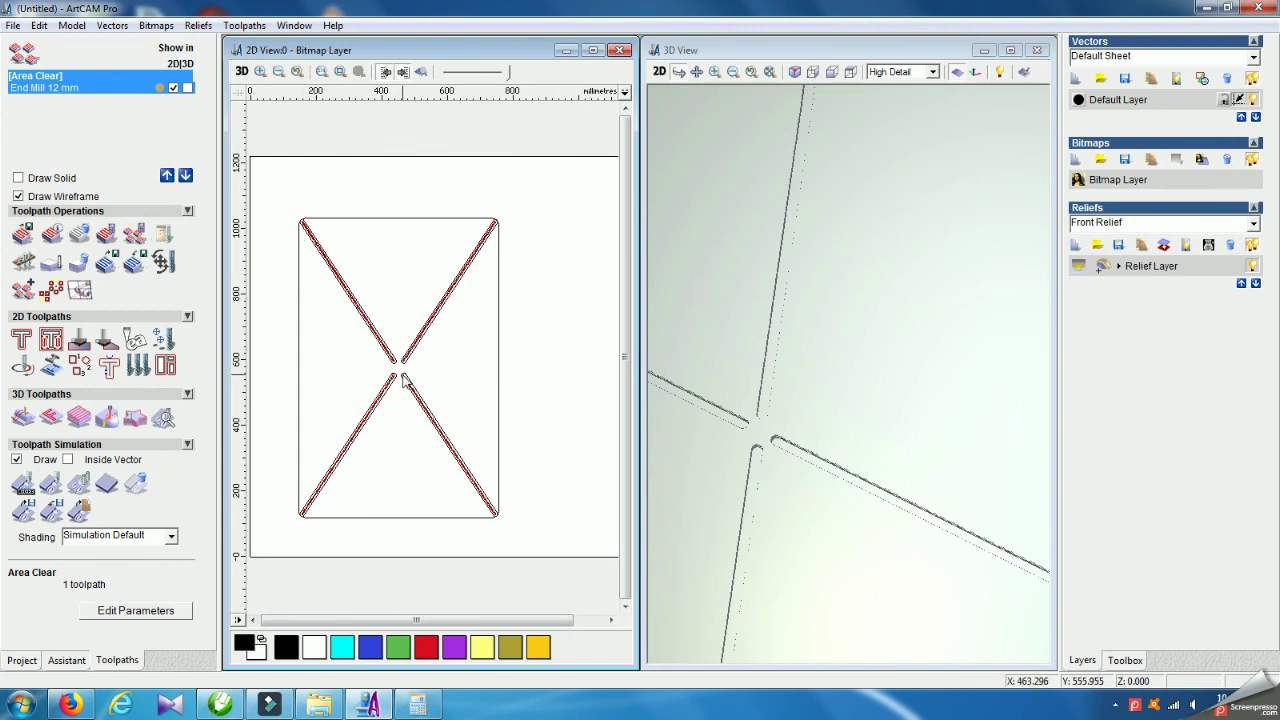
pyautogui.doubleClick(95, 86)
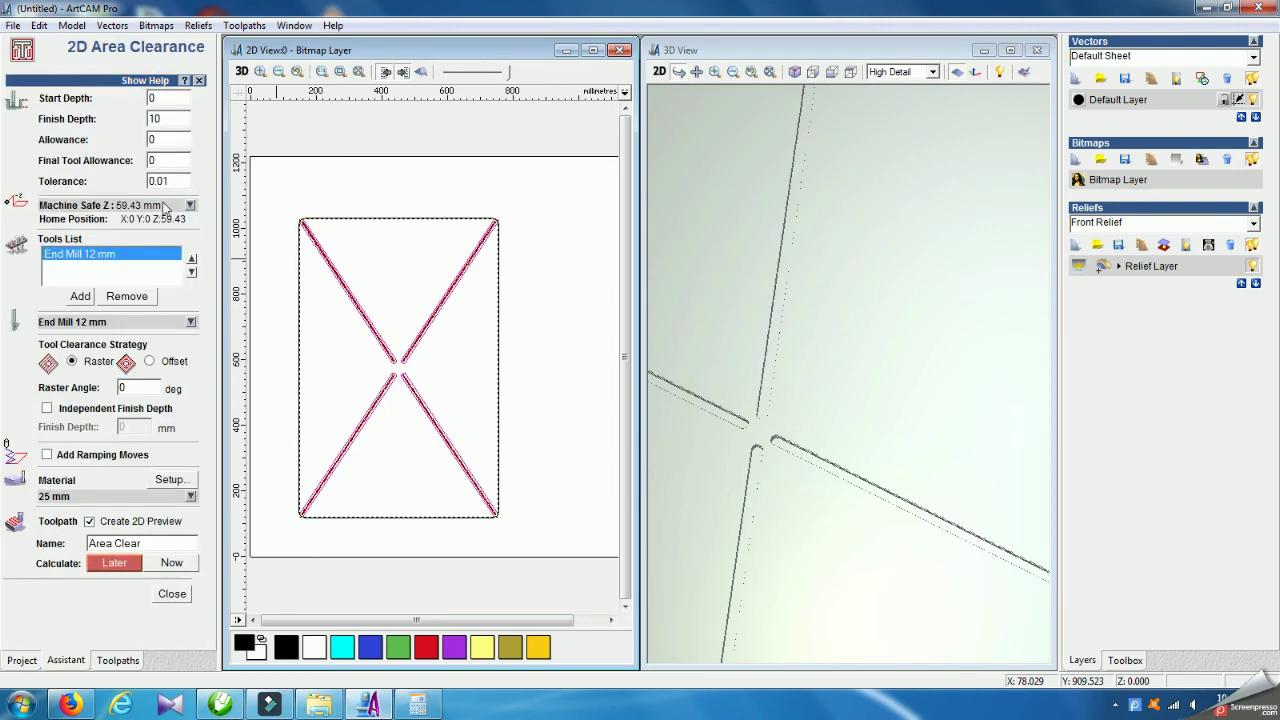
pyautogui.click(127, 296)
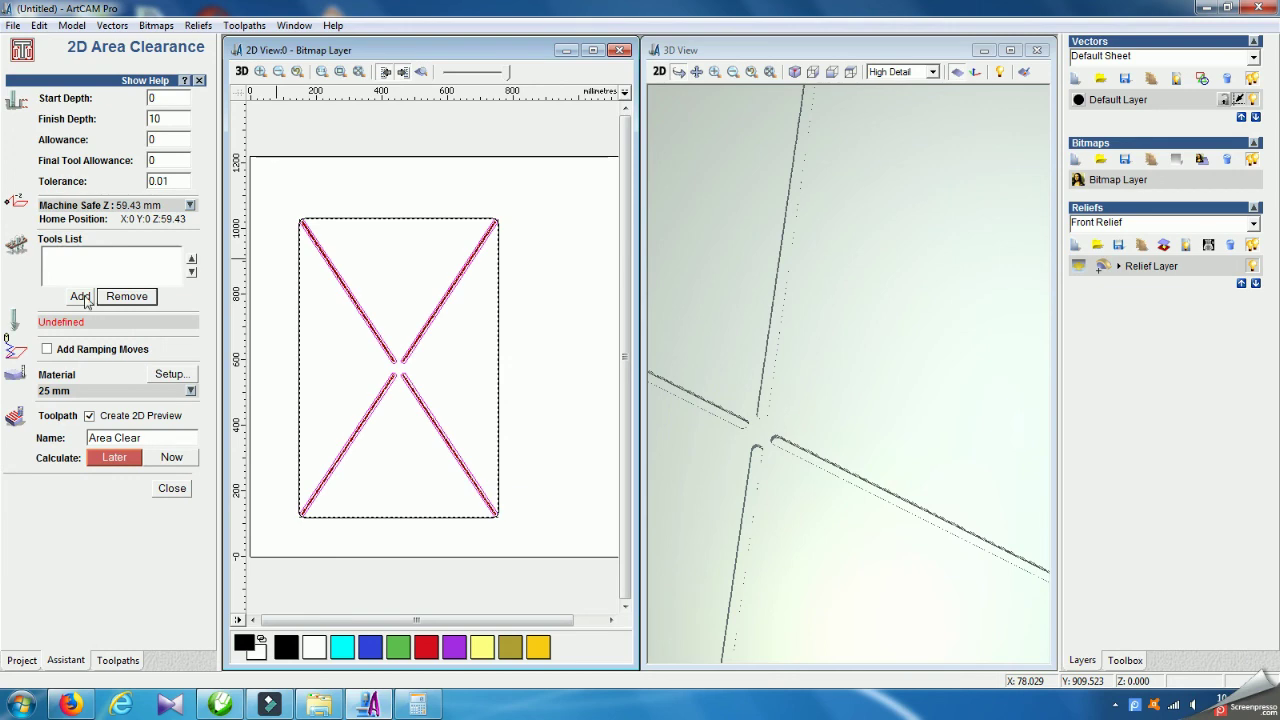
# - Set the End Mill 6 mm's stepdown to 5 mm and assign it to the area clearance toolpath
pyautogui.click(81, 296)
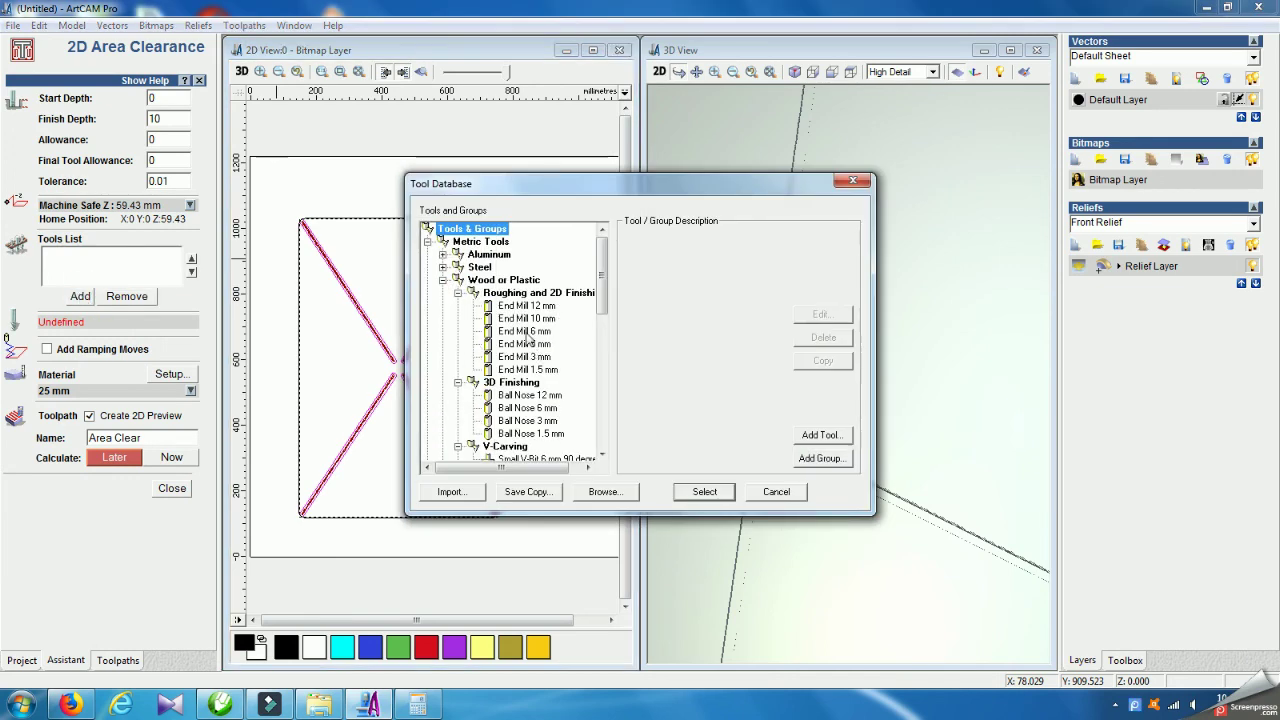
pyautogui.click(526, 333)
pyautogui.click(836, 314)
pyautogui.doubleClick(849, 240)
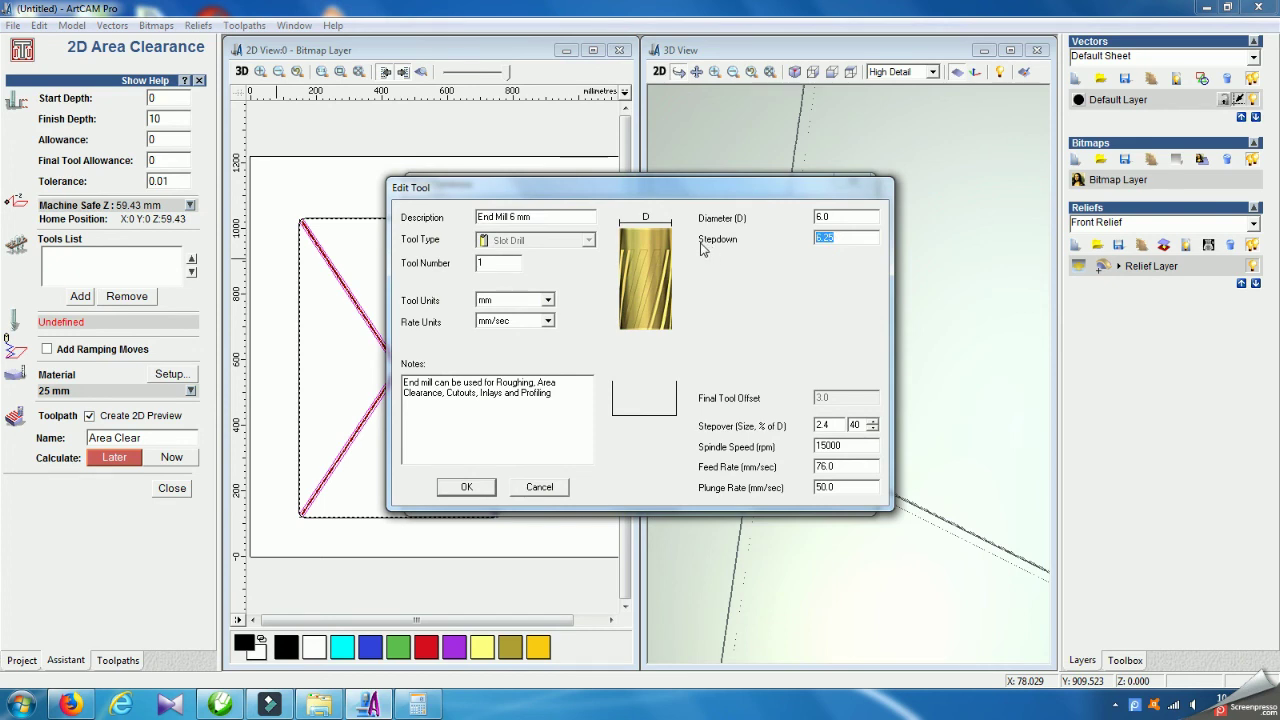
pyautogui.write('5')
pyautogui.click(470, 487)
pyautogui.click(702, 491)
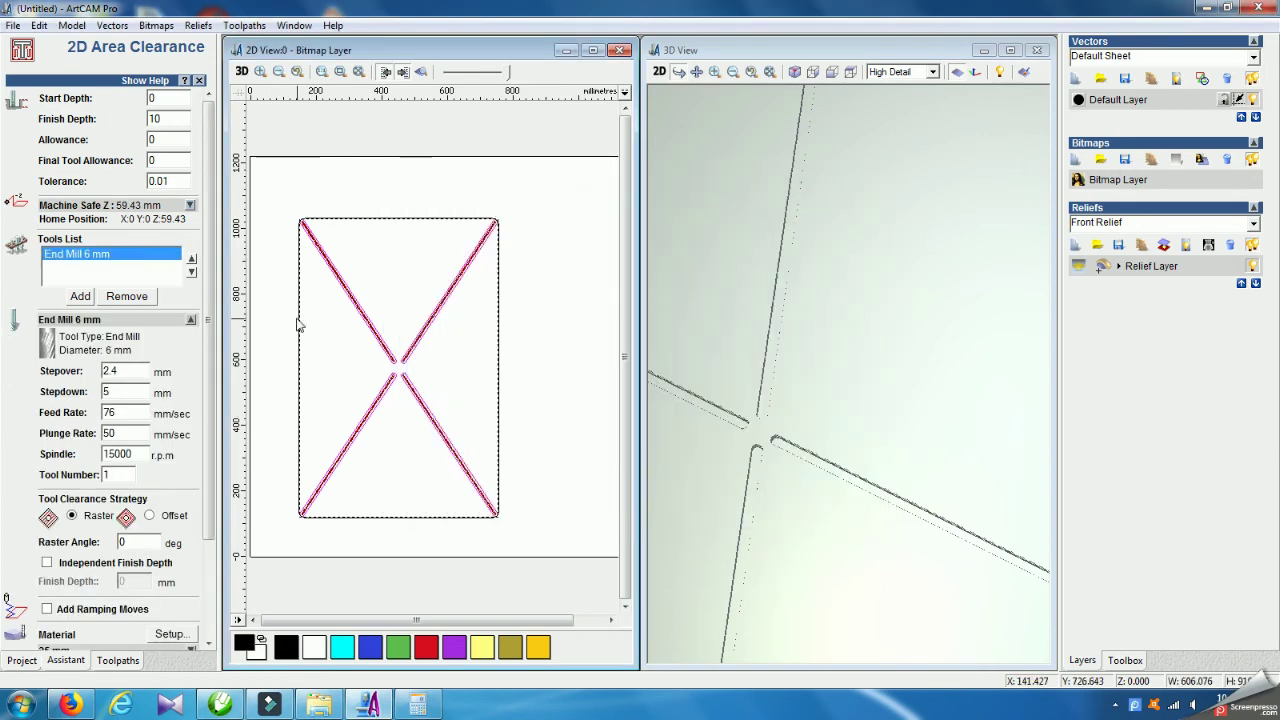
# - Recalculate the diagonal slots' area clearance toolpath with the End Mill 6 mm
pyautogui.moveTo(210, 395); pyautogui.dragTo(198, 551)
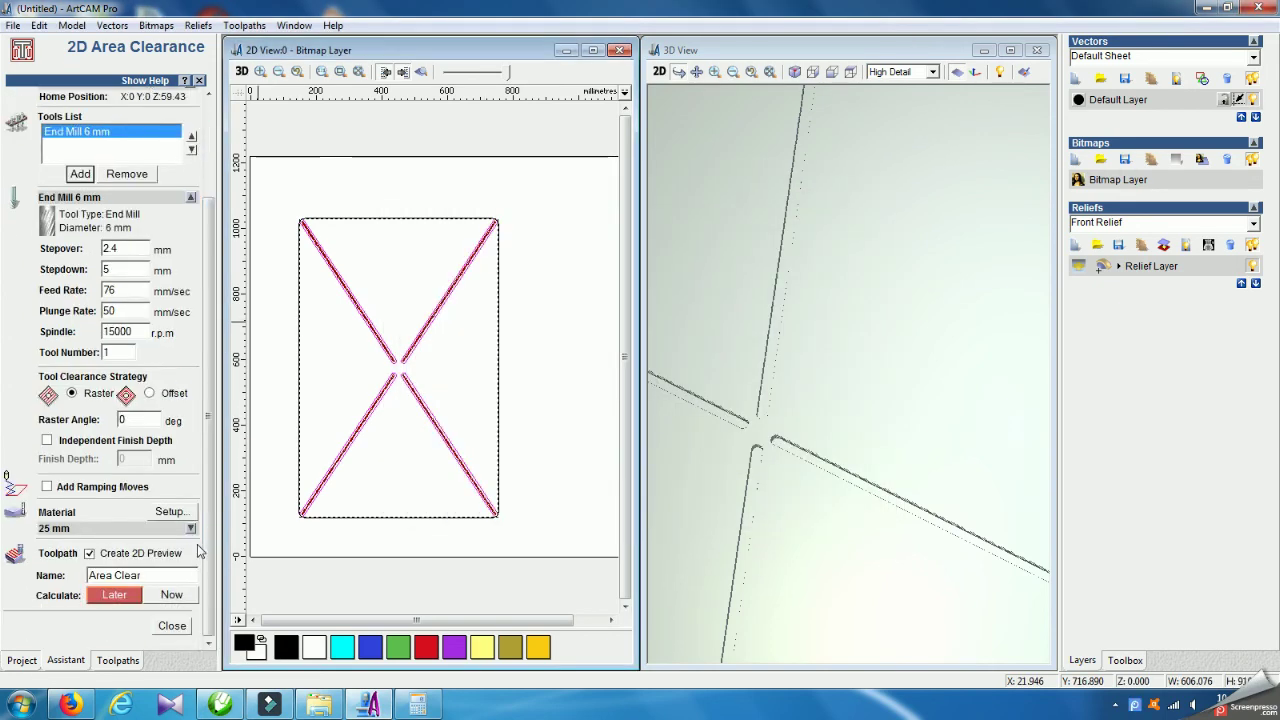
pyautogui.click(172, 596)
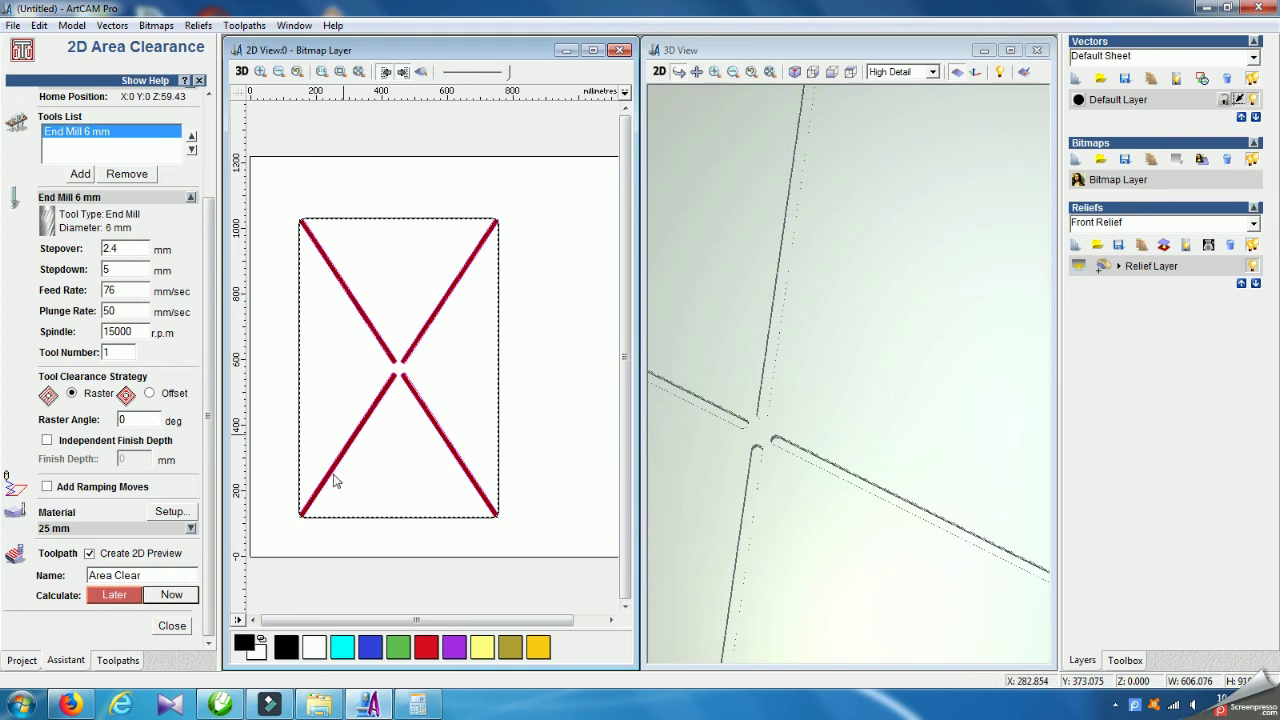
pyautogui.click(171, 627)
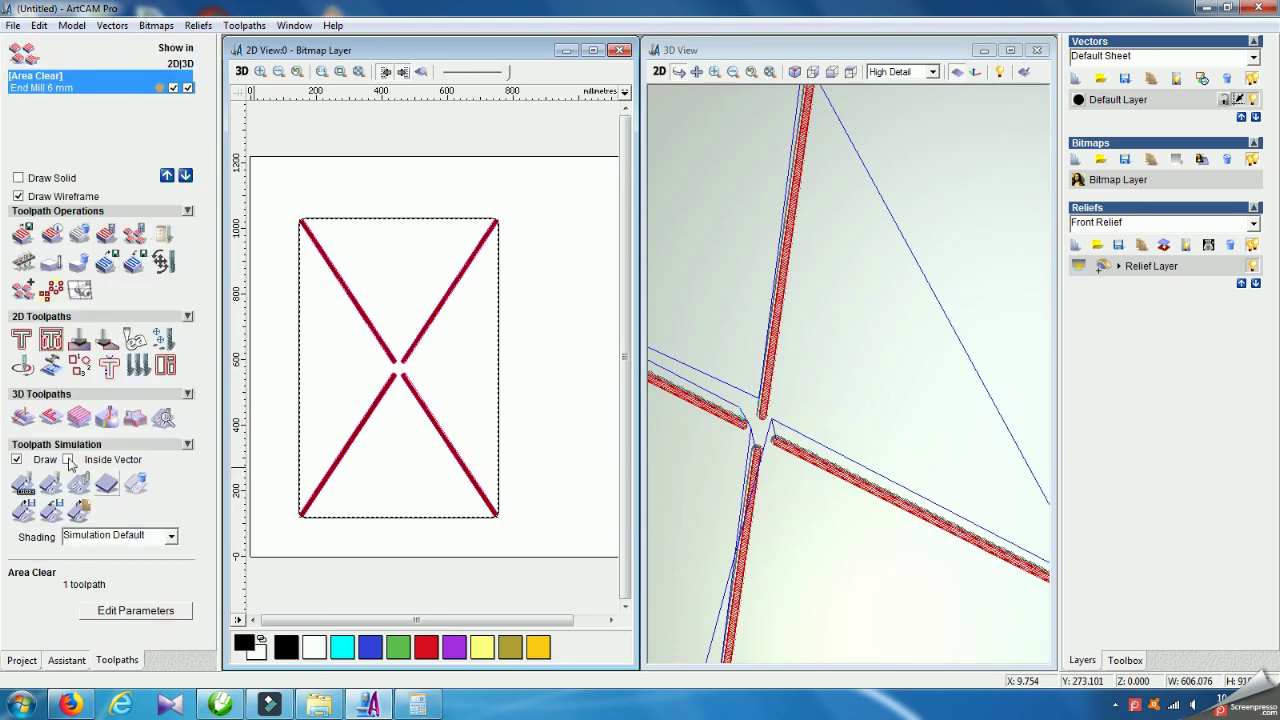
# - Simulate the End Mill 6 mm area clearance toolpath through to its end at maximum speed, and hide that toolpath in the 2D view
pyautogui.click(25, 487)
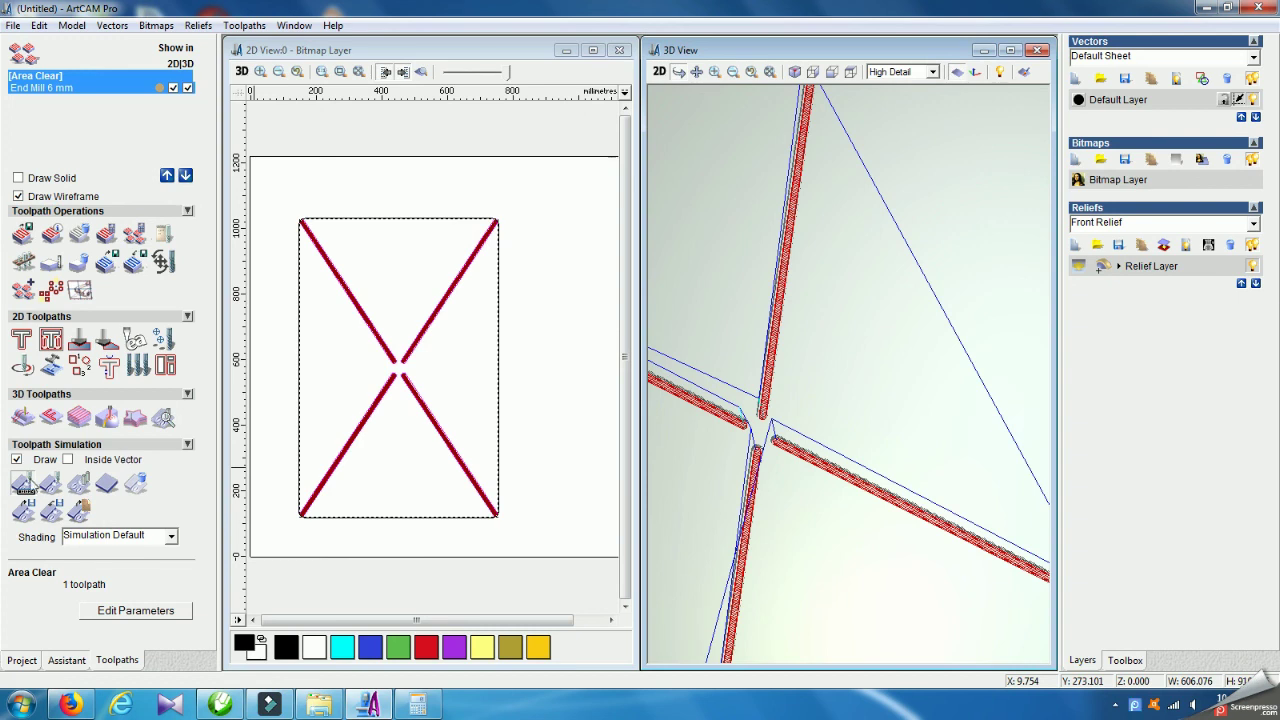
pyautogui.click(68, 364)
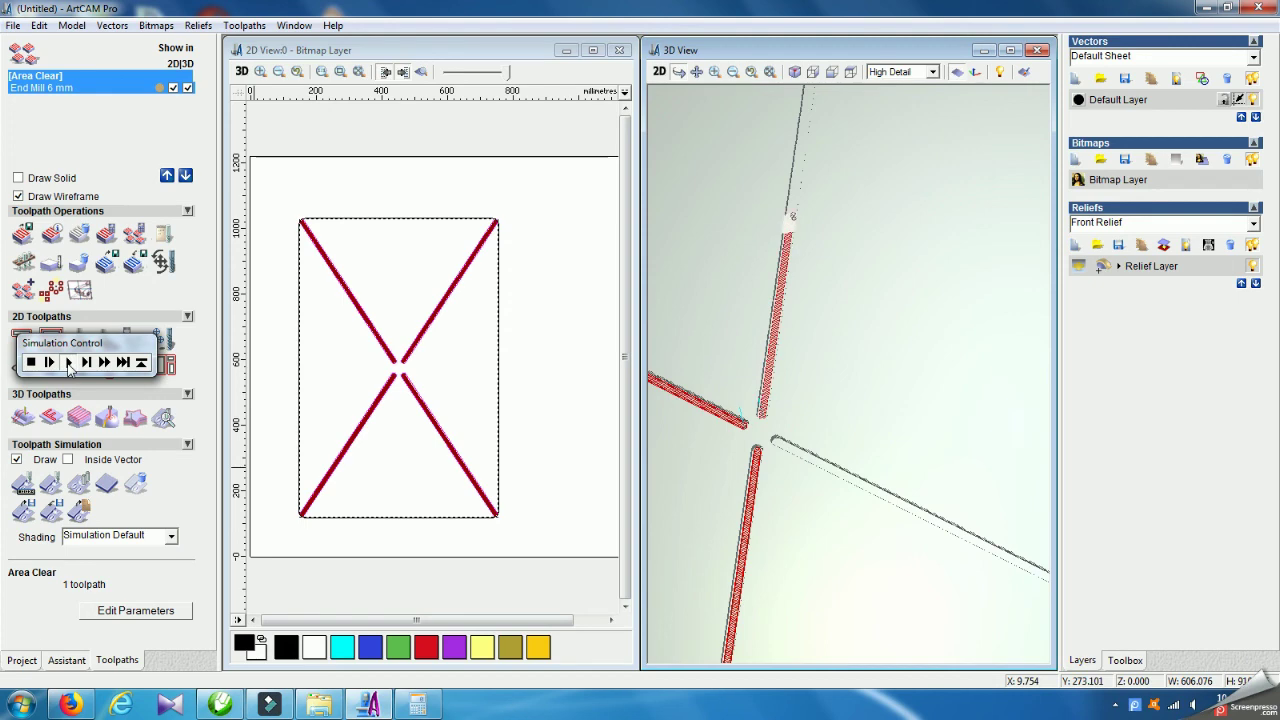
pyautogui.click(889, 289)
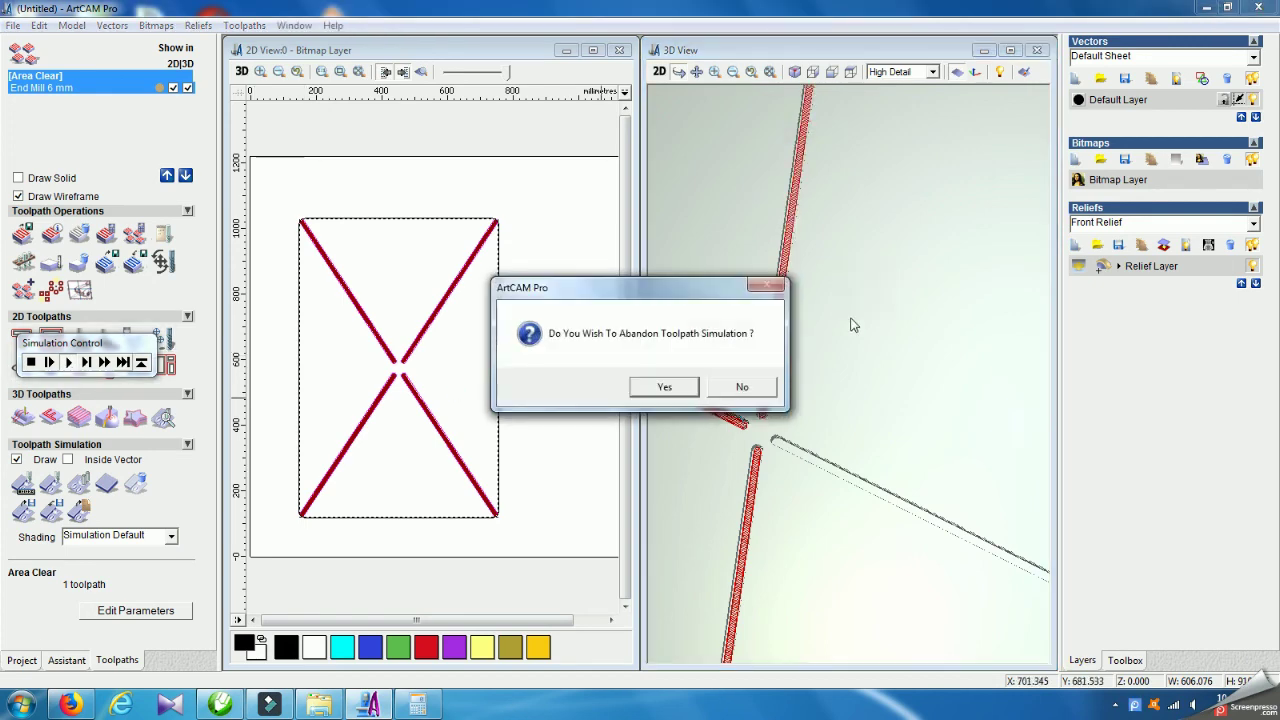
pyautogui.click(743, 388)
pyautogui.moveTo(811, 371); pyautogui.dragTo(832, 402)
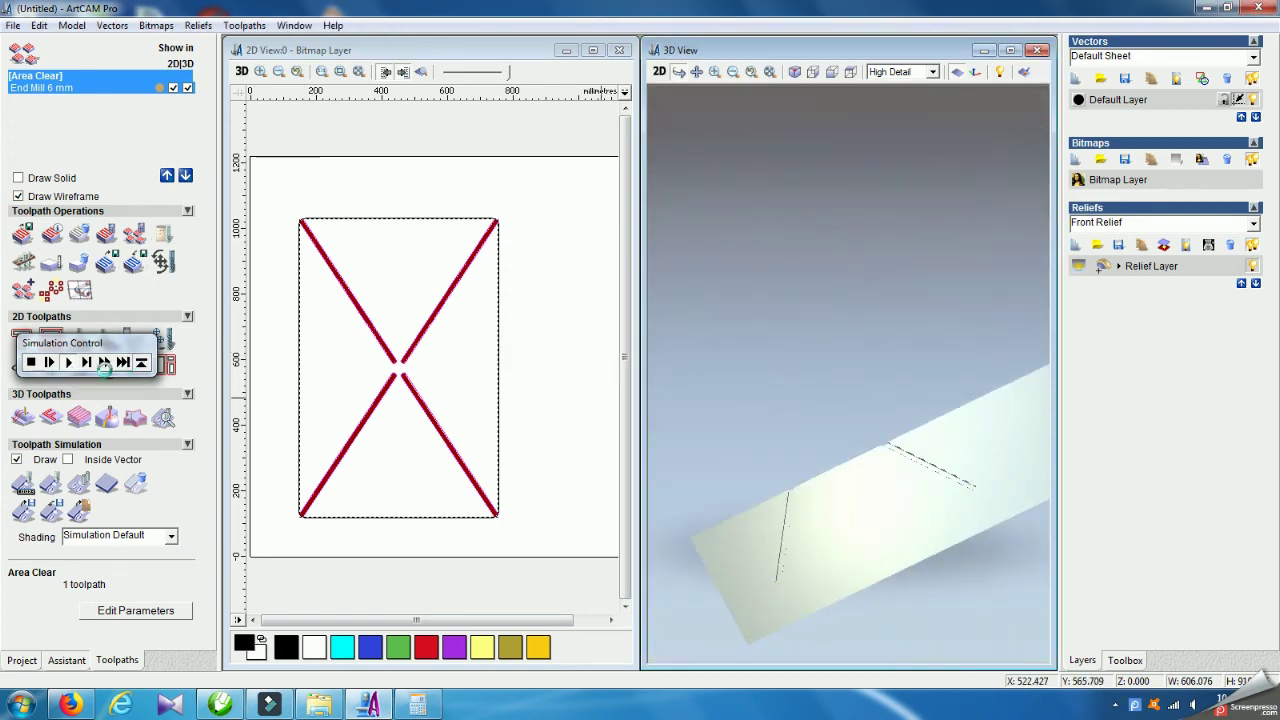
pyautogui.click(104, 362)
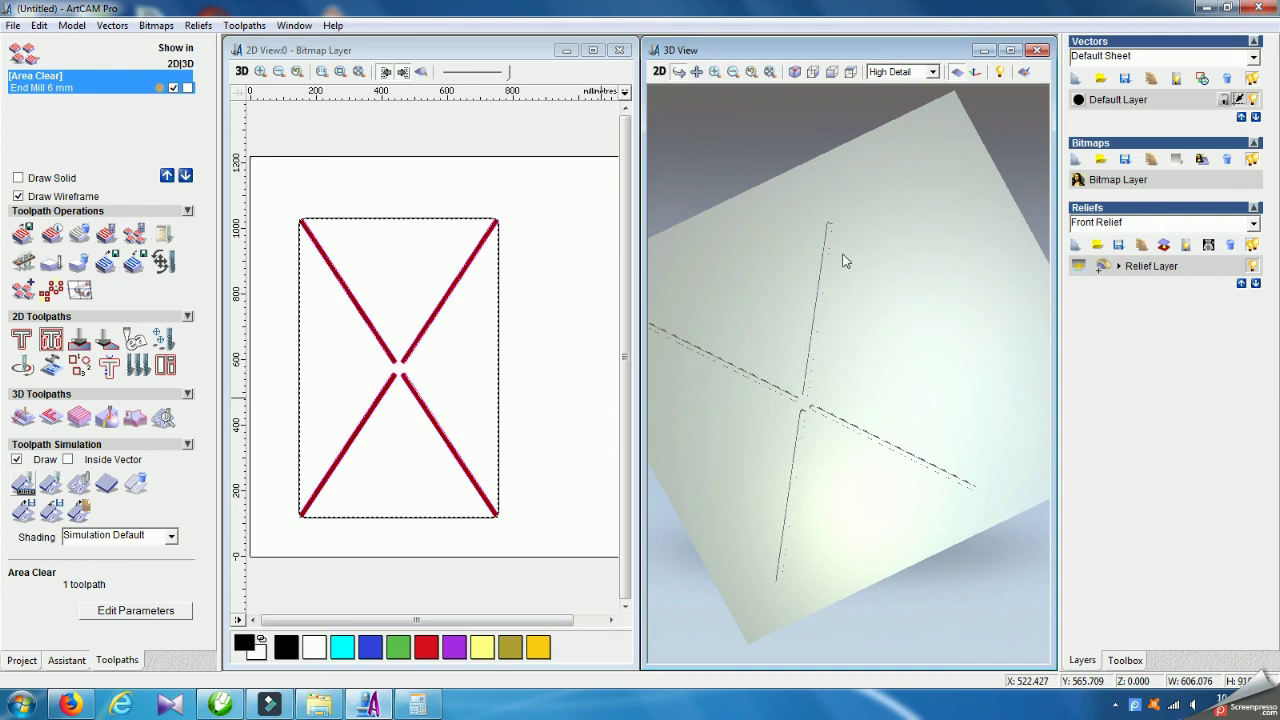
pyautogui.click(552, 312)
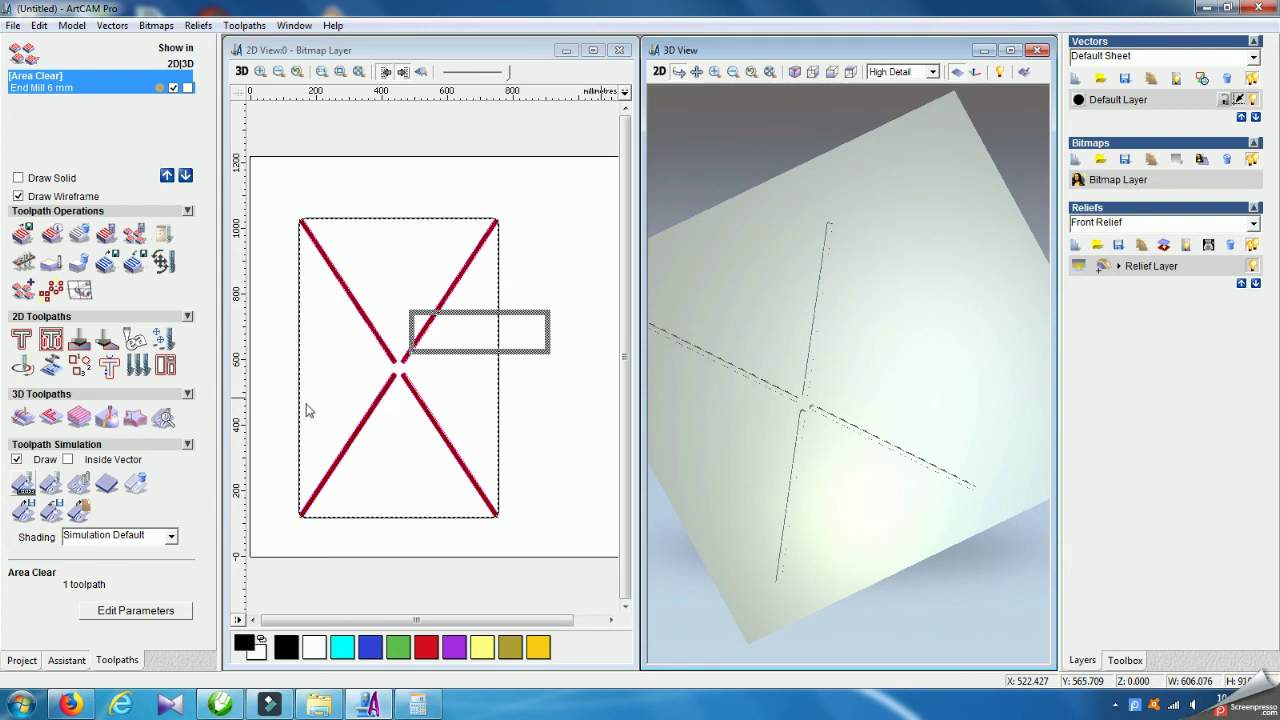
pyautogui.click(172, 91)
pyautogui.click(21, 344)
pyautogui.click(369, 705)
pyautogui.click(369, 705)
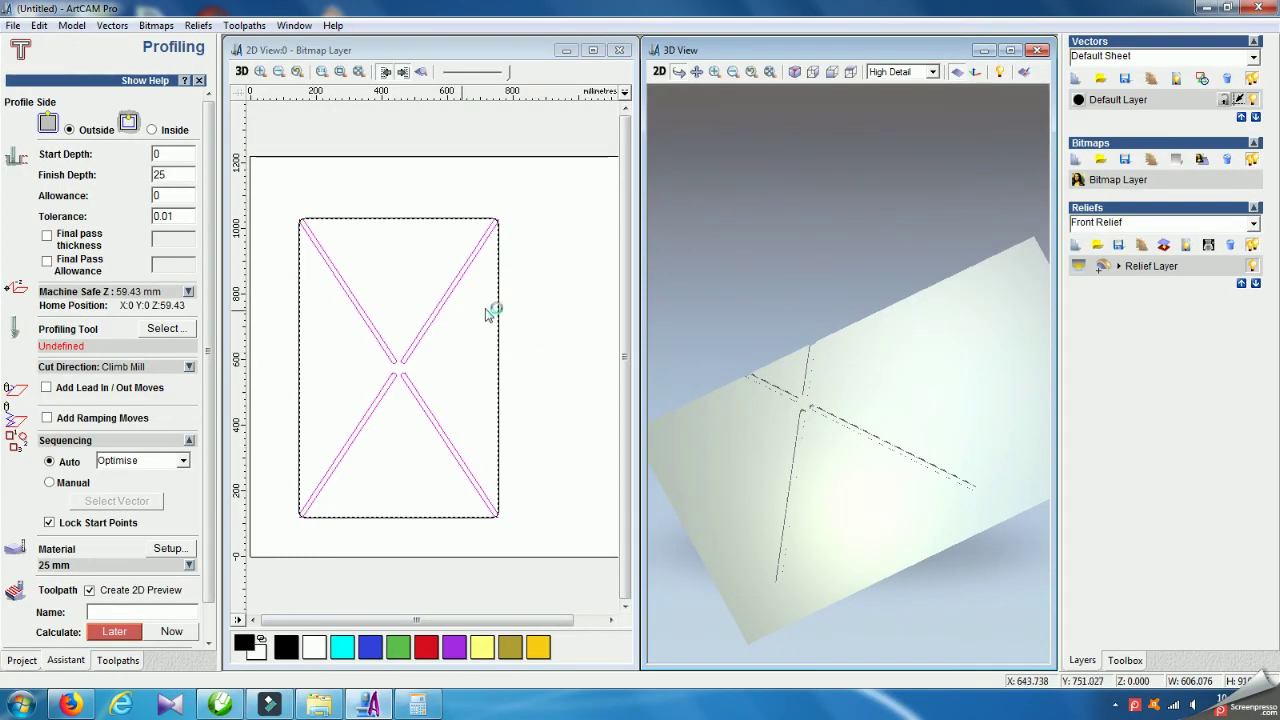
pyautogui.click(171, 631)
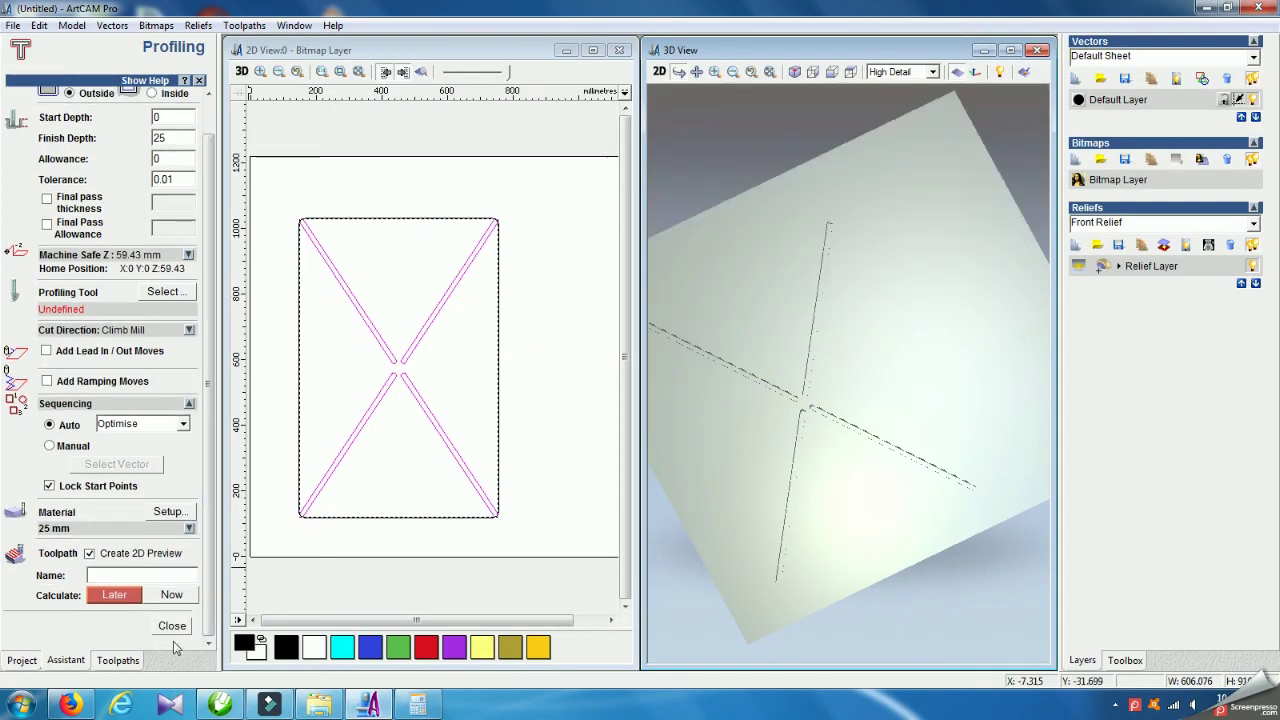
pyautogui.click(171, 623)
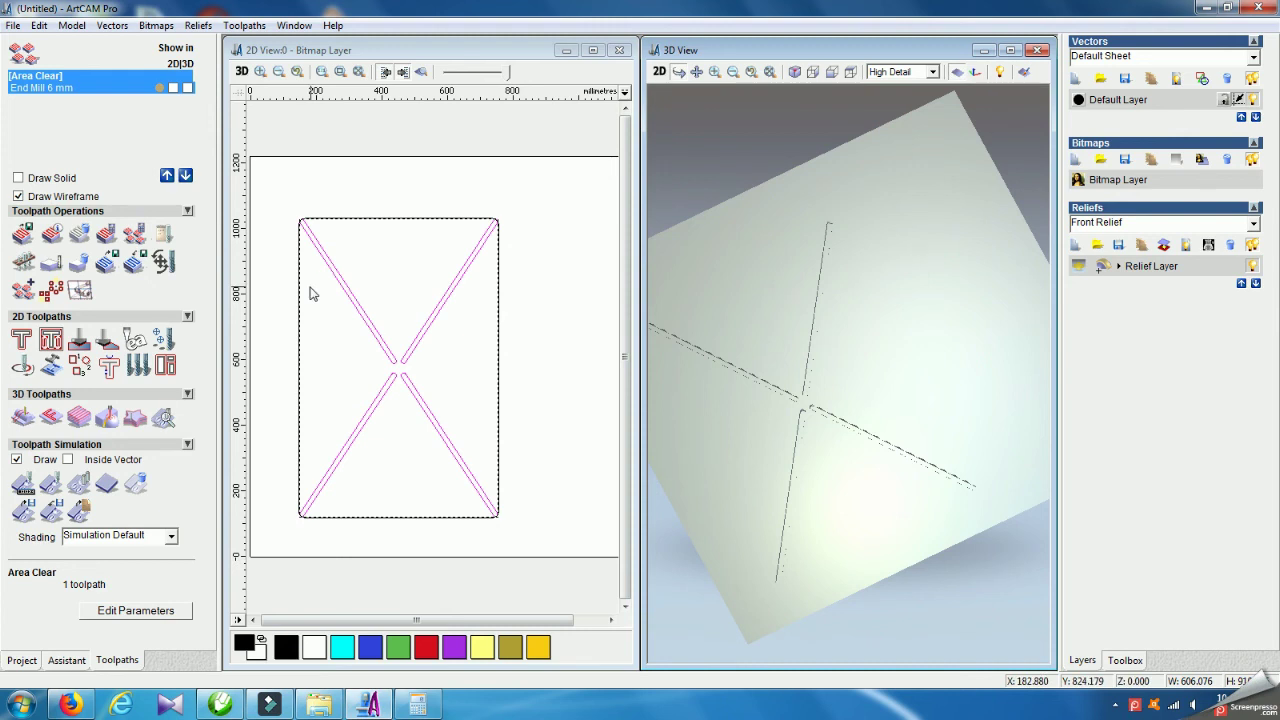
# - Start an outside Profiling toolpath on only the panel's outer rectangular outline
pyautogui.click(284, 207)
pyautogui.click(299, 272)
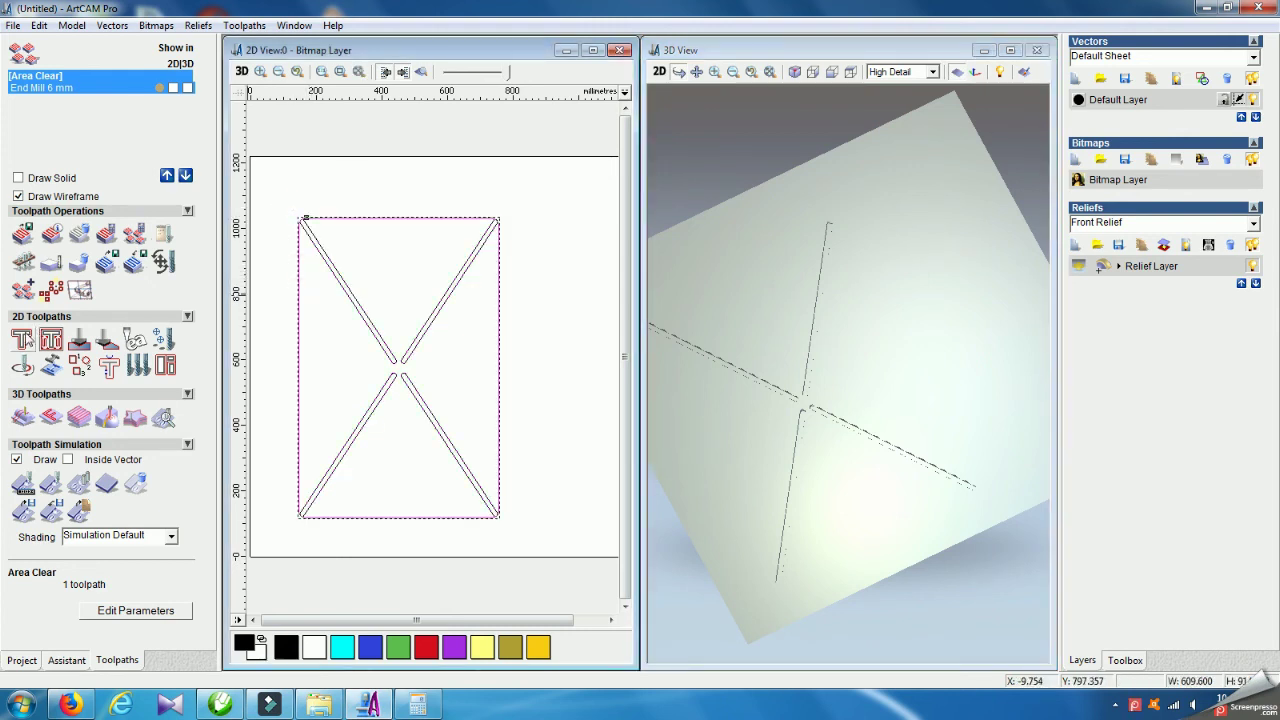
pyautogui.click(22, 338)
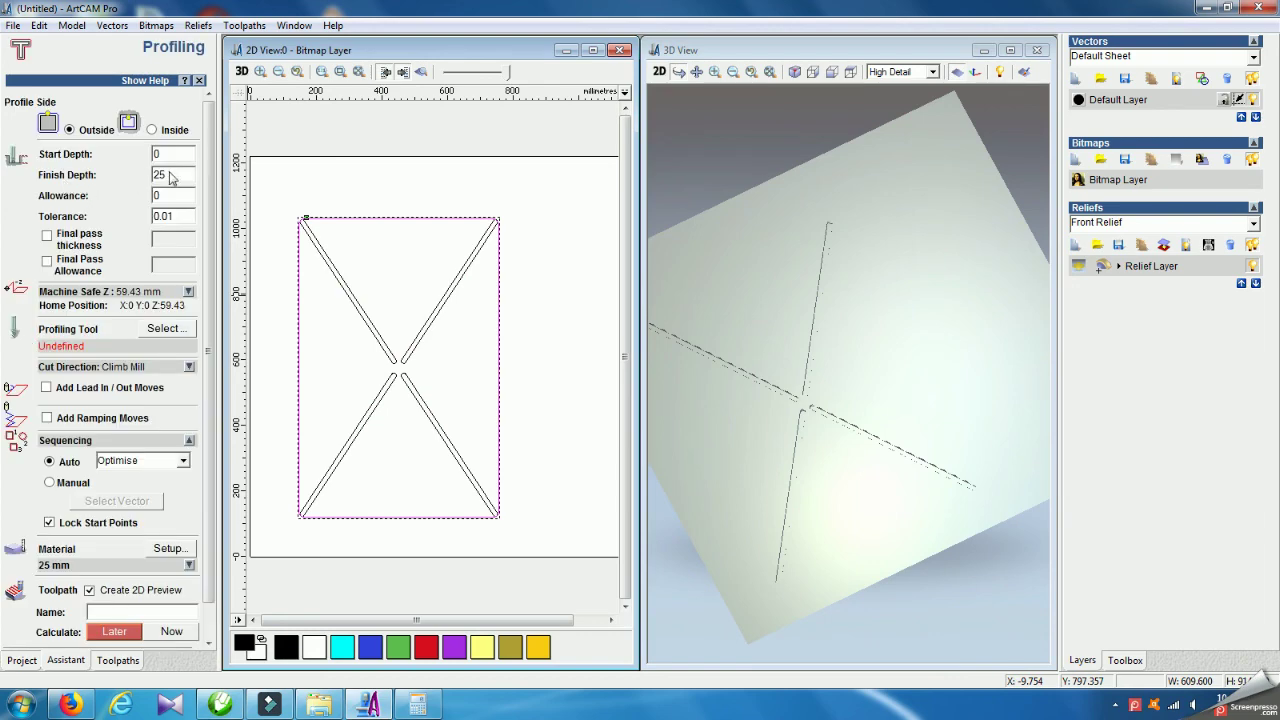
# - Set the End Mill 12 mm's stepdown to 6.25 mm and assign it as the profiling tool
pyautogui.click(165, 328)
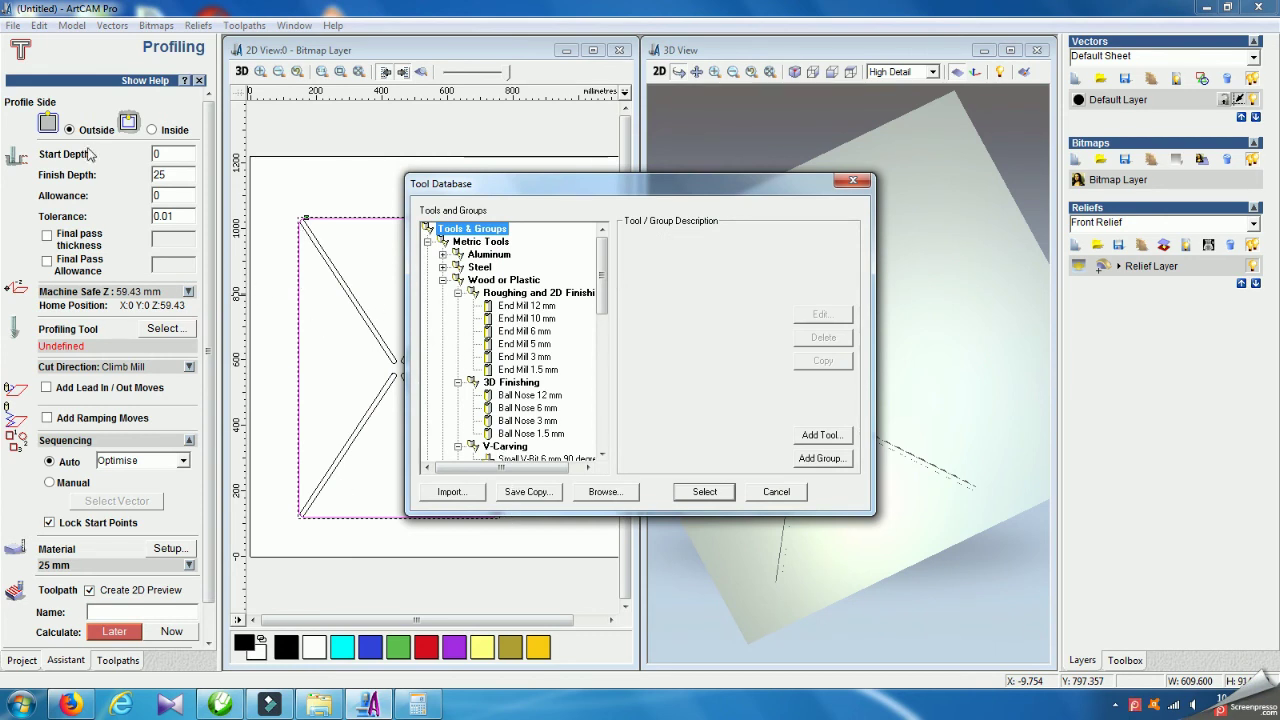
pyautogui.click(520, 306)
pyautogui.click(834, 318)
pyautogui.doubleClick(845, 237)
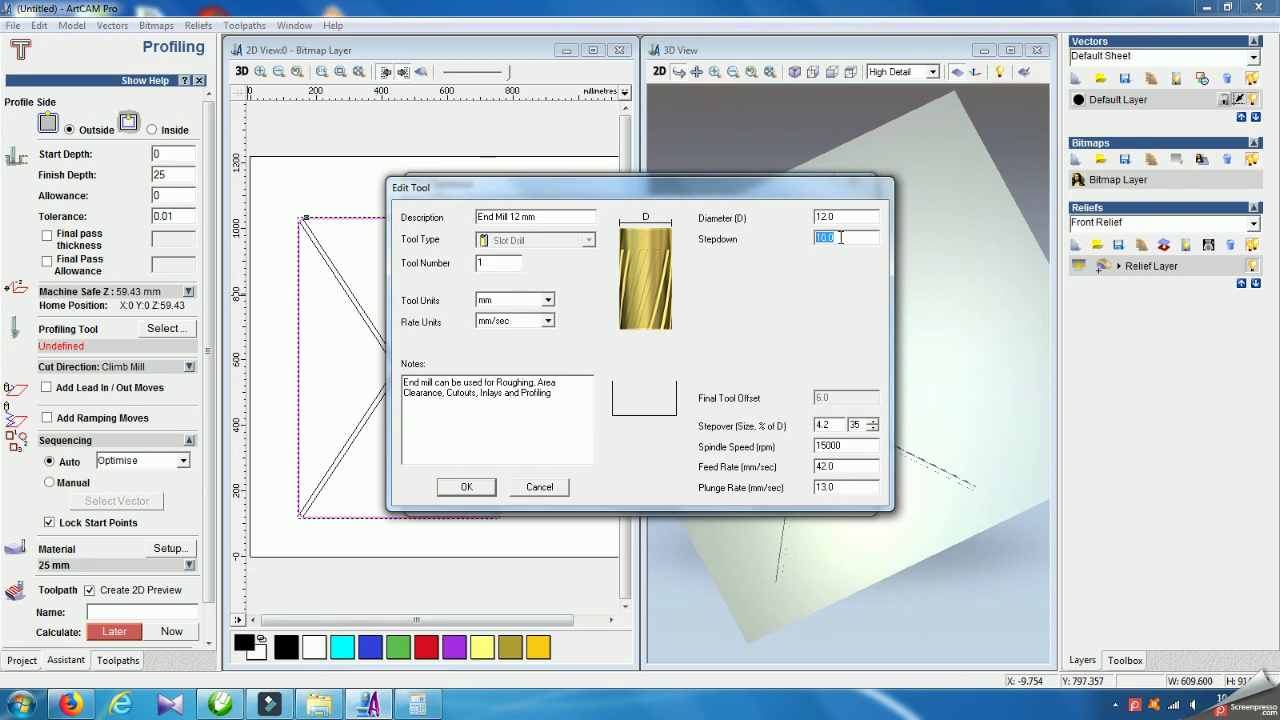
pyautogui.write('6.25')
pyautogui.click(462, 487)
pyautogui.click(700, 492)
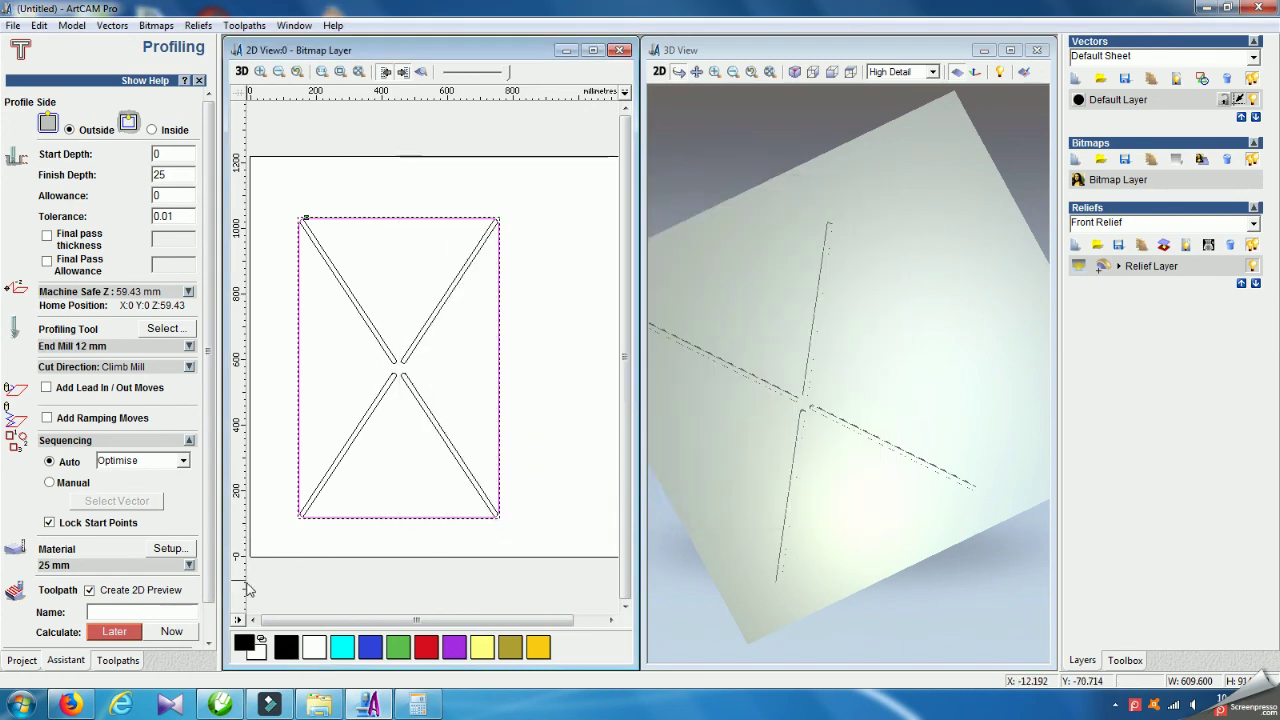
# - Calculate the outside profile toolpath of the panel's outer outline with the End Mill 12 mm
pyautogui.click(172, 632)
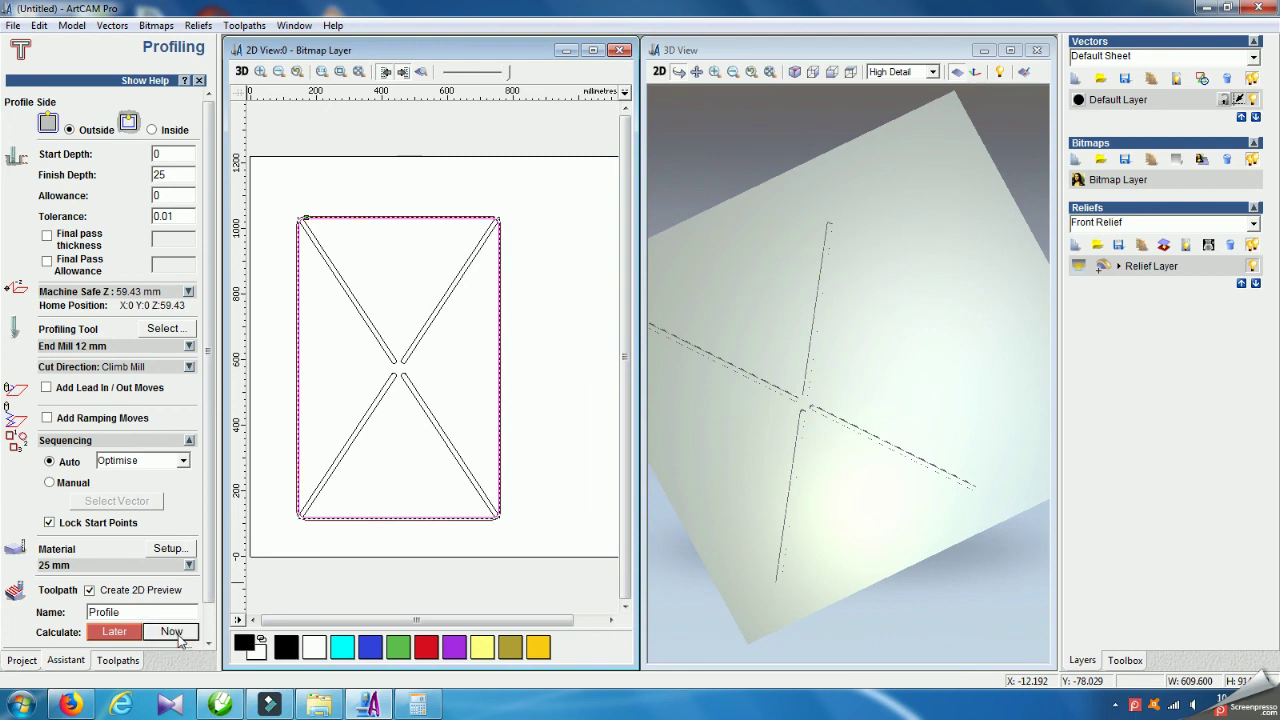
pyautogui.click(171, 625)
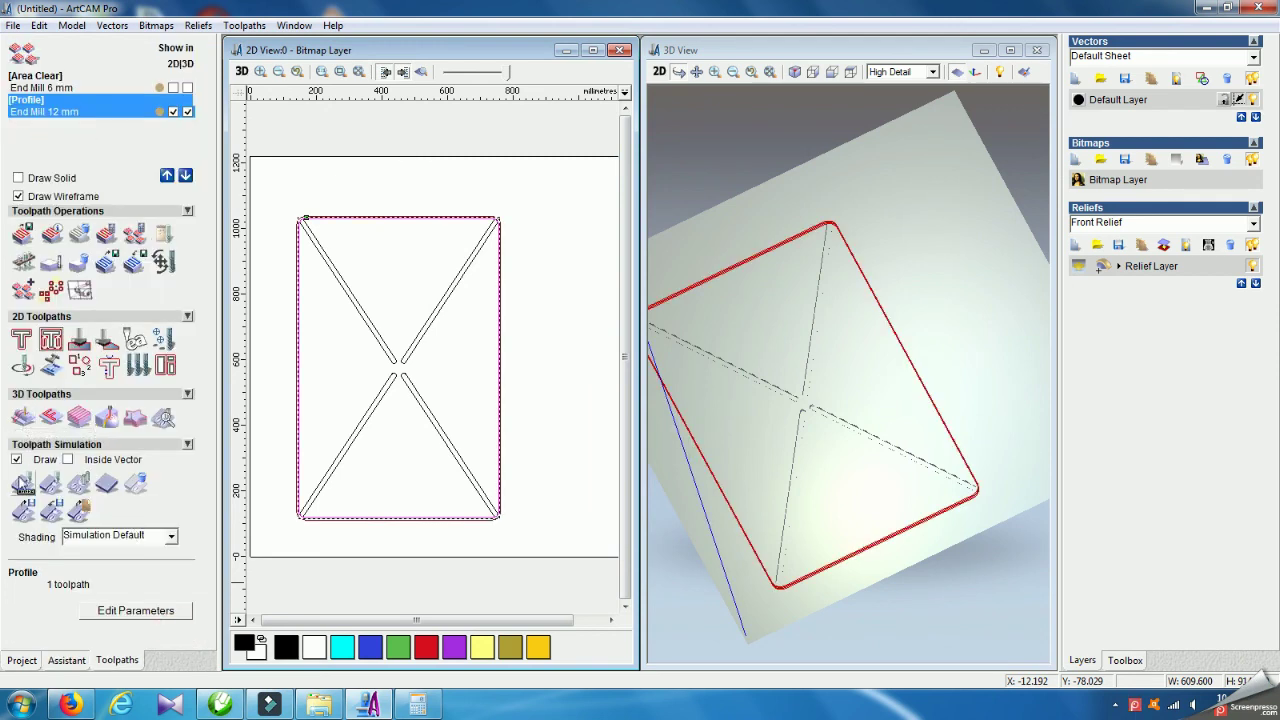
# - Simulate the End Mill 12 mm profile toolpath at maximum speed, hide it in the 2D view and deselect the outline
pyautogui.click(24, 484)
pyautogui.click(25, 485)
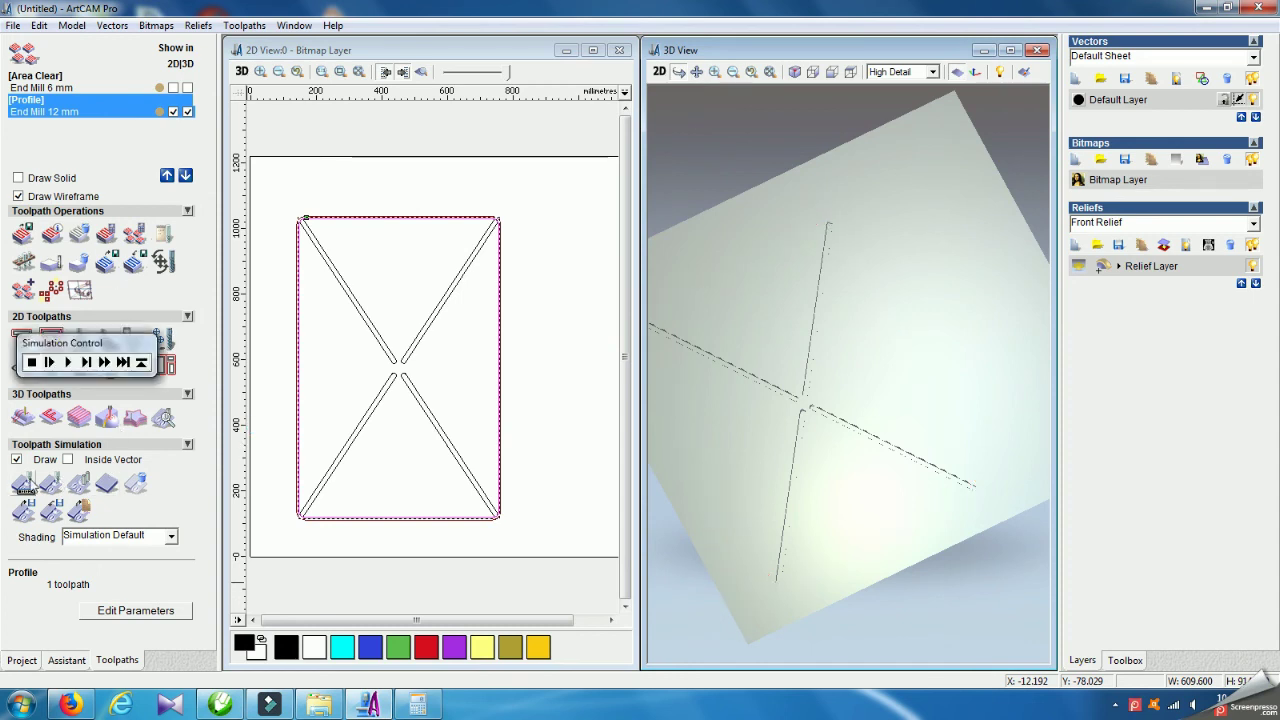
pyautogui.click(68, 363)
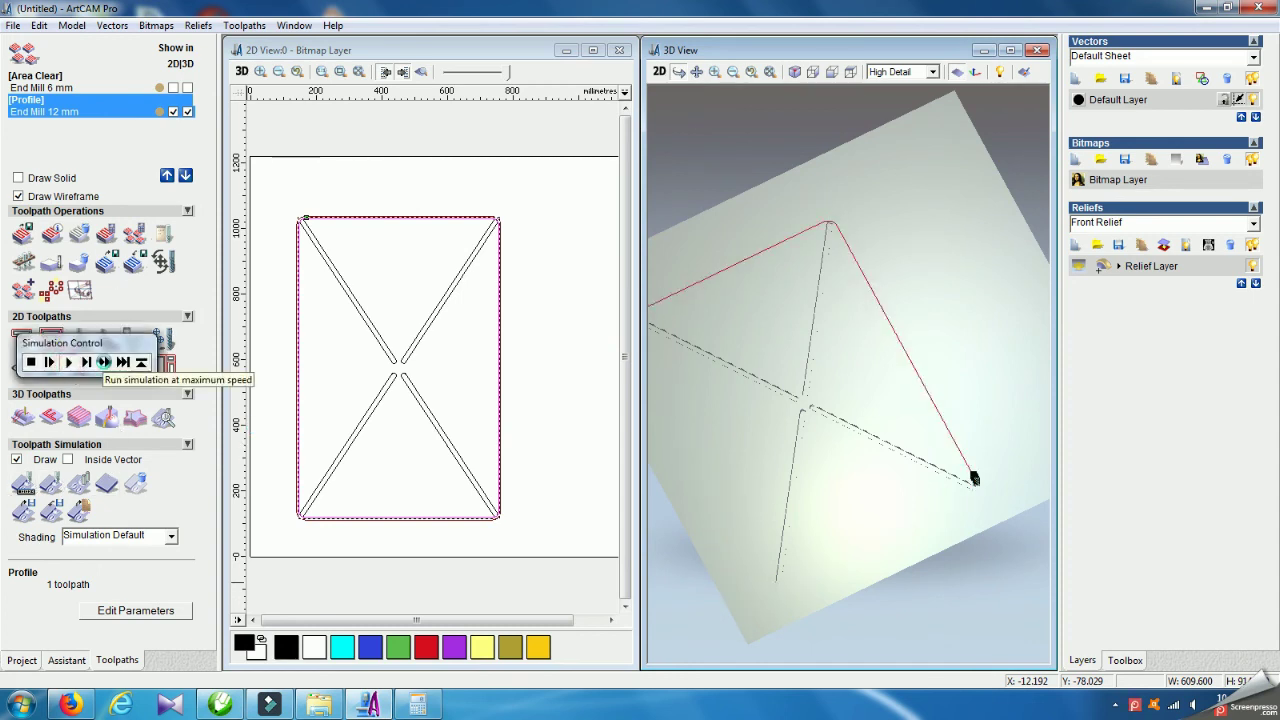
pyautogui.click(104, 362)
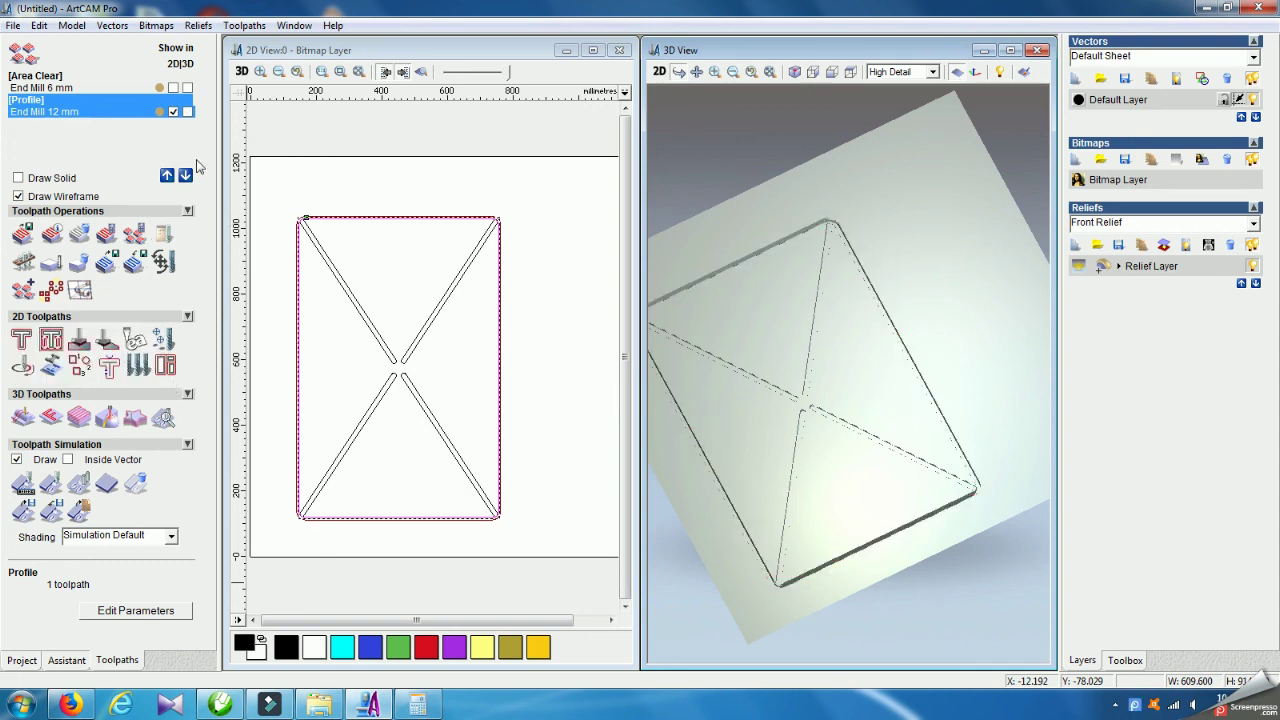
pyautogui.click(173, 112)
pyautogui.click(320, 125)
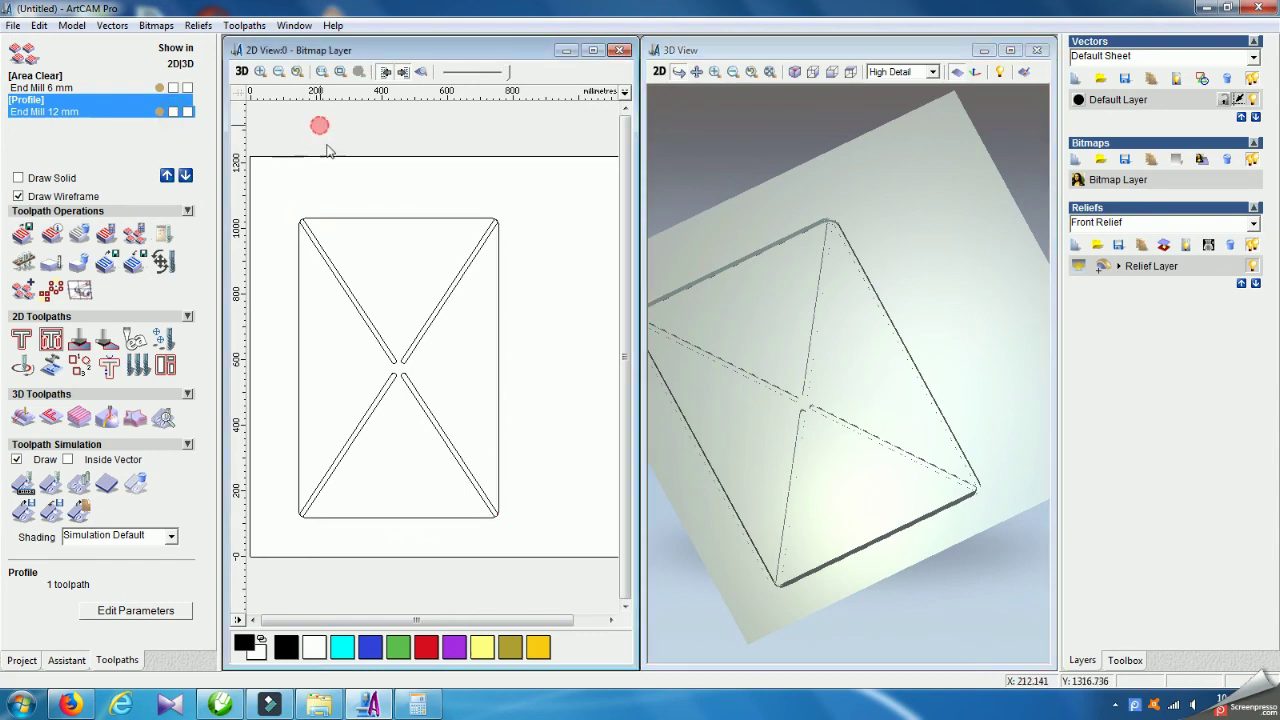
# - Queue the End Mill 6 mm area clearance toolpath for saving, swap it for the End Mill 12 mm profile, and close without saving
pyautogui.click(236, 27)
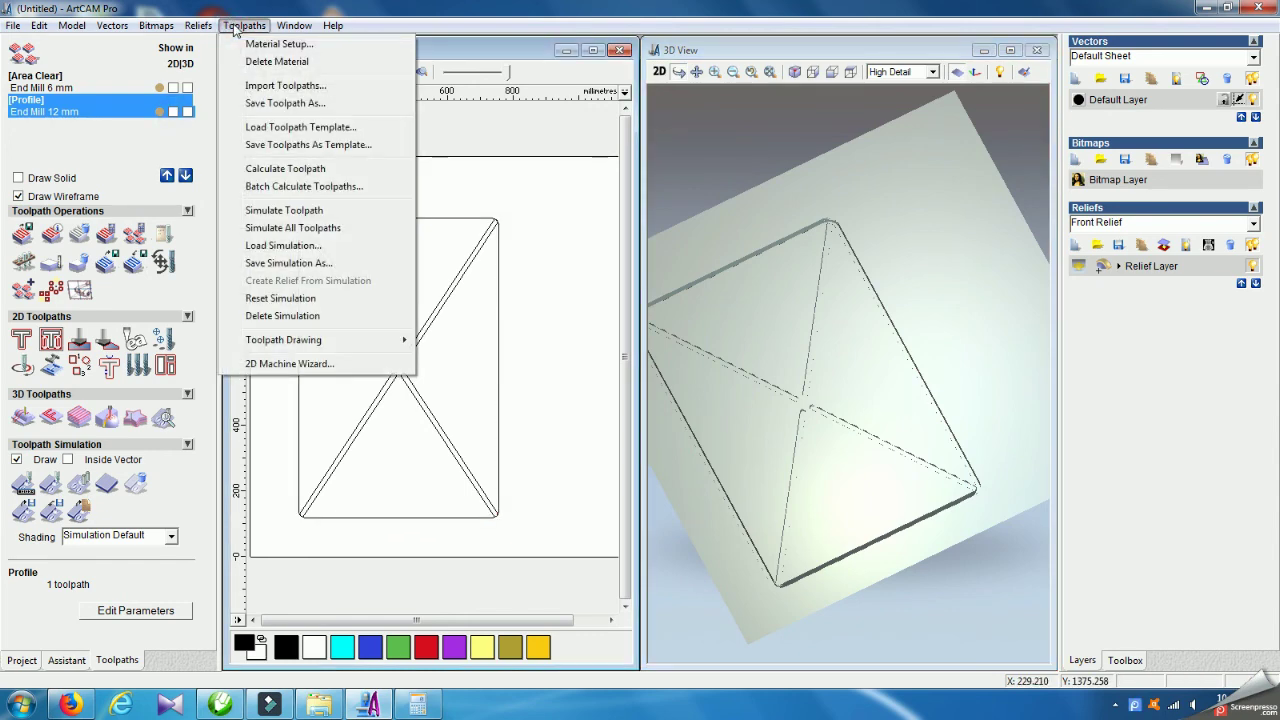
pyautogui.click(284, 104)
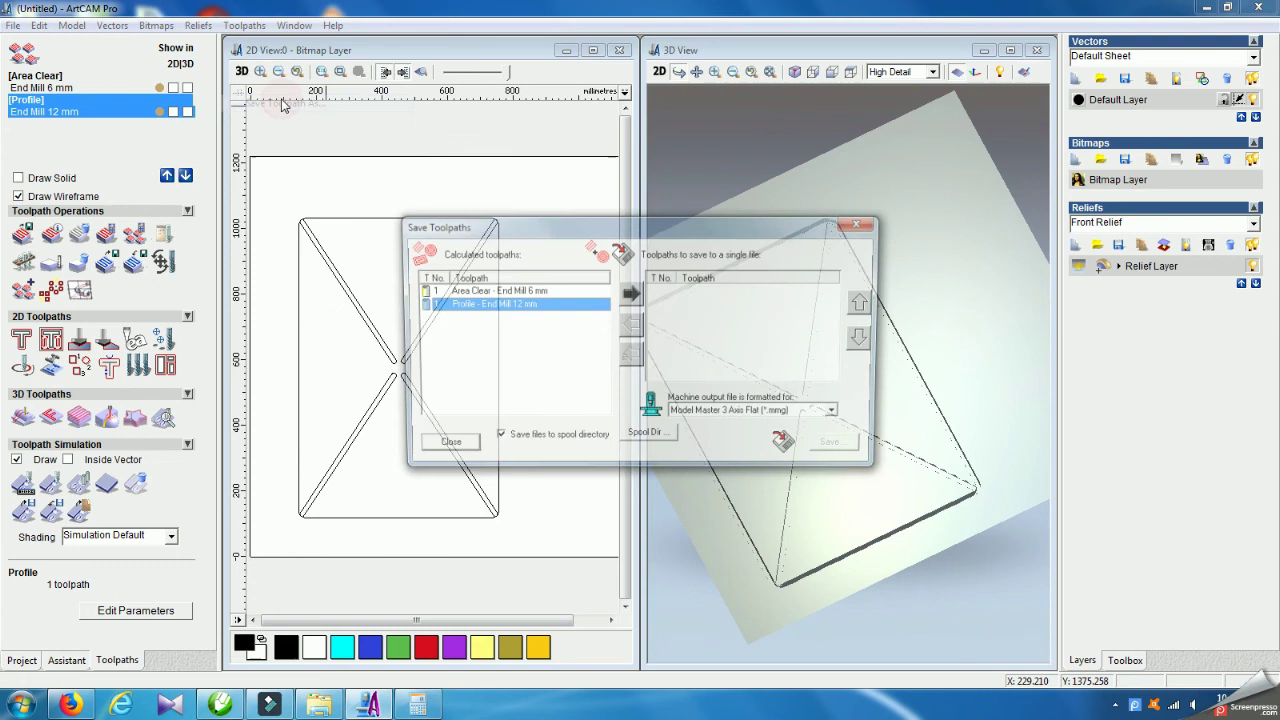
pyautogui.click(480, 291)
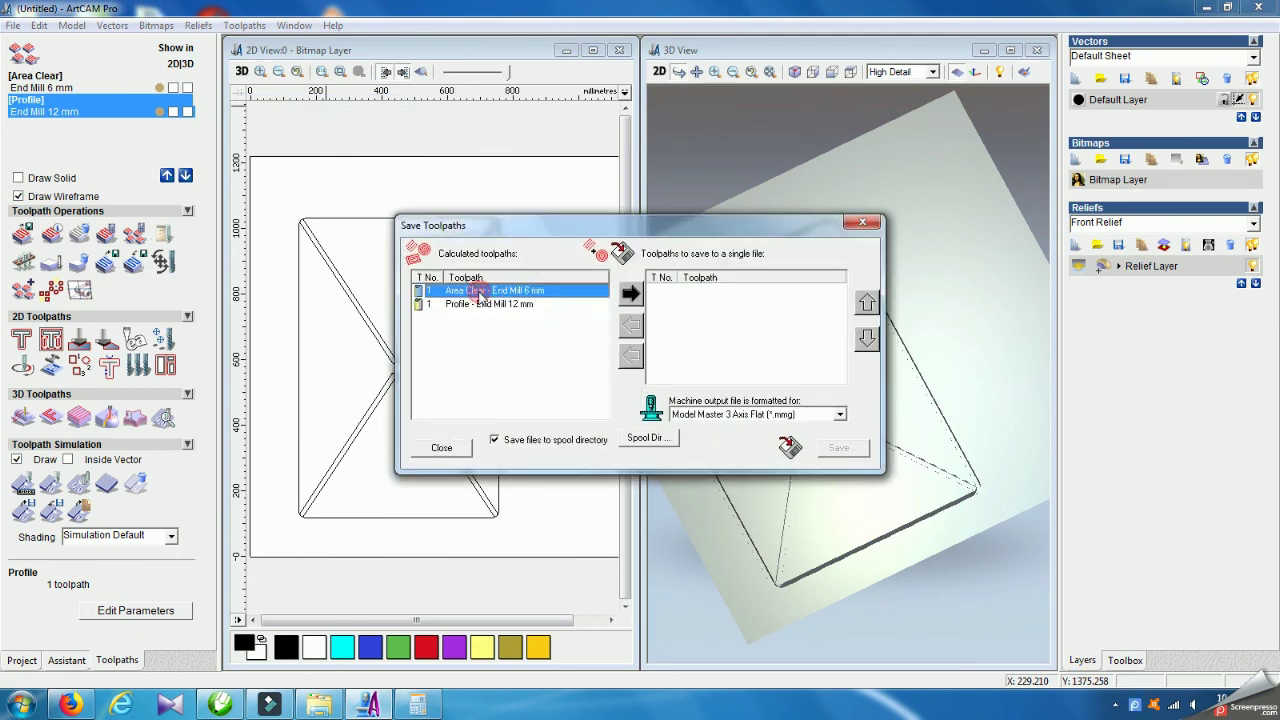
pyautogui.click(630, 293)
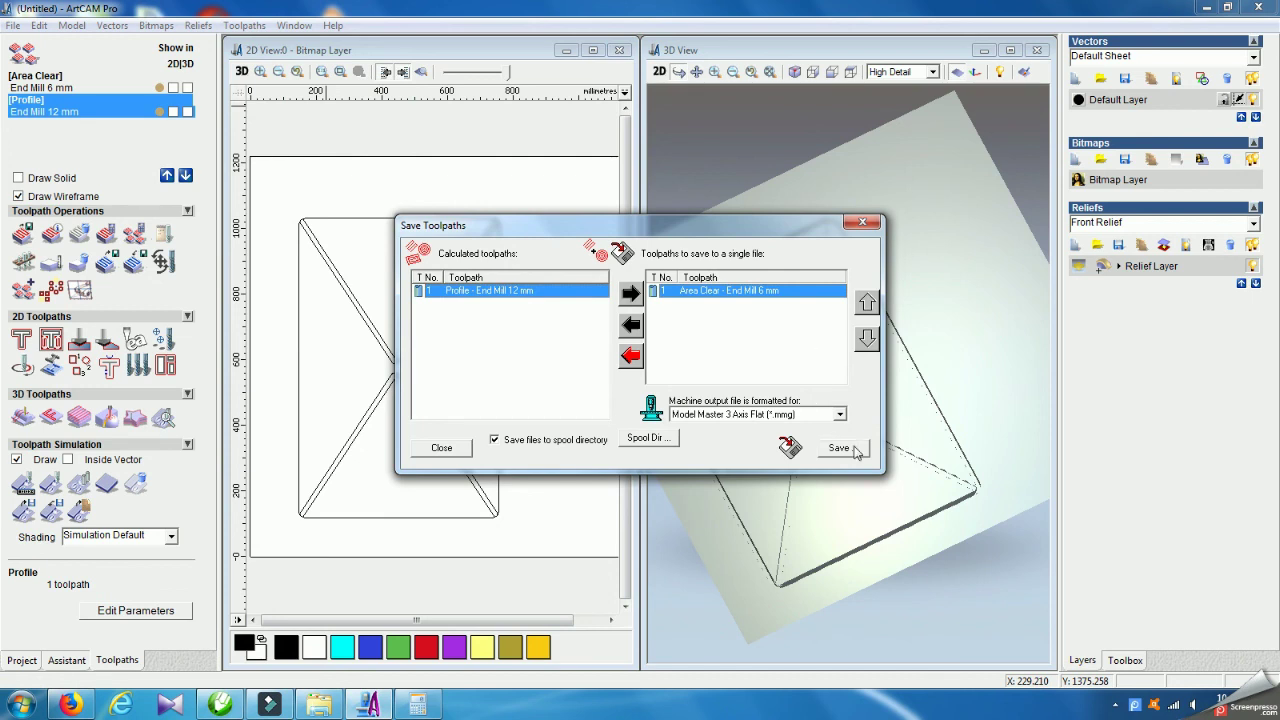
pyautogui.click(632, 325)
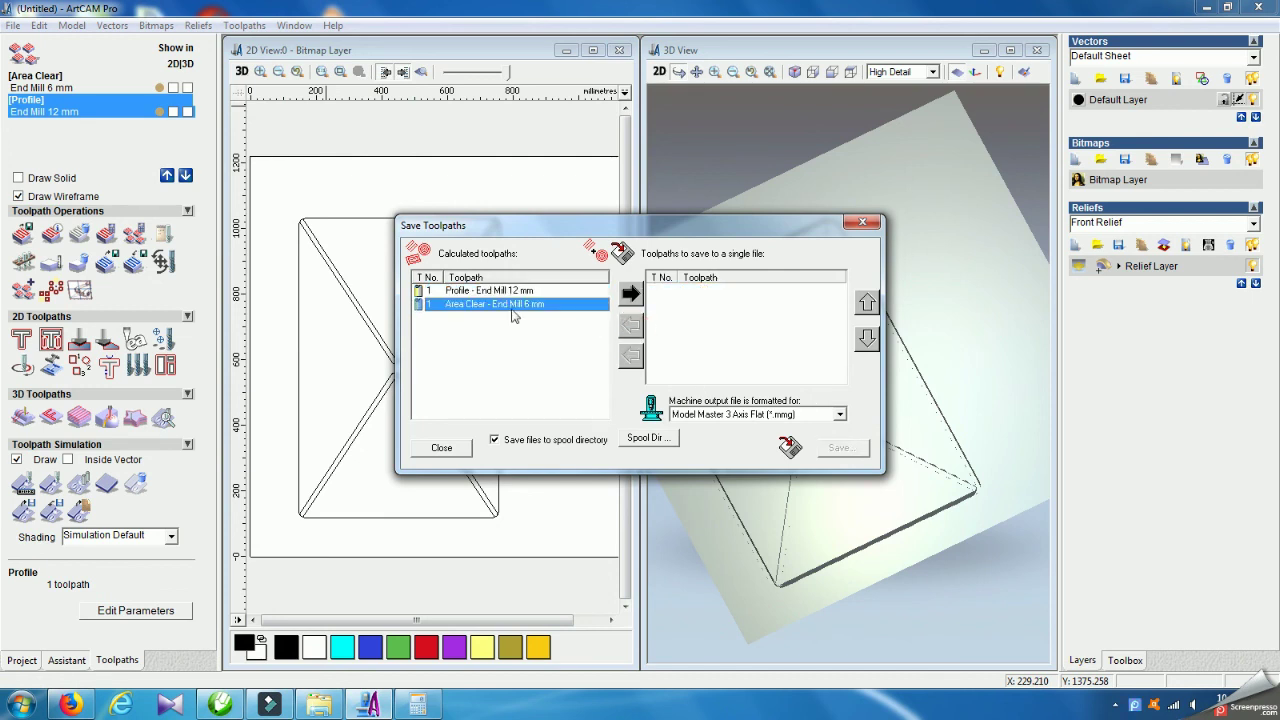
pyautogui.click(467, 291)
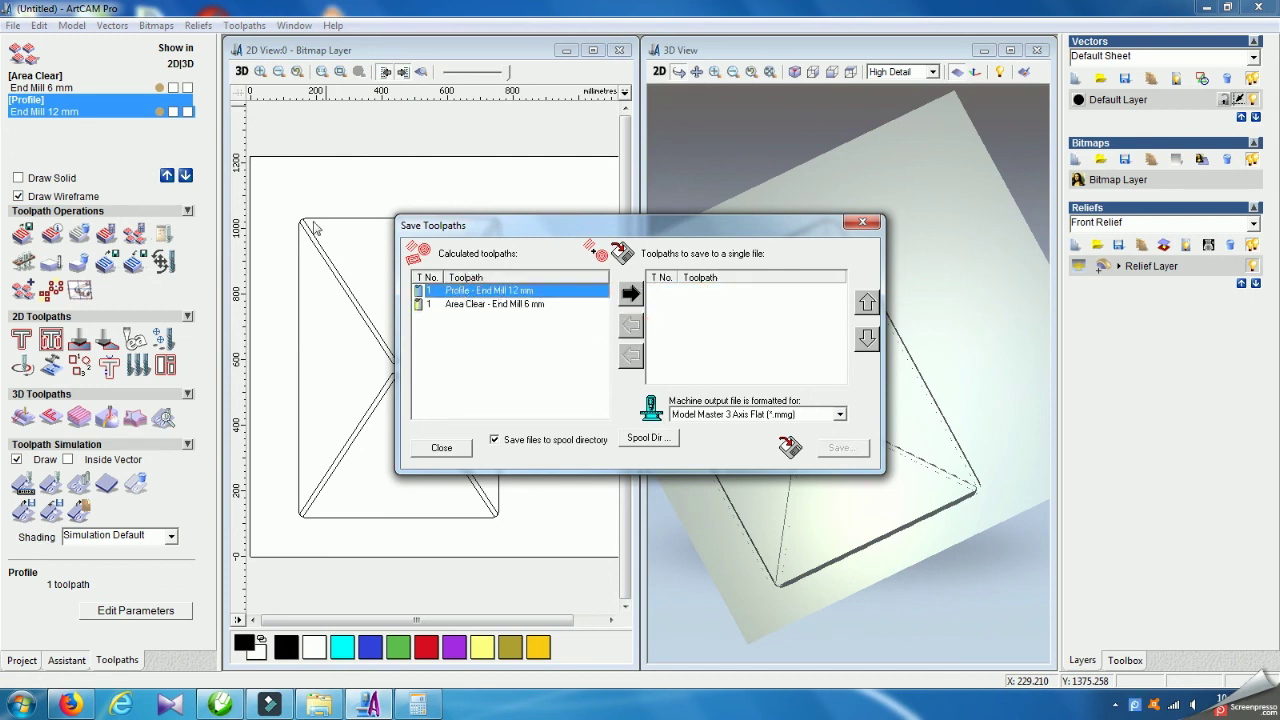
pyautogui.click(631, 294)
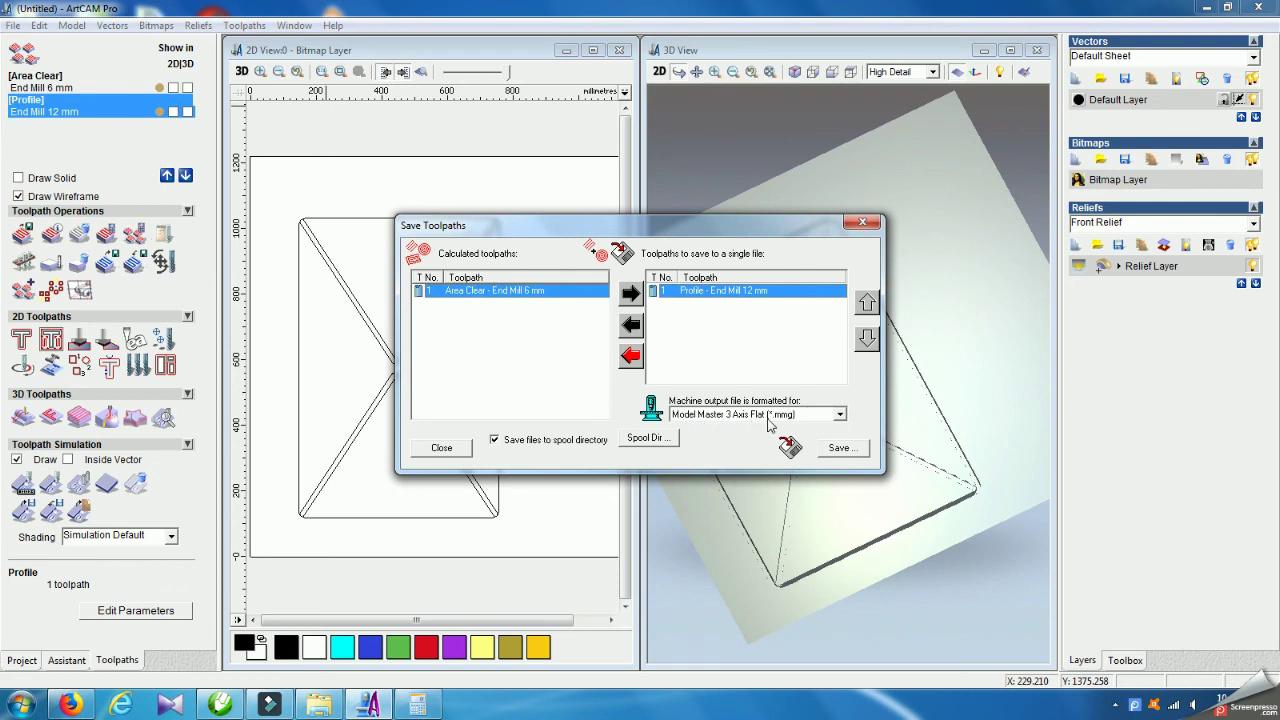
pyautogui.click(872, 224)
pyautogui.scroll(2, 800, 378)
pyautogui.moveTo(803, 467); pyautogui.dragTo(793, 362)
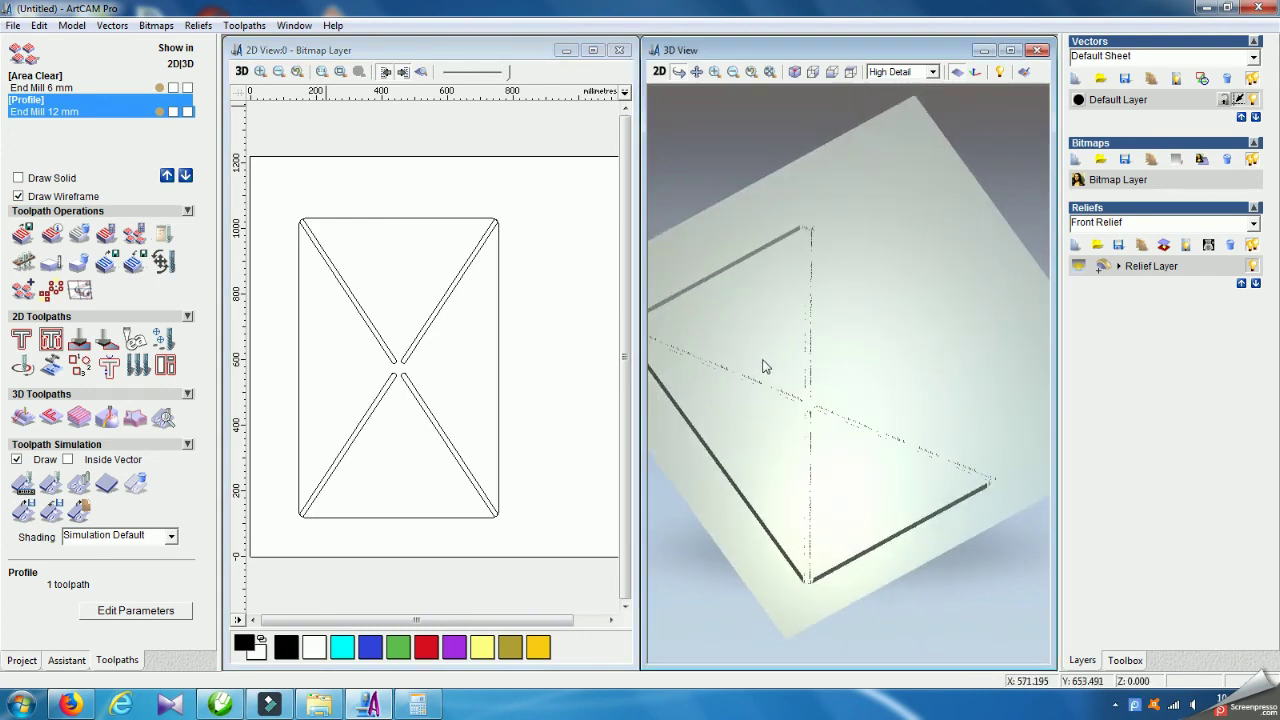